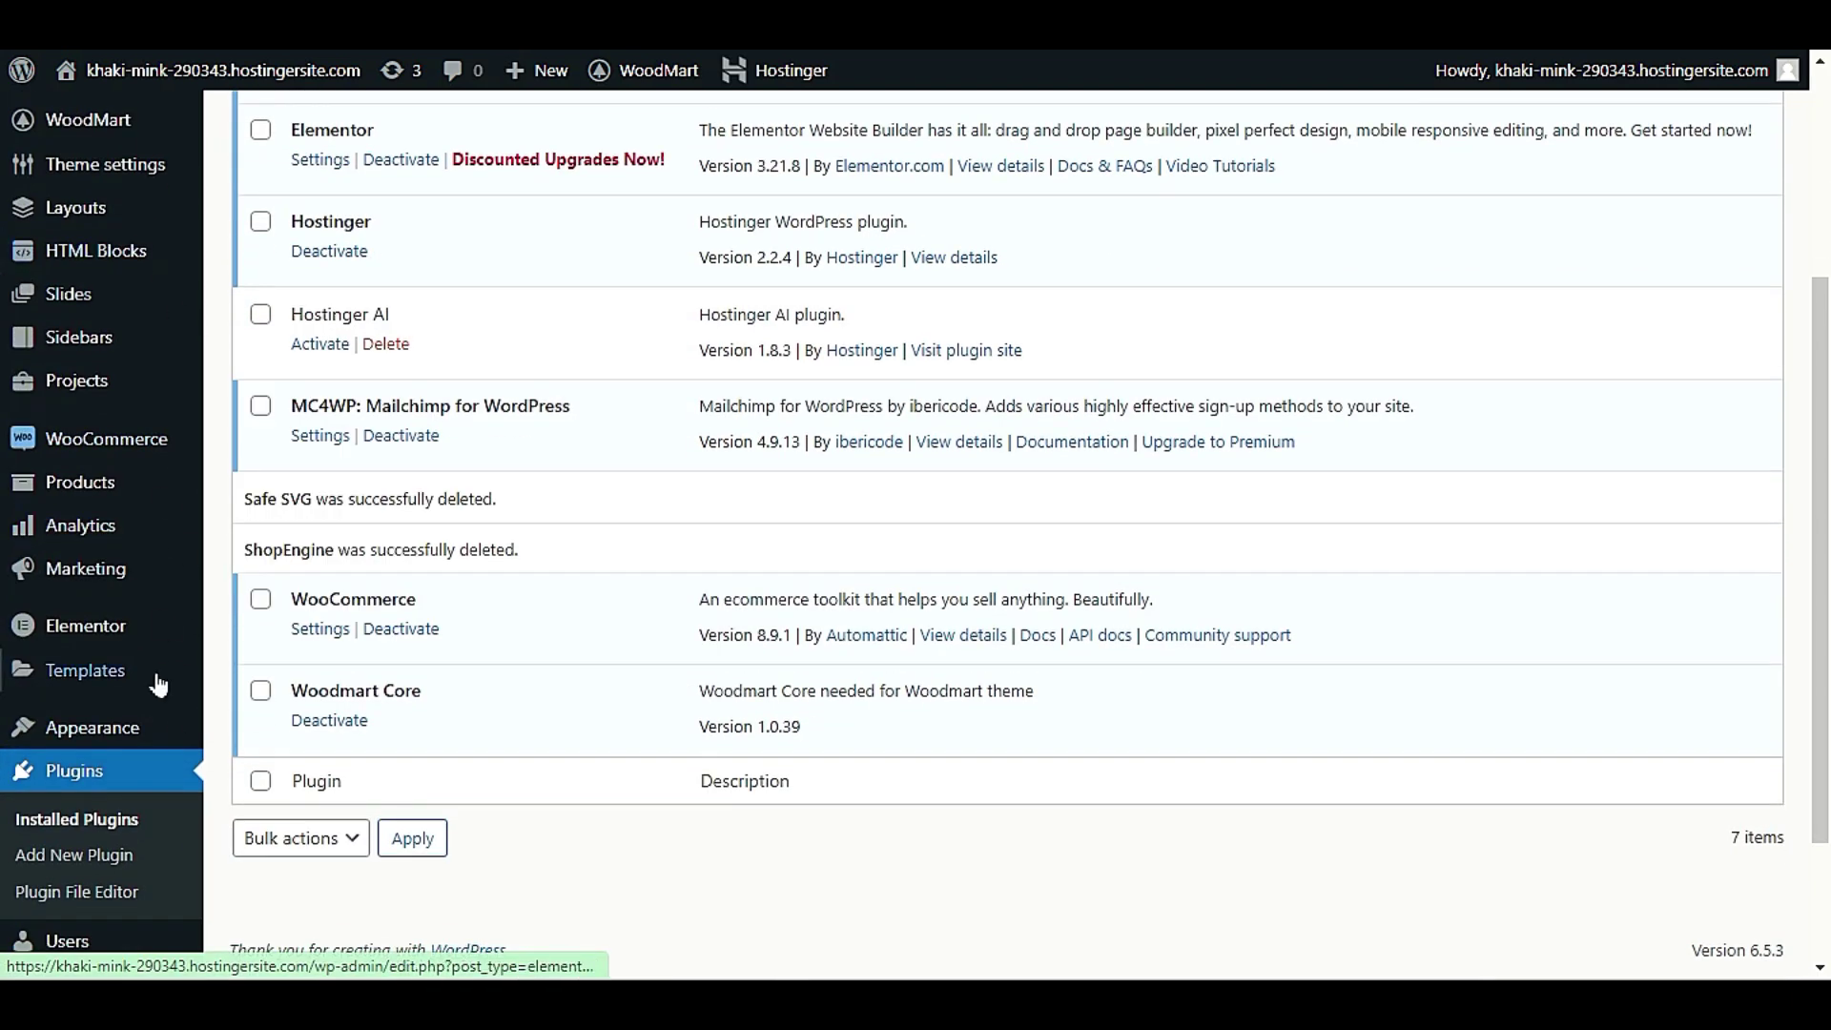
- Open the store's full product list in a new tab
mouse_move(141, 563)
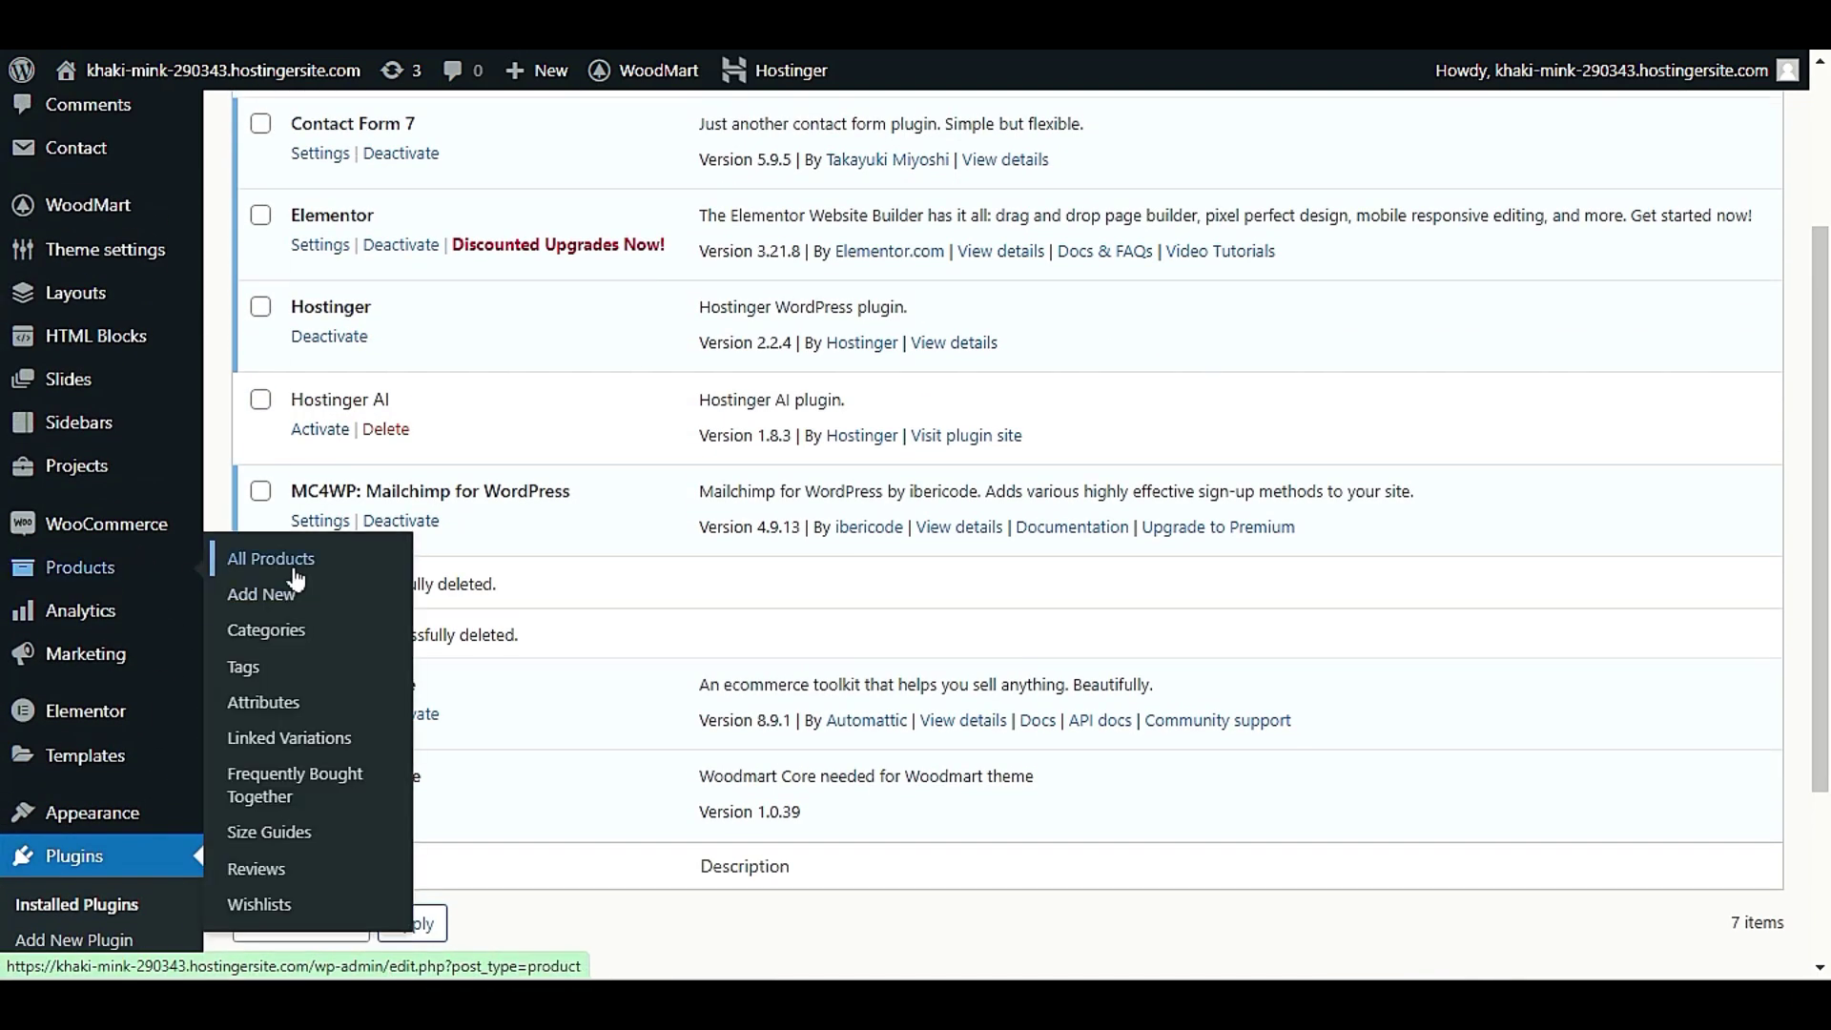
right_click(294, 563)
left_click(467, 228)
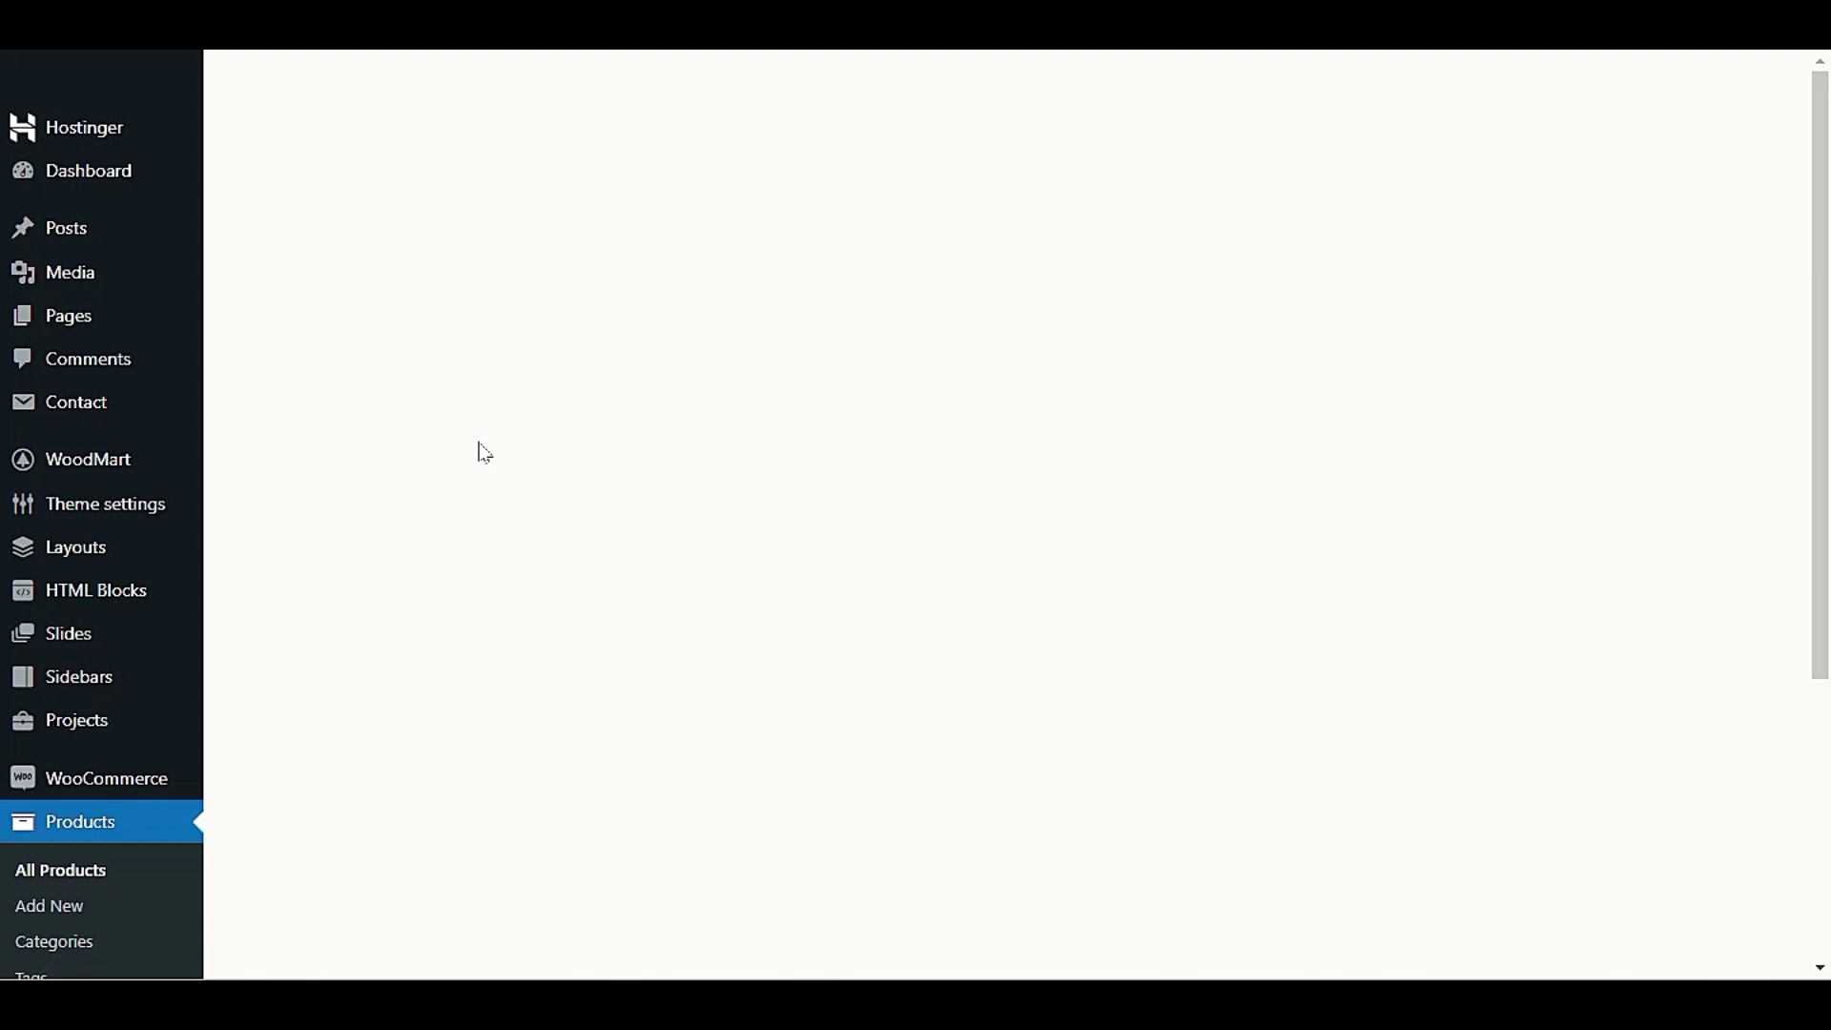
key("ctrl+w")
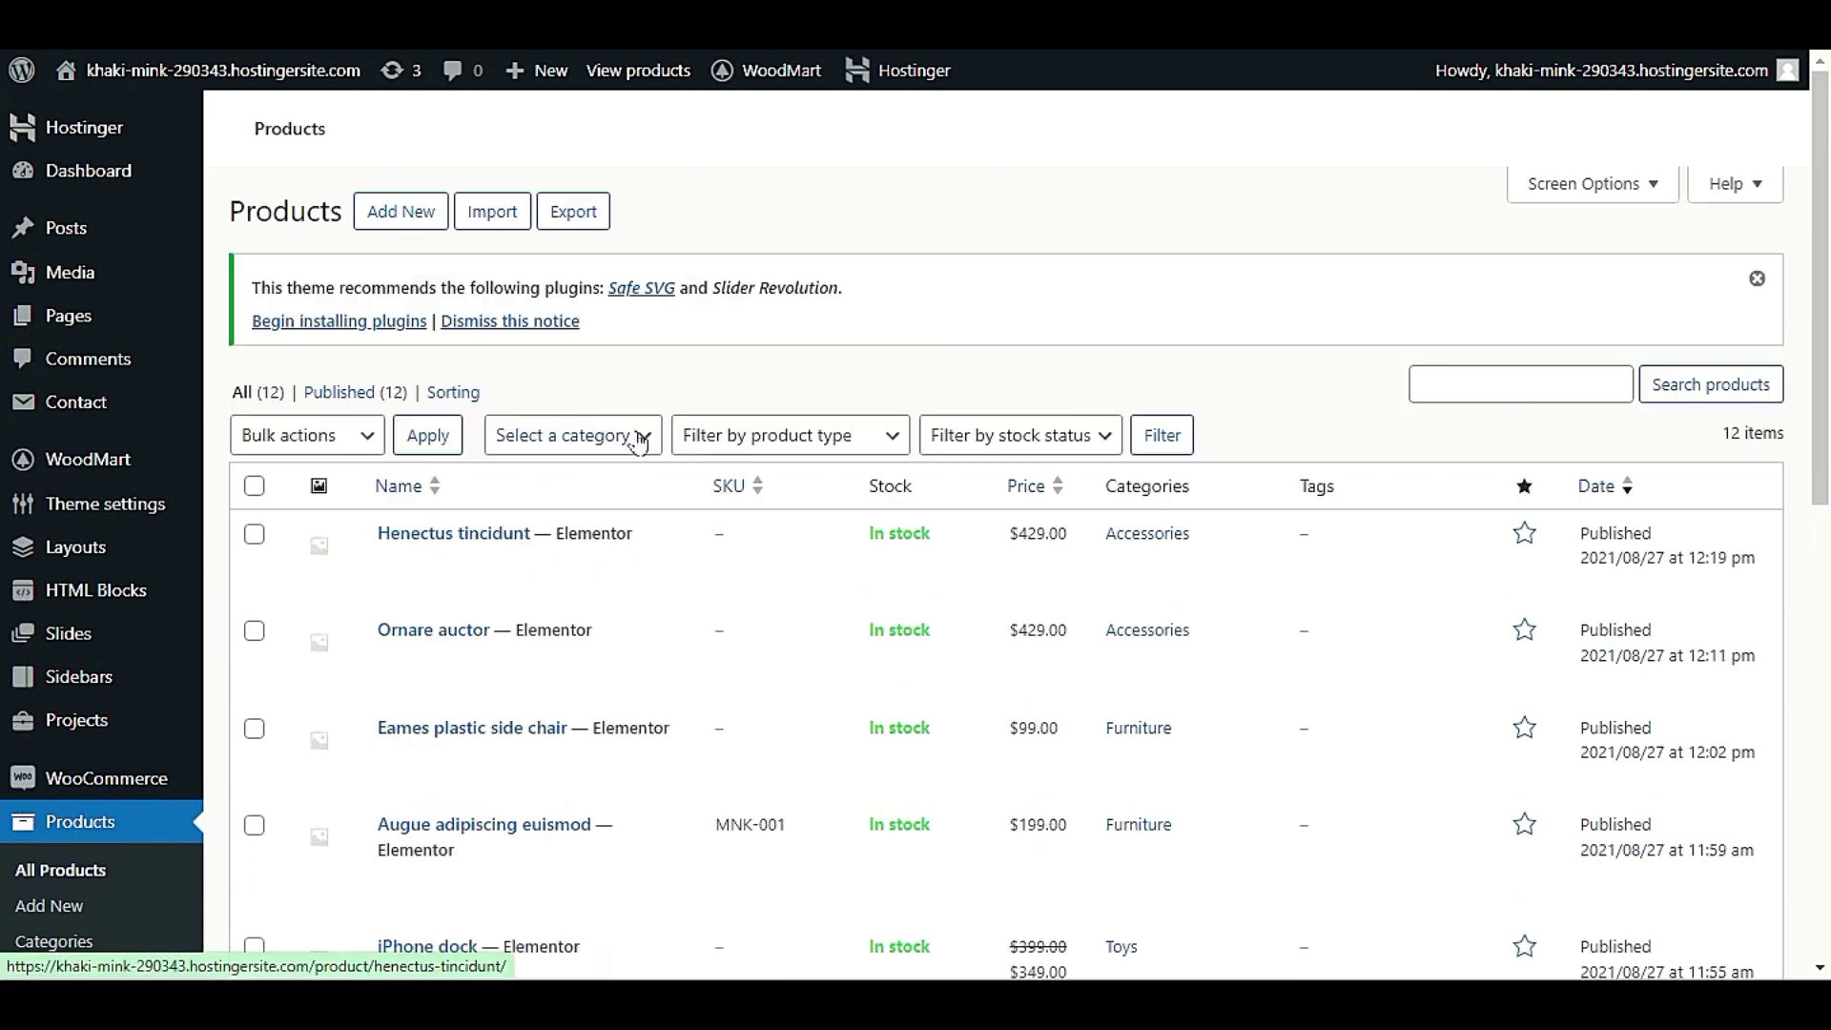
- Open the Henectus tincidunt product's store page in a new tab and look over its details
right_click(633, 562)
left_click(631, 563)
right_click(631, 565)
left_click(730, 615)
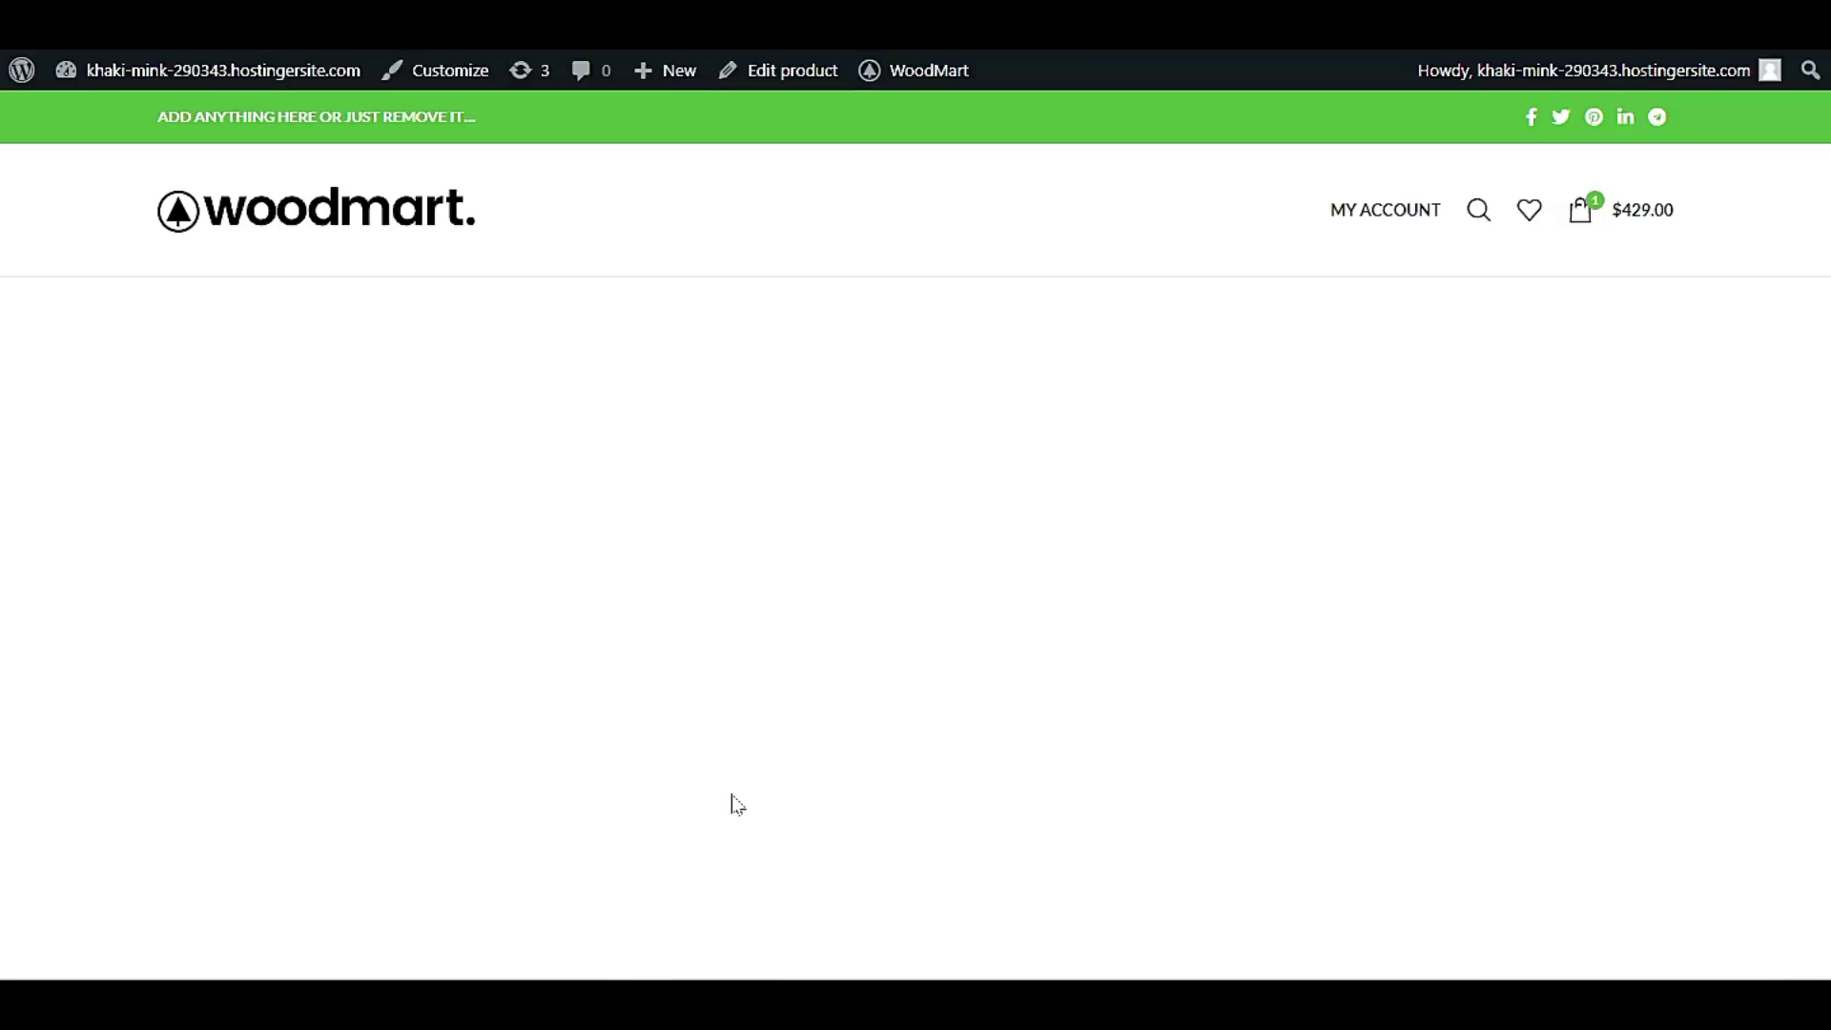
scroll(703, 614, "down", 5)
scroll(699, 617, "up", 3)
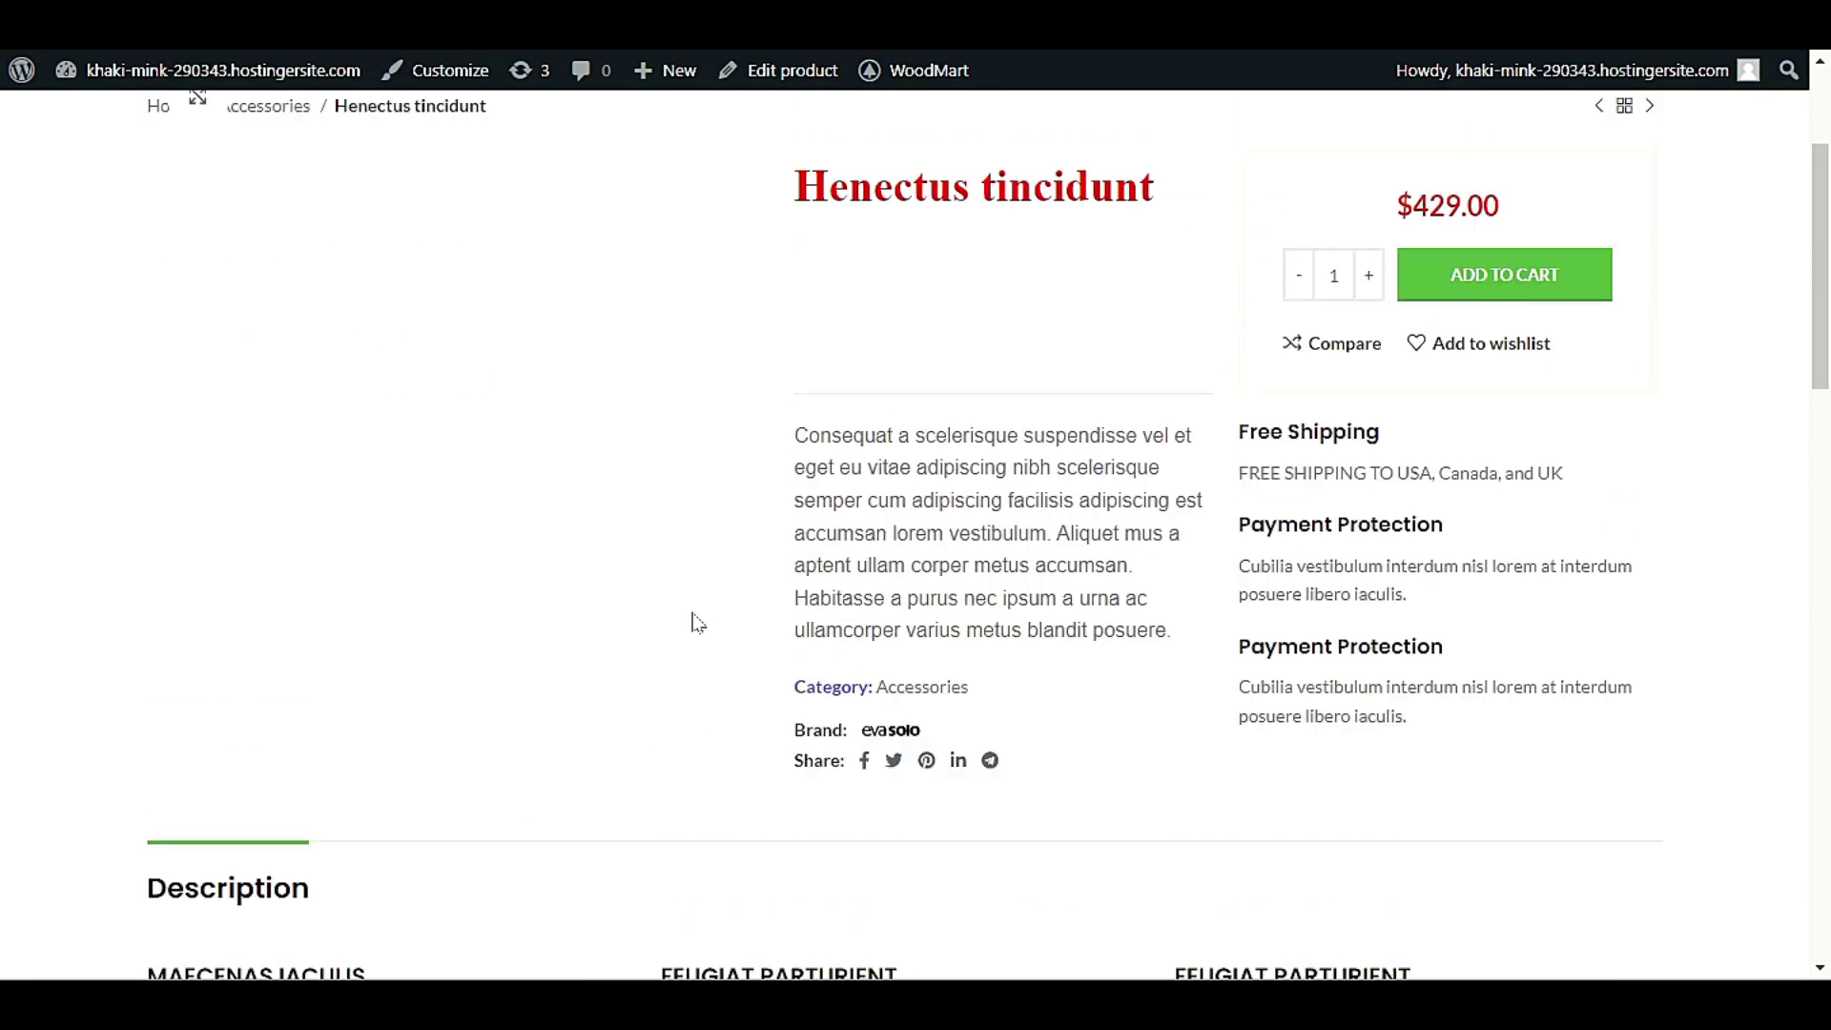
- Add Henectus tincidunt to the cart and proceed to checkout to review the default checkout page's billing form and order summary
left_click(1522, 393)
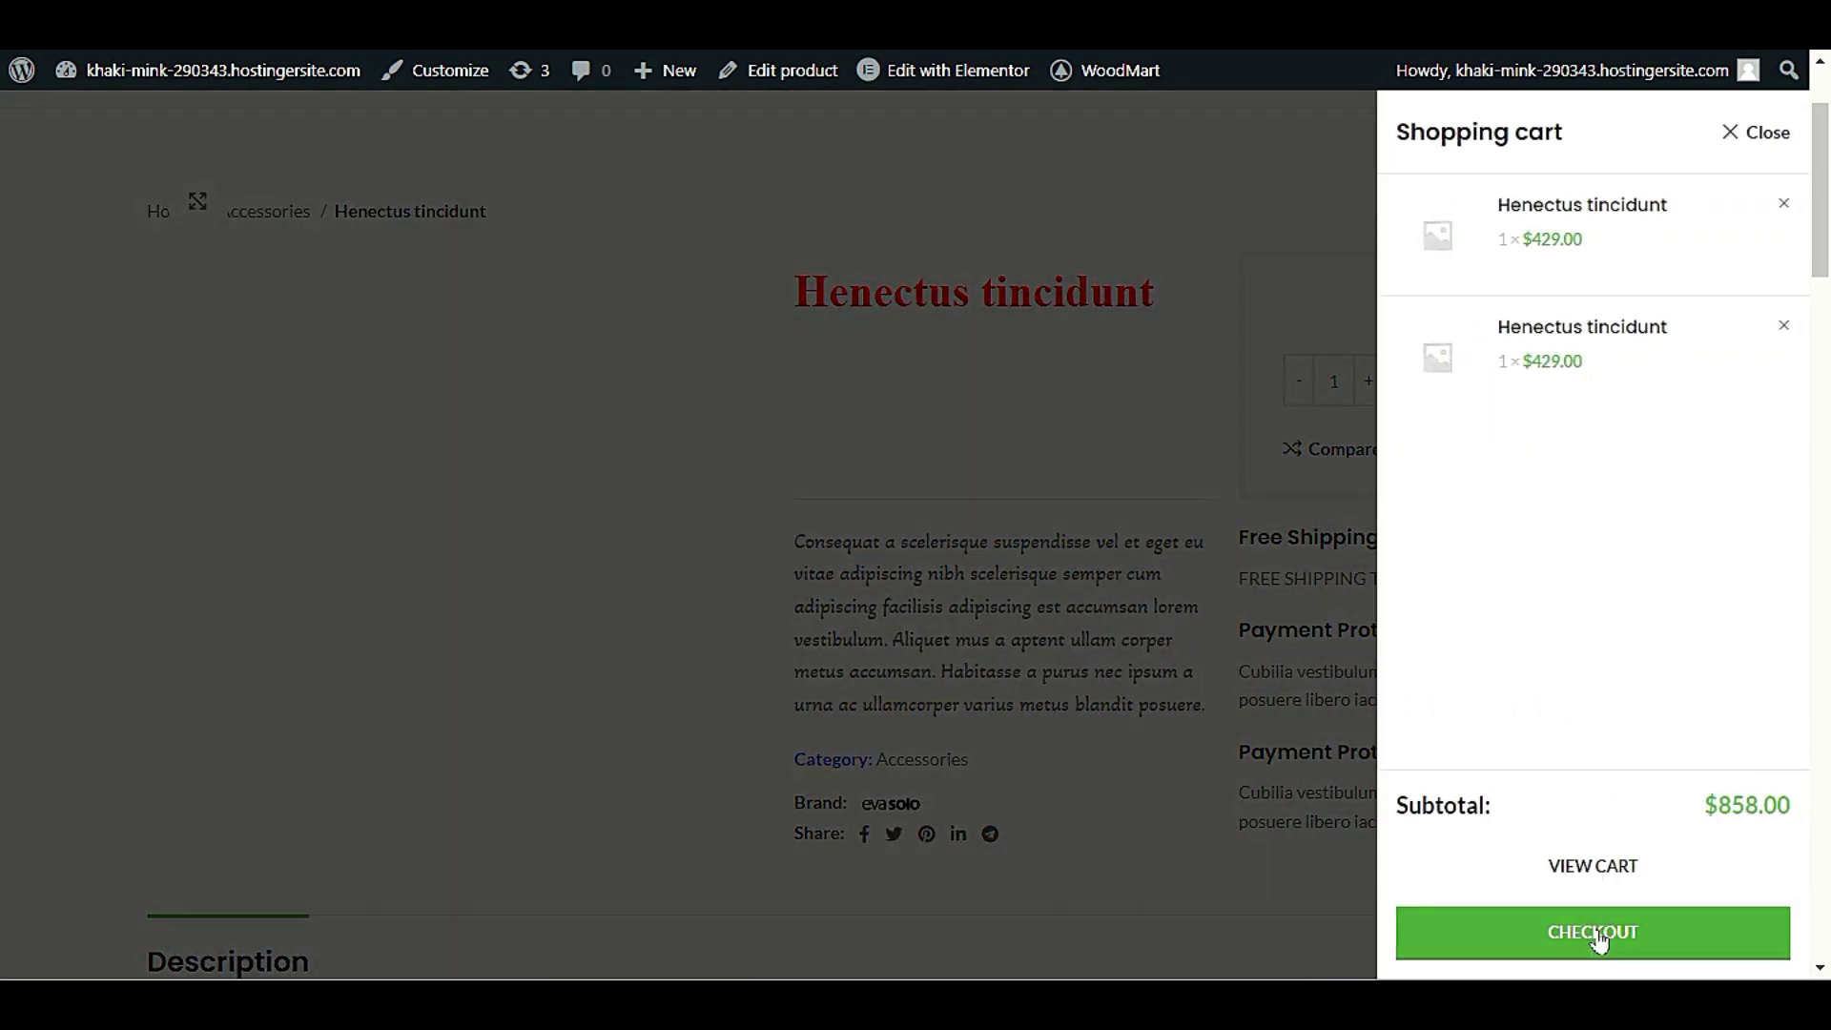
left_click(1594, 934)
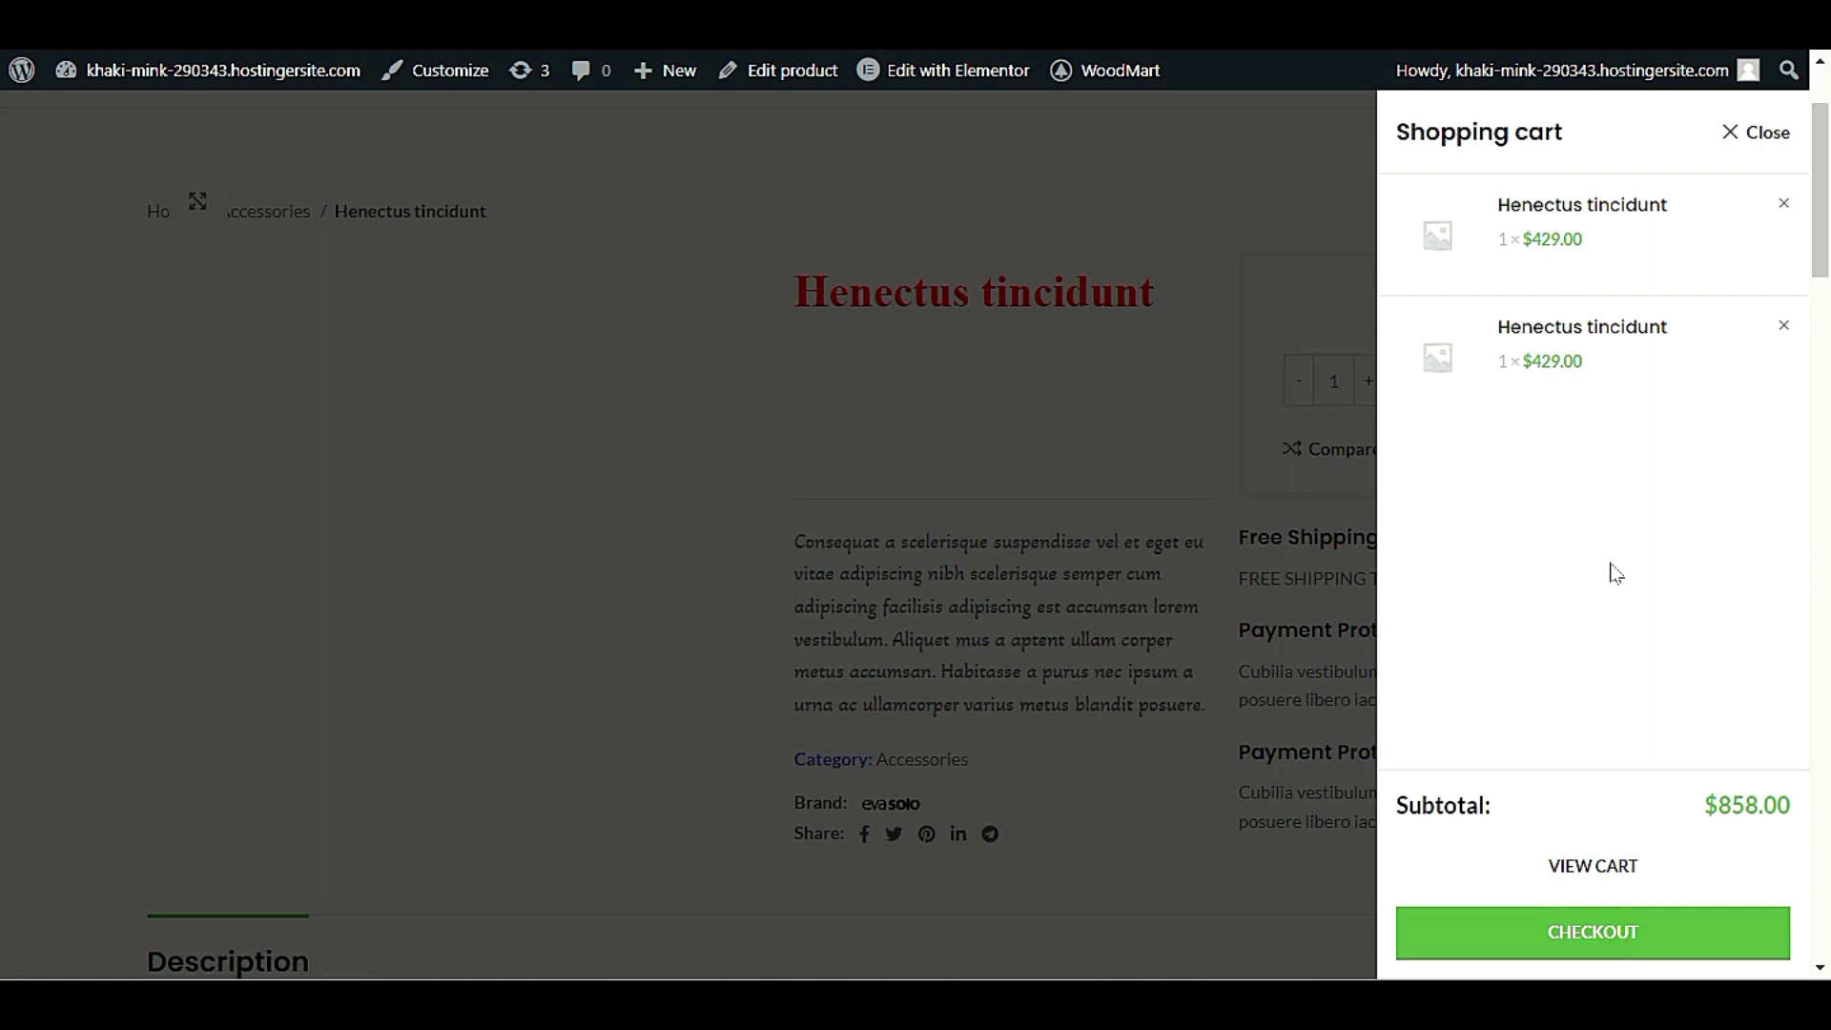
scroll(1611, 577, "down", 3)
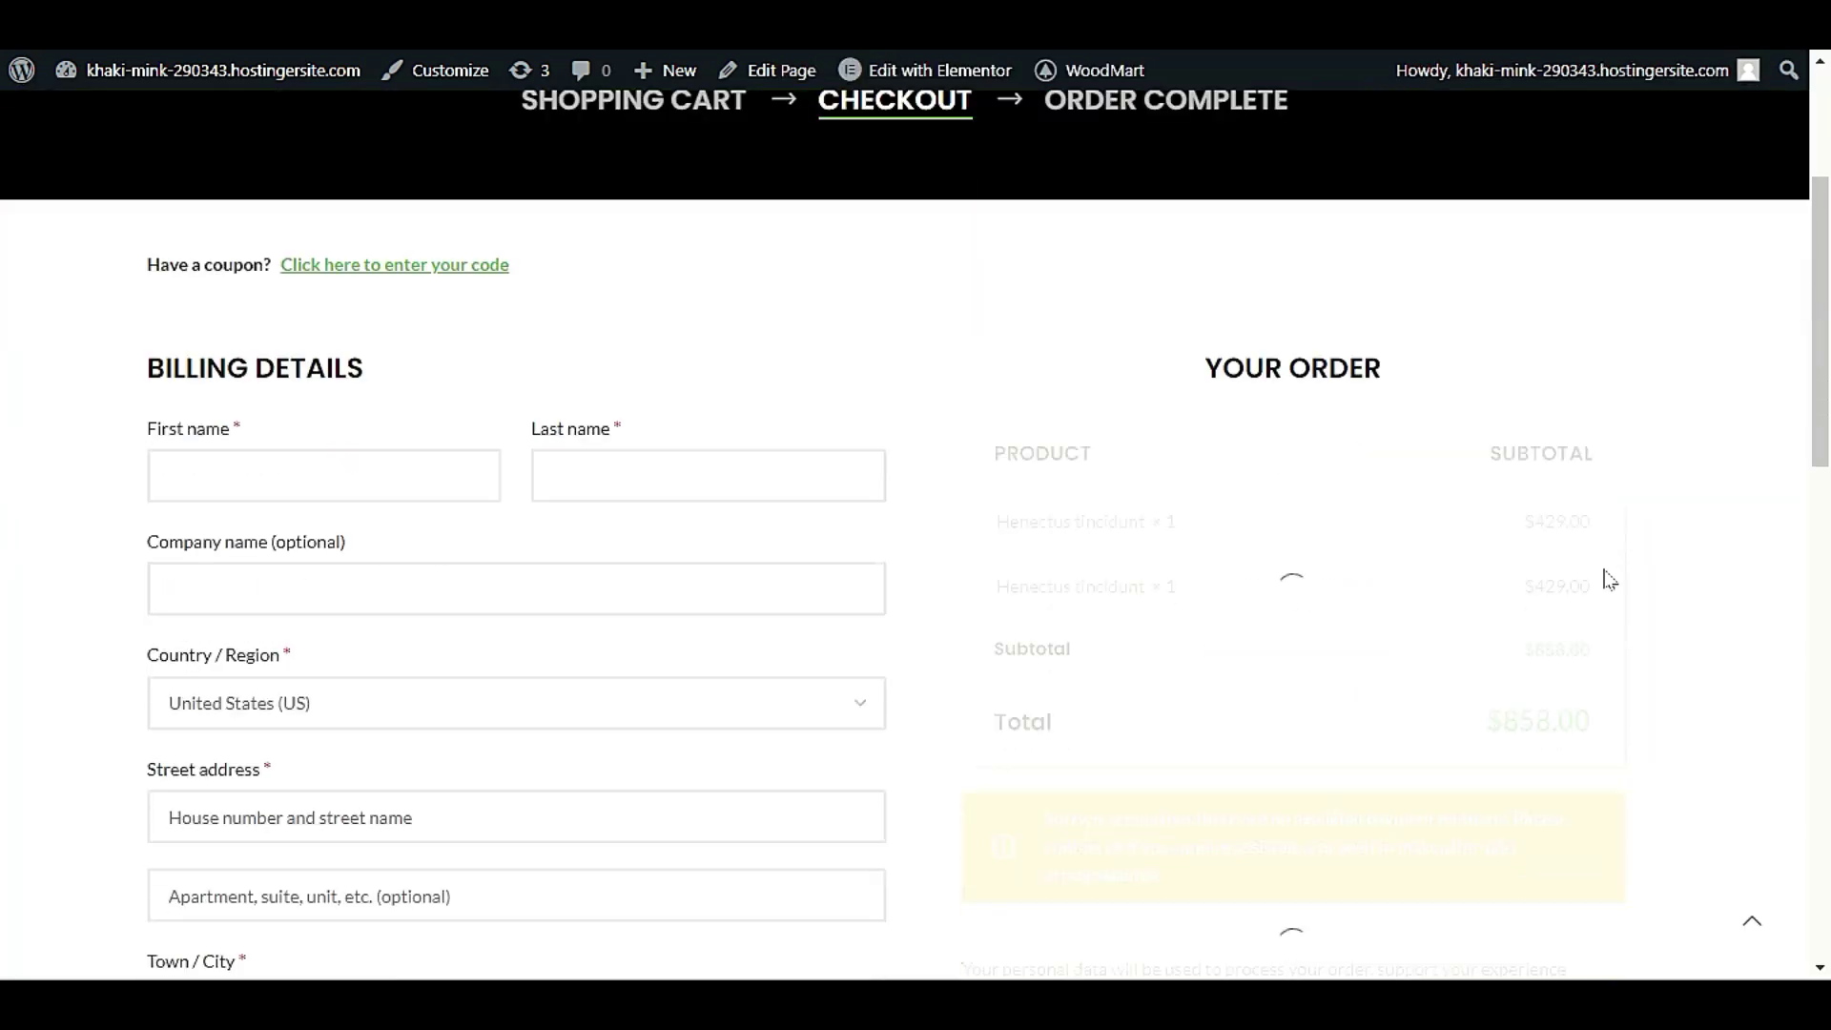
scroll(1610, 579, "down", 3)
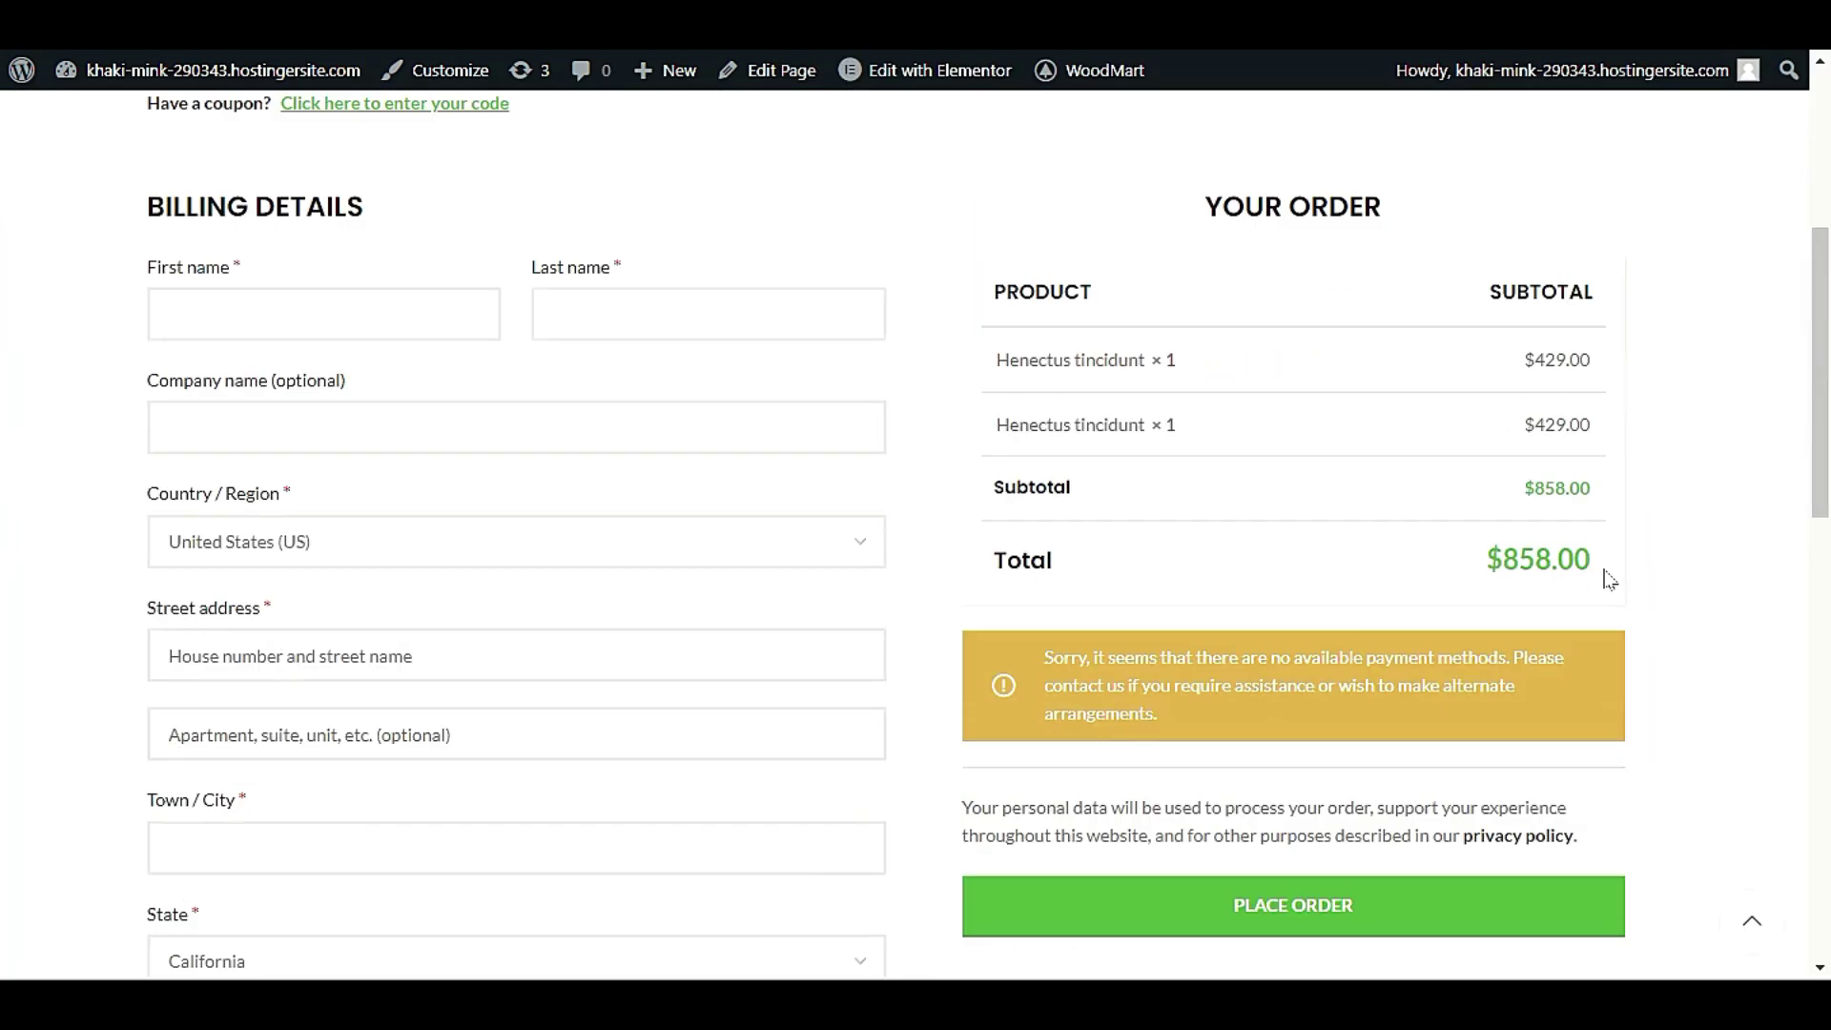
scroll(1607, 577, "up", 3)
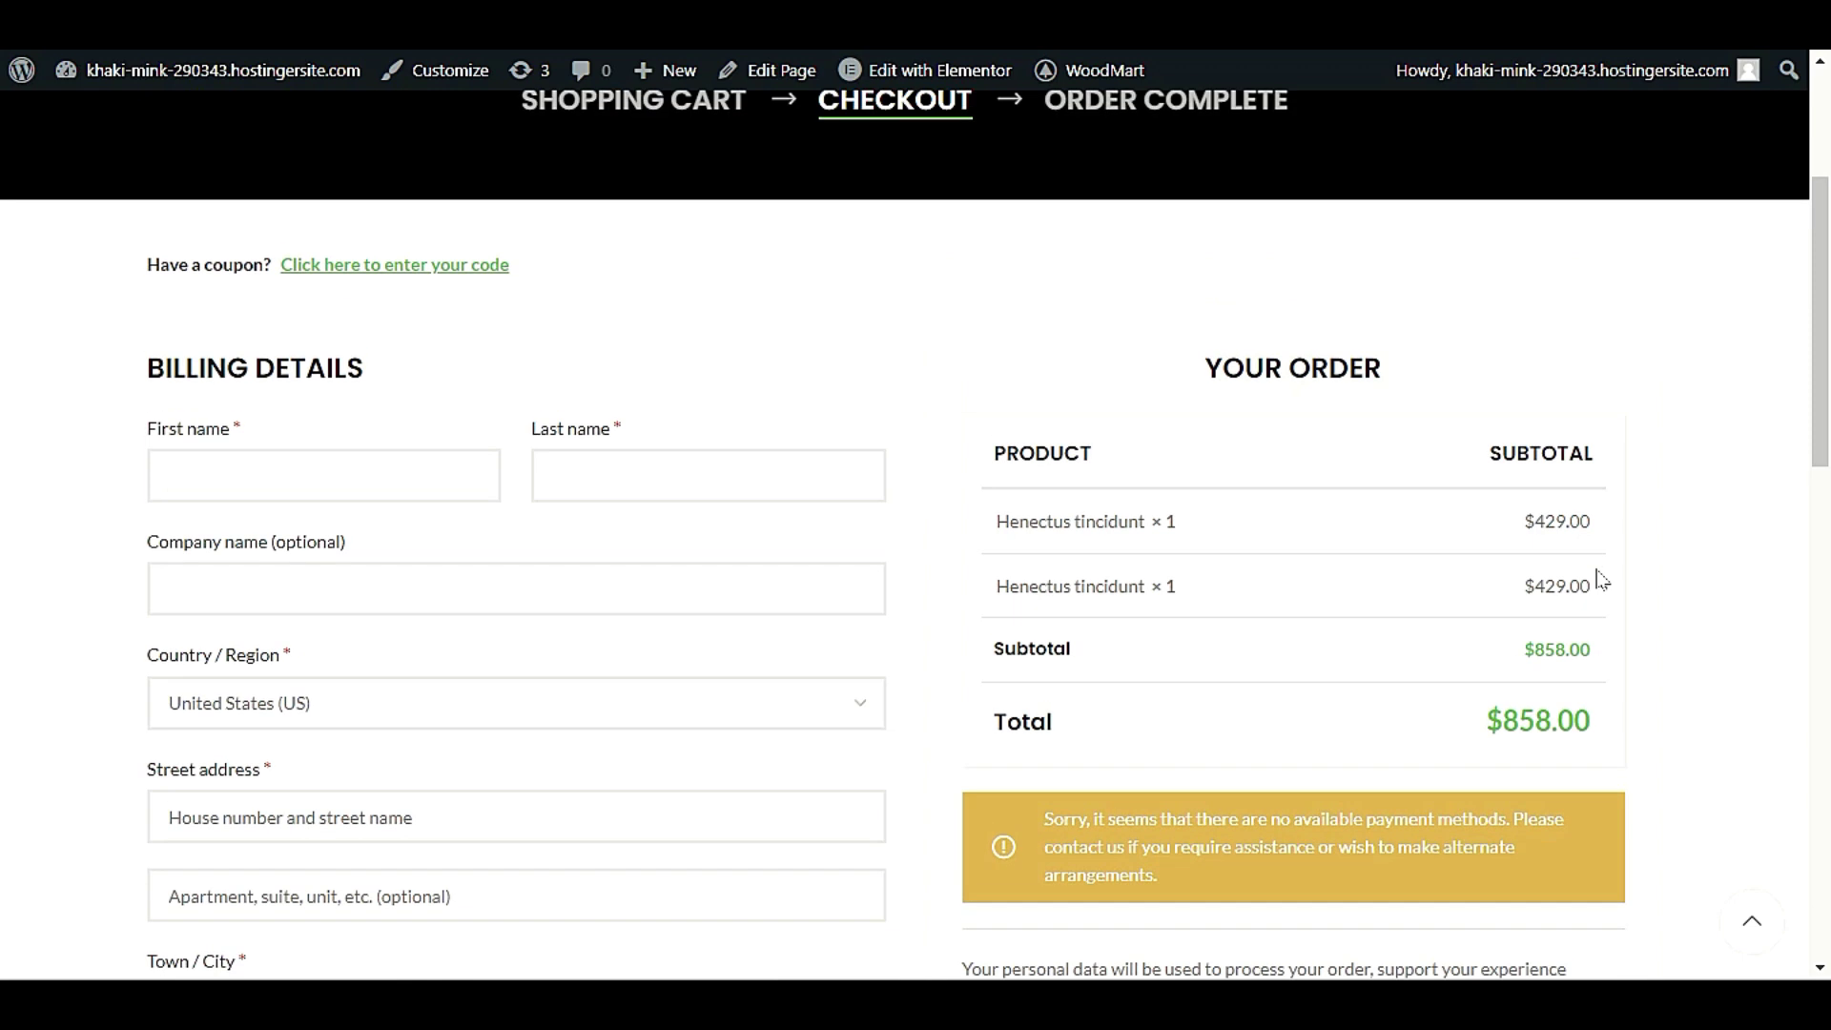
scroll(633, 563, "down", 8)
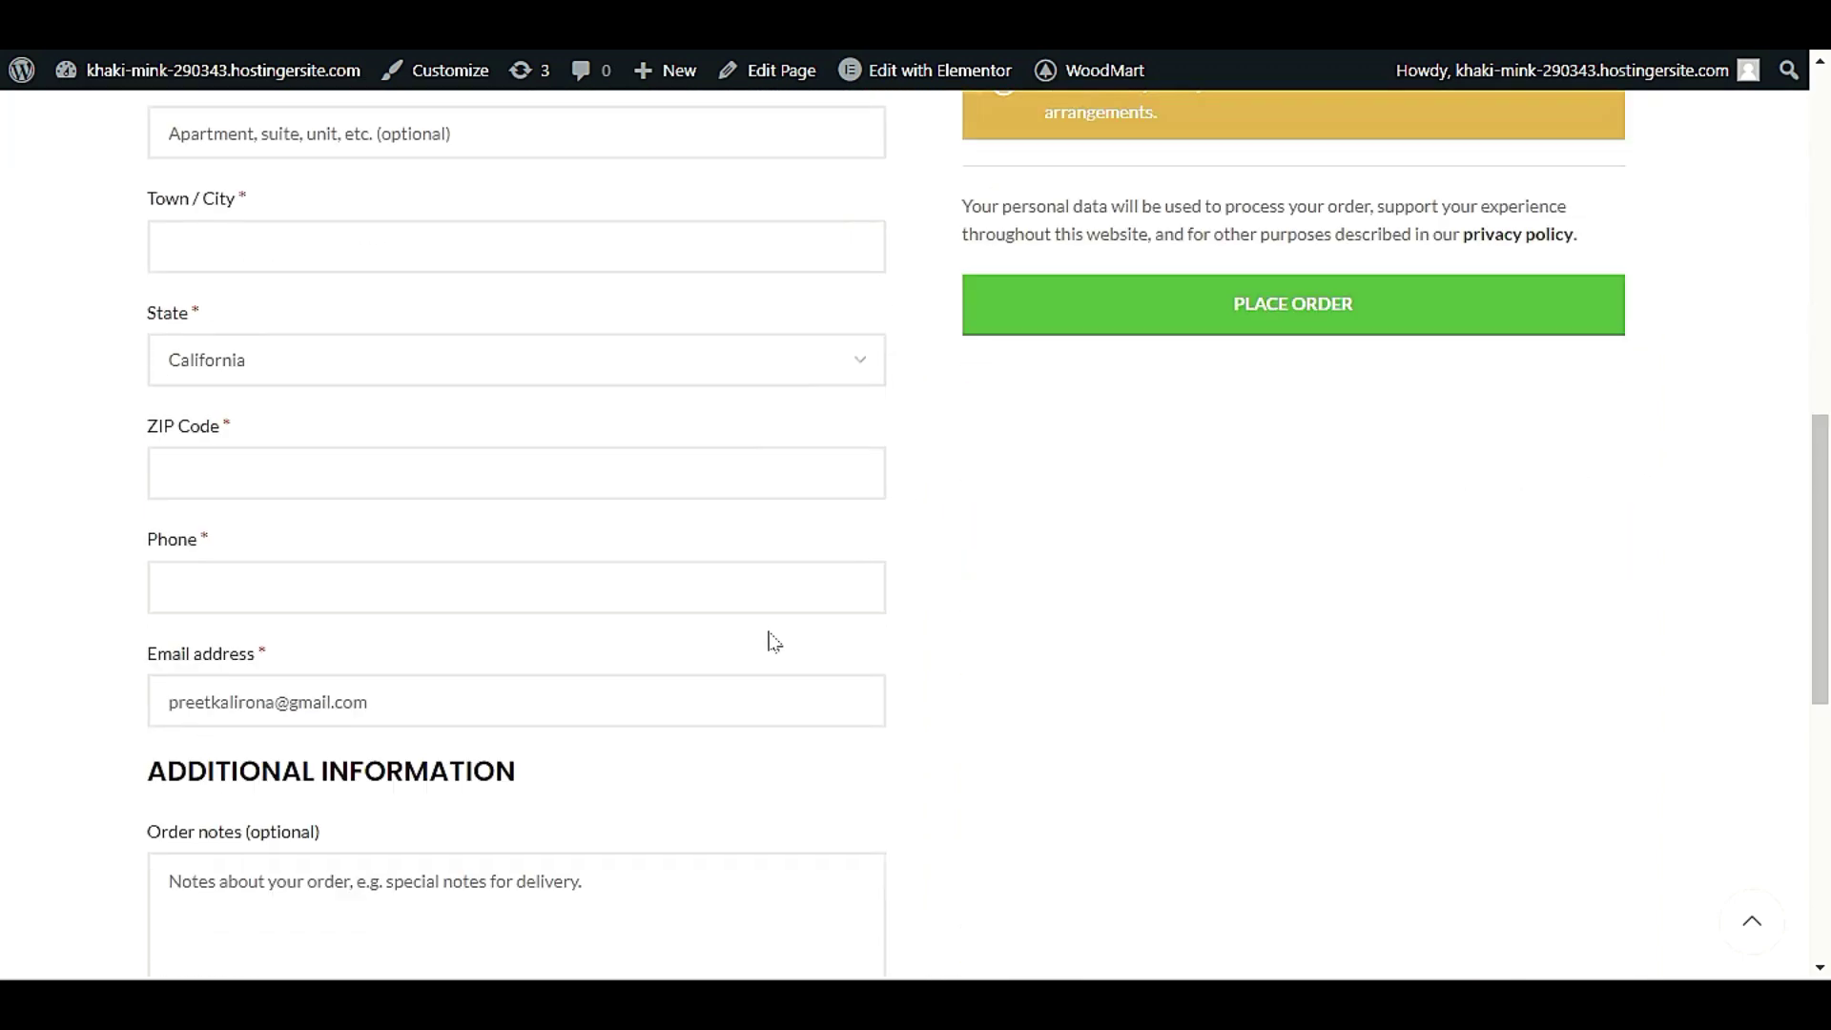
scroll(1237, 690, "up", 5)
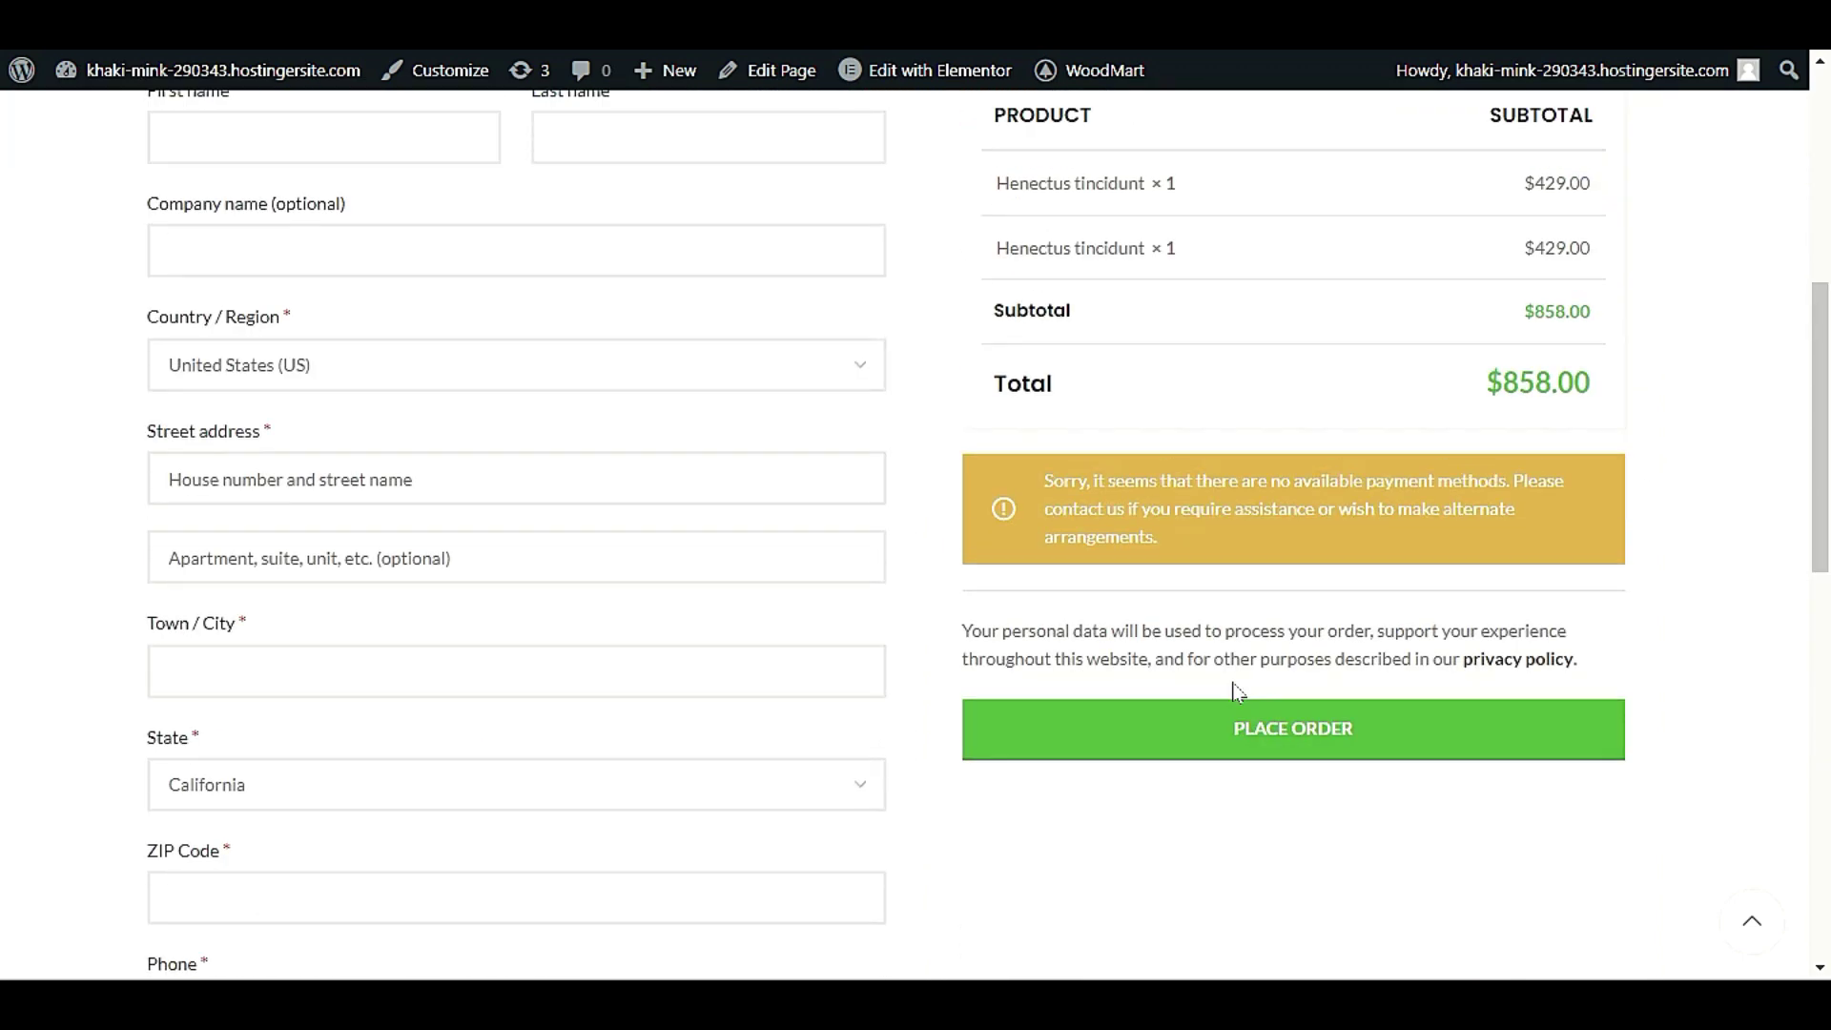
scroll(1237, 690, "up", 6)
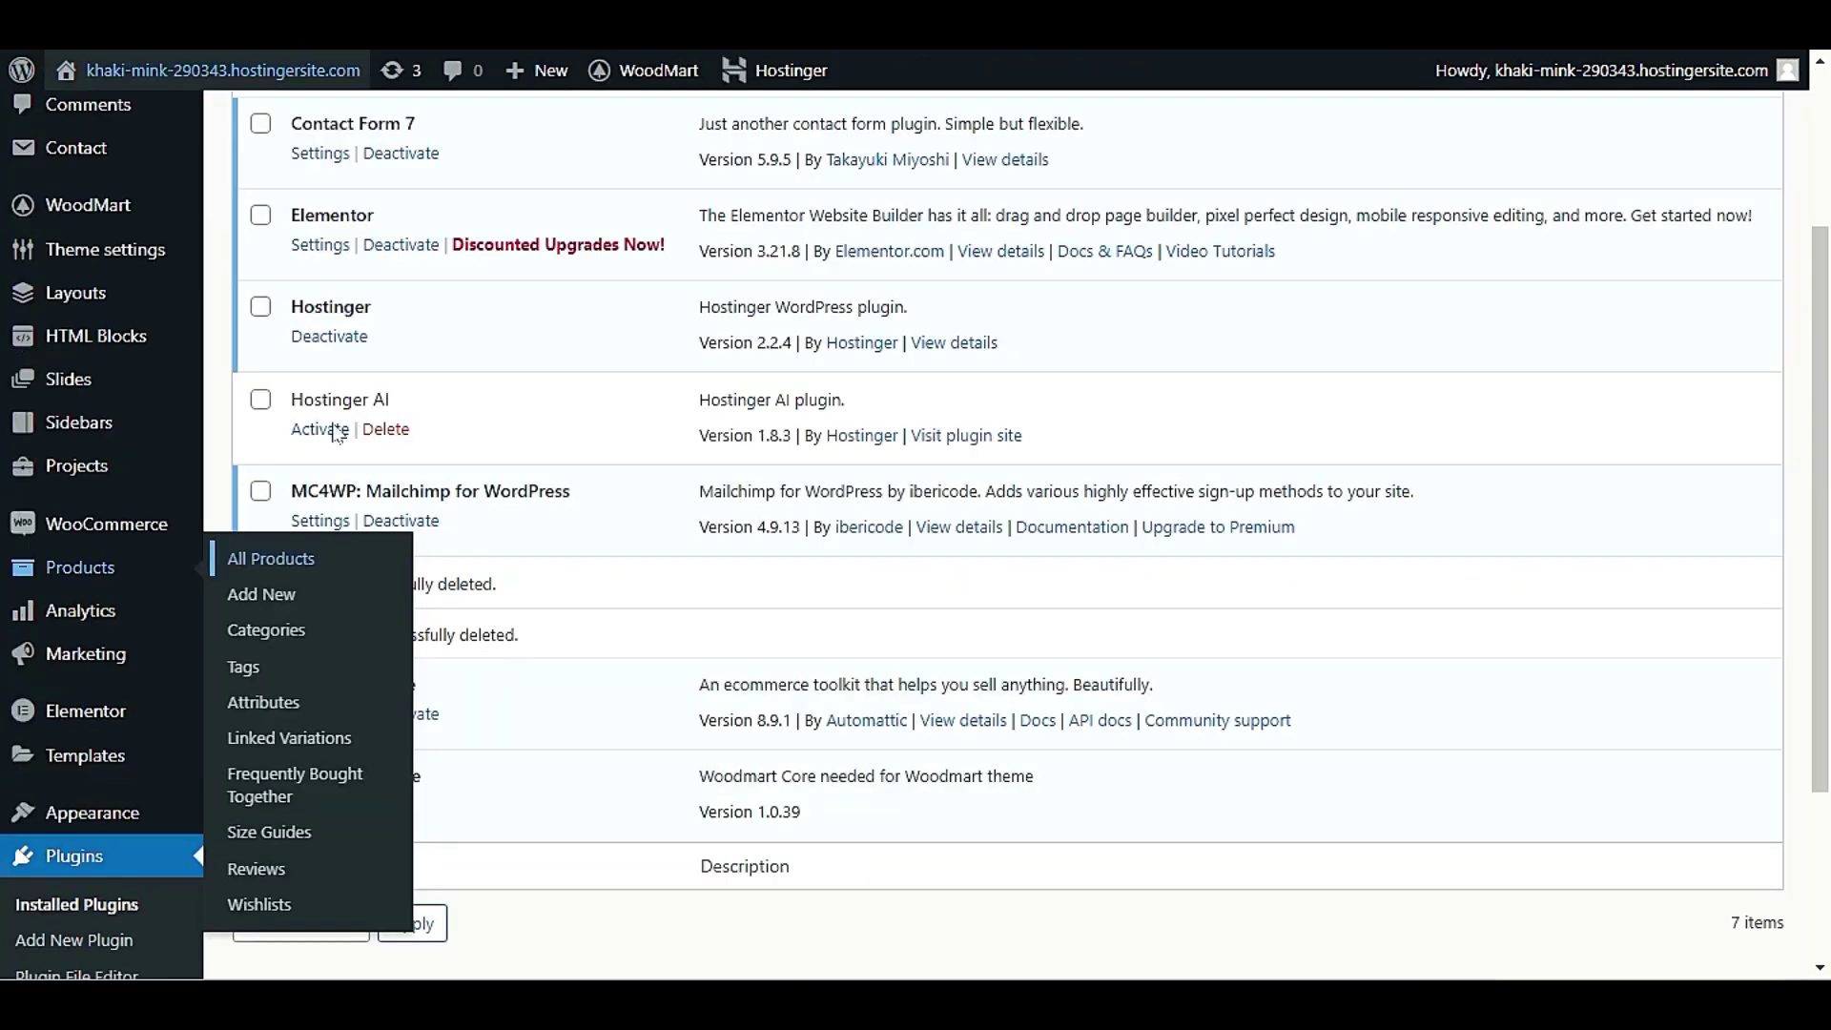
- Go from the installed plugins list to adding a new plugin and search for "cartflow"
scroll(616, 620, "up", 3)
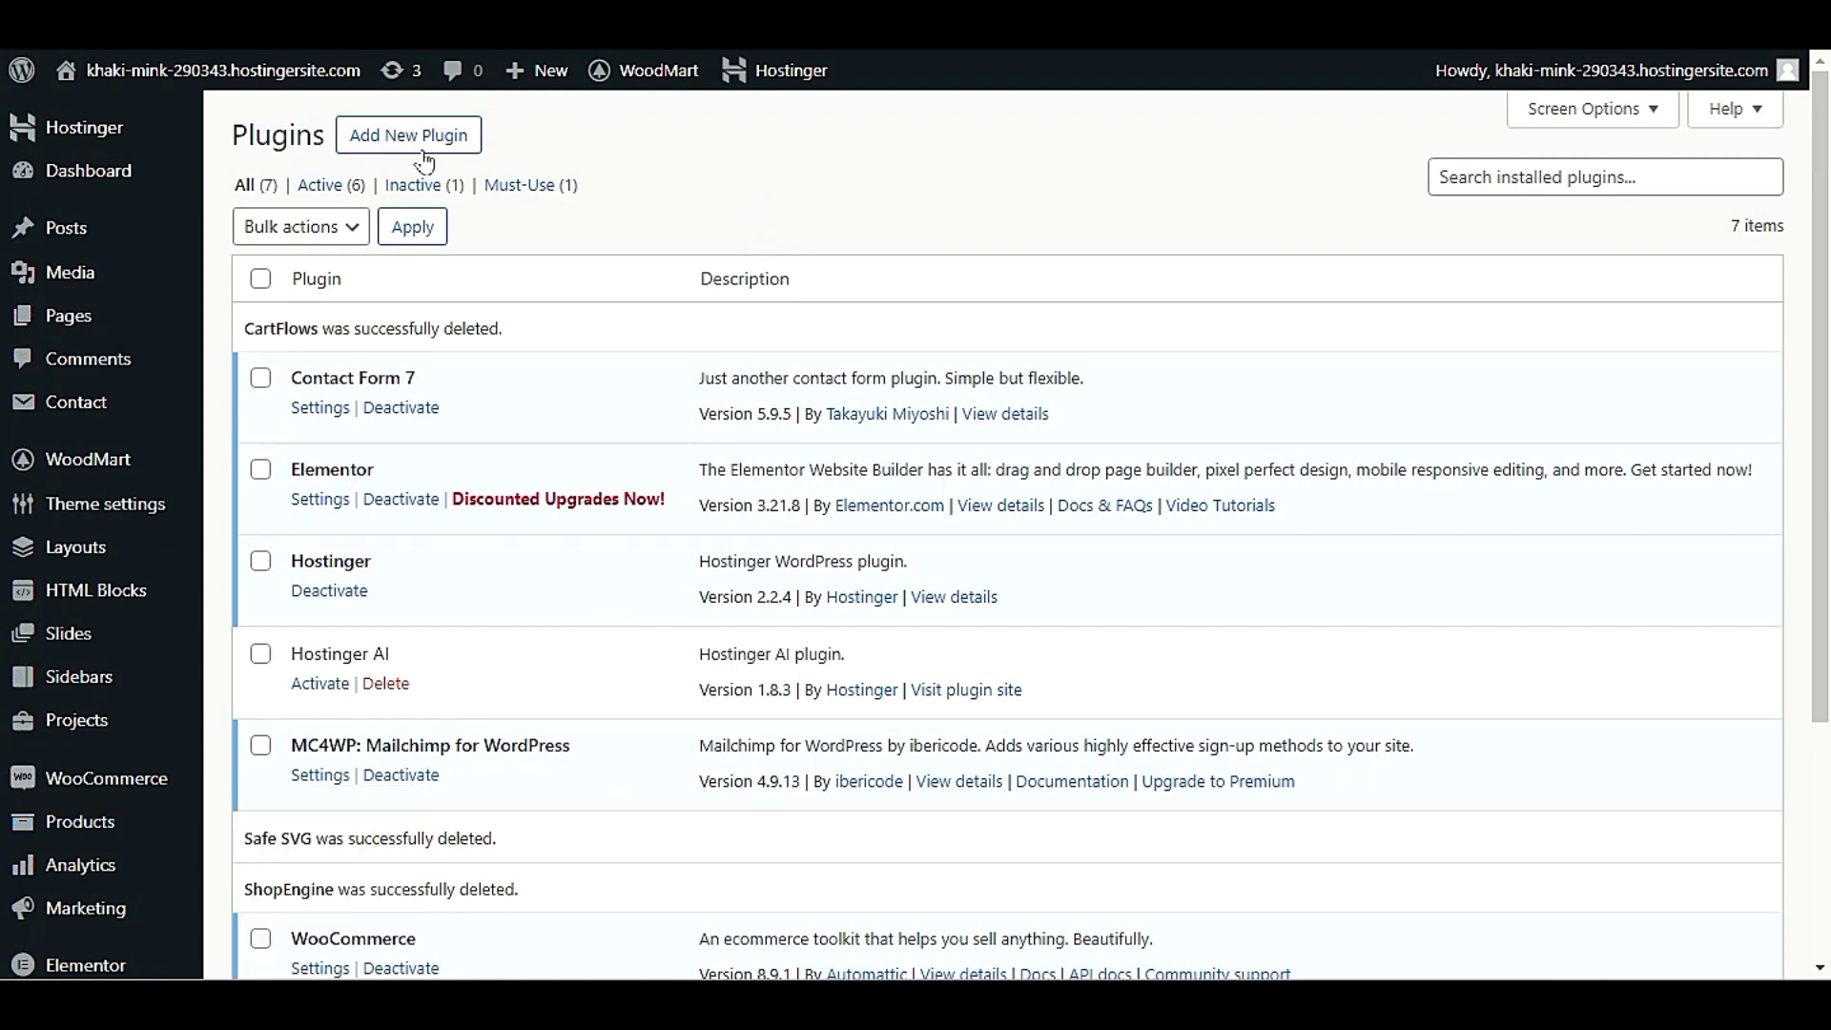
left_click(474, 136)
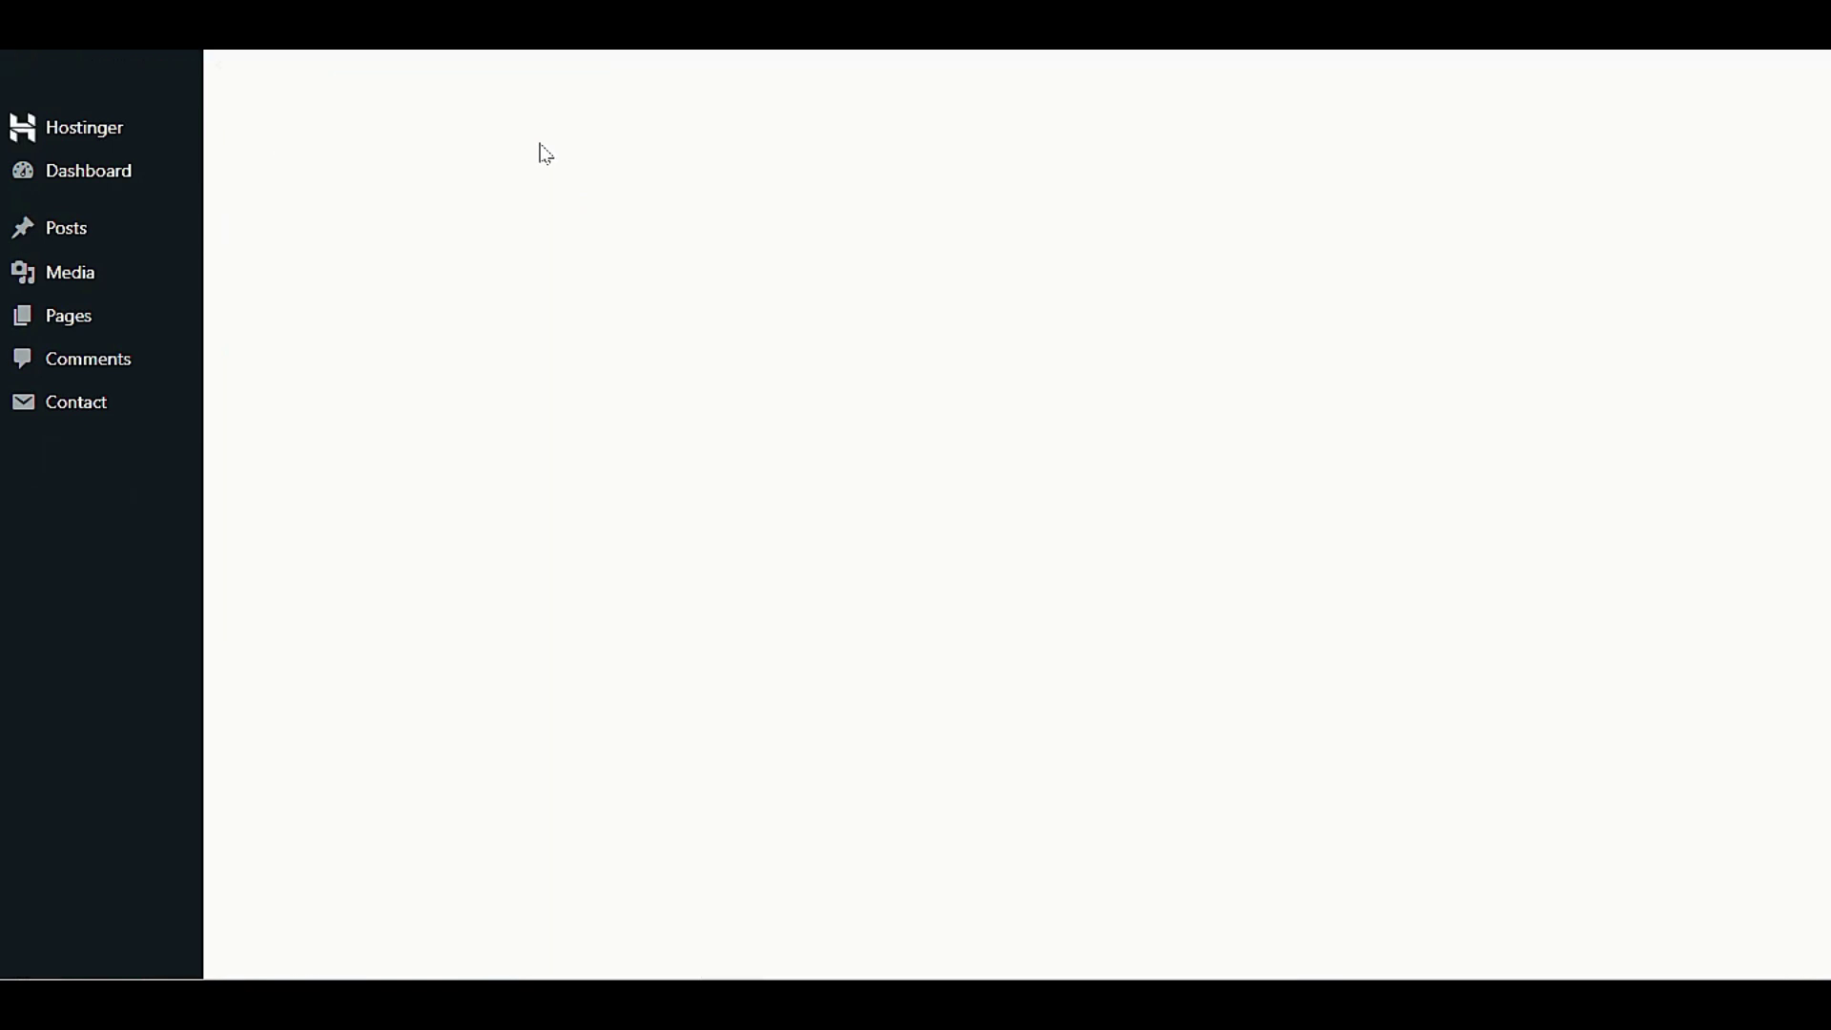
left_click(1513, 303)
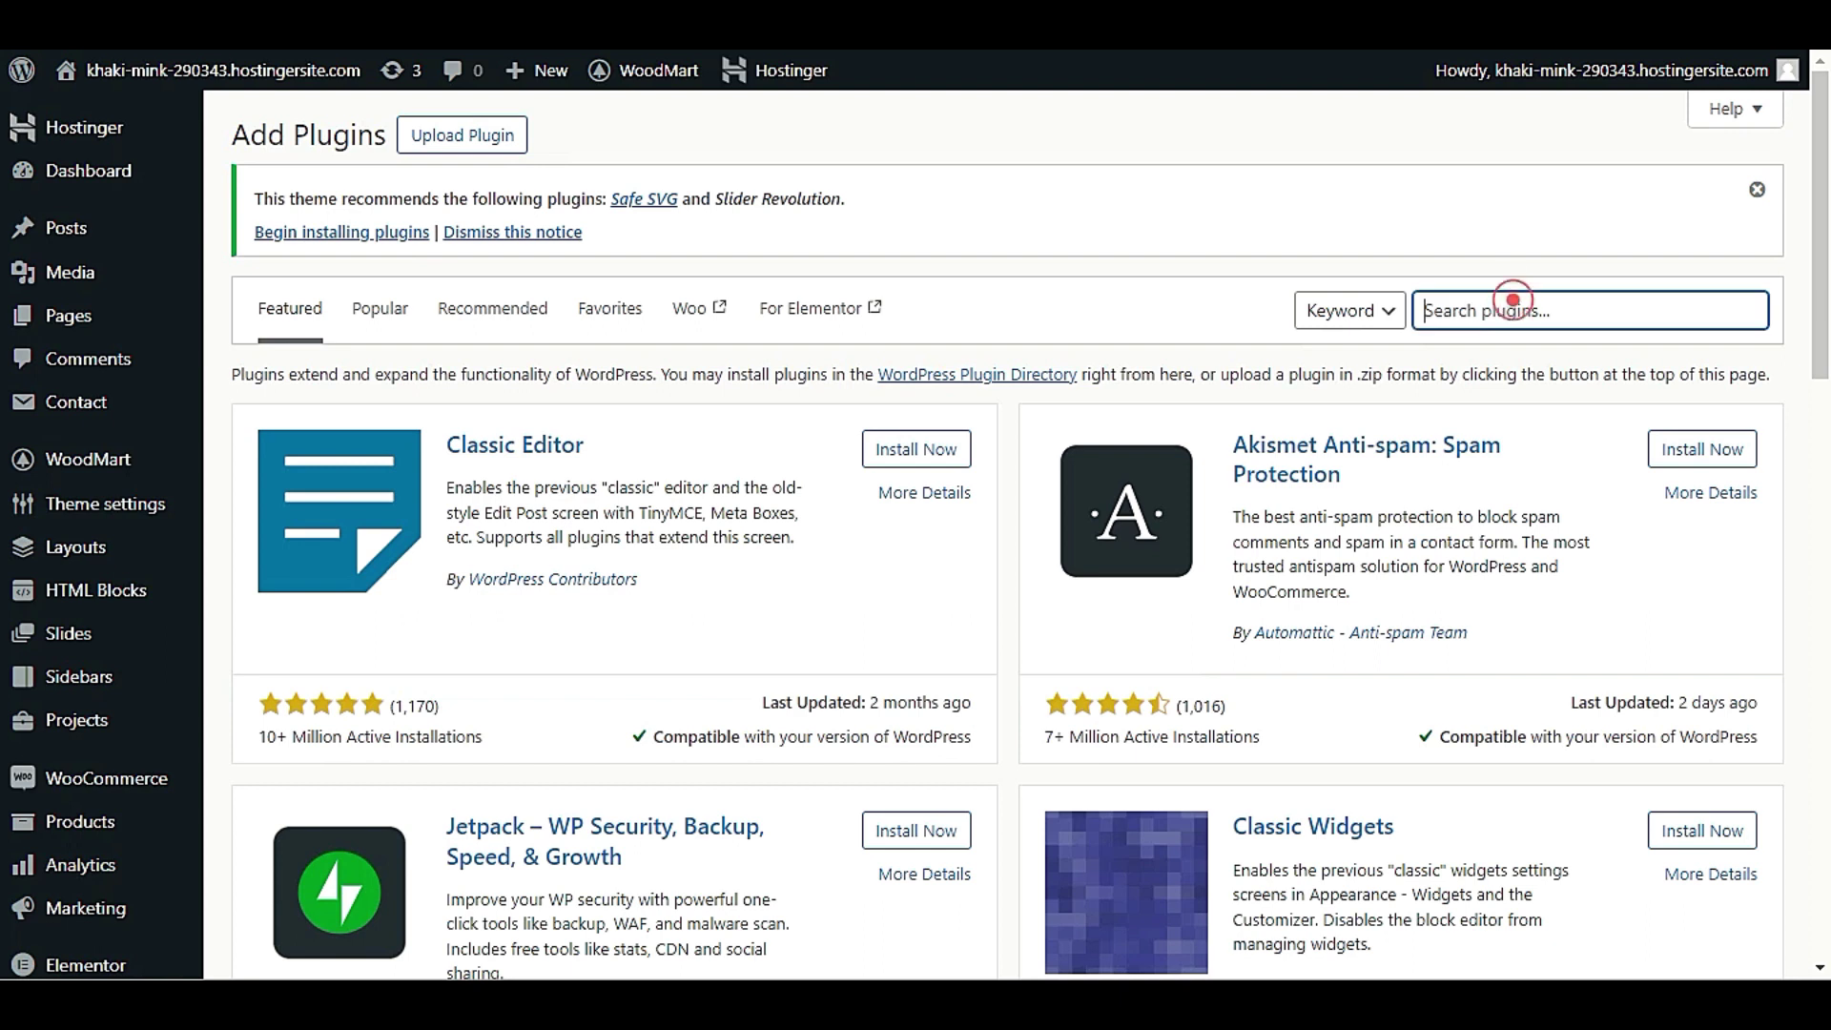
type("c")
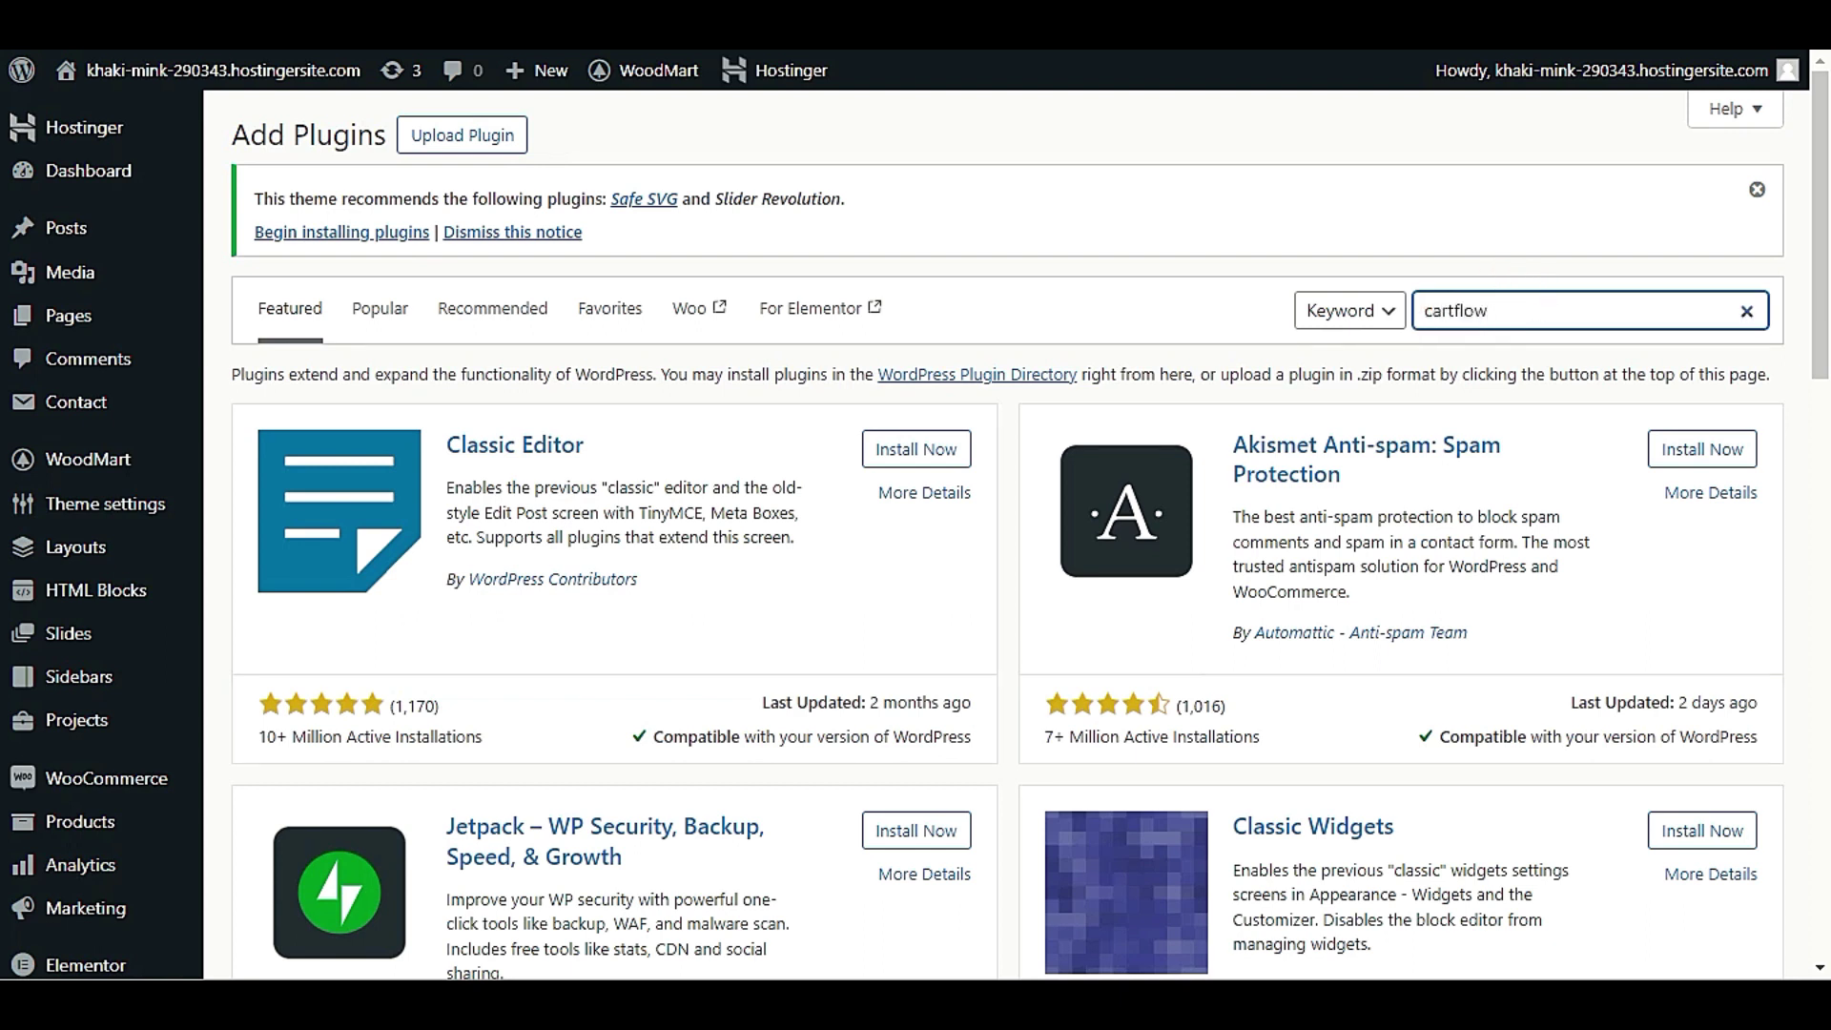
type("artflow")
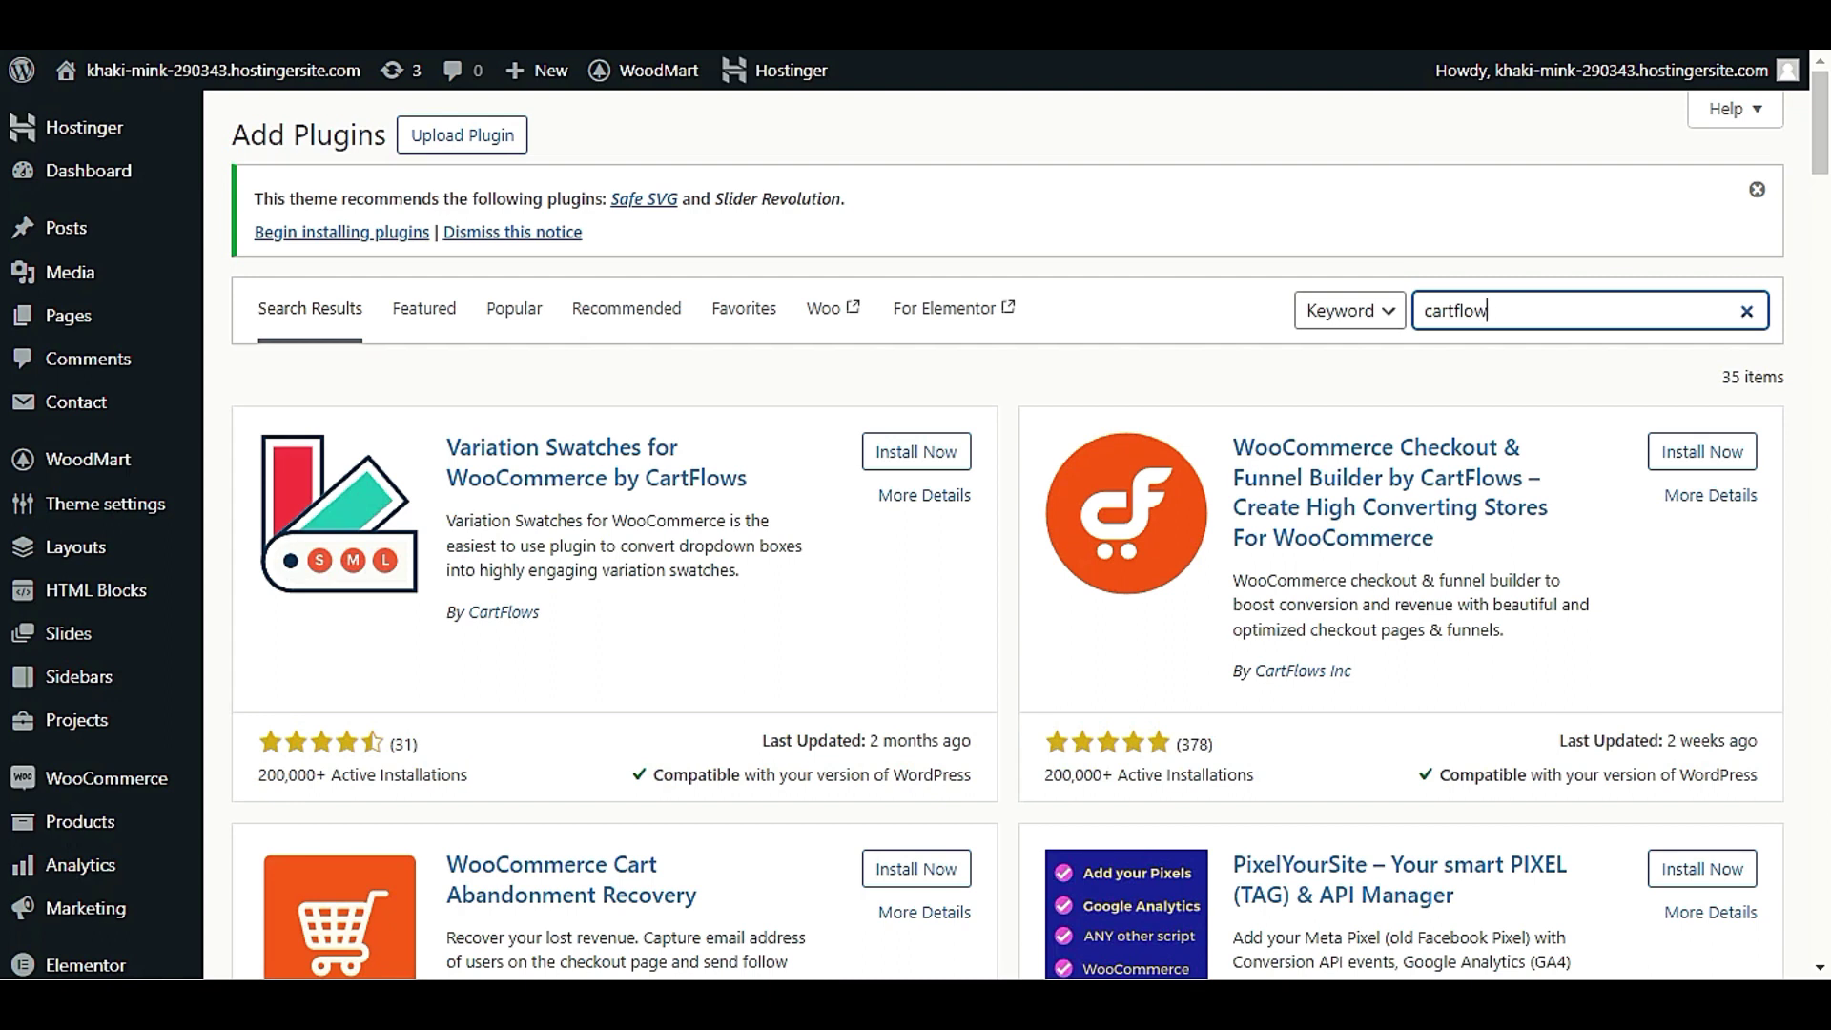
- Install and activate the WooCommerce Checkout & Funnel Builder by CartFlows plugin from the search results
scroll(992, 760, "down", 6)
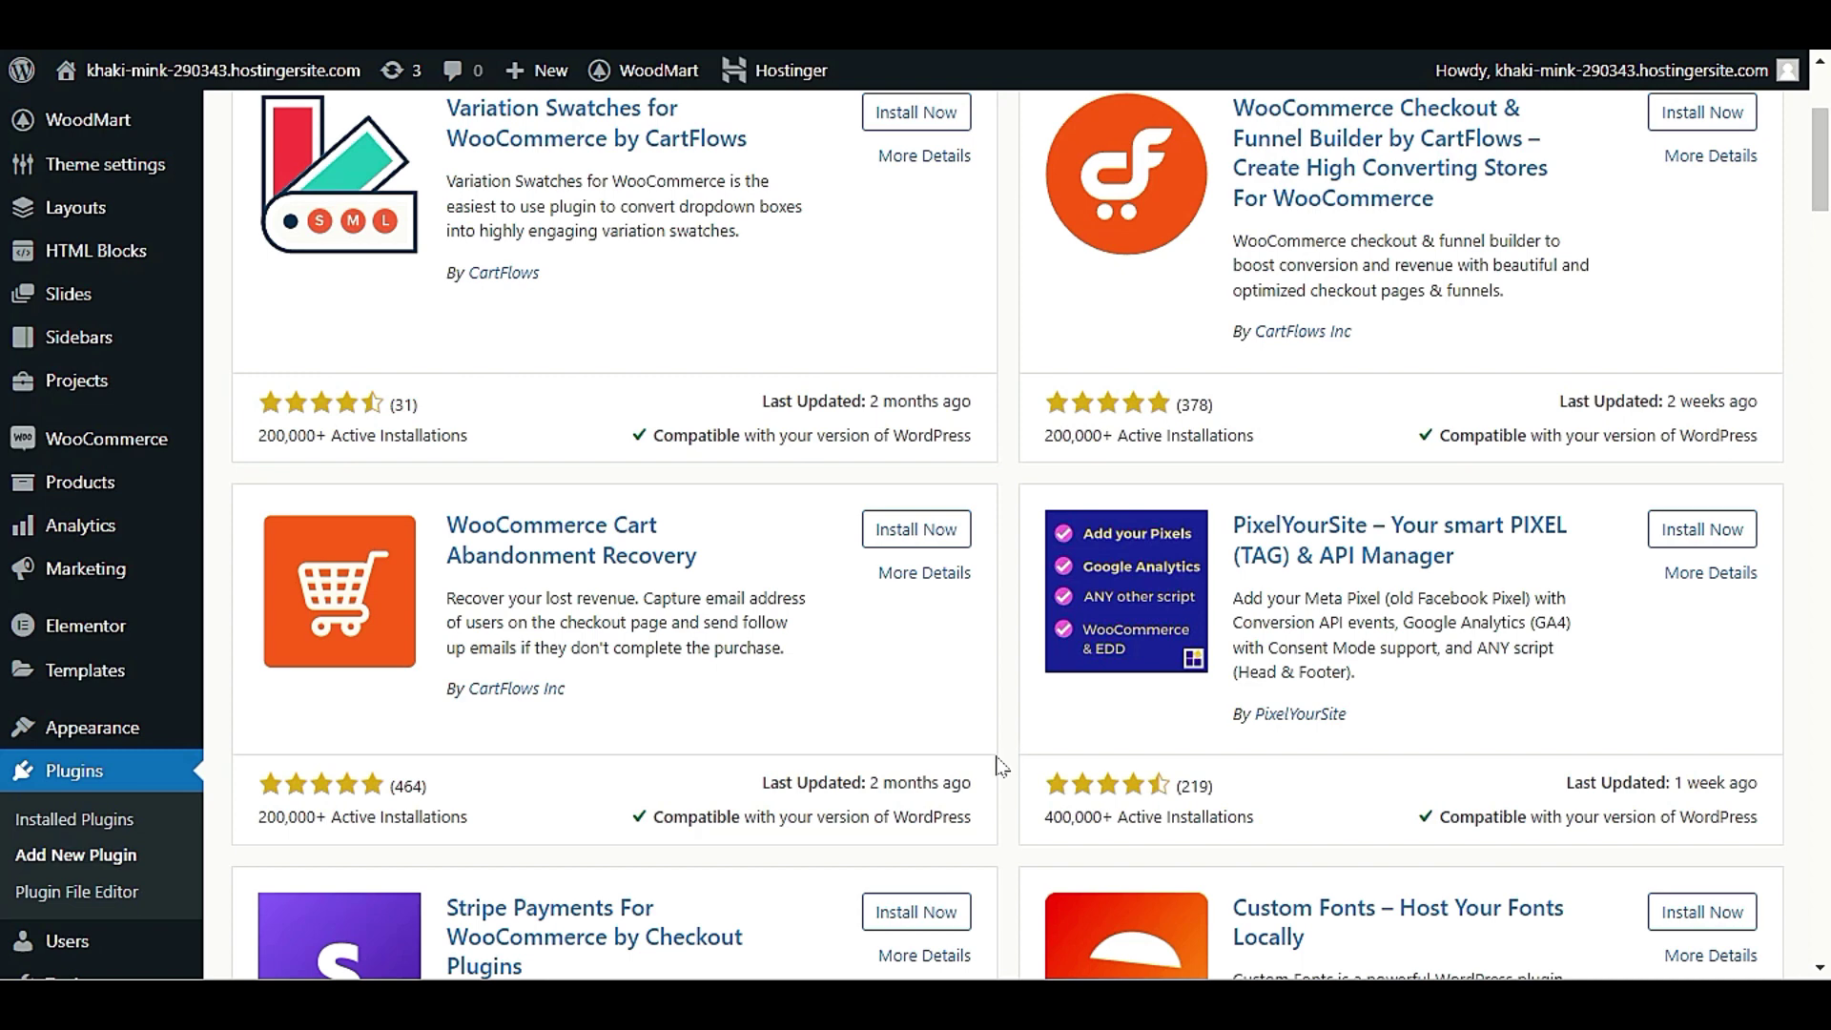
scroll(998, 770, "down", 3)
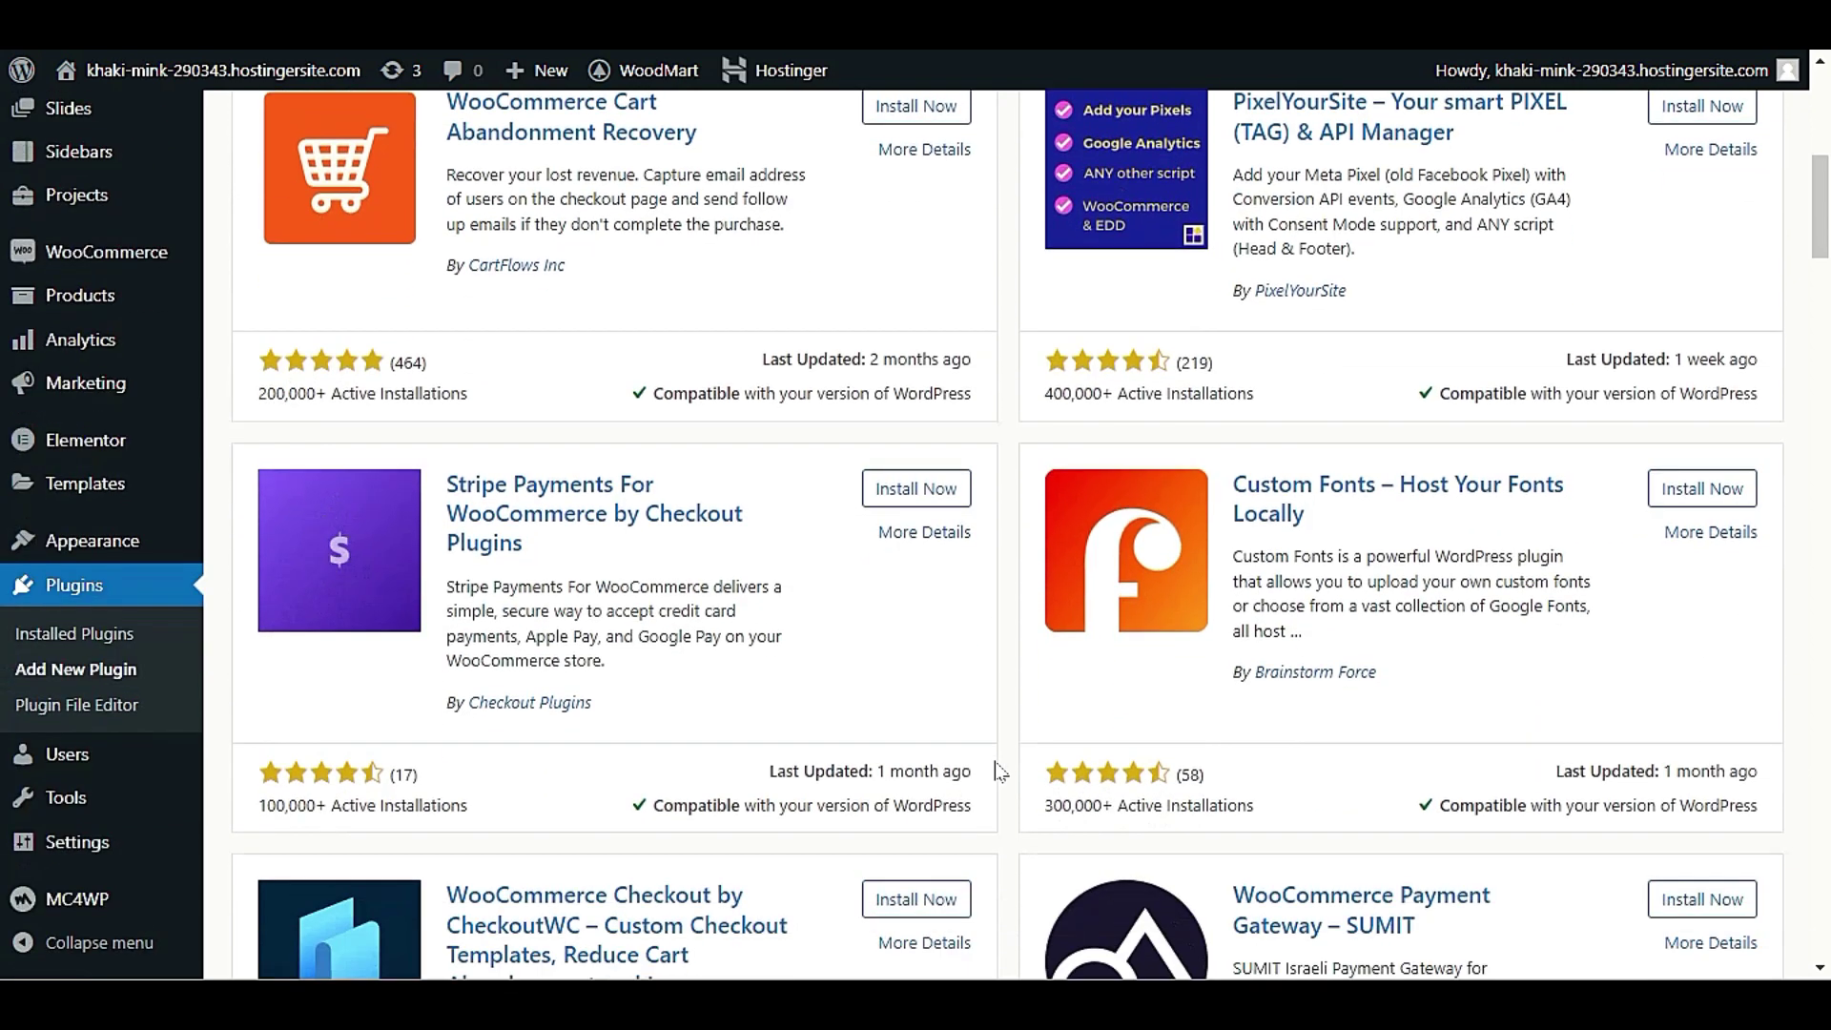
scroll(998, 771, "down", 3)
scroll(998, 771, "down", 5)
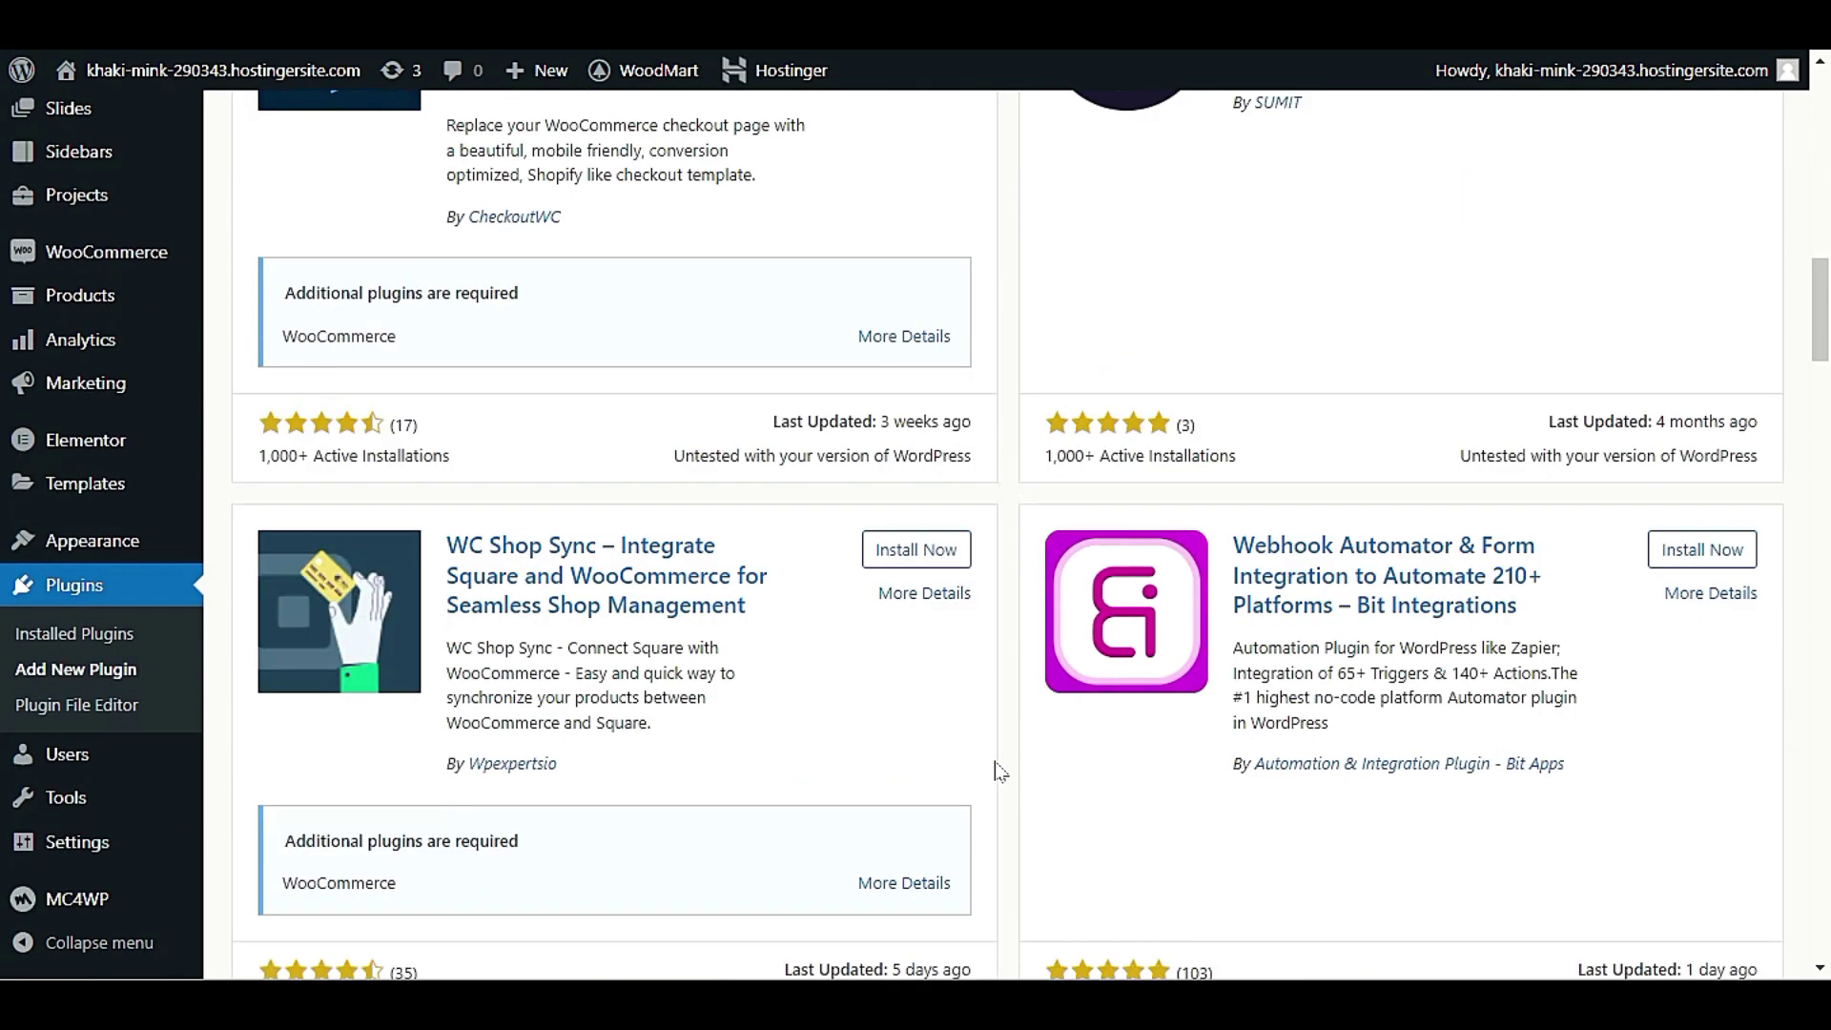
scroll(999, 771, "up", 15)
scroll(998, 770, "up", 3)
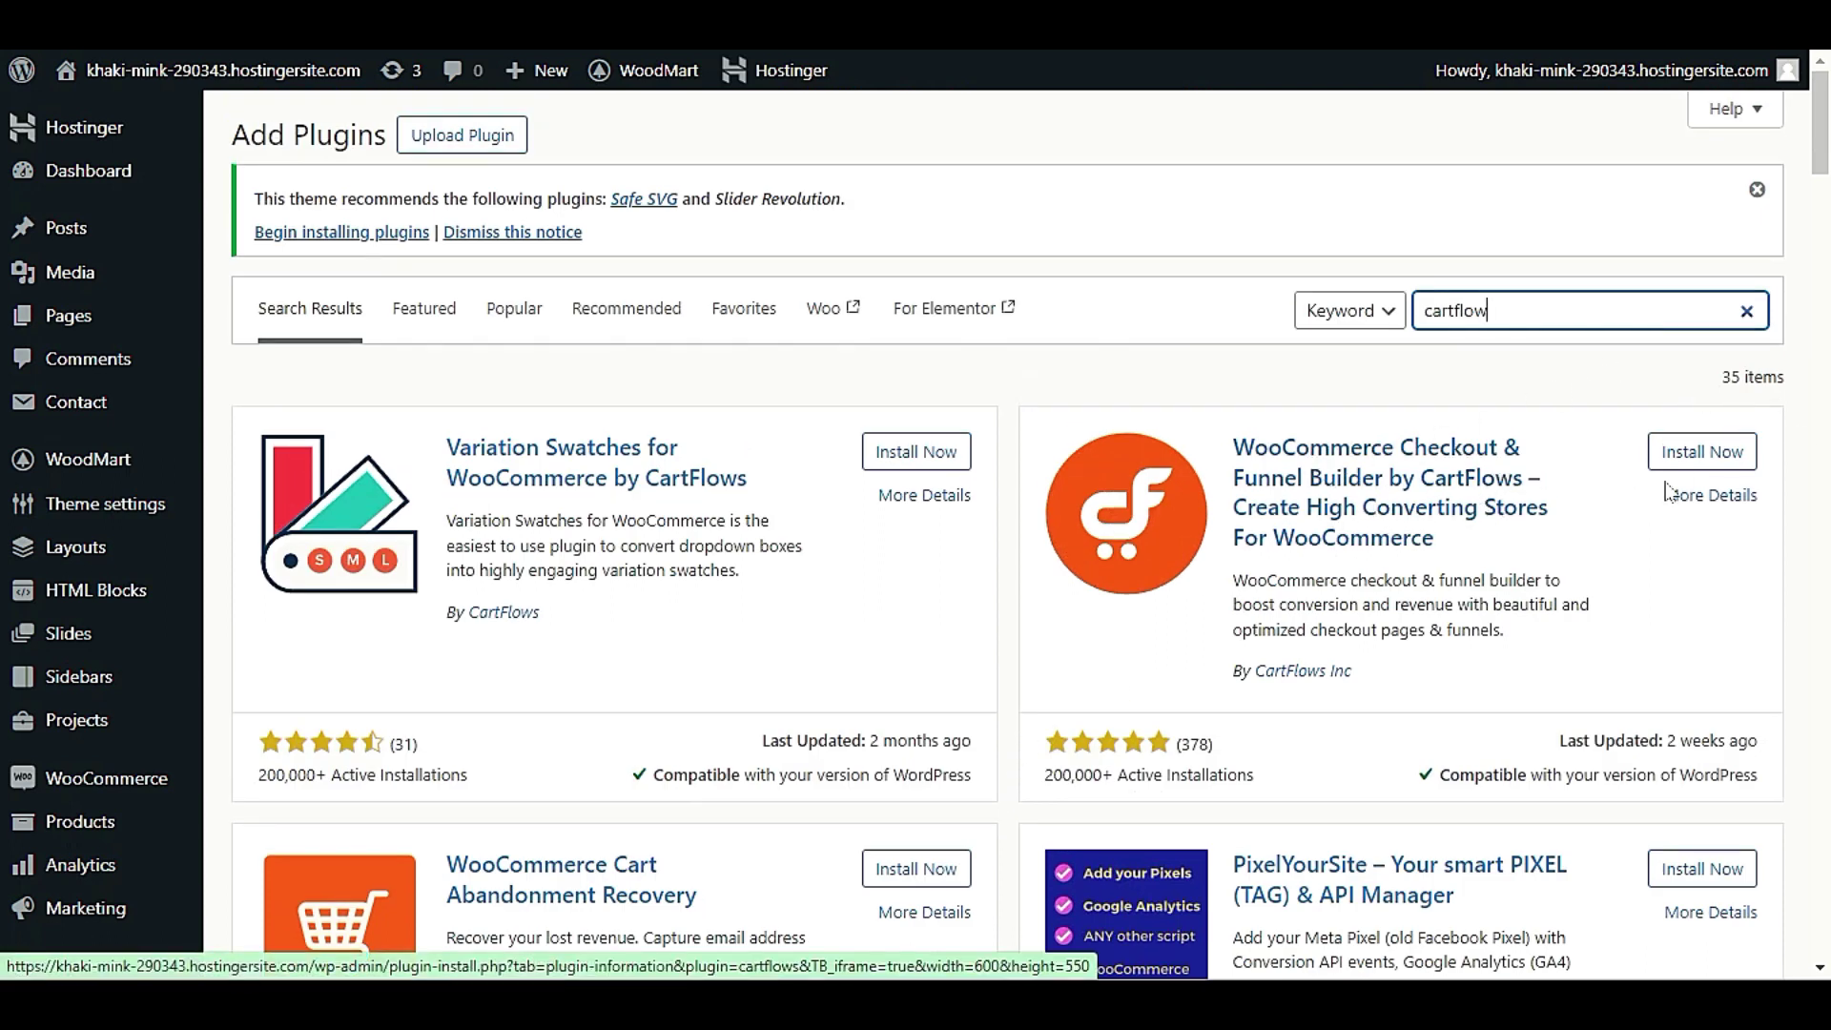
left_click(1703, 451)
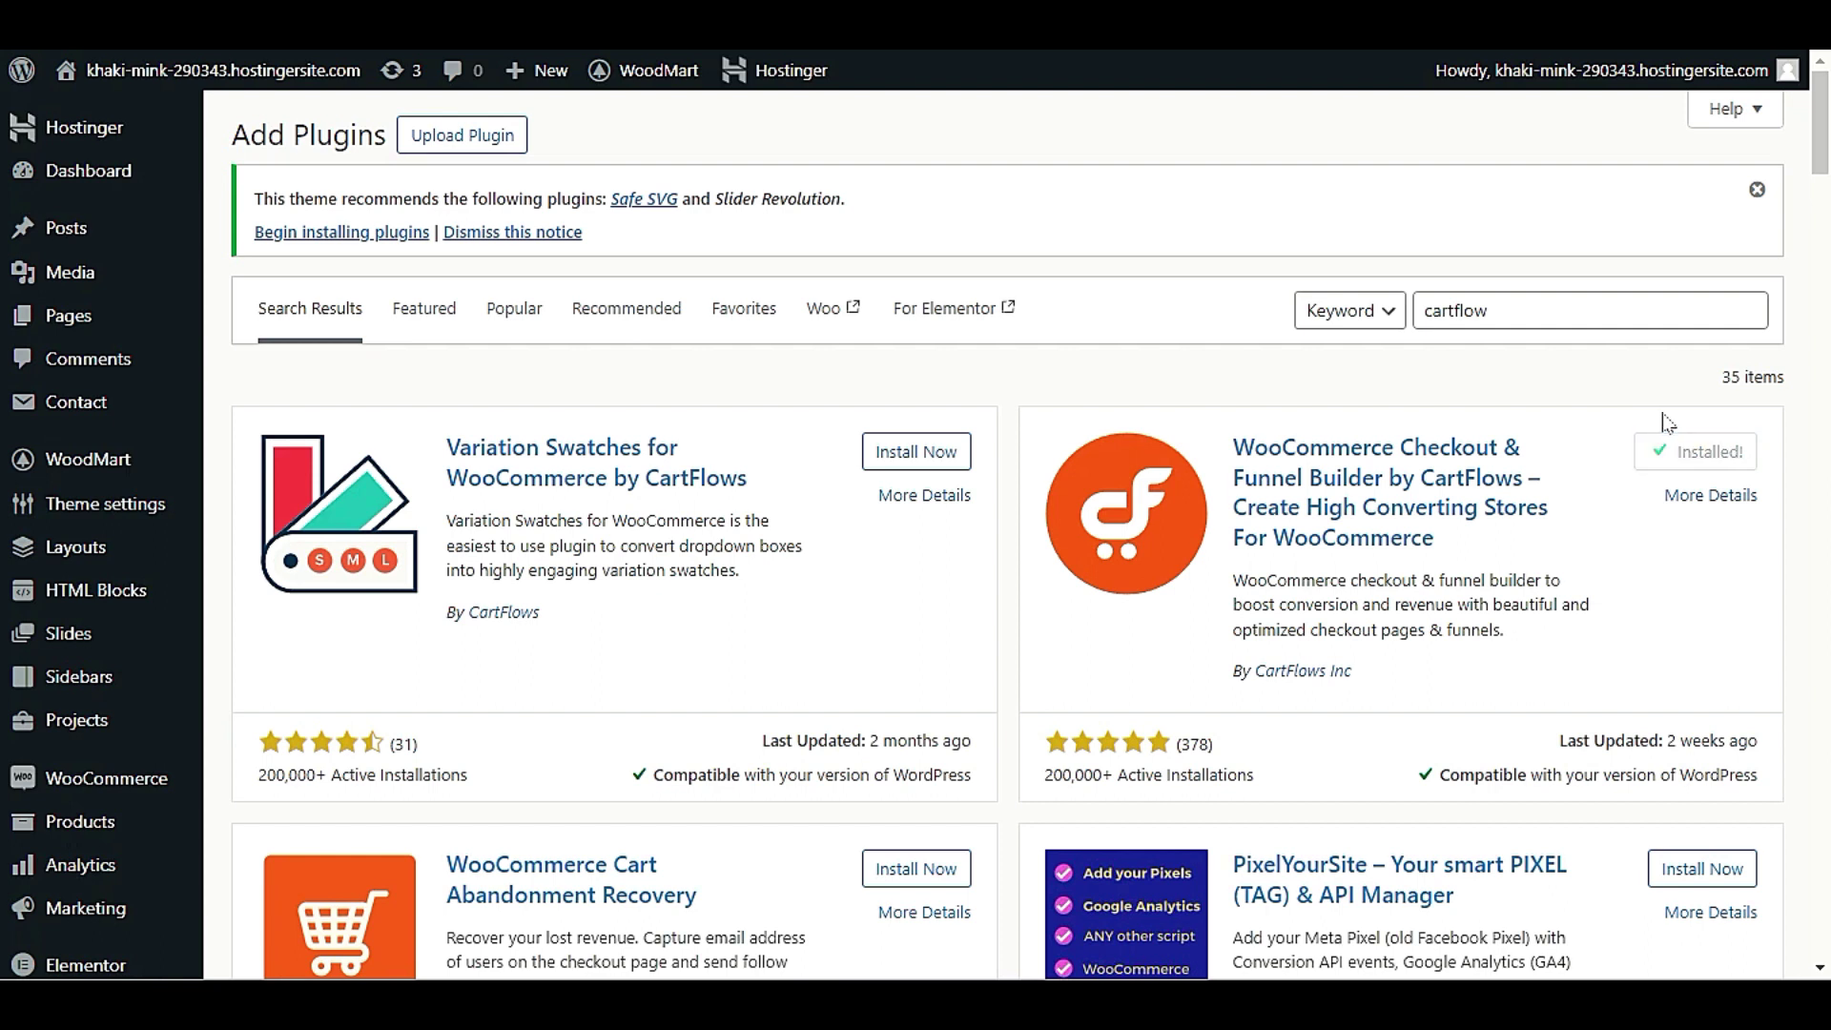
left_click(1736, 444)
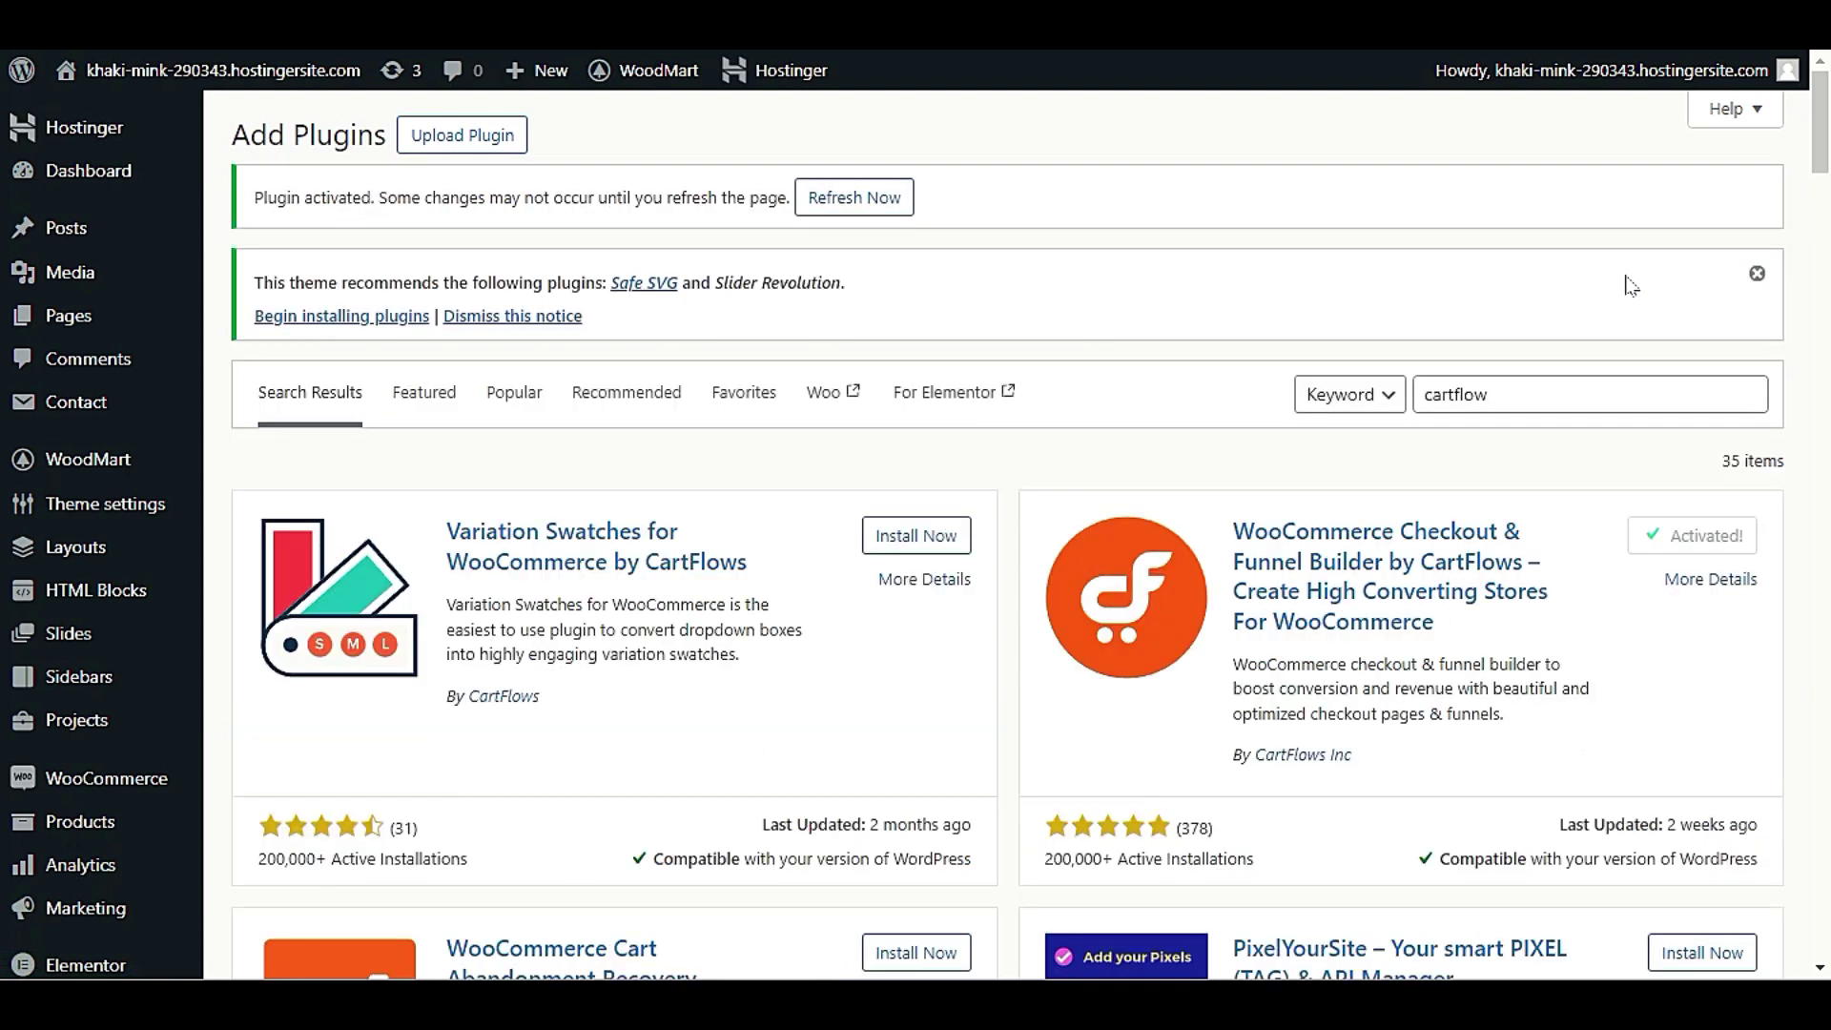
- Return to the WordPress dashboard and open the Store Checkout page of CartFlows
mouse_move(133, 182)
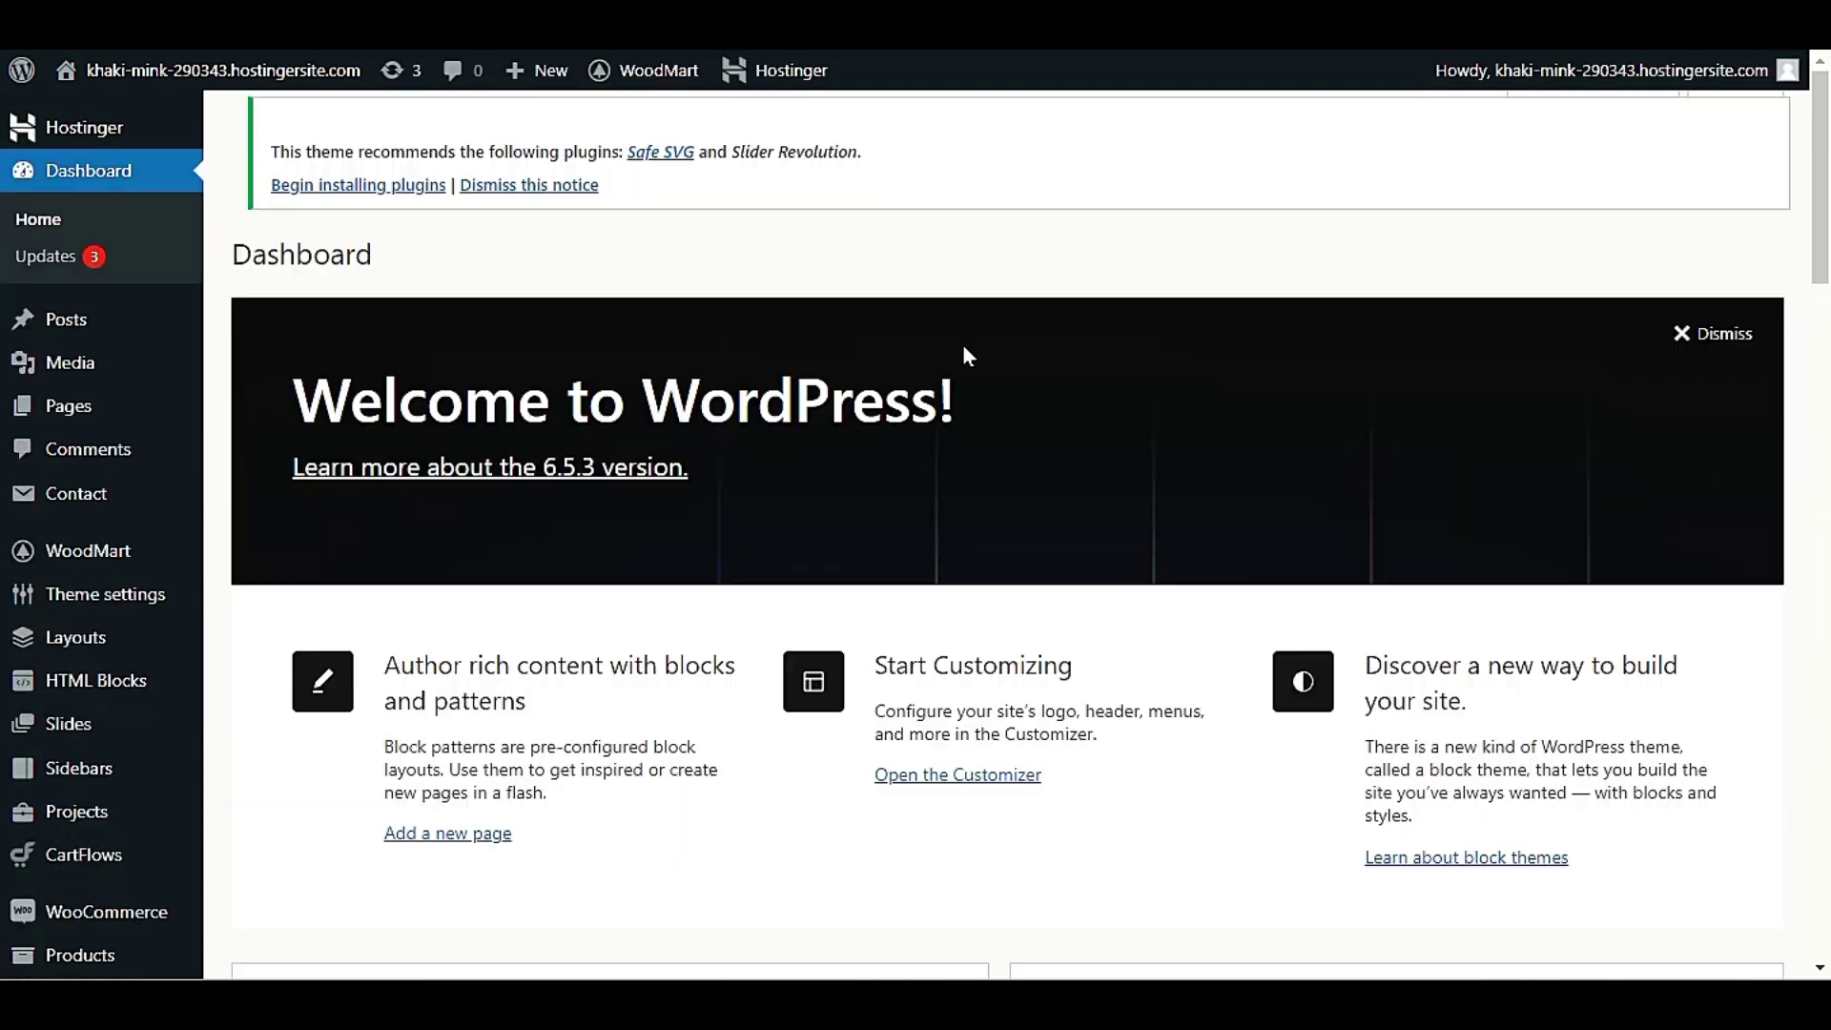
scroll(250, 490, "down", 8)
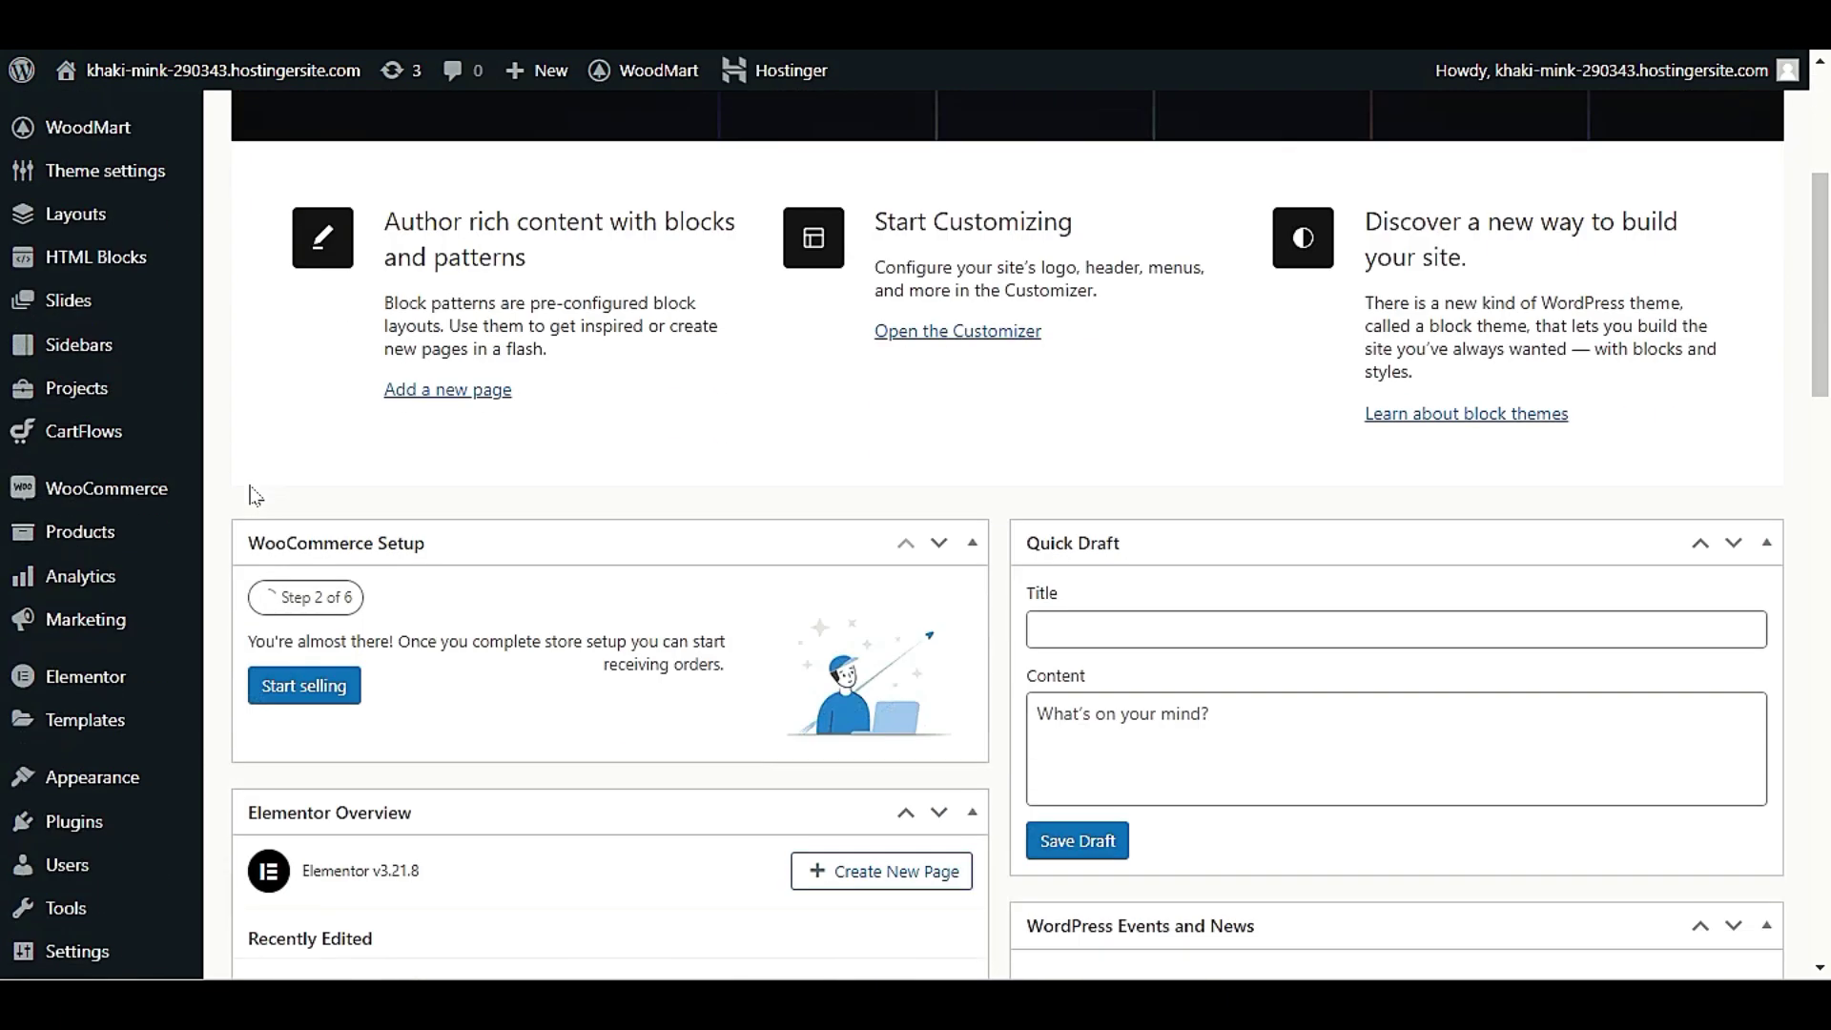
scroll(250, 490, "up", 4)
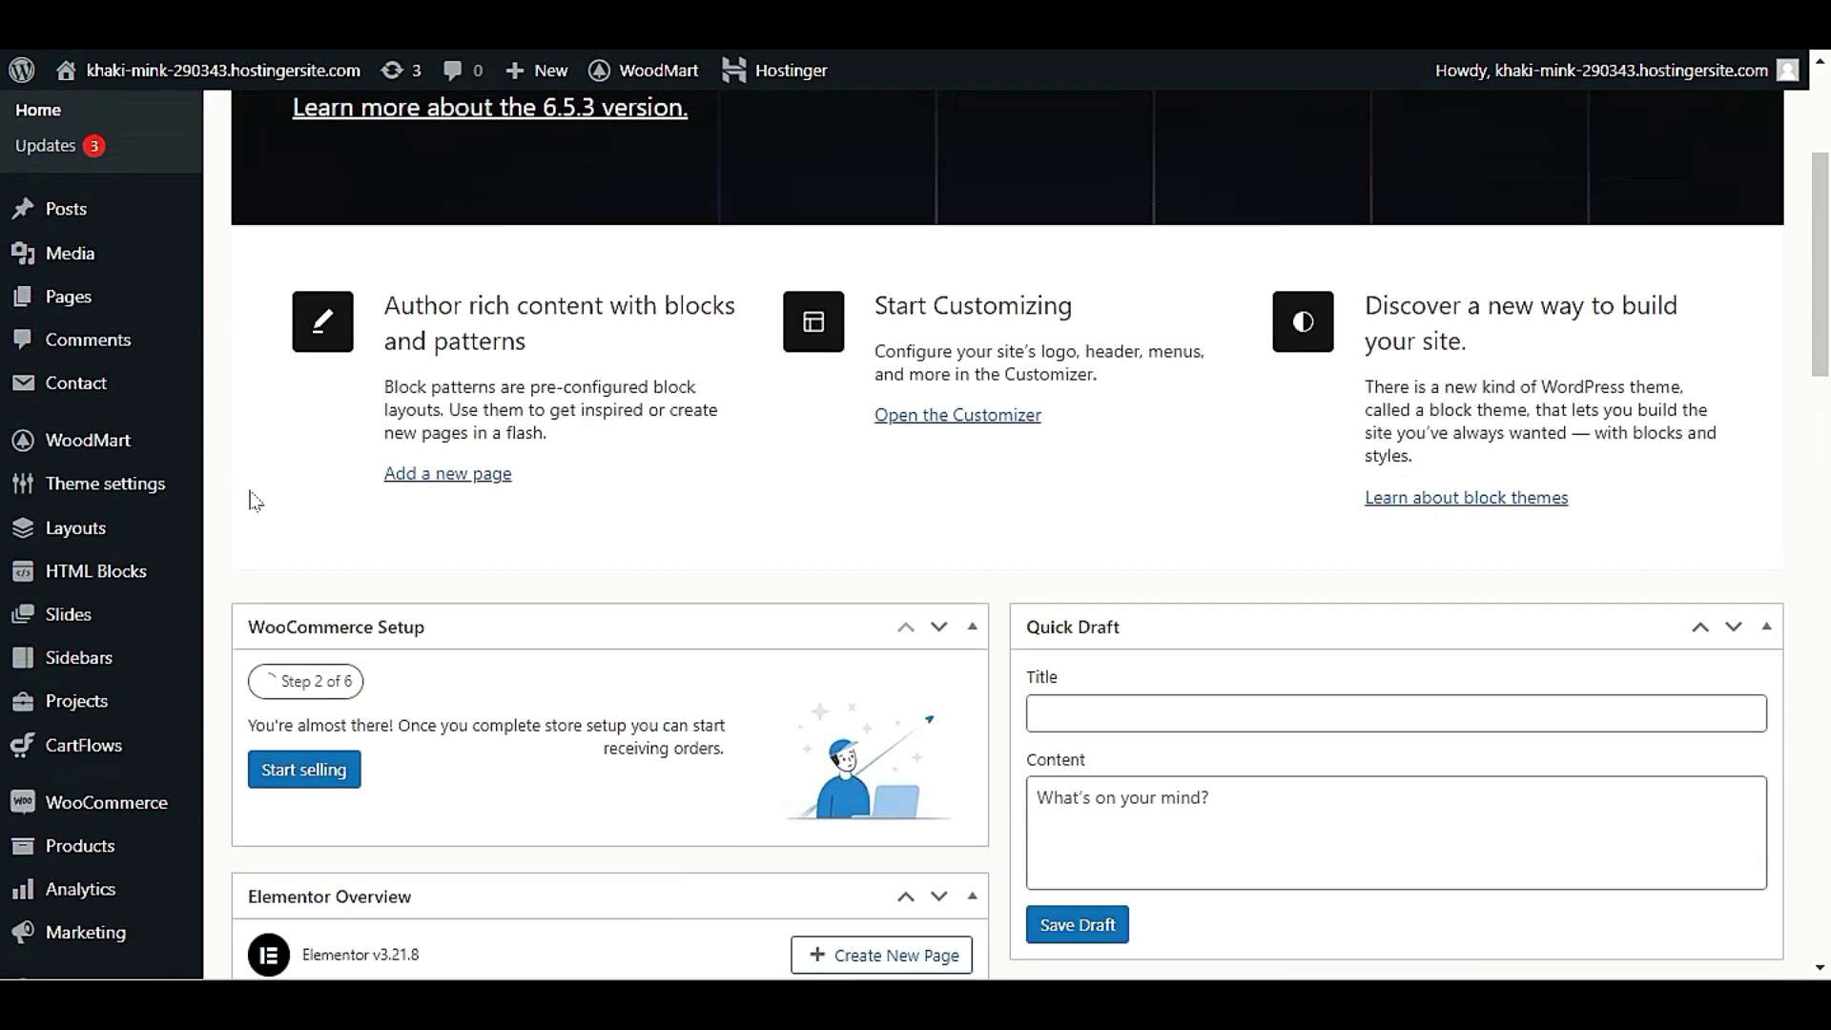
scroll(252, 494, "up", 2)
scroll(243, 501, "down", 5)
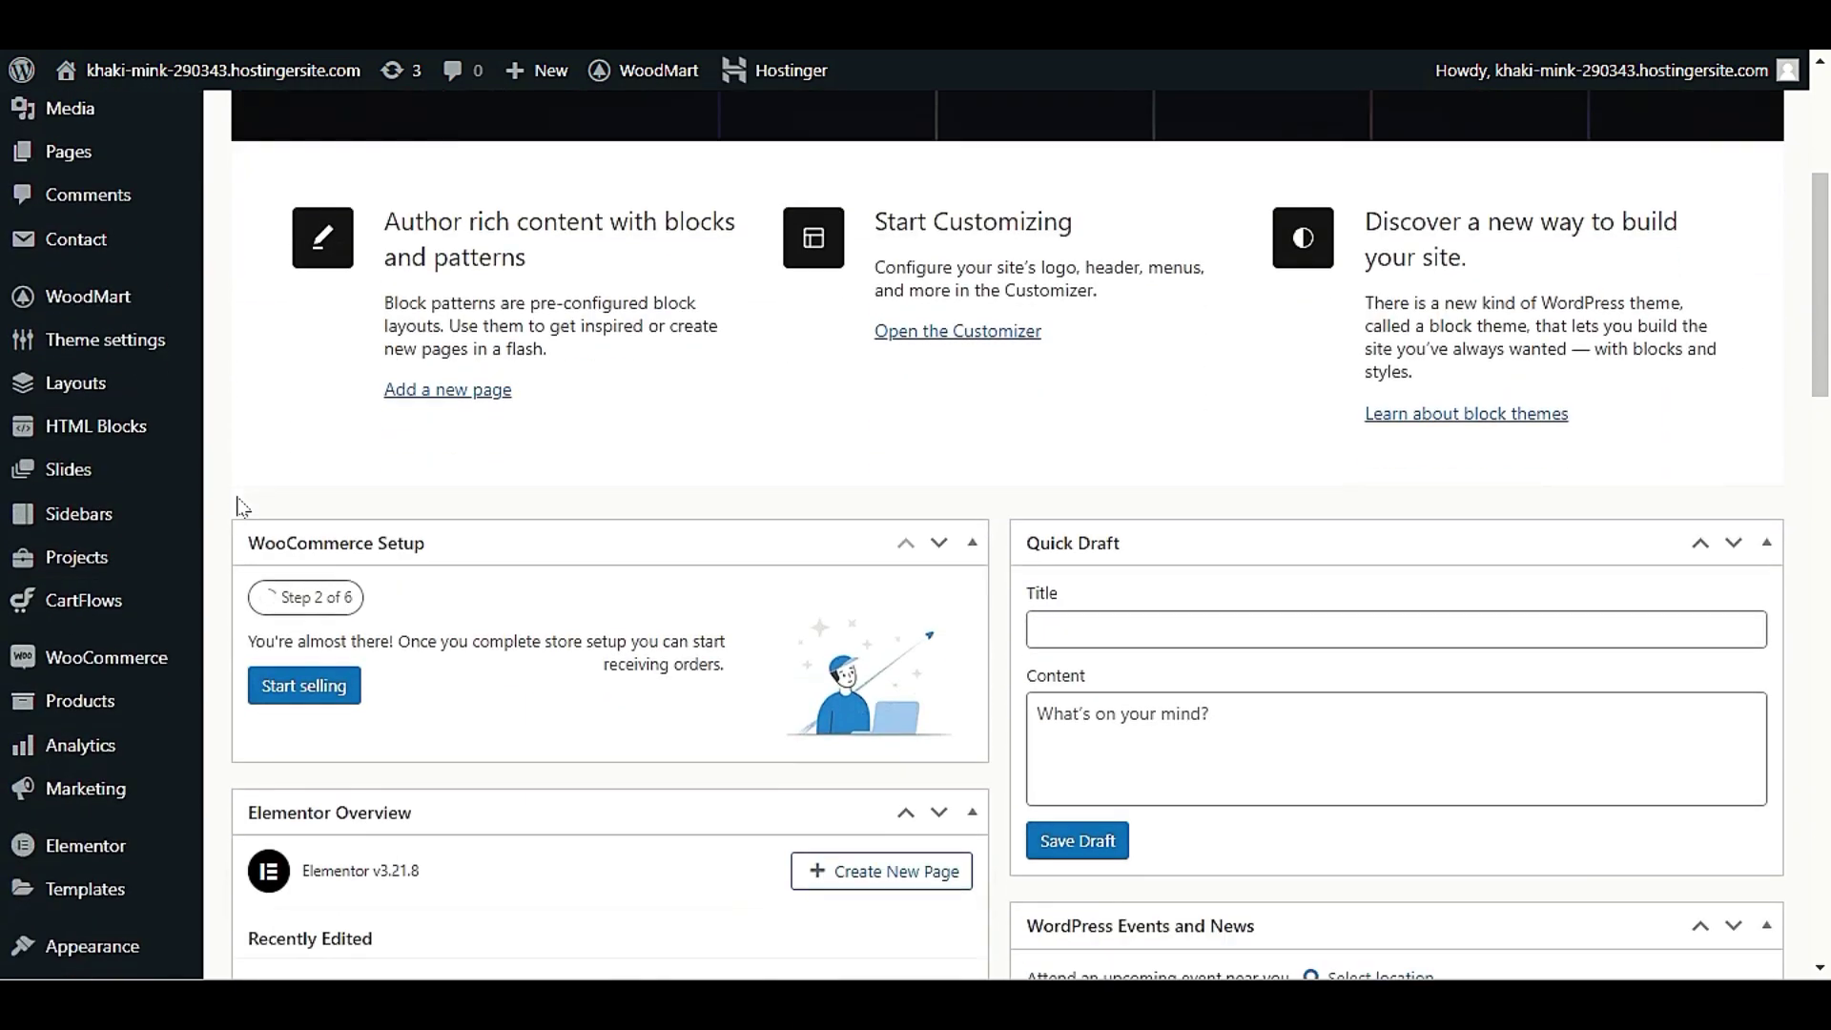
mouse_move(58, 434)
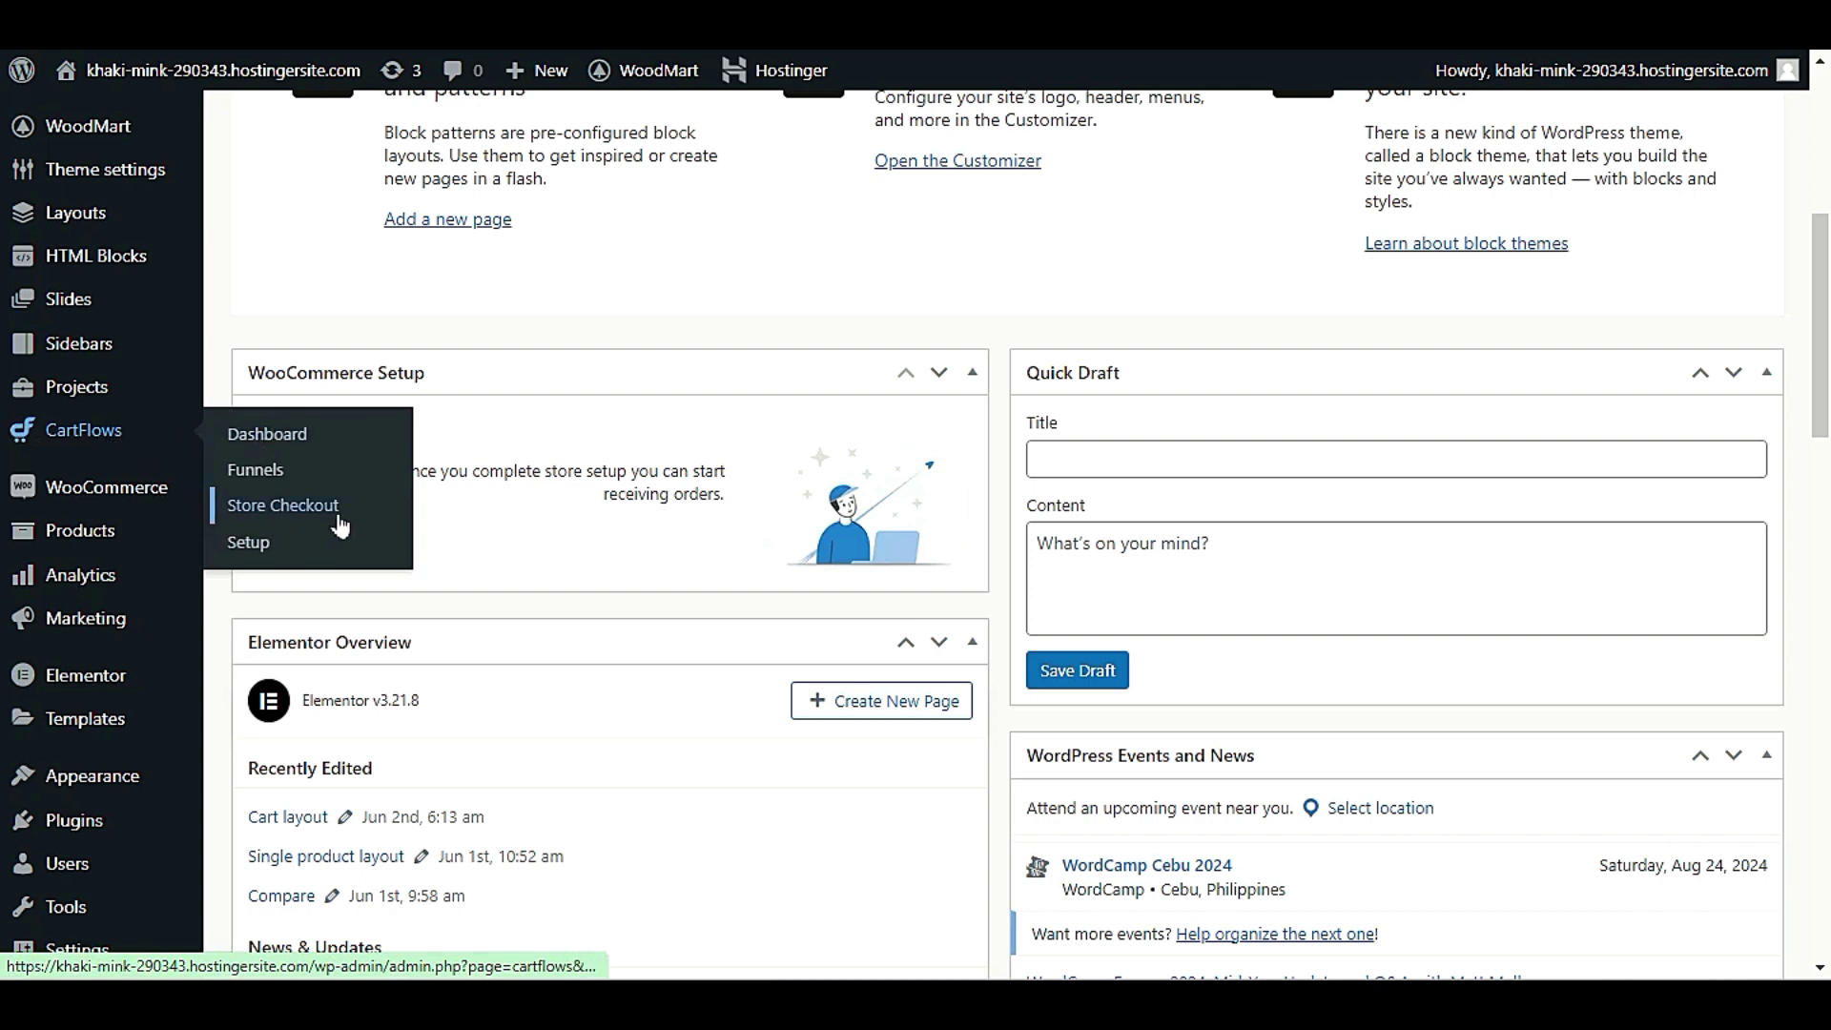
left_click(281, 510)
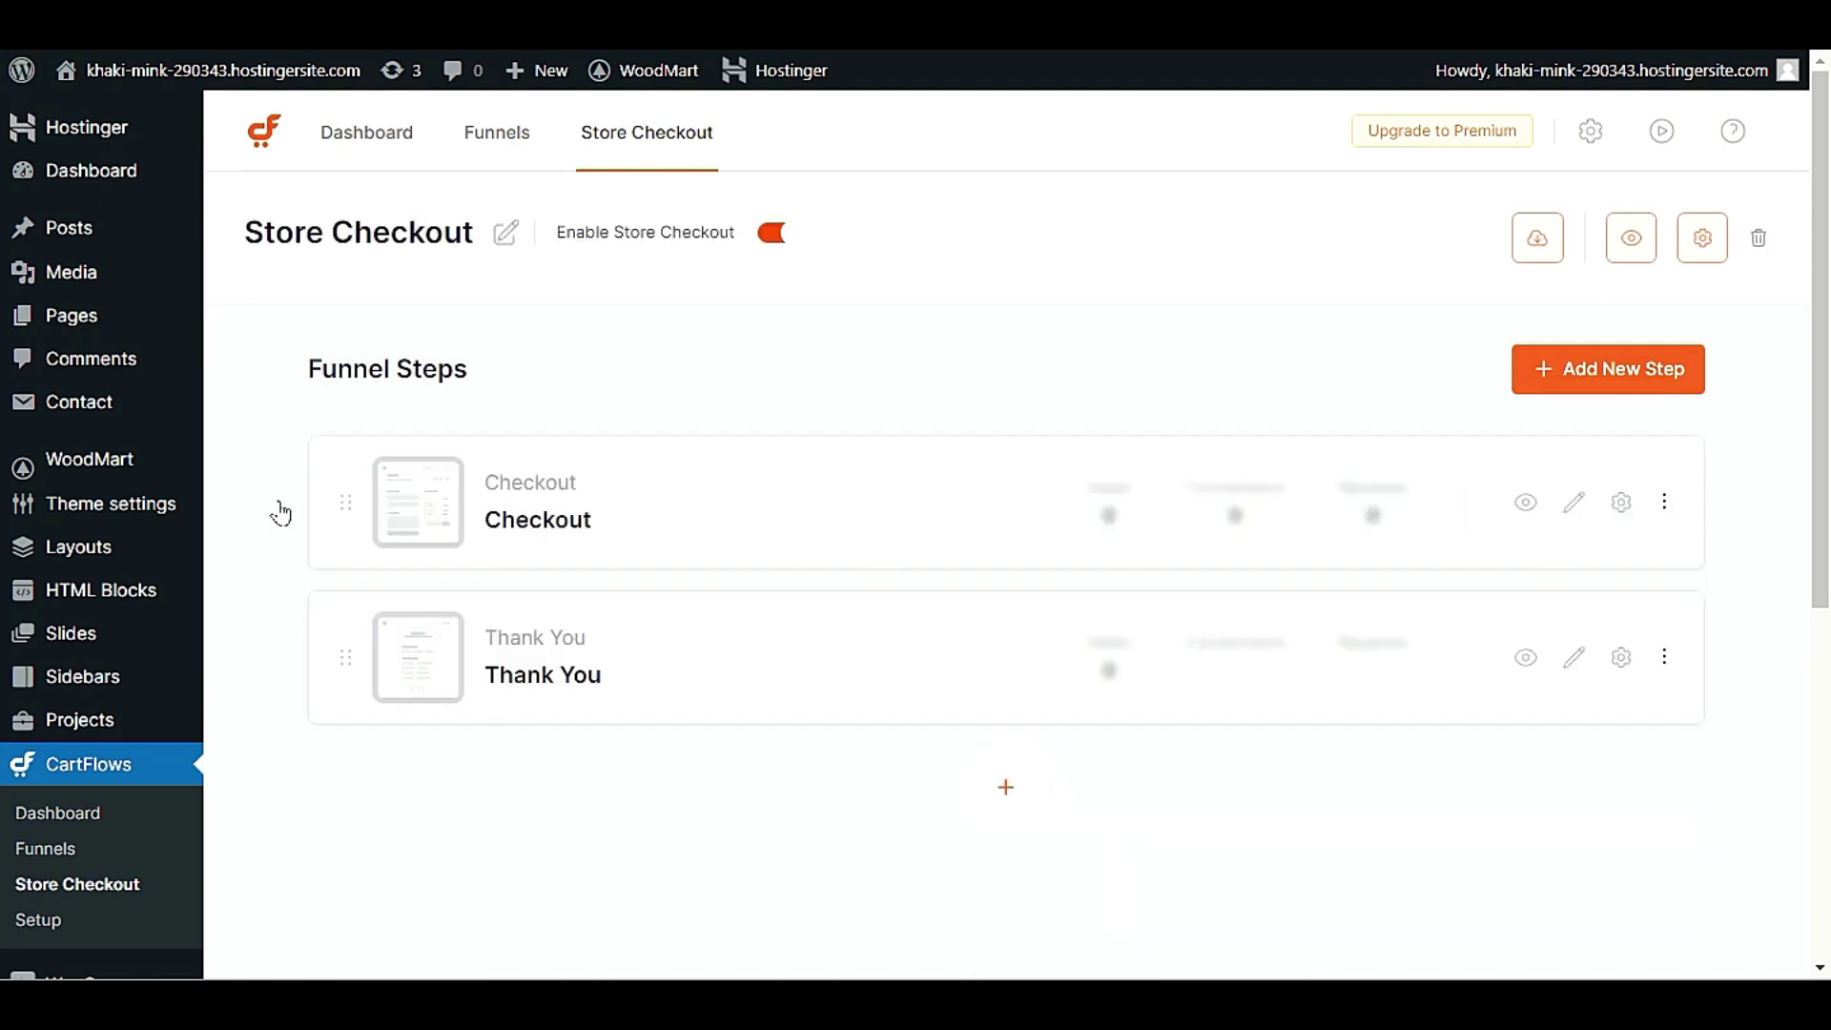
- Delete the existing store checkout funnel with its Checkout and Thank You steps
left_click(1666, 500)
left_click(1526, 794)
left_click(1626, 510)
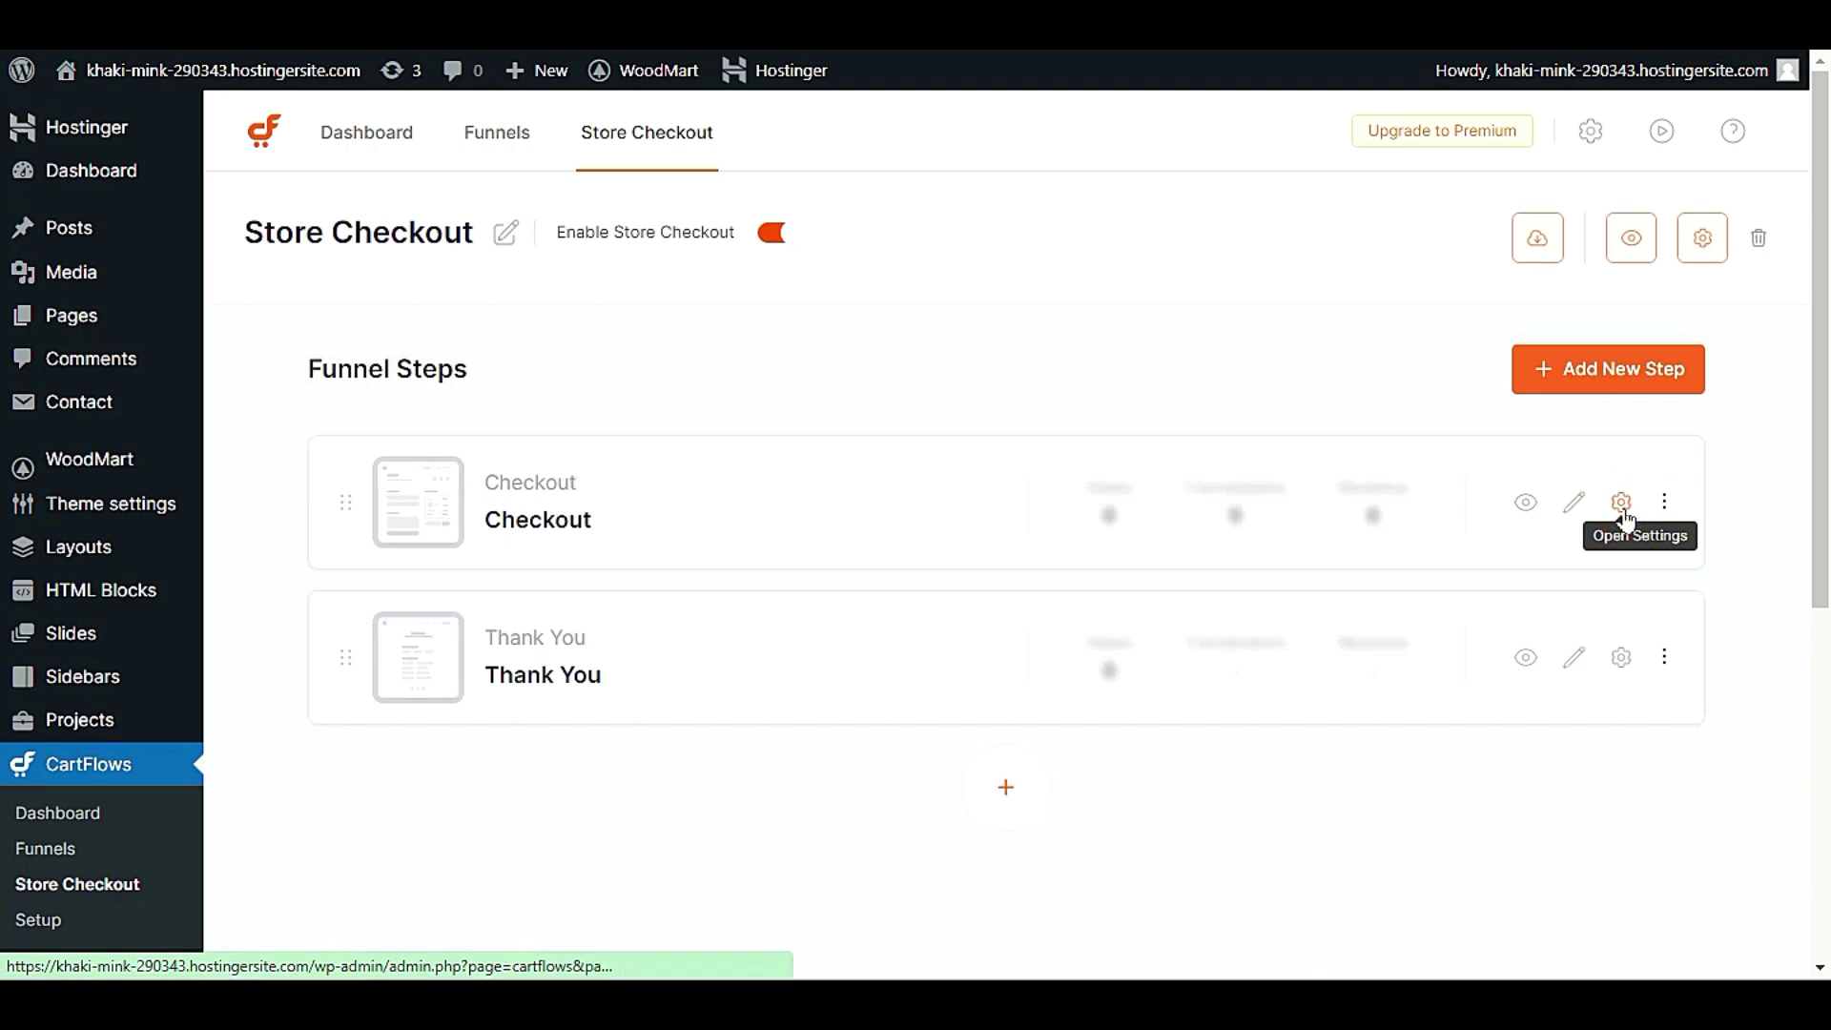
left_click(1759, 244)
left_click(1174, 585)
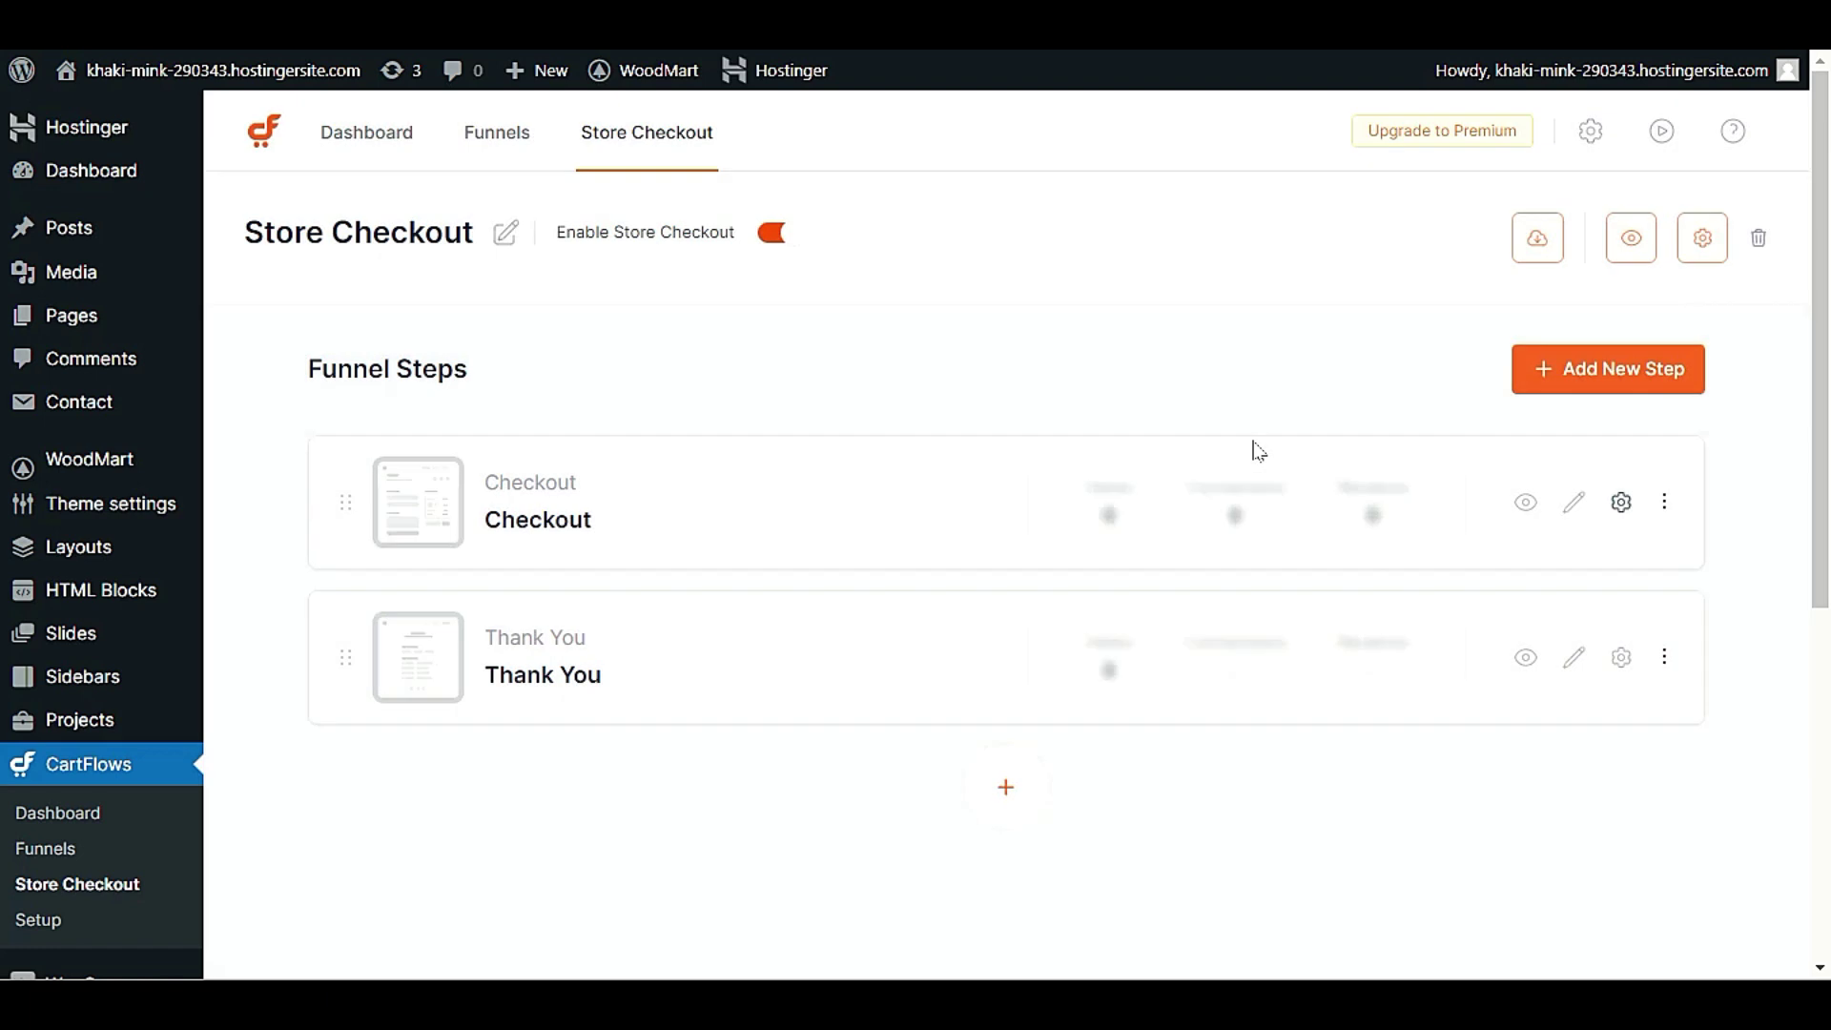
- Reopen Store Checkout and start creating a new global store checkout from the template library
left_click(43, 885)
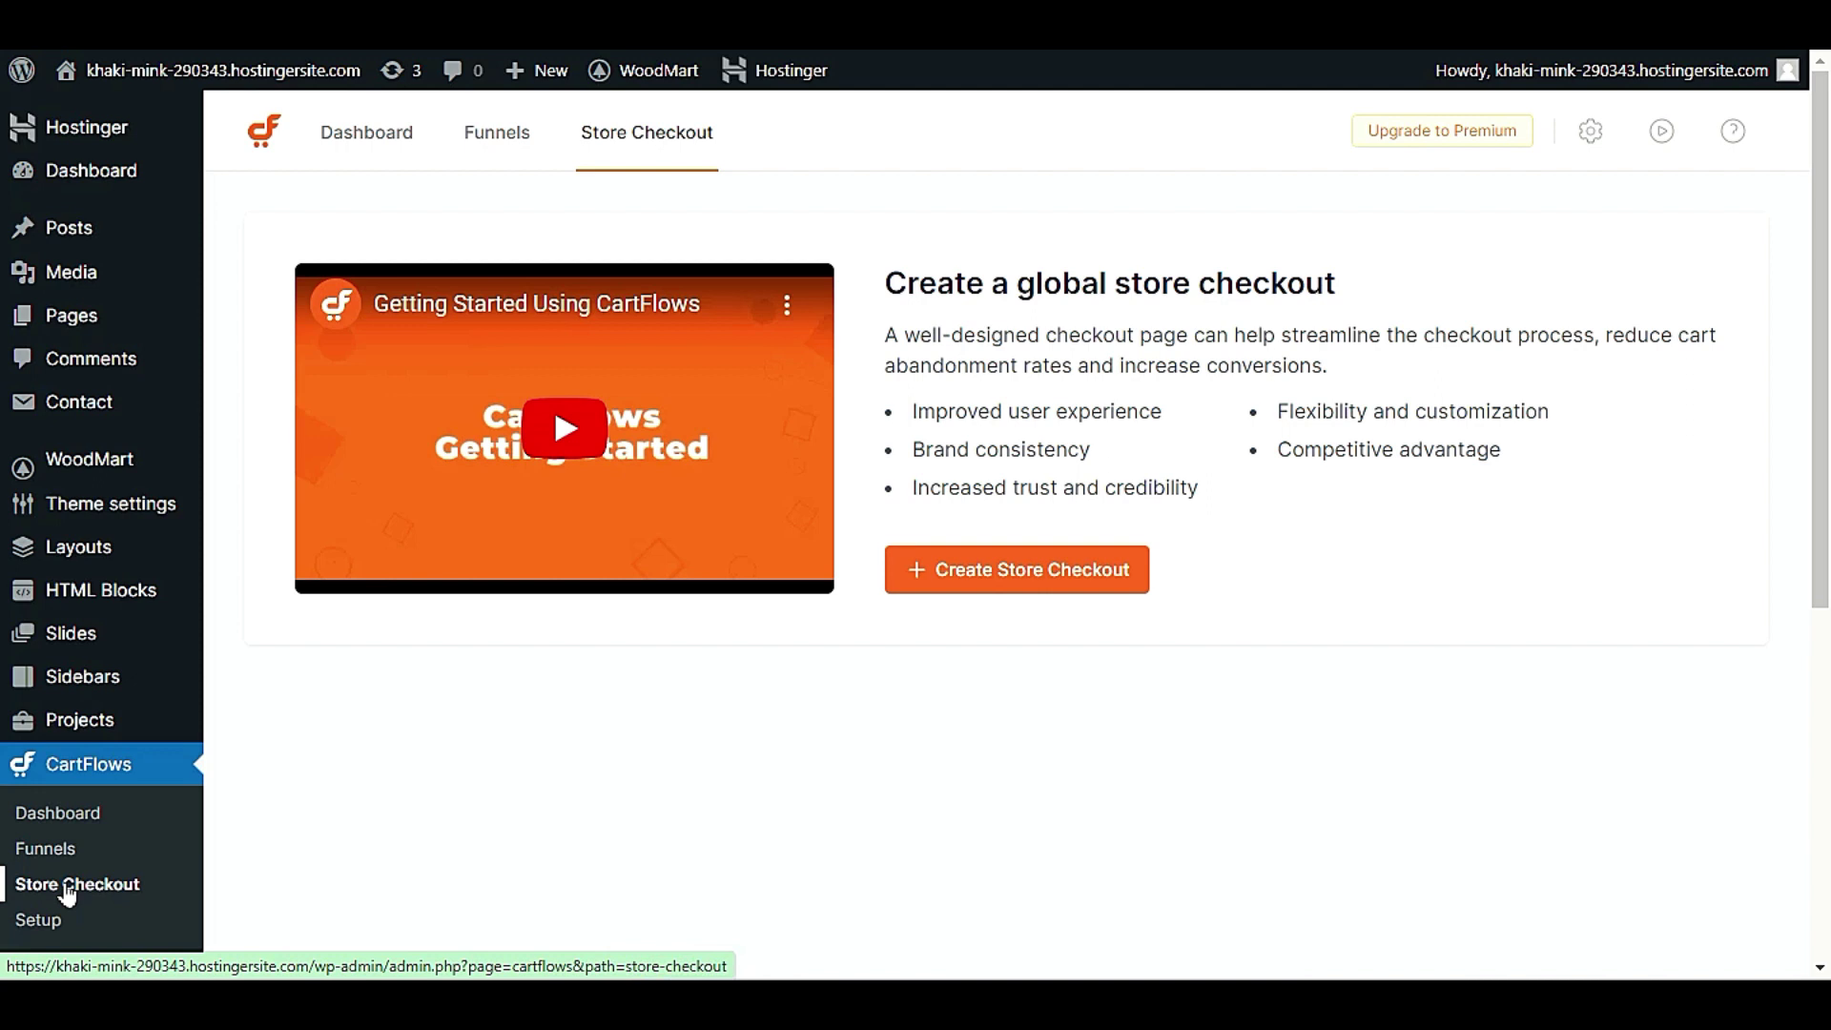
left_click(1062, 566)
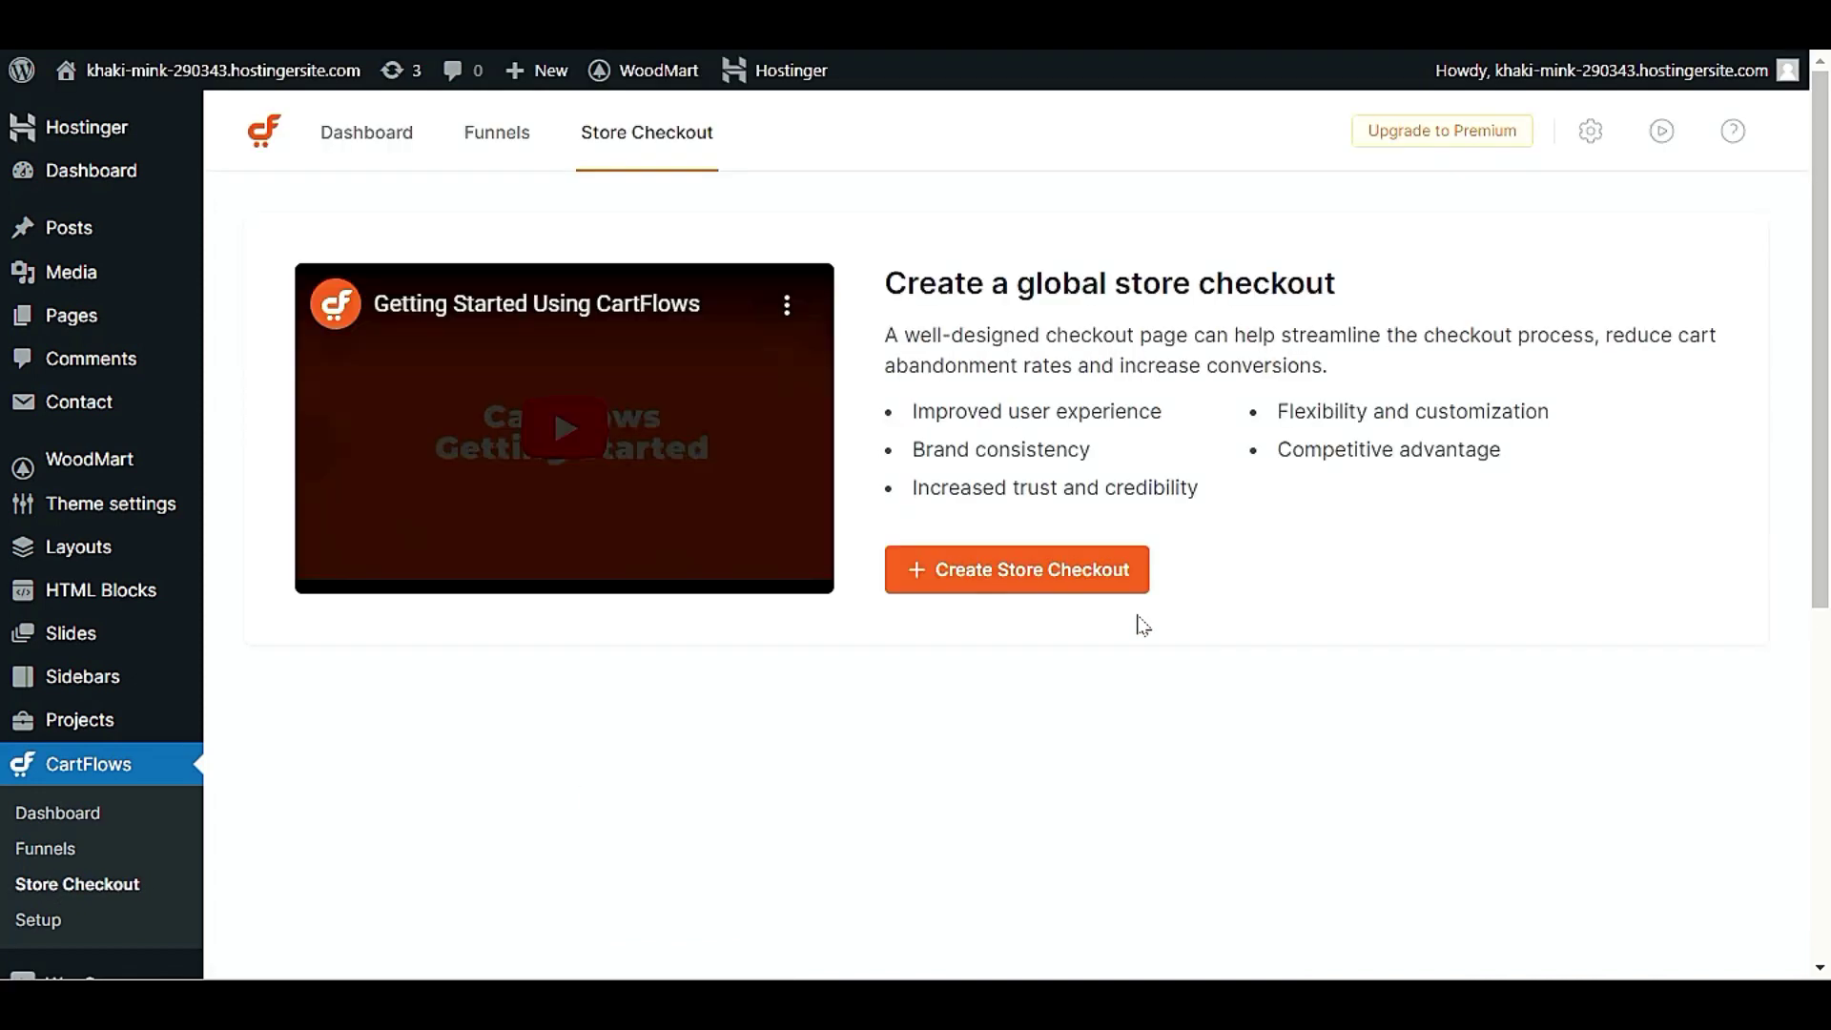
left_click(1081, 570)
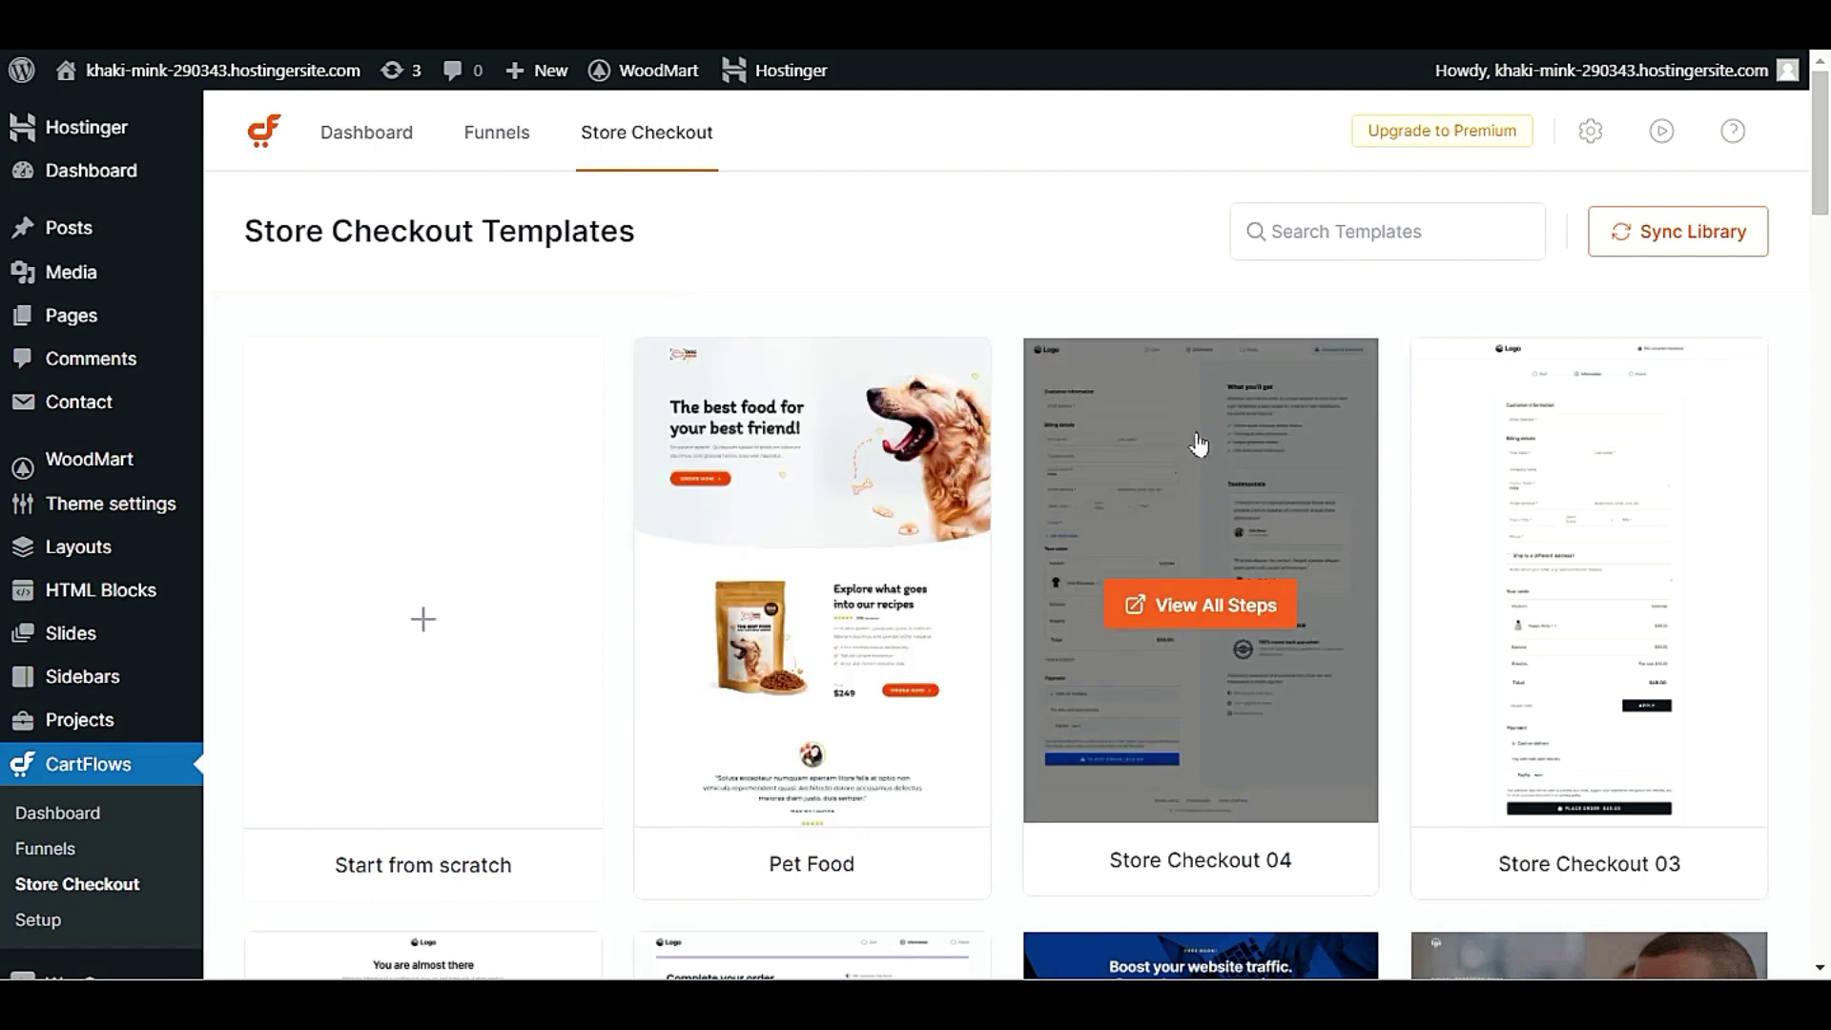
- Open the Store Checkout 02 template from the library and launch its live preview
scroll(1198, 445, "down", 3)
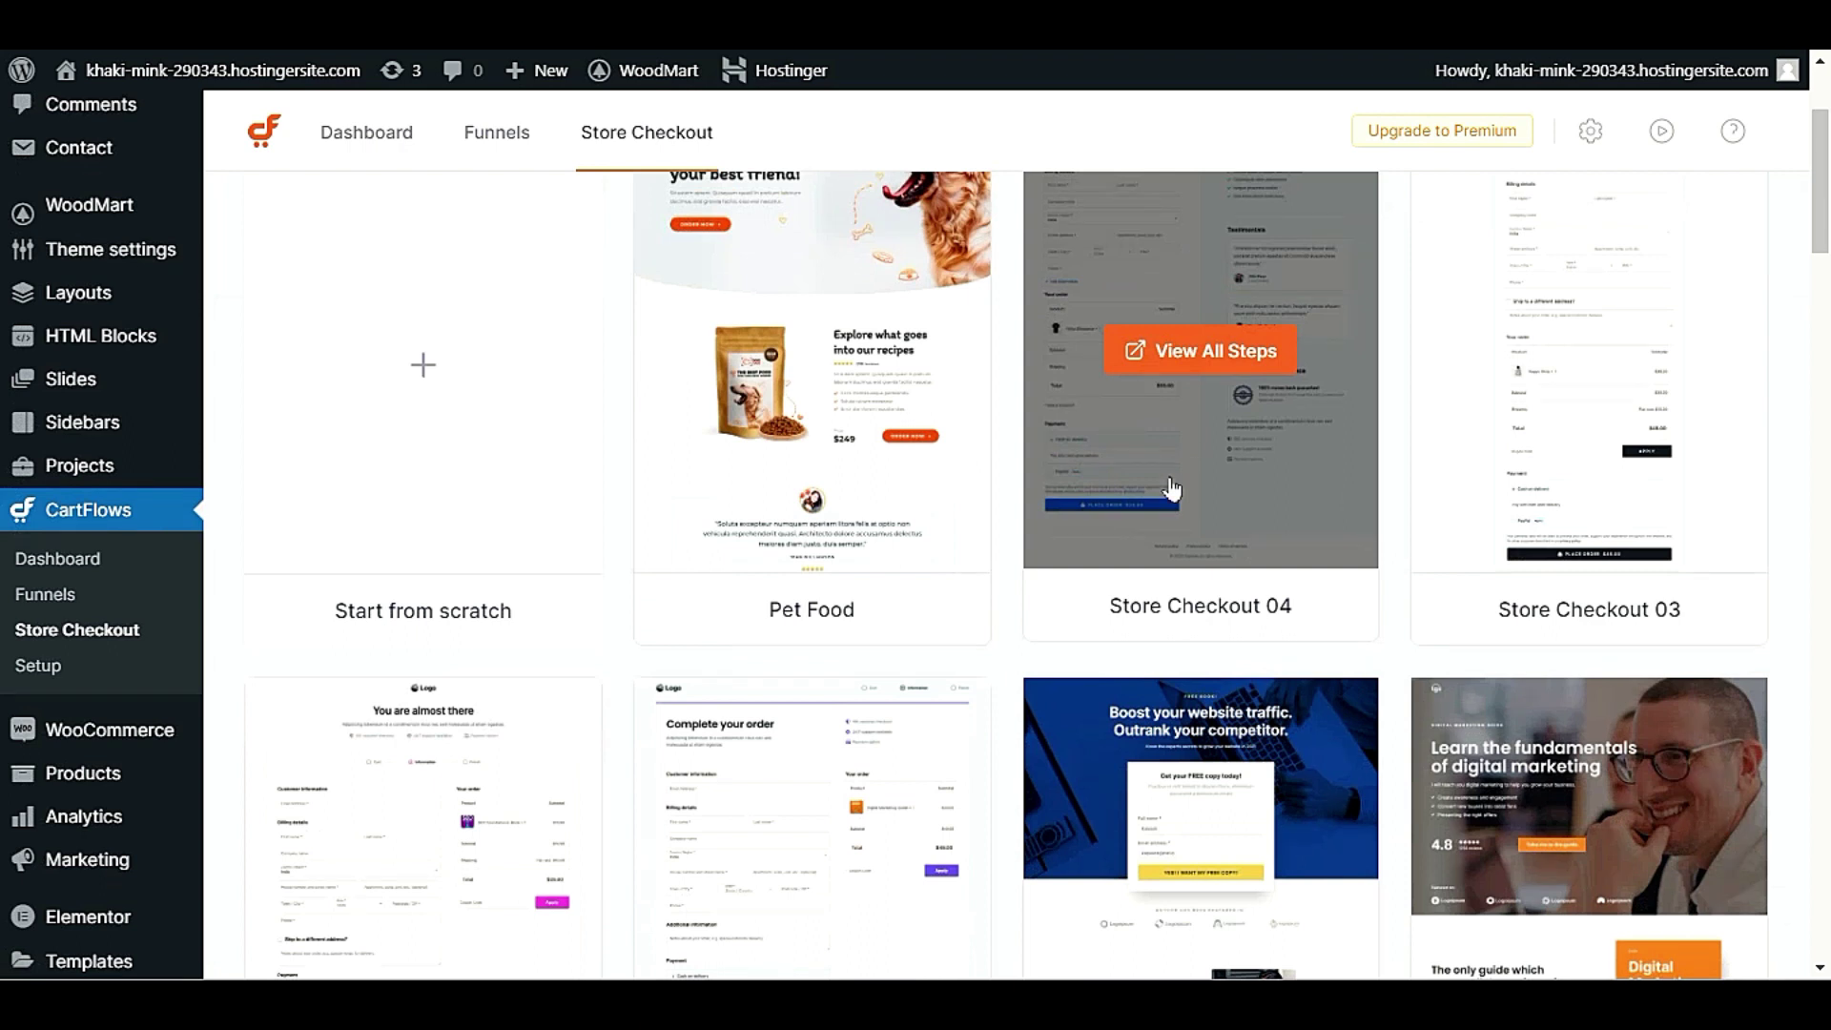
scroll(1171, 488, "down", 4)
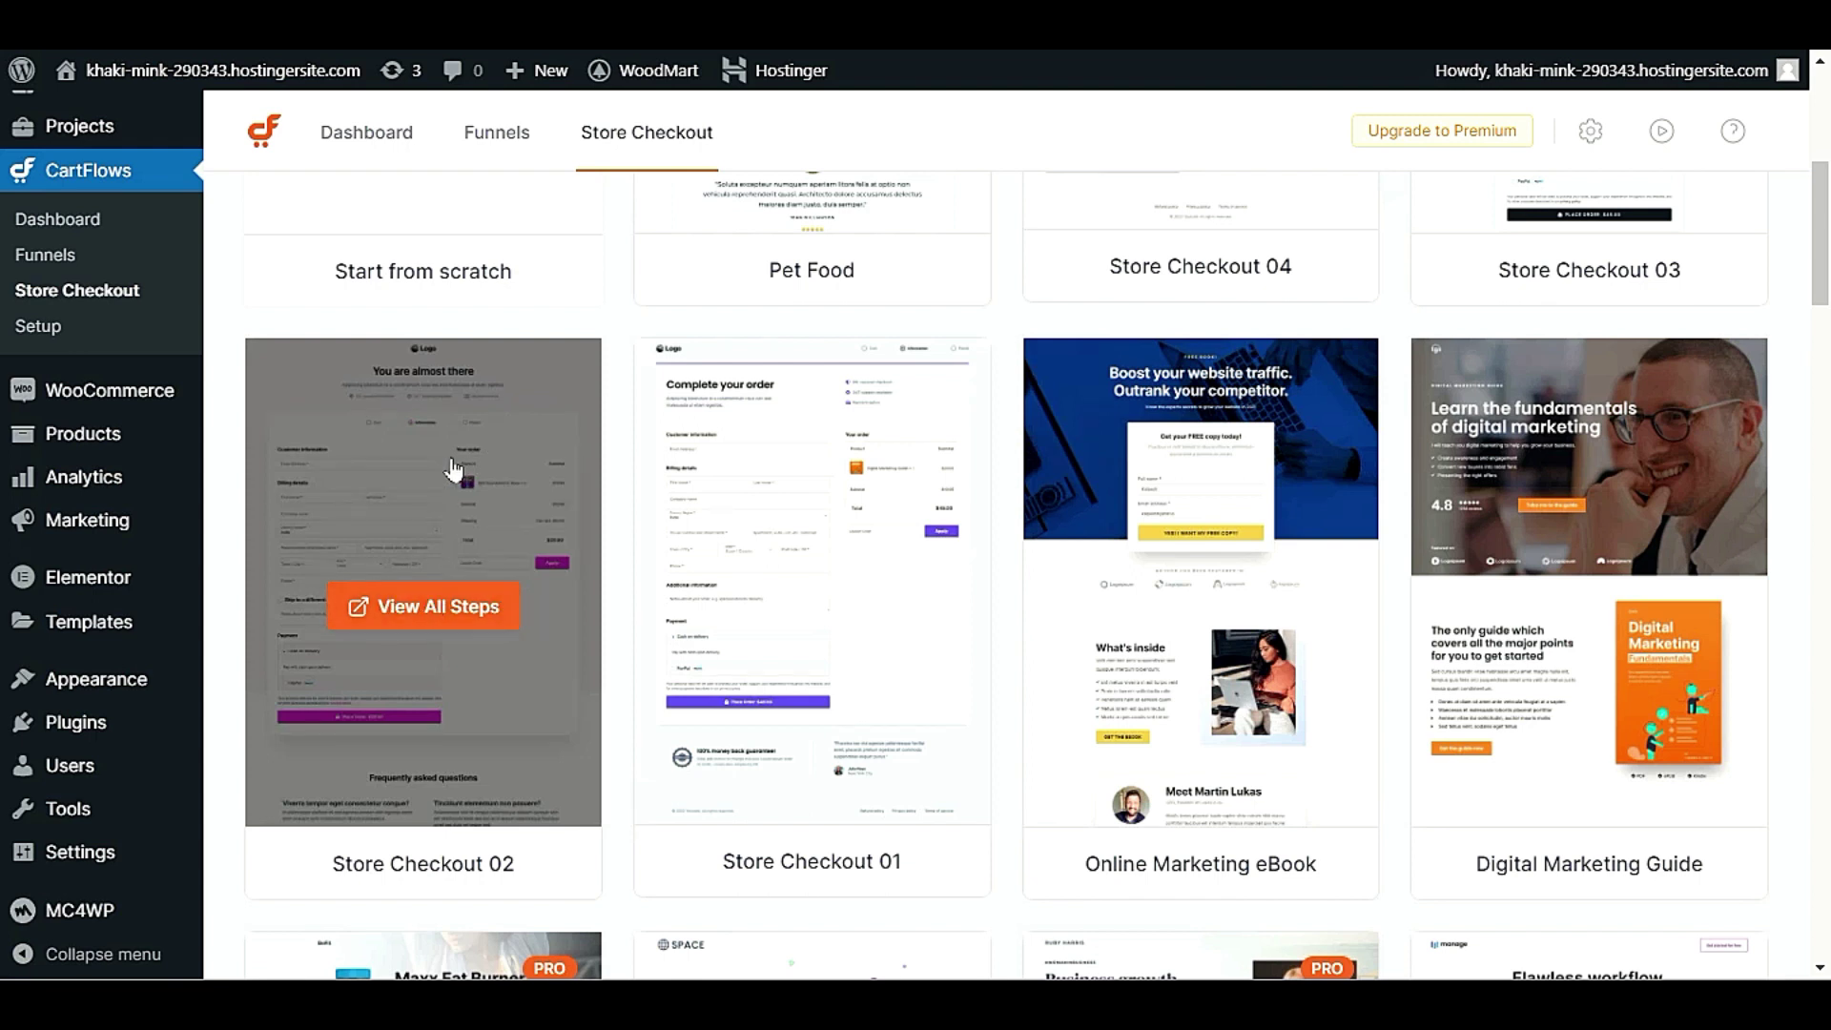
left_click(474, 613)
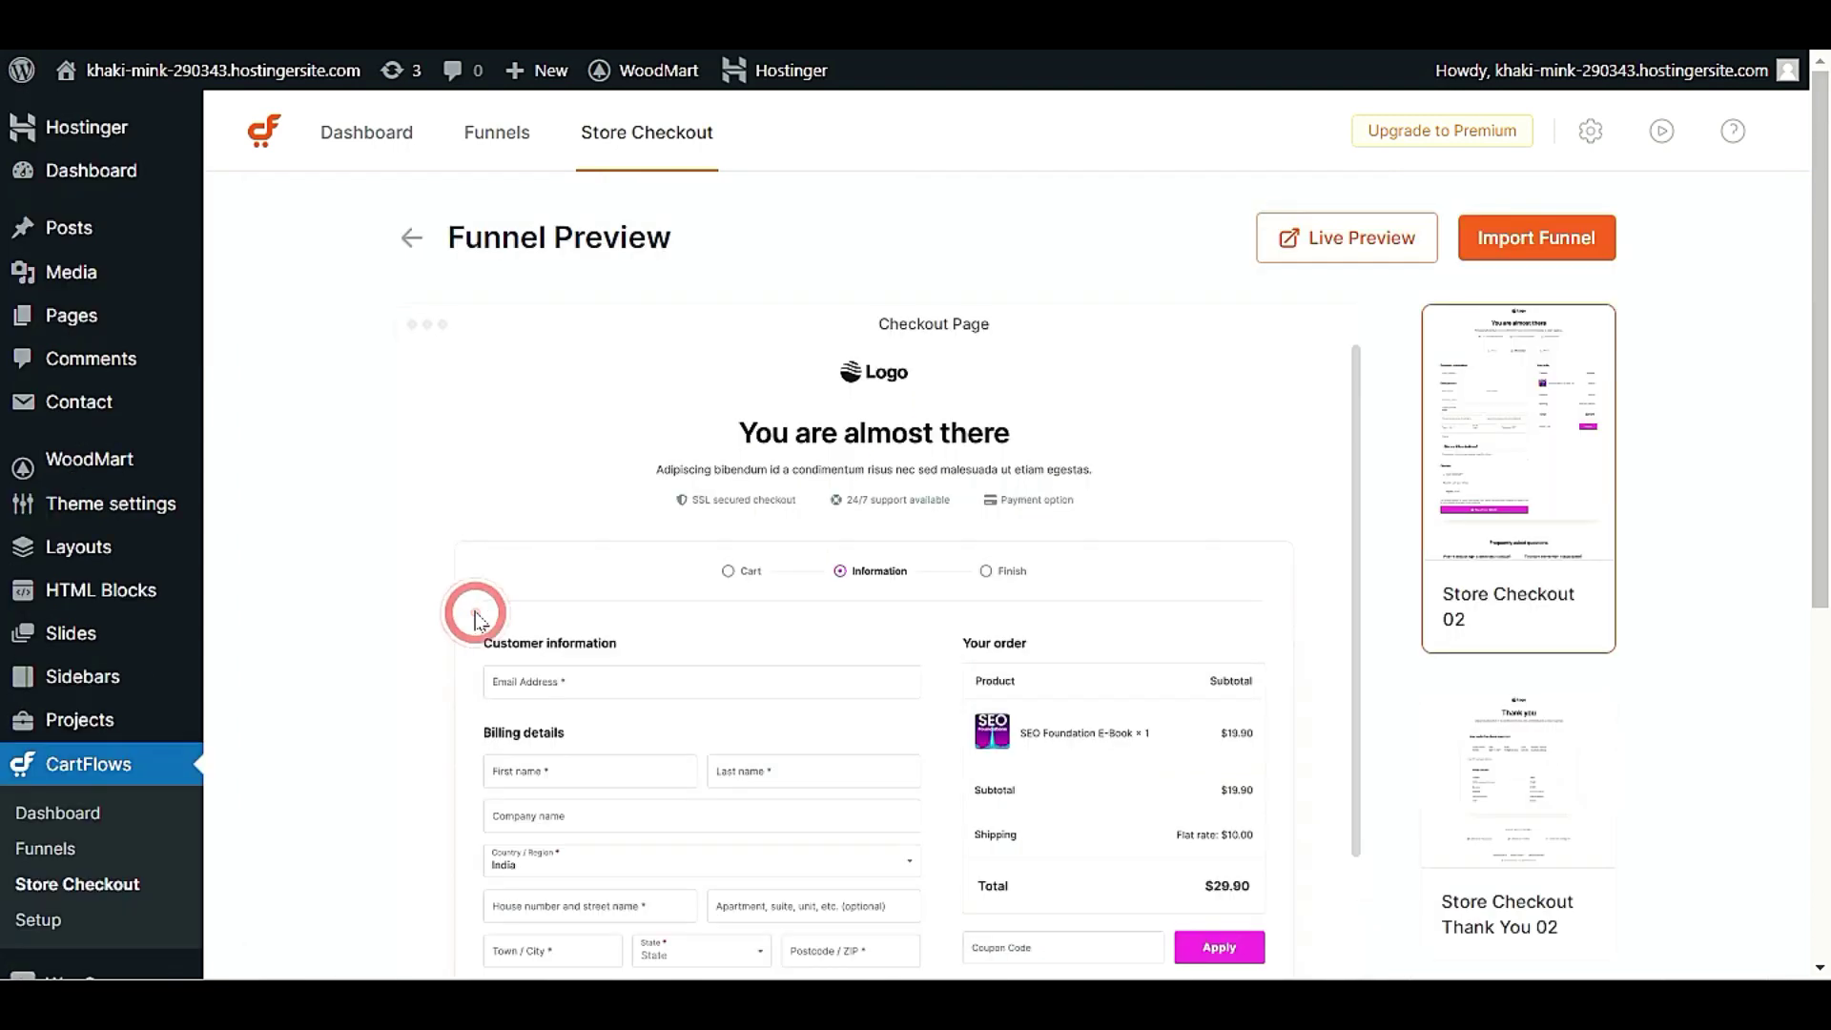
left_click(1321, 255)
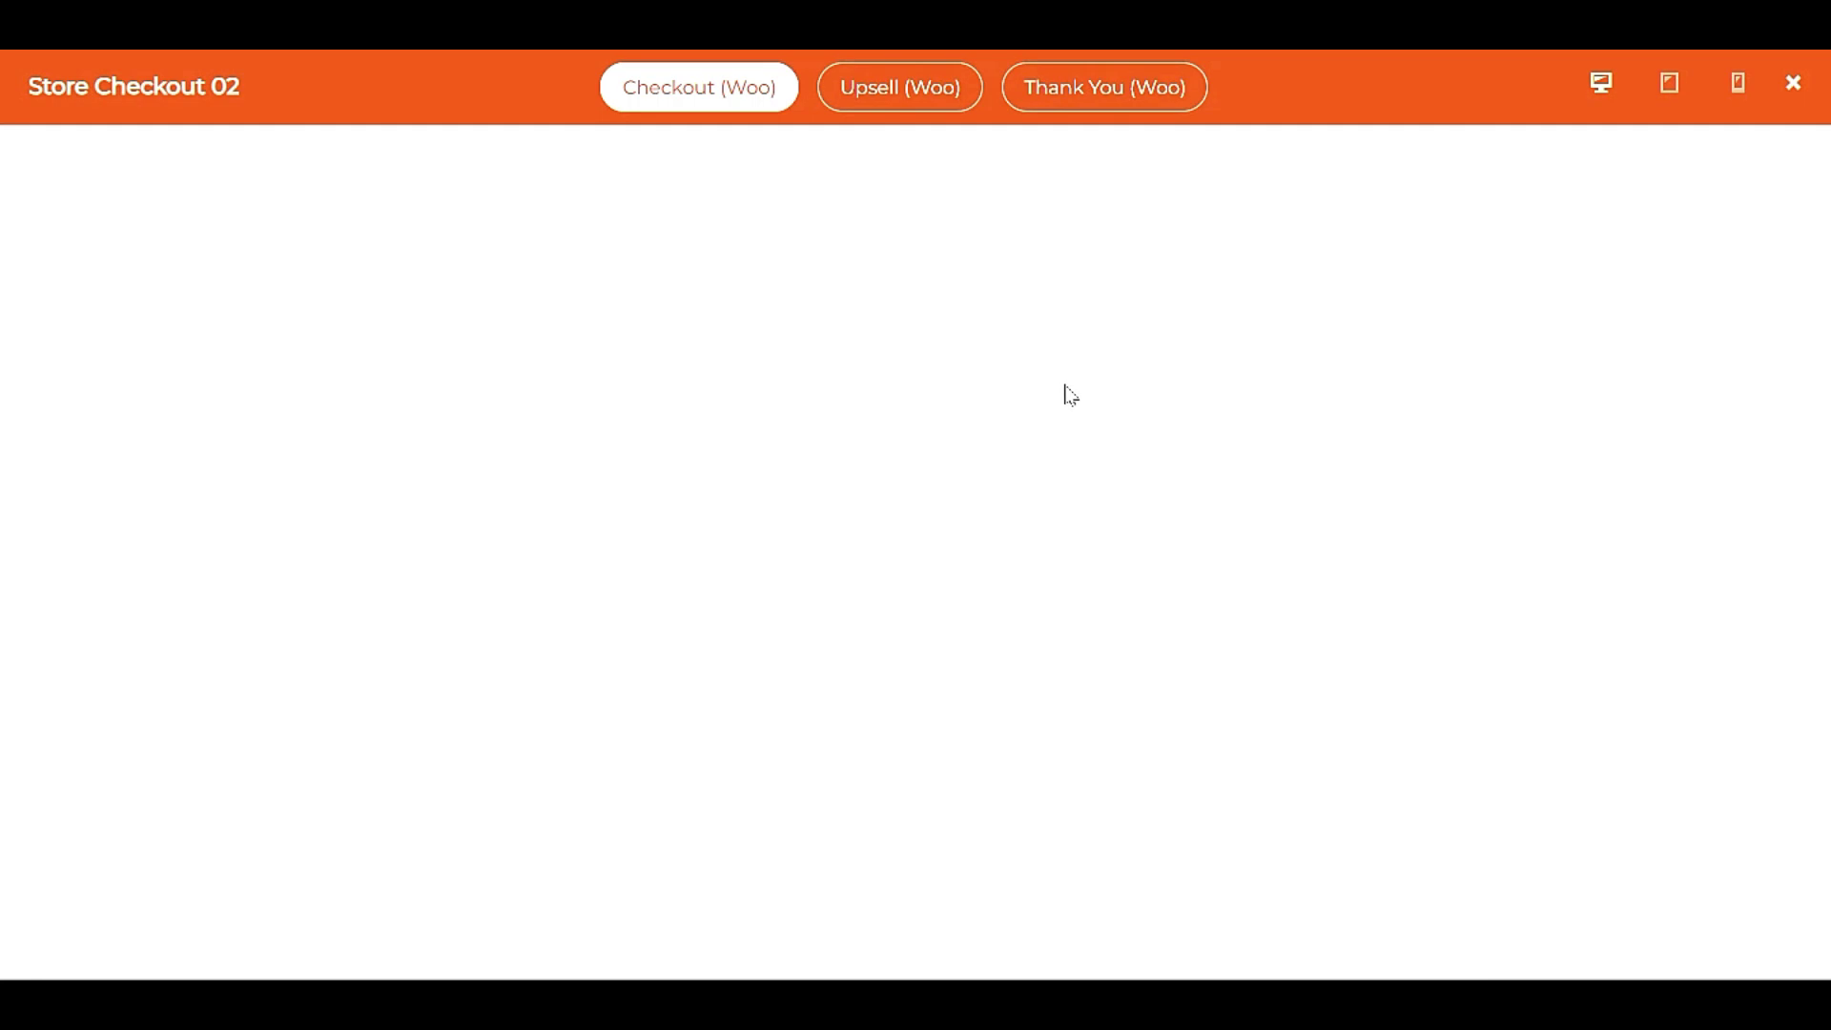
- Examine the Store Checkout 02 checkout page from its header to the FAQ section, and close the preview
scroll(1049, 393, "down", 3)
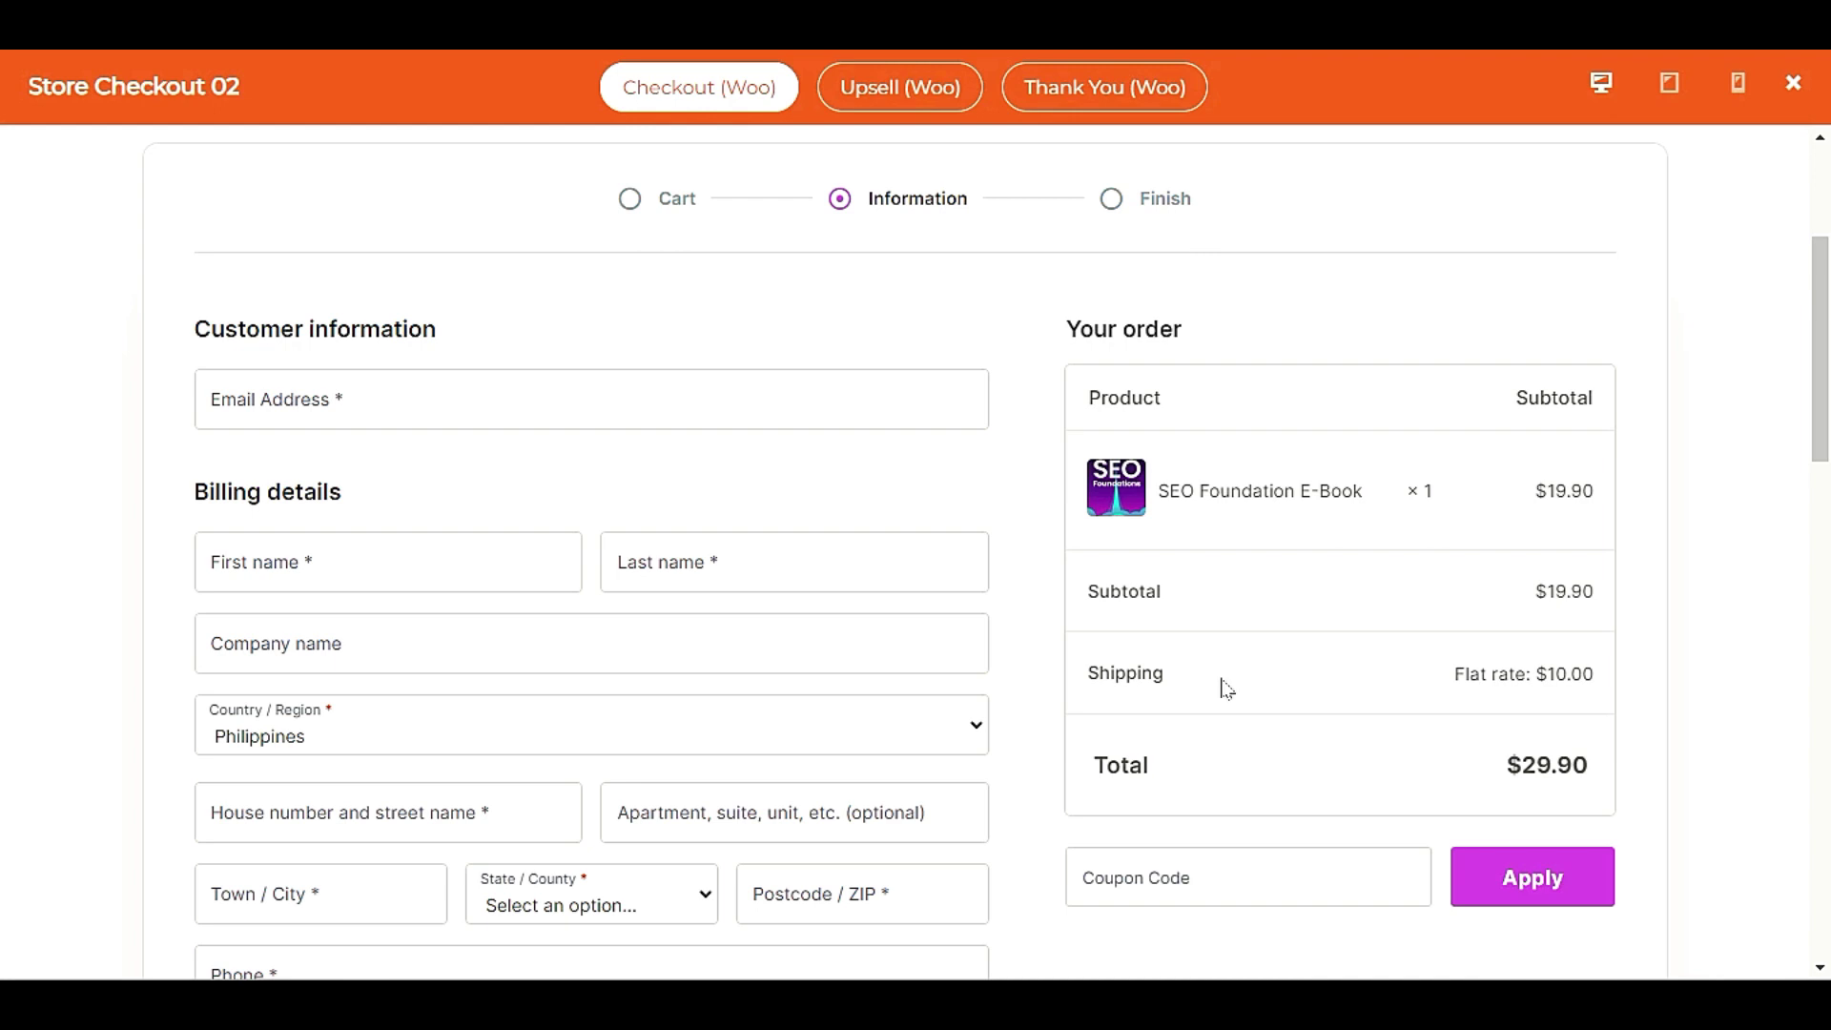
scroll(1090, 615, "down", 8)
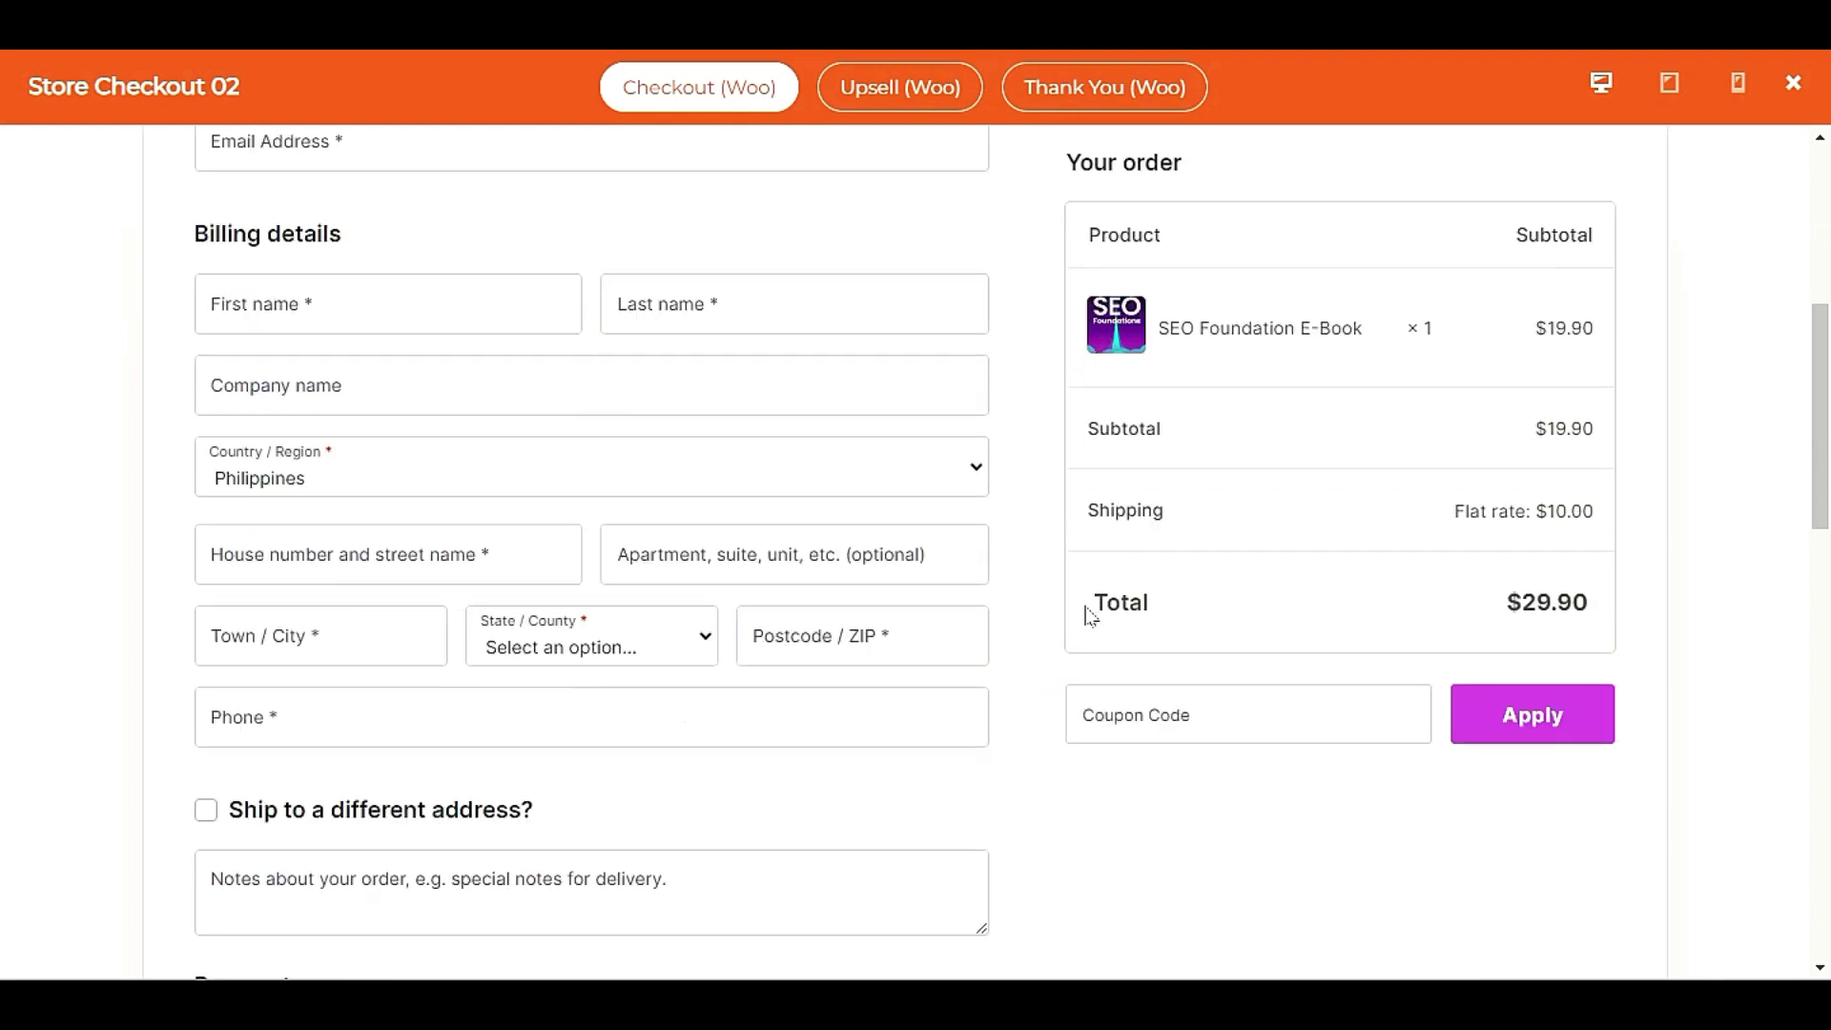
scroll(1082, 615, "up", 2)
scroll(1082, 615, "down", 5)
scroll(1079, 620, "up", 11)
scroll(1079, 628, "down", 15)
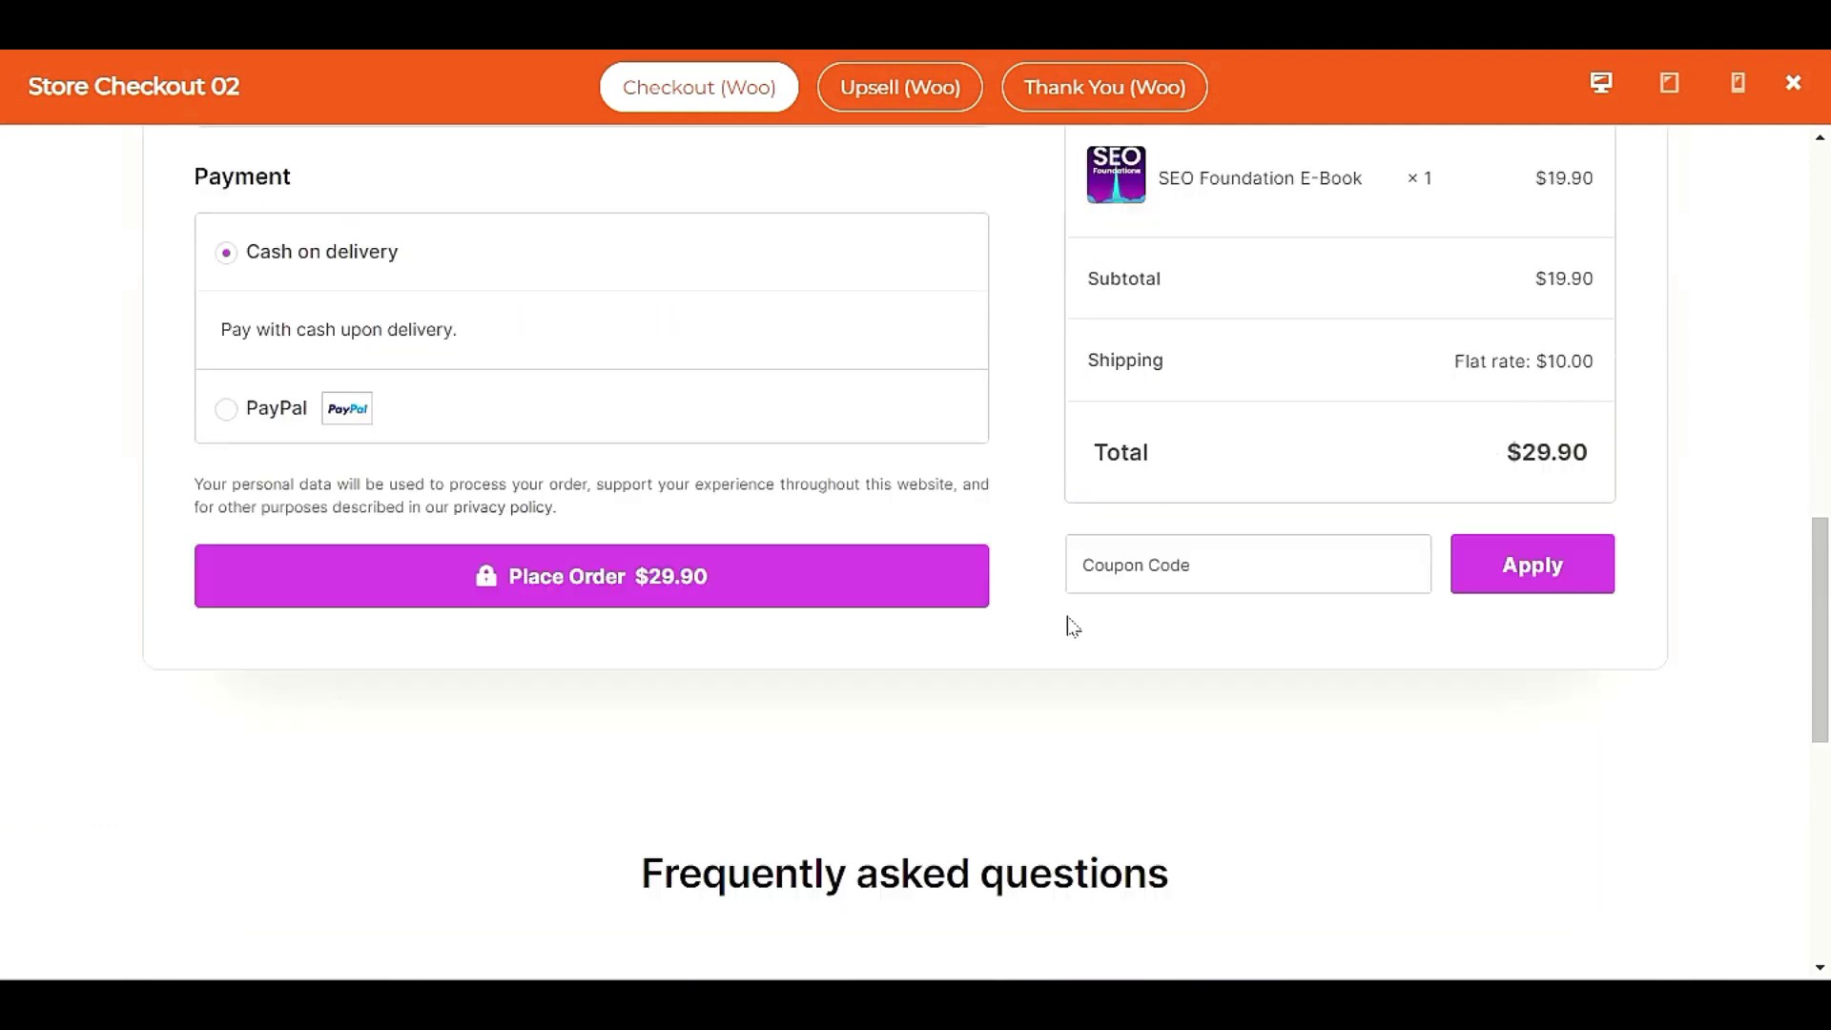
scroll(969, 597, "down", 3)
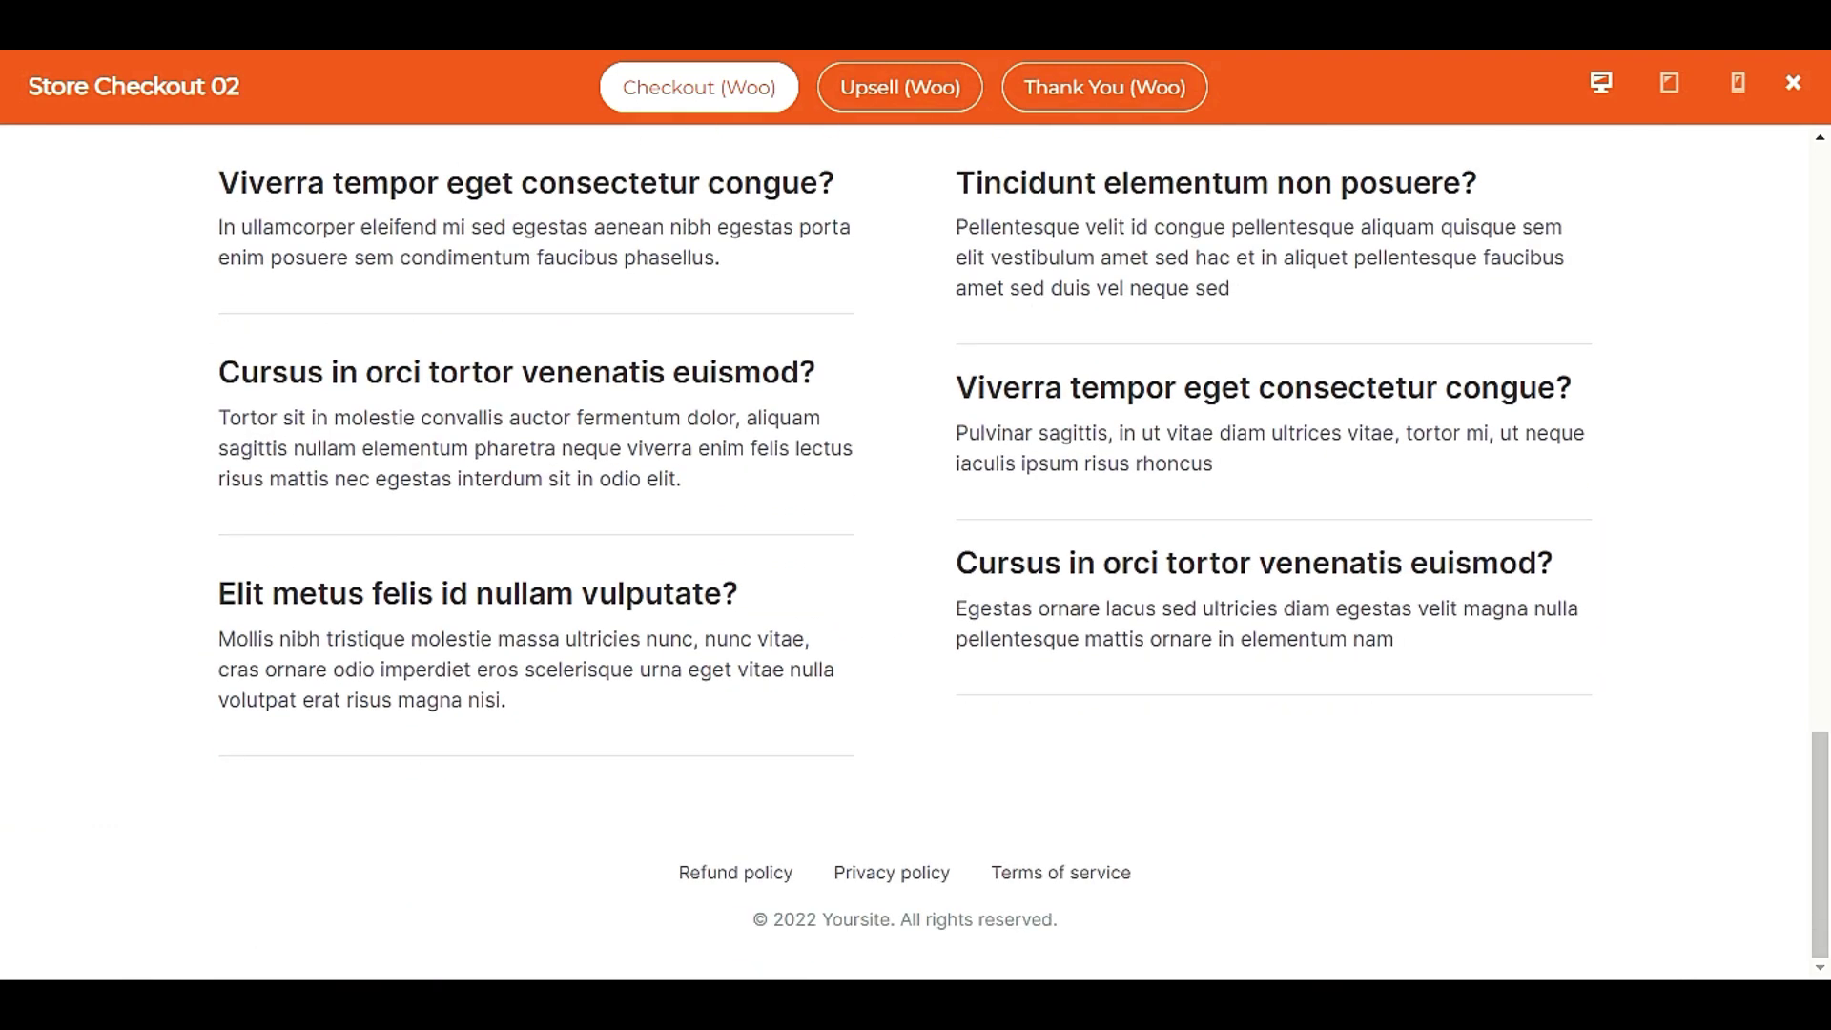
scroll(968, 597, "up", 20)
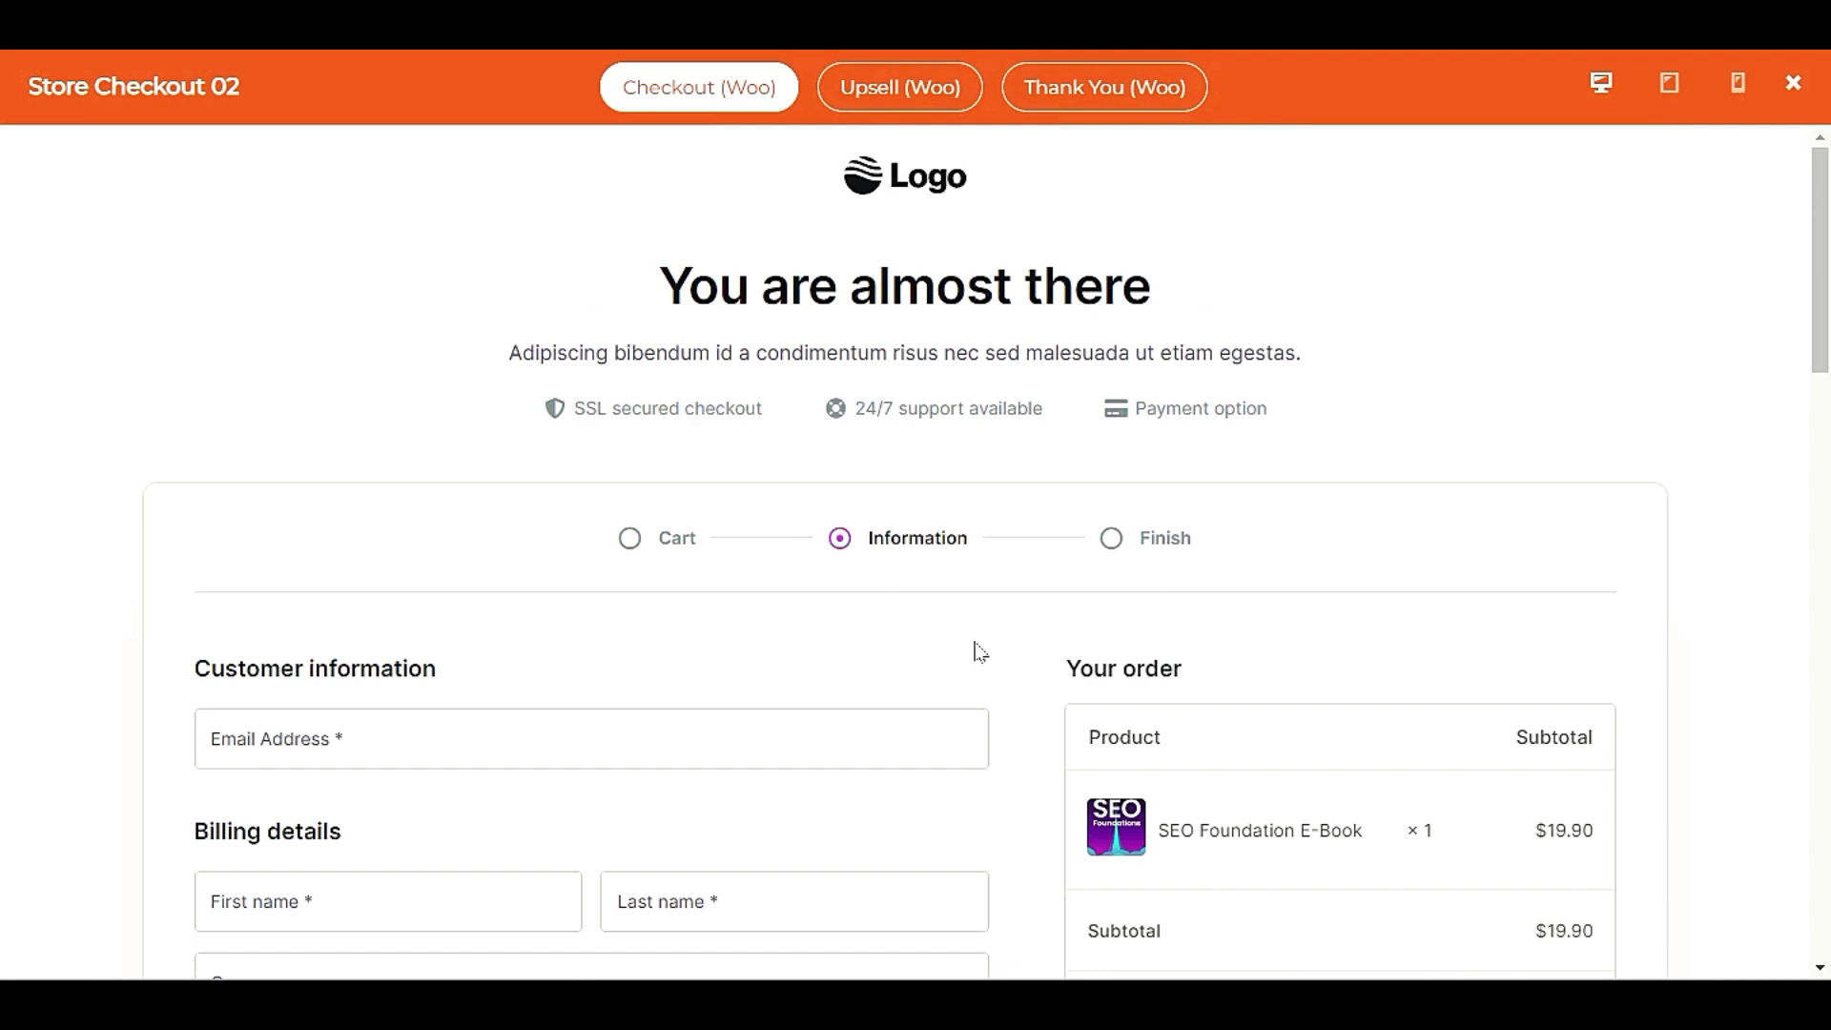
scroll(981, 652, "down", 15)
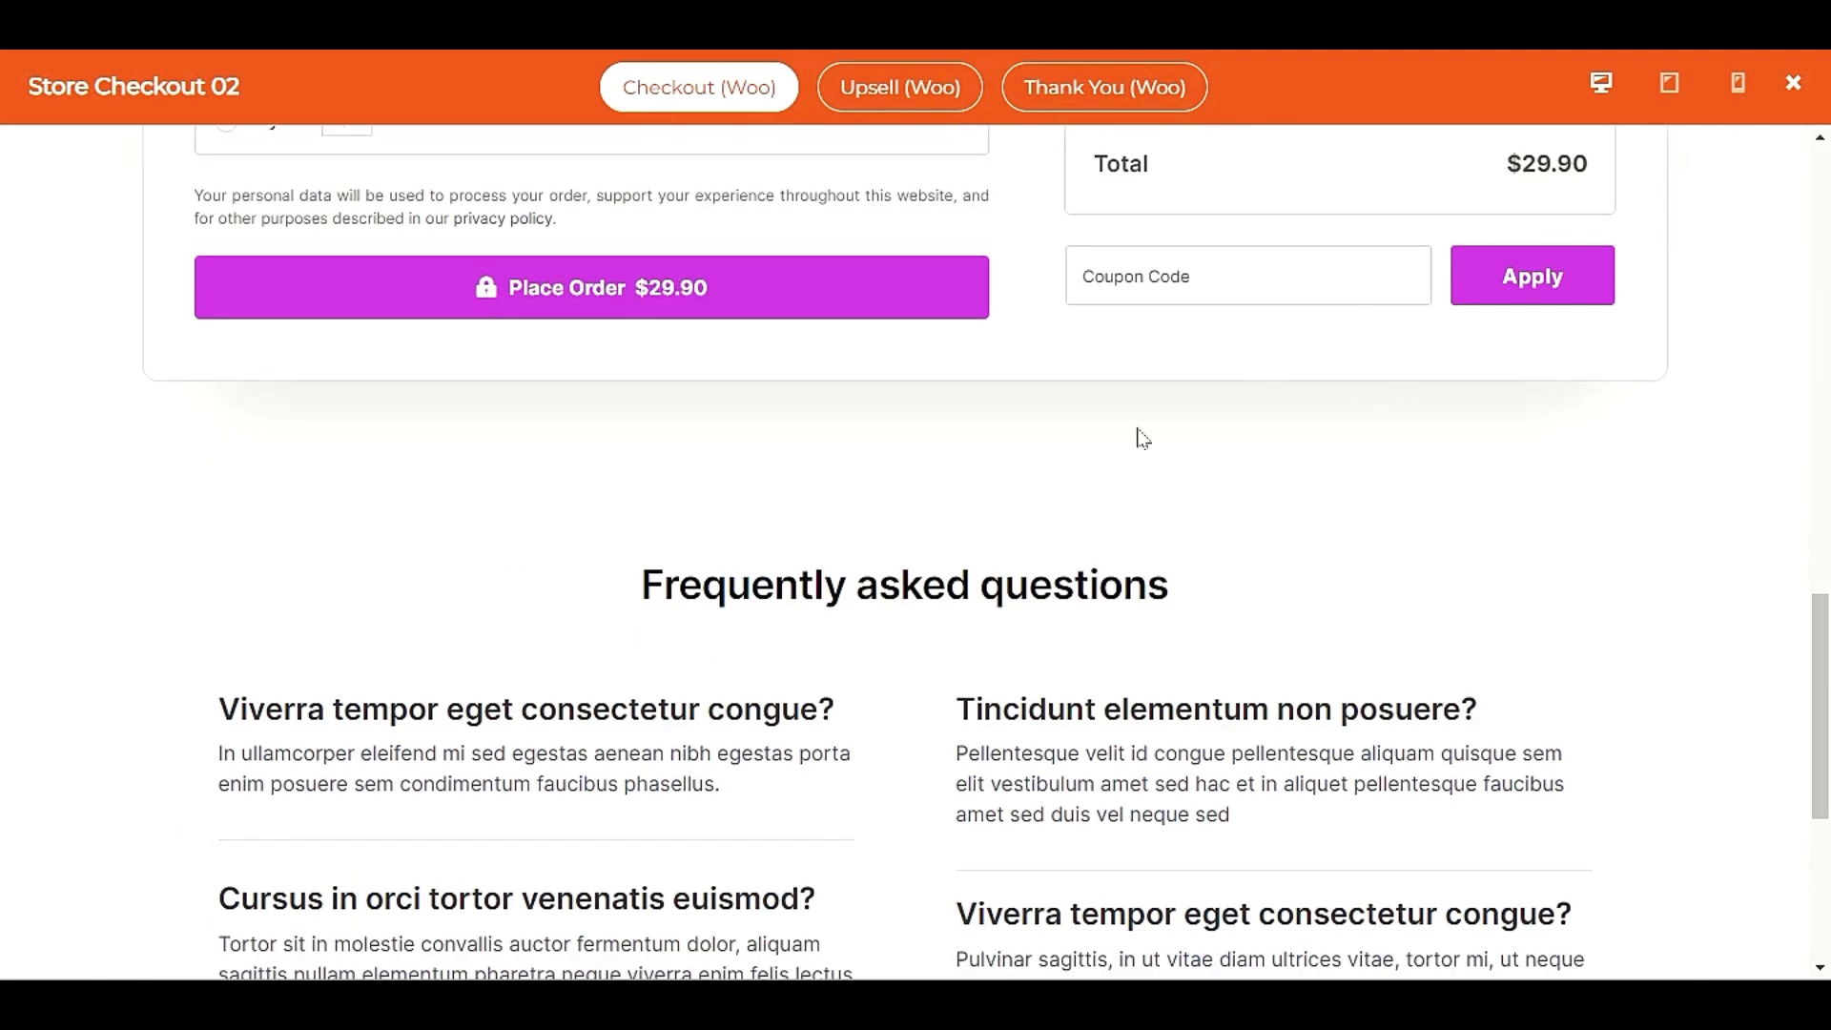
scroll(940, 531, "up", 12)
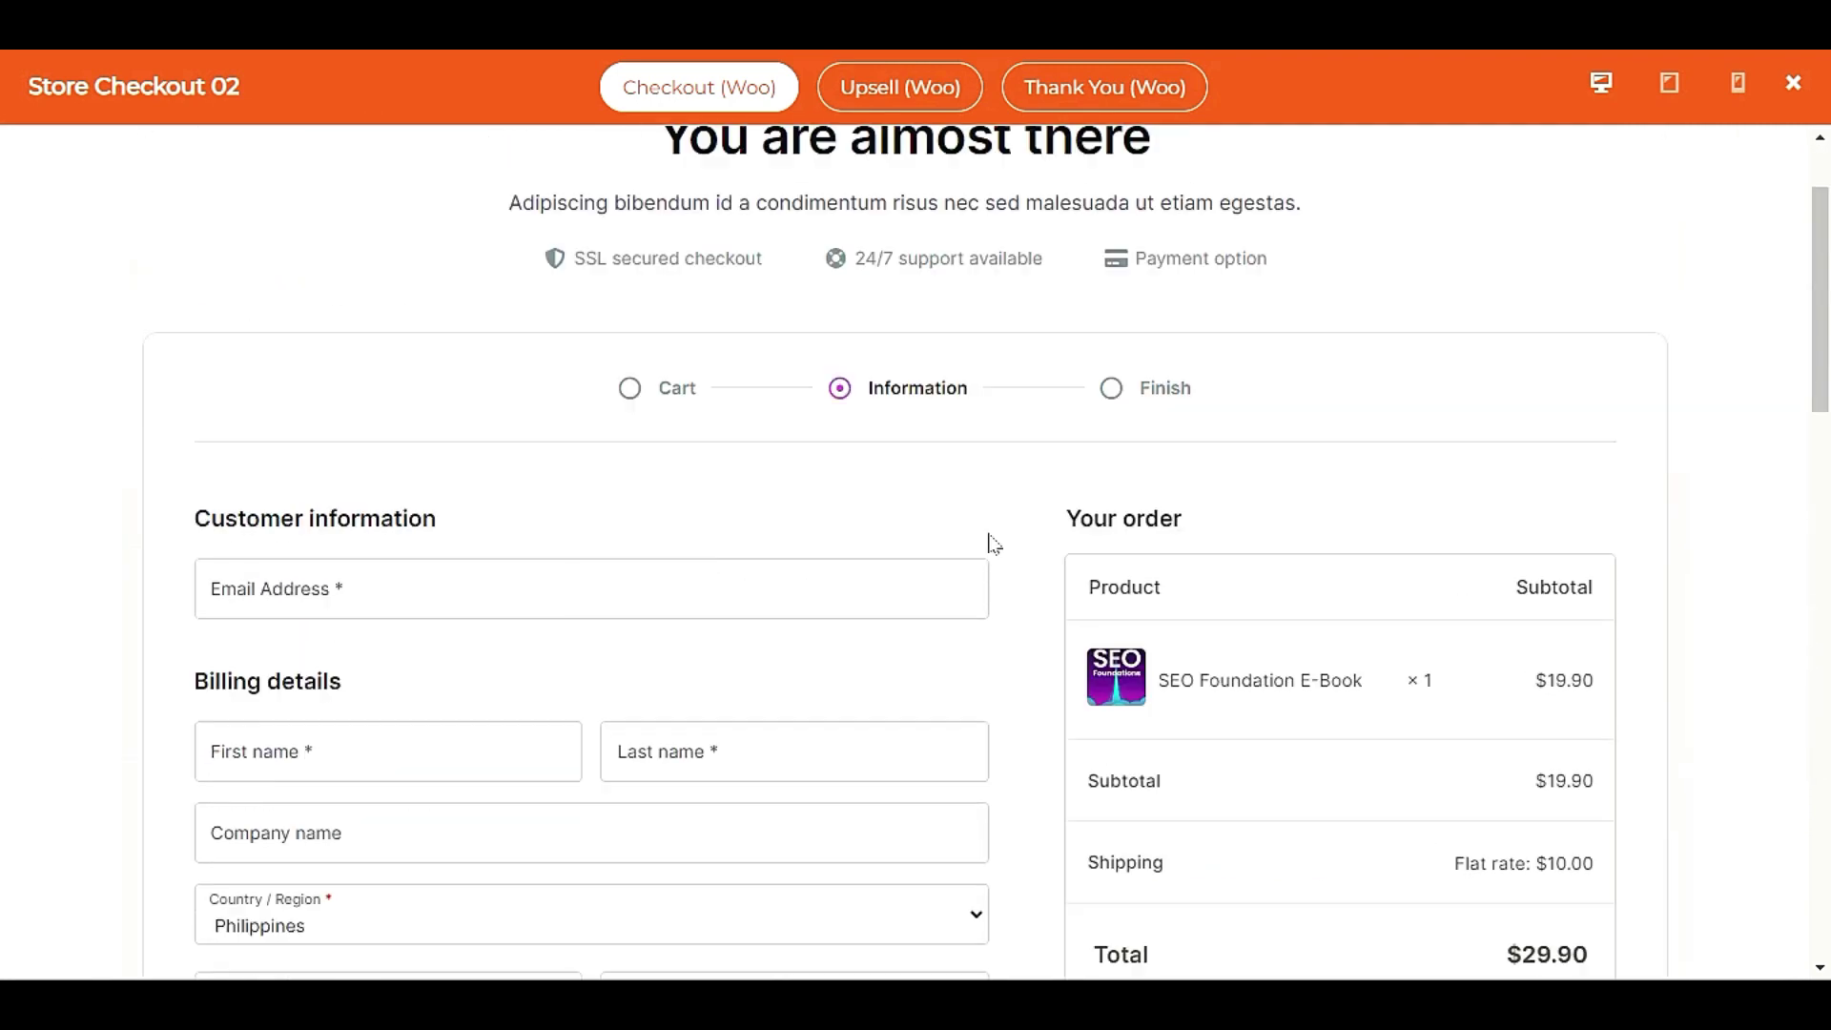
scroll(1001, 544, "up", 2)
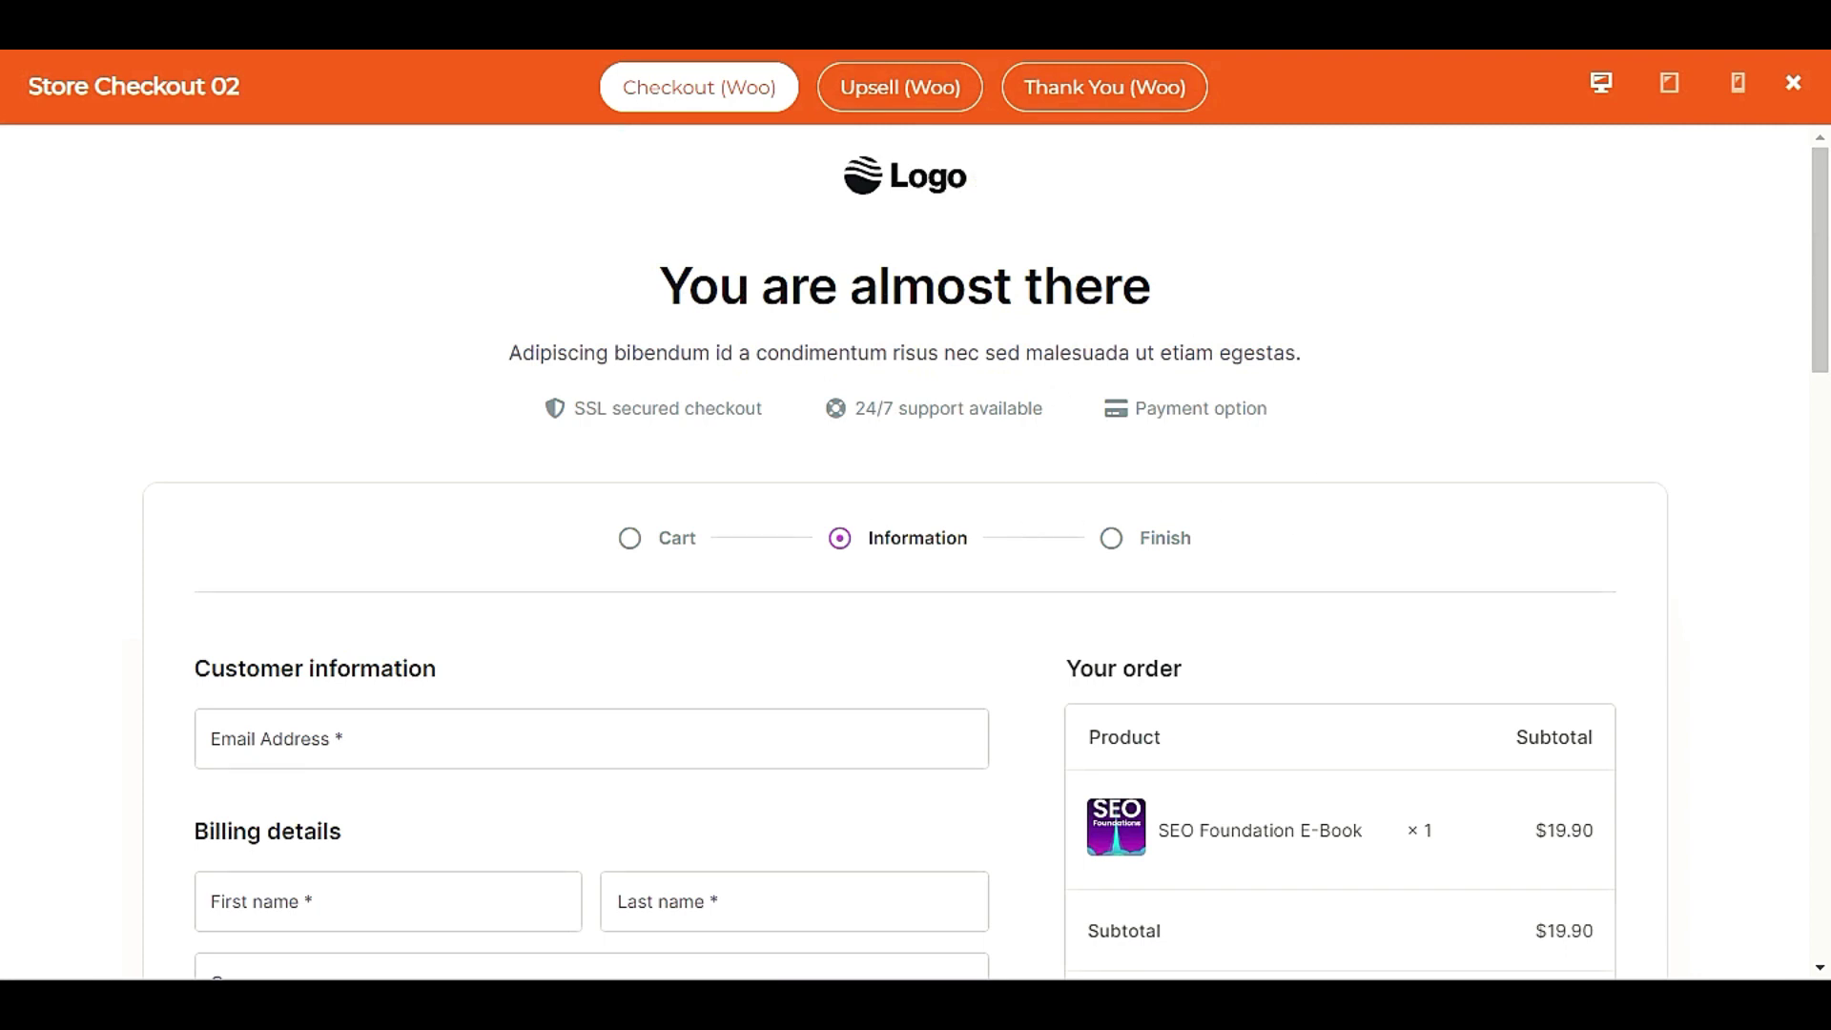
key("Escape")
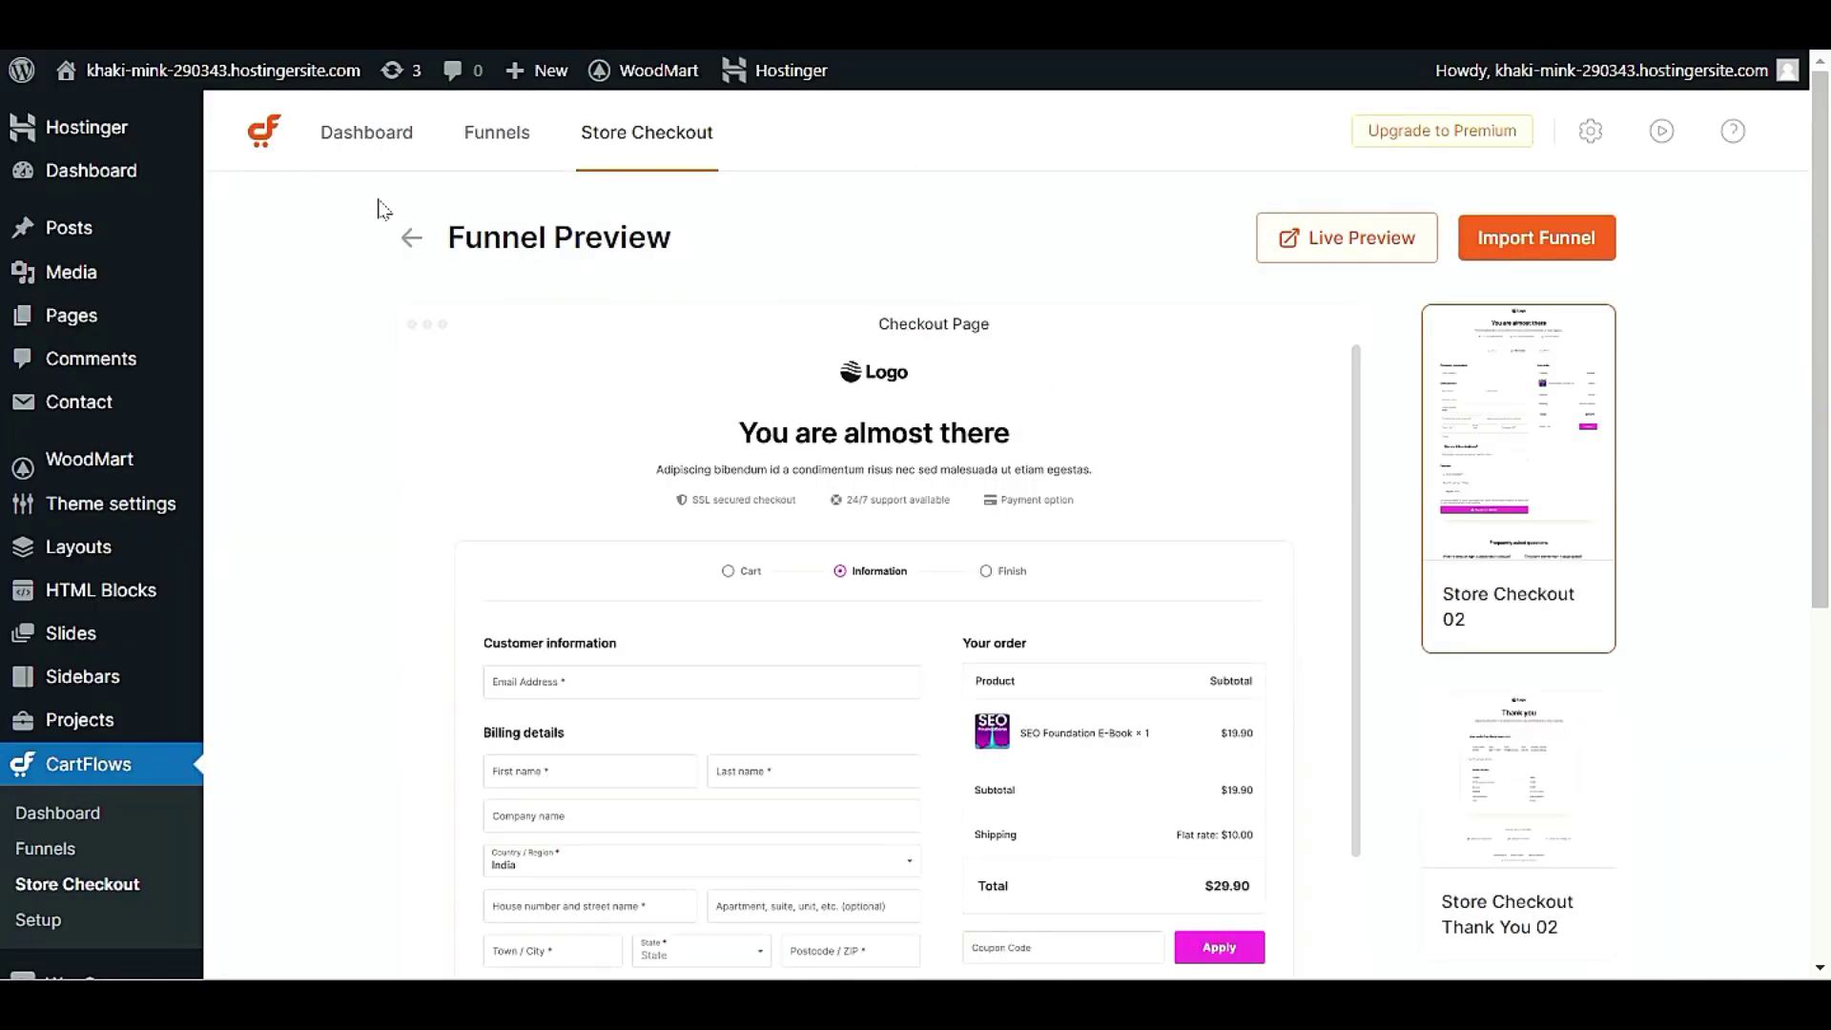
- Return to the template library and look through the available store checkout templates
left_click(411, 238)
scroll(966, 658, "down", 5)
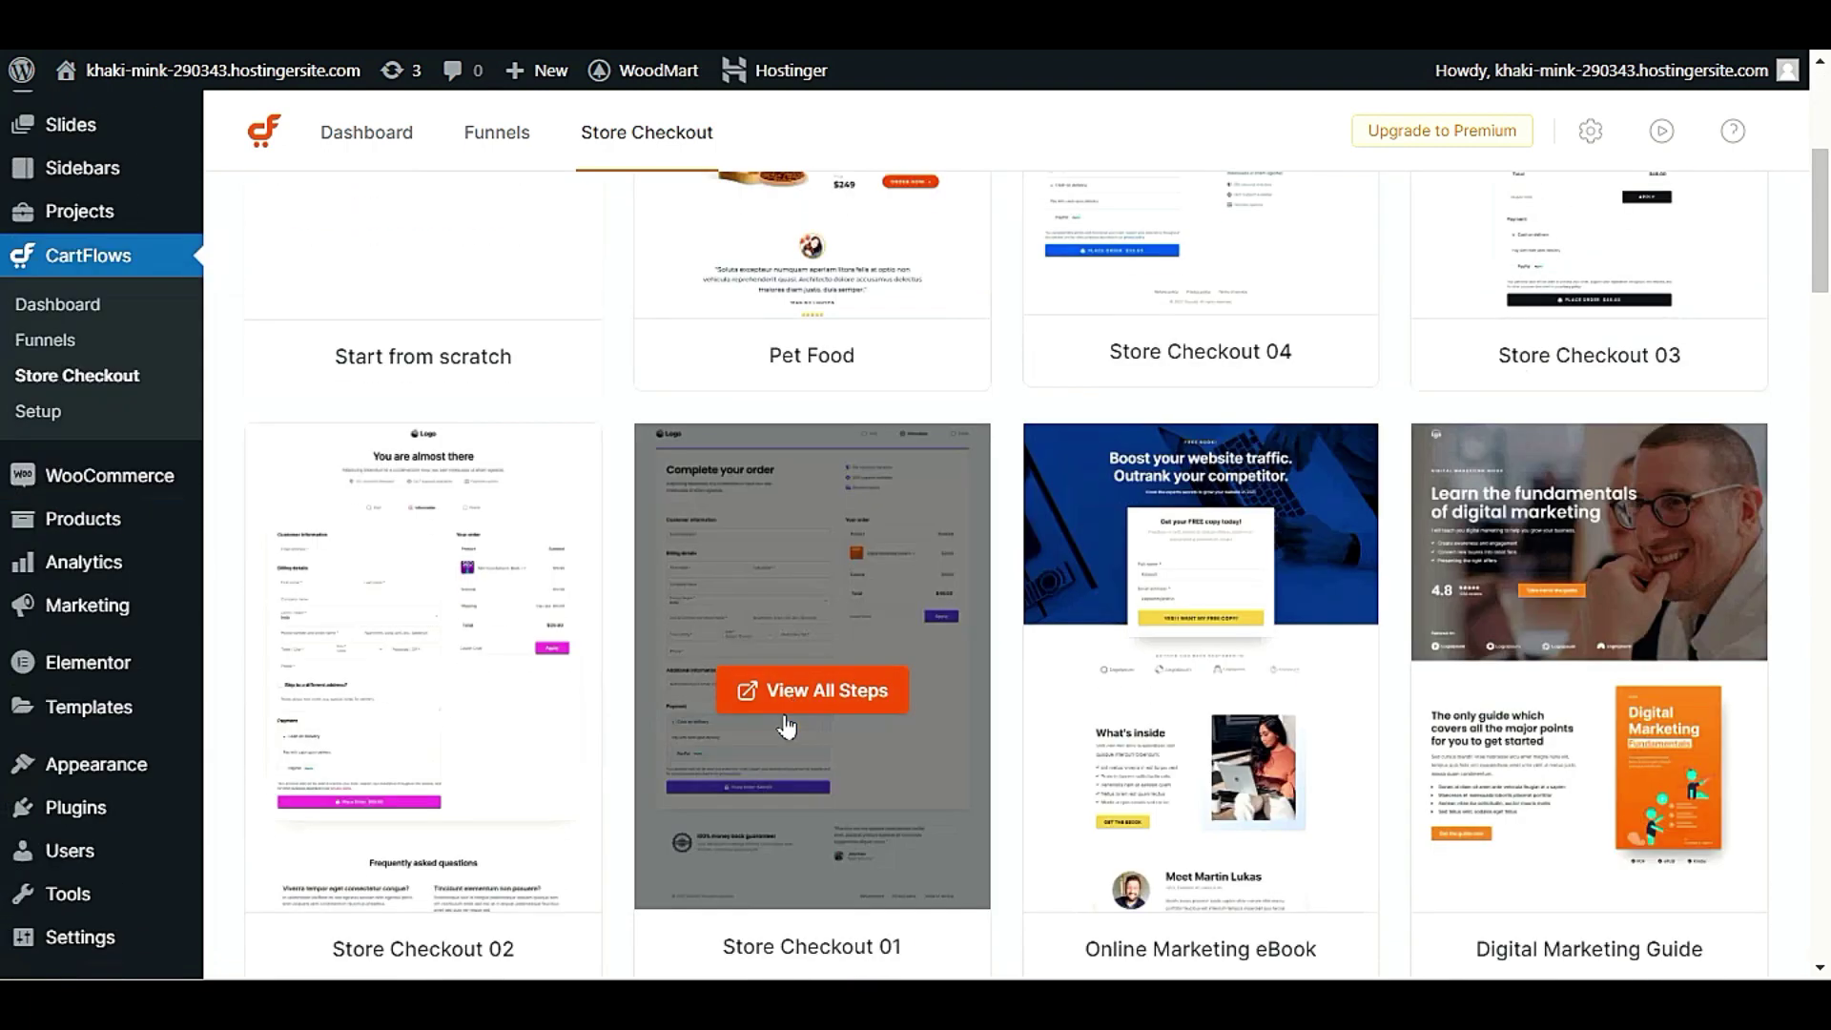
scroll(634, 766, "down", 3)
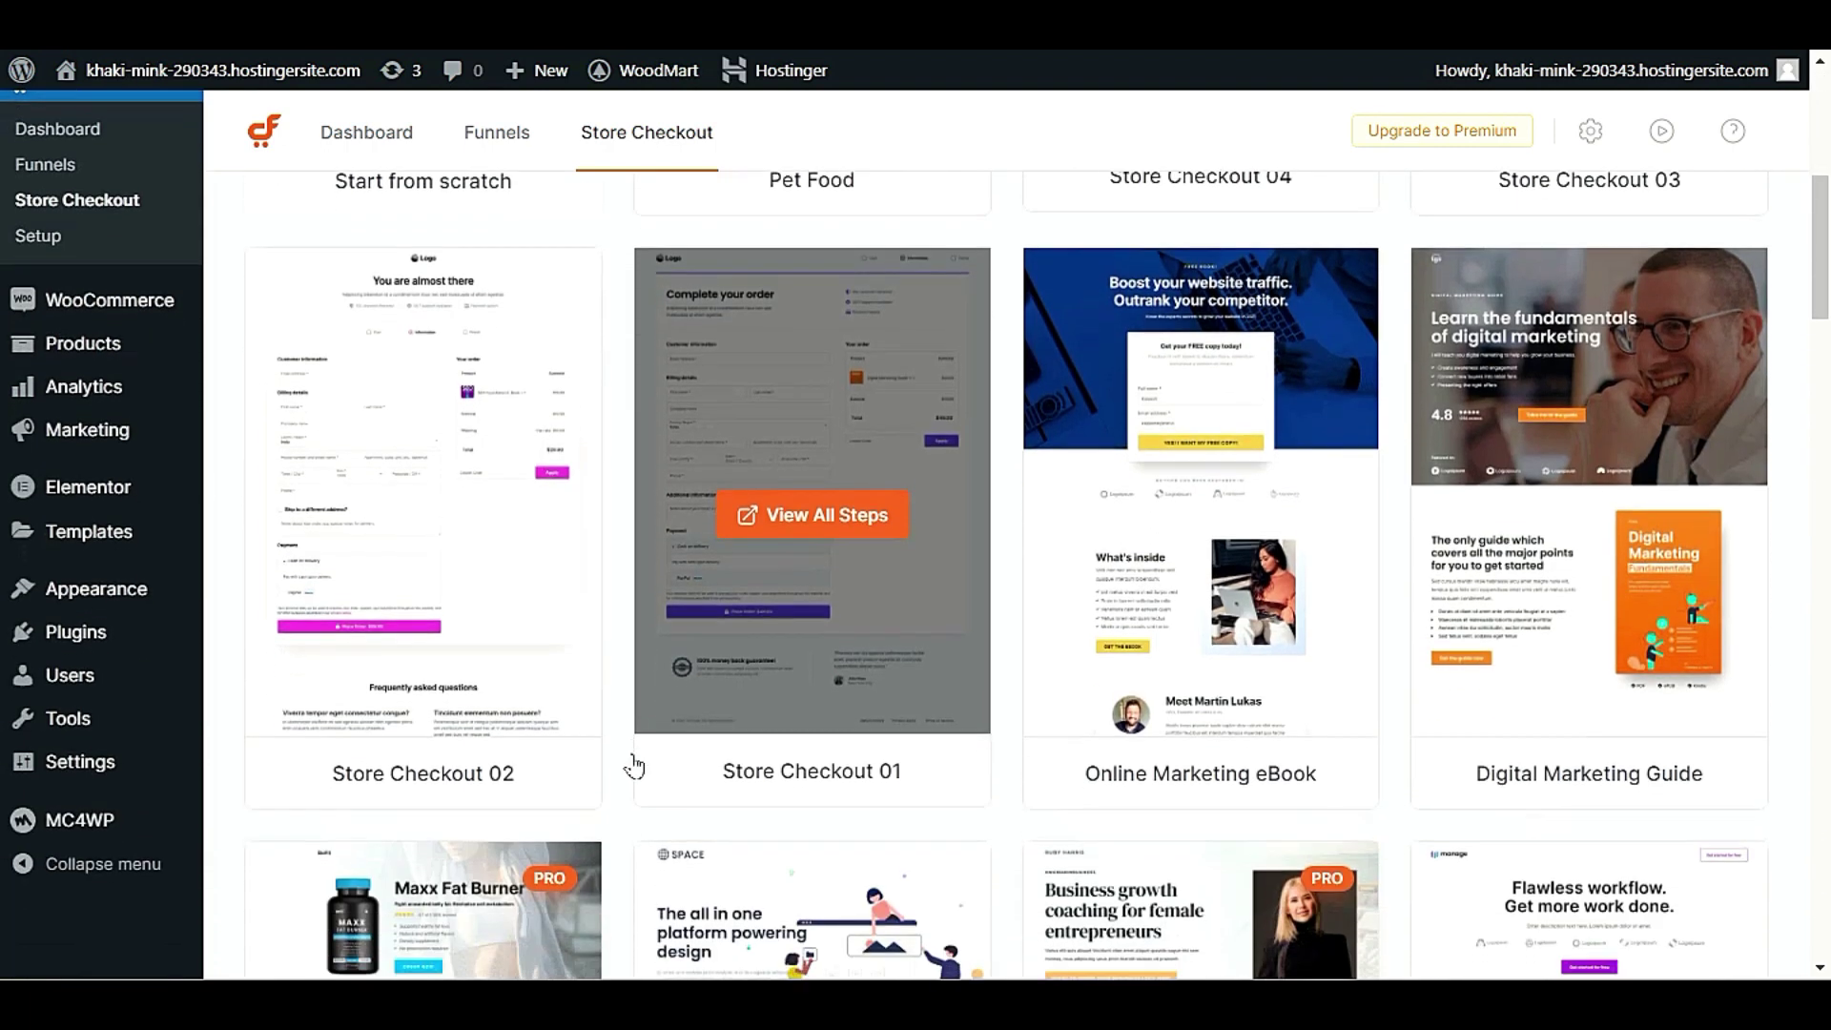
scroll(618, 739, "down", 14)
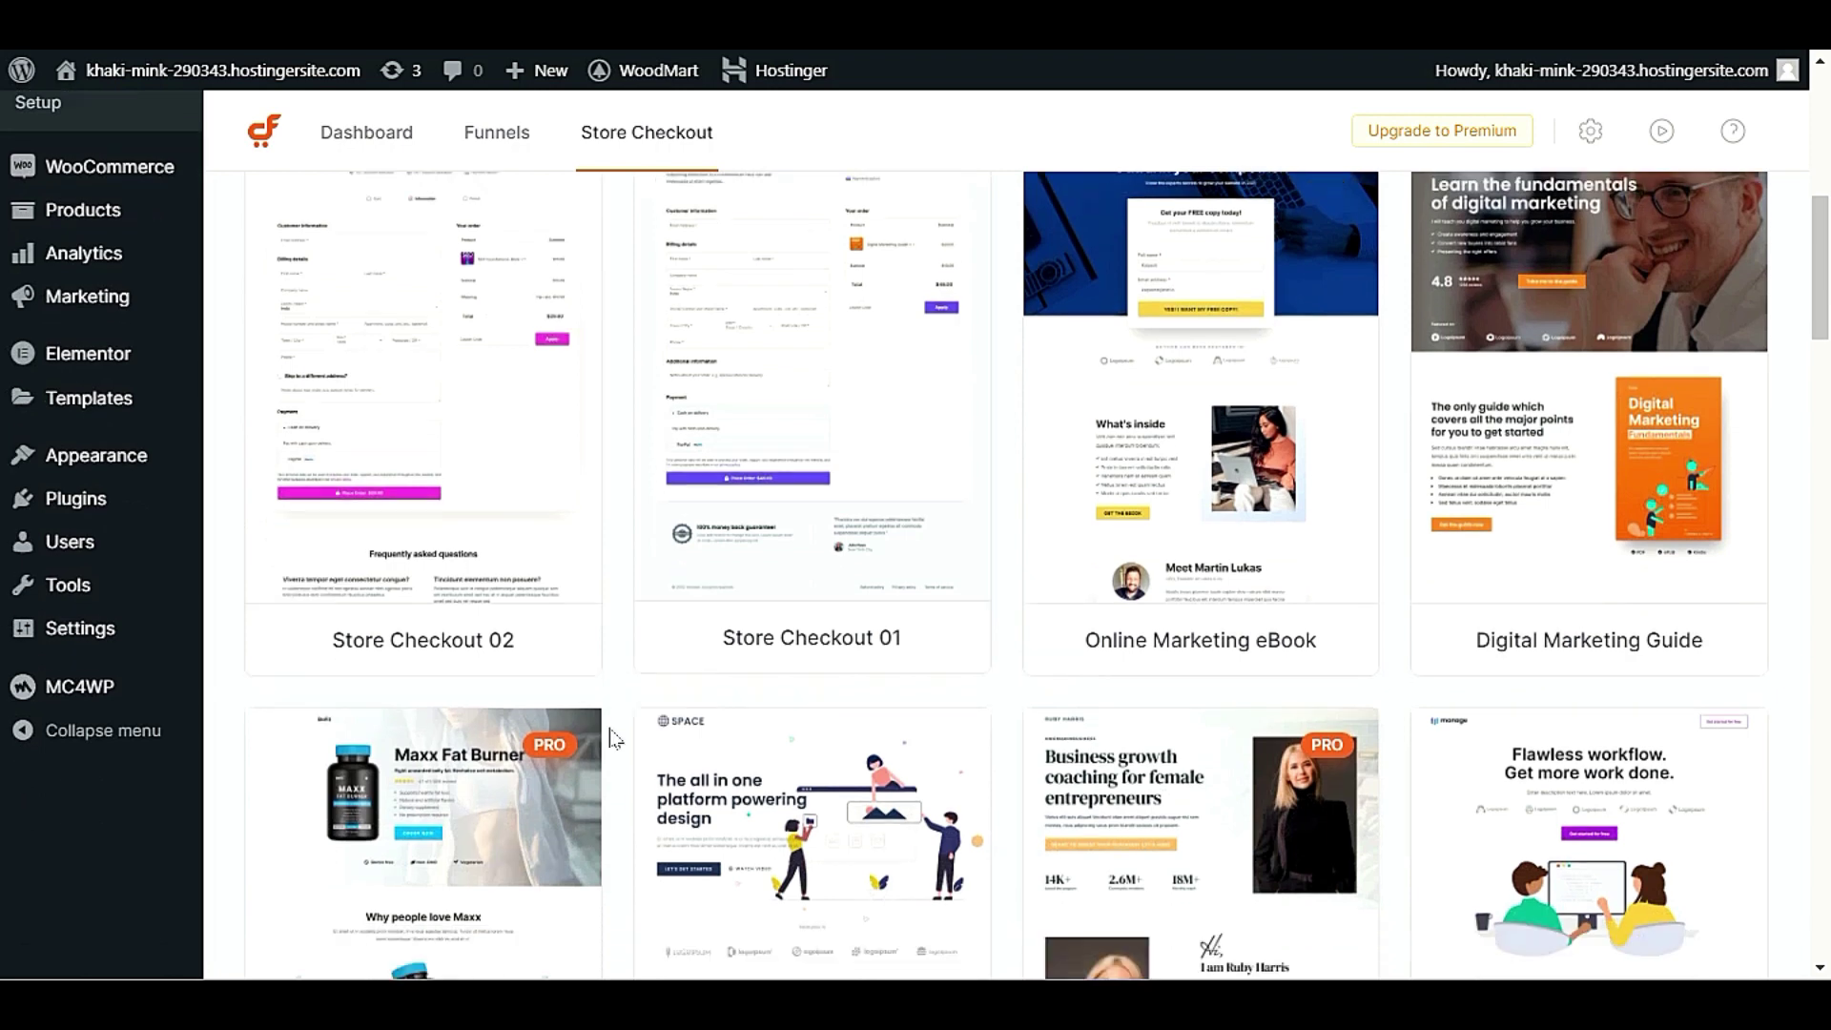
scroll(613, 739, "down", 6)
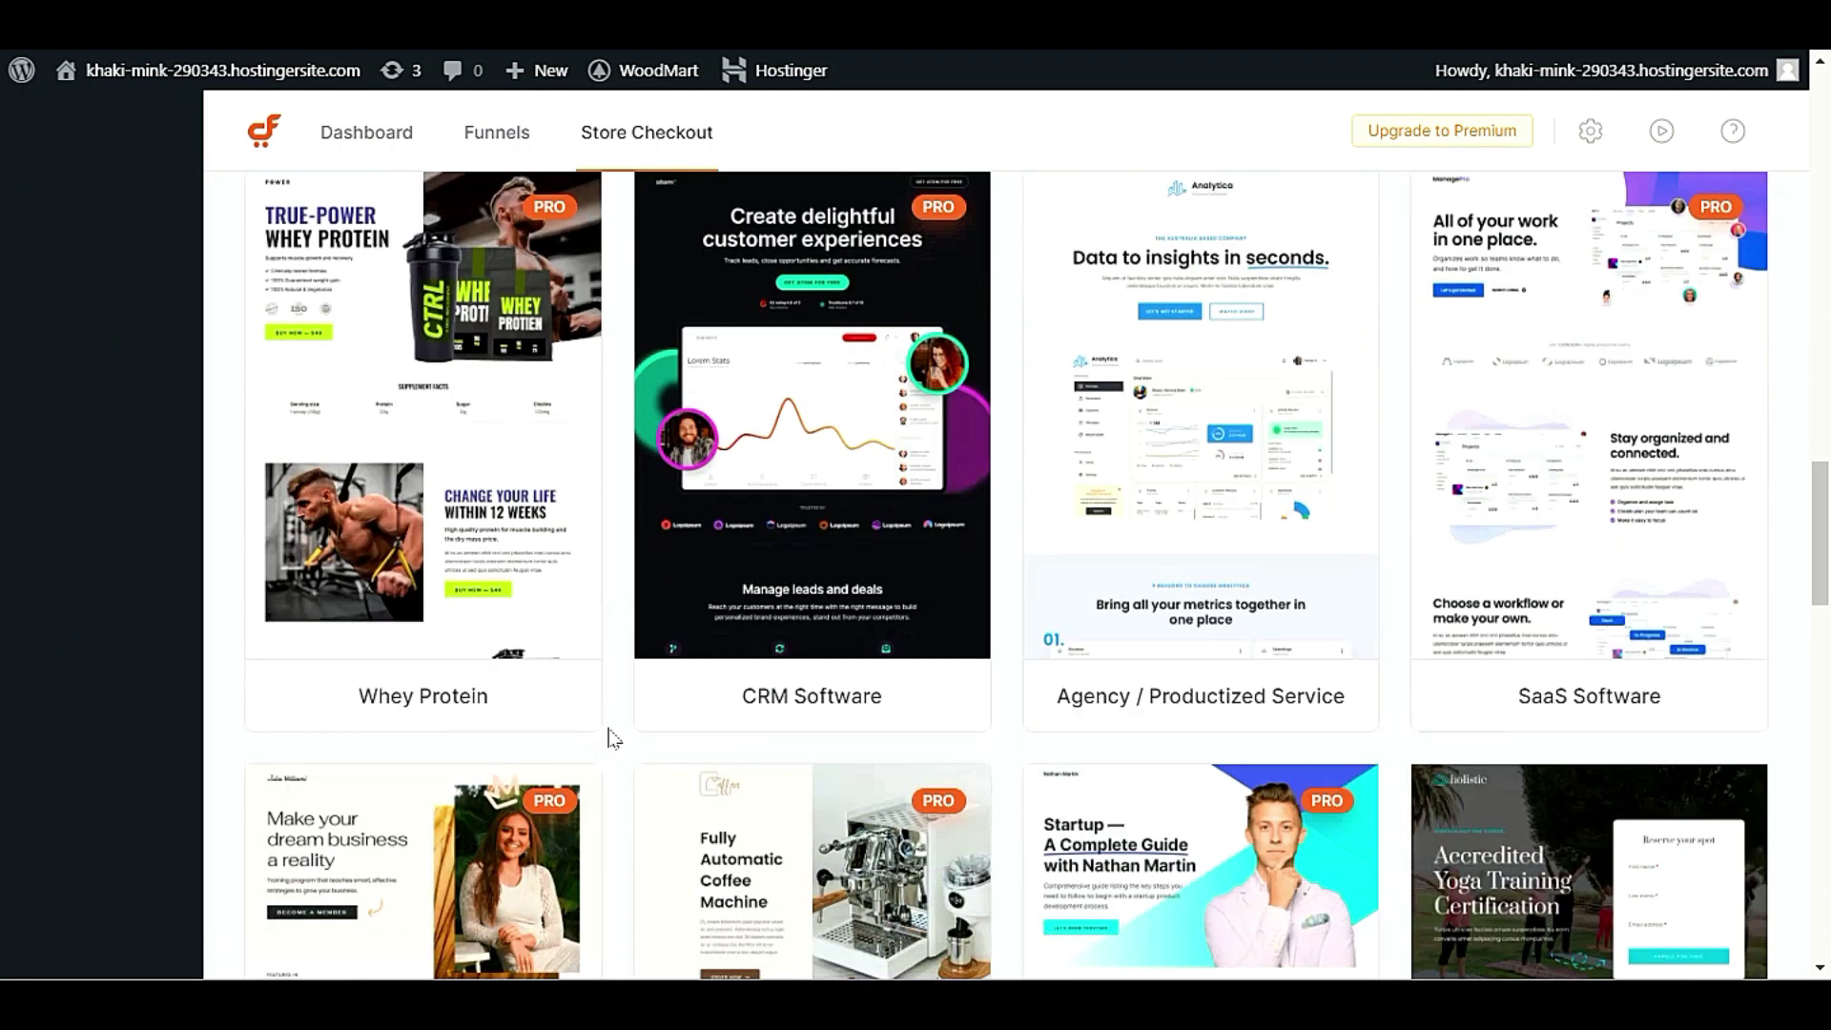
scroll(610, 742, "down", 12)
scroll(611, 739, "up", 20)
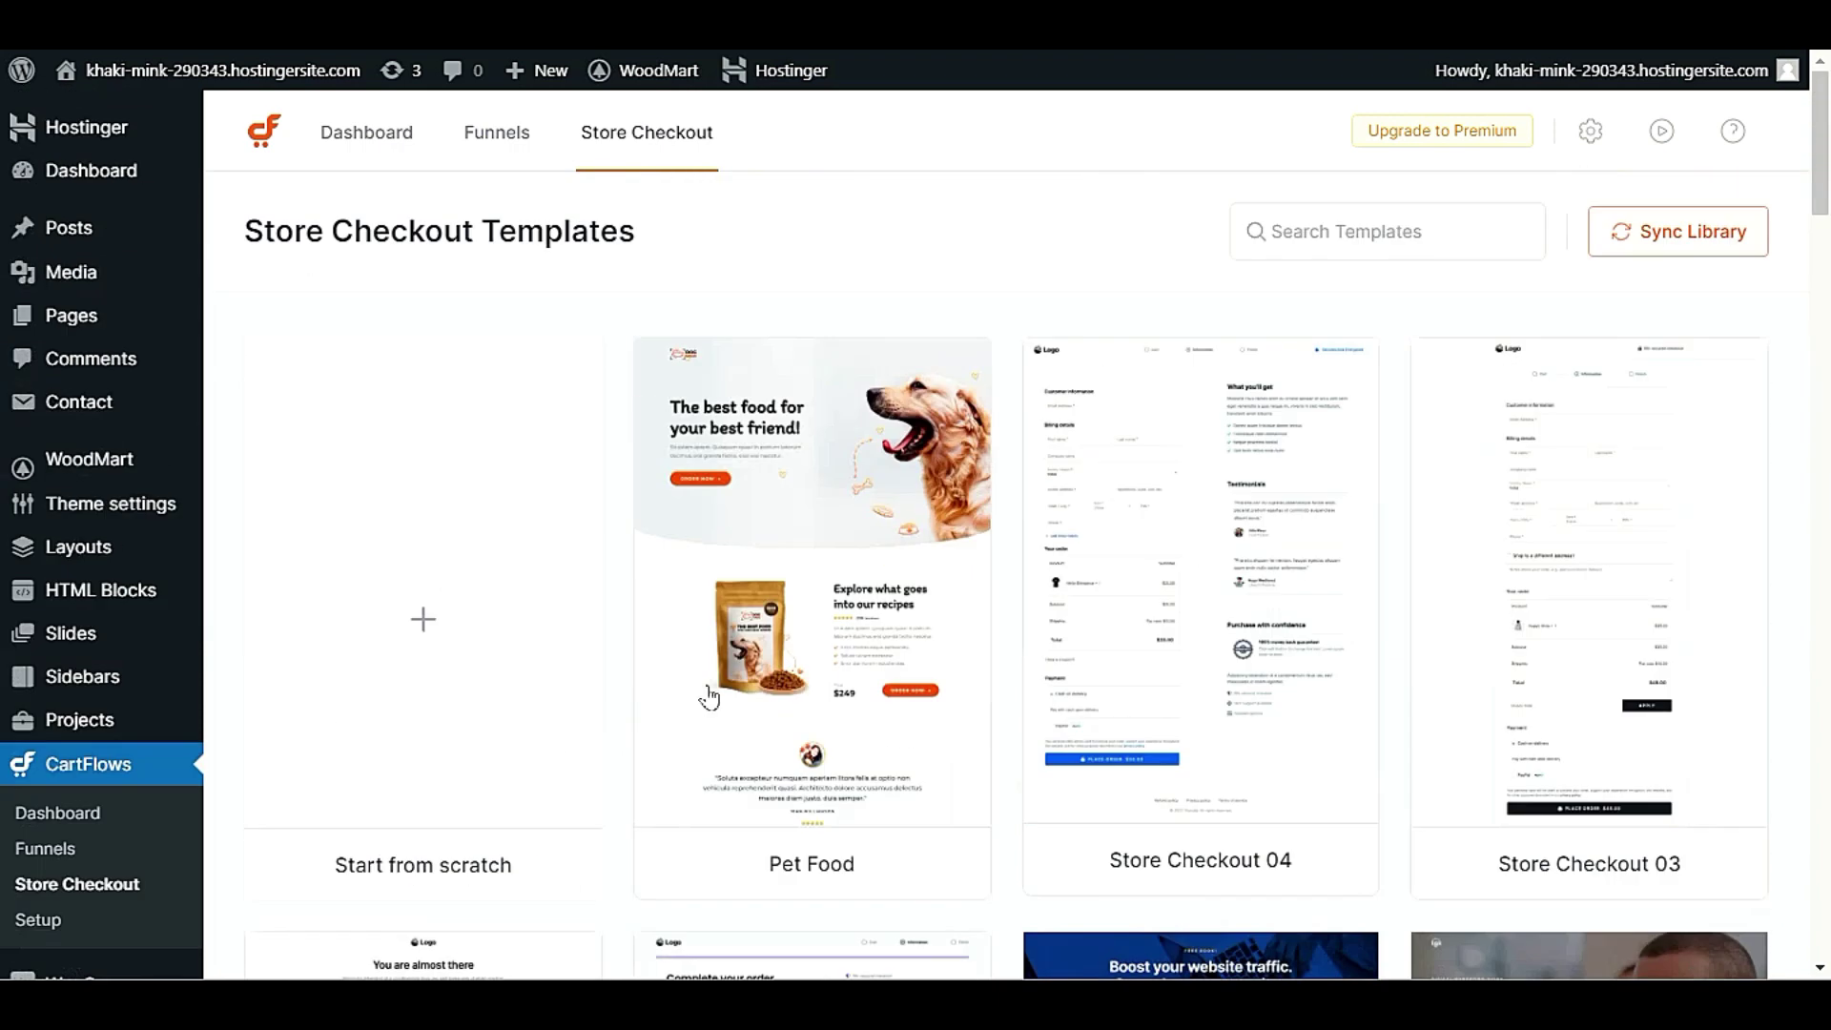
left_click(1402, 233)
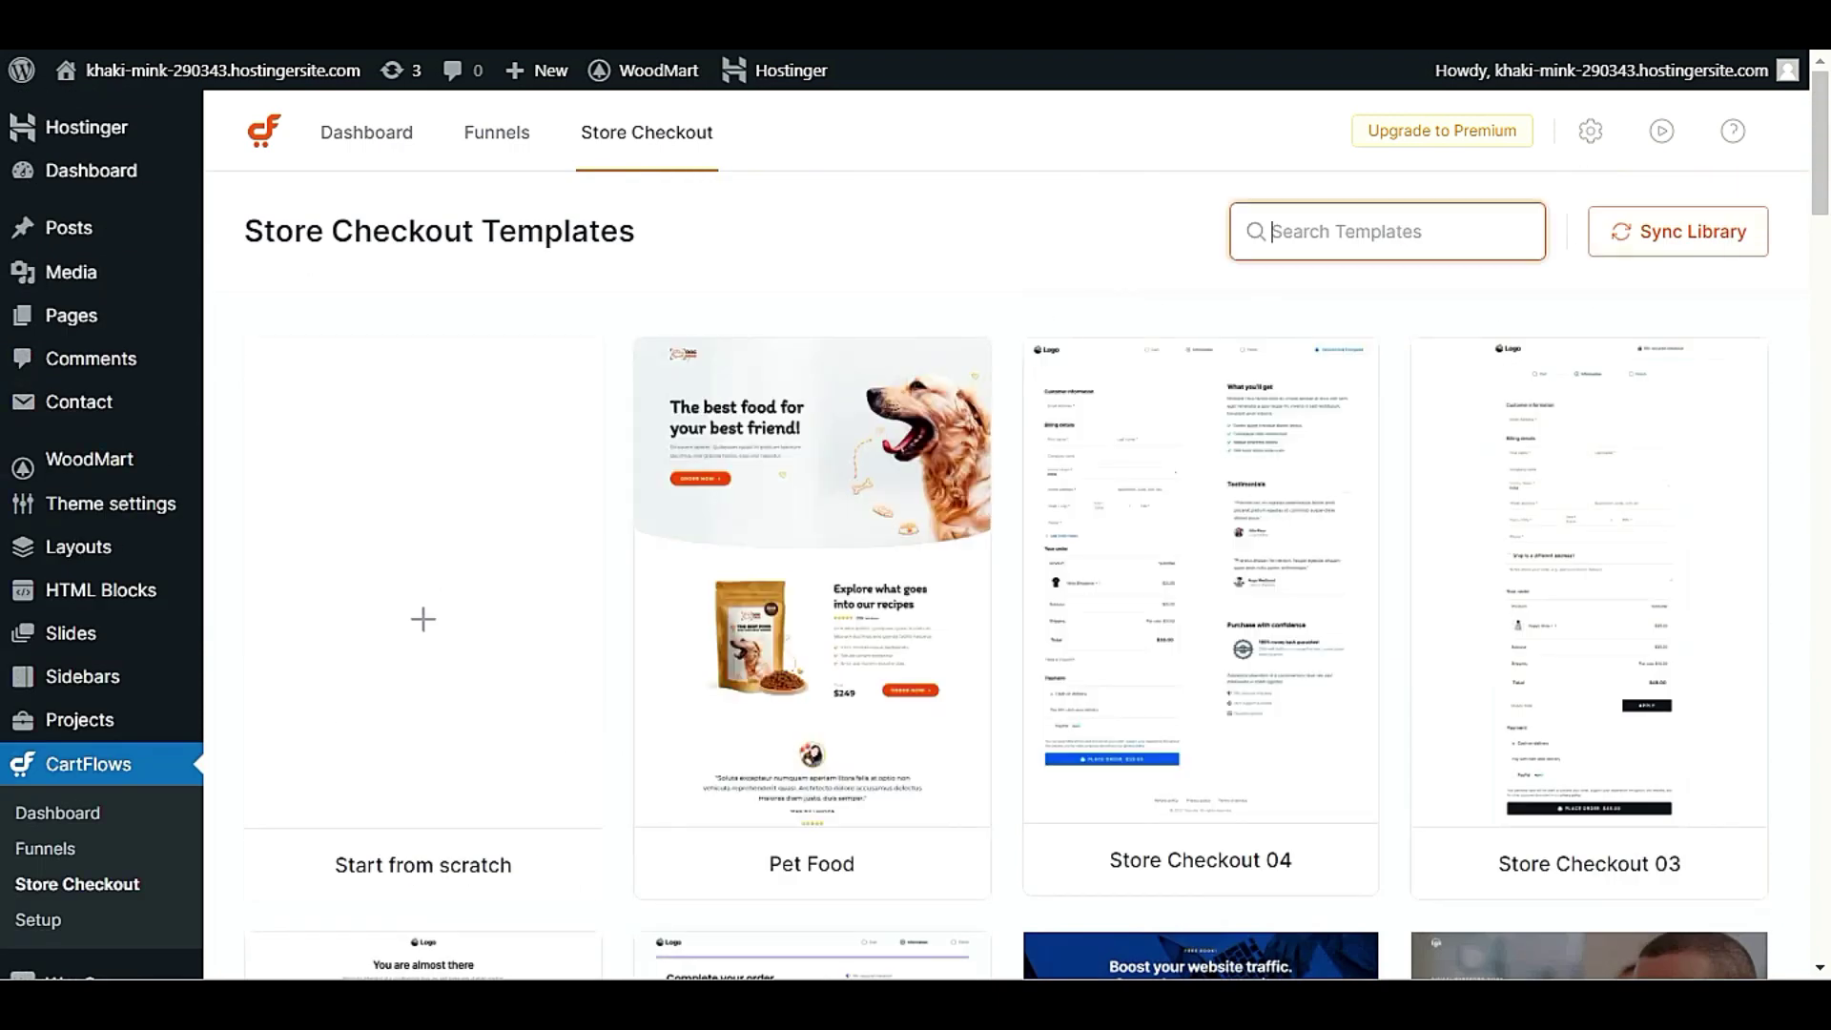
left_click(1113, 267)
mouse_move(1186, 455)
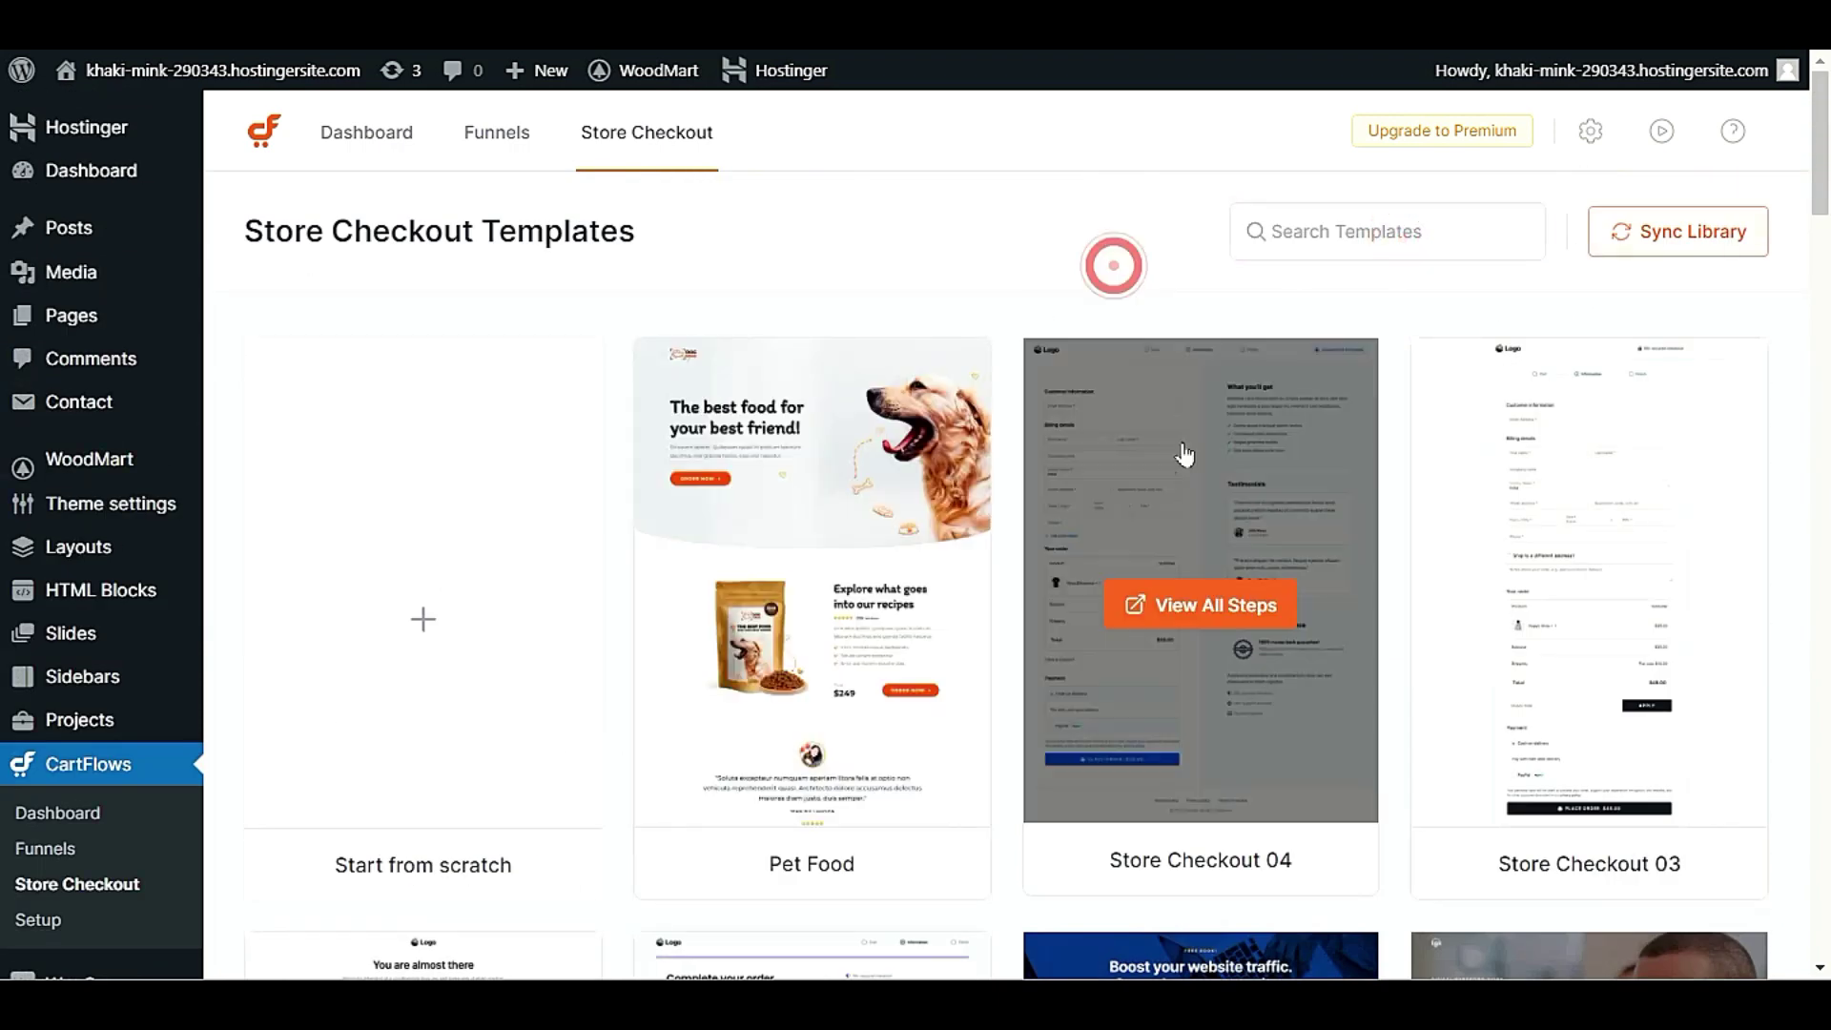
- Open the Store Checkout 04 template and review its checkout page layout in the funnel preview
left_click(1247, 618)
scroll(998, 629, "down", 5)
scroll(998, 629, "up", 5)
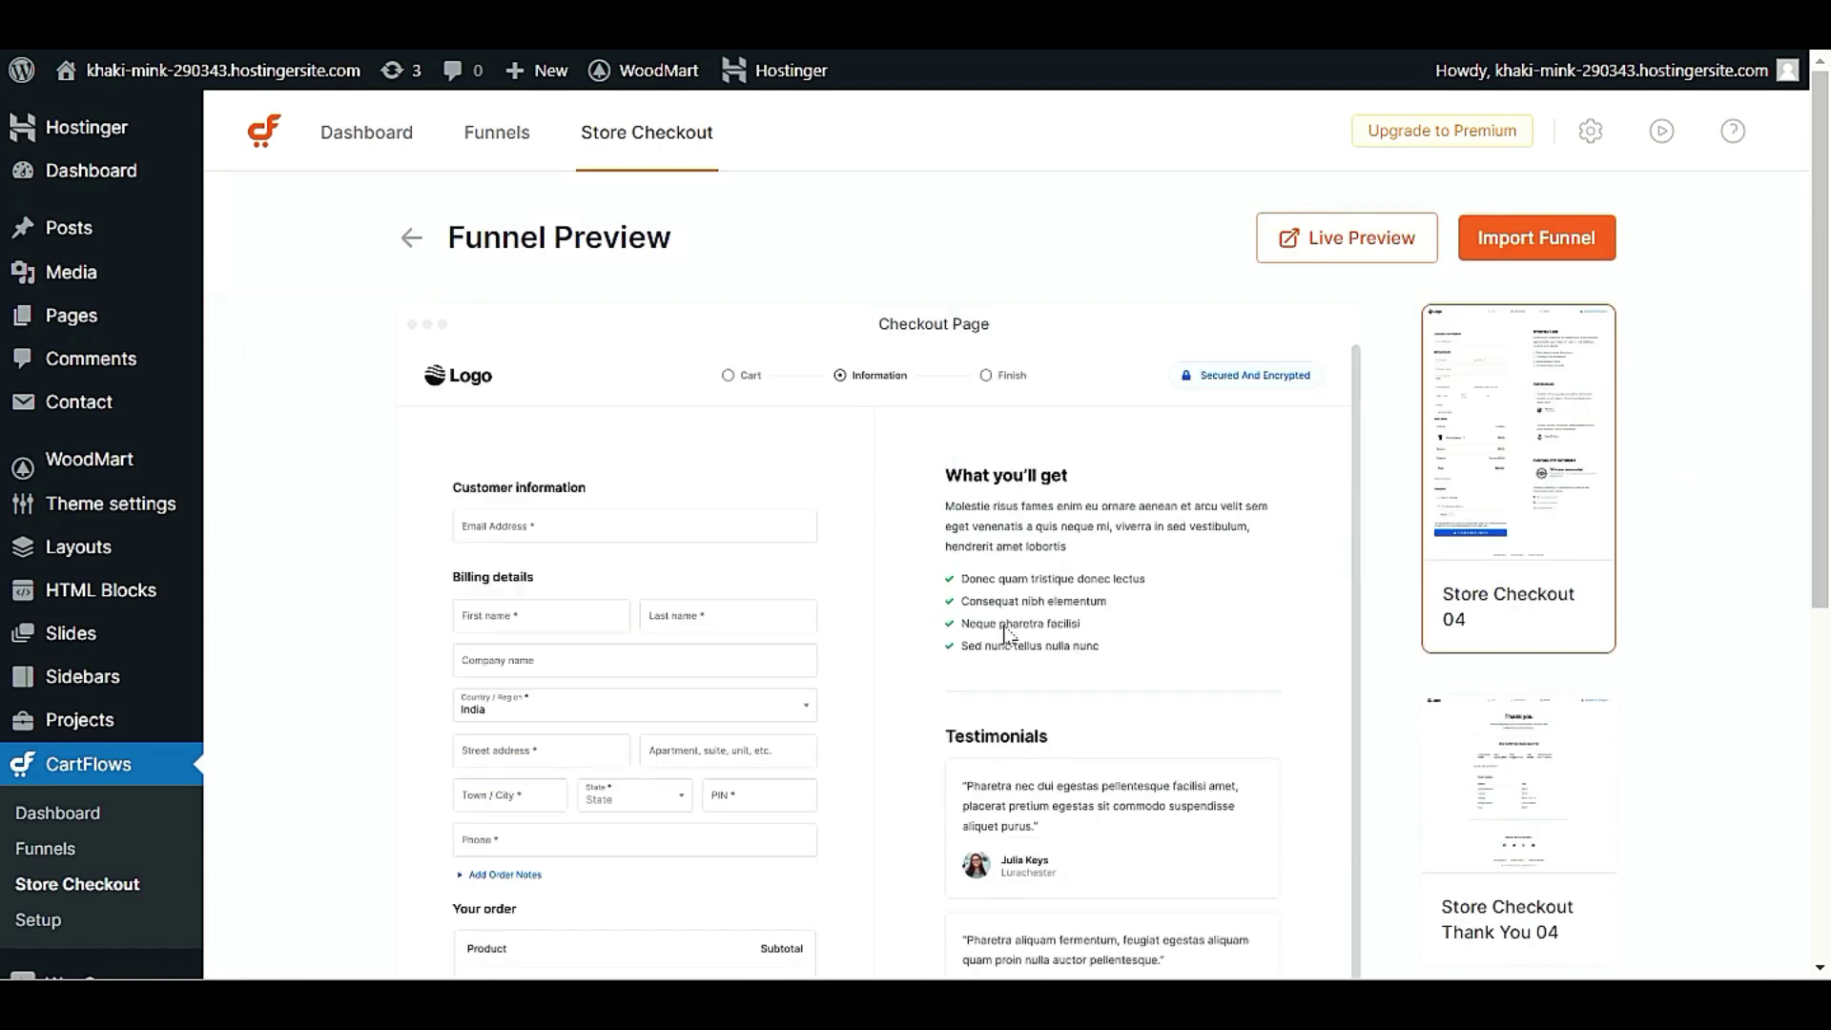
scroll(641, 570, "down", 2)
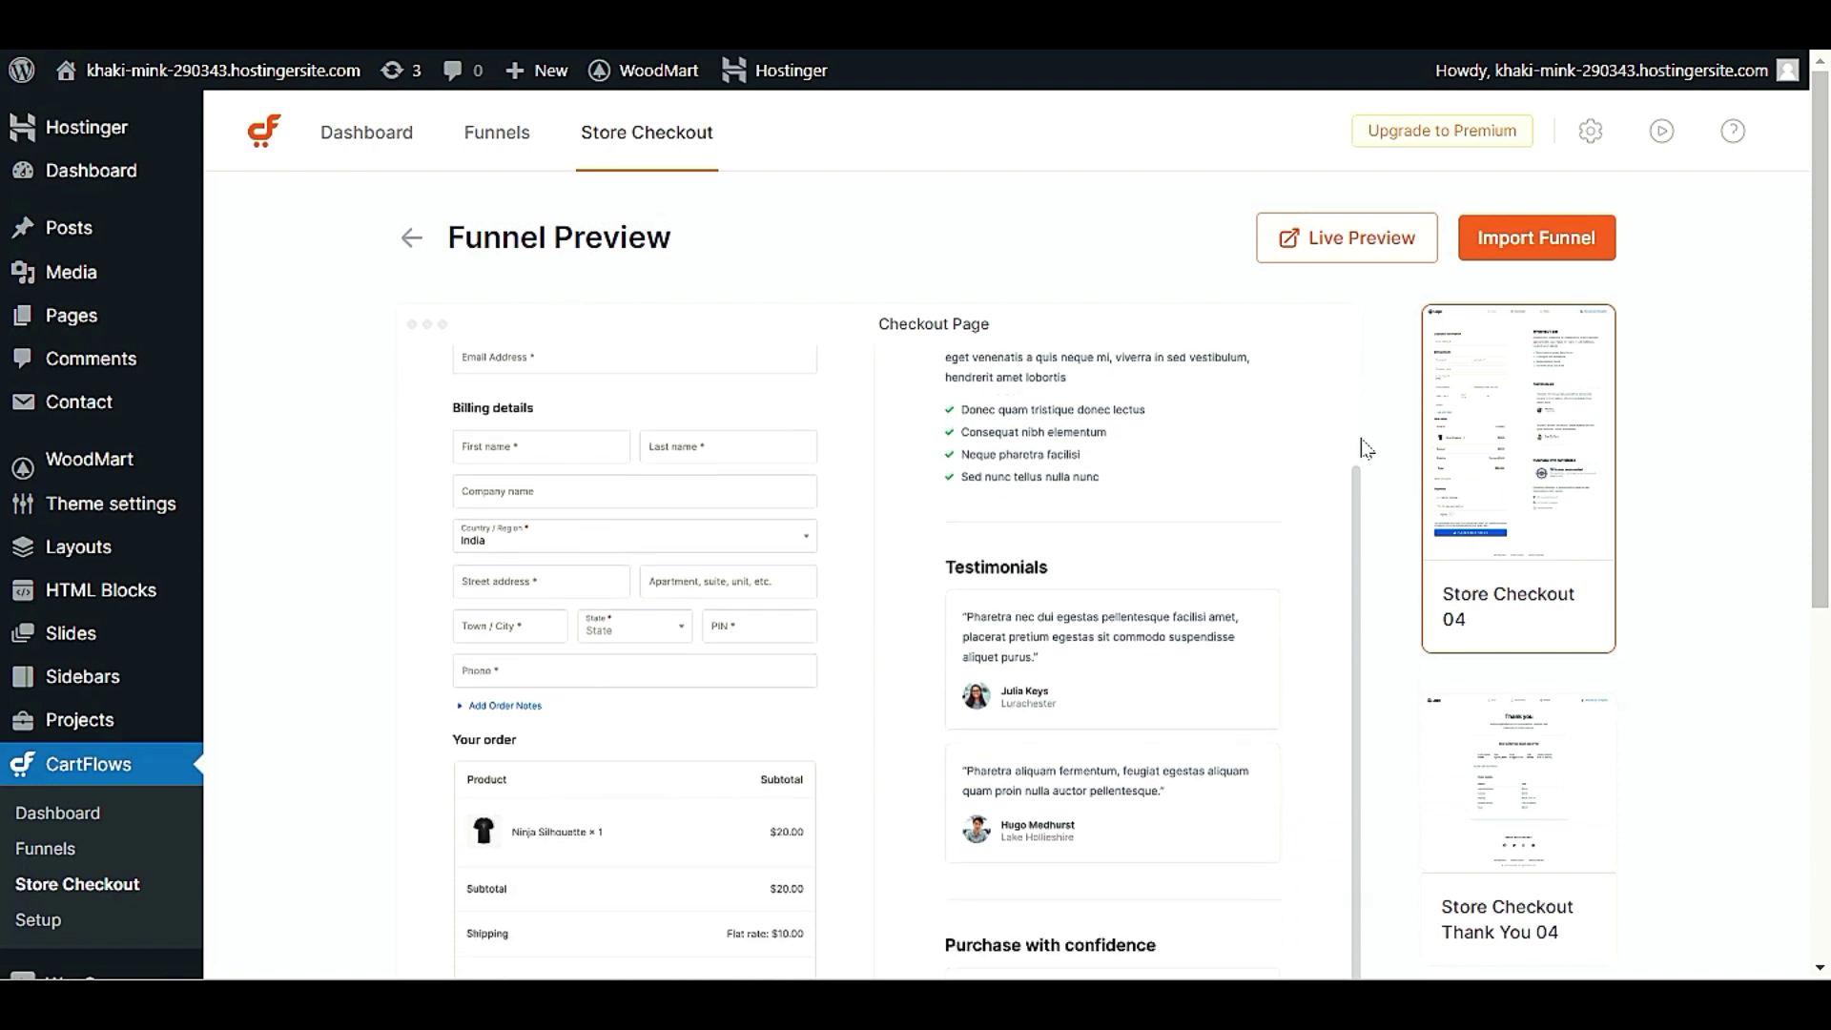
scroll(1247, 678, "up", 2)
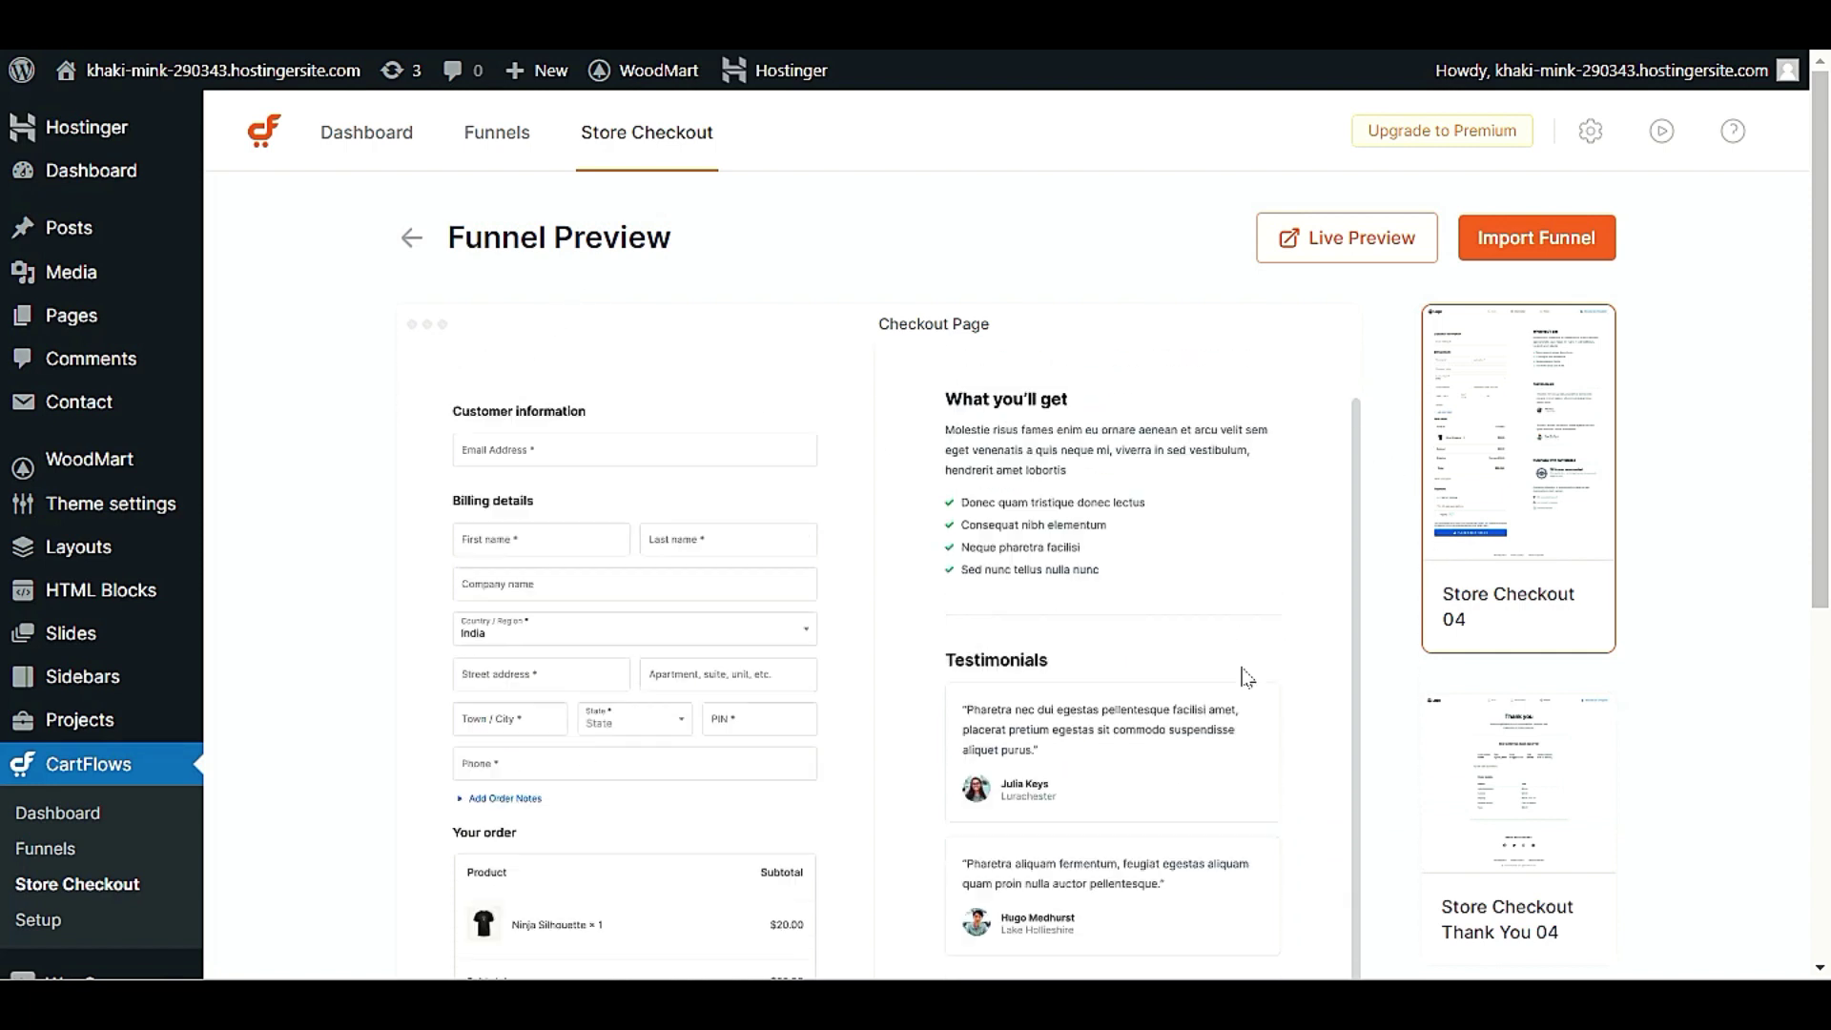
right_click(1199, 527)
left_click(1026, 687)
scroll(1048, 696, "down", 4)
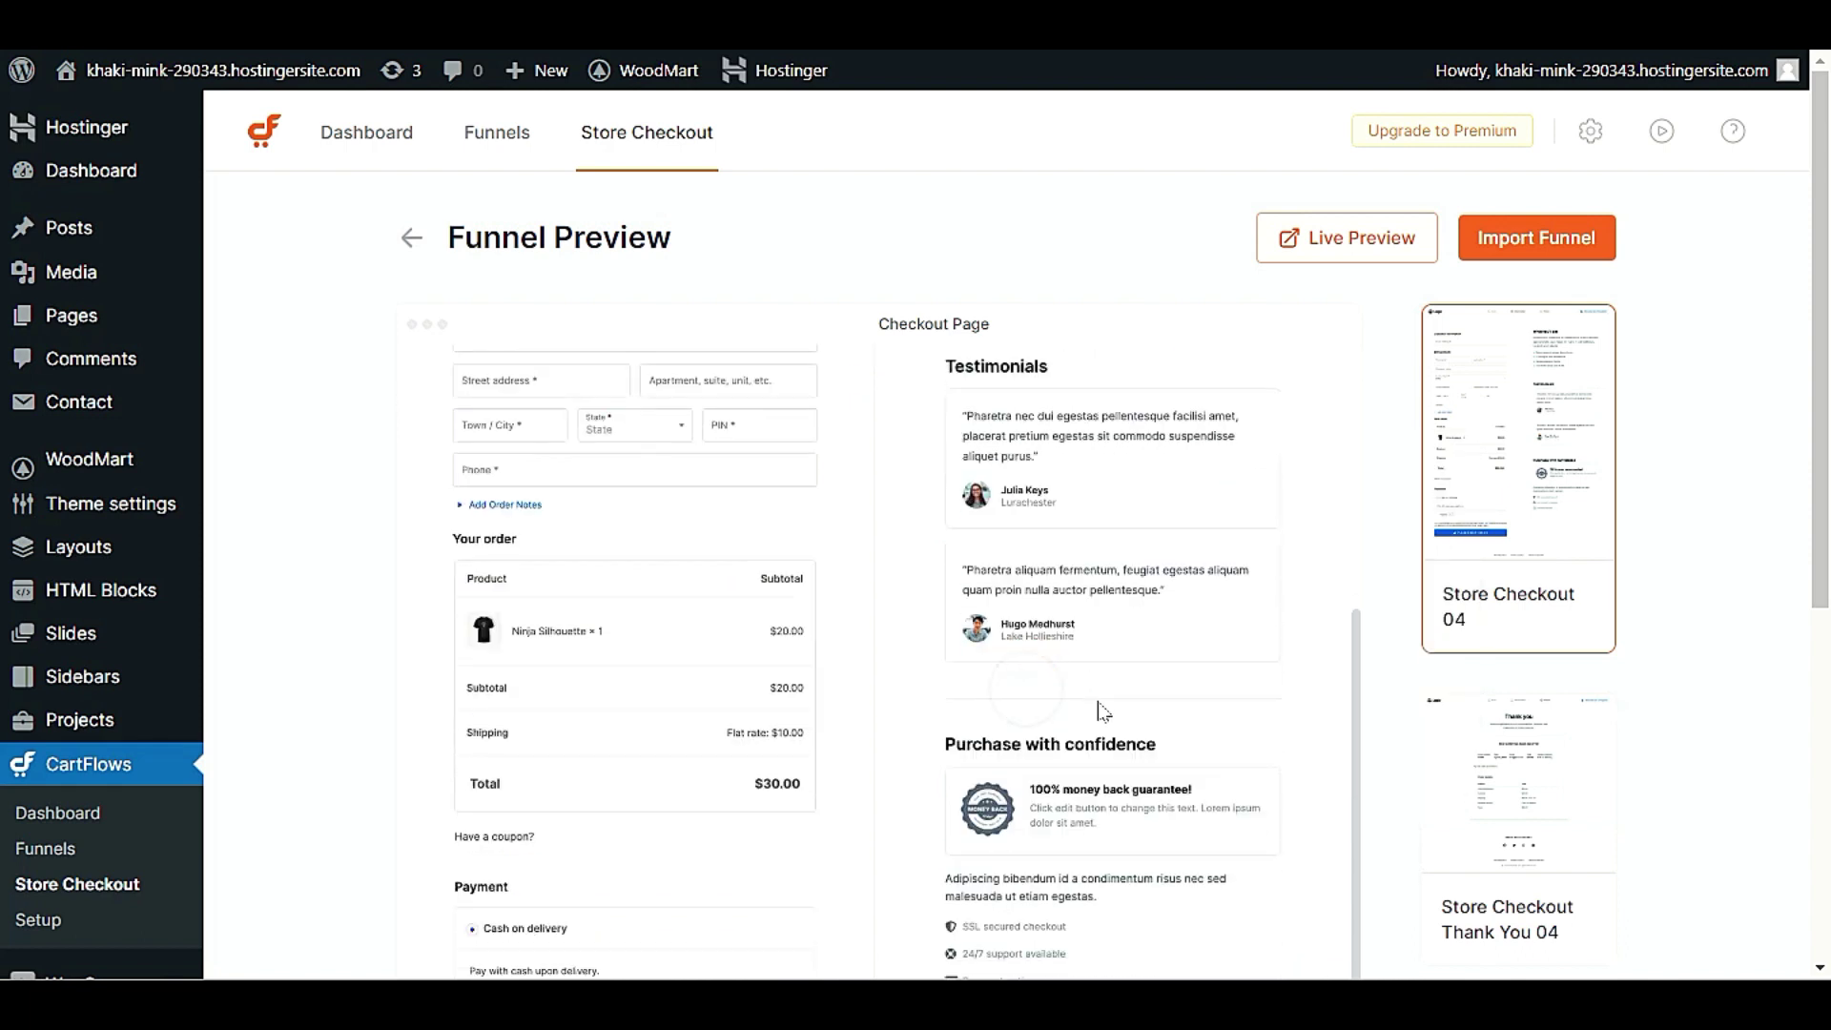
scroll(1093, 620, "down", 4)
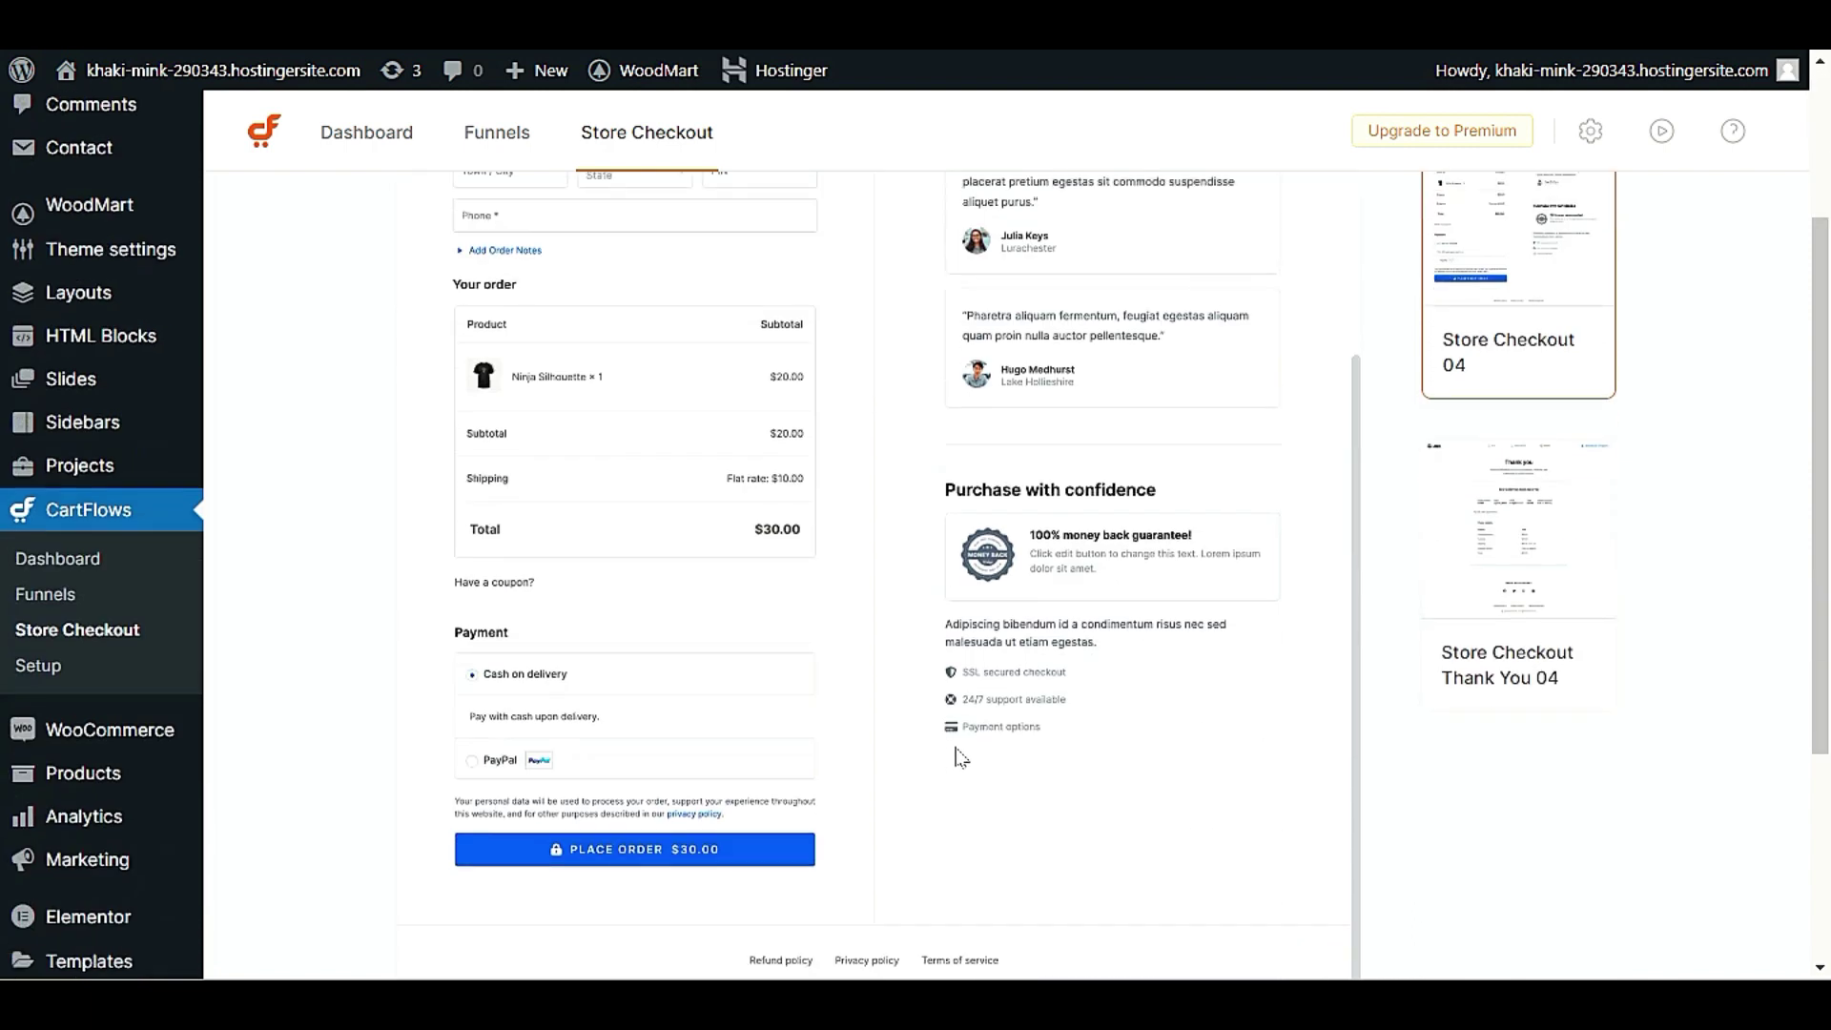
scroll(957, 756, "up", 4)
scroll(1469, 572, "up", 3)
- Examine the Store Checkout 04 live preview, including the billing, testimonials and payment sections, and close it
left_click(1339, 233)
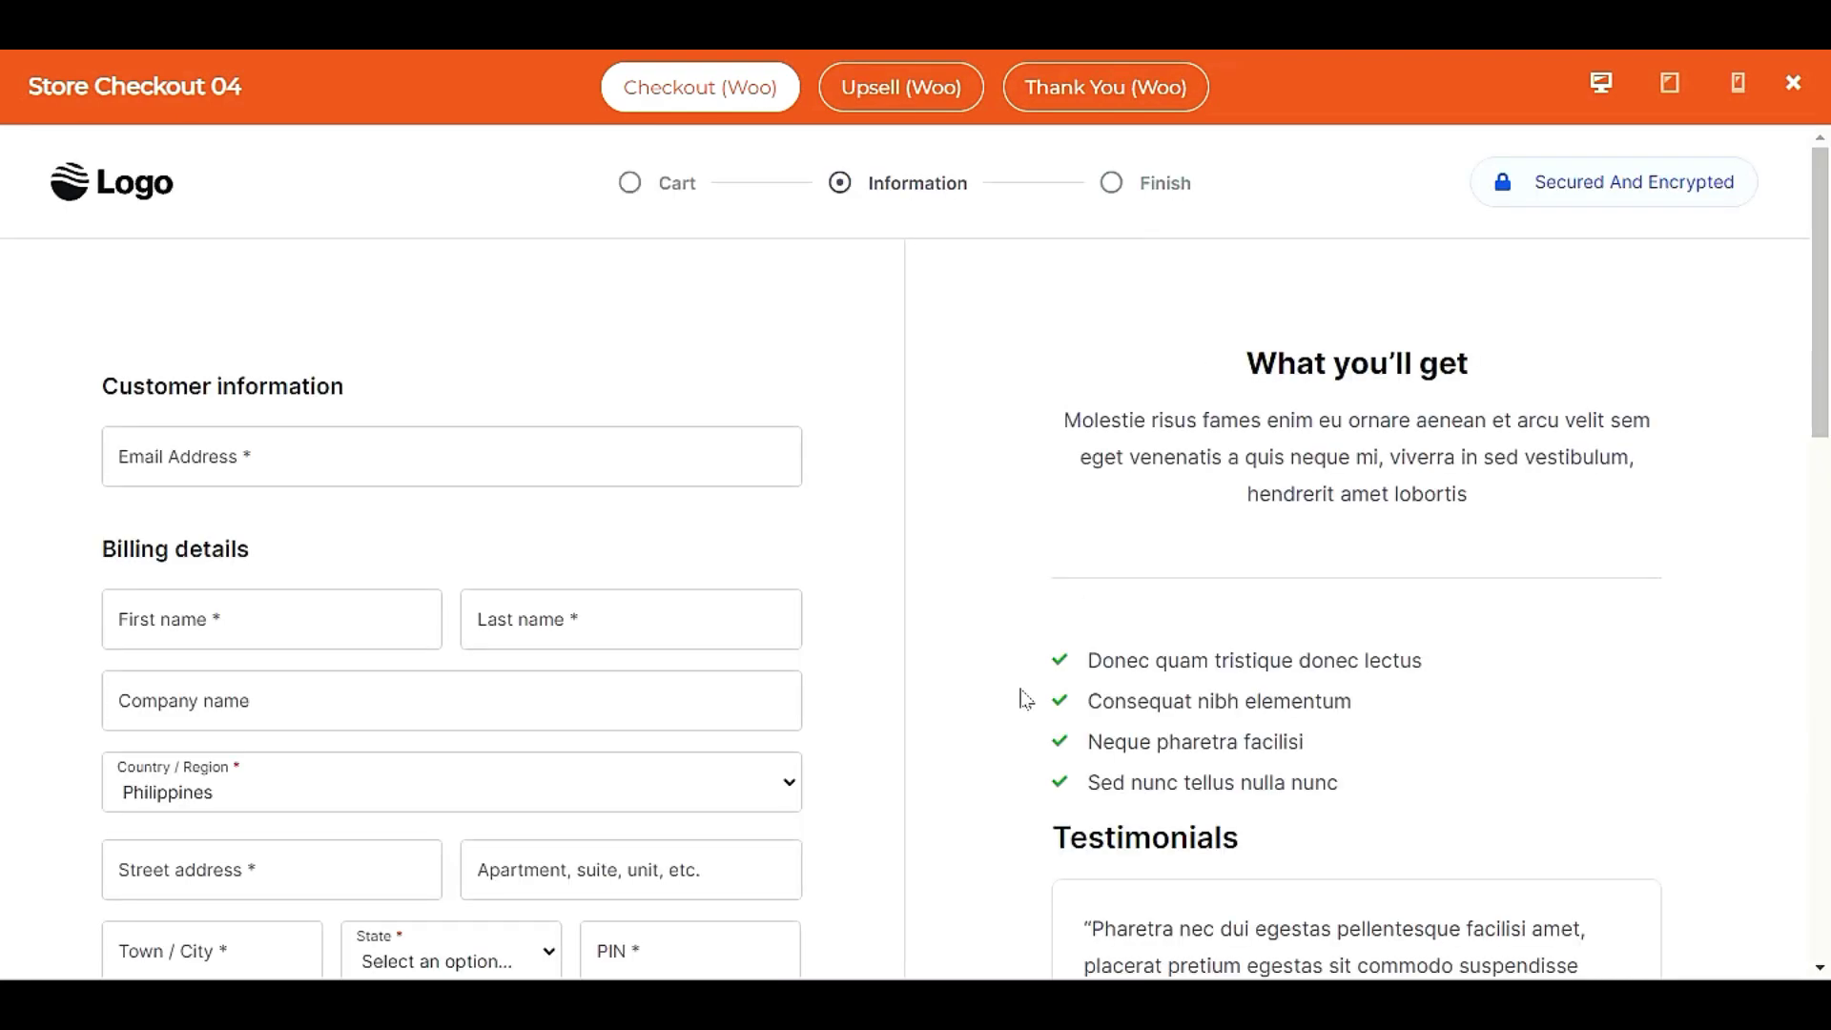
scroll(1023, 698, "down", 6)
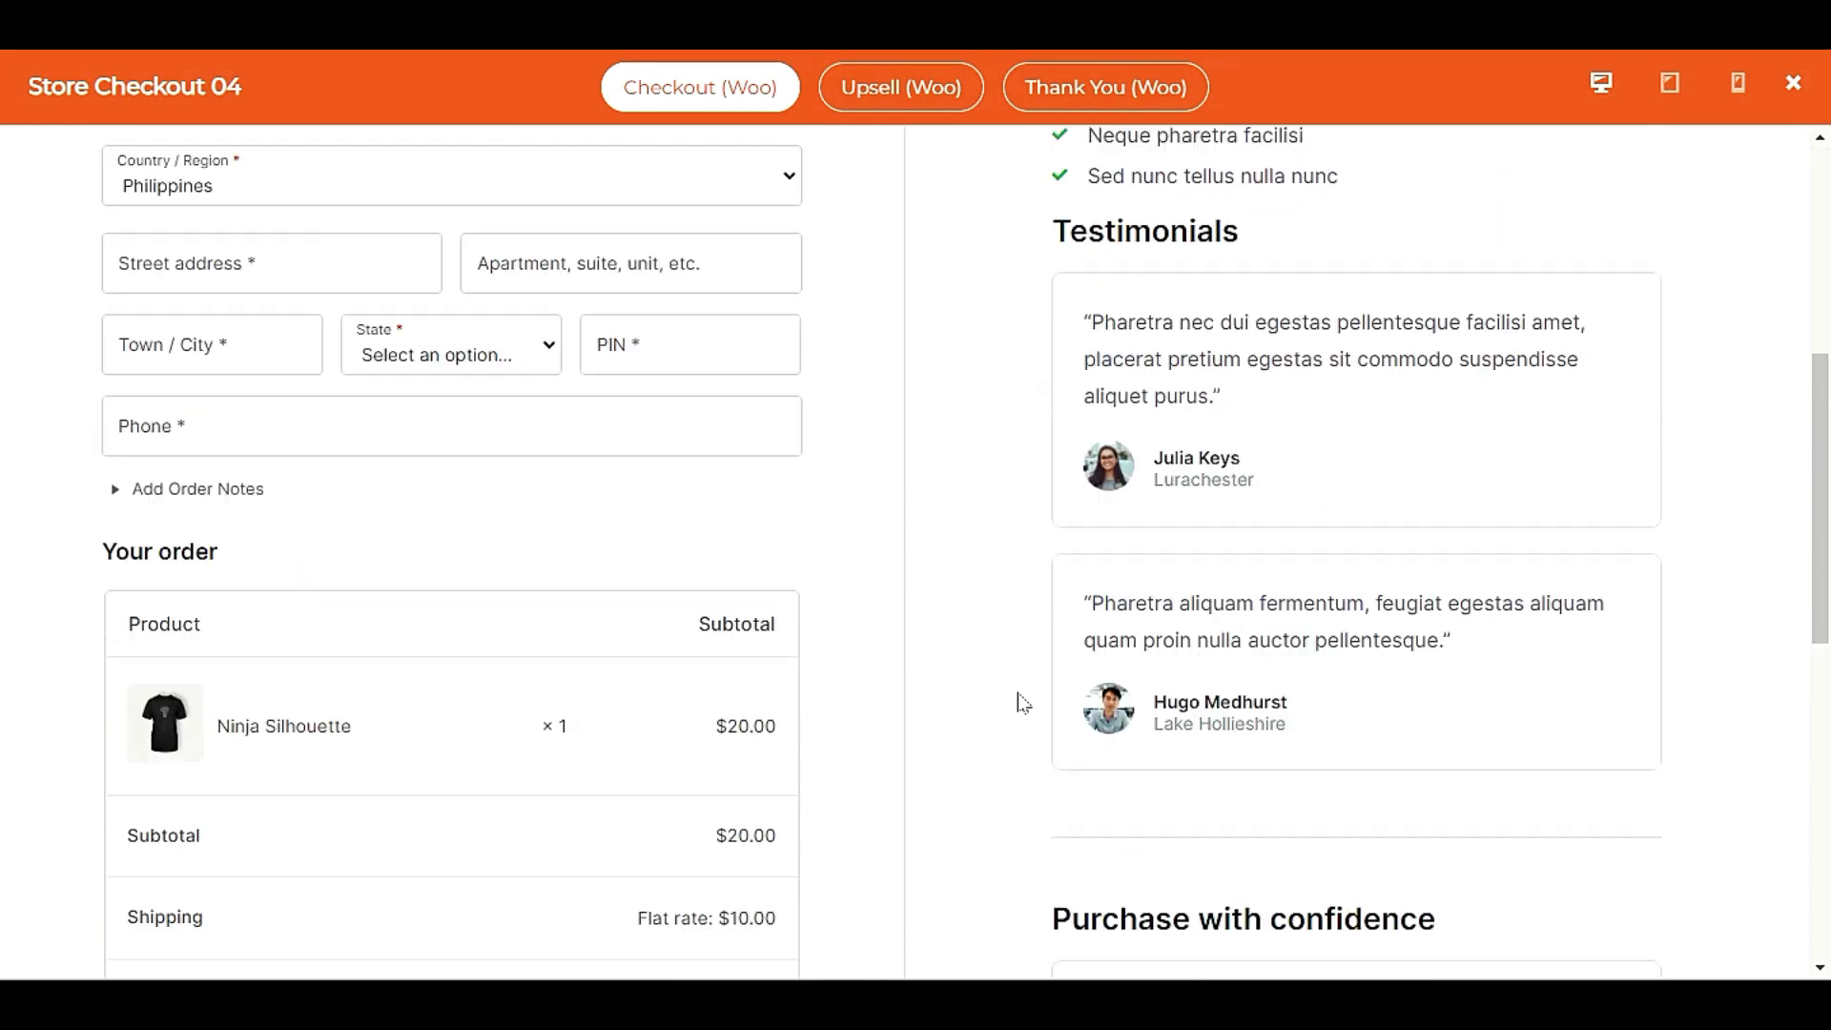
scroll(1023, 703, "up", 4)
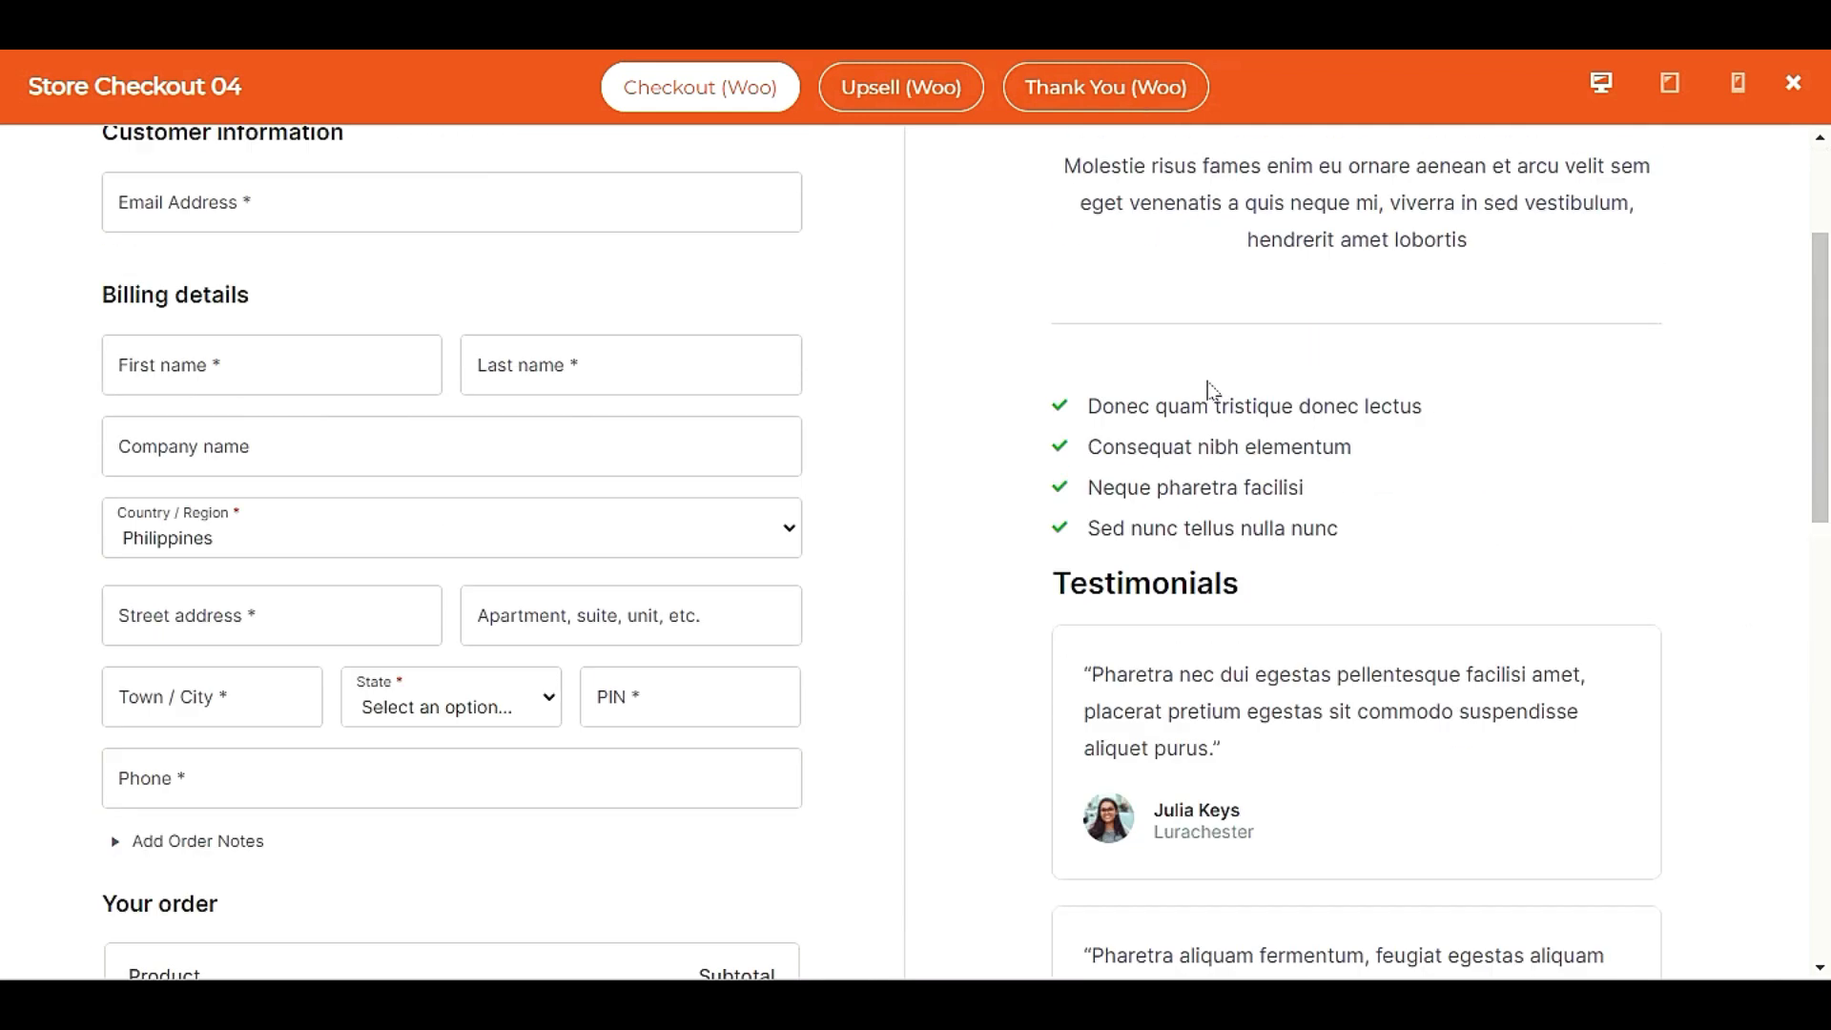
scroll(1209, 387, "down", 8)
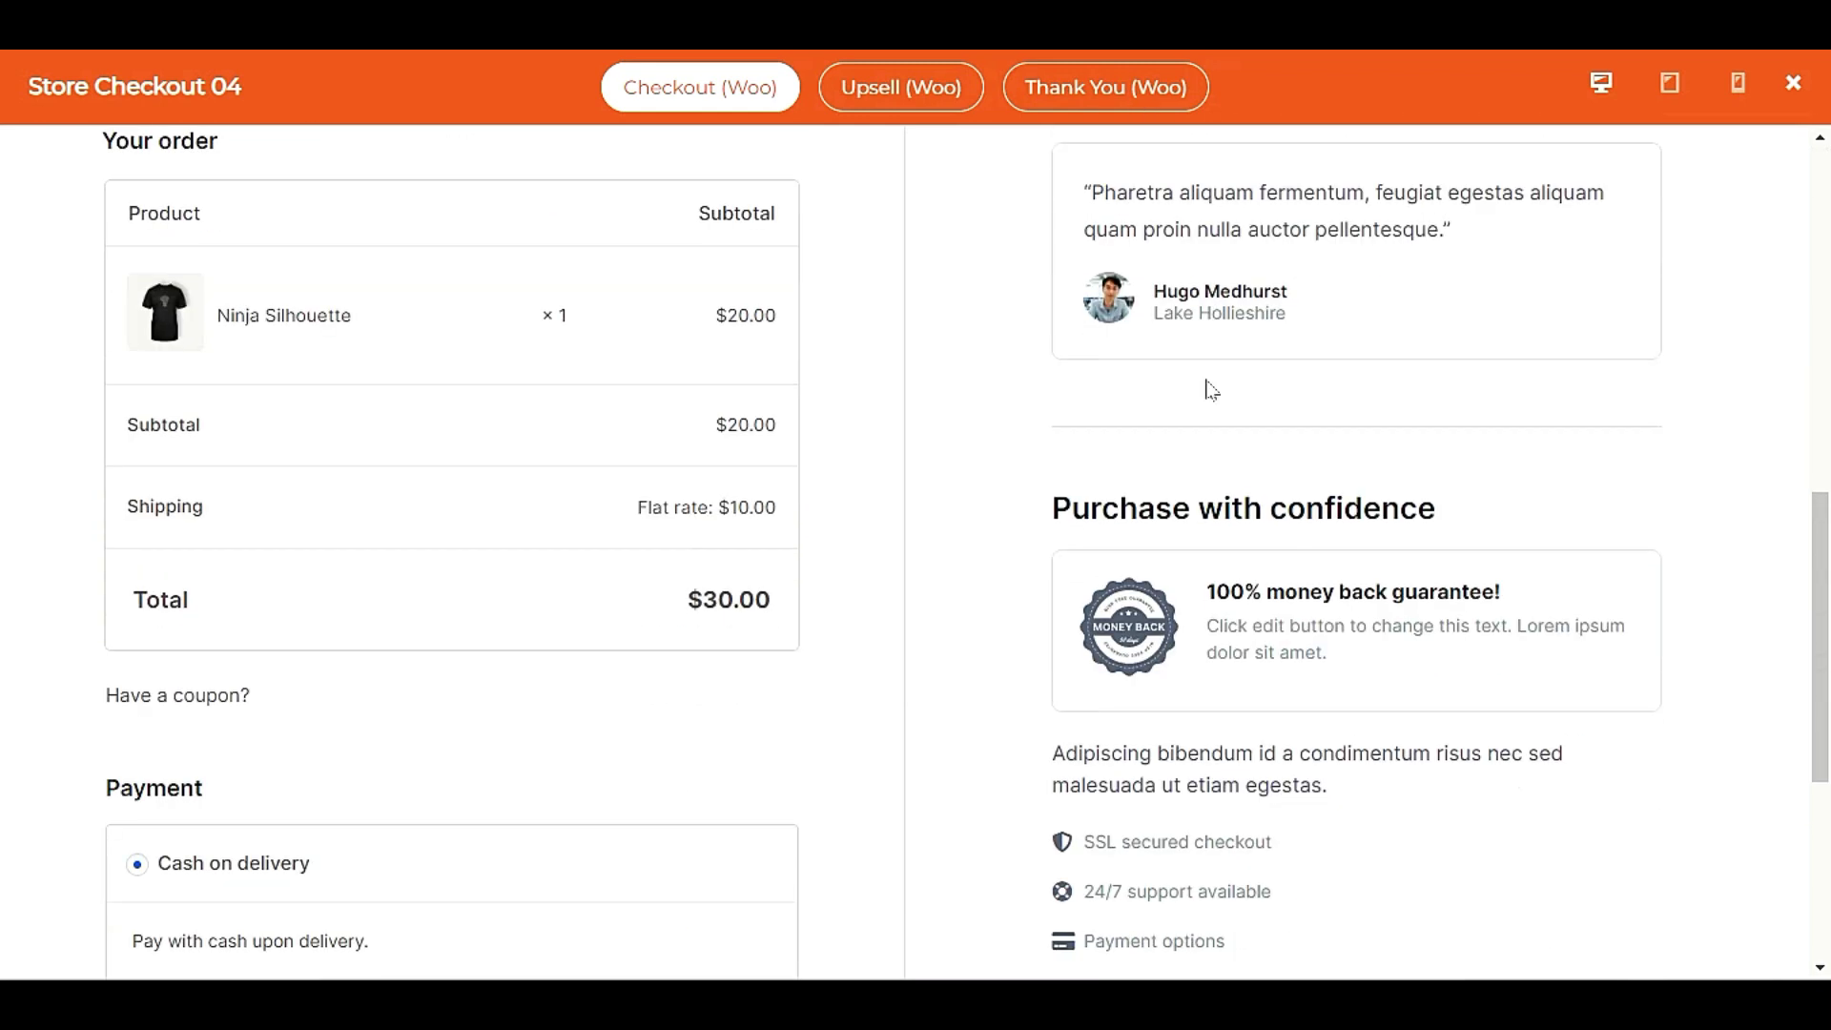
scroll(1209, 388, "down", 4)
scroll(1197, 598, "up", 1)
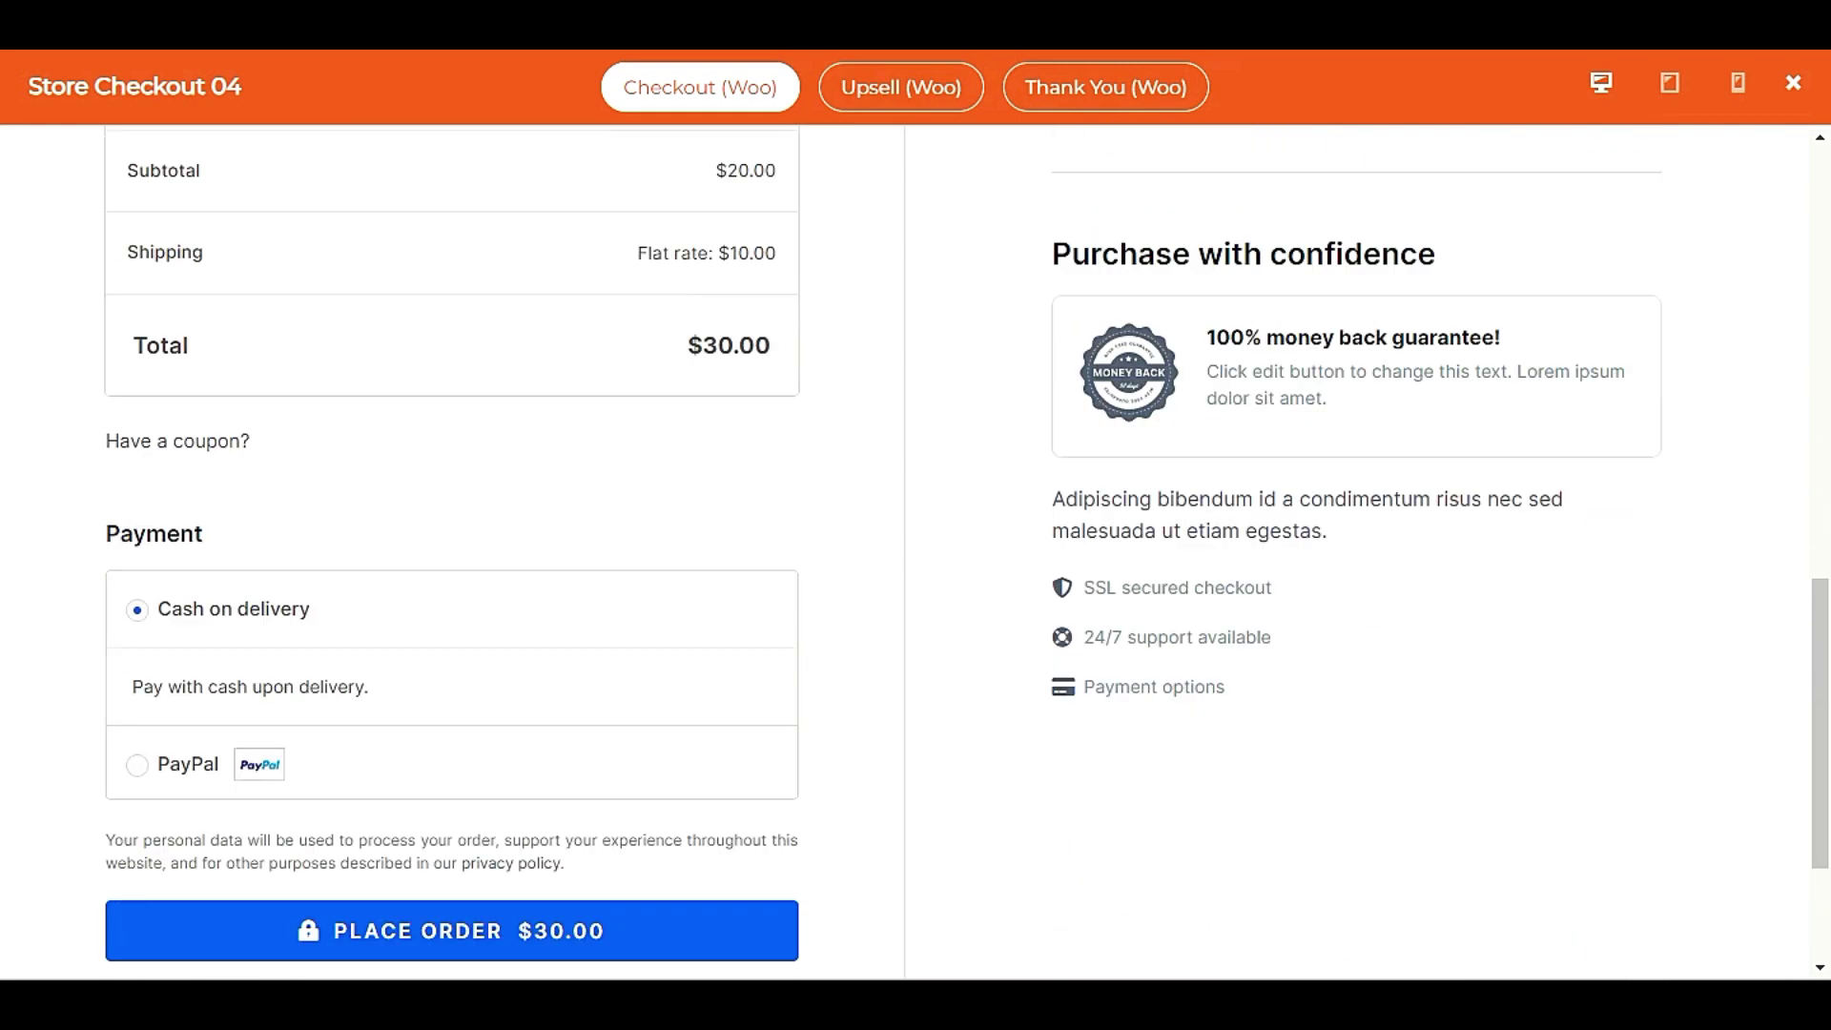
scroll(1336, 674, "up", 13)
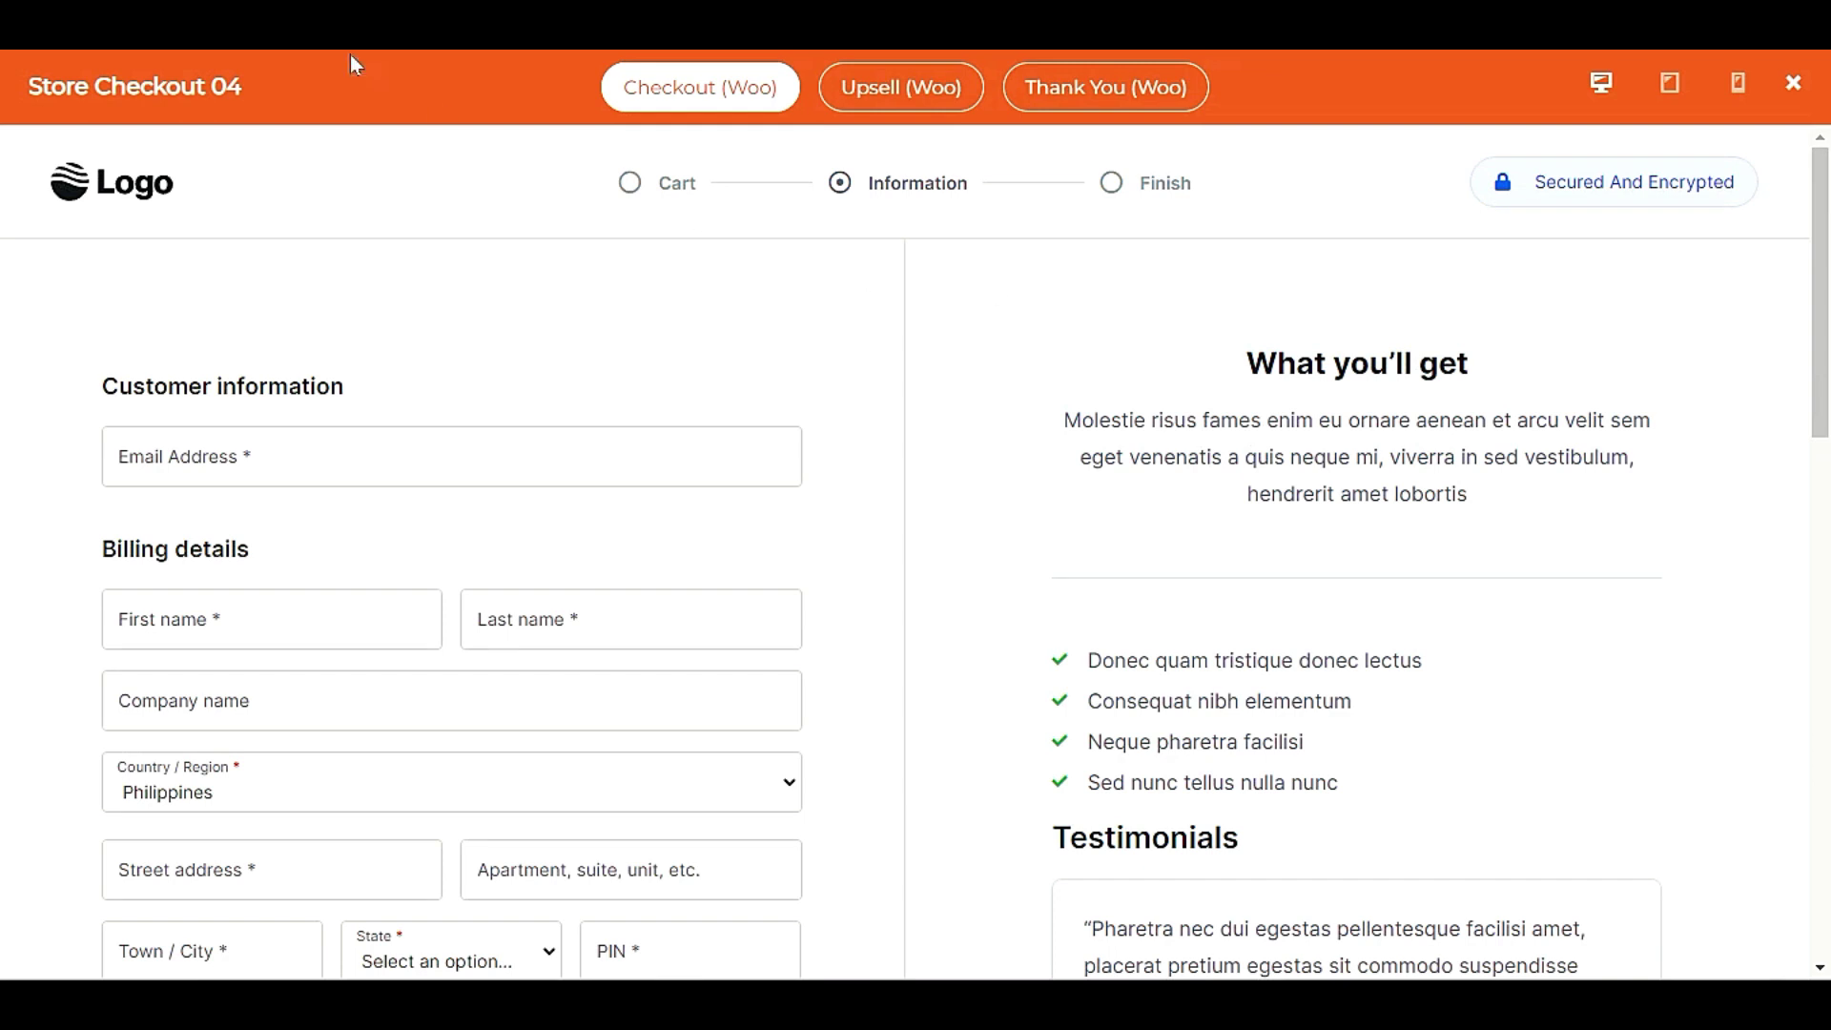
key("Escape")
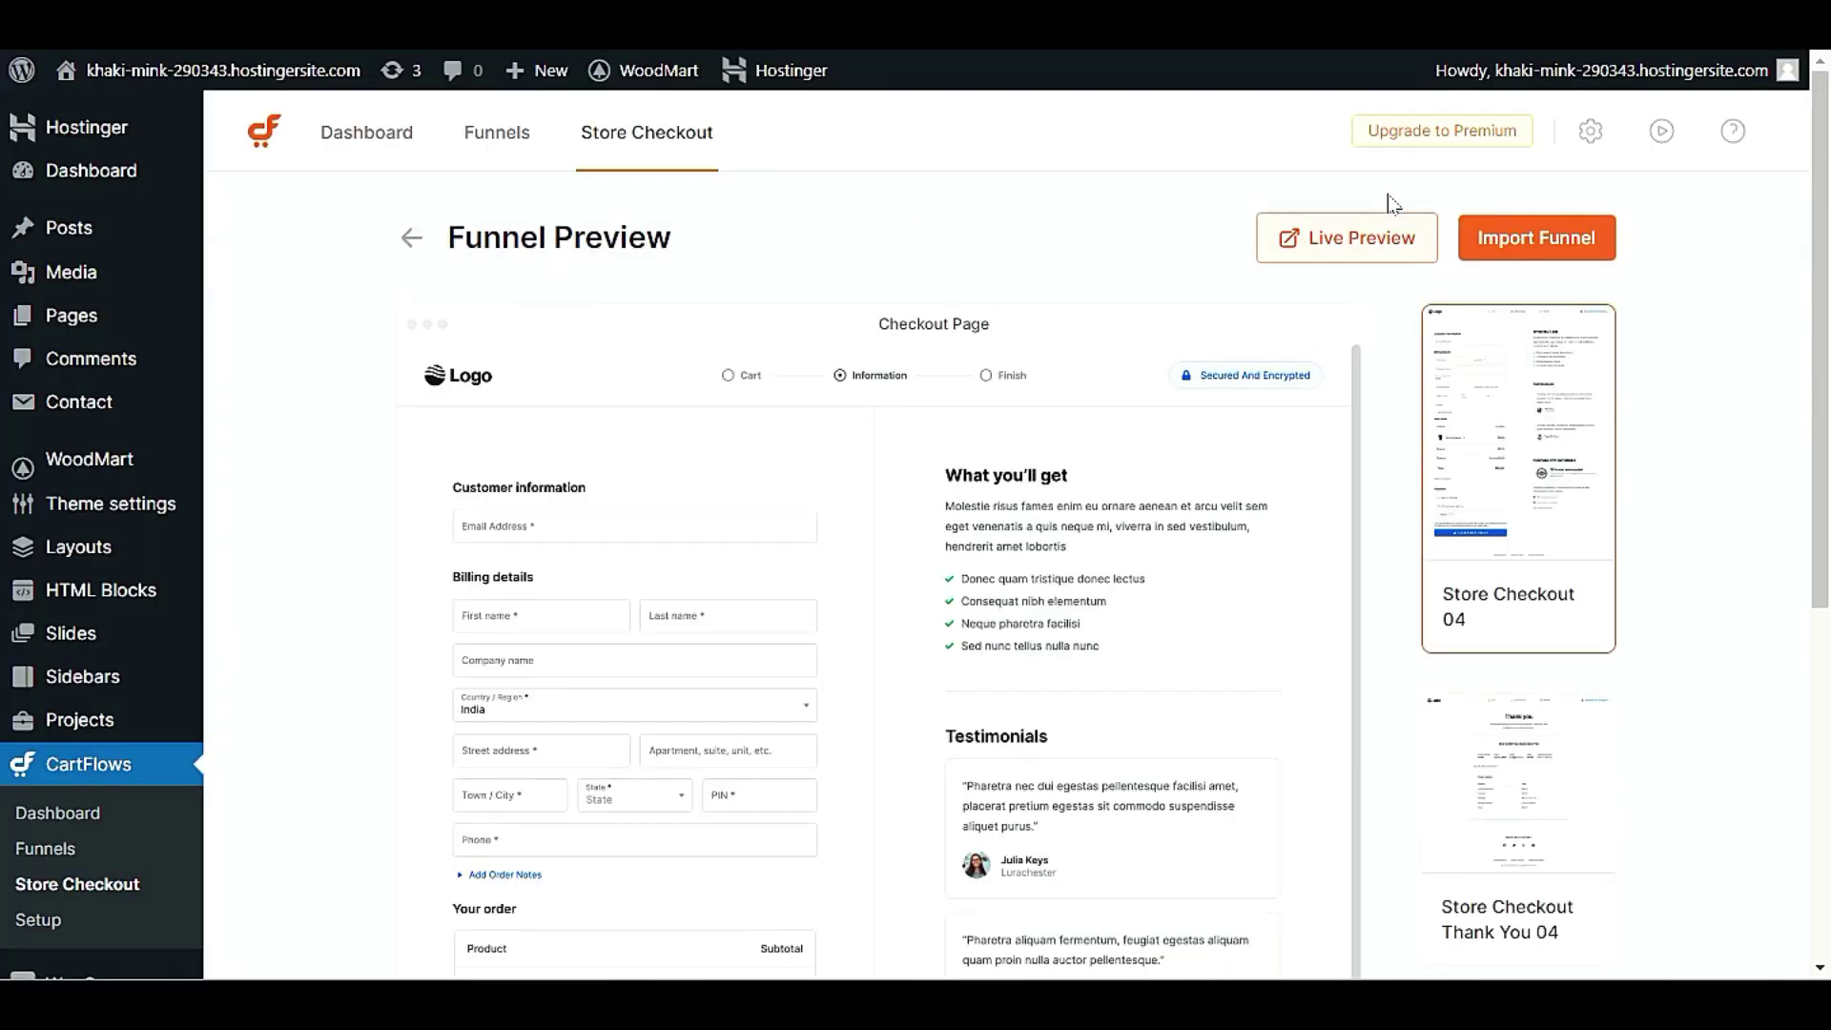
- Import the Store Checkout 04 funnel and open the general settings of its Checkout step
left_click(1558, 237)
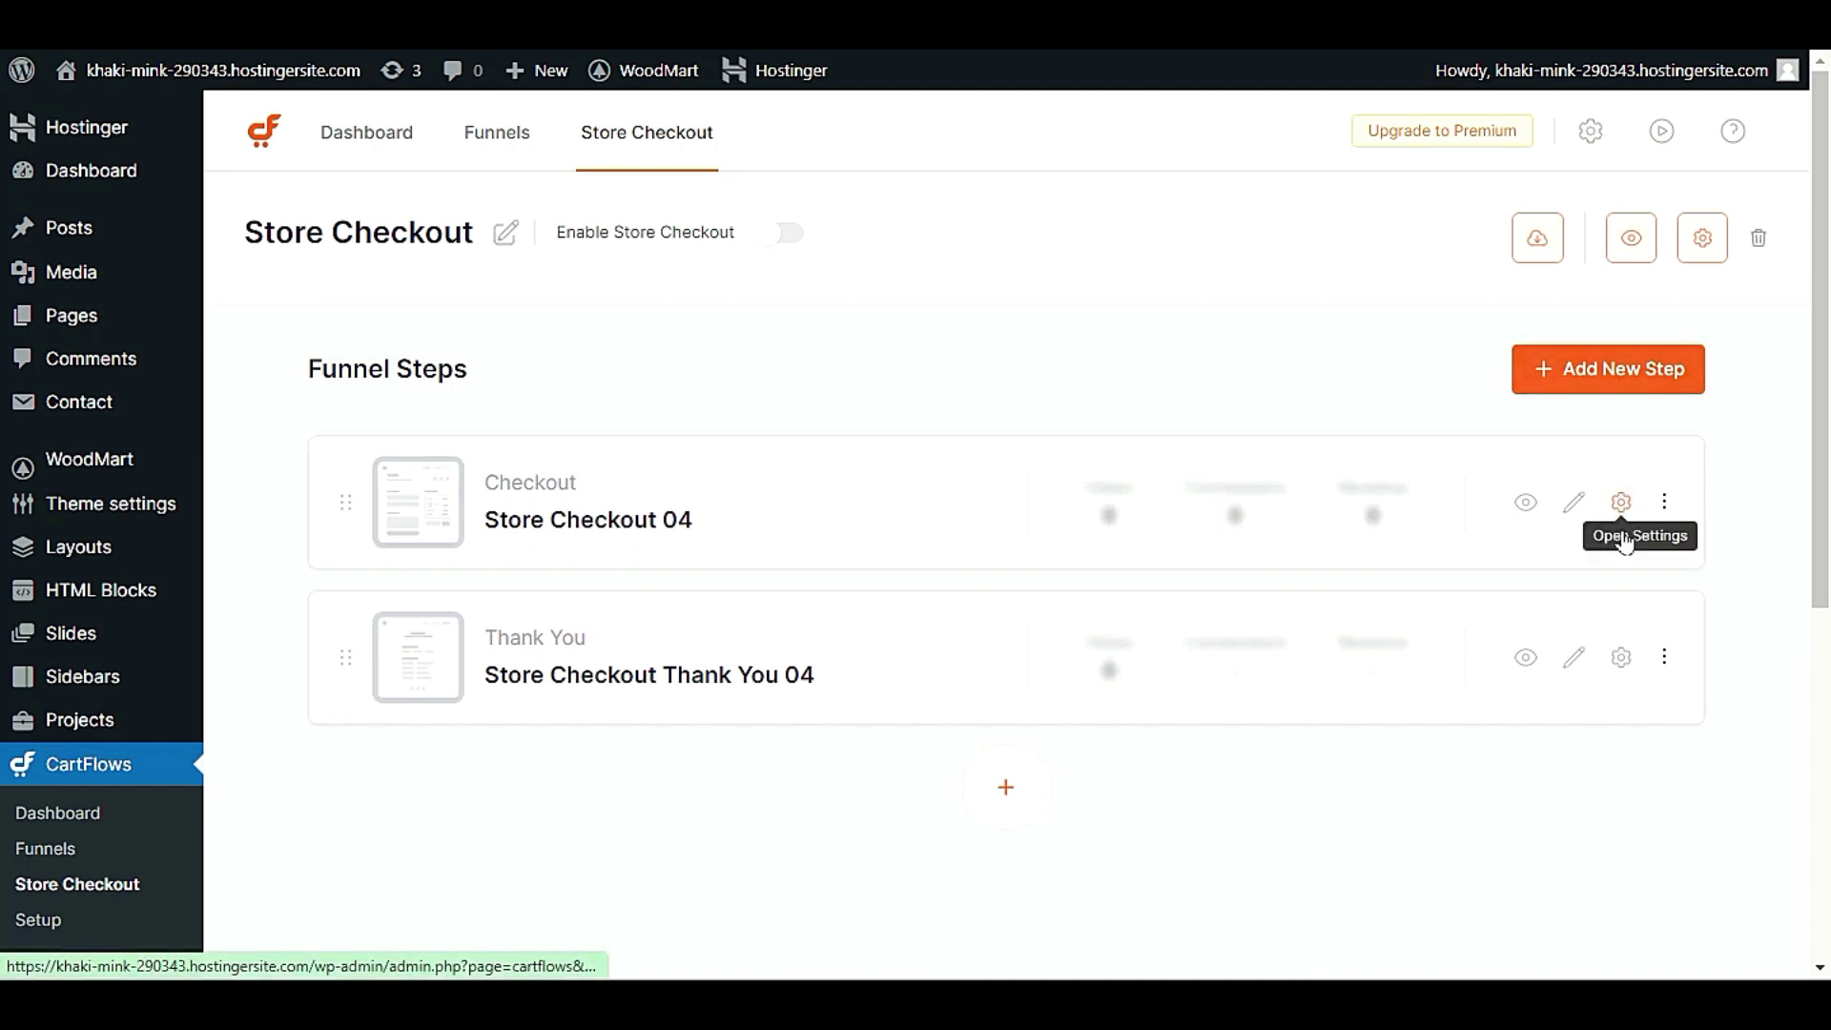
left_click(1623, 505)
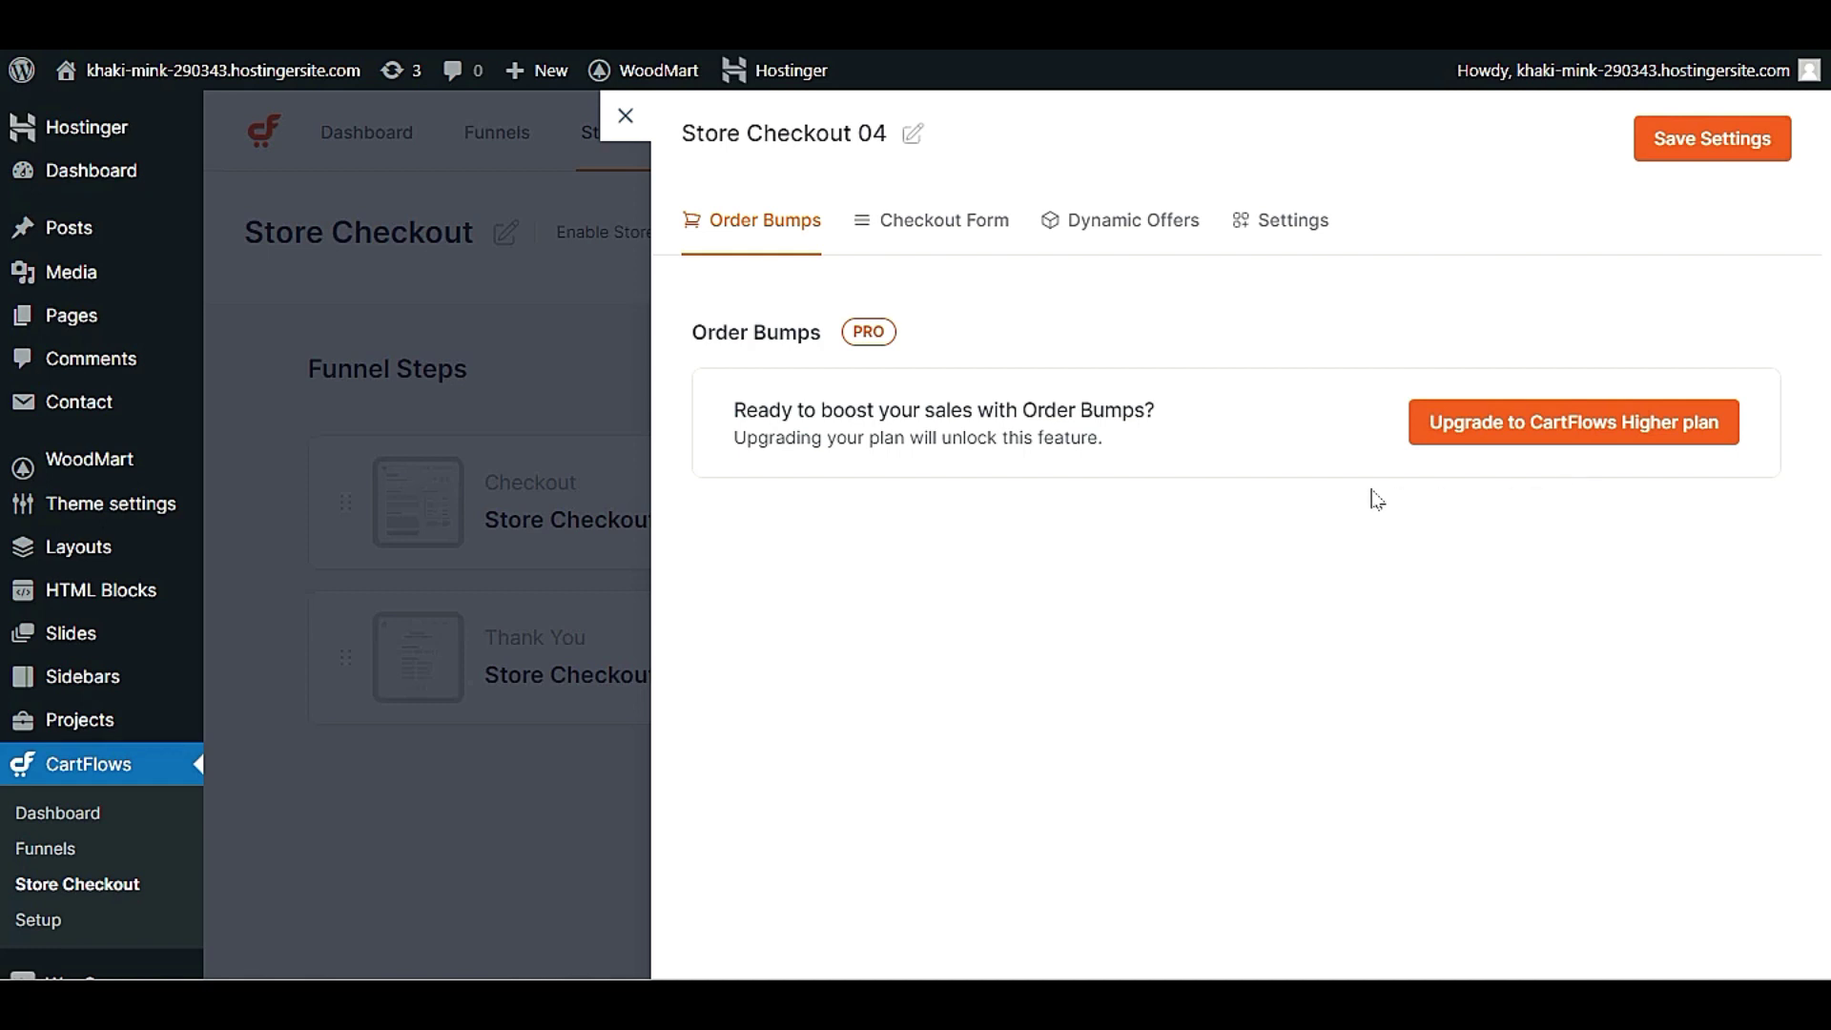
left_click(1302, 243)
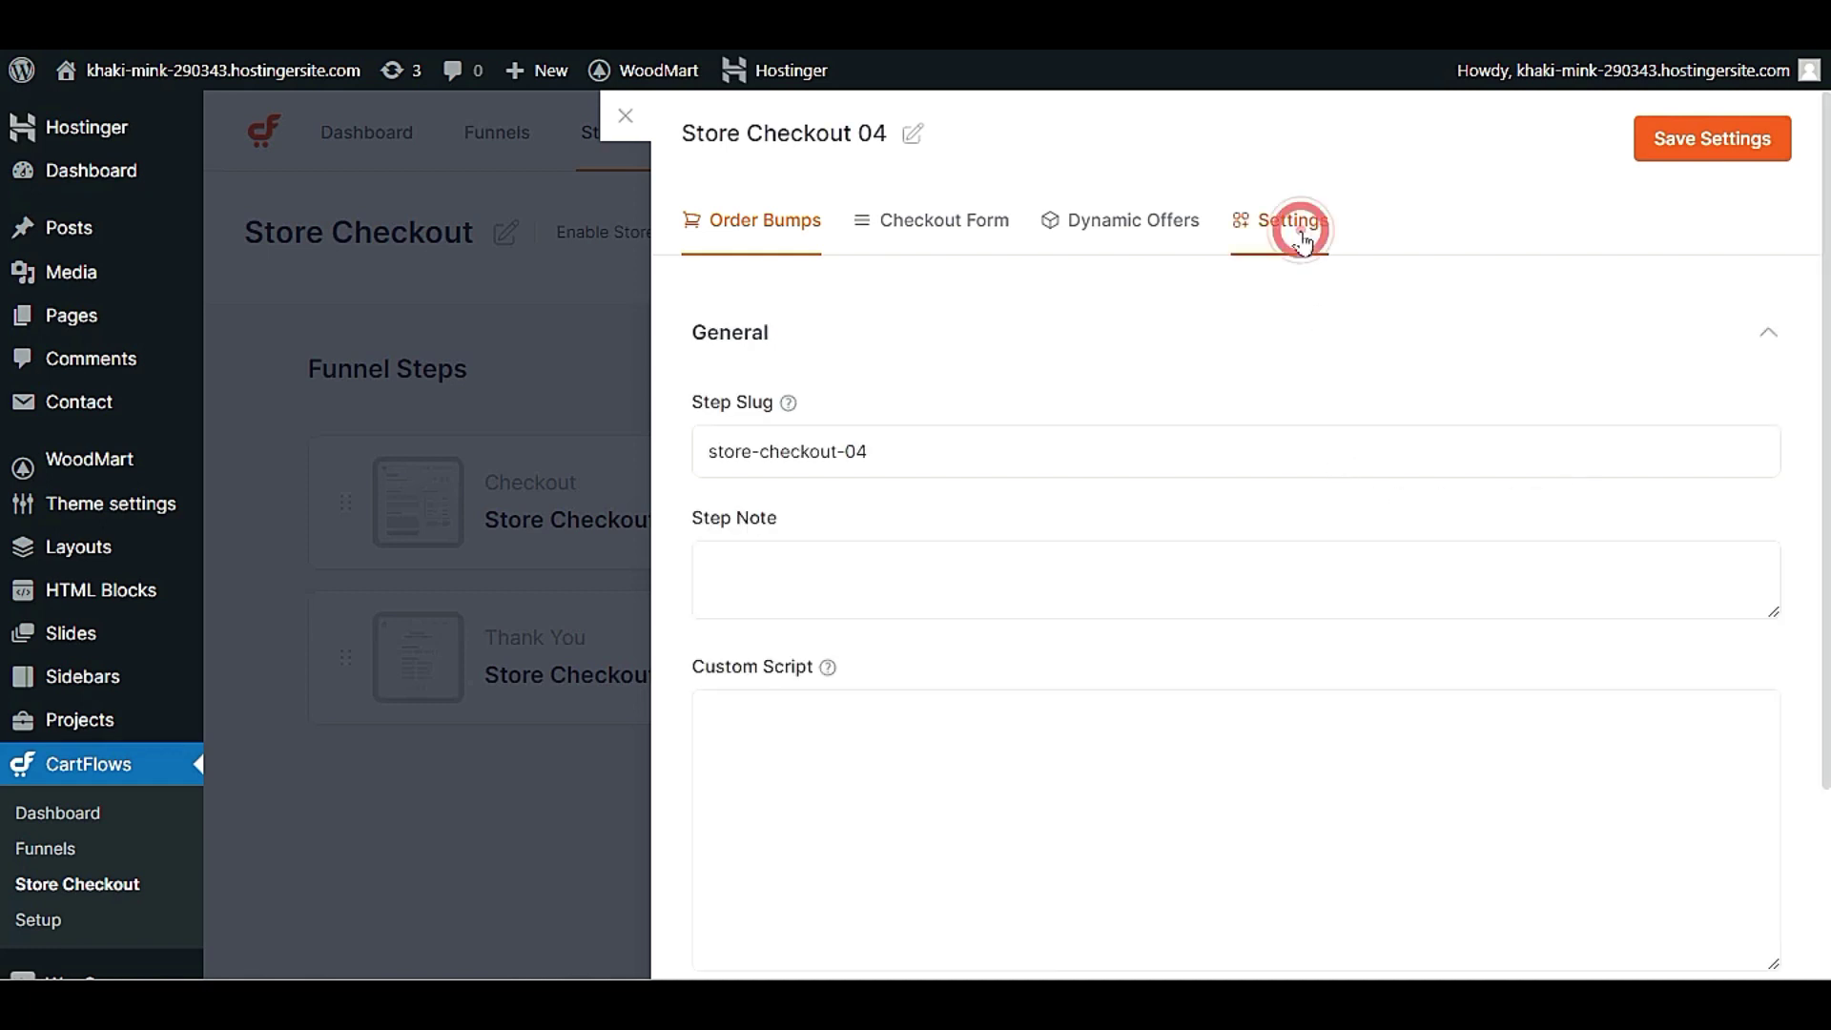
- Open the checkout form settings and compare them with the Store Checkout 04 preview, expanding the coupon field under the order summary
left_click(911, 226)
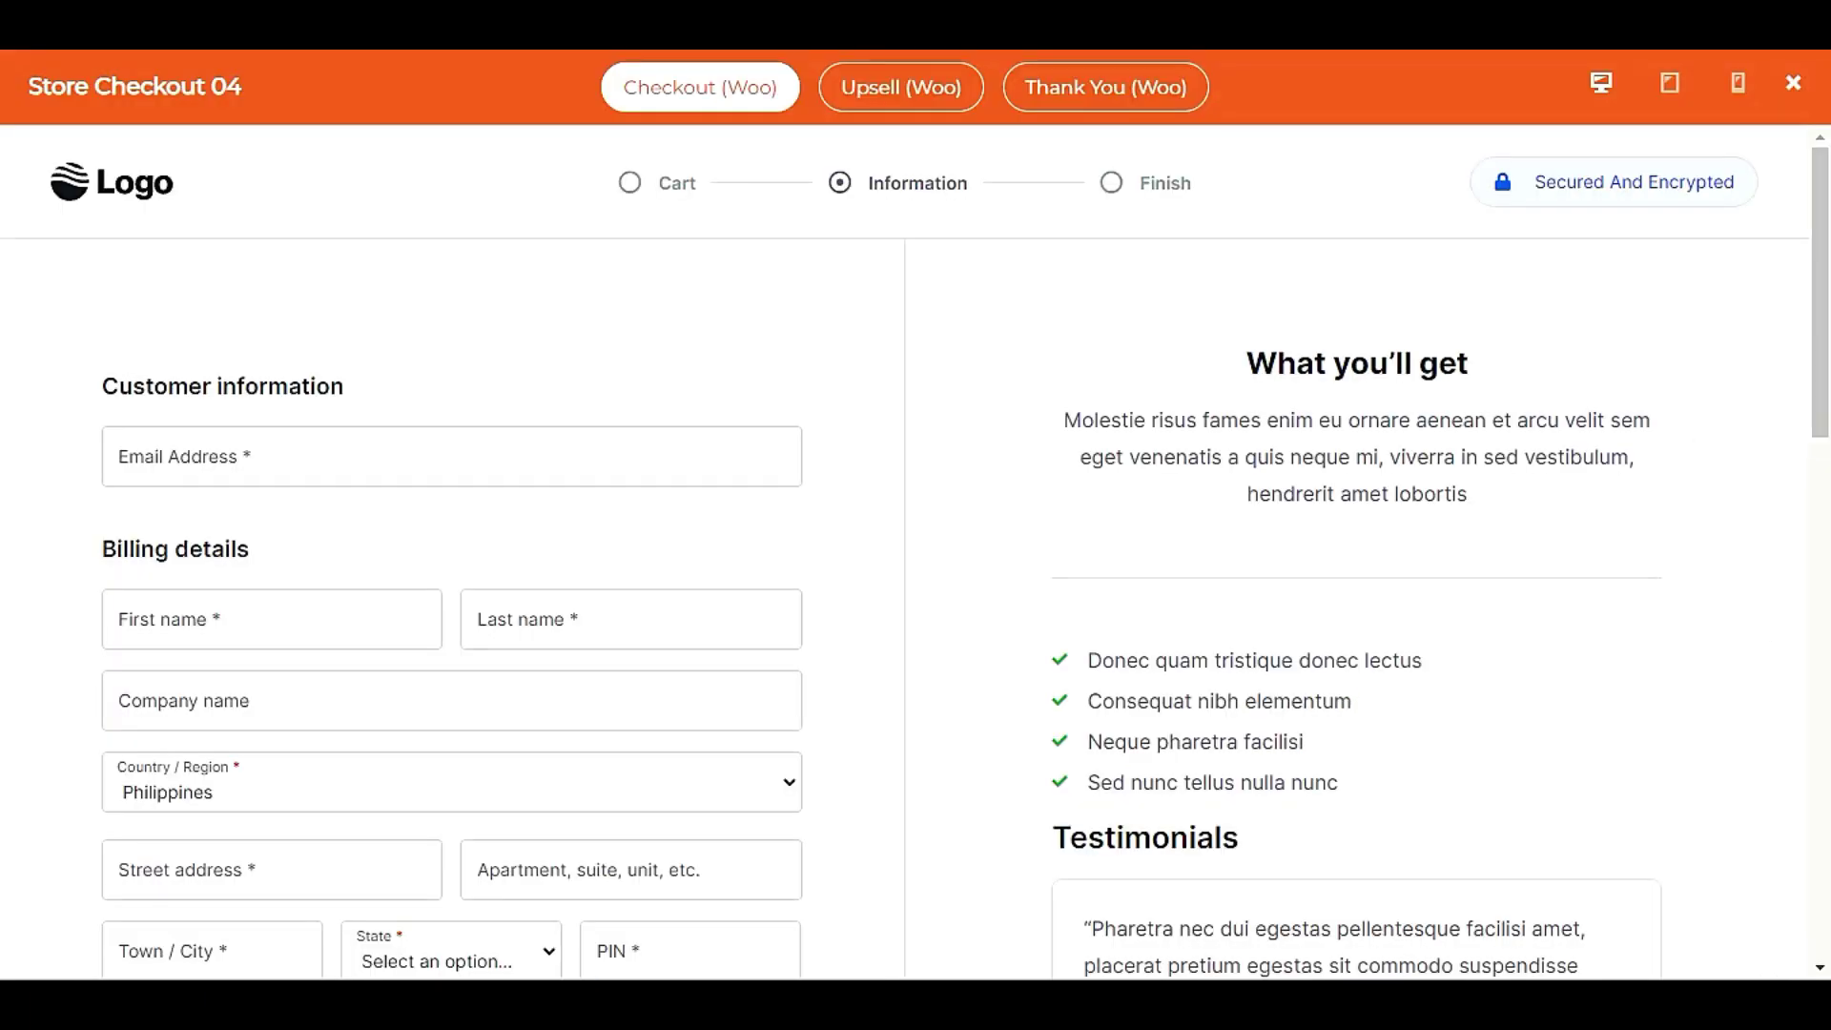
scroll(768, 641, "down", 15)
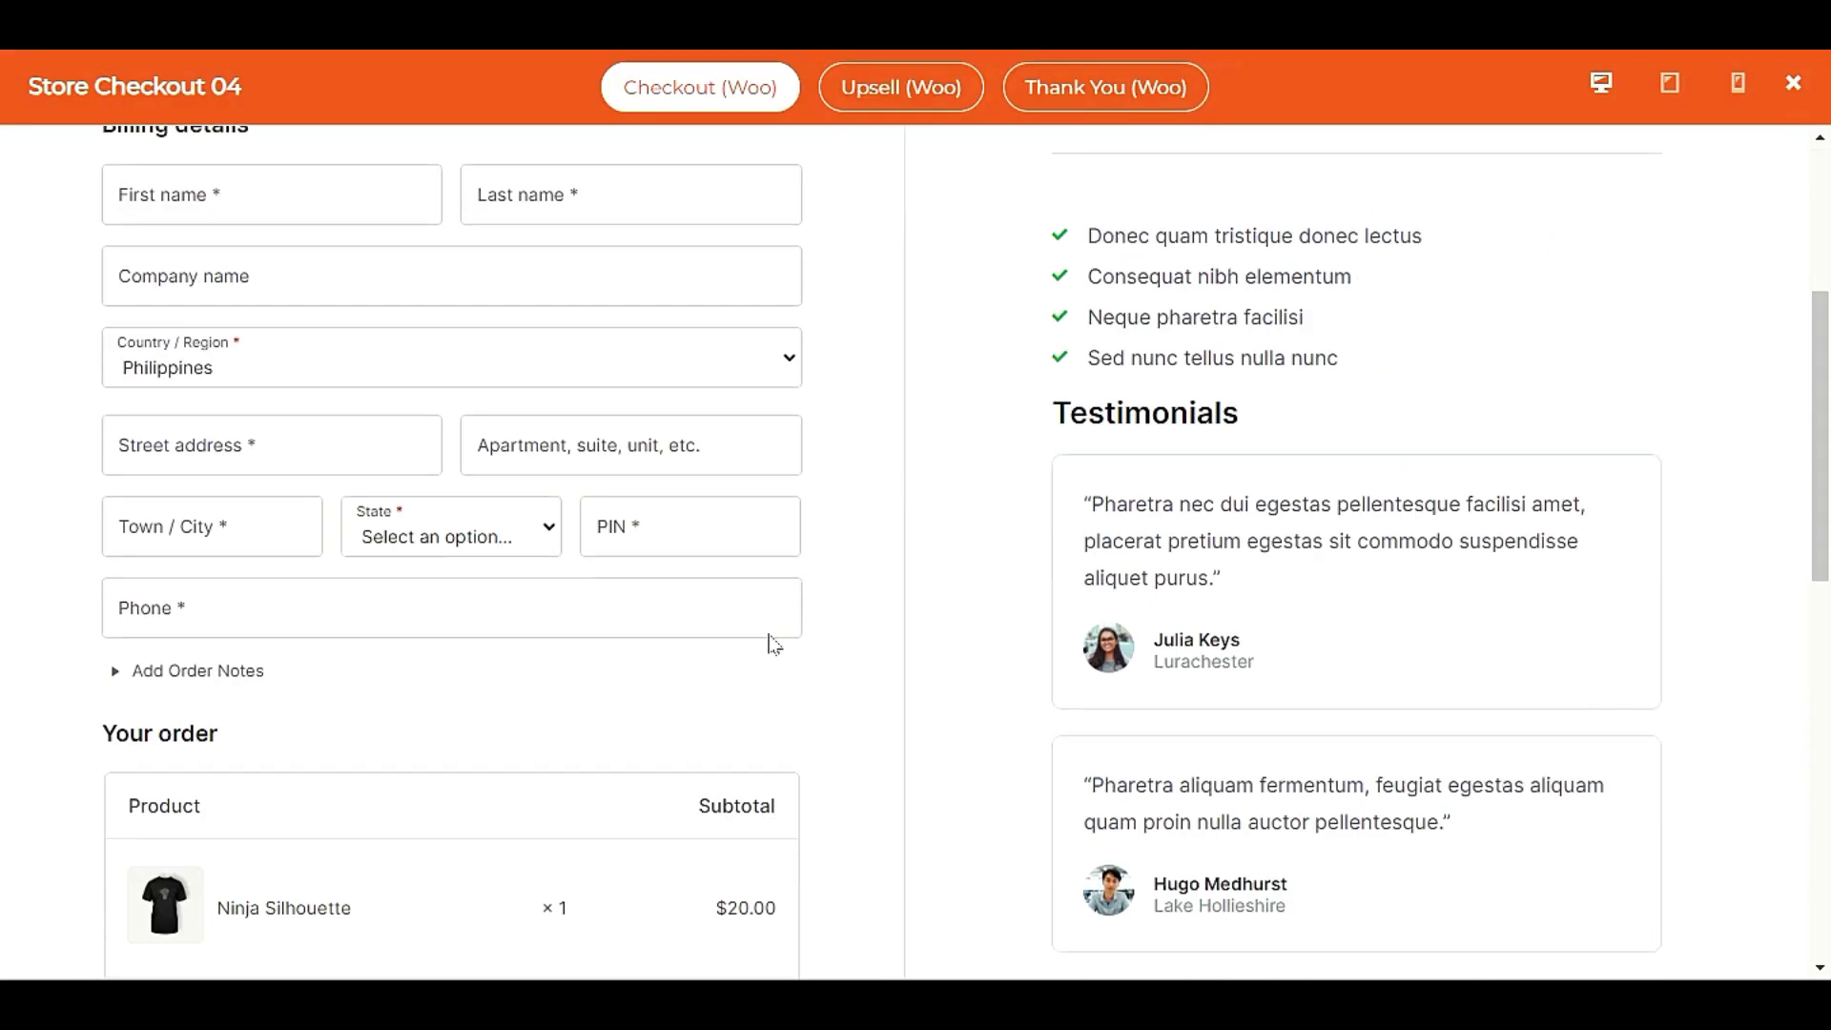
scroll(724, 656, "up", 5)
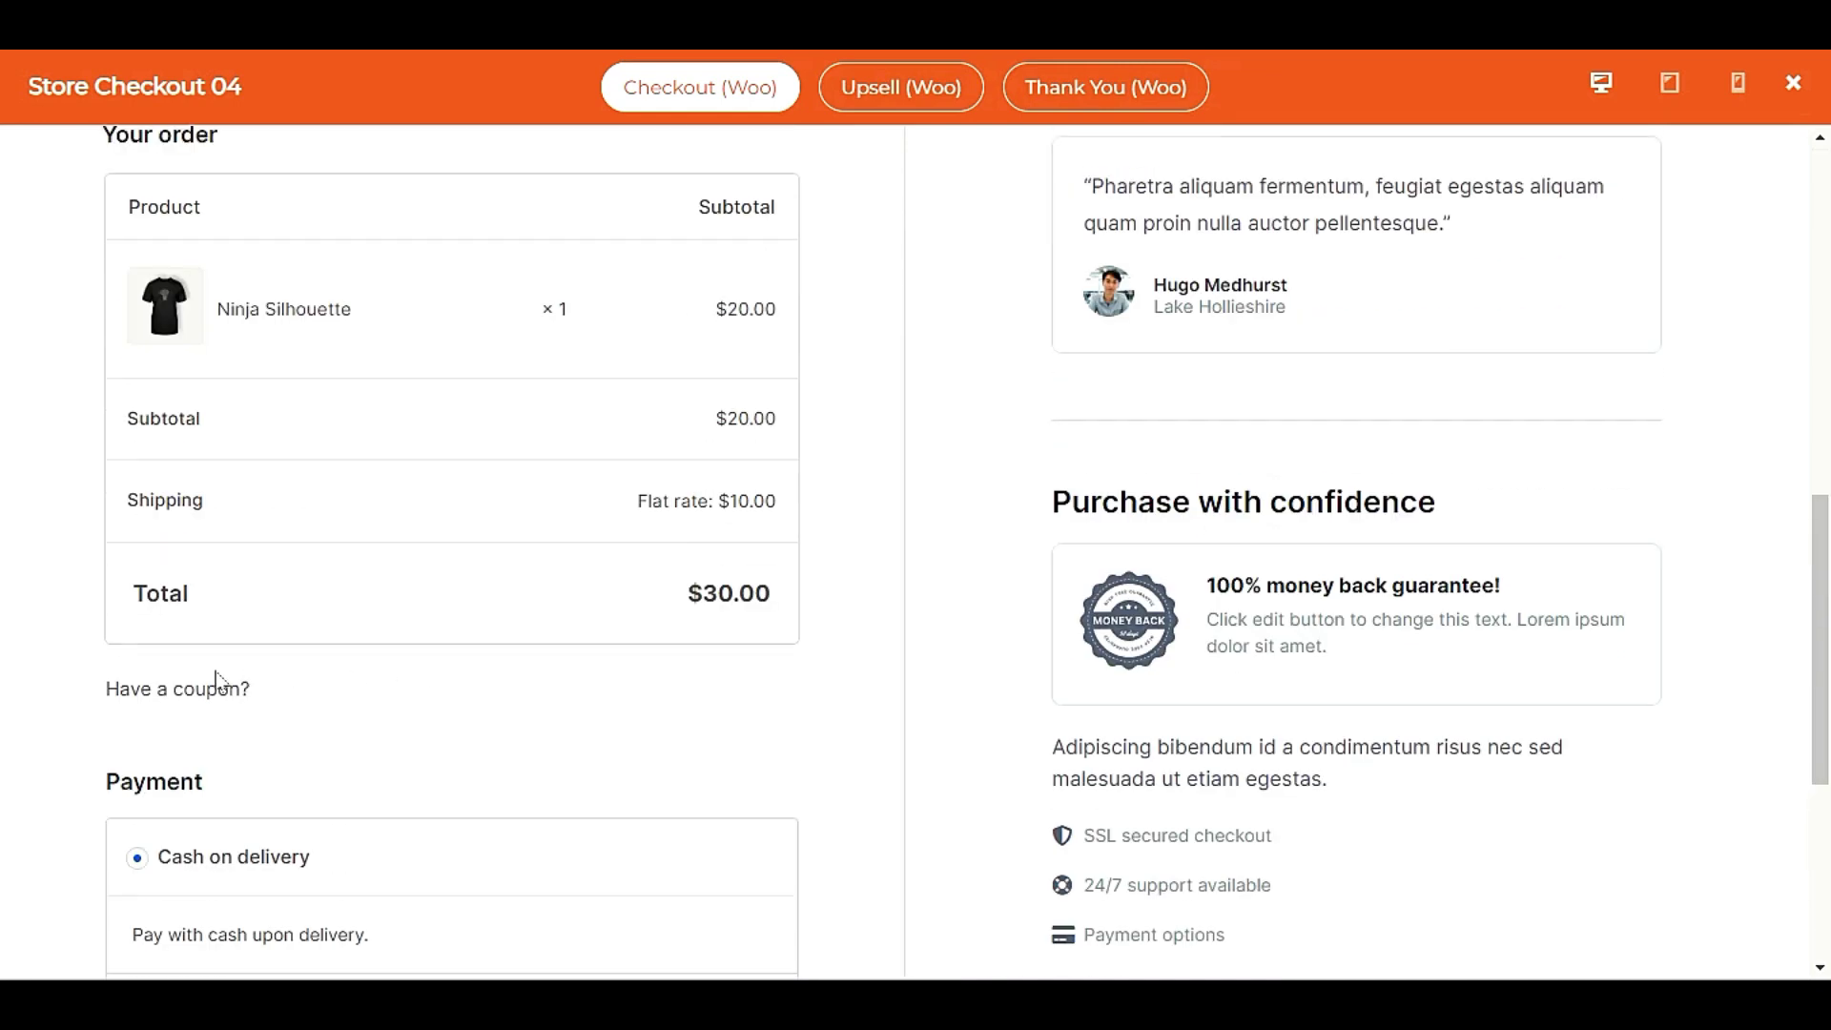
left_click(196, 696)
left_click(415, 707)
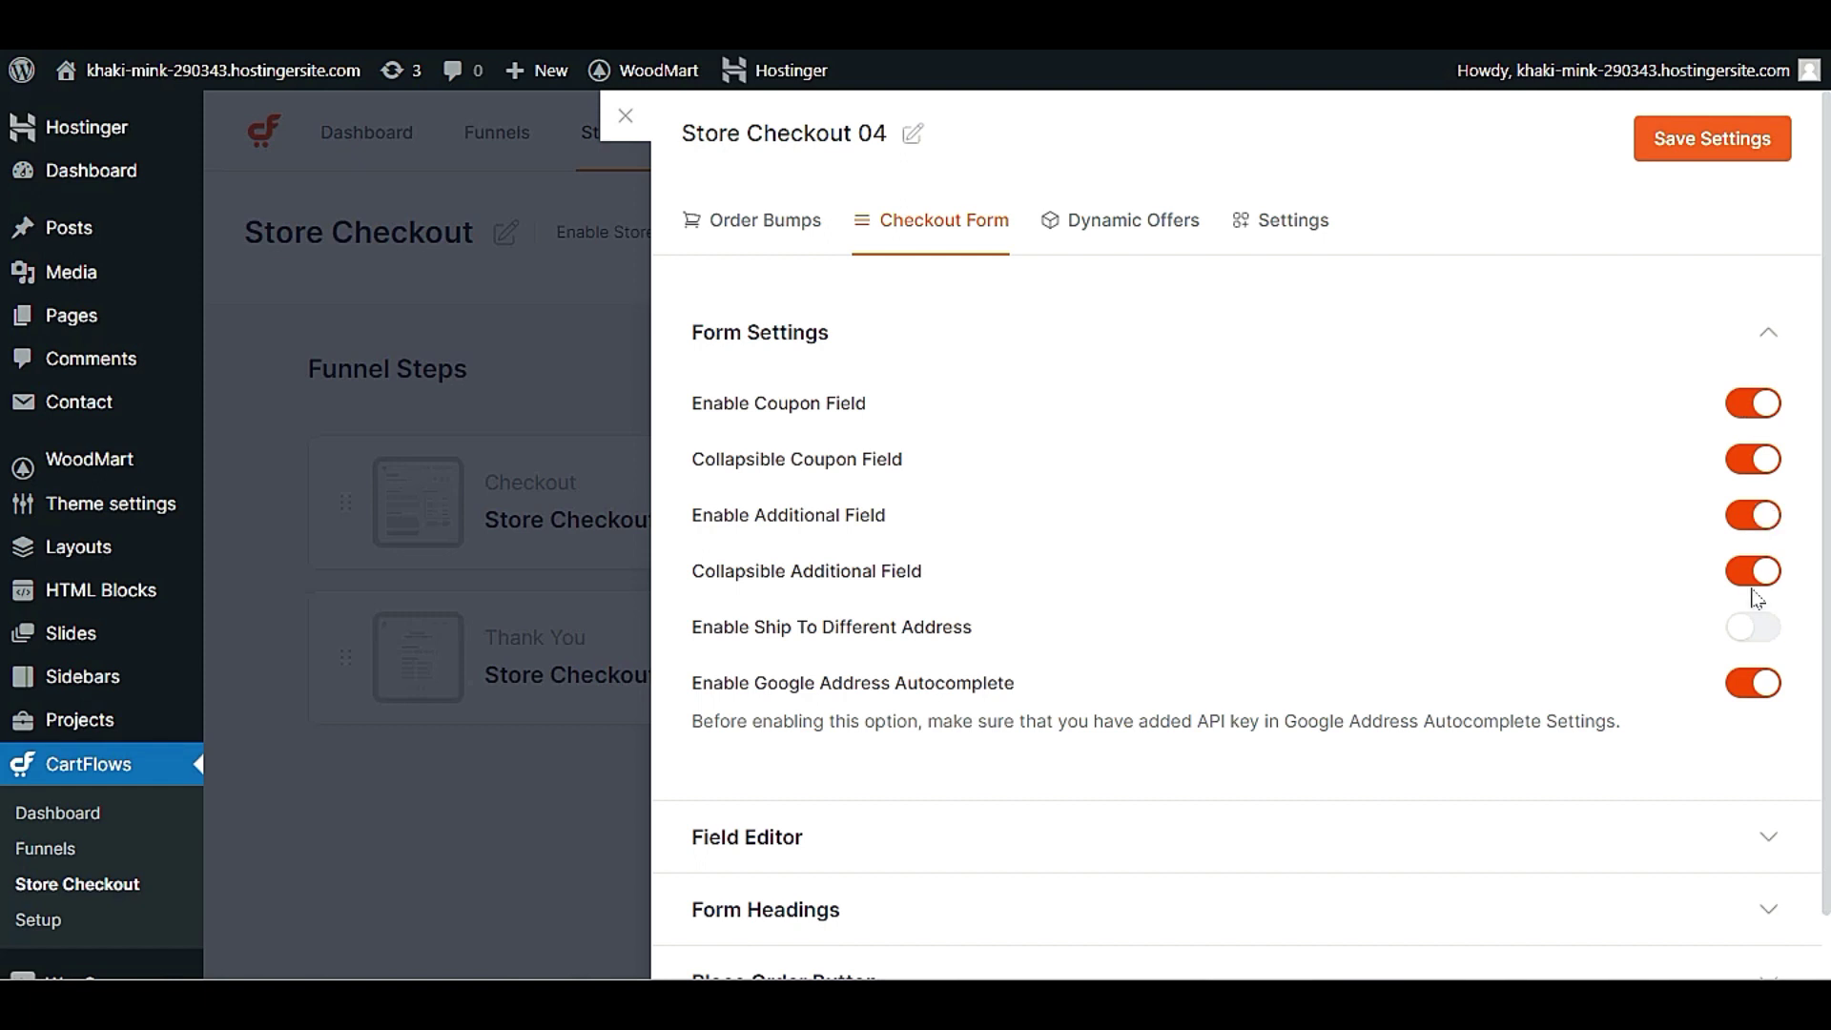
- Expand the Field Editor of the checkout form and bring up its list of billing fields
scroll(1711, 643, "down", 1)
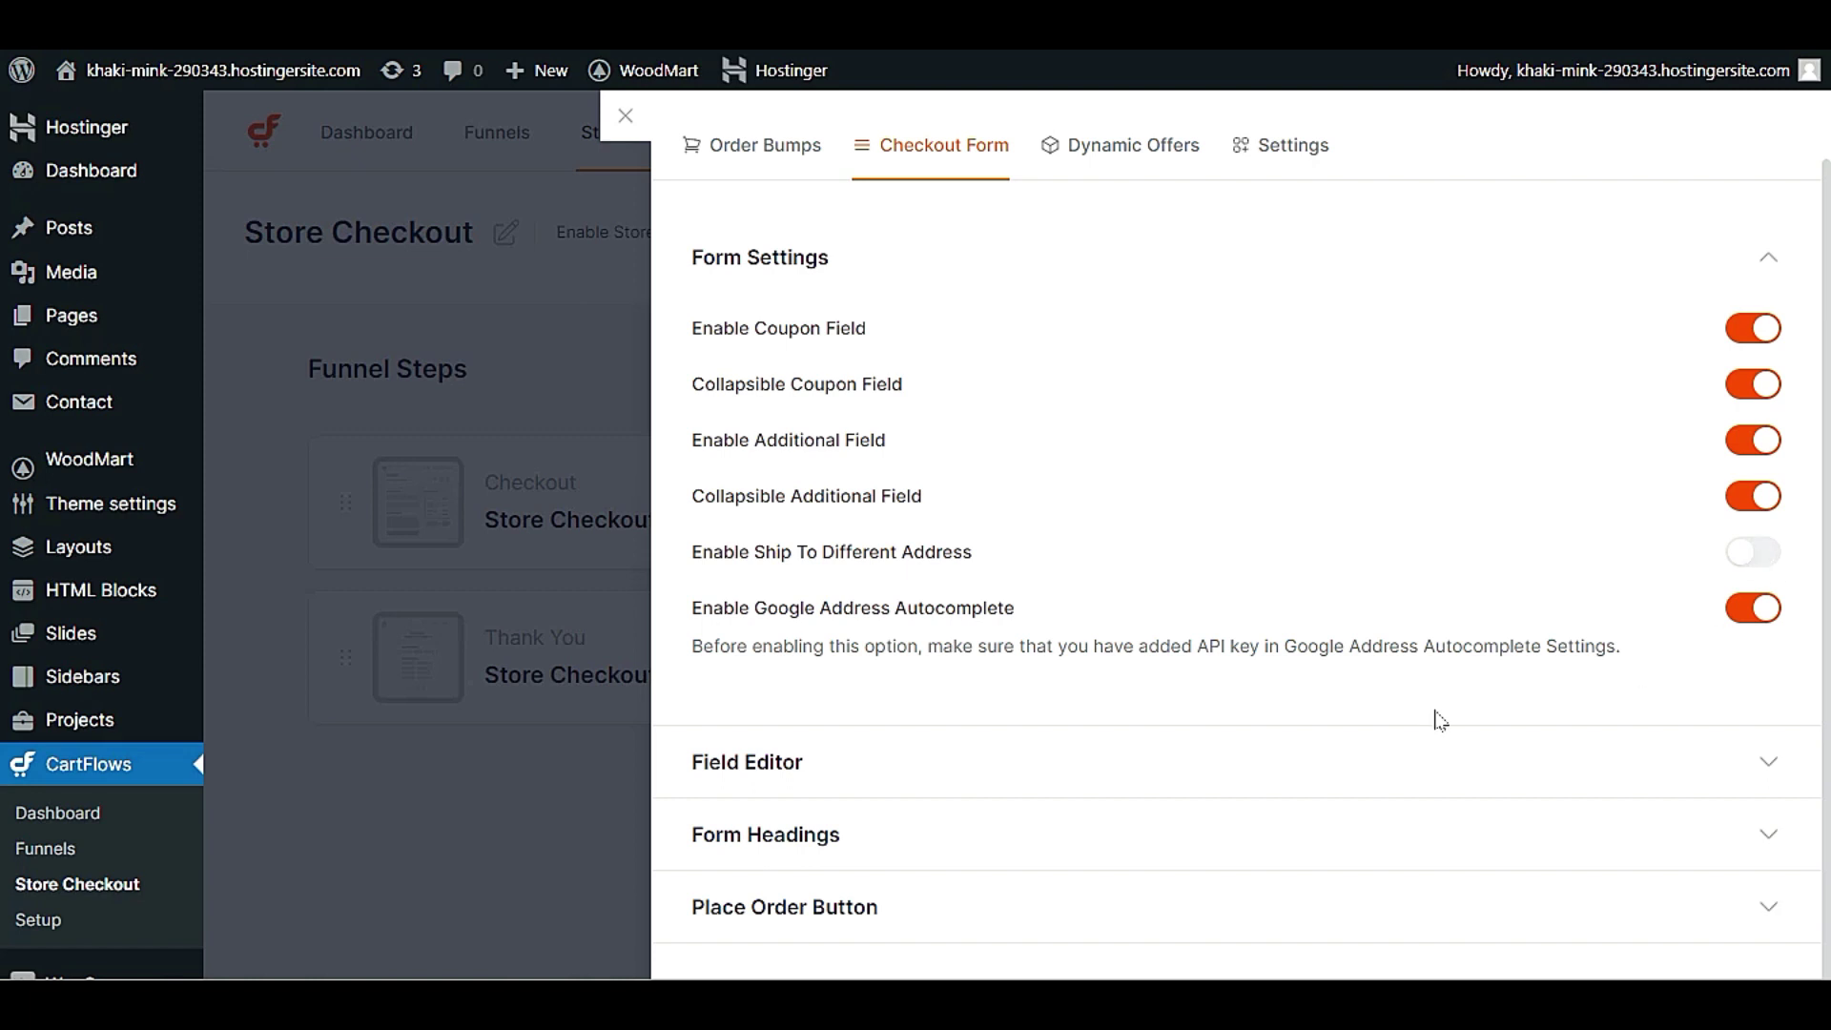
left_click(837, 762)
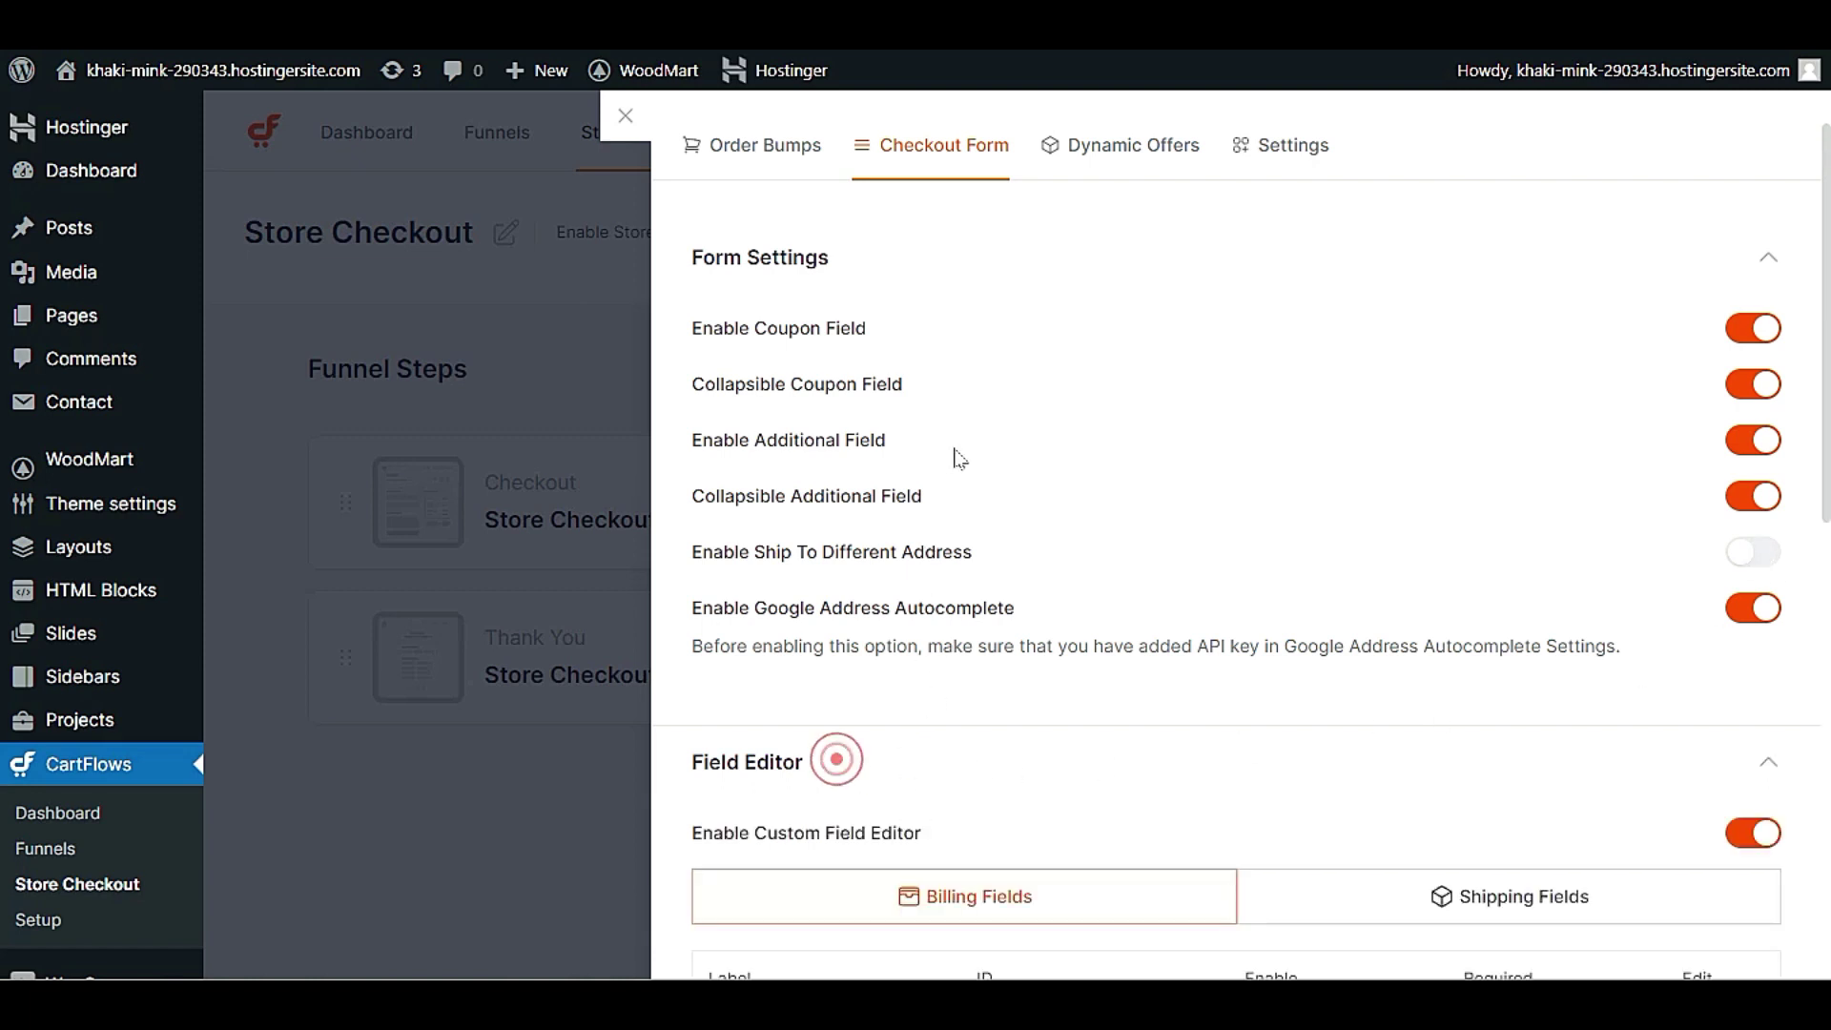
scroll(958, 458, "down", 6)
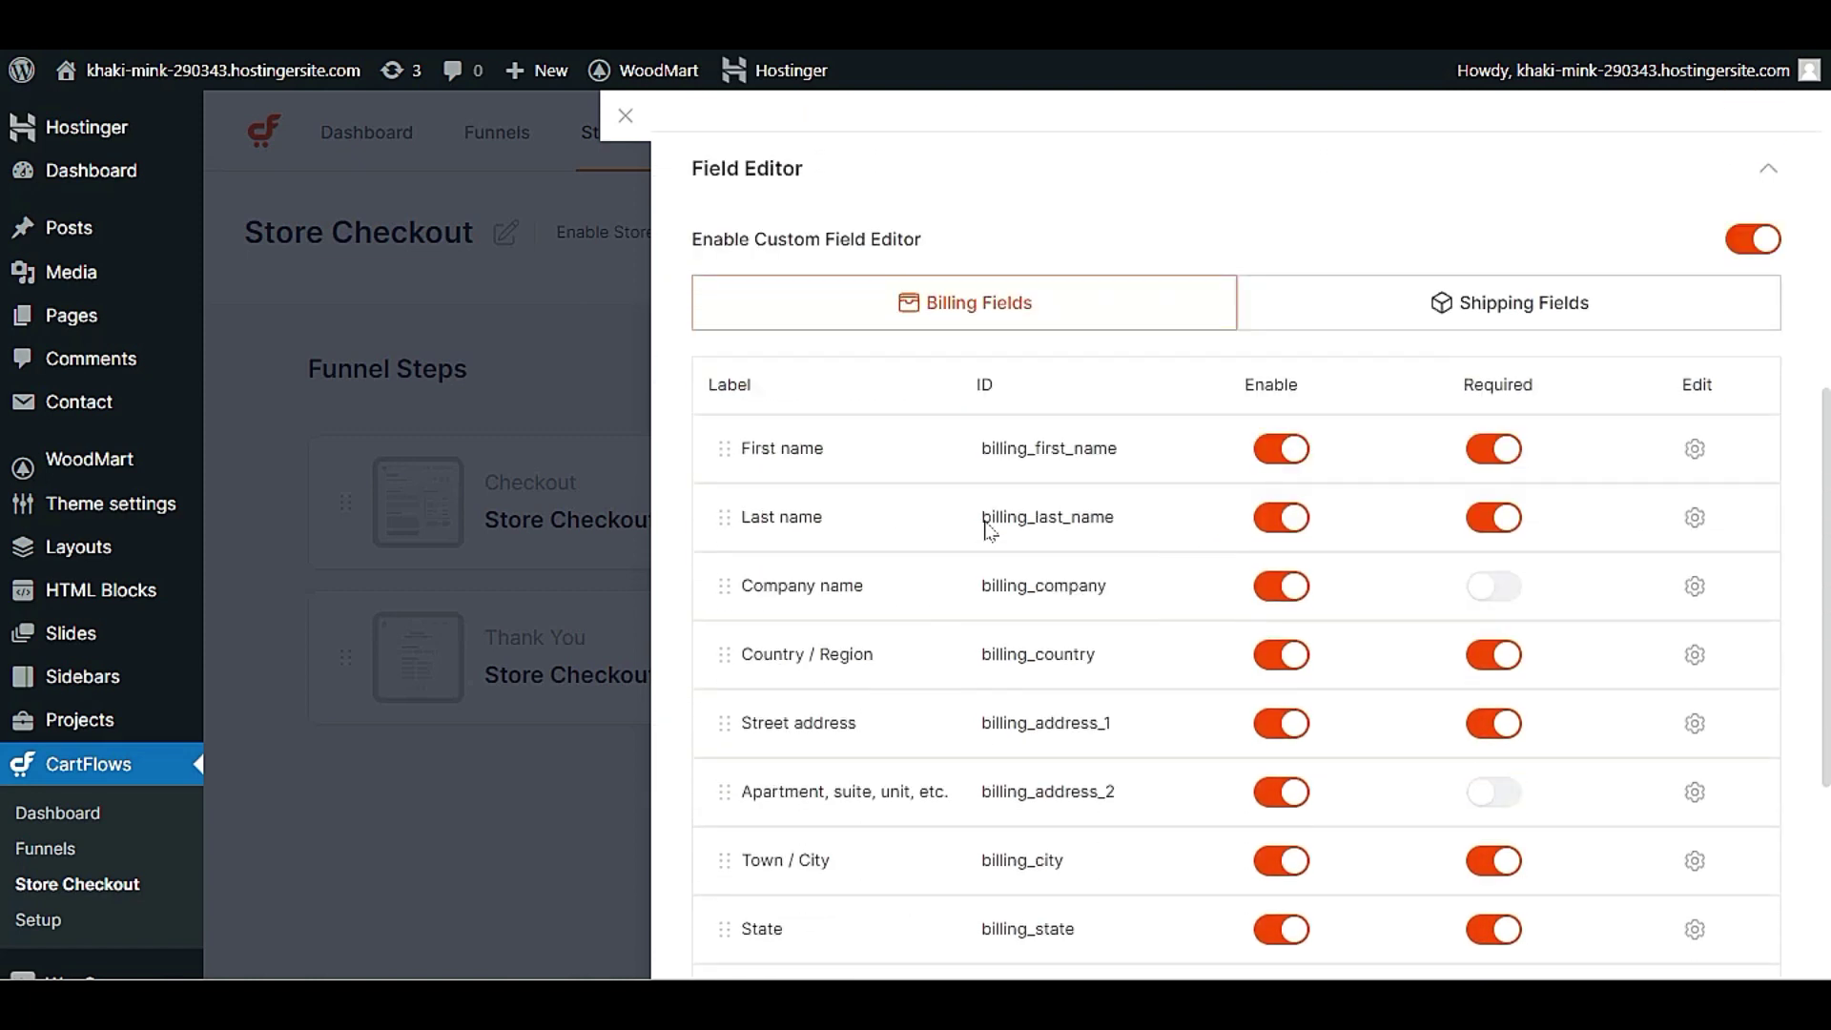
scroll(1047, 616, "down", 1)
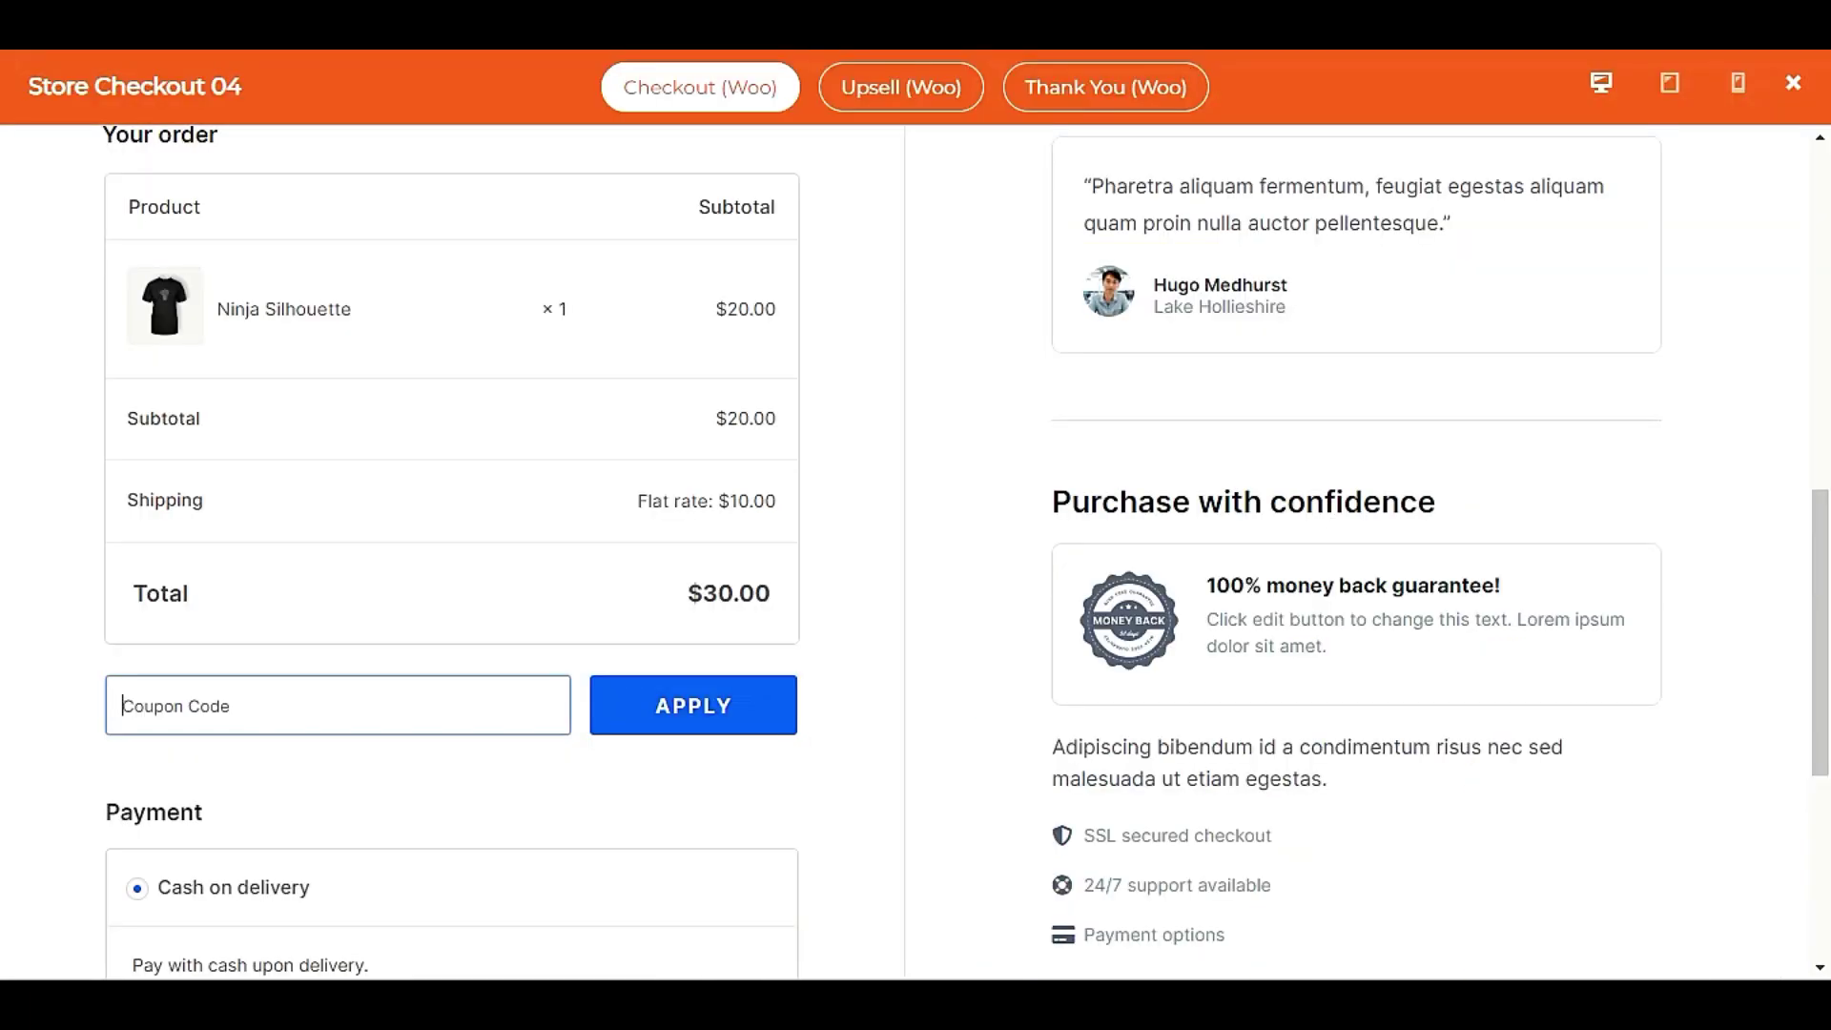
- Compare the Enable and Required options of the billing fields with the customer and billing sections of the template preview
left_click(123, 705)
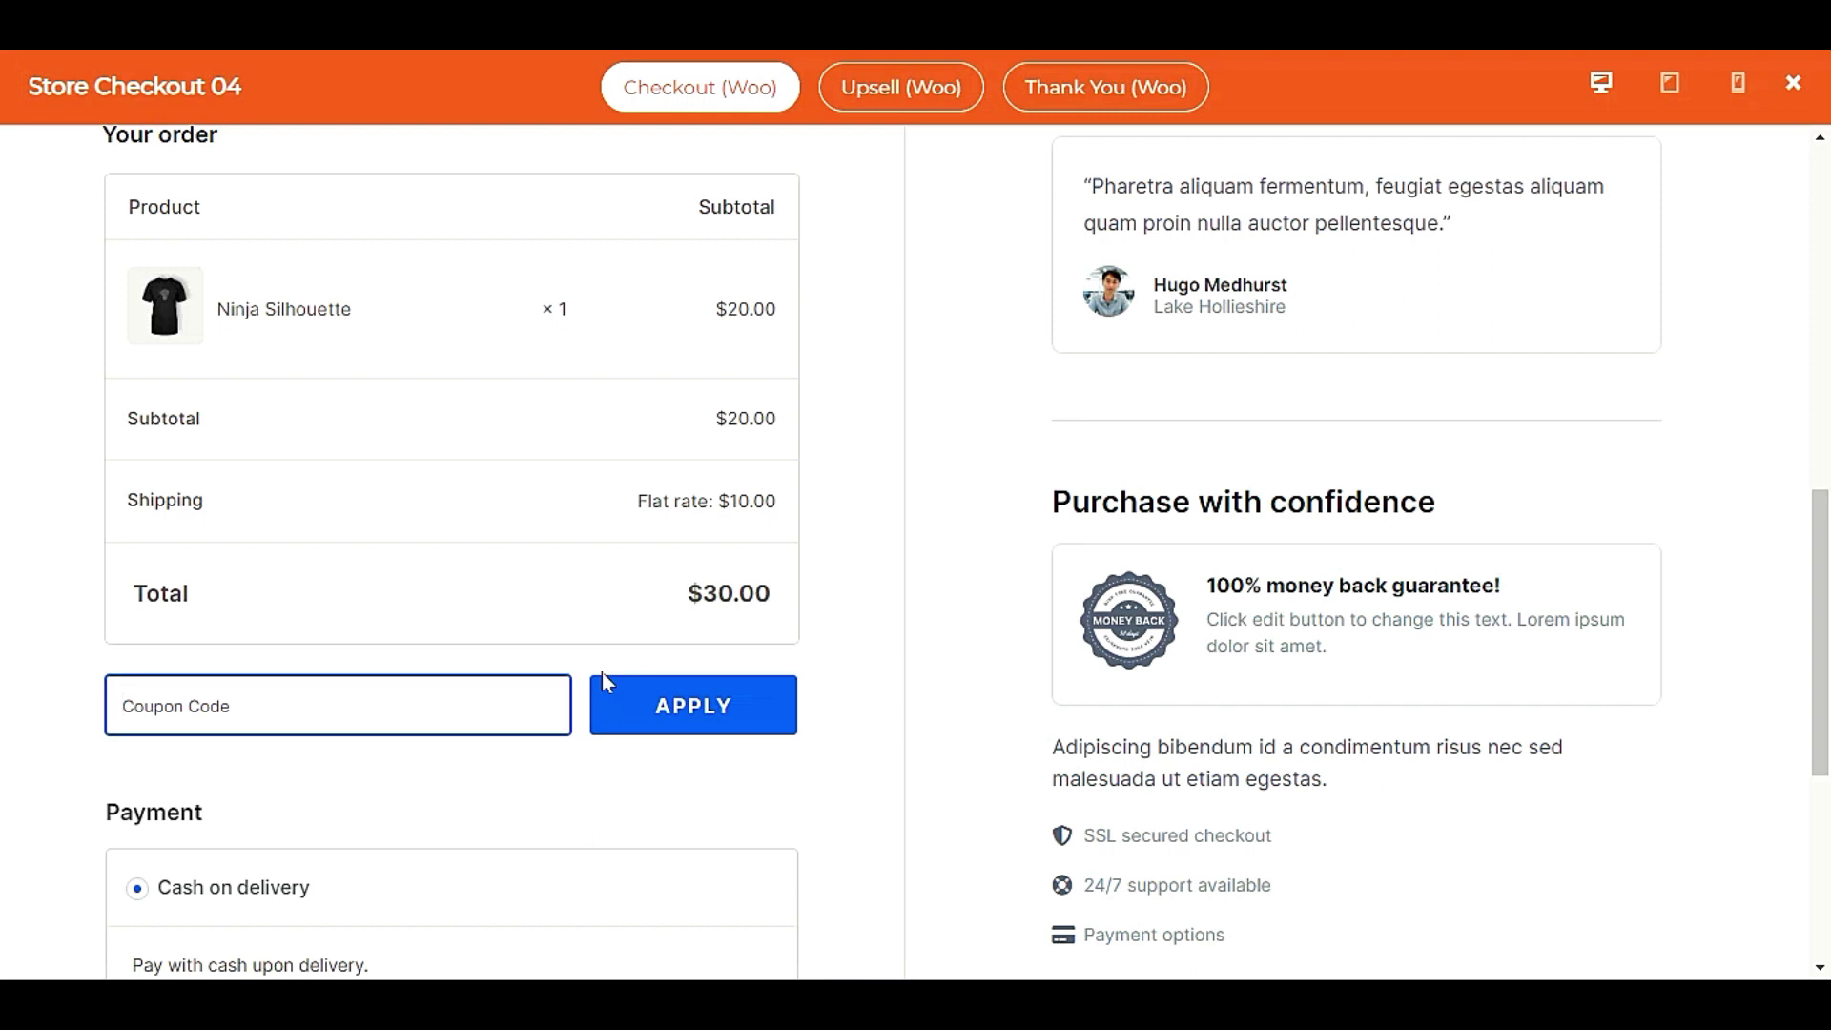
scroll(605, 682, "up", 15)
scroll(608, 693, "down", 2)
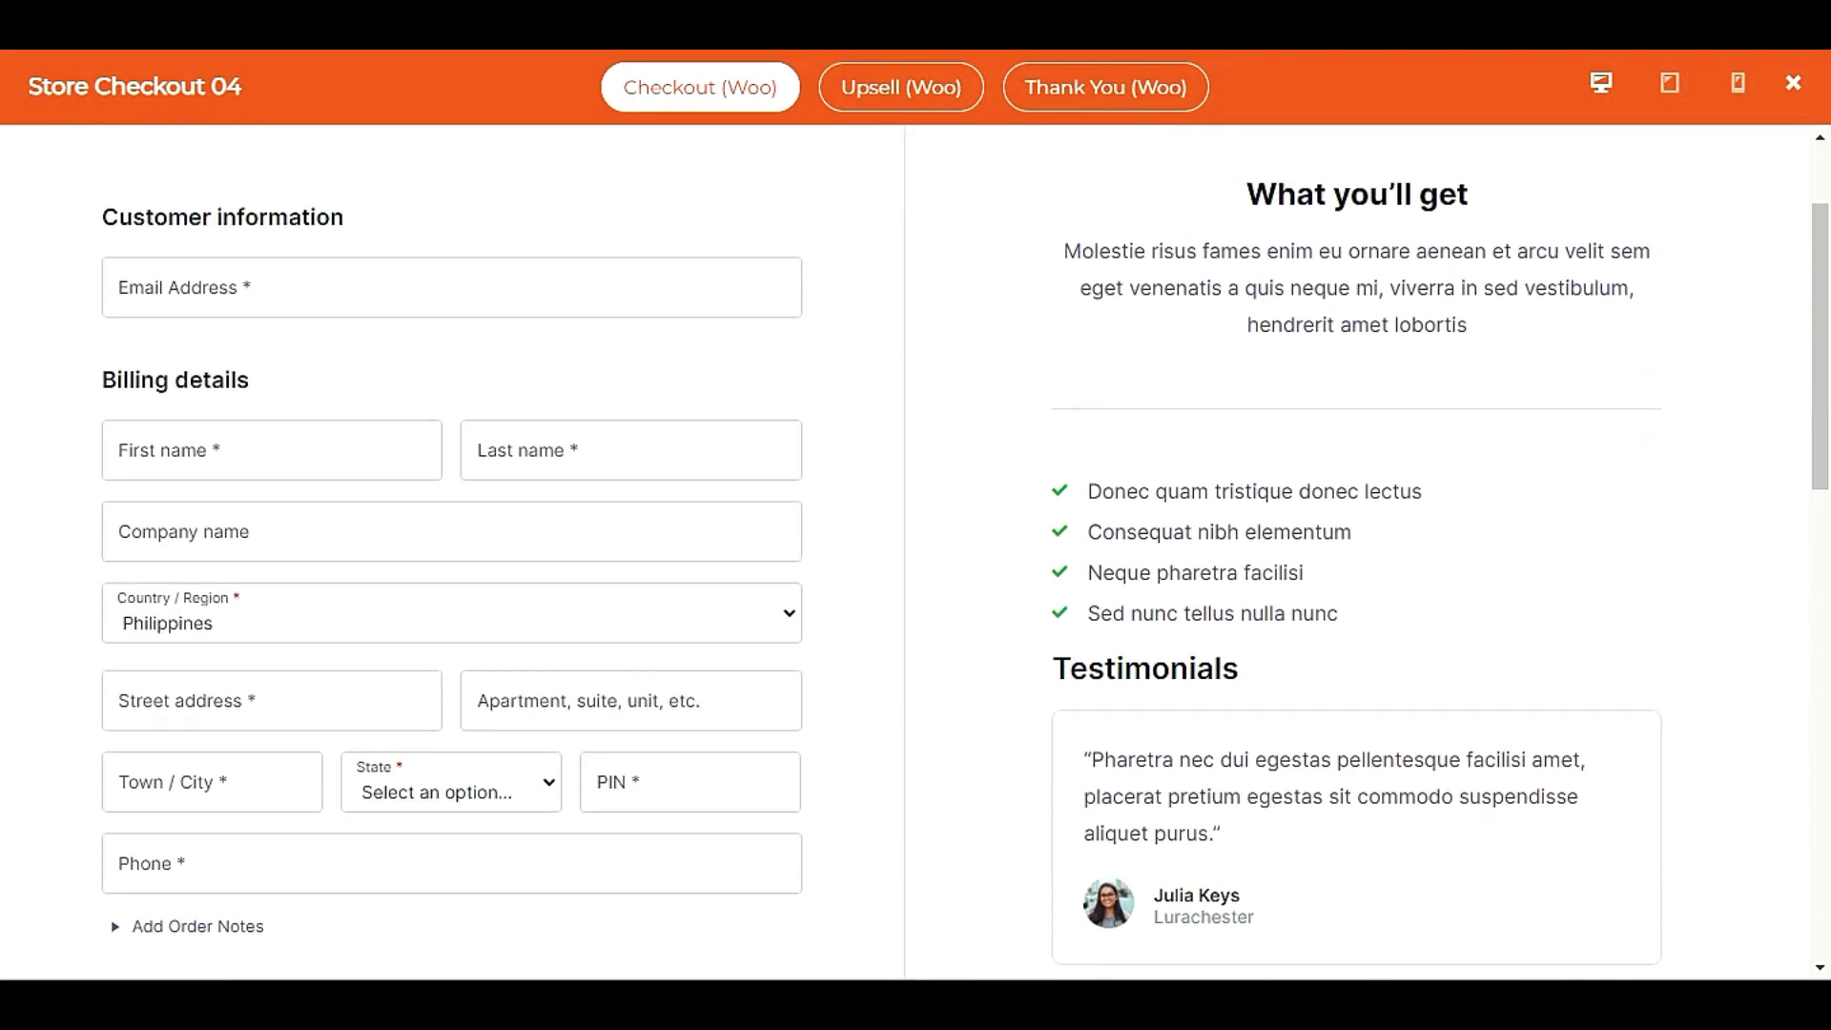
scroll(522, 481, "down", 1)
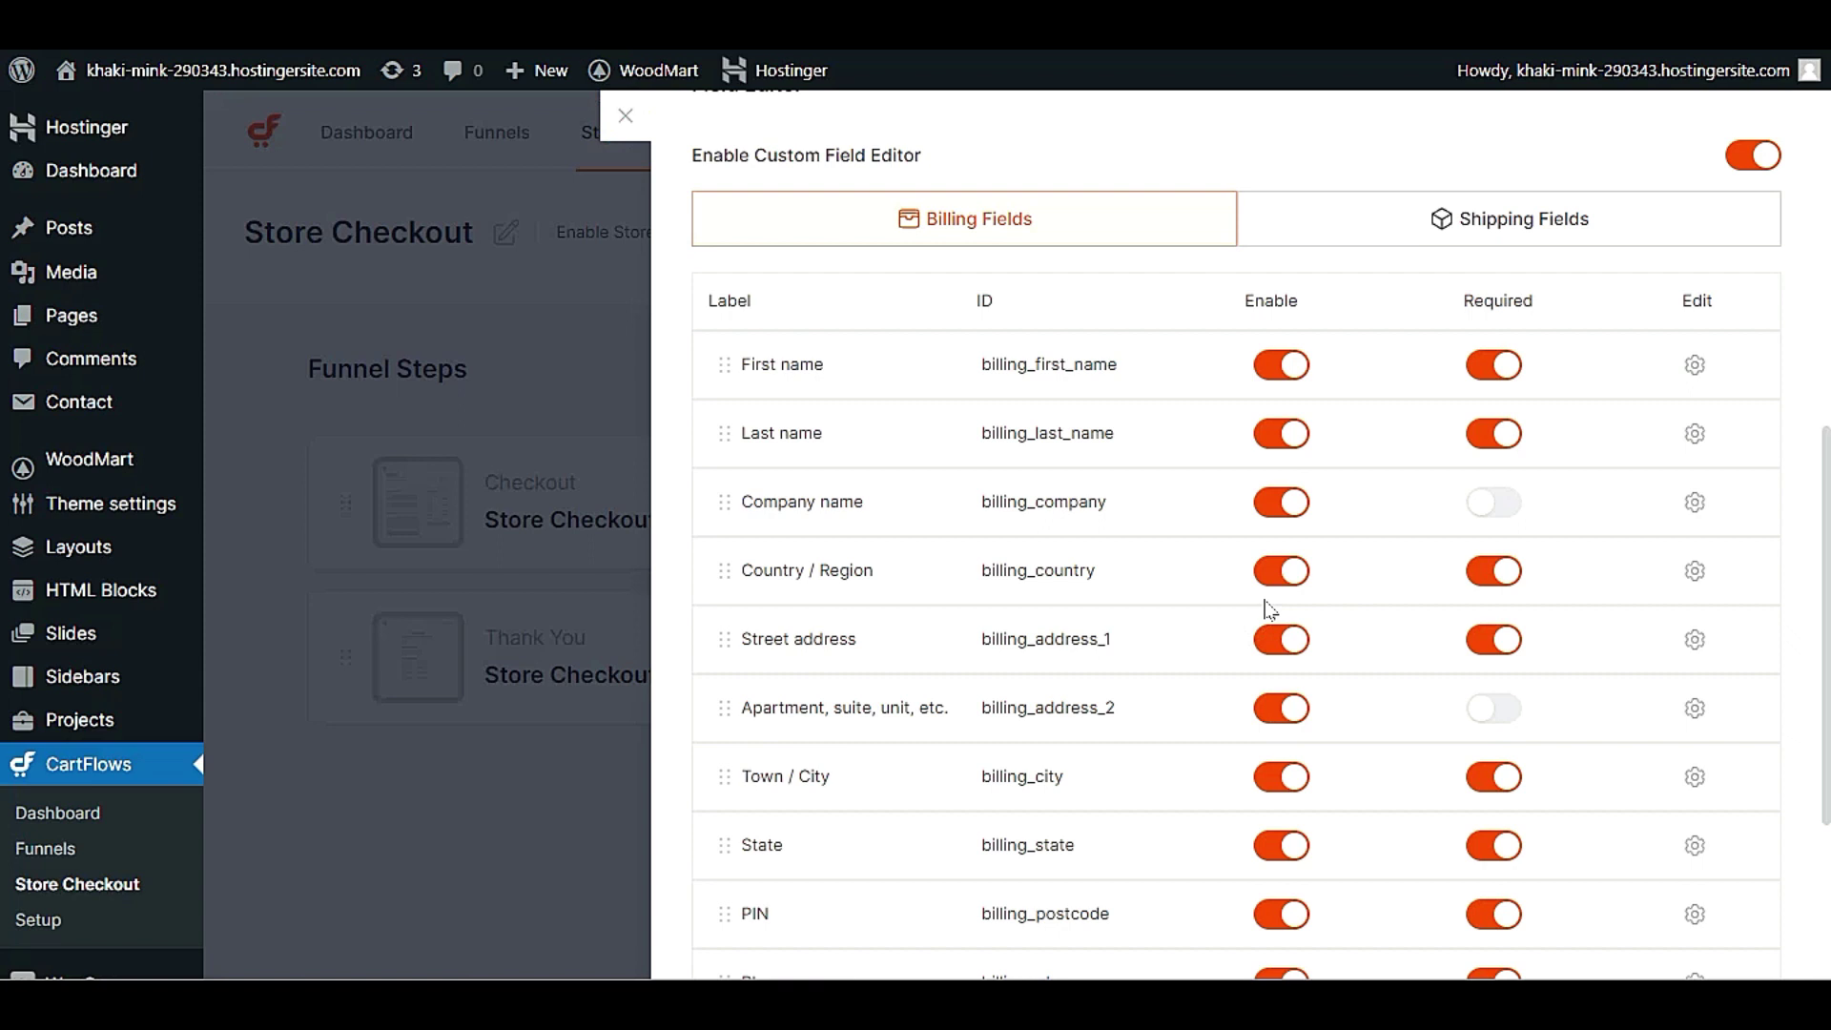
scroll(1336, 642, "down", 2)
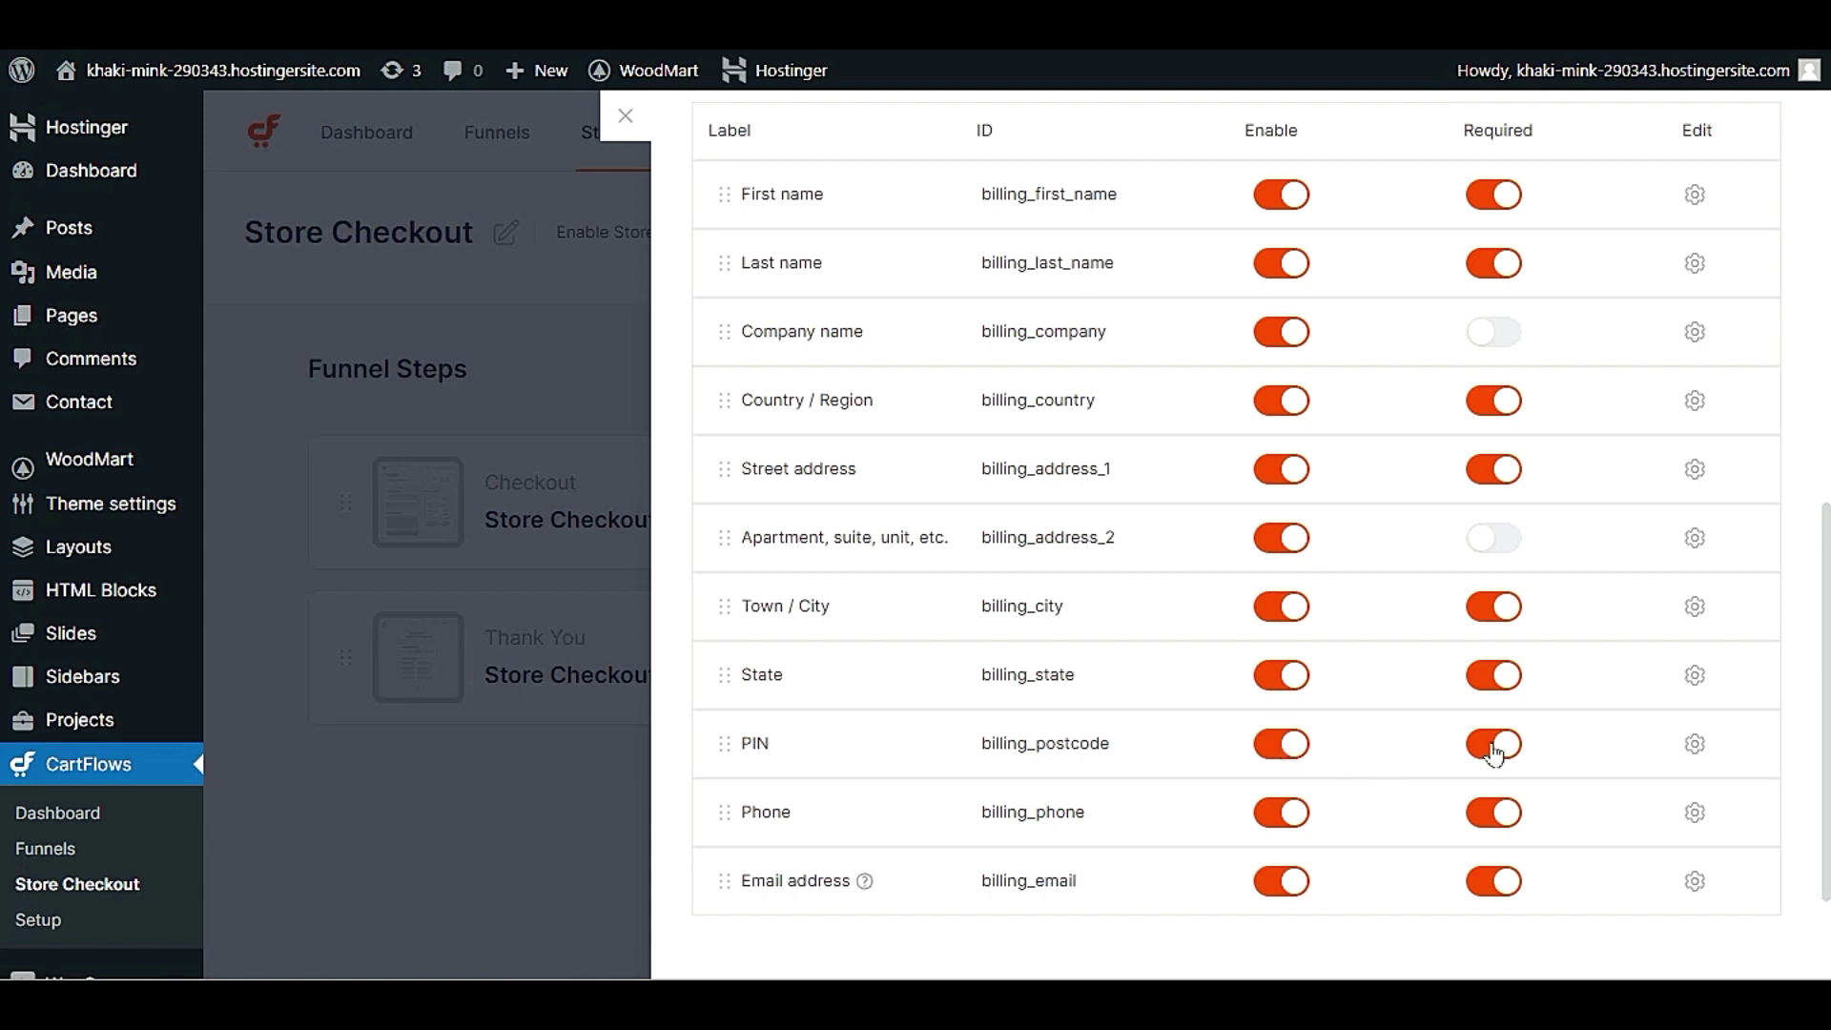
scroll(1430, 774, "down", 2)
scroll(1426, 768, "up", 3)
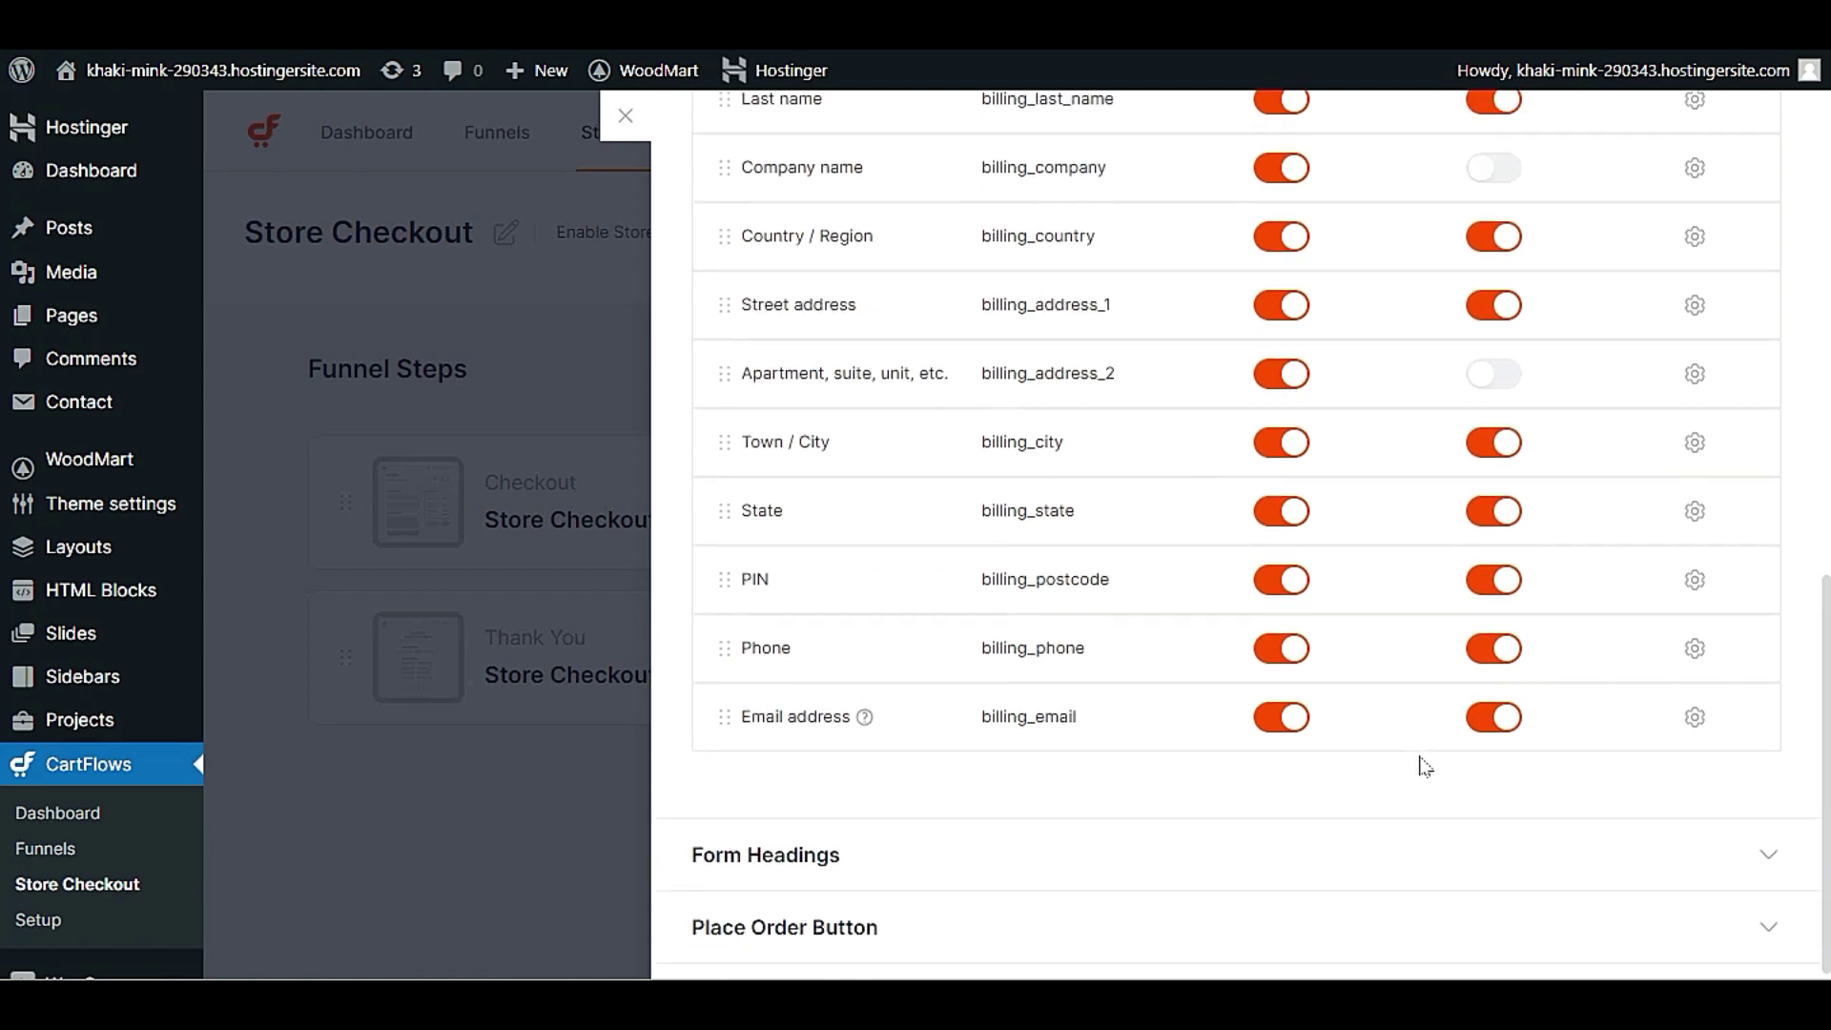
scroll(1423, 768, "up", 2)
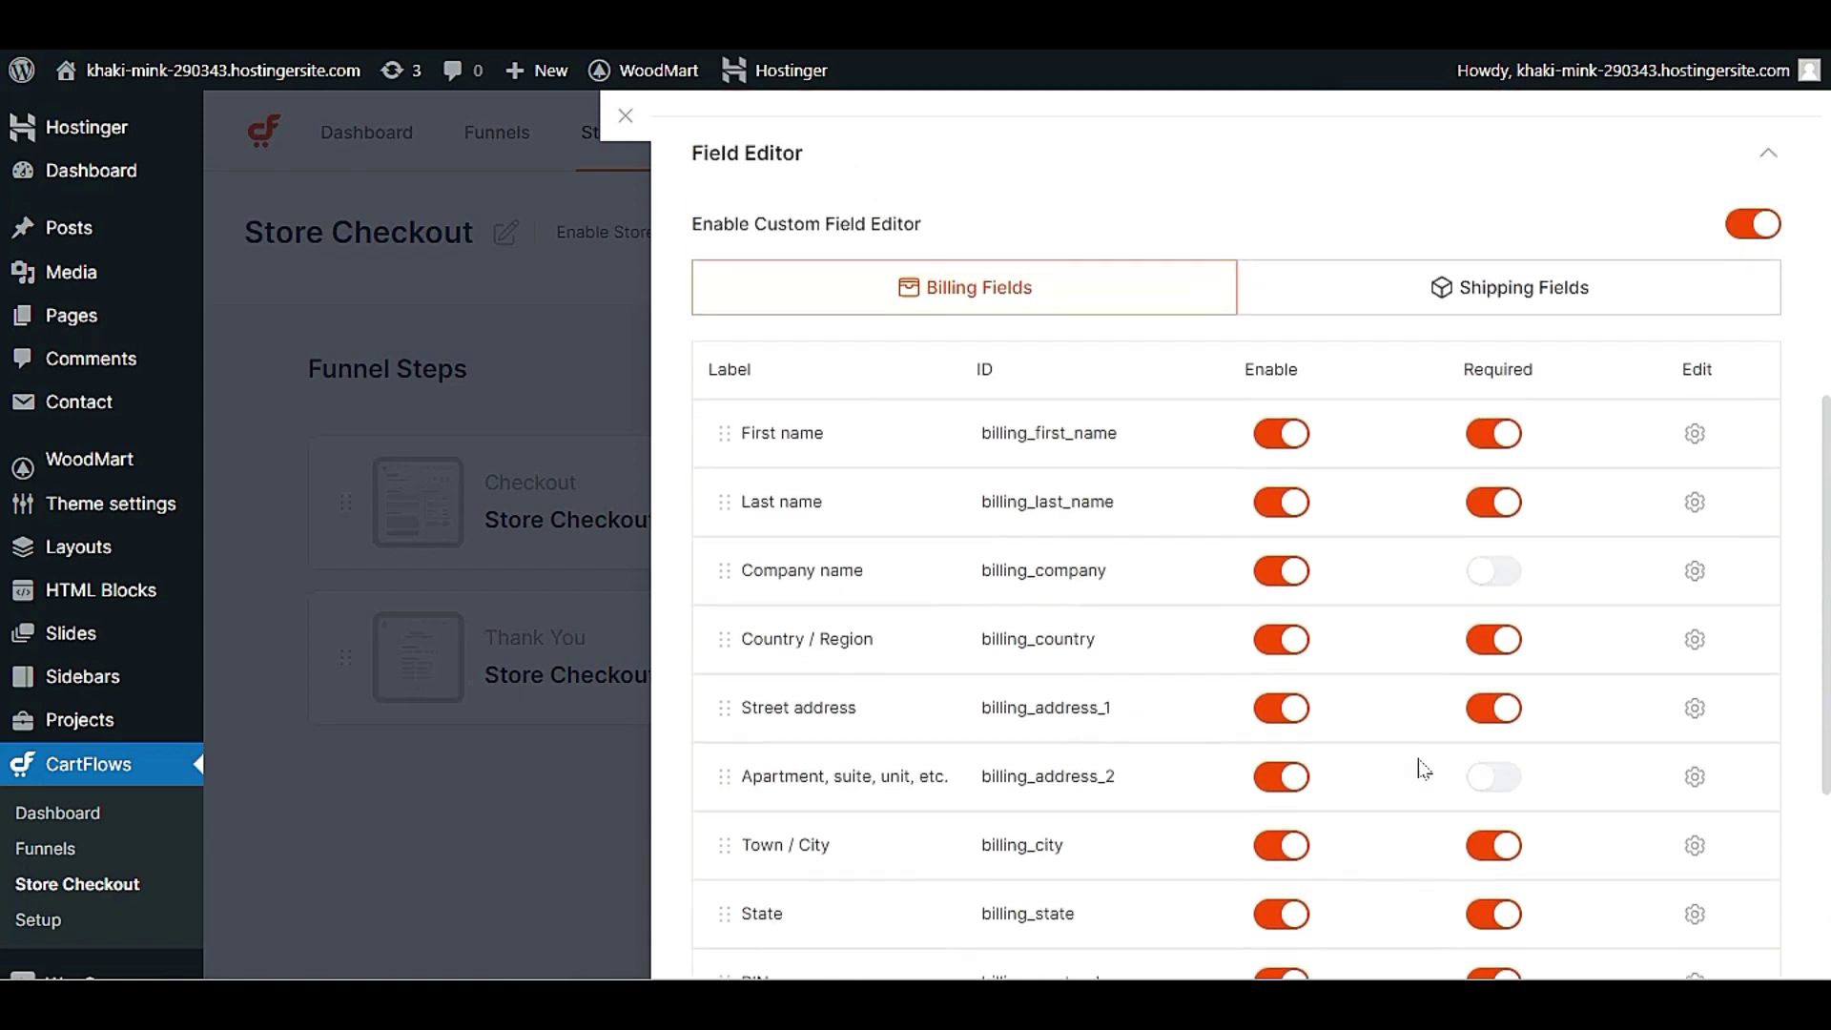
- Switch the field editor to the shipping fields and review their Enable and Required options
left_click(1377, 290)
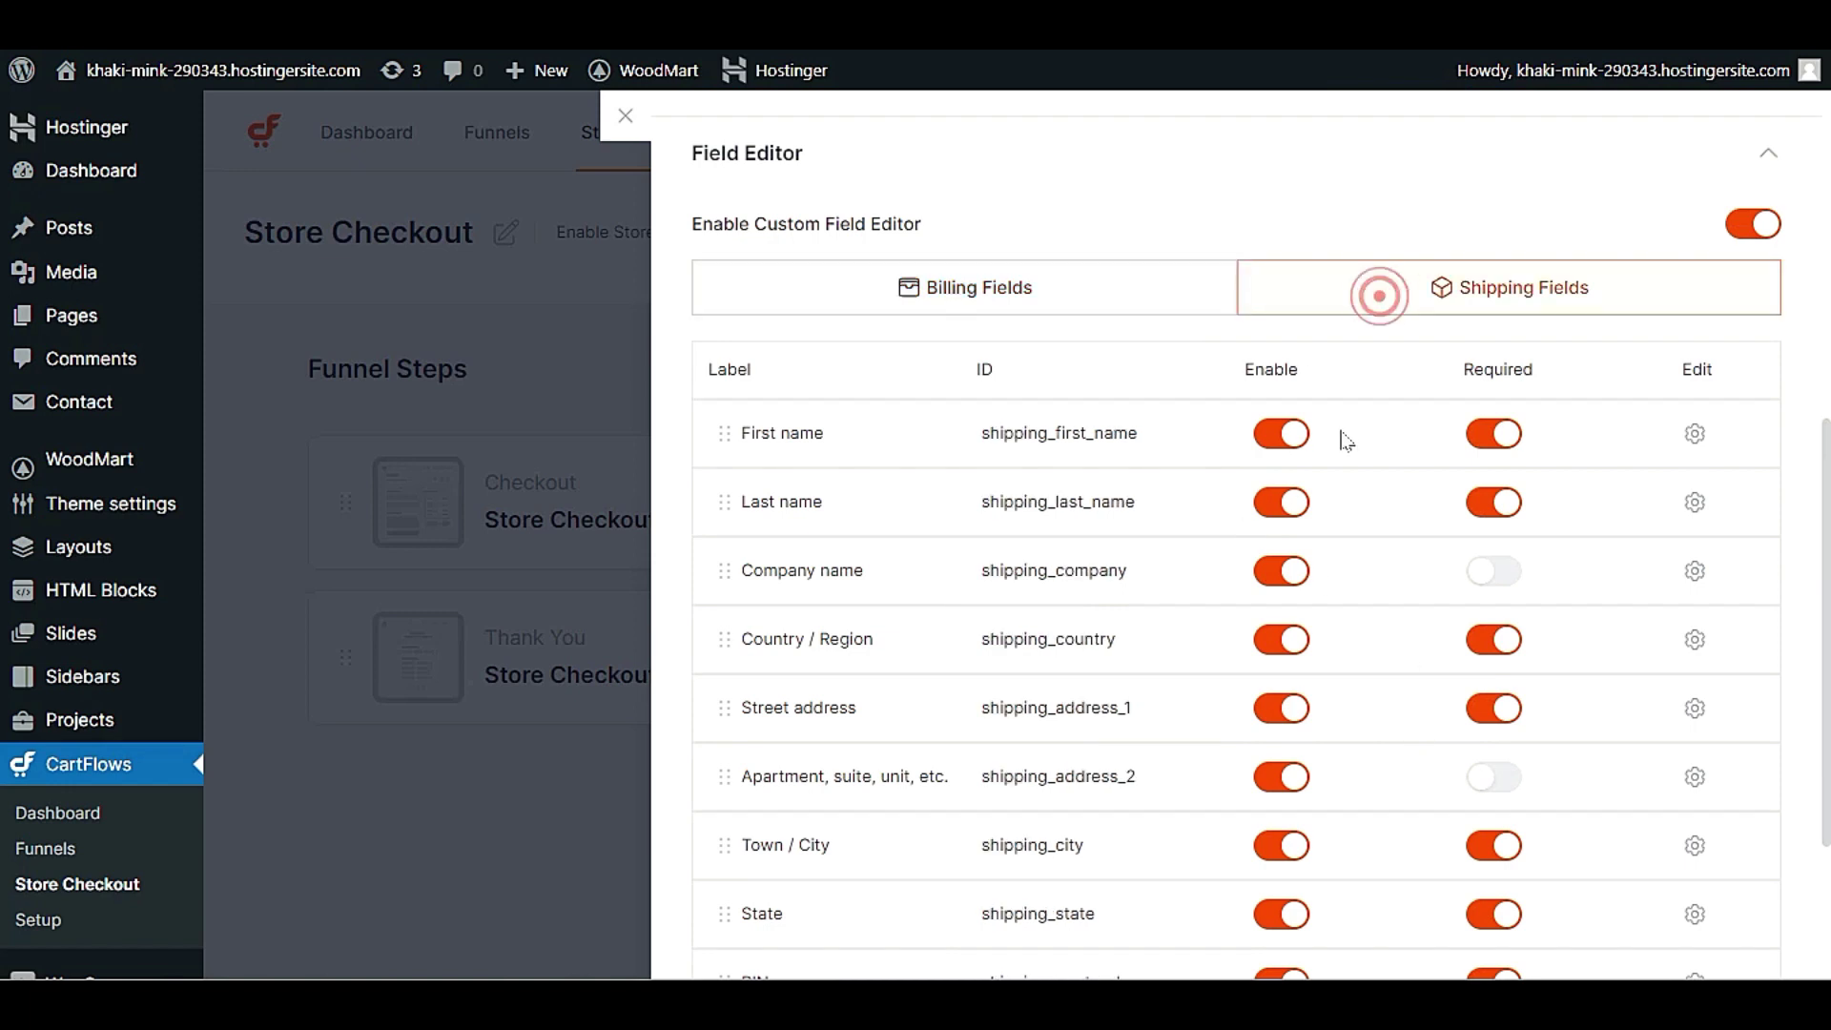
scroll(1075, 548, "down", 2)
scroll(1068, 572, "up", 4)
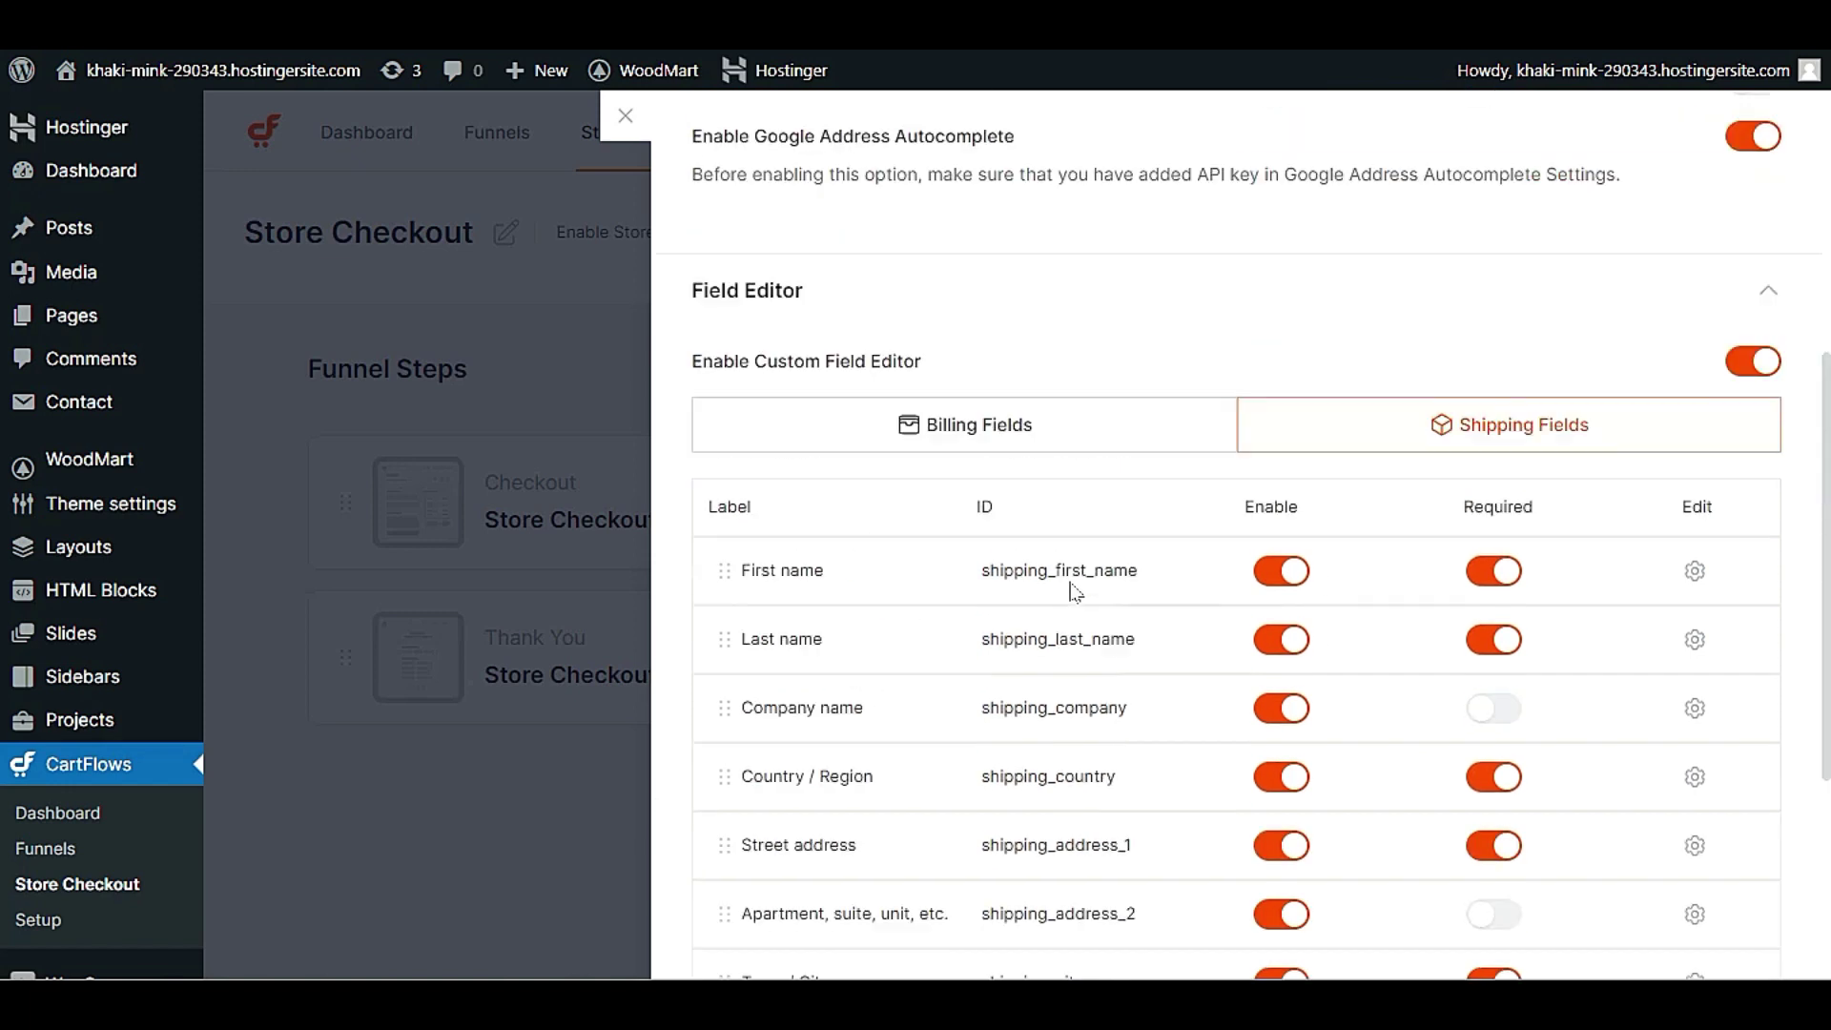
scroll(1076, 592, "down", 3)
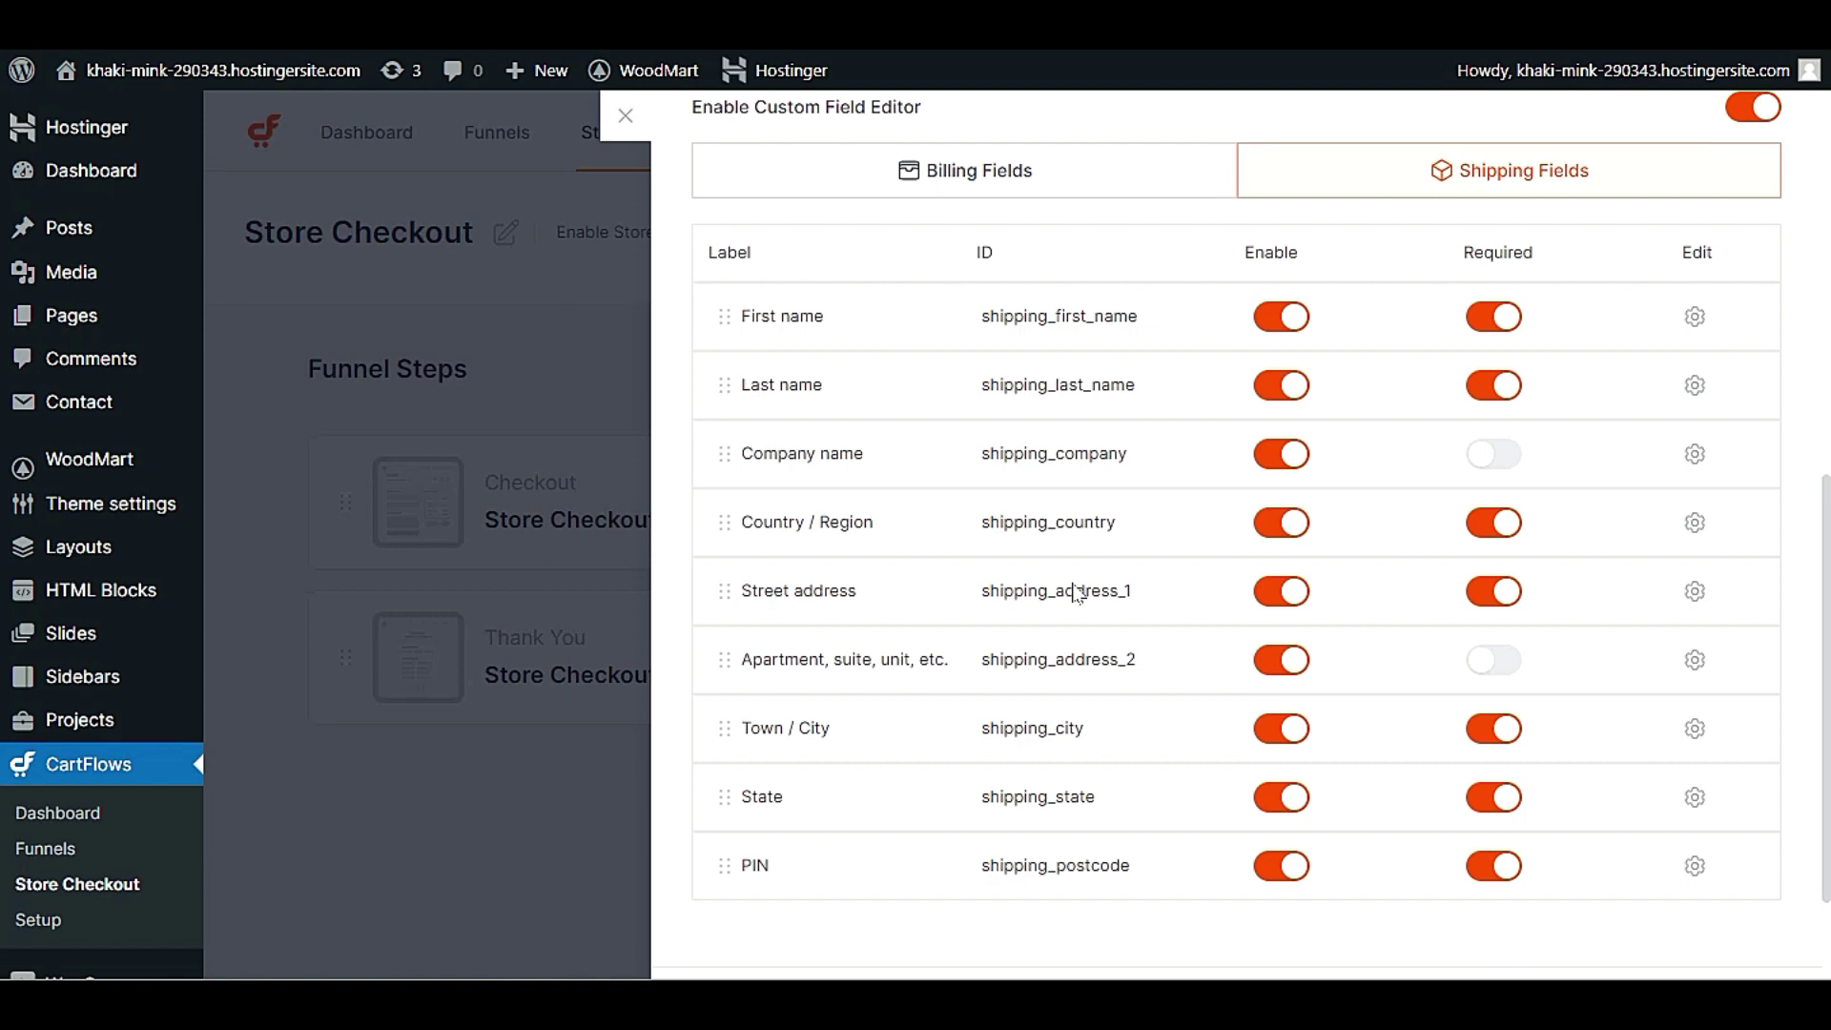
scroll(992, 593, "down", 2)
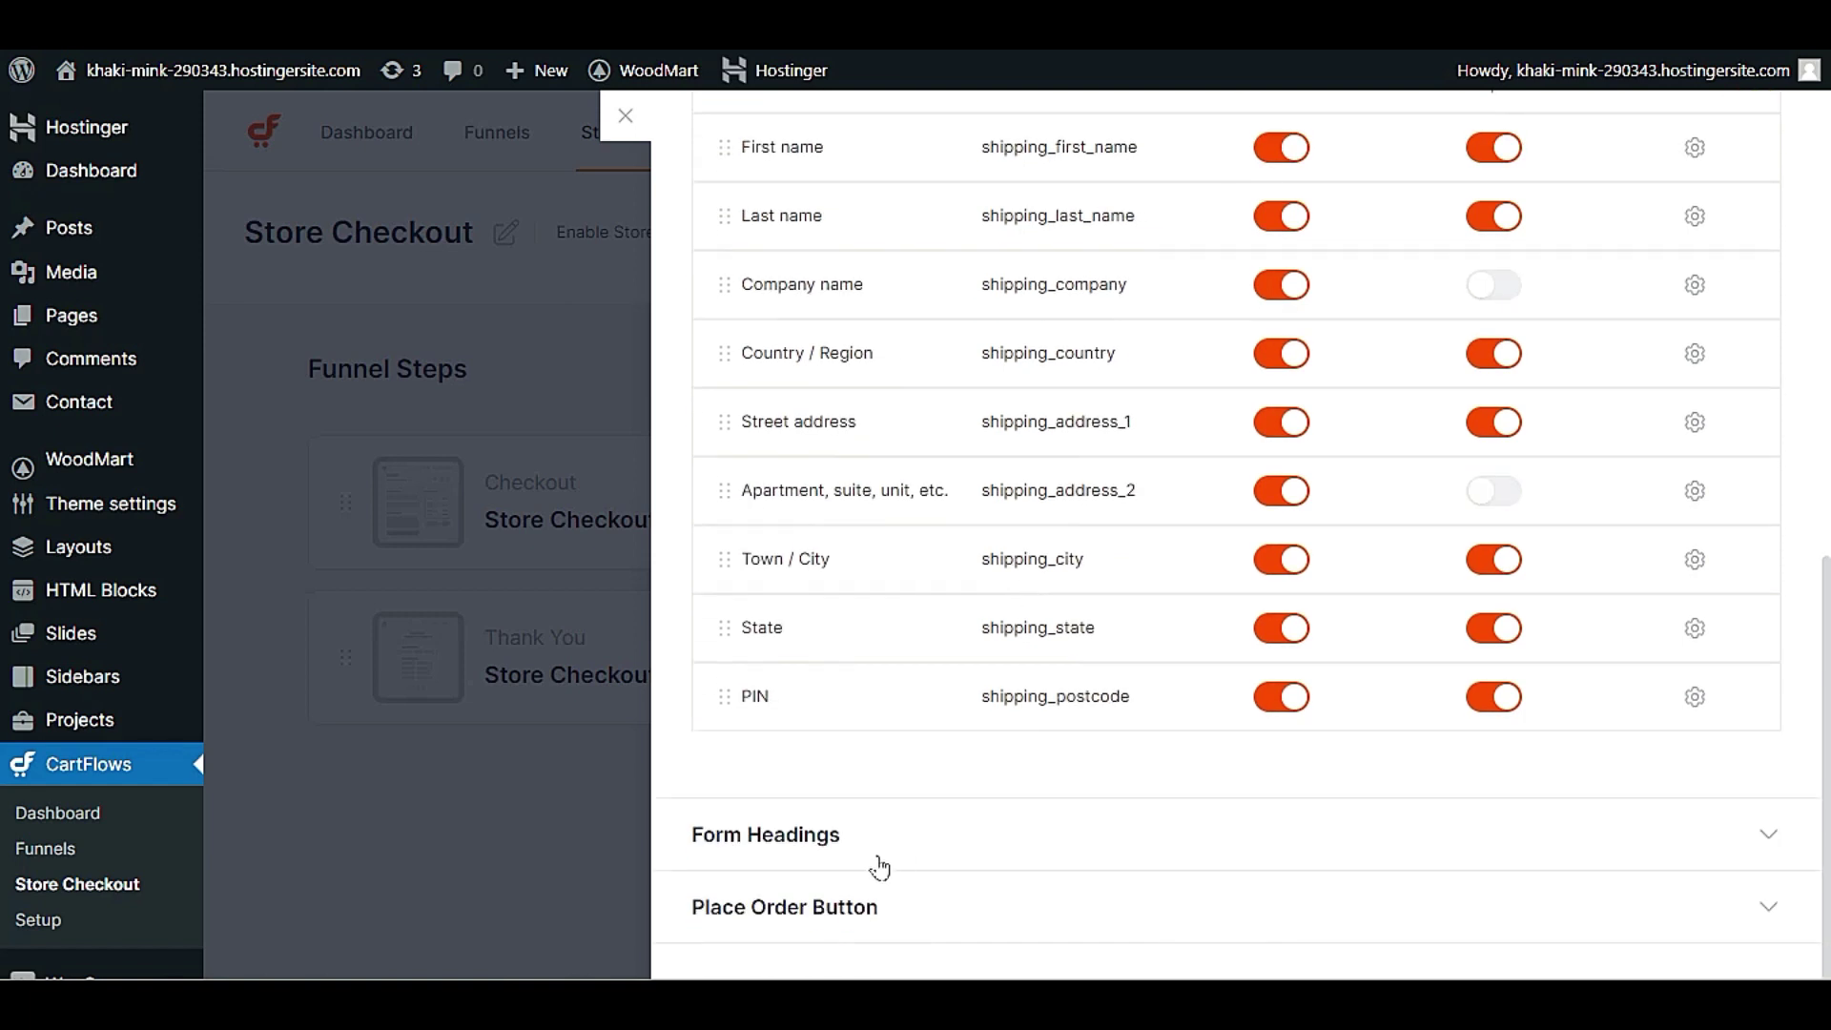
- Expand the Form Headings section and examine its heading fields and the validation error message settings
left_click(870, 837)
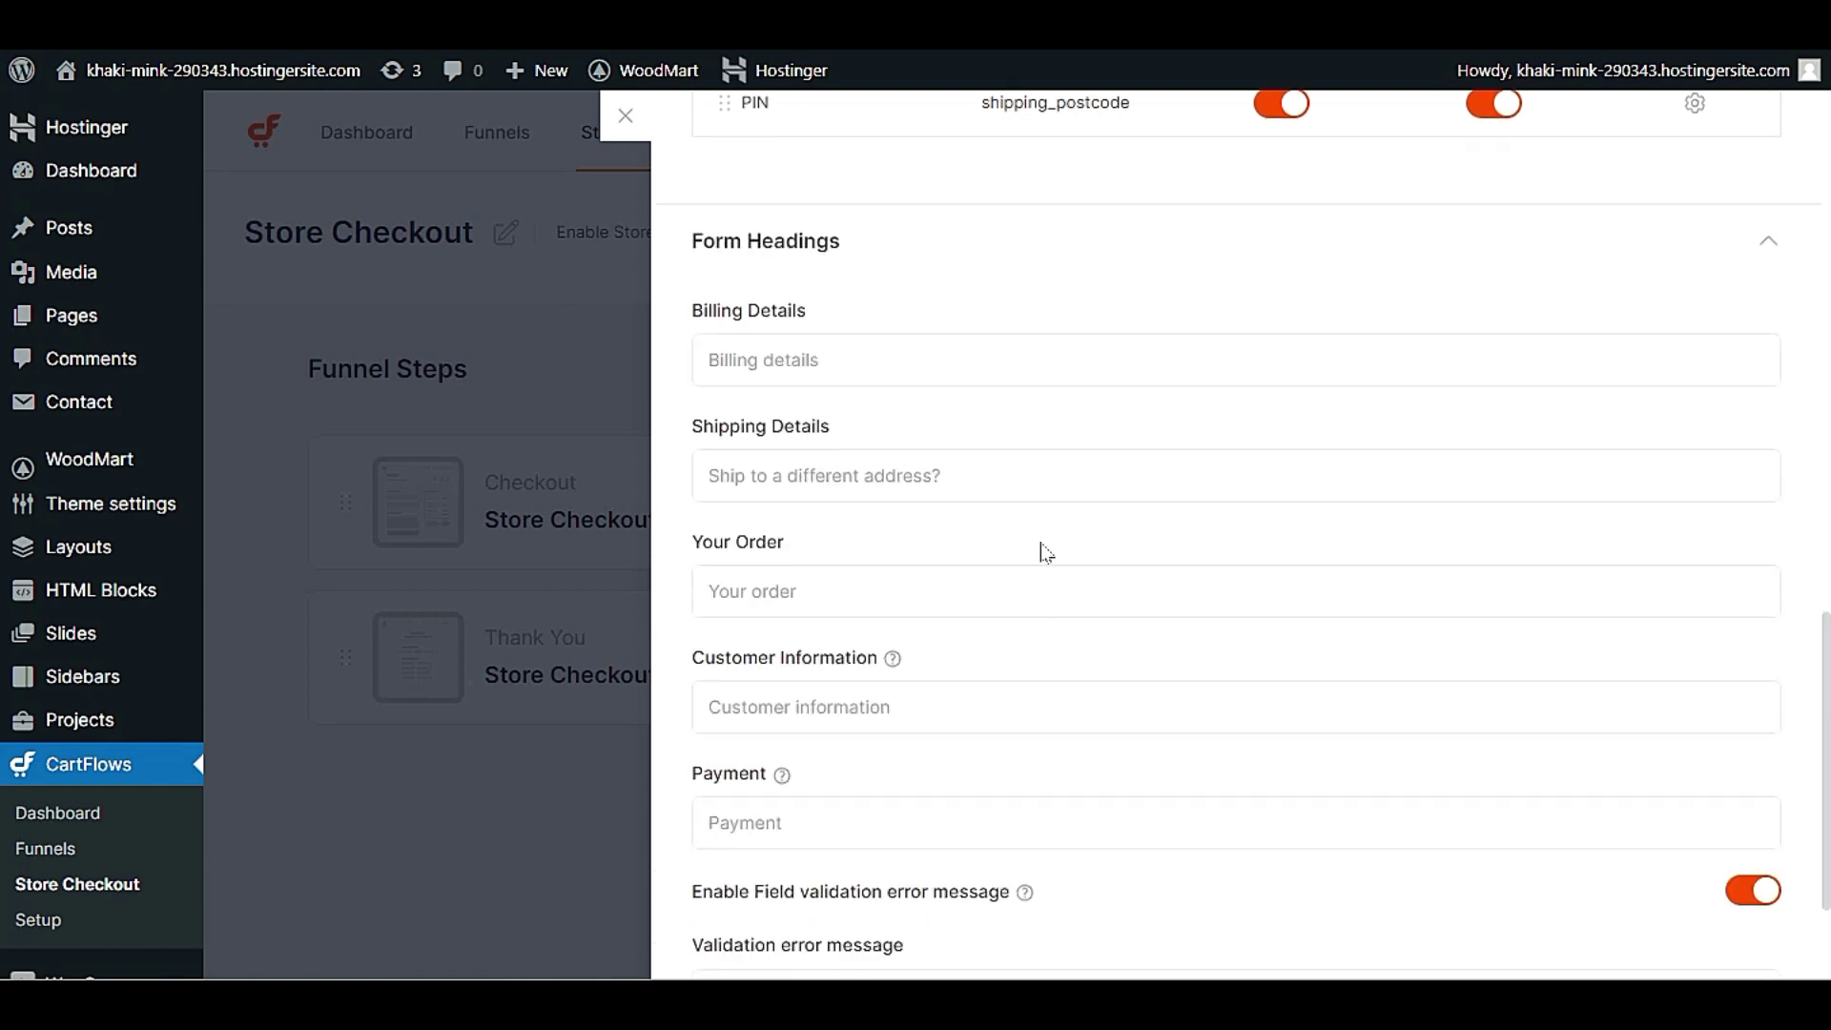
left_click(786, 359)
left_click(957, 477)
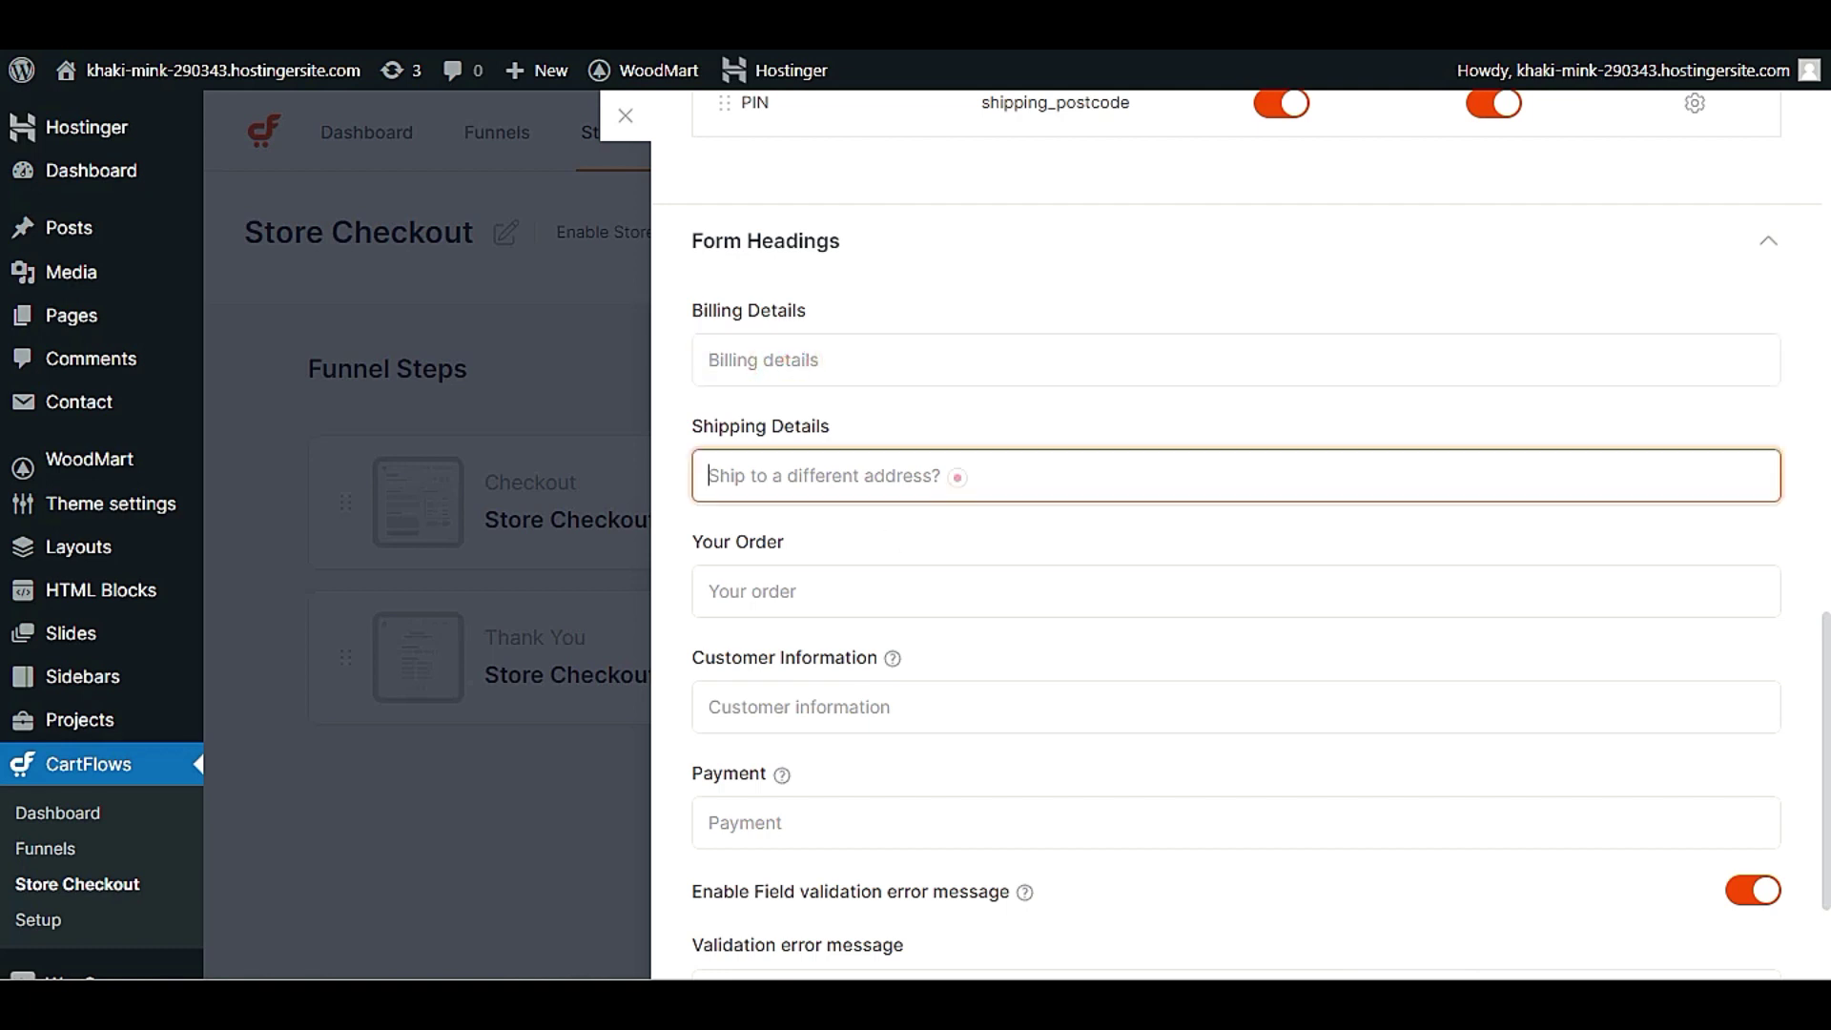
scroll(957, 477, "down", 2)
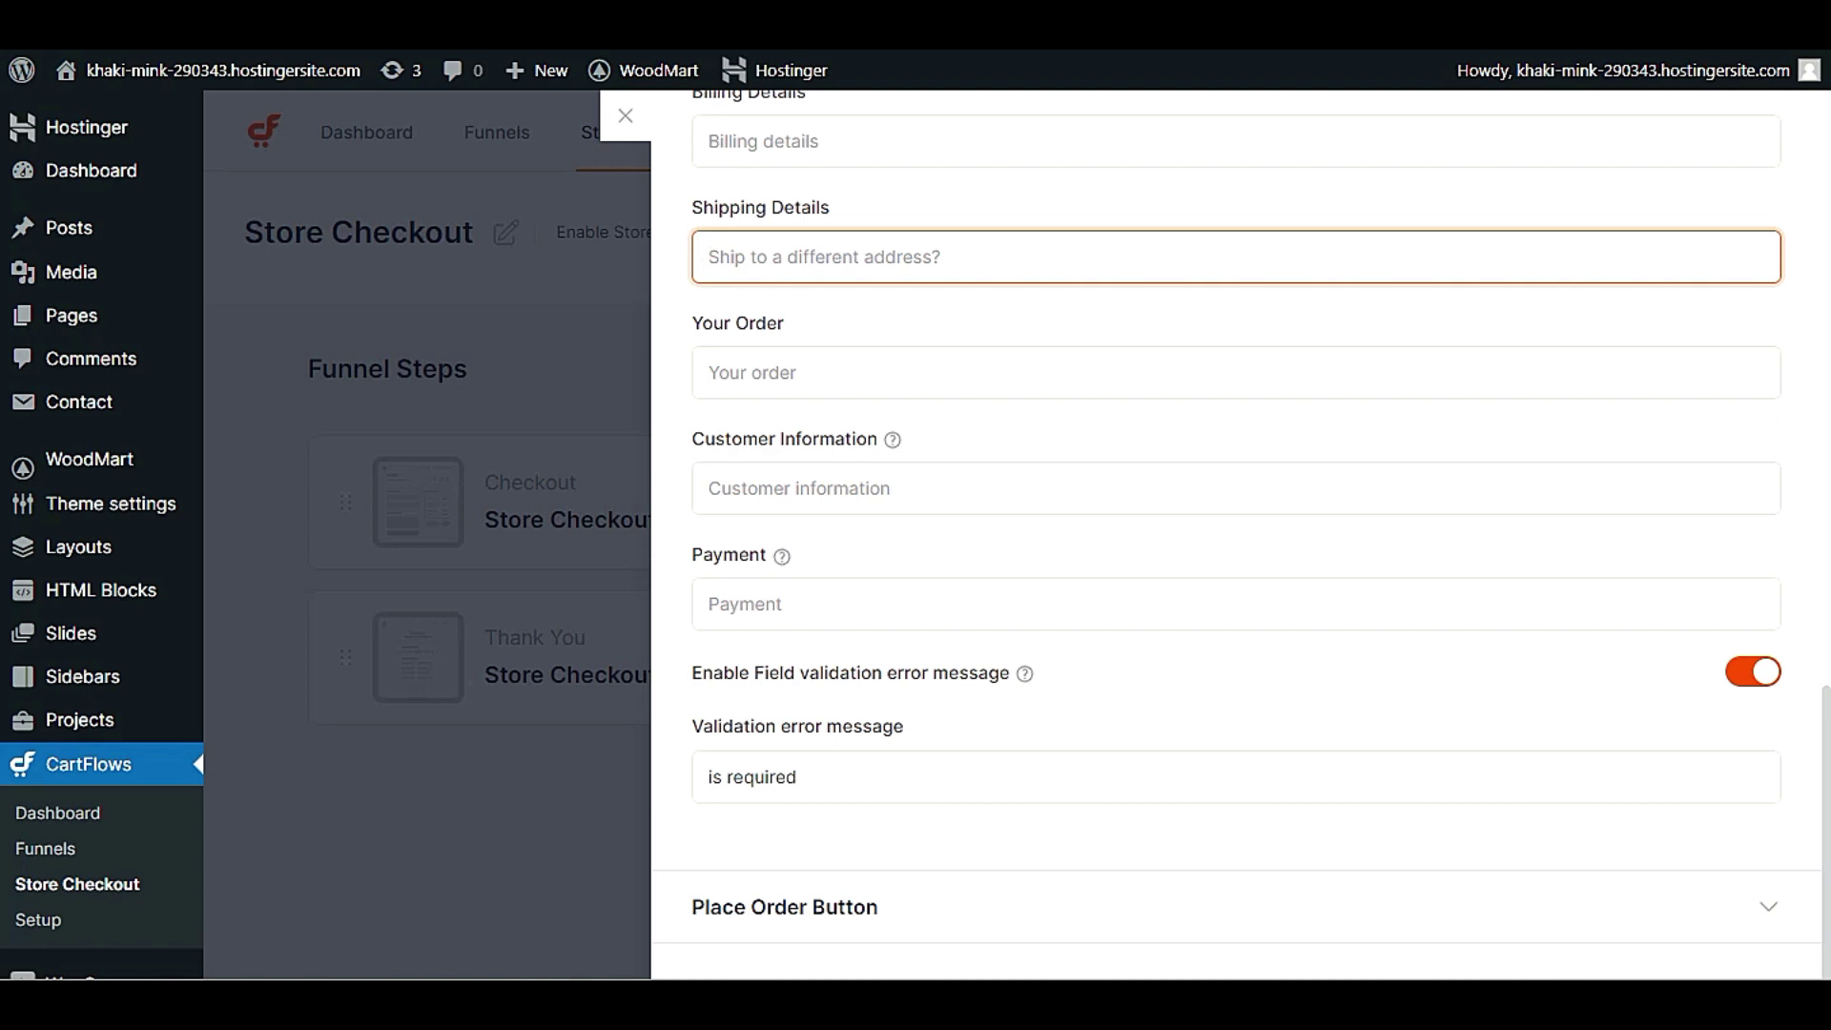
- Expand the Place Order Button section and inspect its button text, lock icon and price display options
left_click(829, 906)
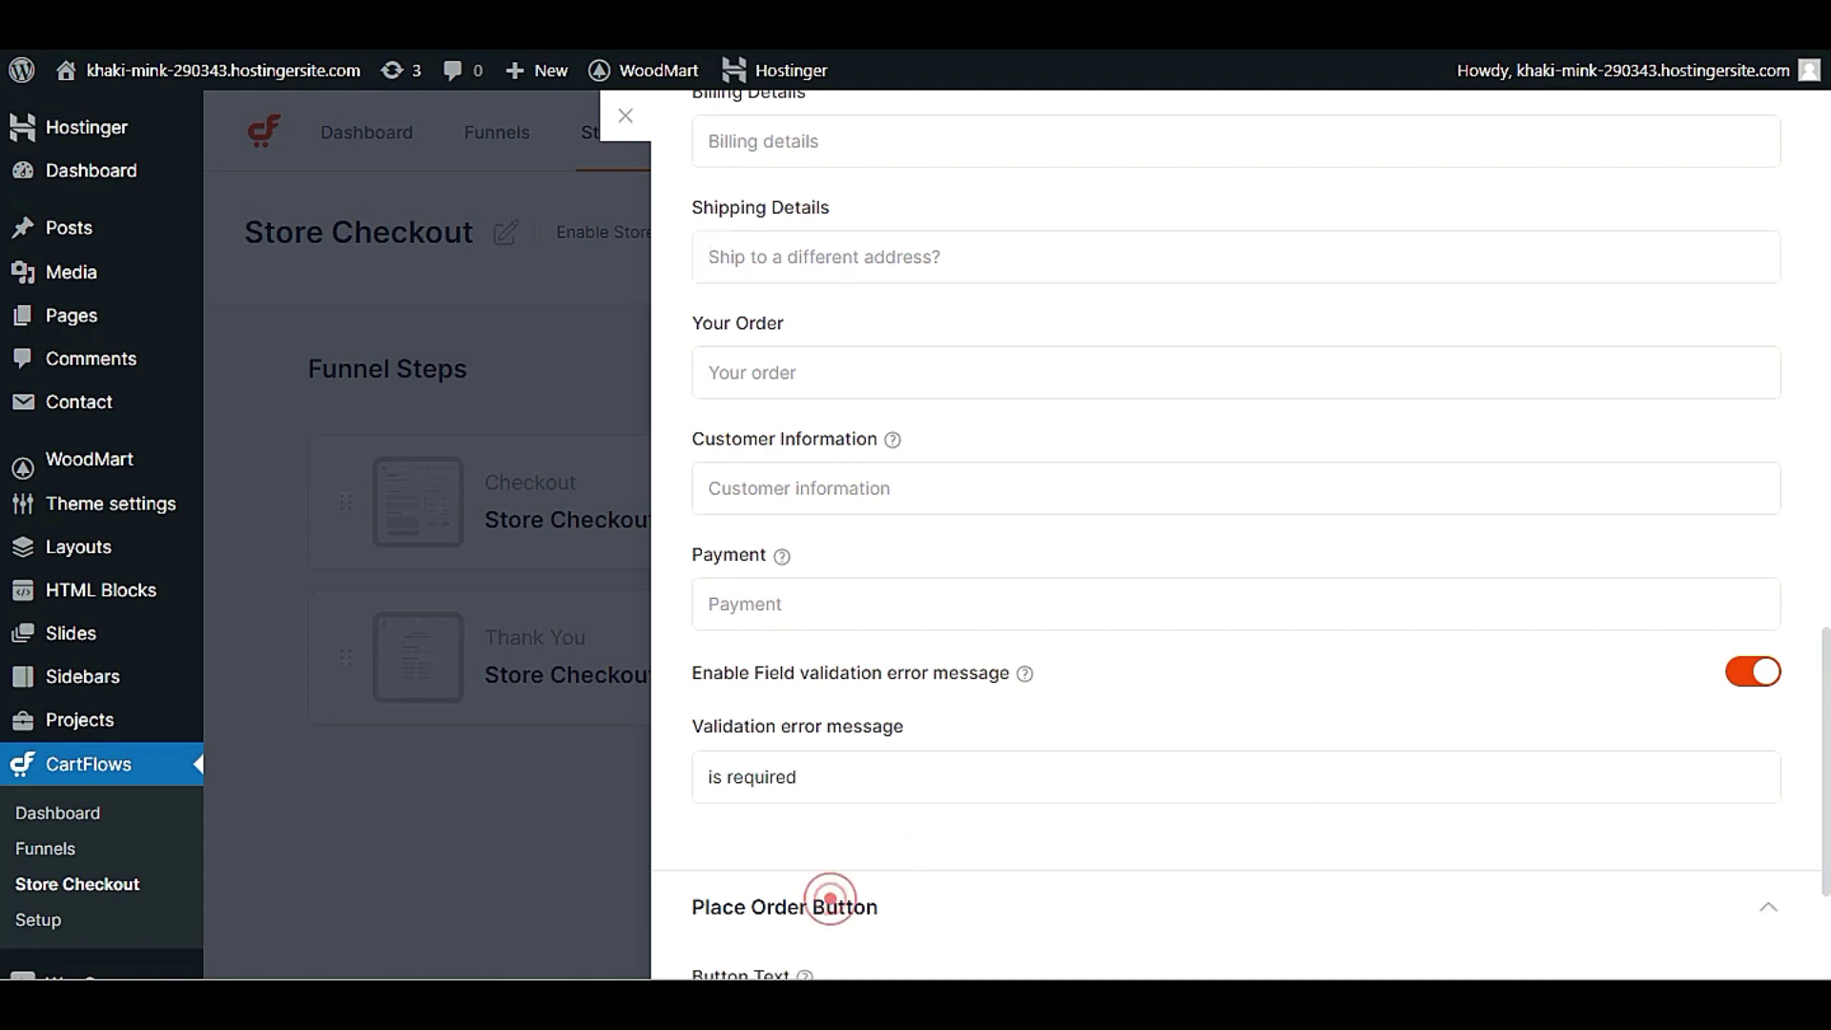
triple_click(855, 737)
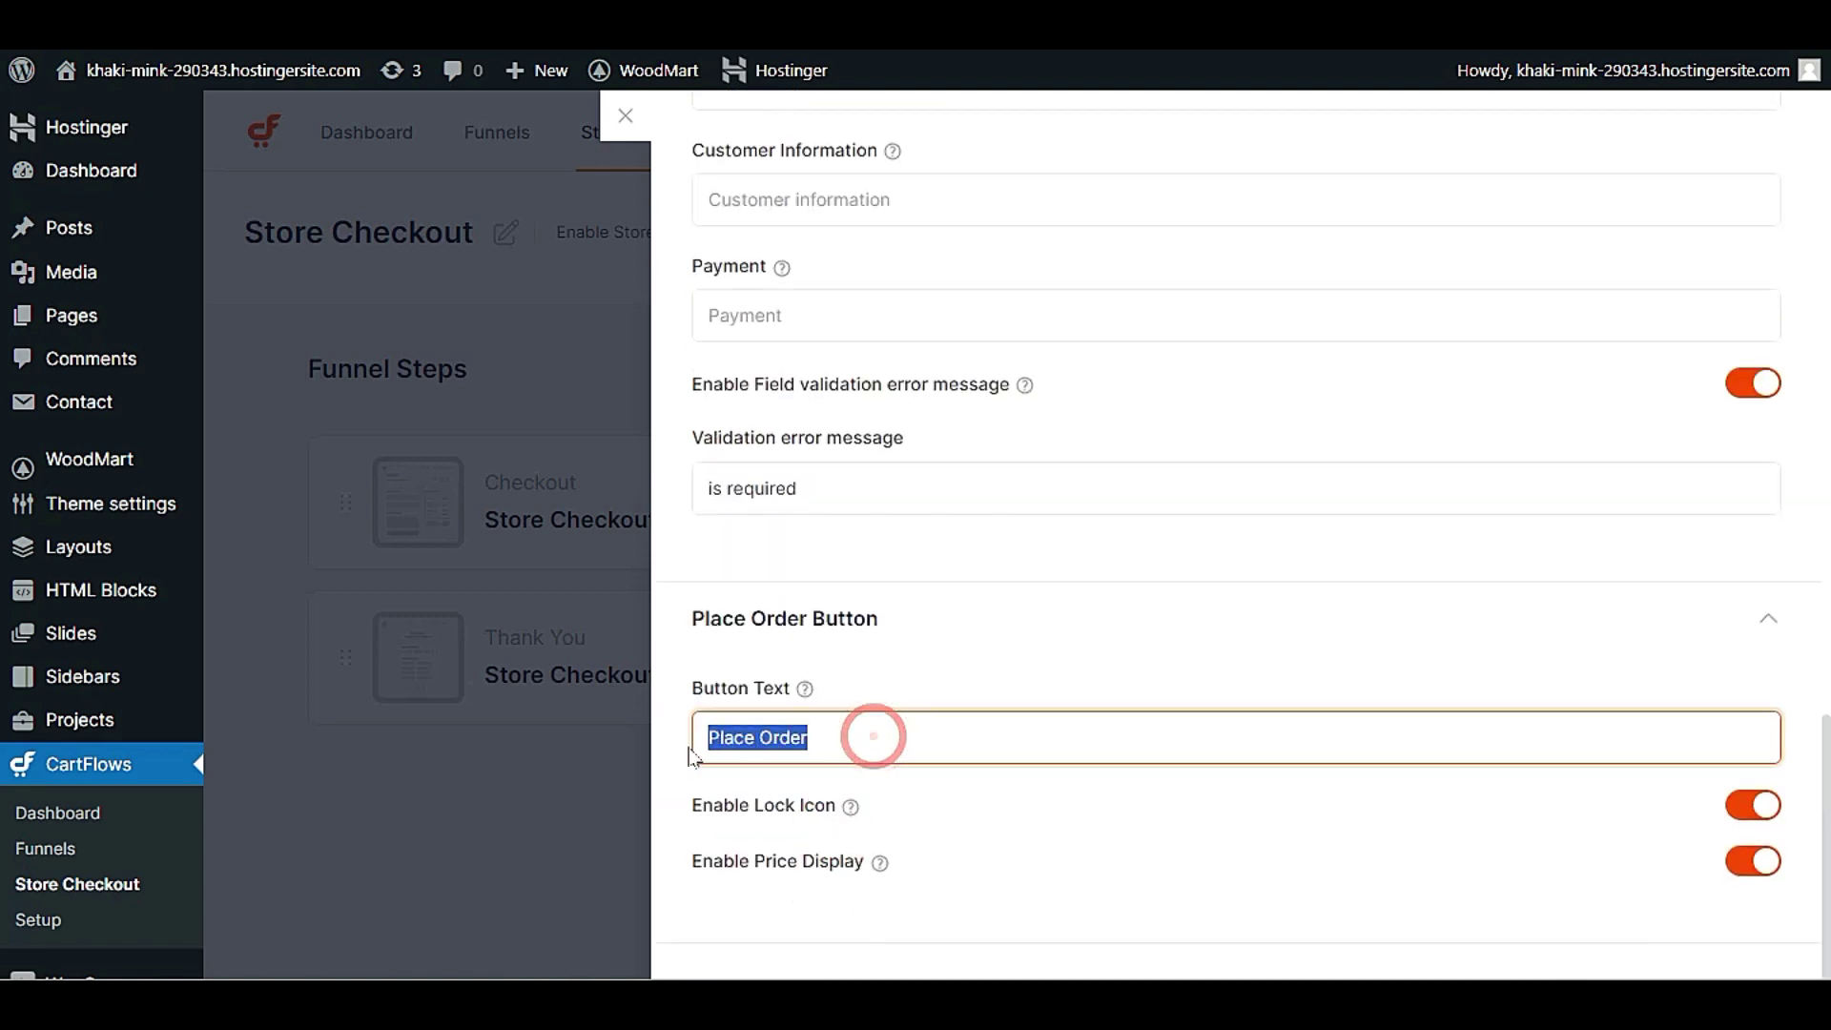
left_click(855, 737)
triple_click(855, 737)
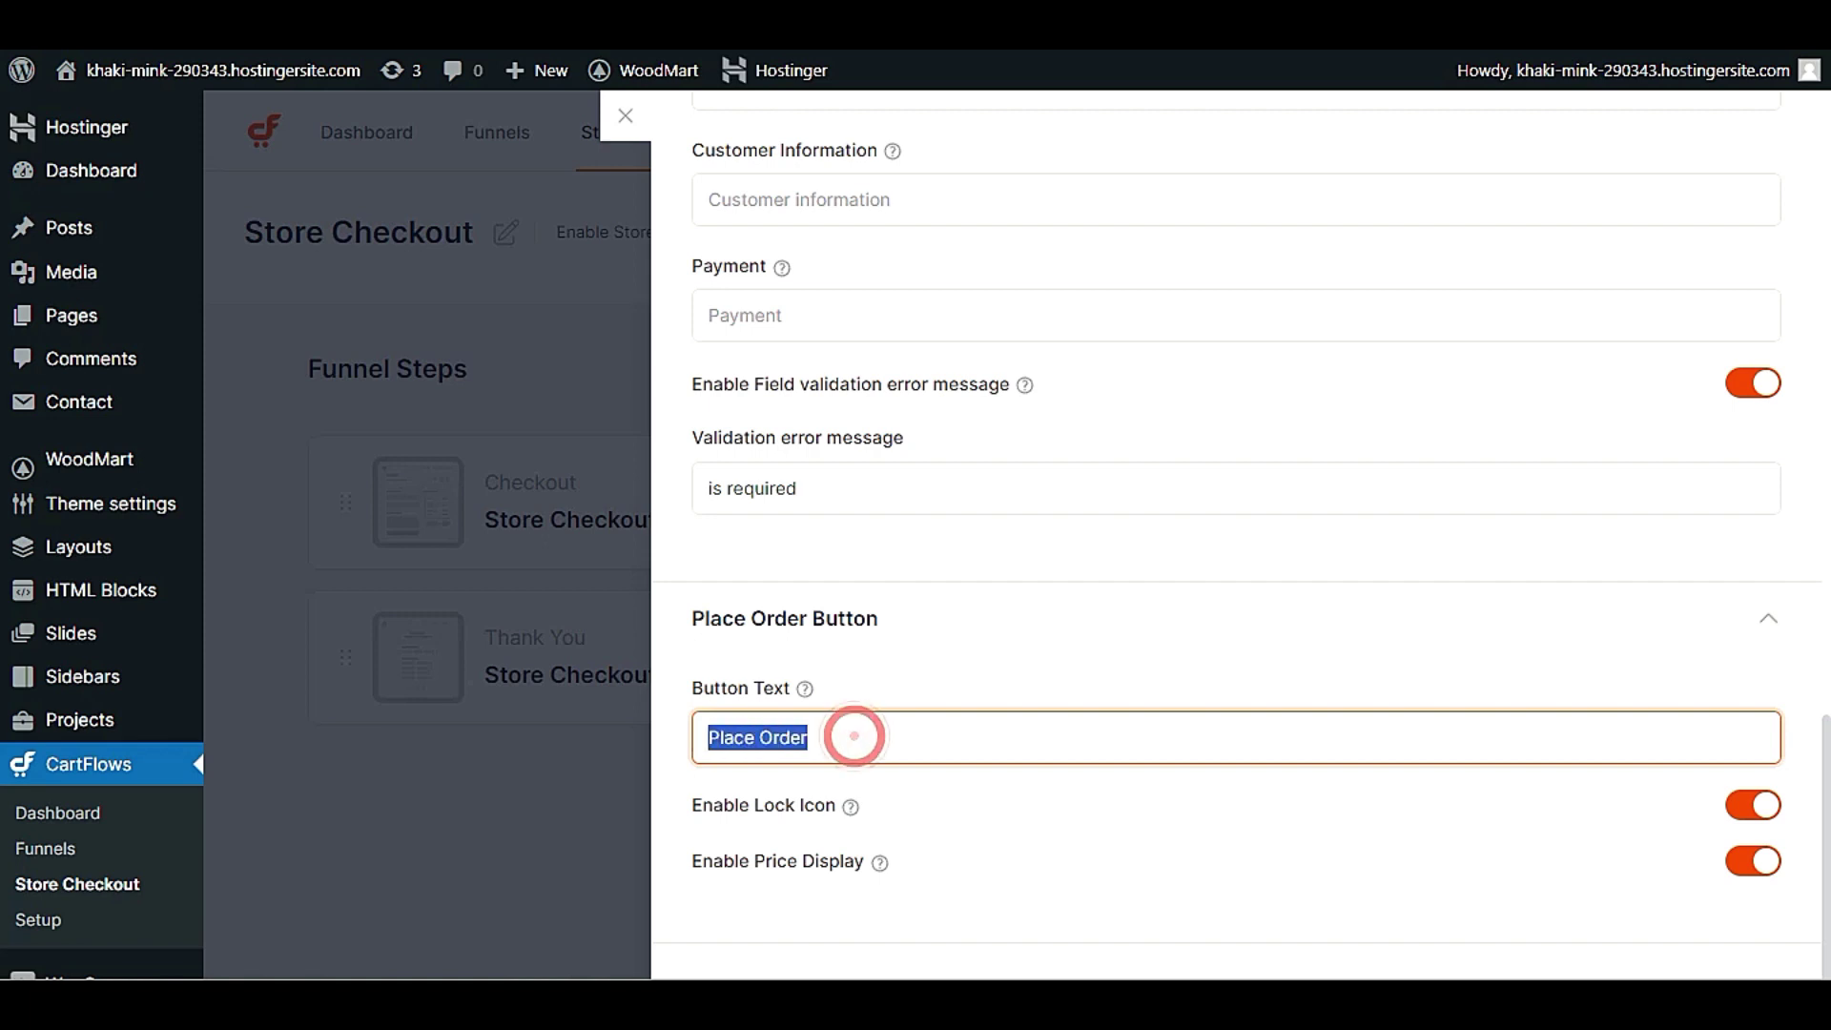
left_click(992, 740)
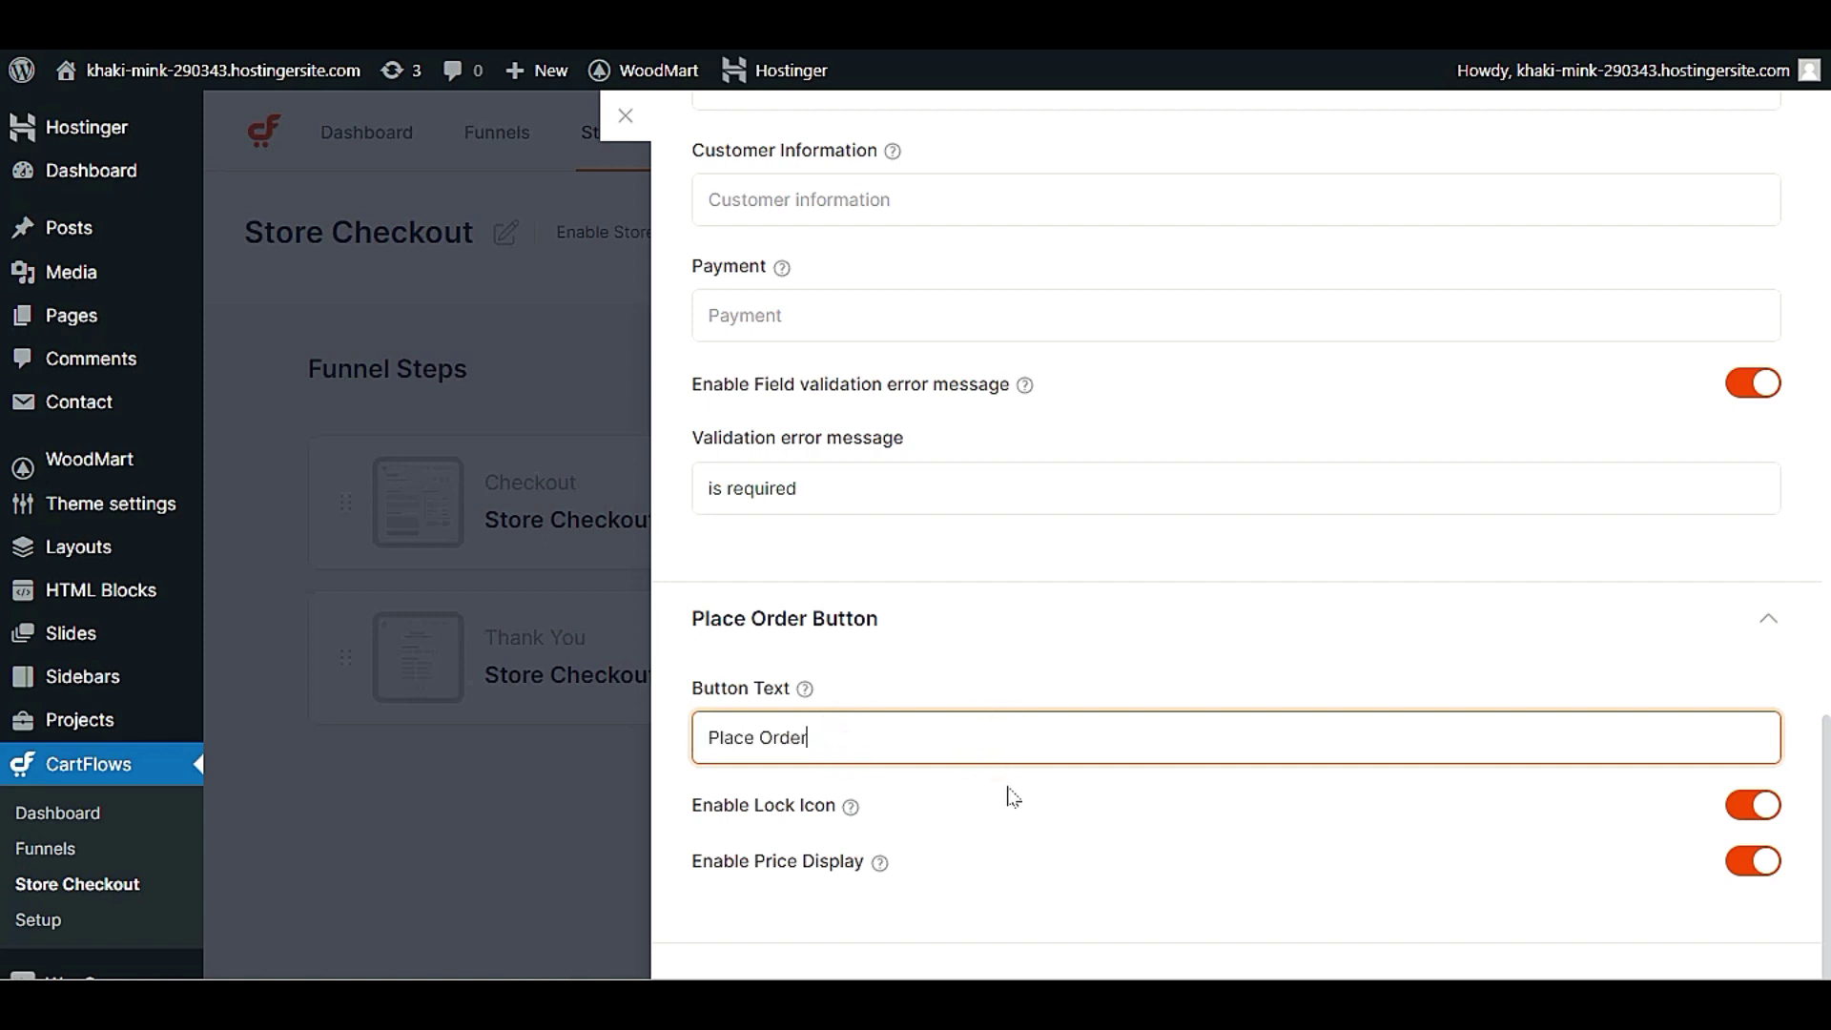
- Close and reopen the Checkout step's settings, and save them
left_click(637, 113)
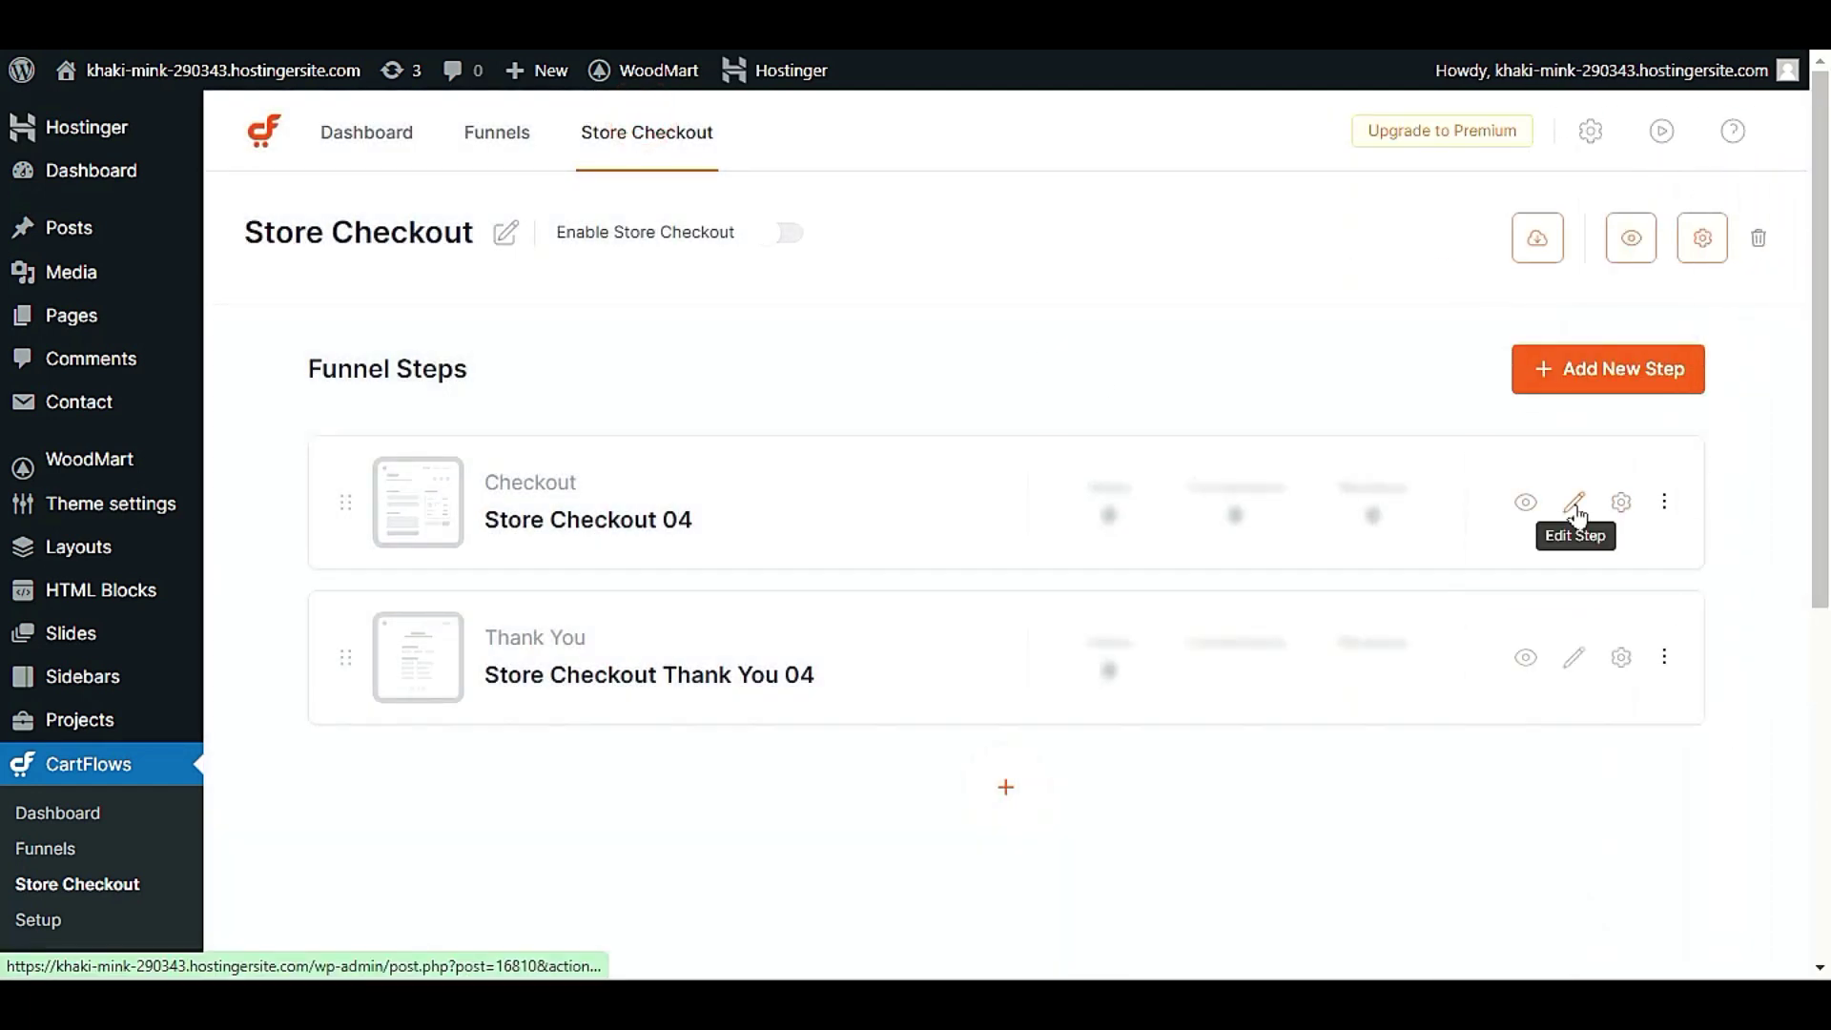
left_click(1621, 502)
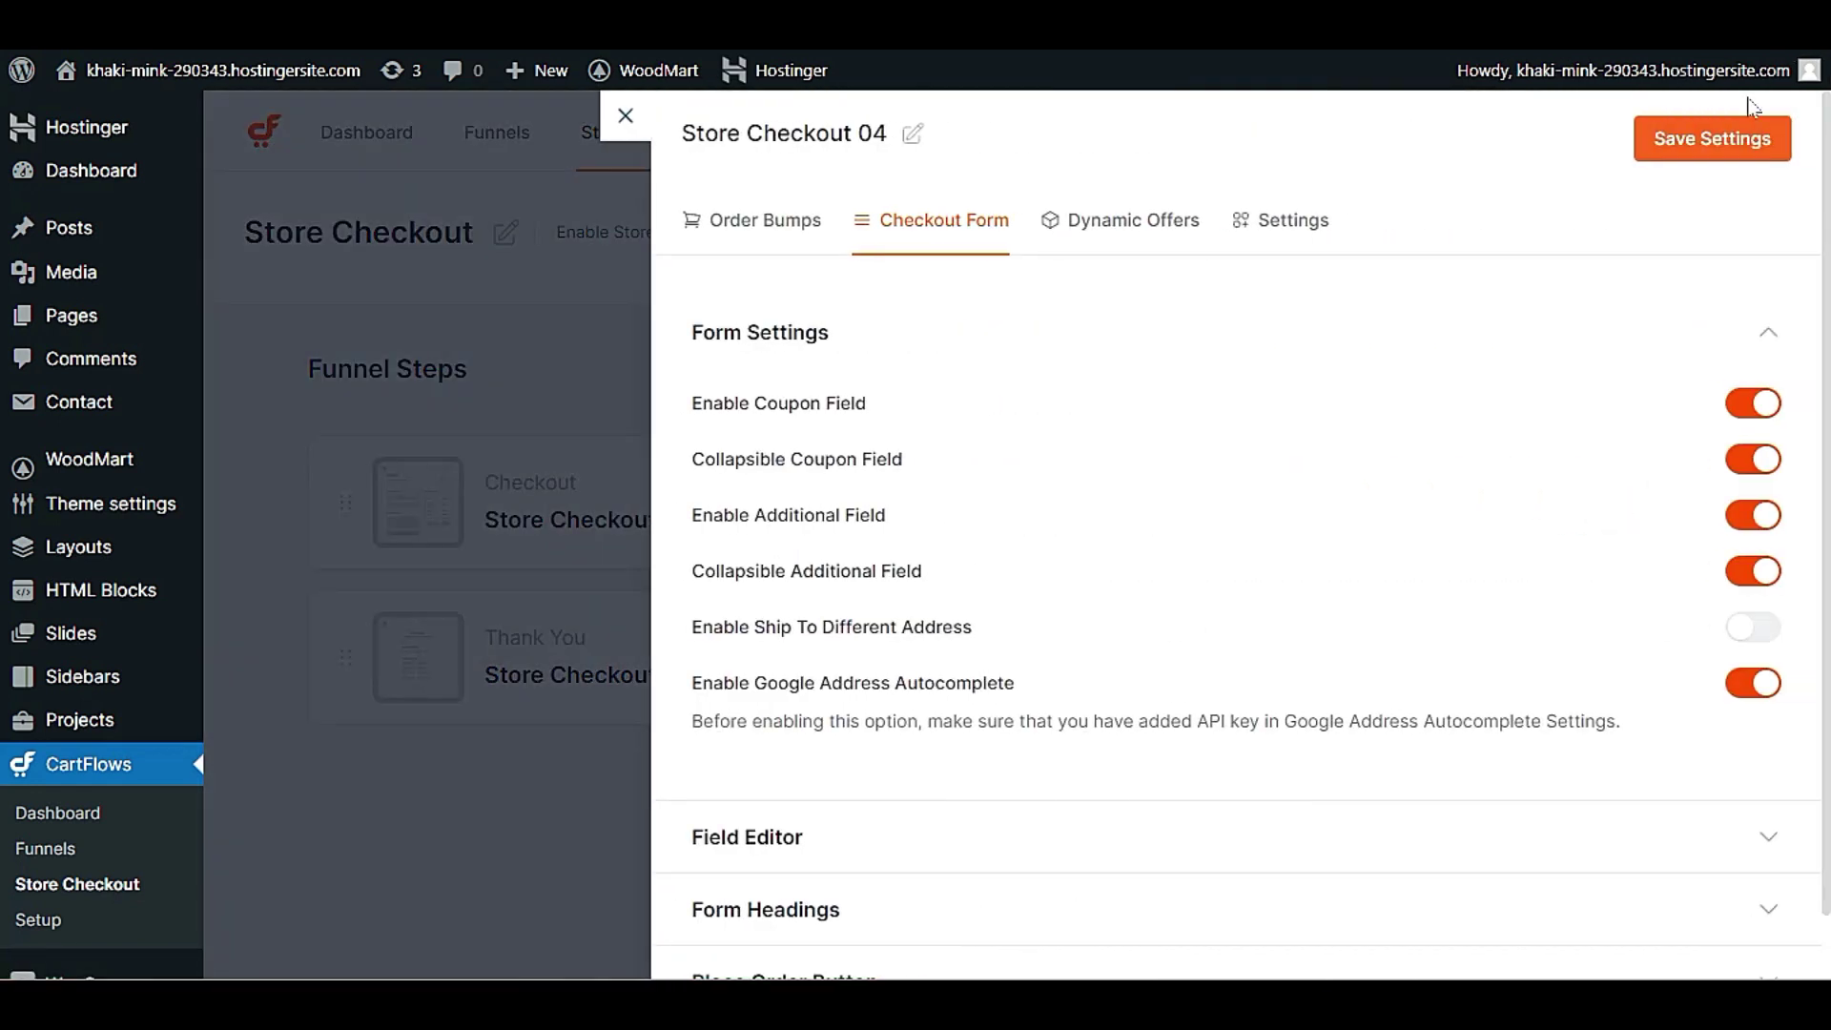
left_click(1690, 138)
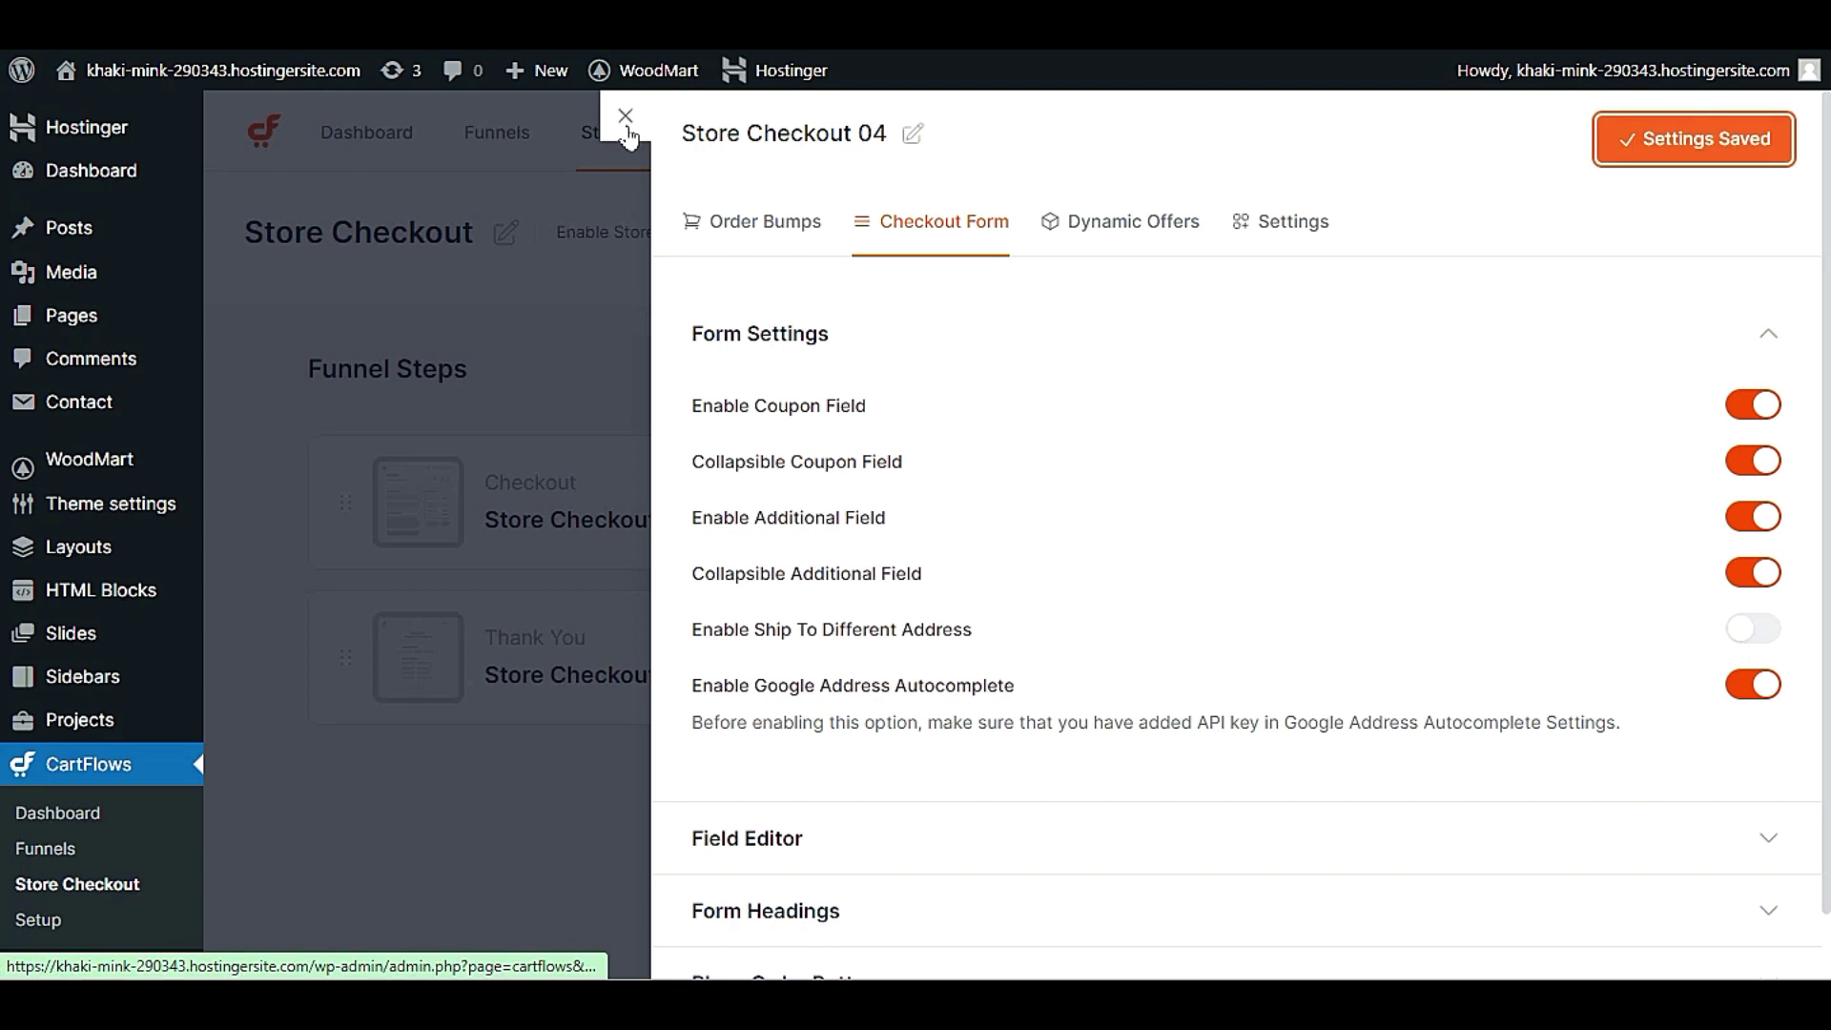
- Look through the Checkout step's order bumps, dynamic offers and general settings, and close the step settings
left_click(734, 225)
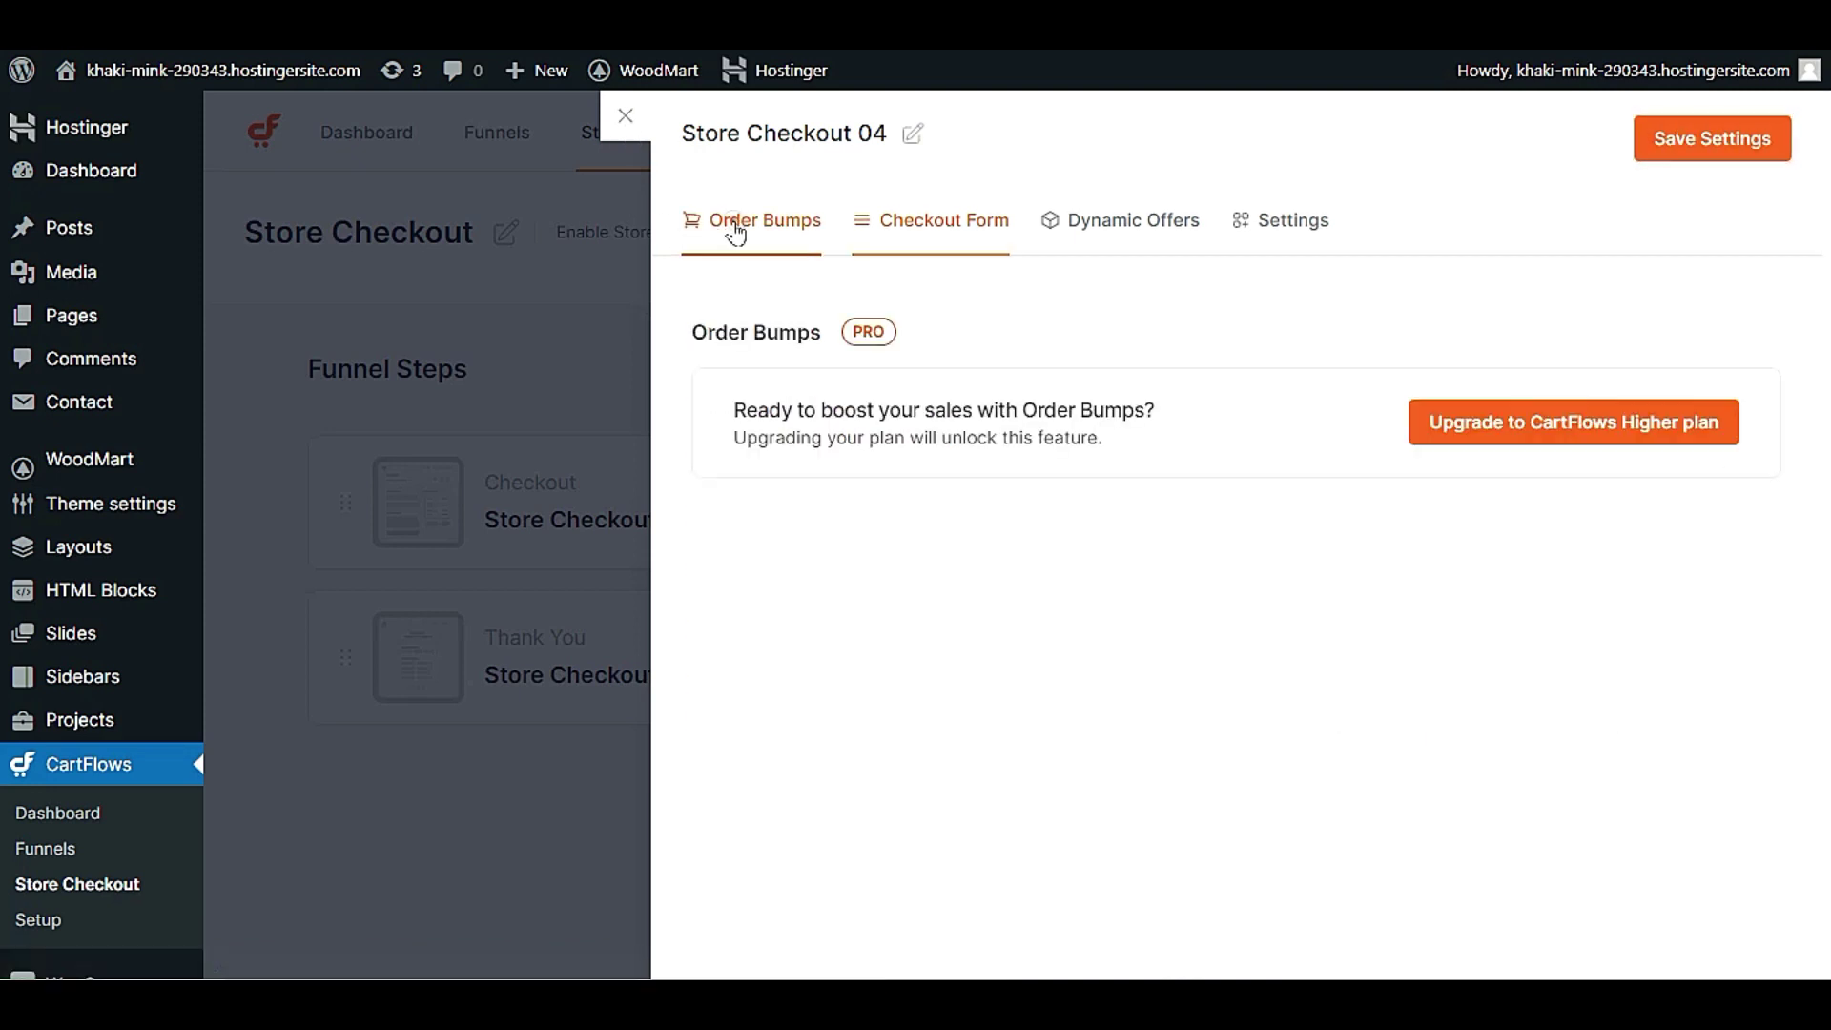
left_click(939, 227)
left_click(1125, 228)
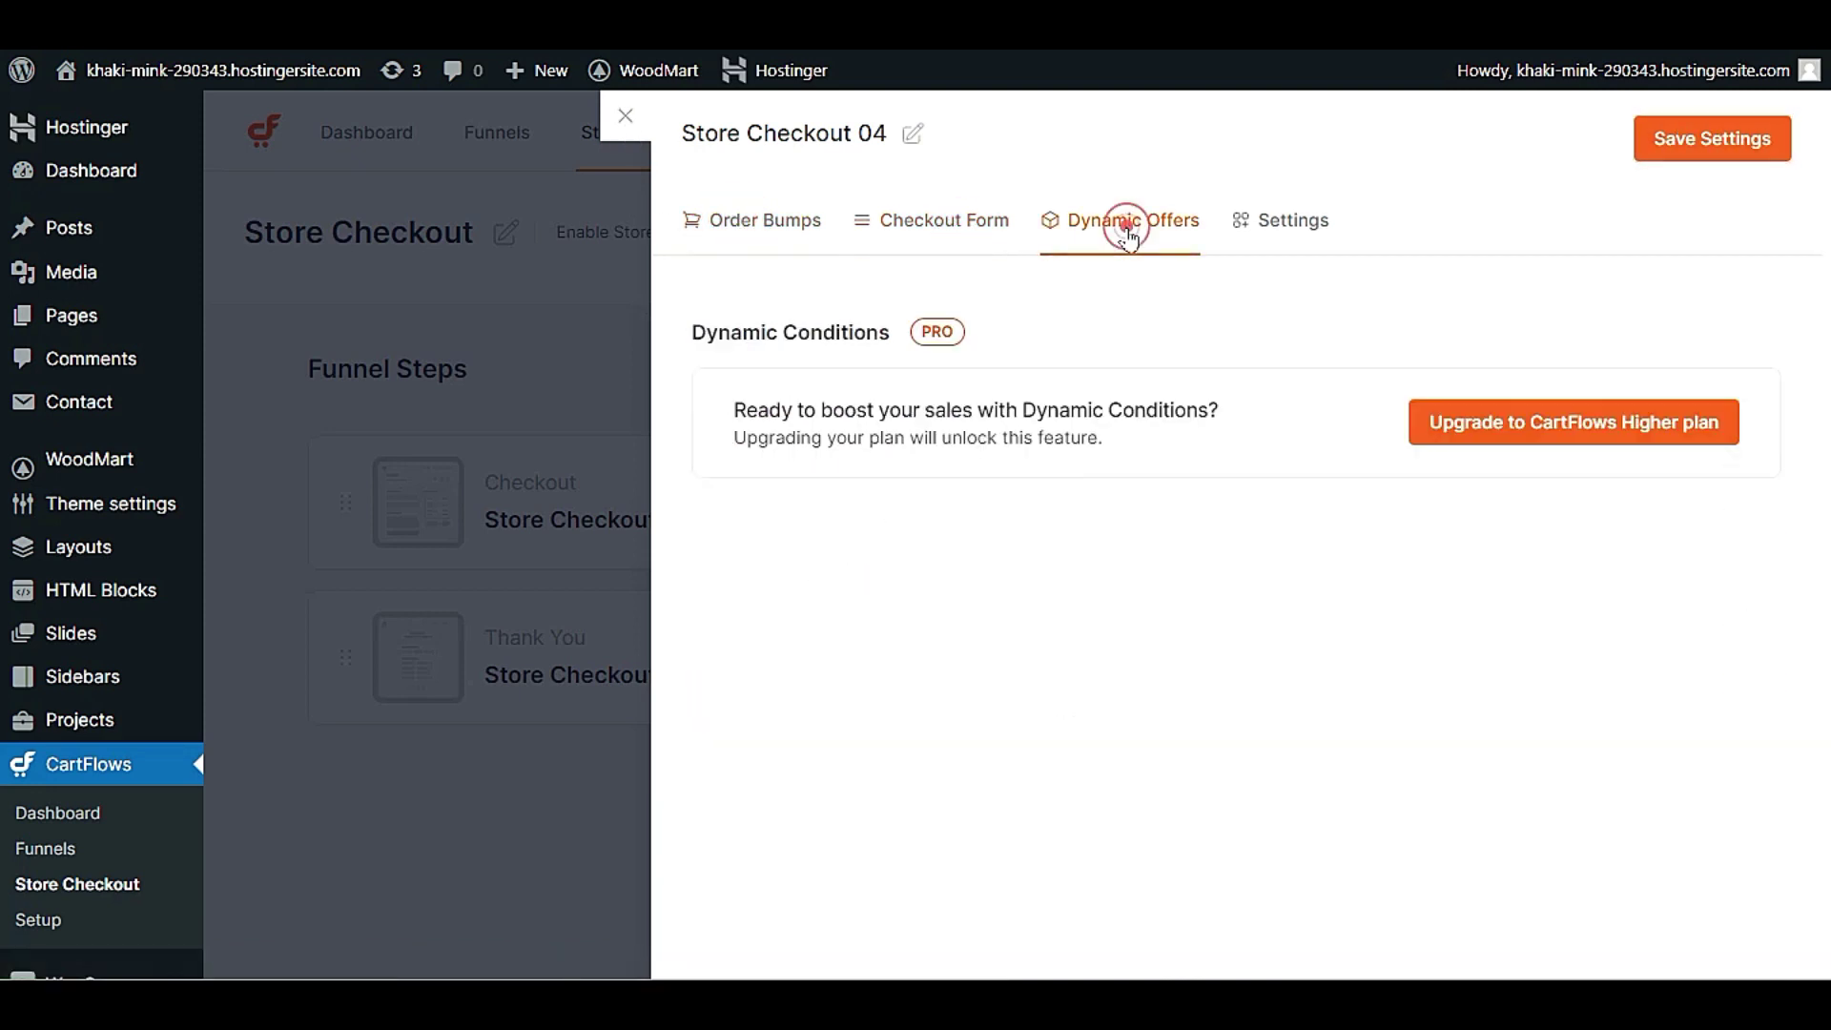
left_click(1235, 225)
scroll(834, 591, "down", 3)
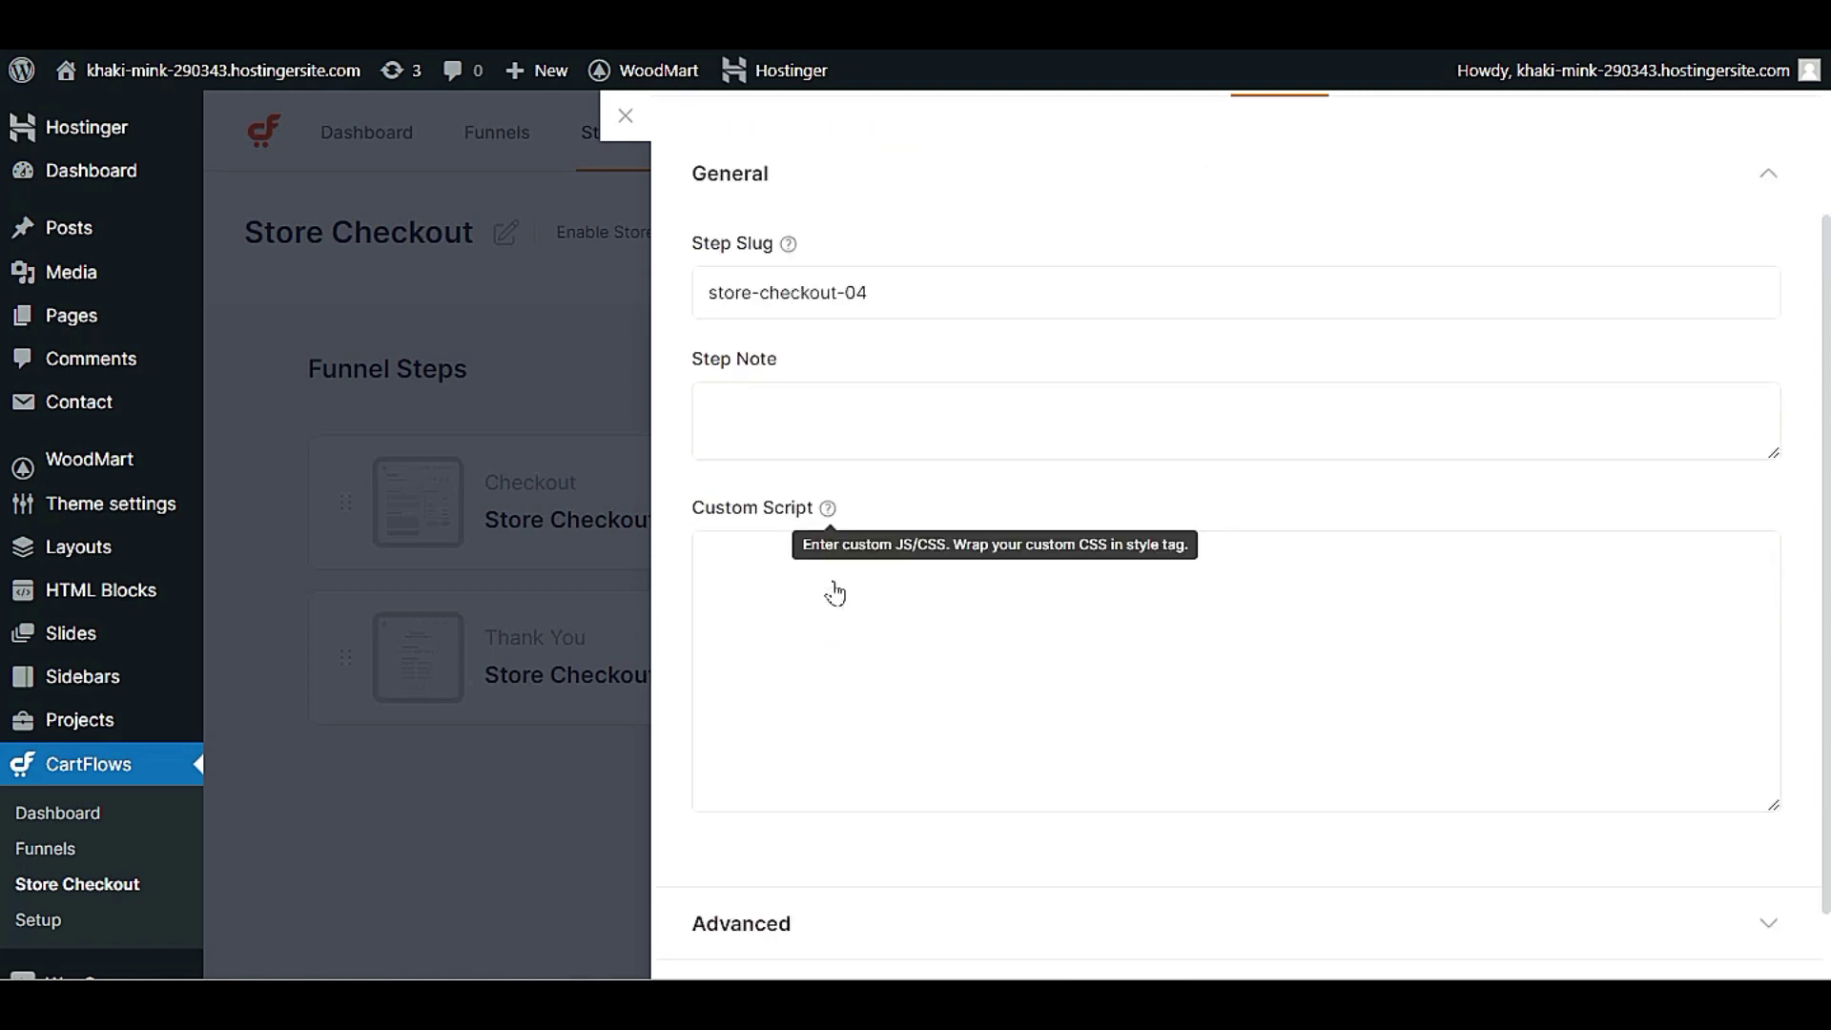
left_click(625, 115)
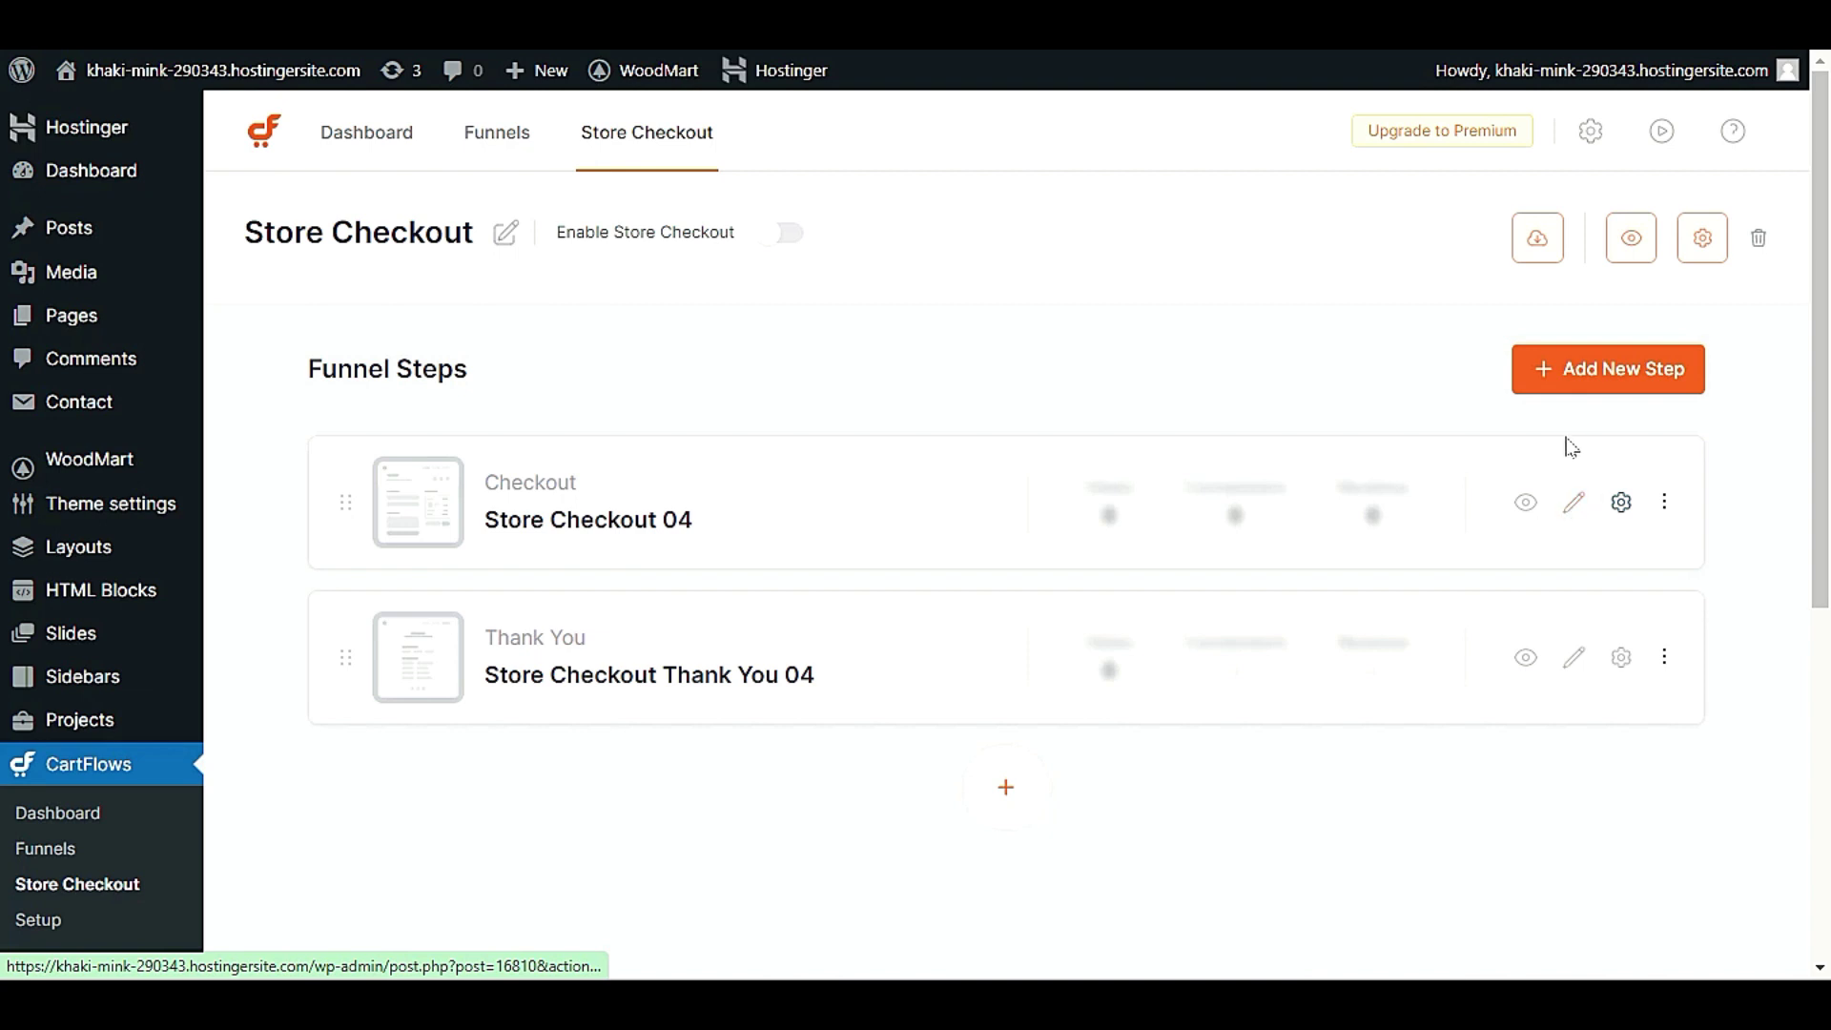
- Open the Checkout step in the Elementor editor, select the checkout form widget and review its order summary and payment sections
left_click(1577, 513)
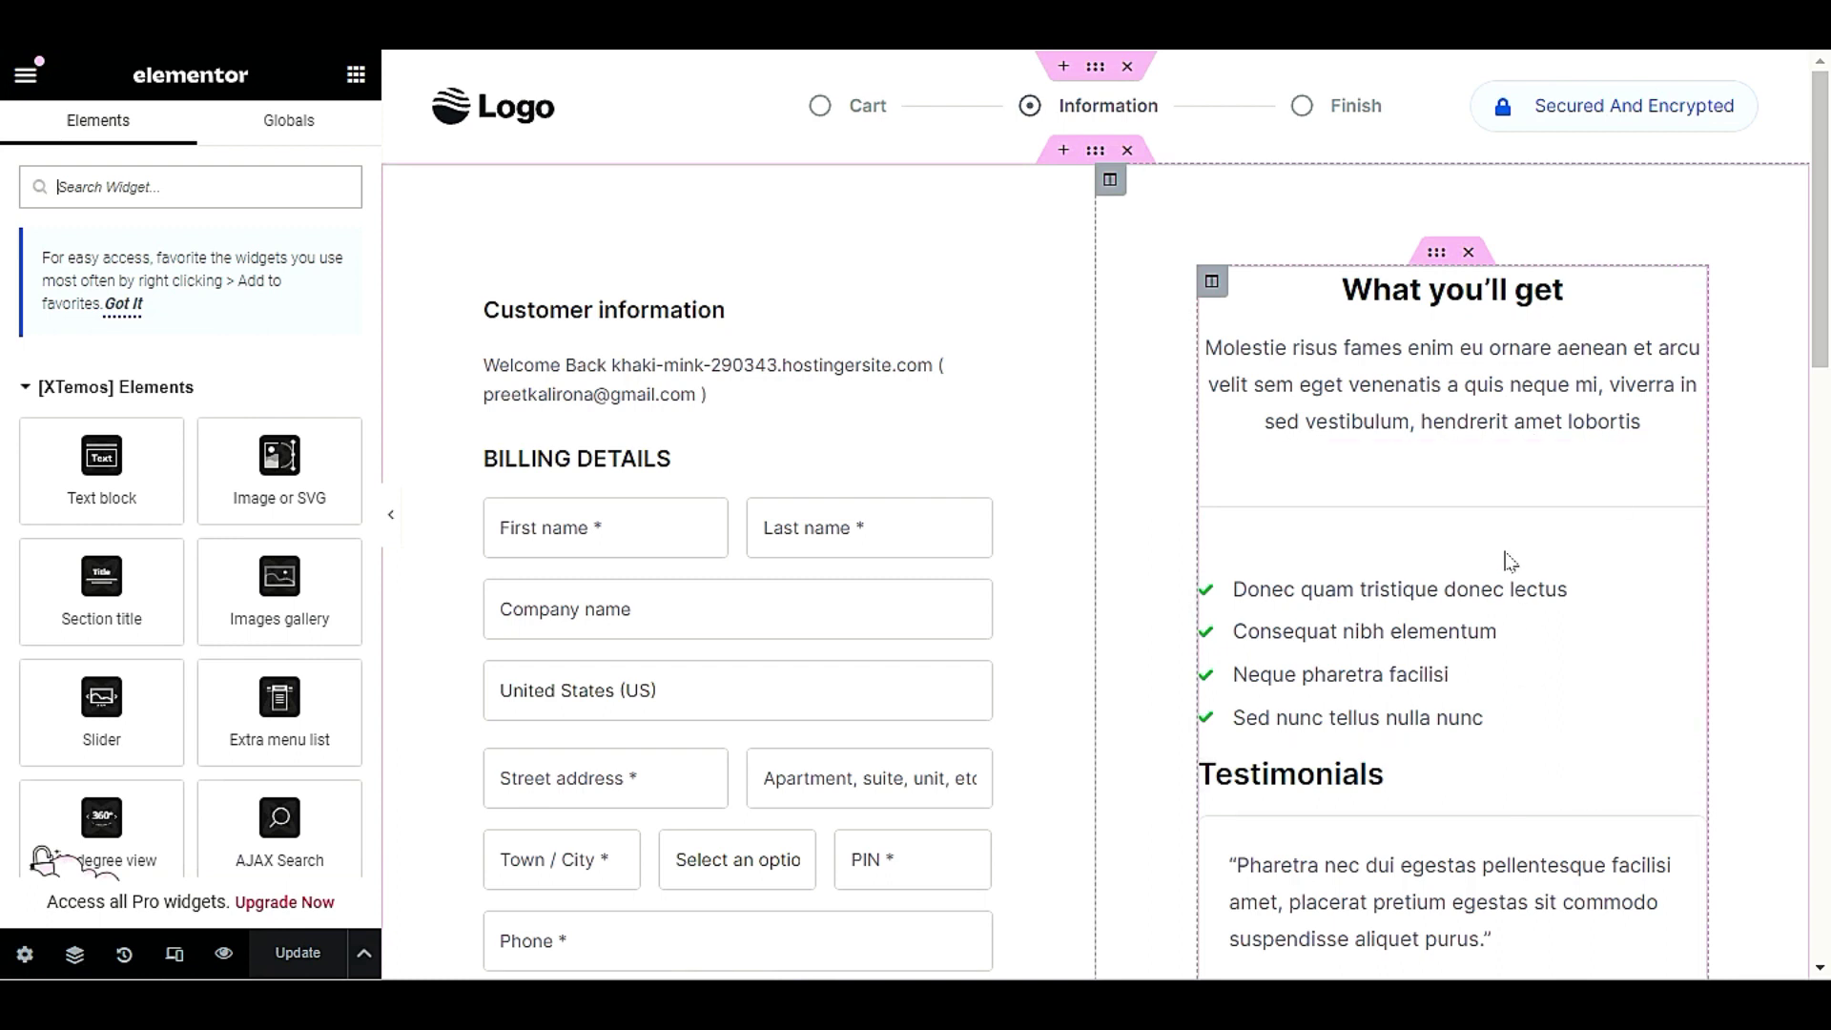
left_click(976, 282)
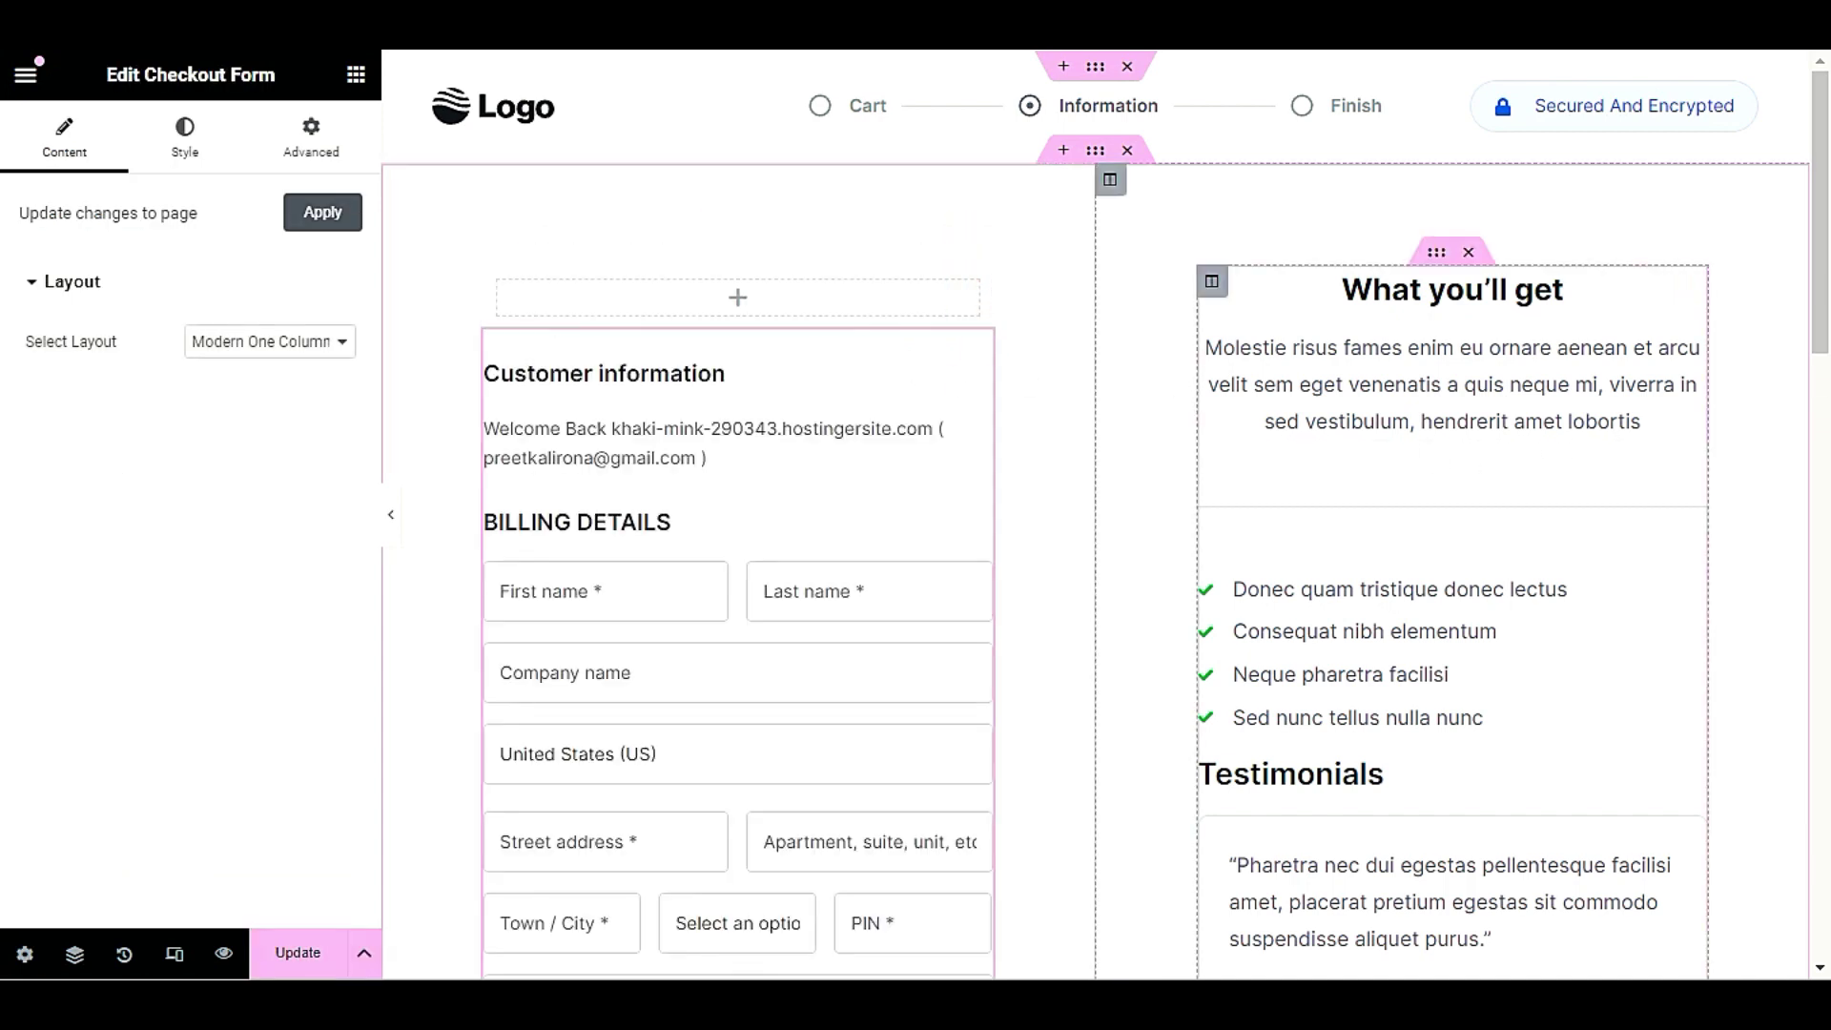
scroll(827, 765, "down", 7)
scroll(827, 764, "down", 5)
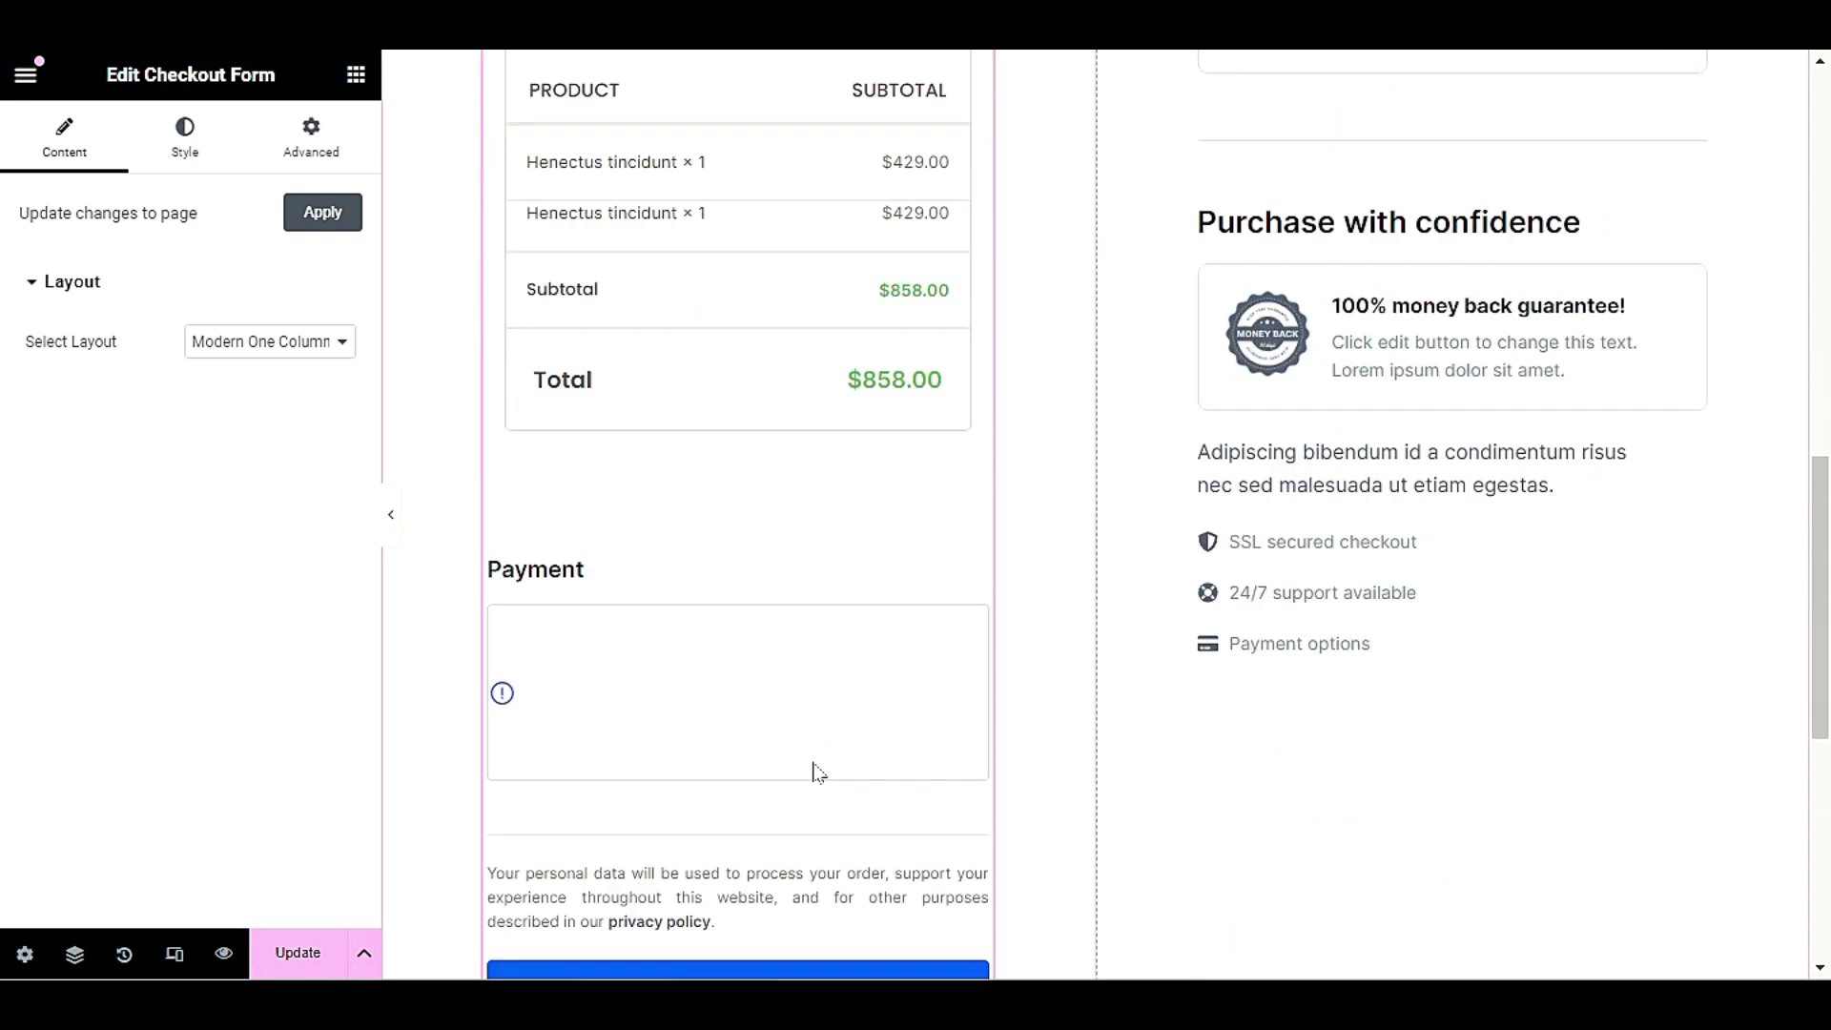
- Change the first item of the icon list under What you'll get to "Shipping To USA"
scroll(817, 772, "up", 9)
scroll(1155, 515, "up", 3)
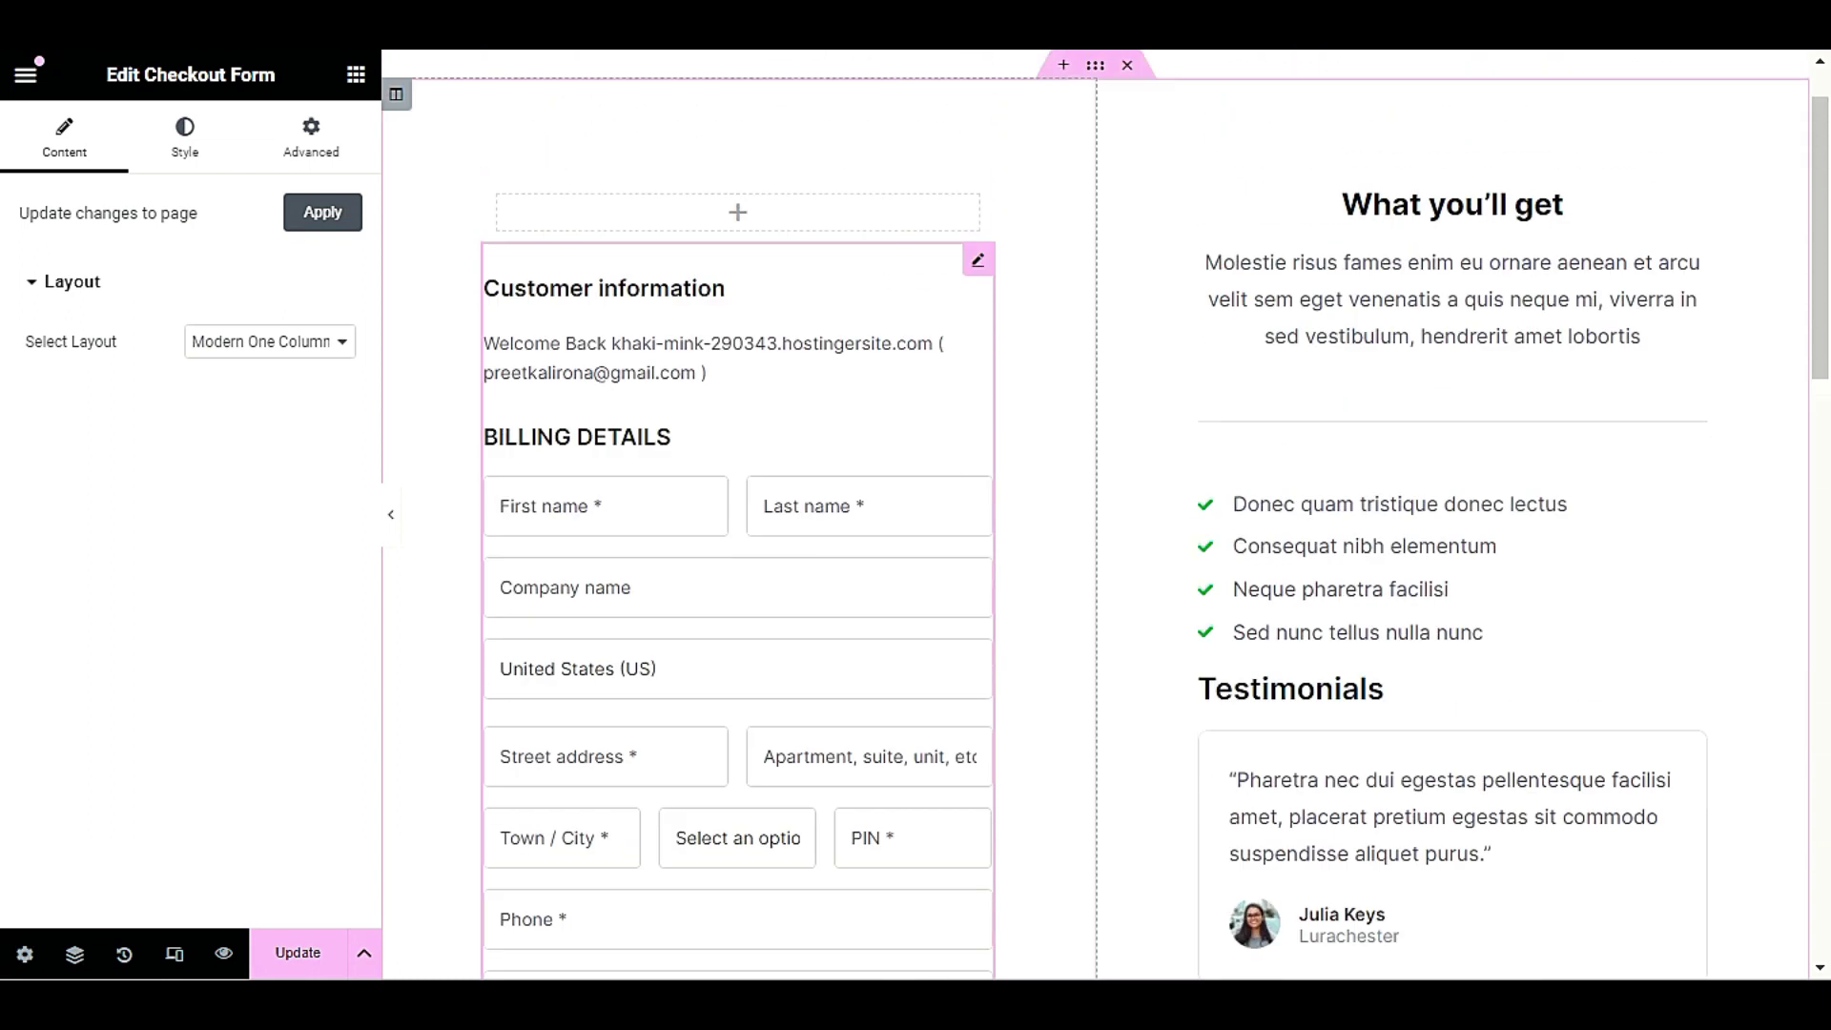
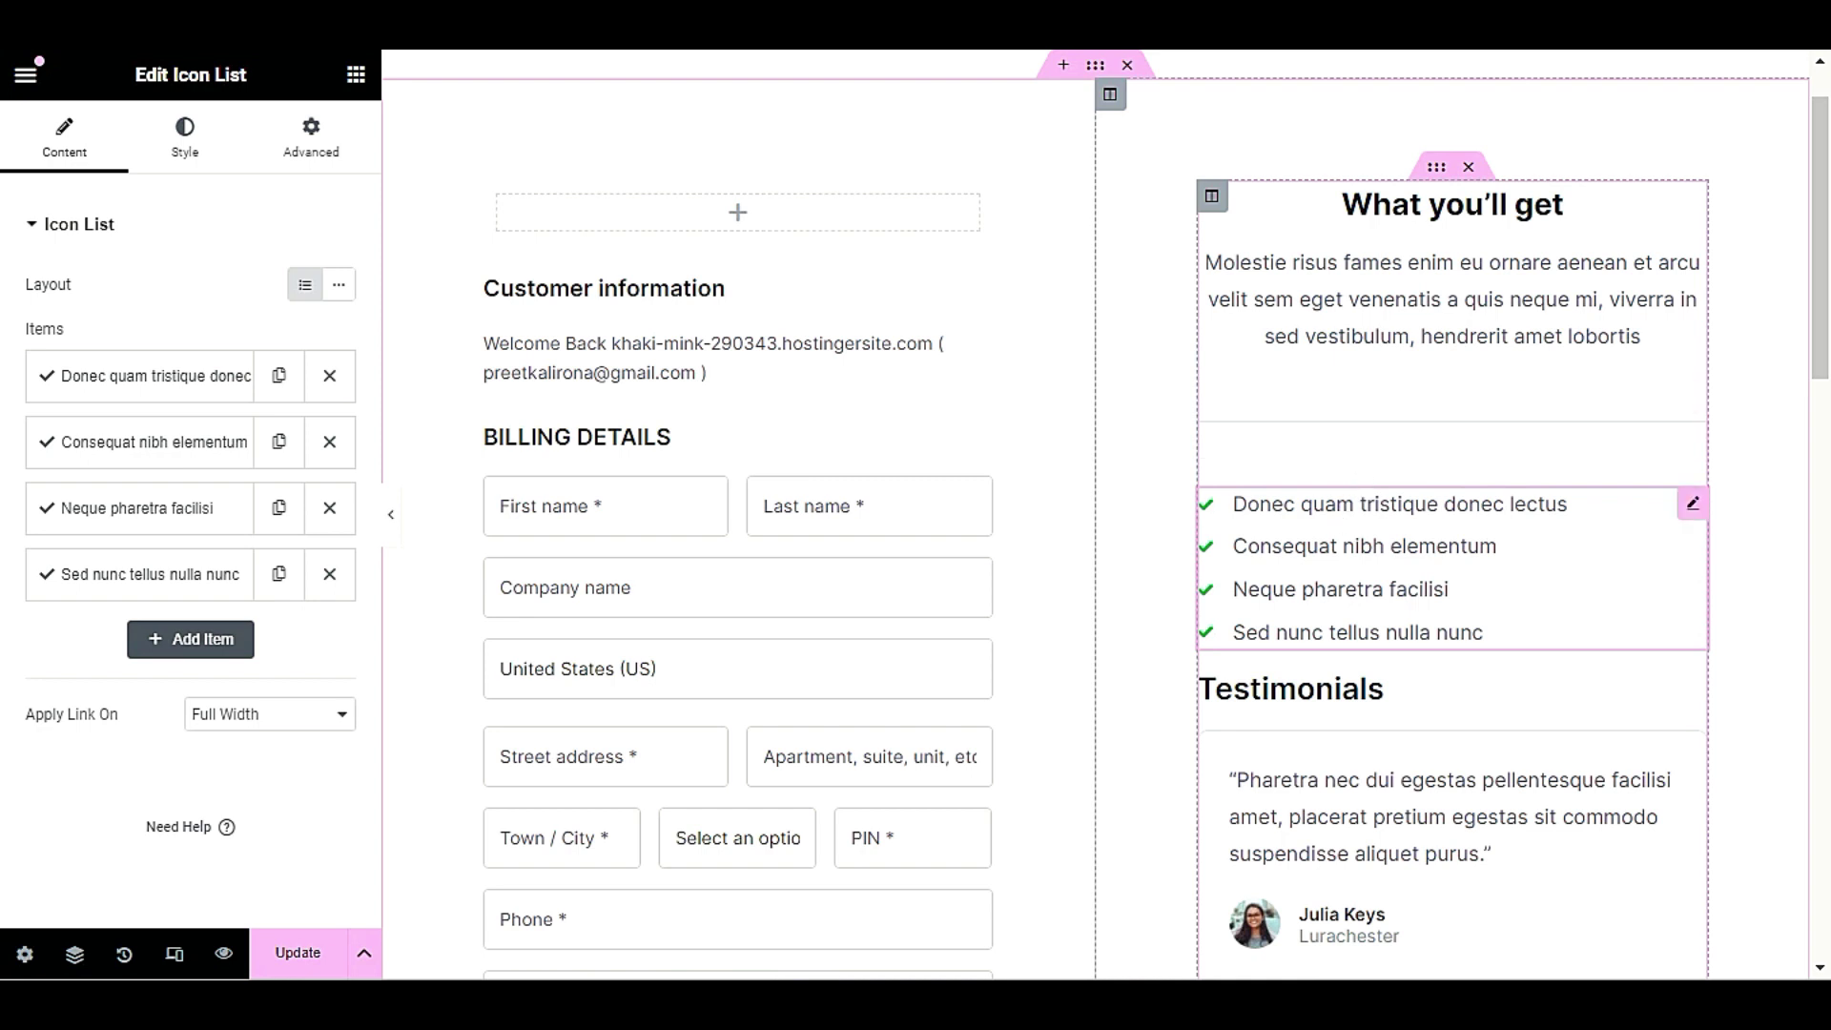
right_click(1542, 581)
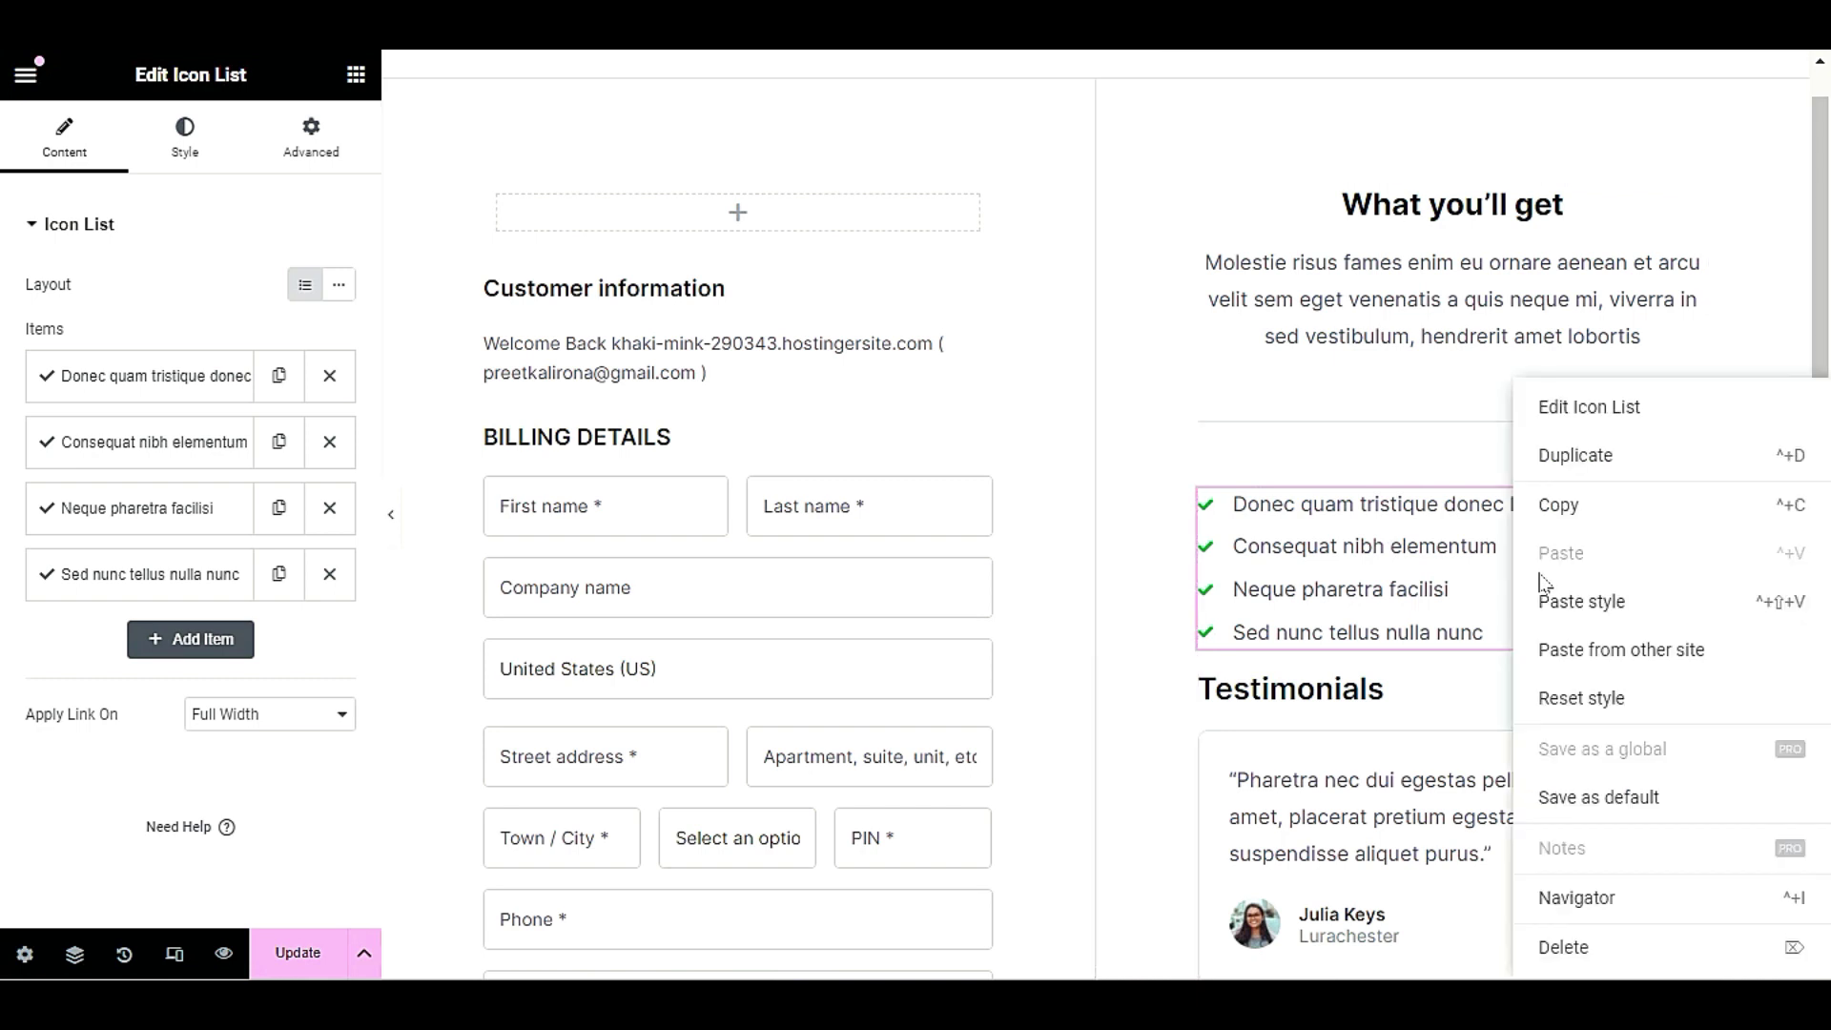
left_click(1580, 406)
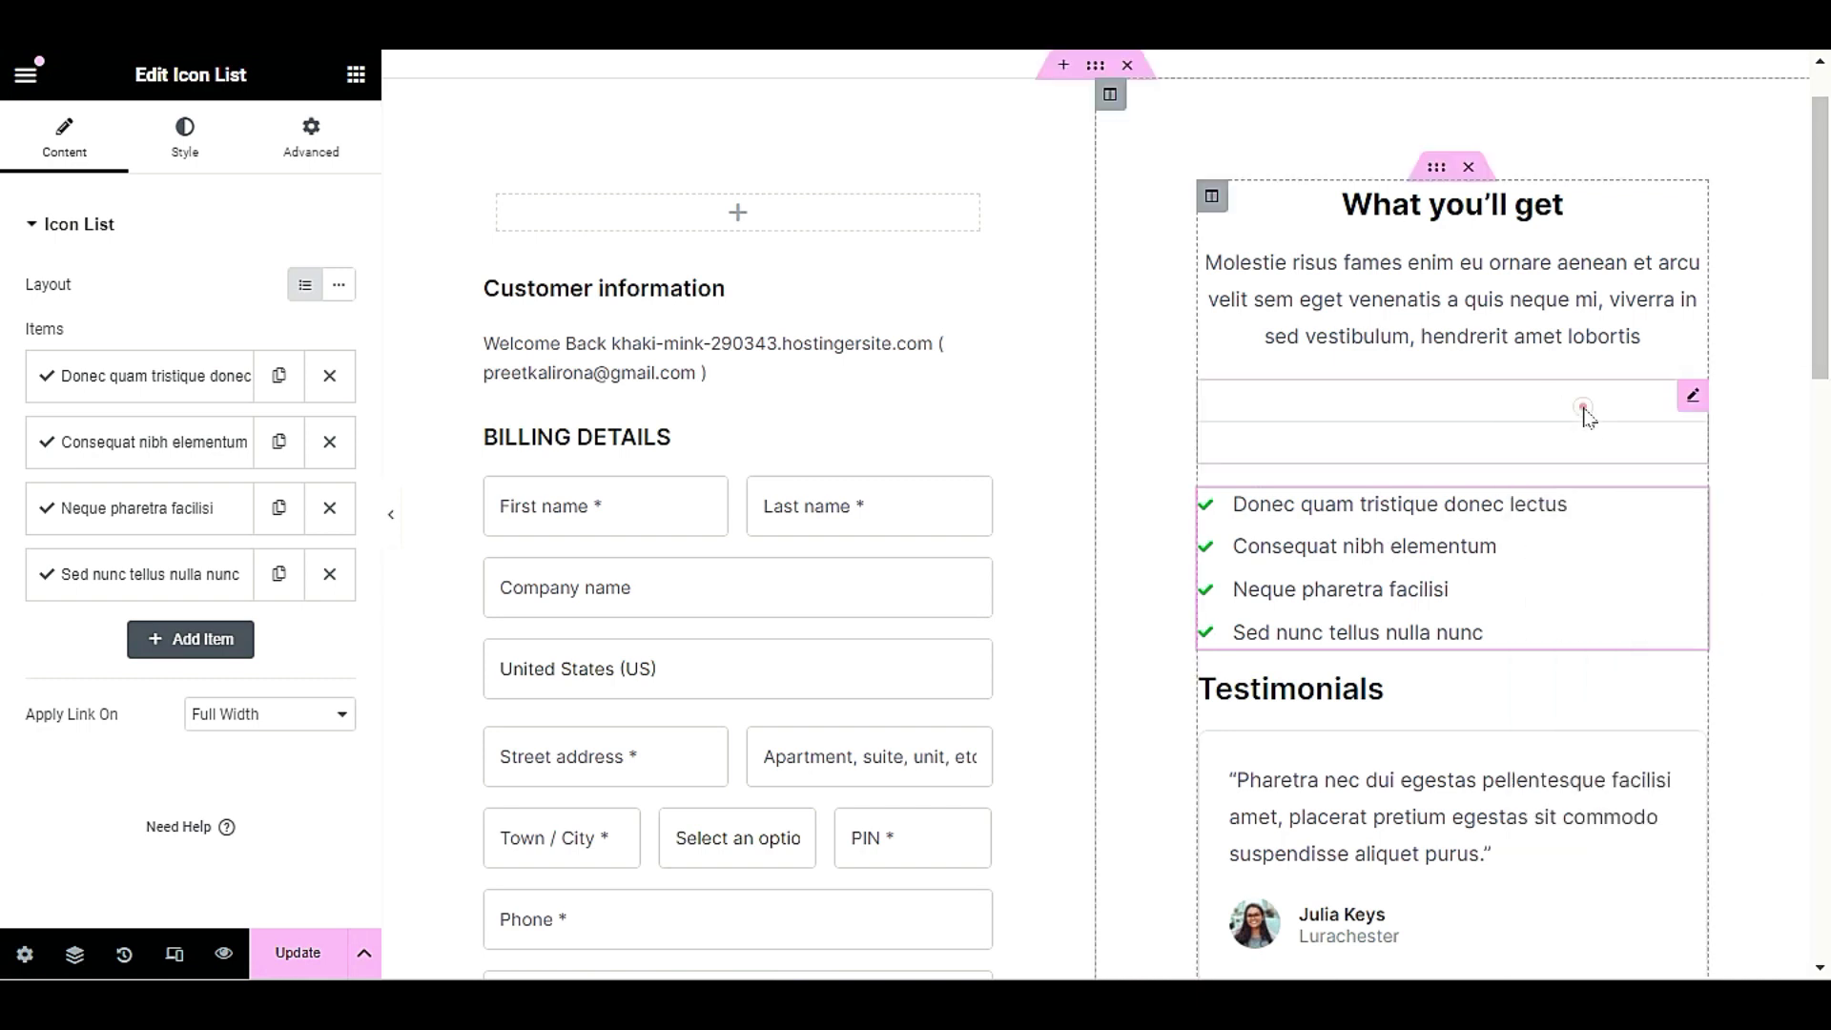
left_click(134, 383)
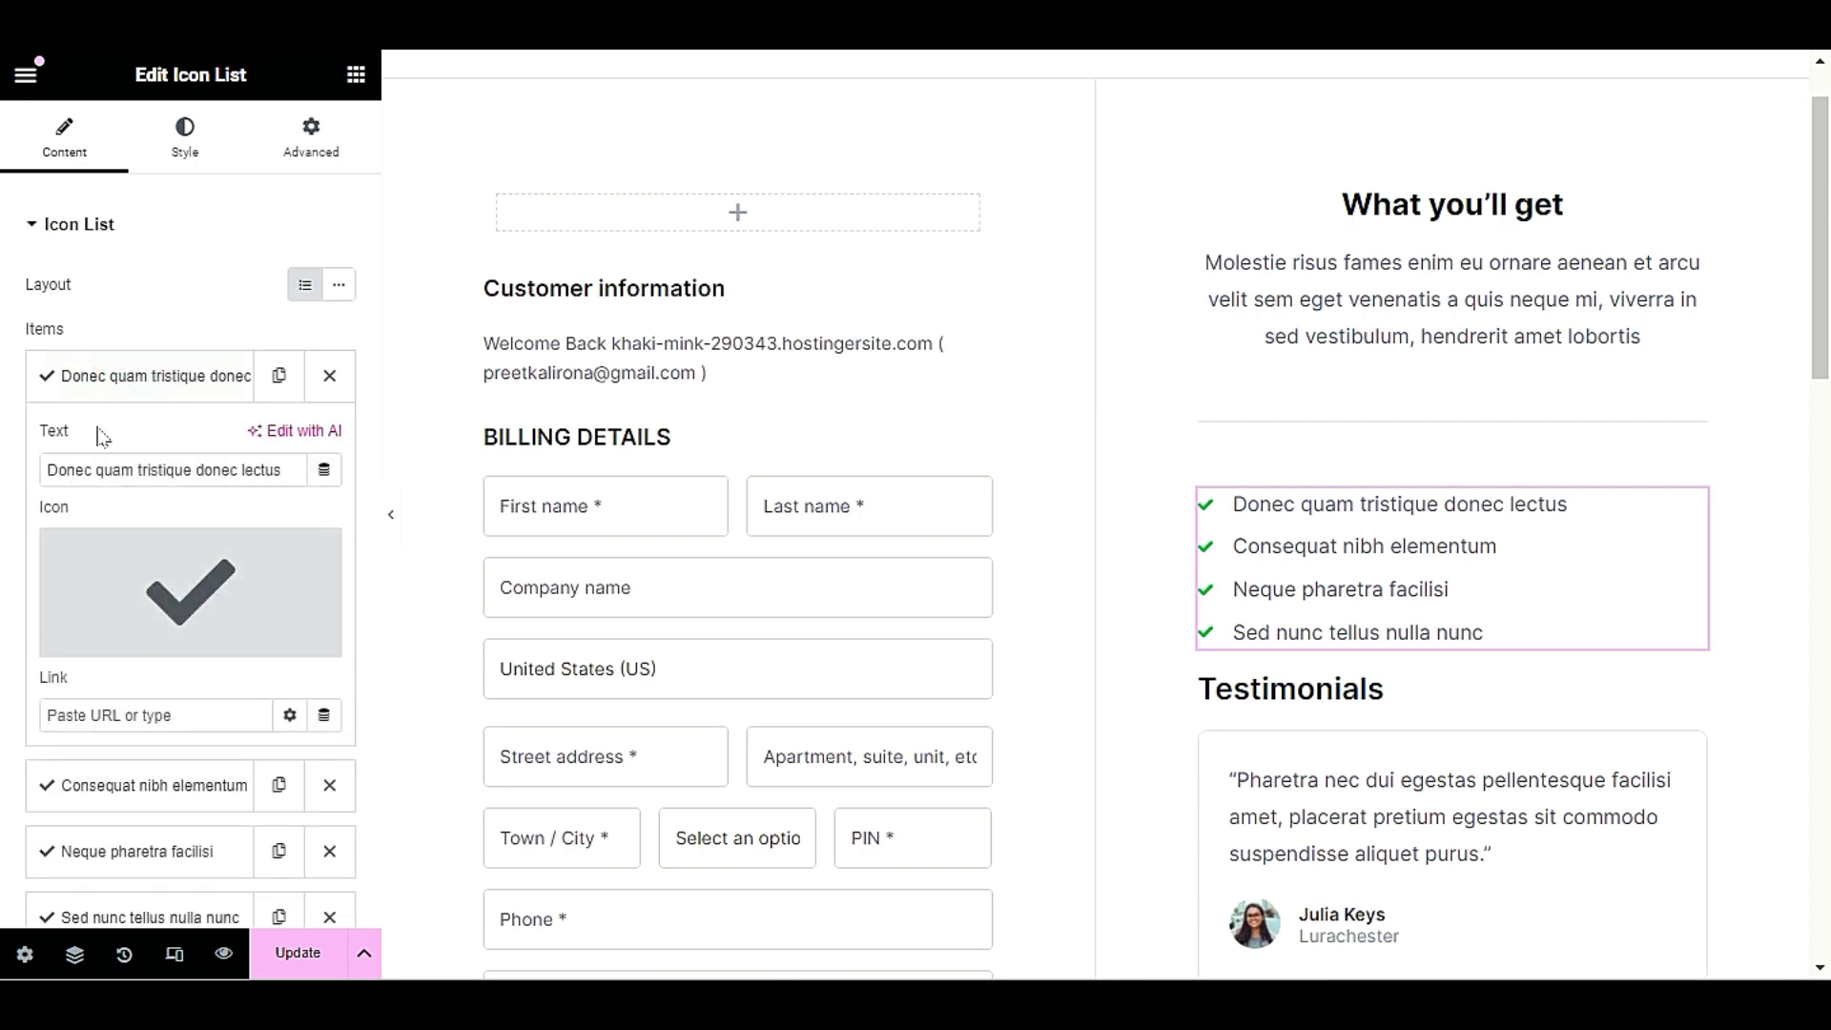
triple_click(107, 468)
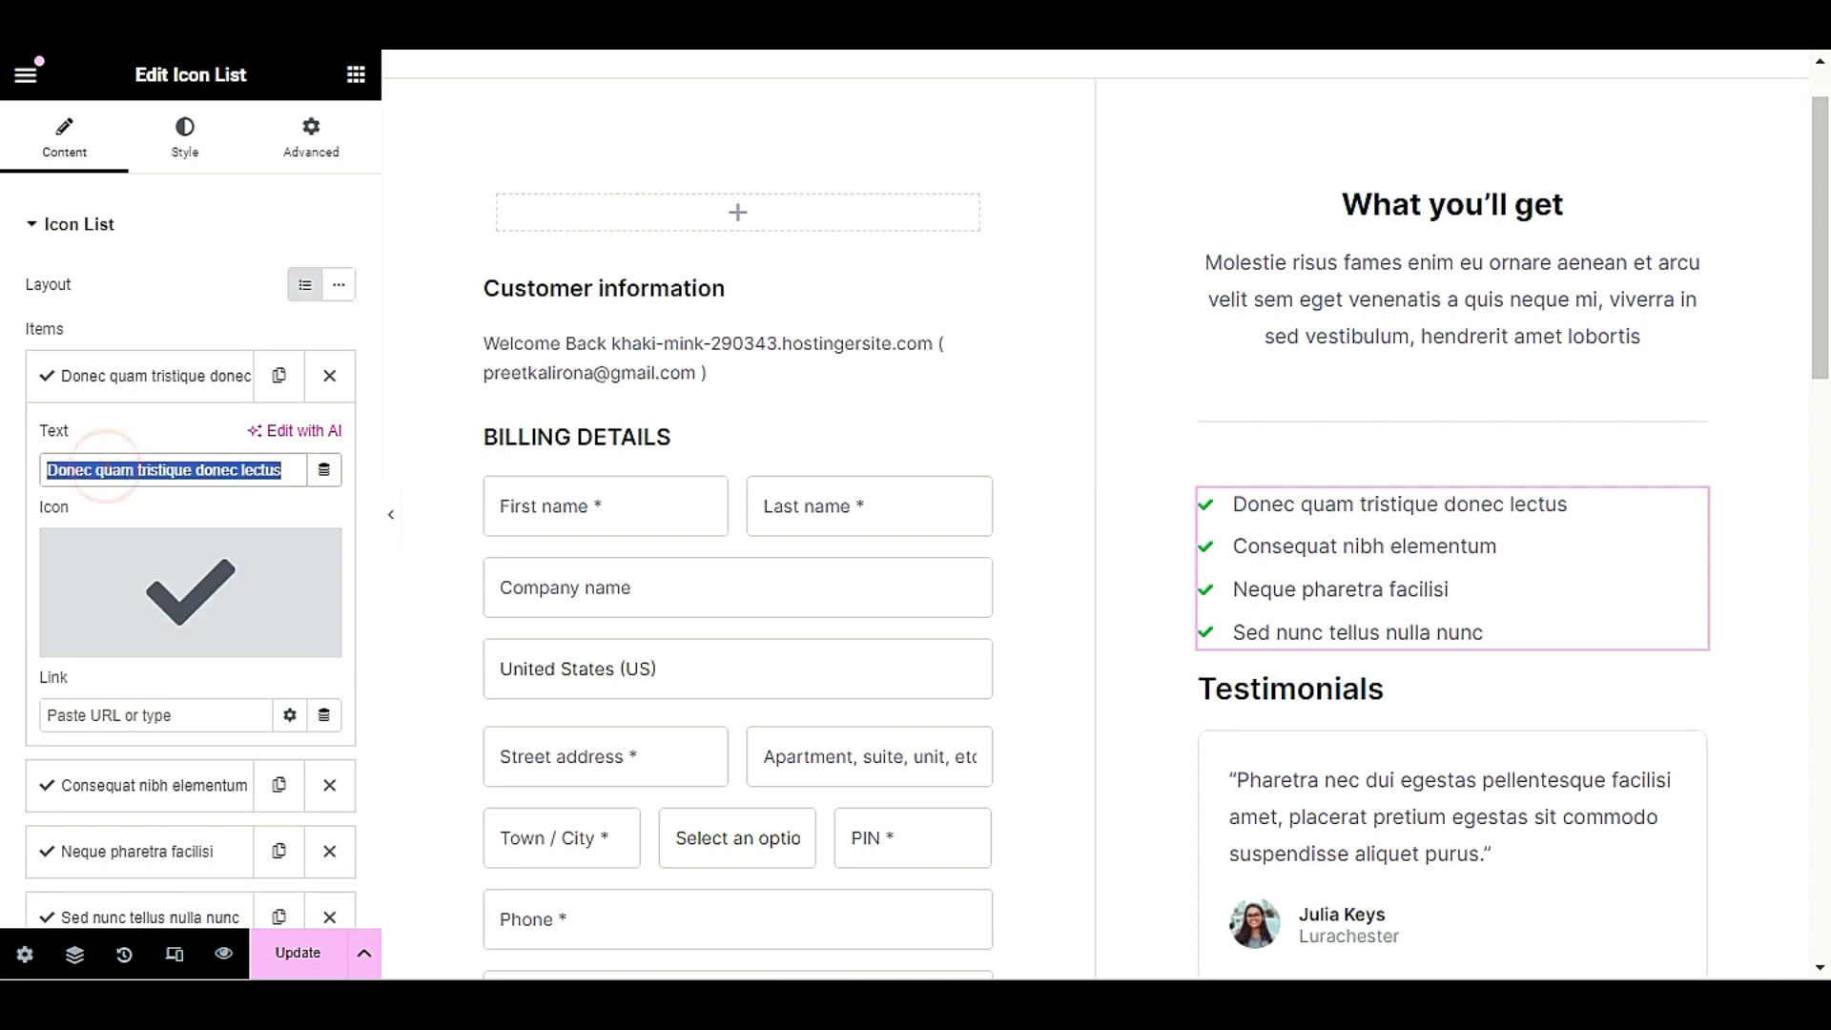
type("S")
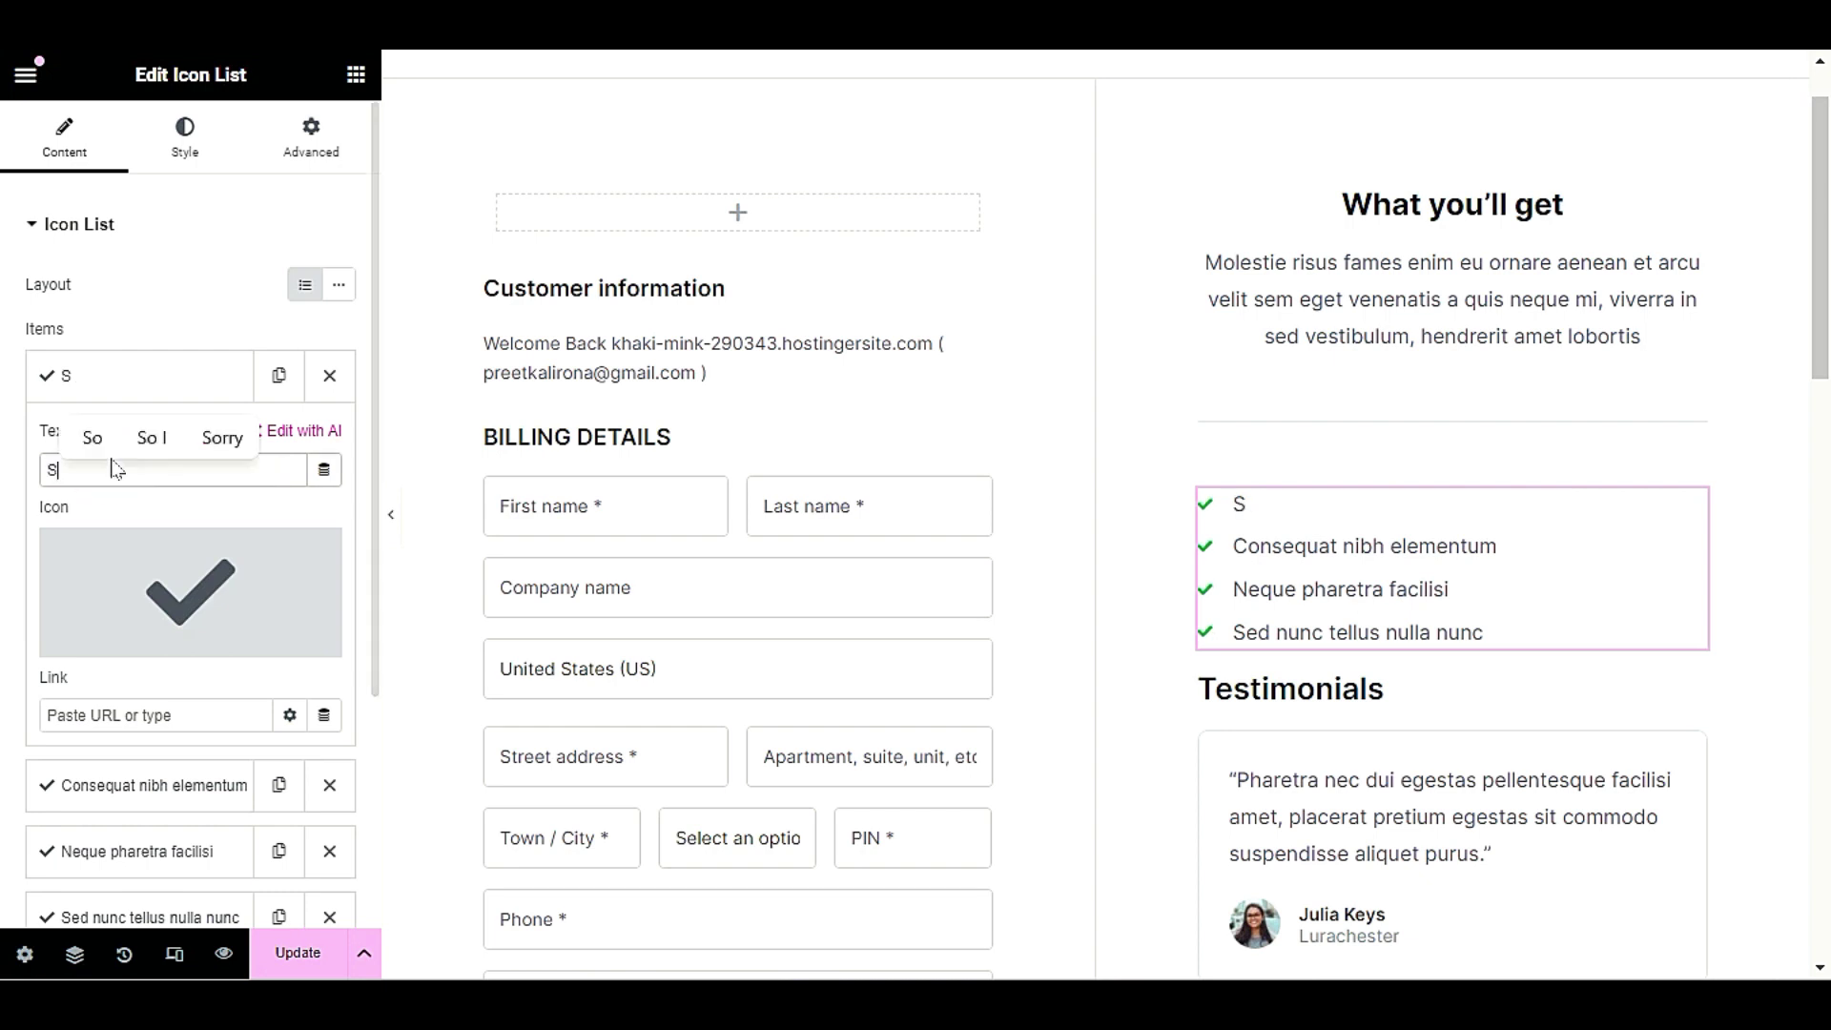
type("hipping To USA")
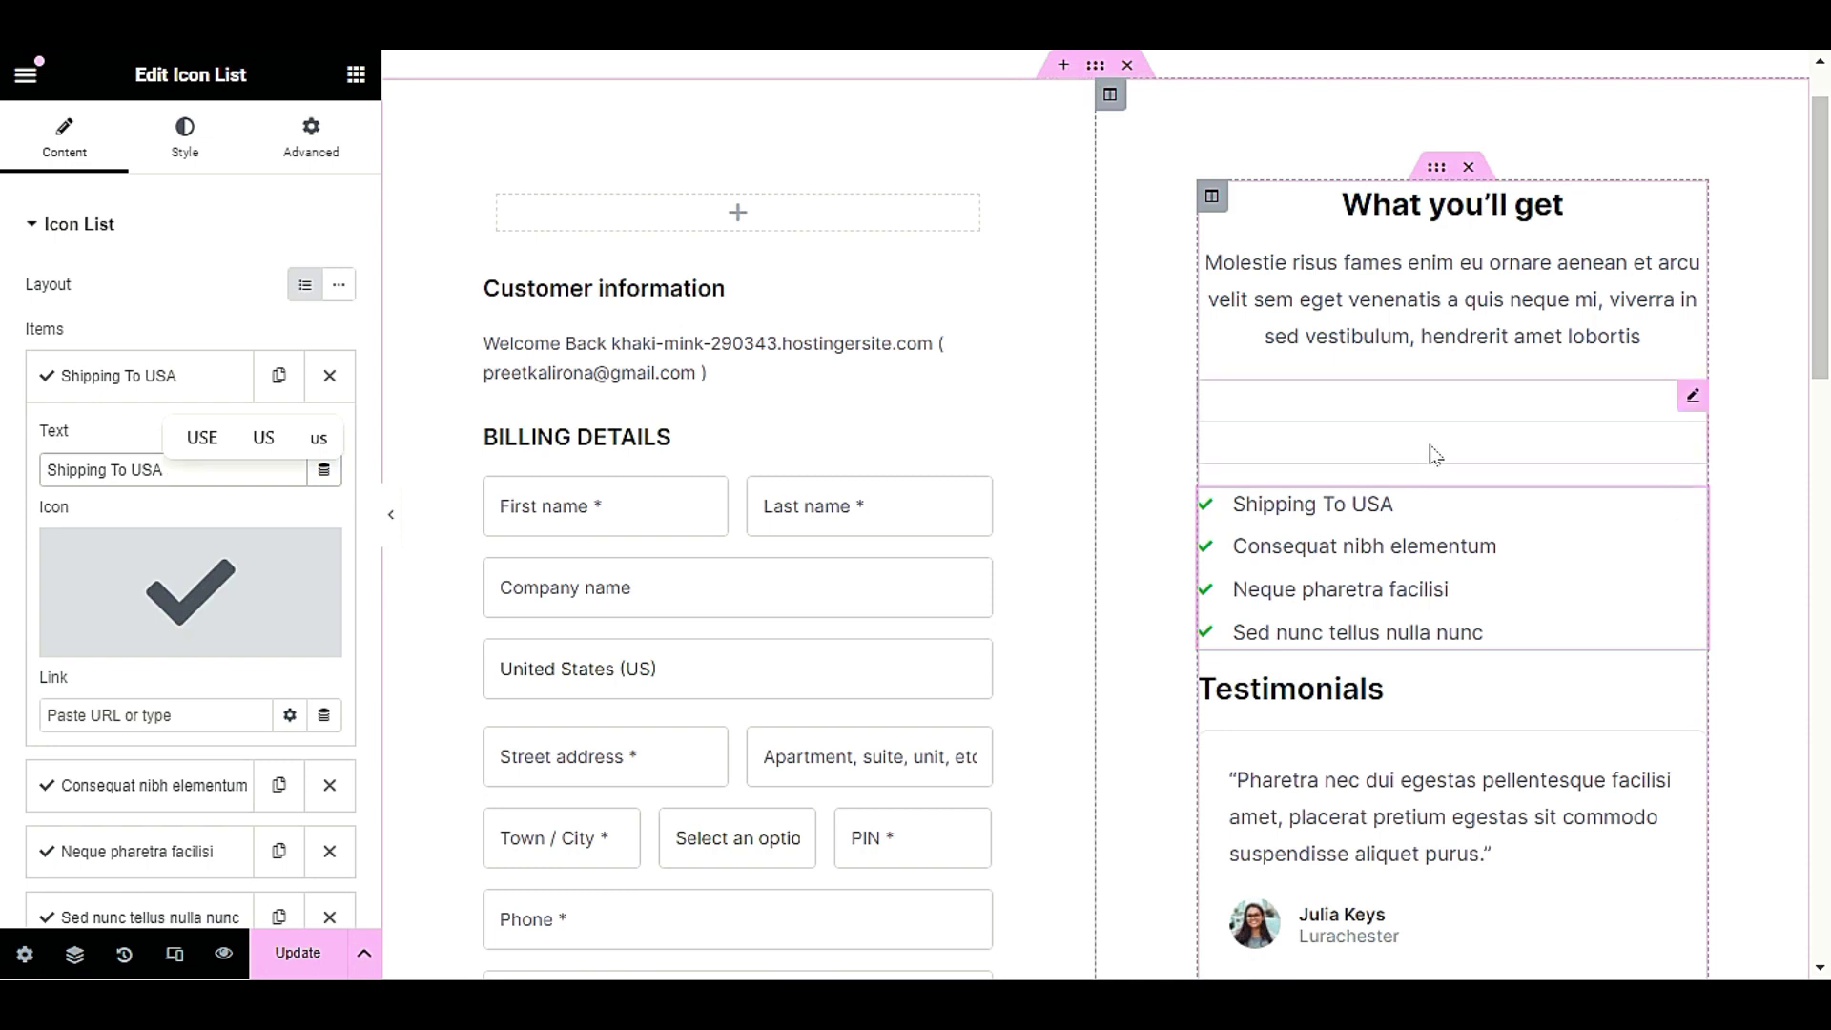
- Replace the check mark of the Shipping To USA item with the shipping truck icon from the icon library
mouse_move(191, 633)
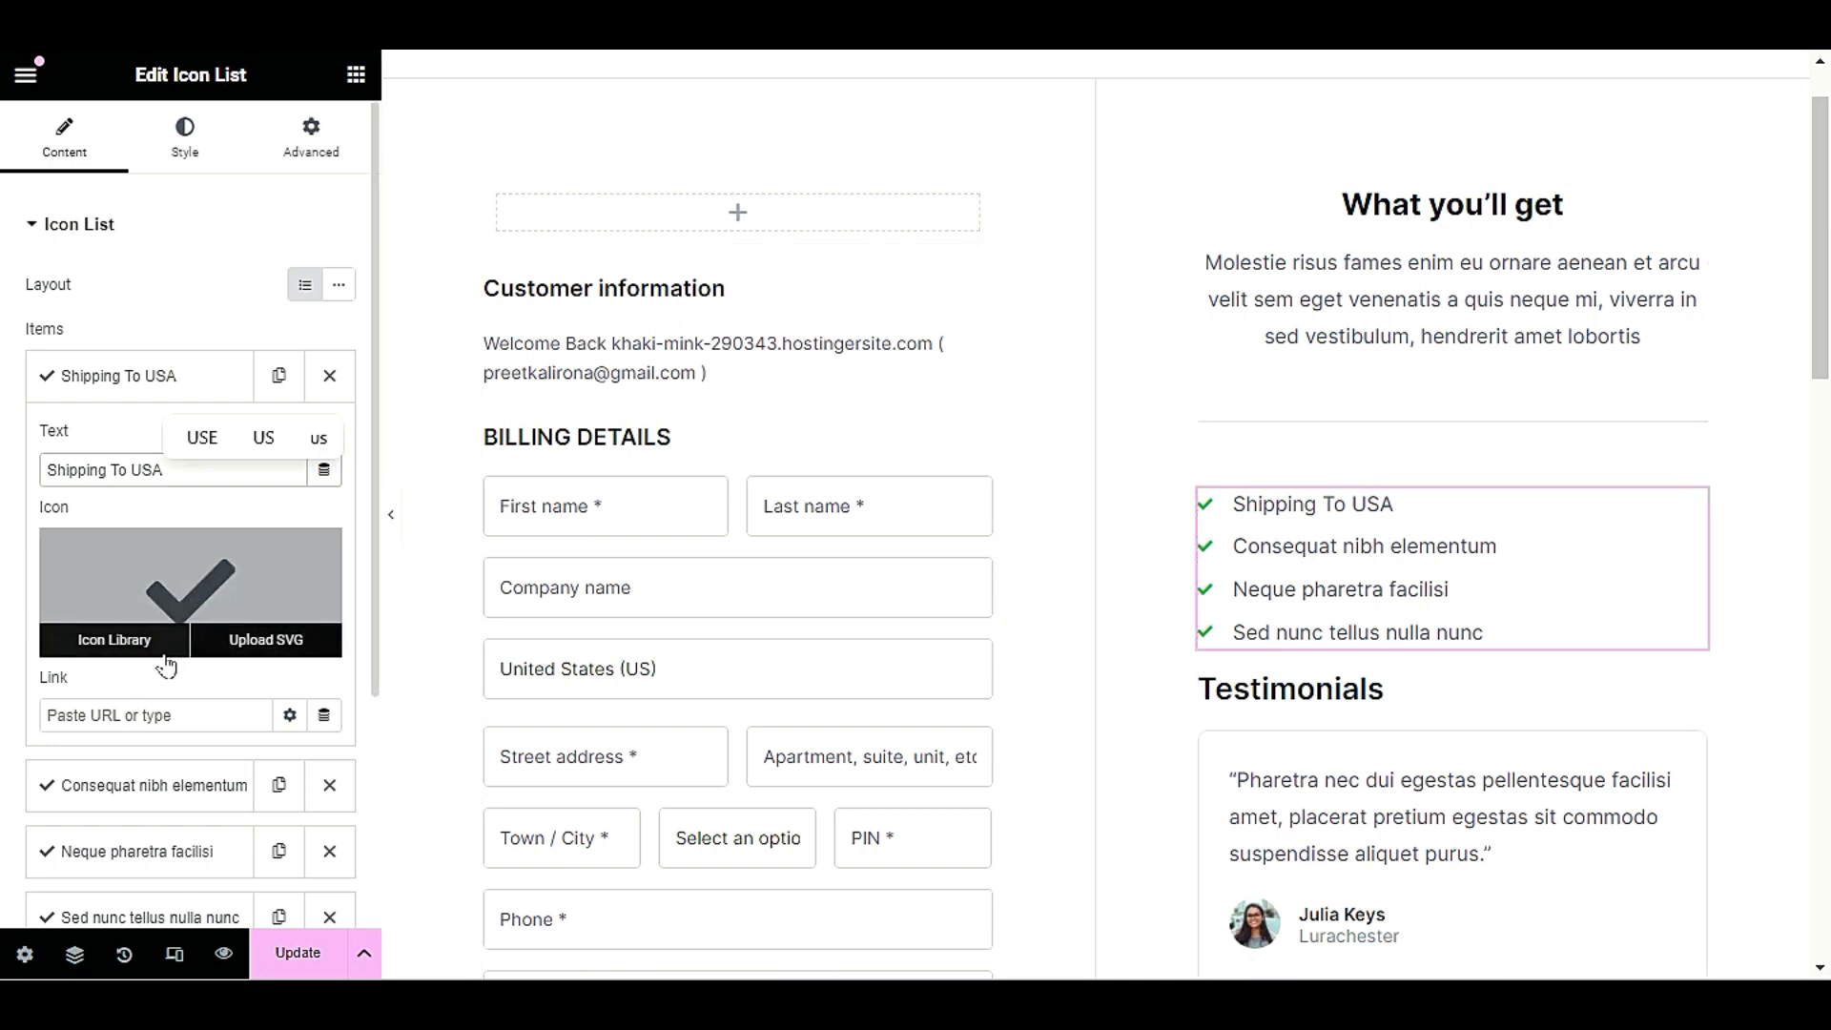
left_click(118, 644)
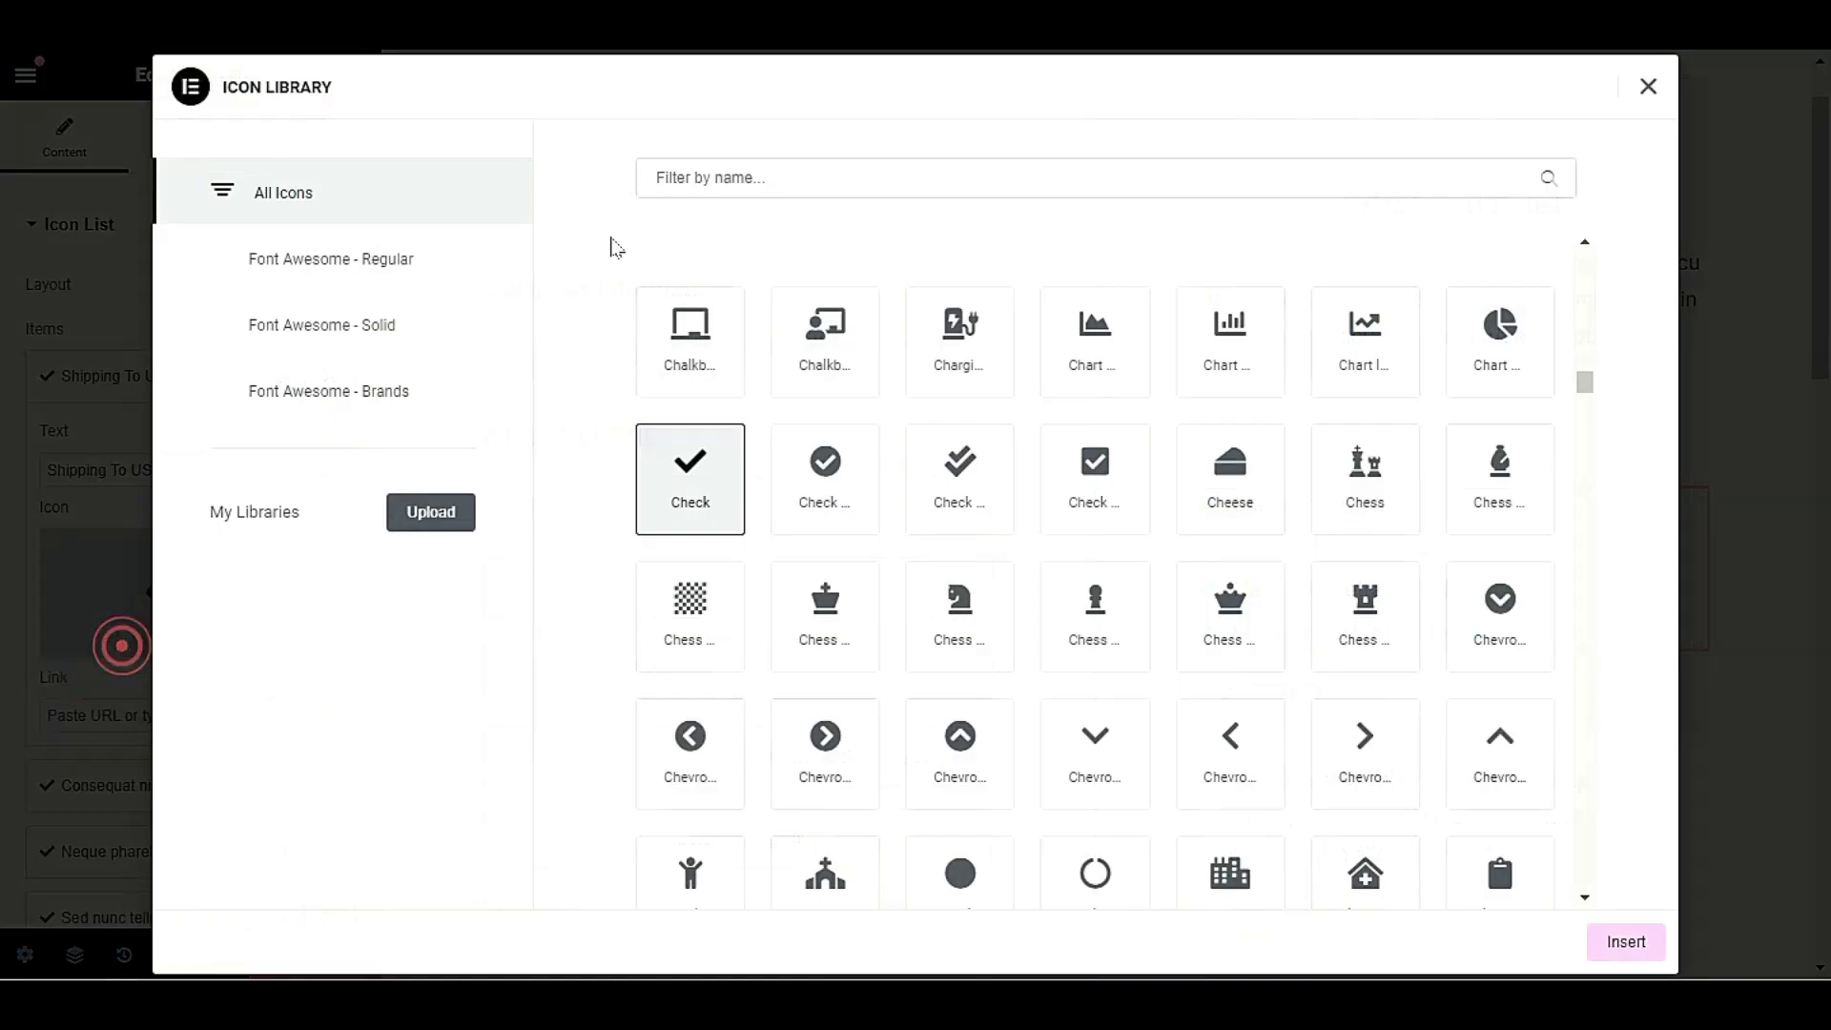
left_click(778, 160)
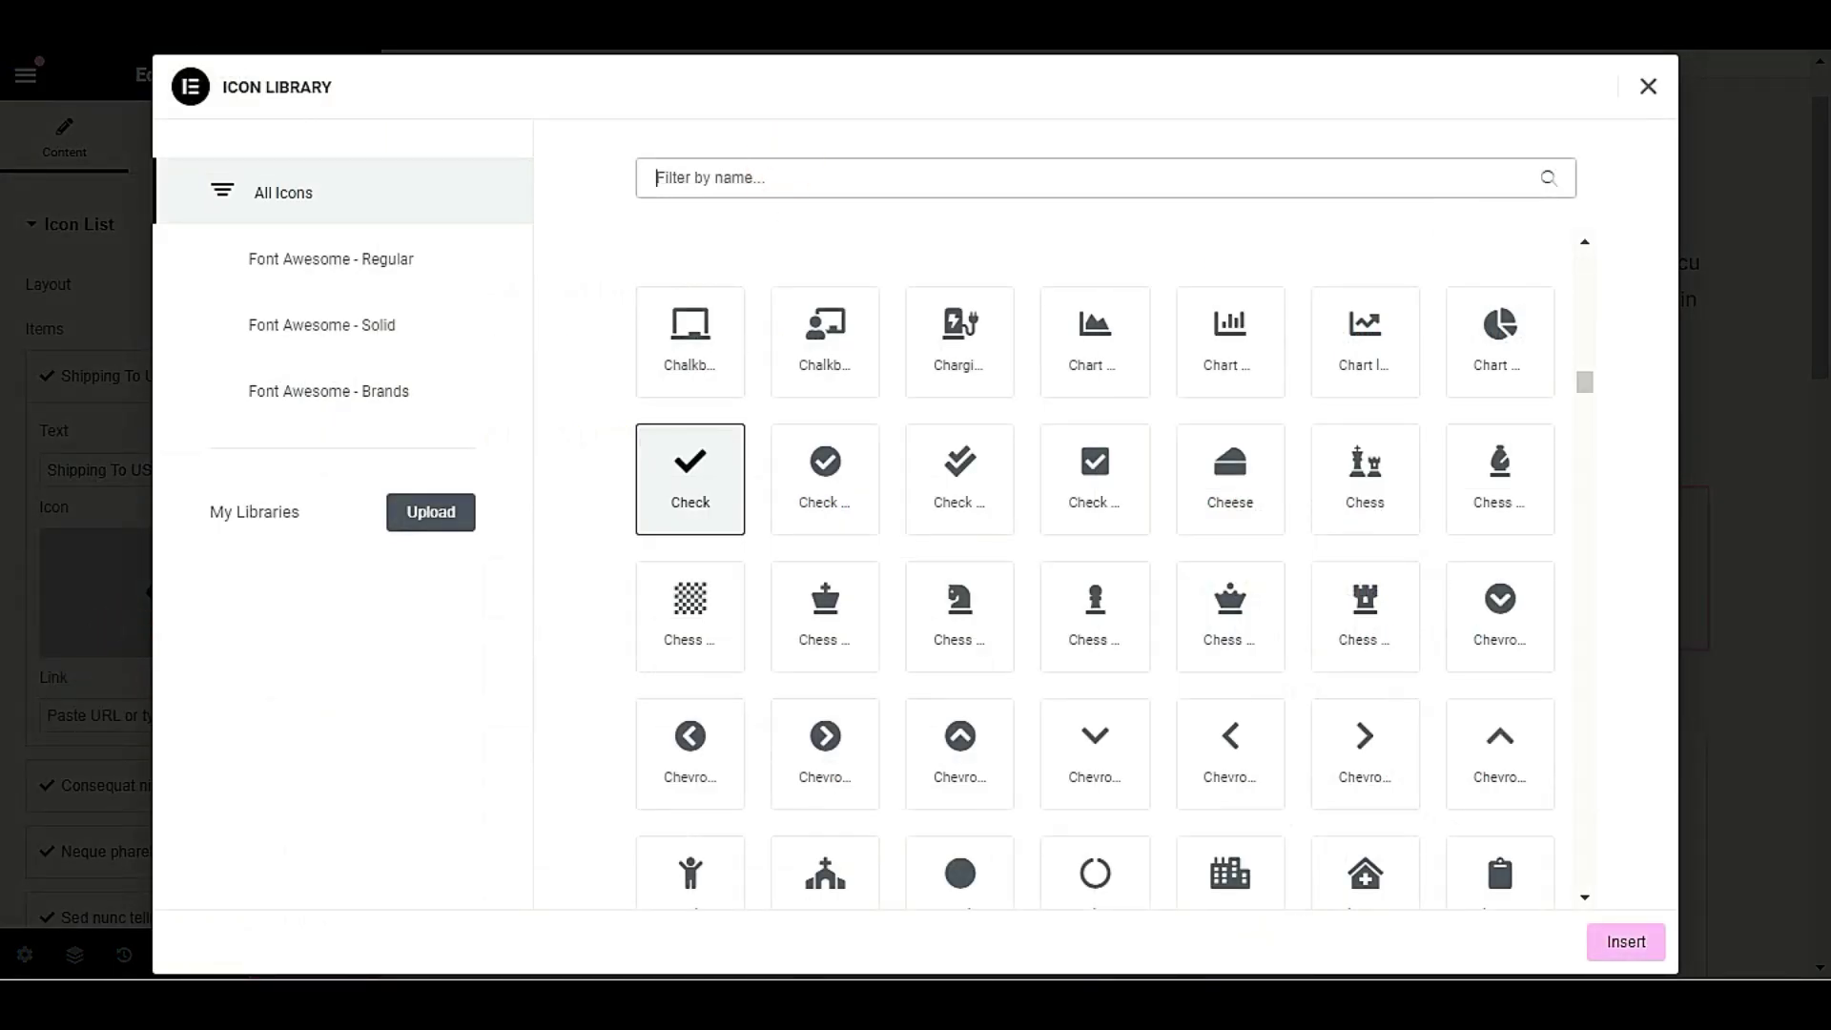
type("SHIPPIN")
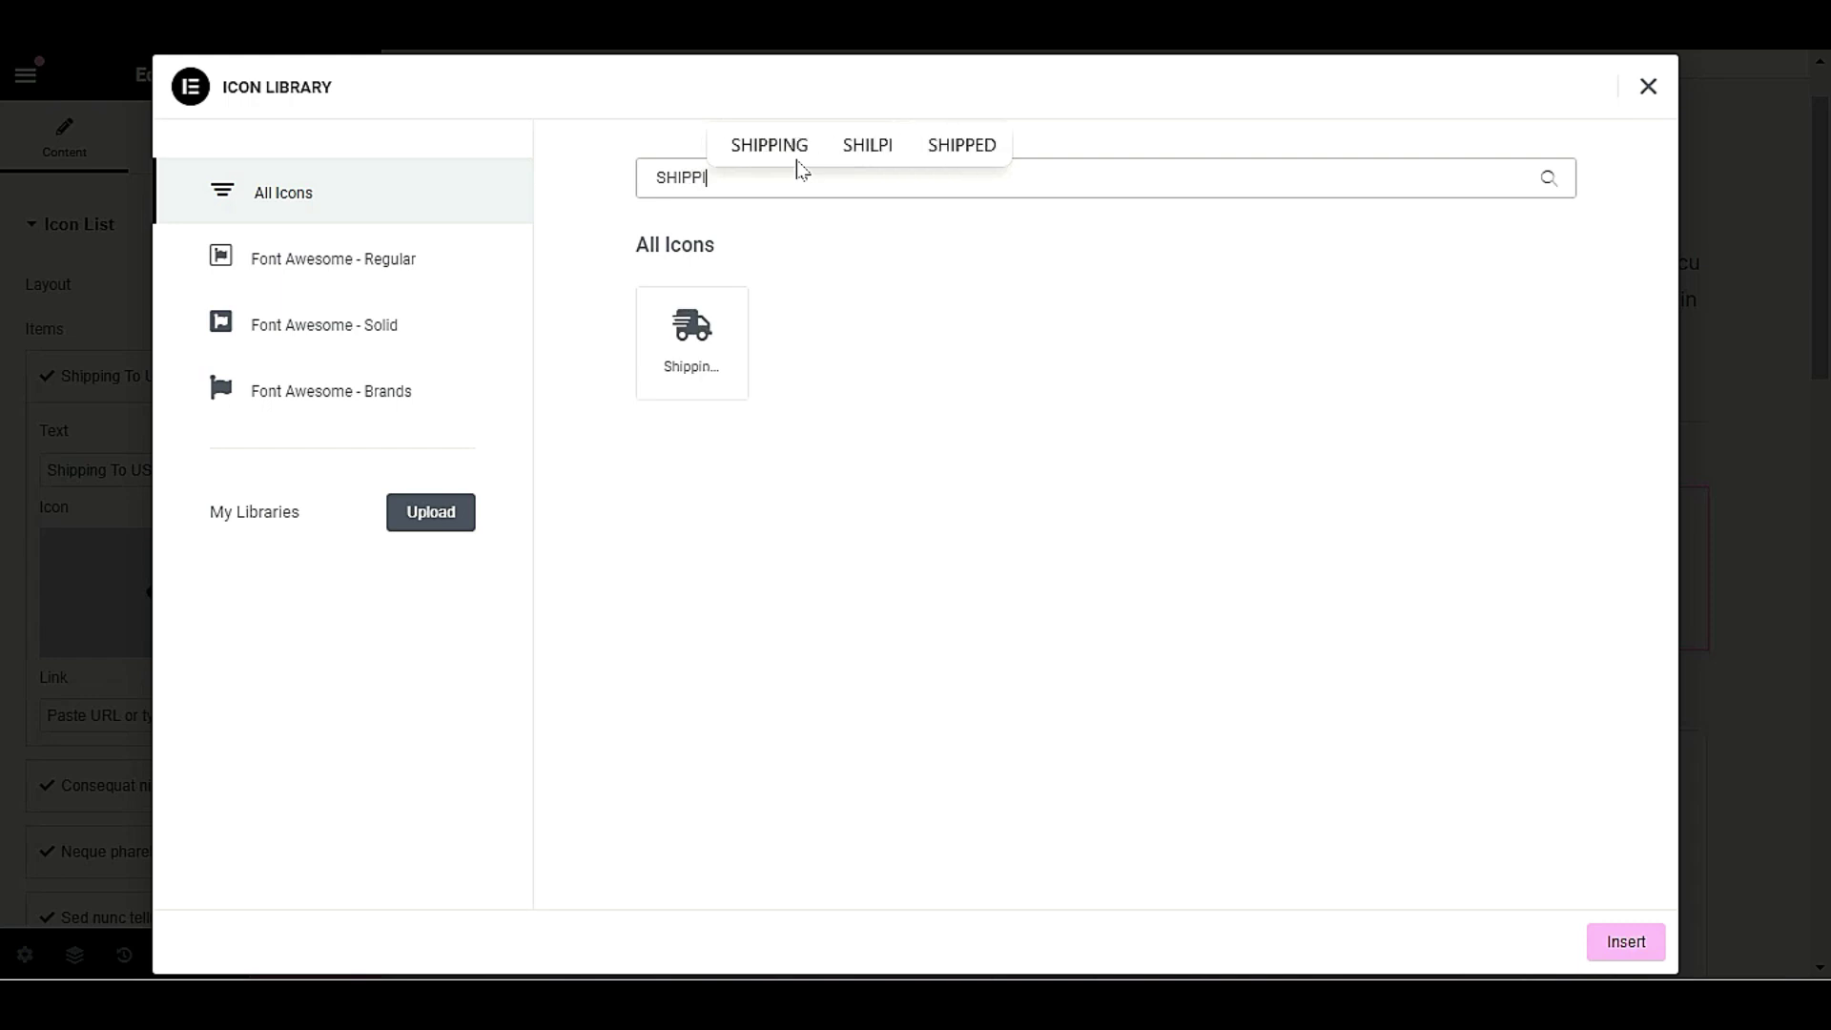
left_click(707, 343)
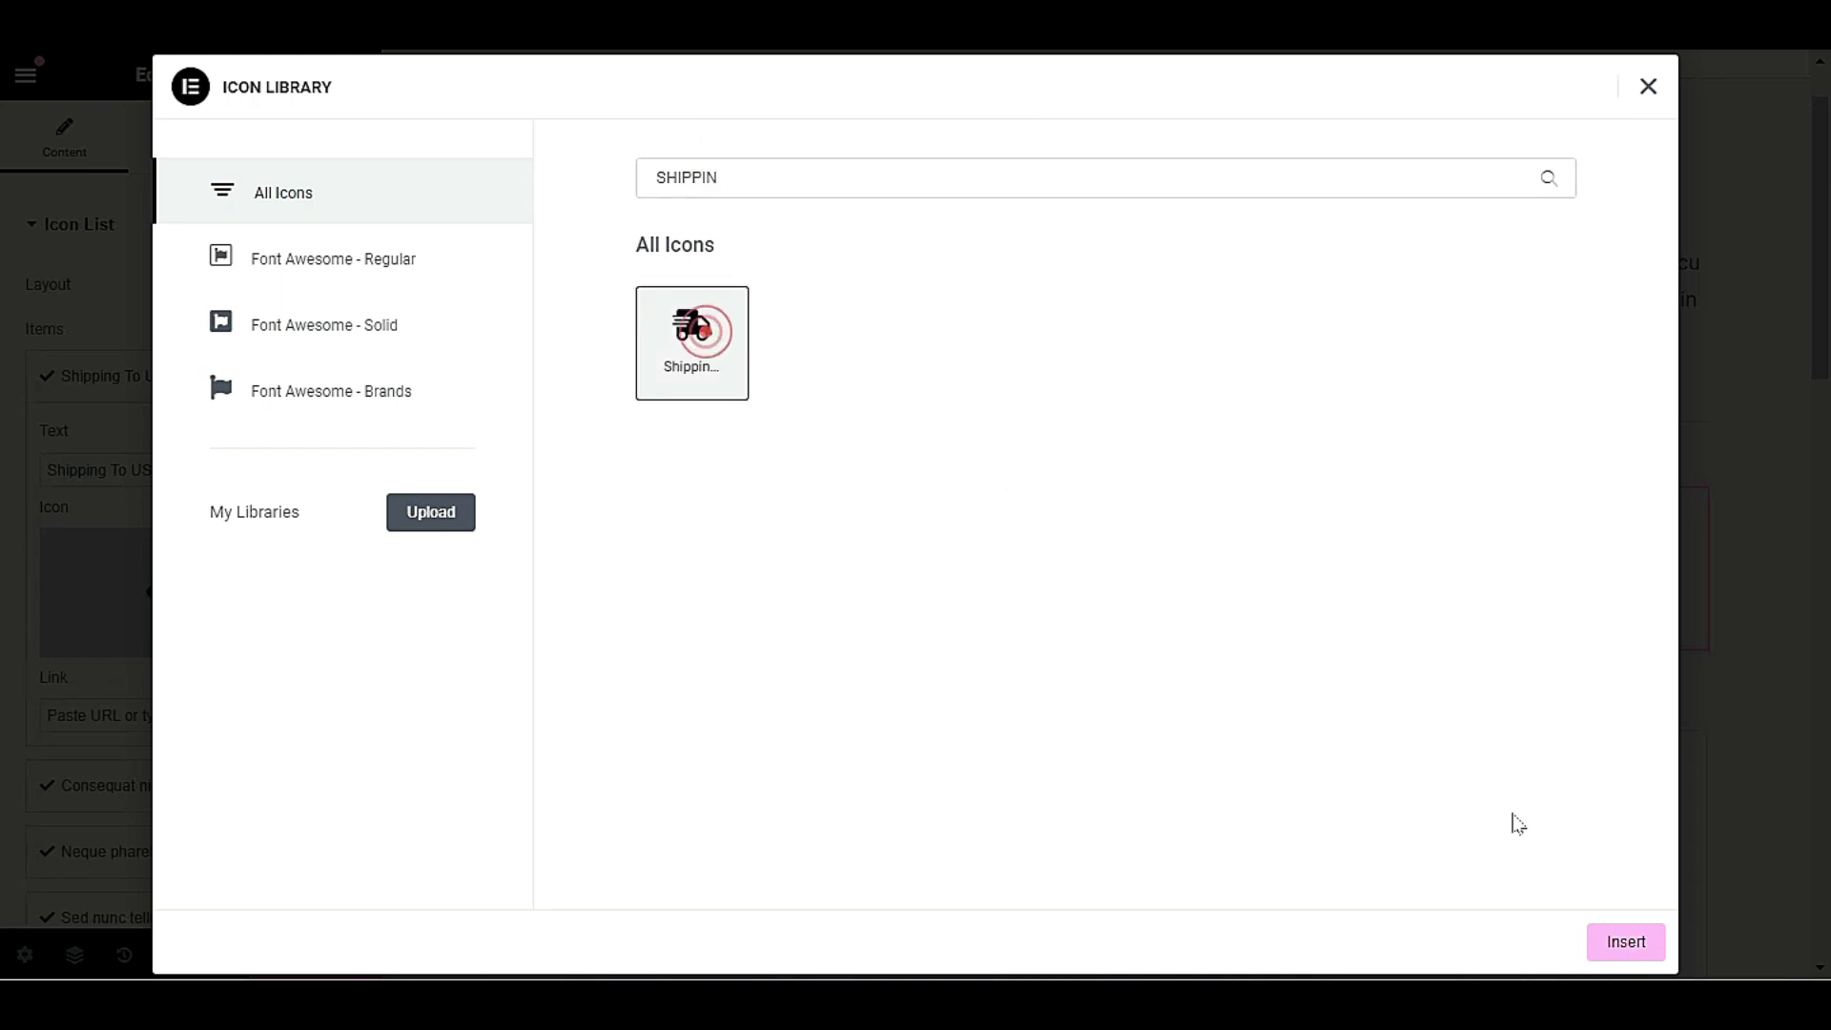
left_click(1611, 941)
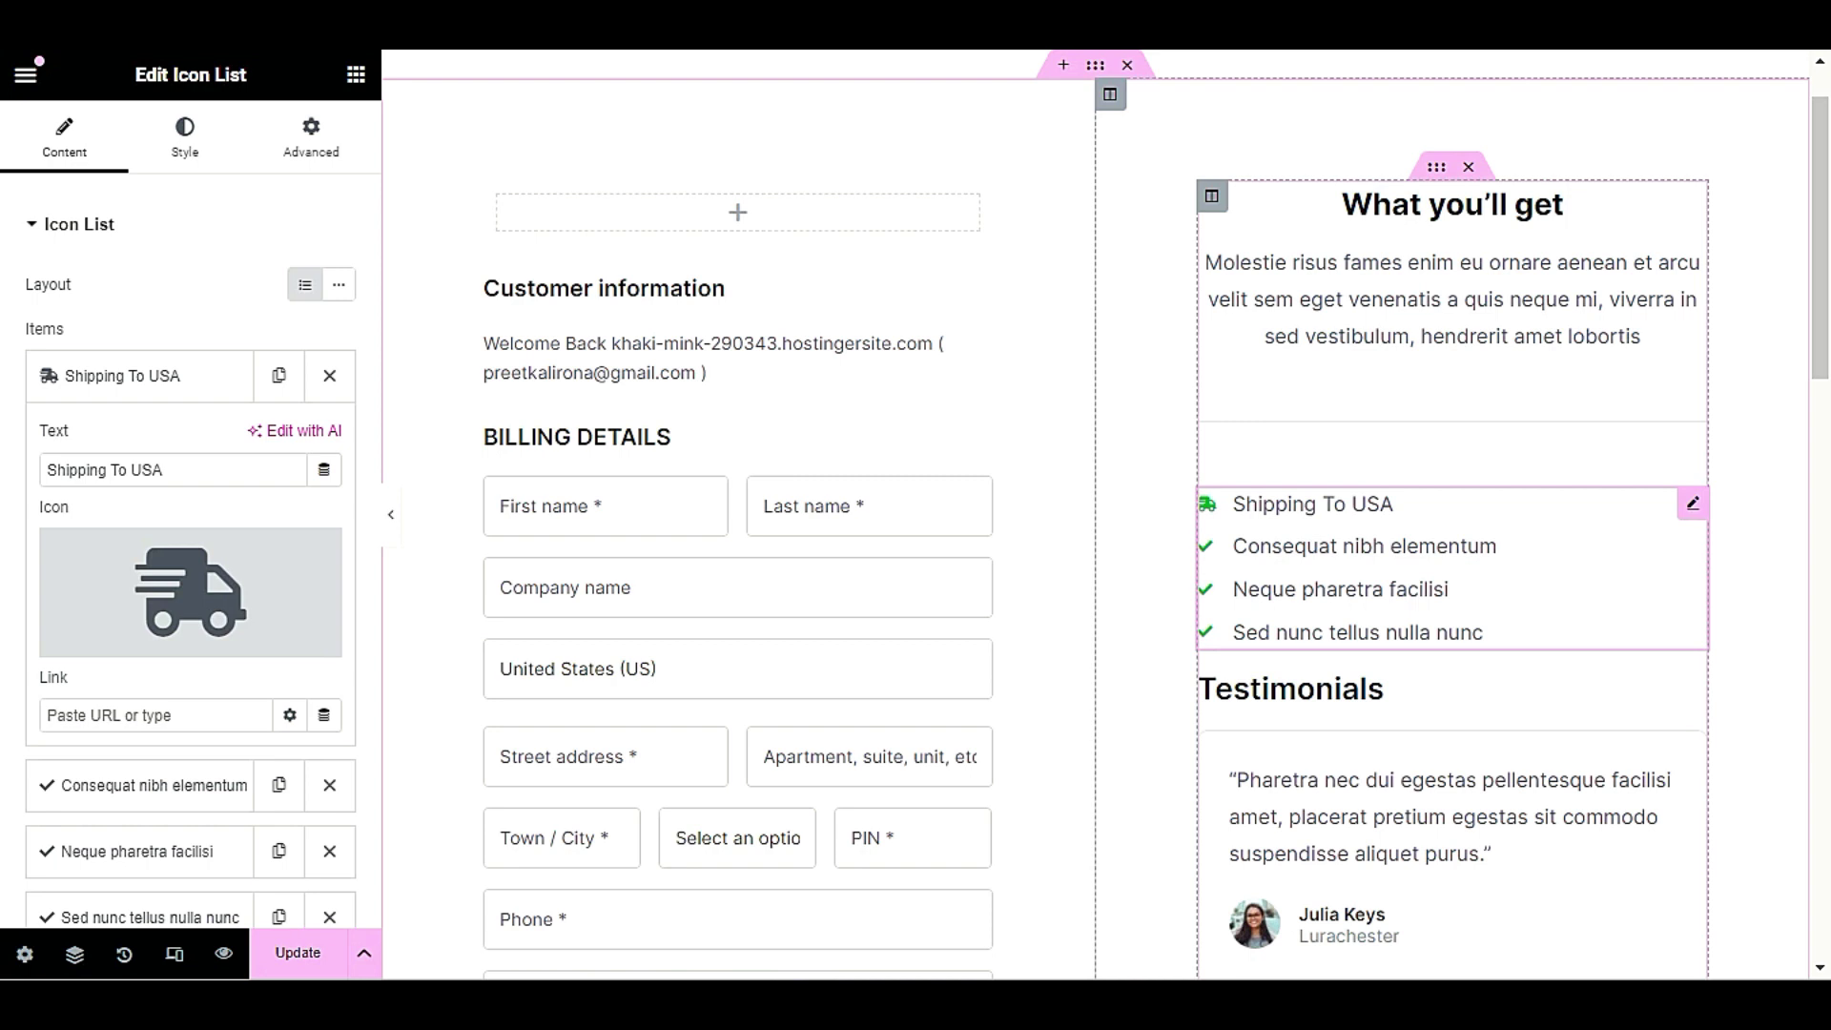
- Open the first testimonial for editing and review its content, image, name and title options
scroll(1433, 548, "down", 3)
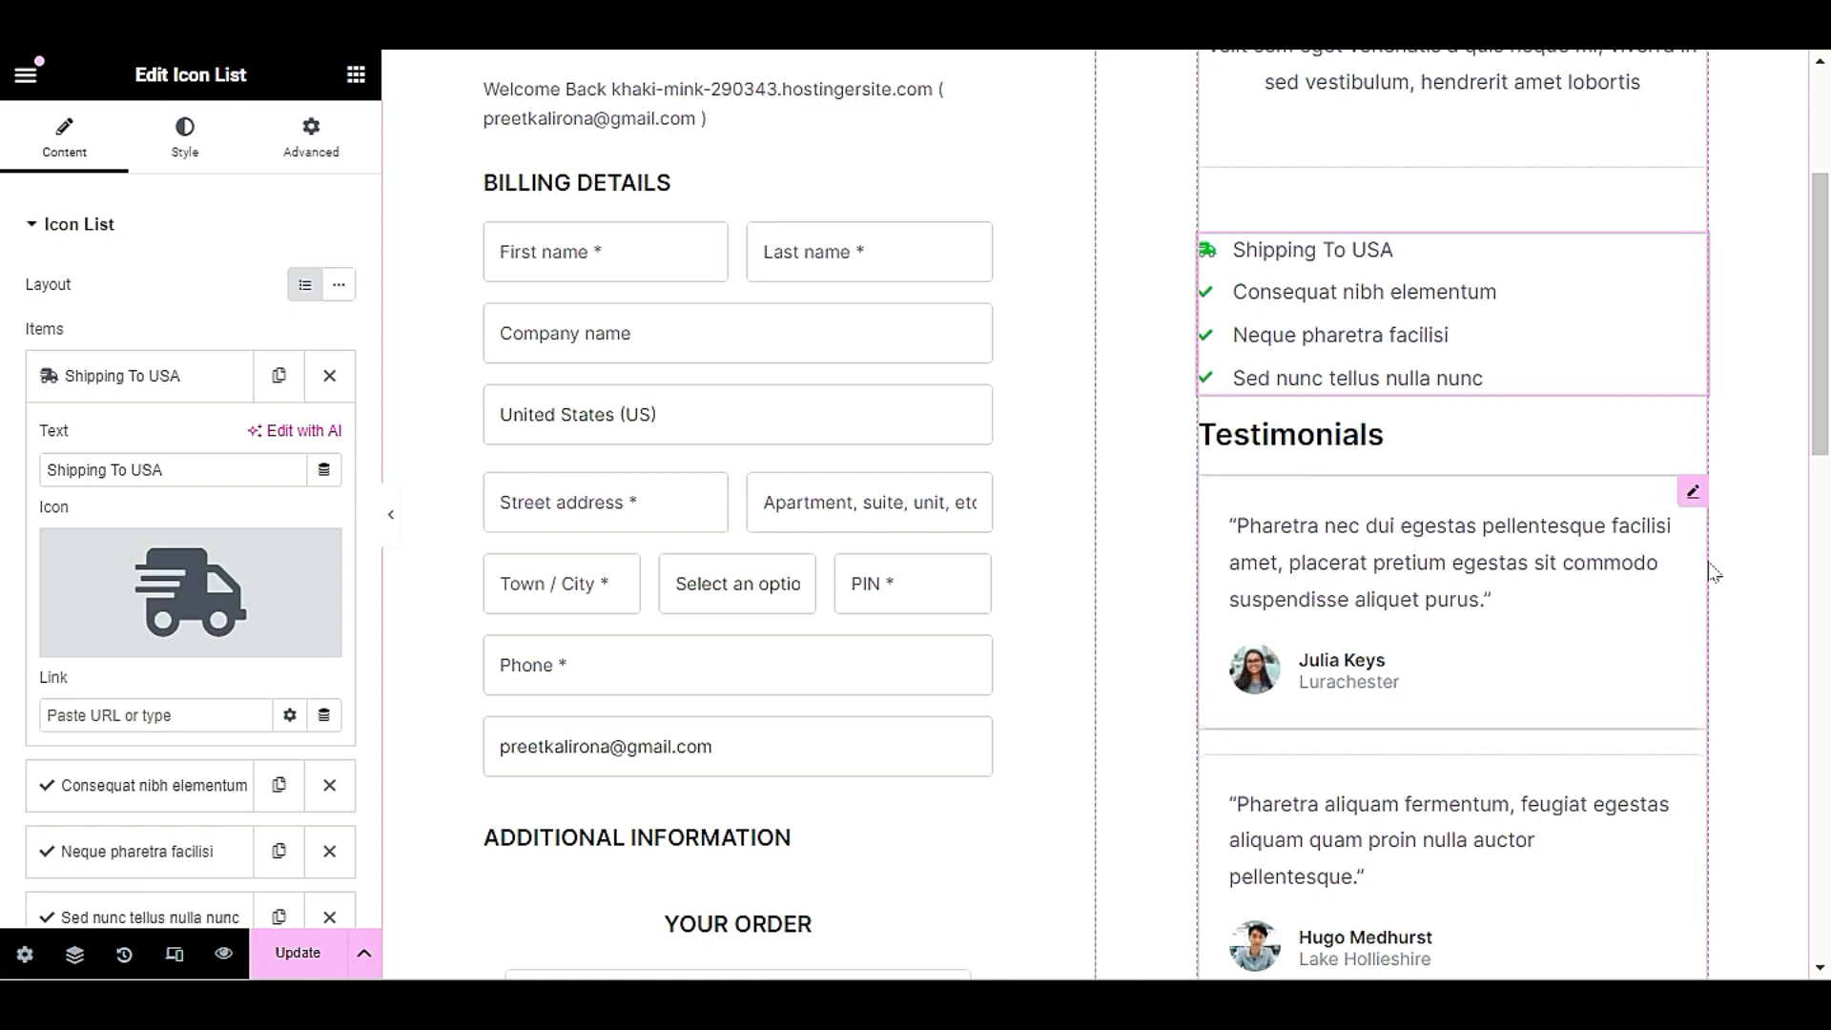
left_click(1686, 494)
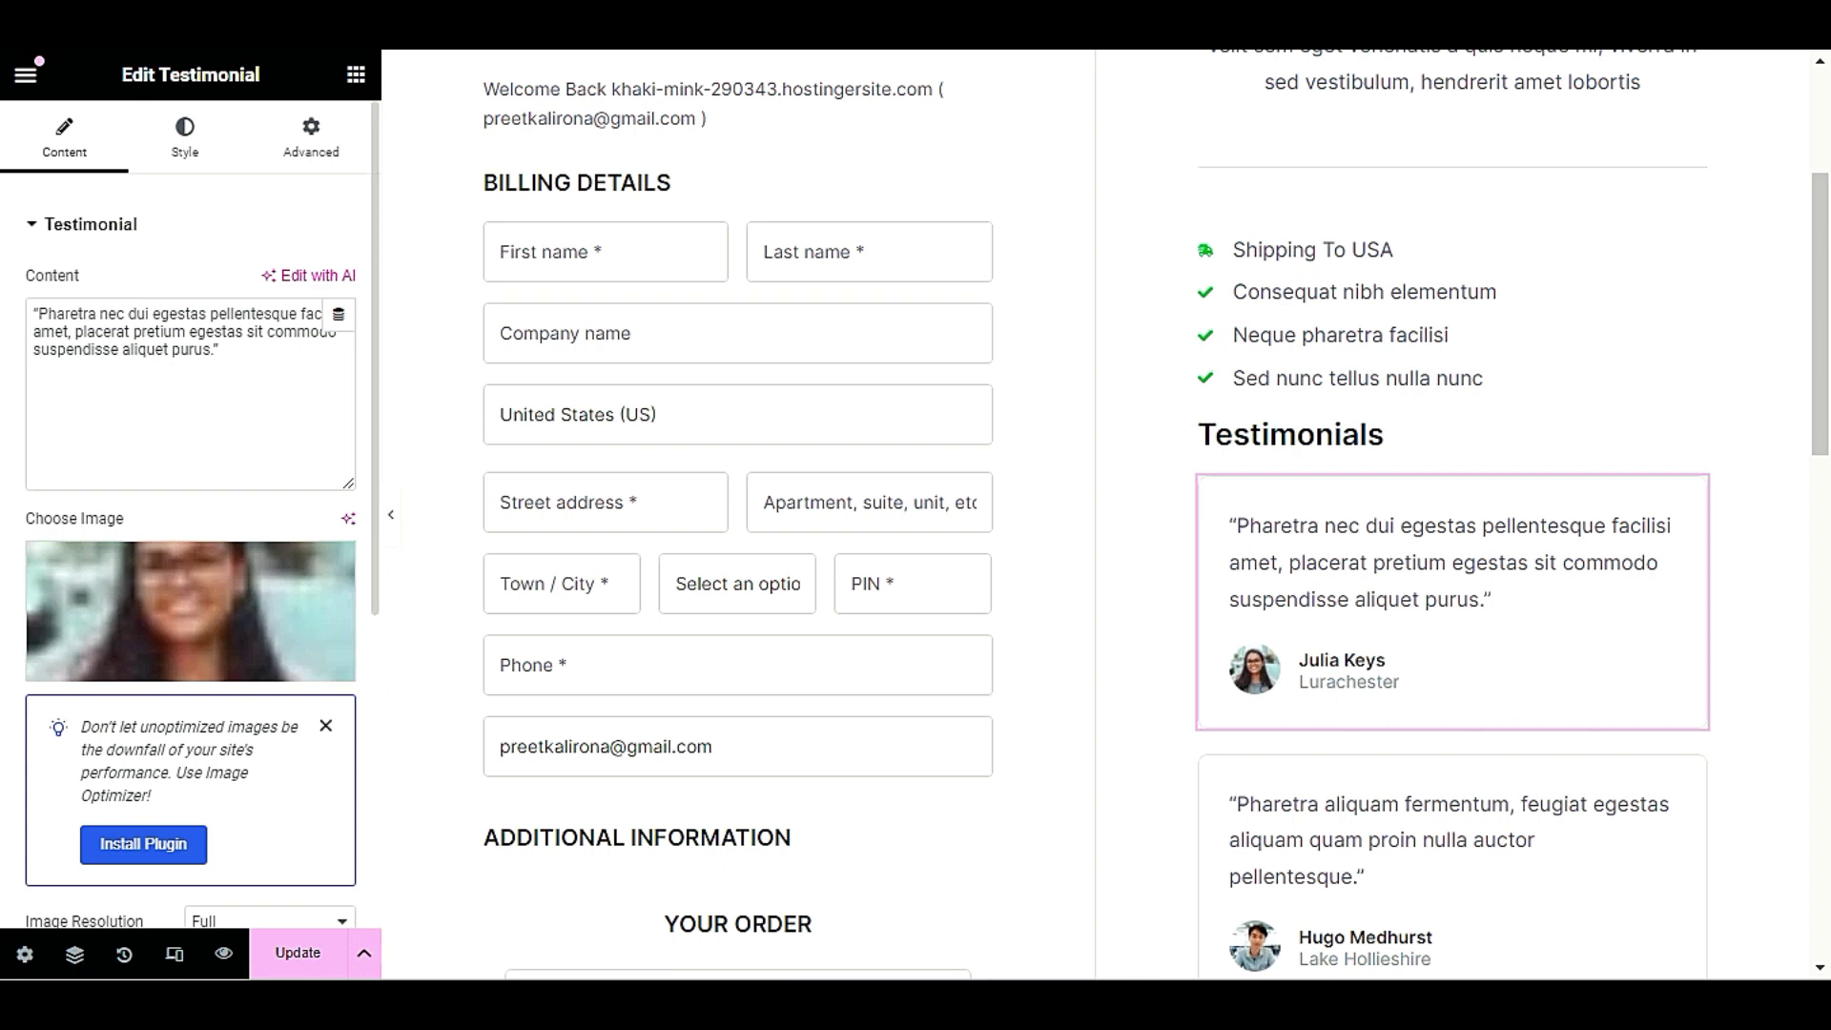
triple_click(225, 350)
left_click(155, 351)
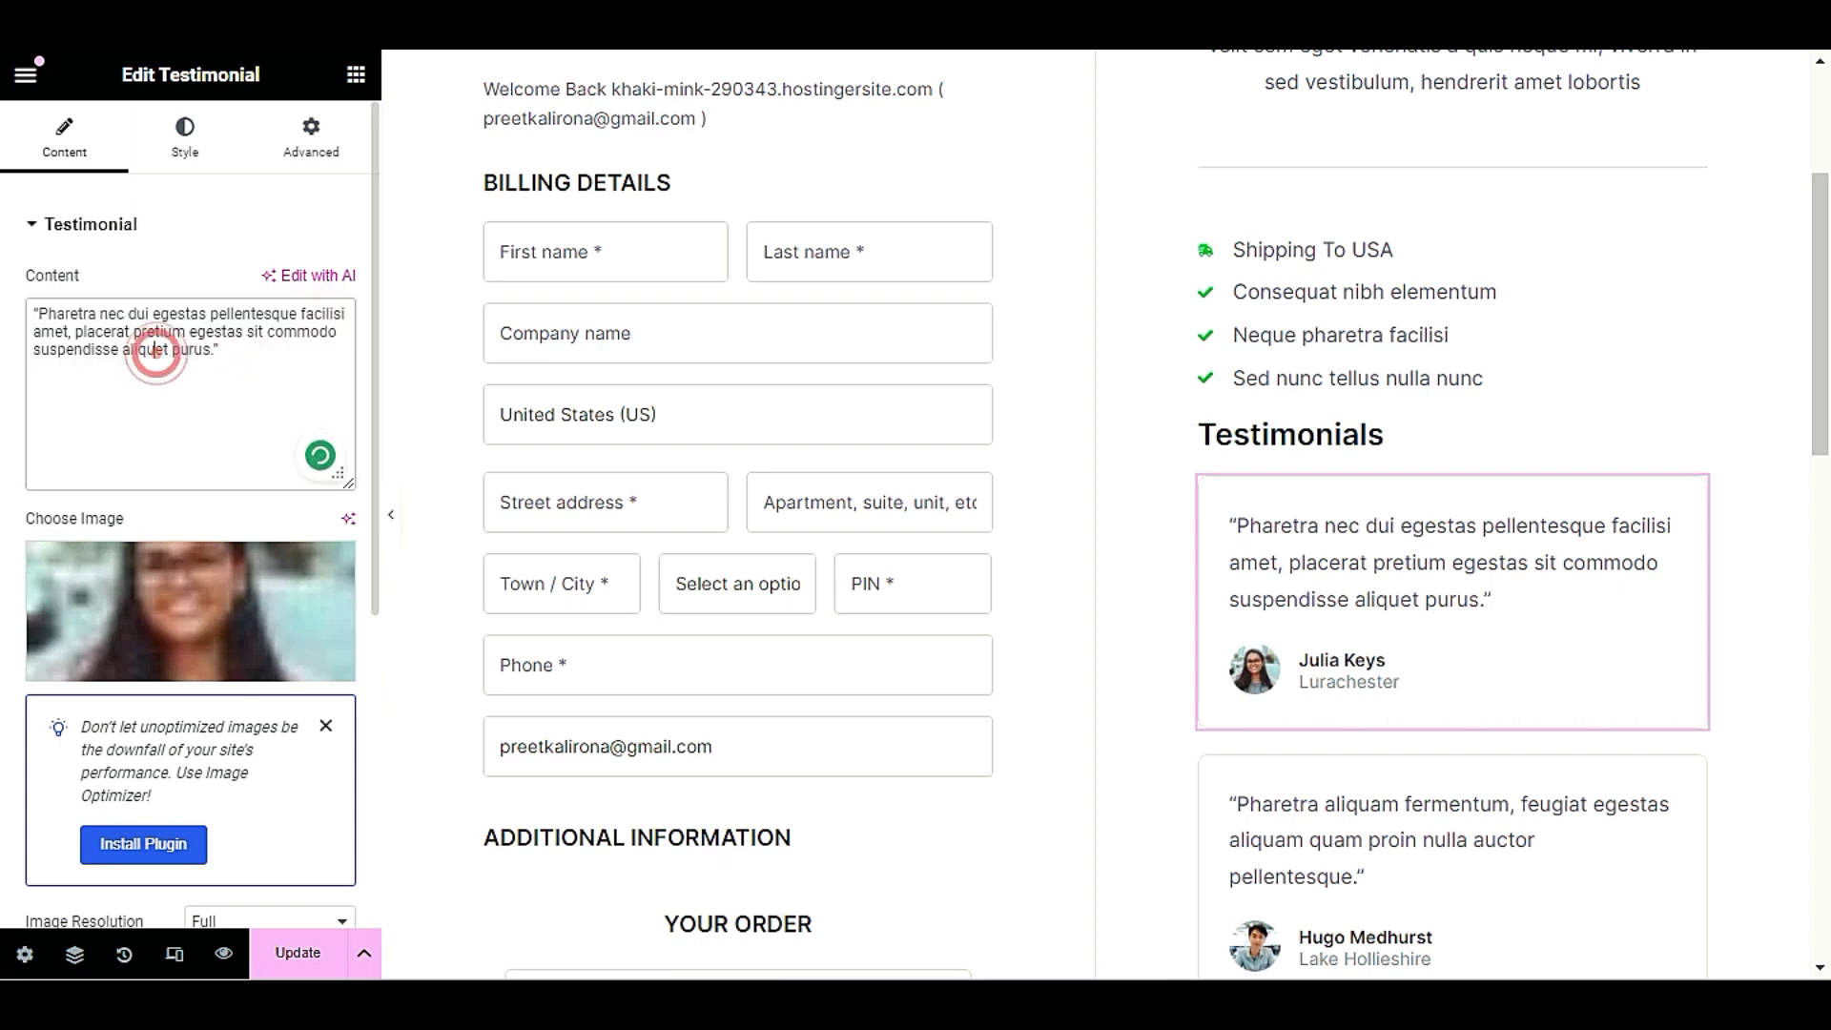
scroll(191, 410, "down", 3)
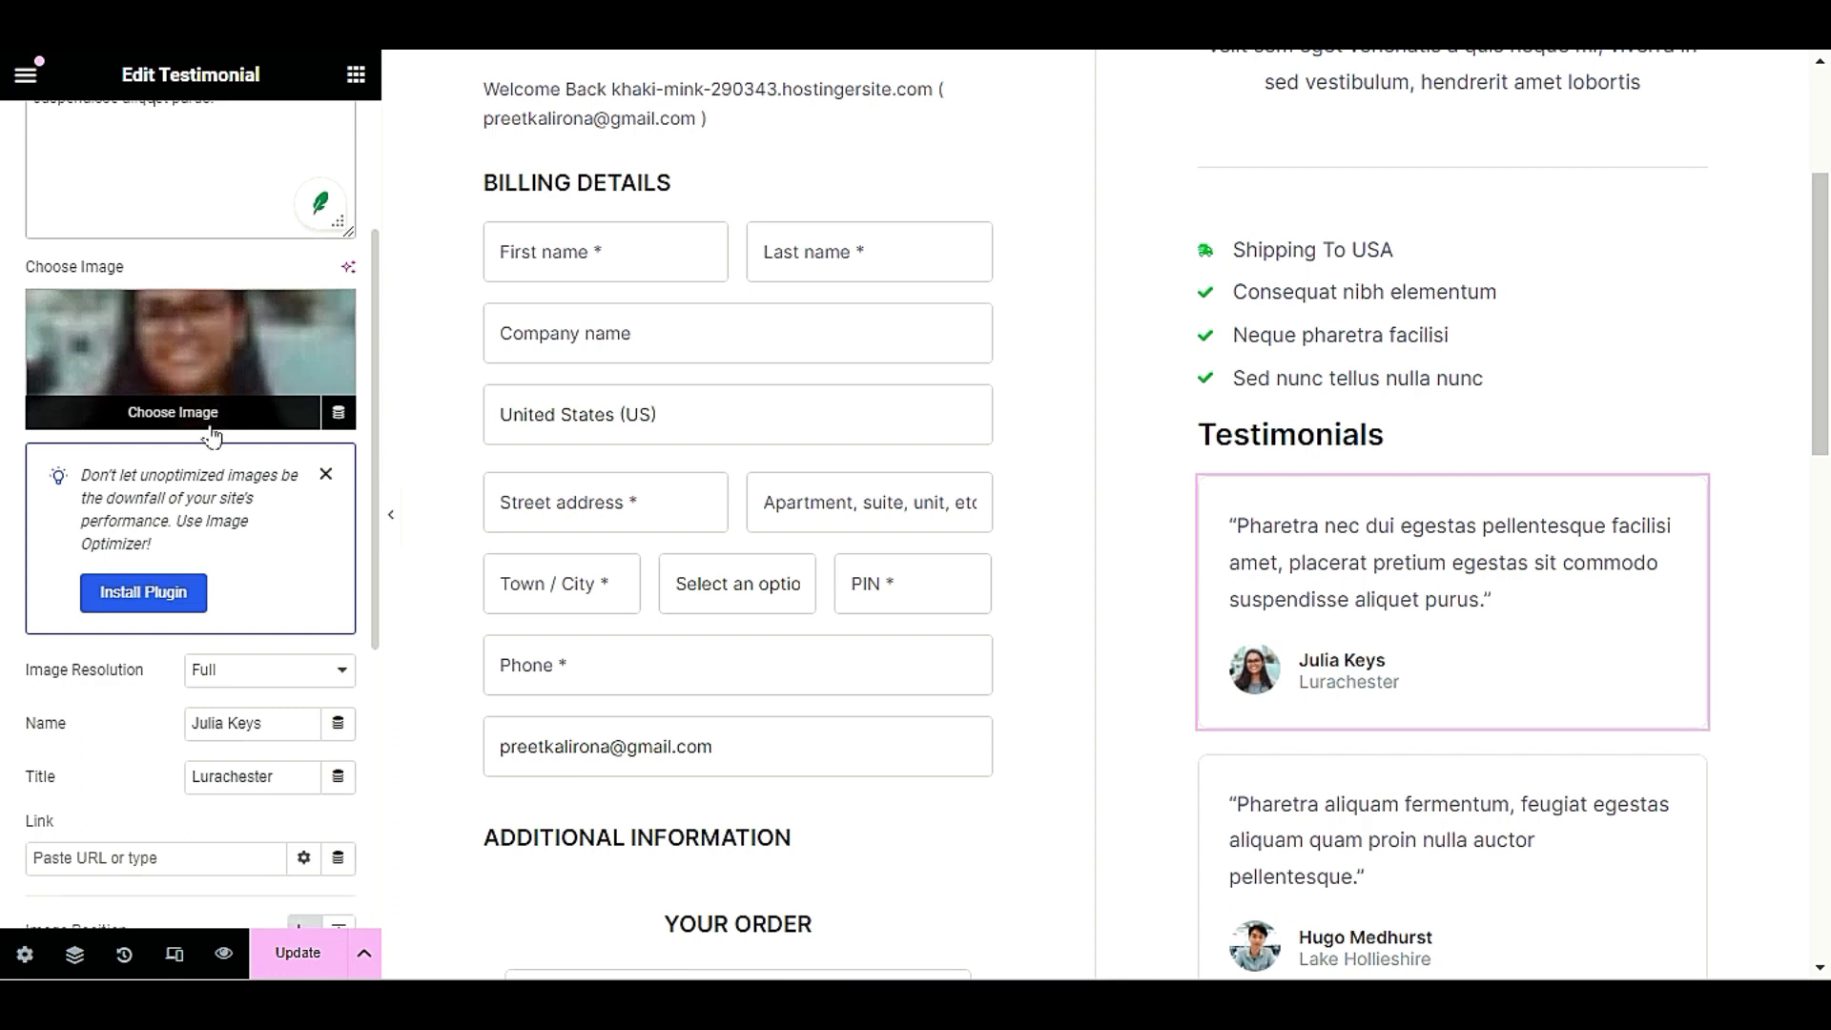
scroll(1449, 572, "down", 3)
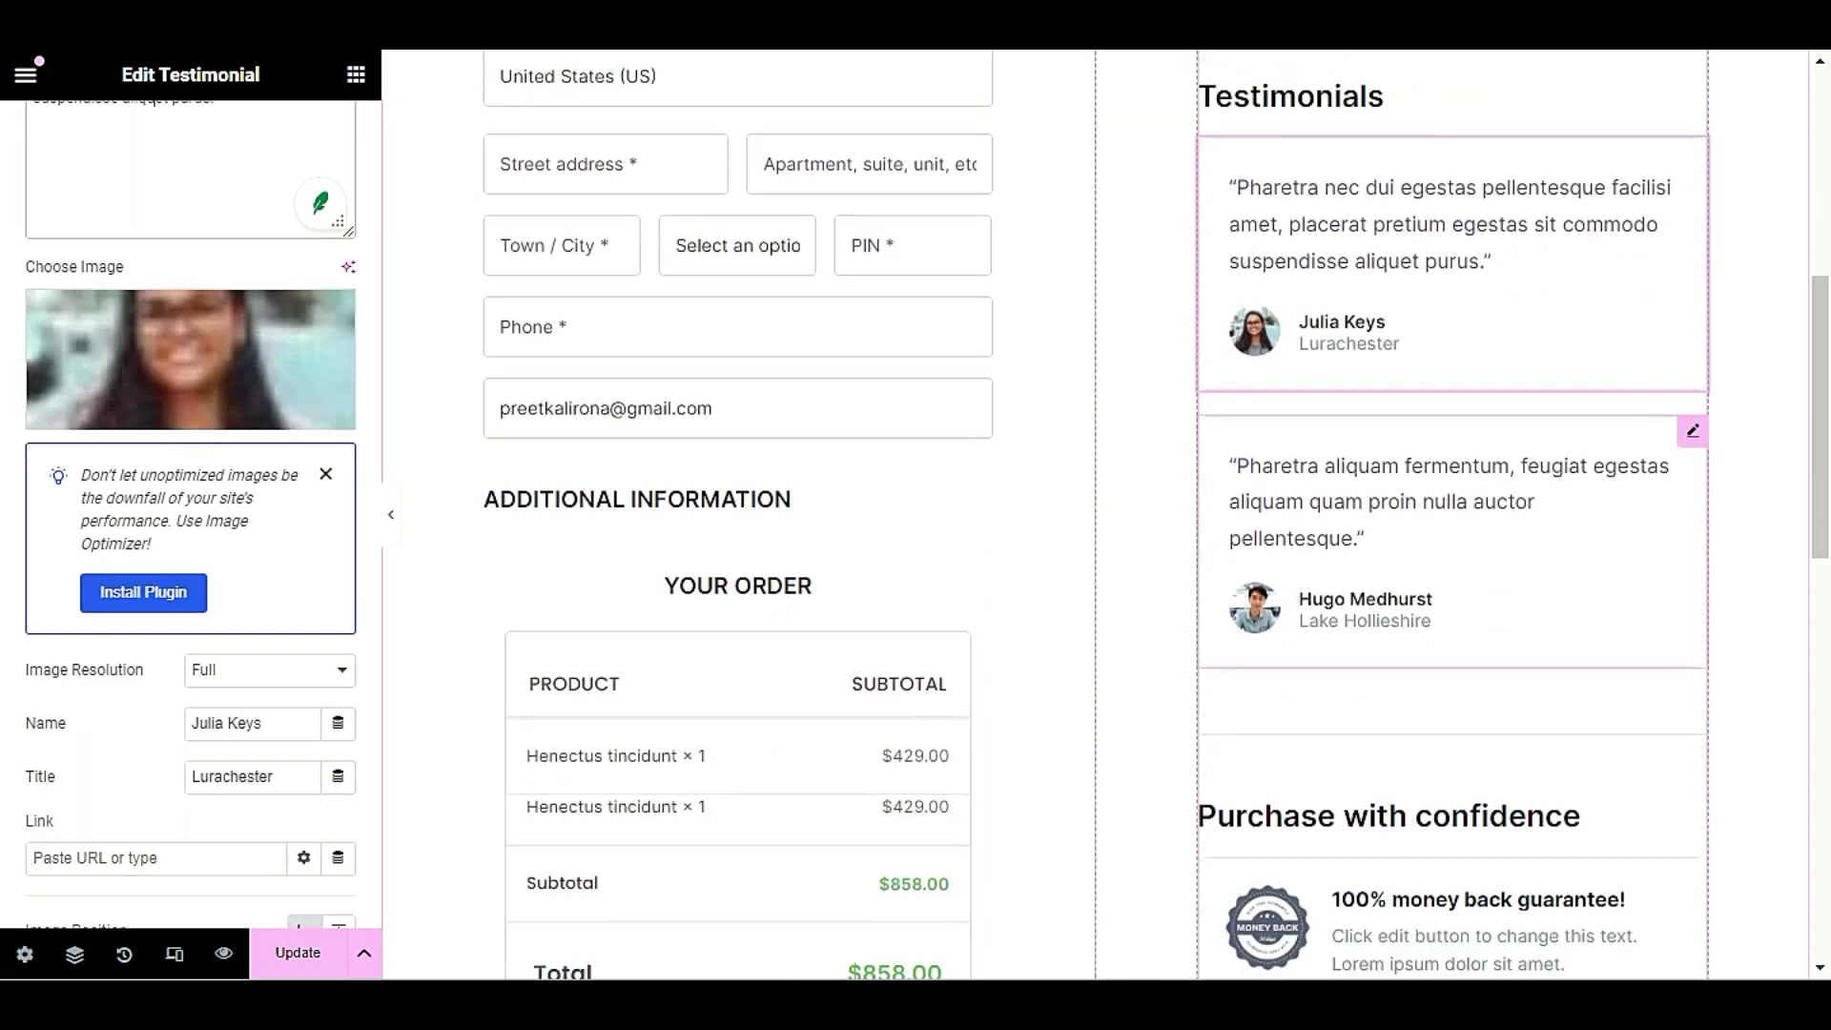
scroll(1398, 544, "down", 4)
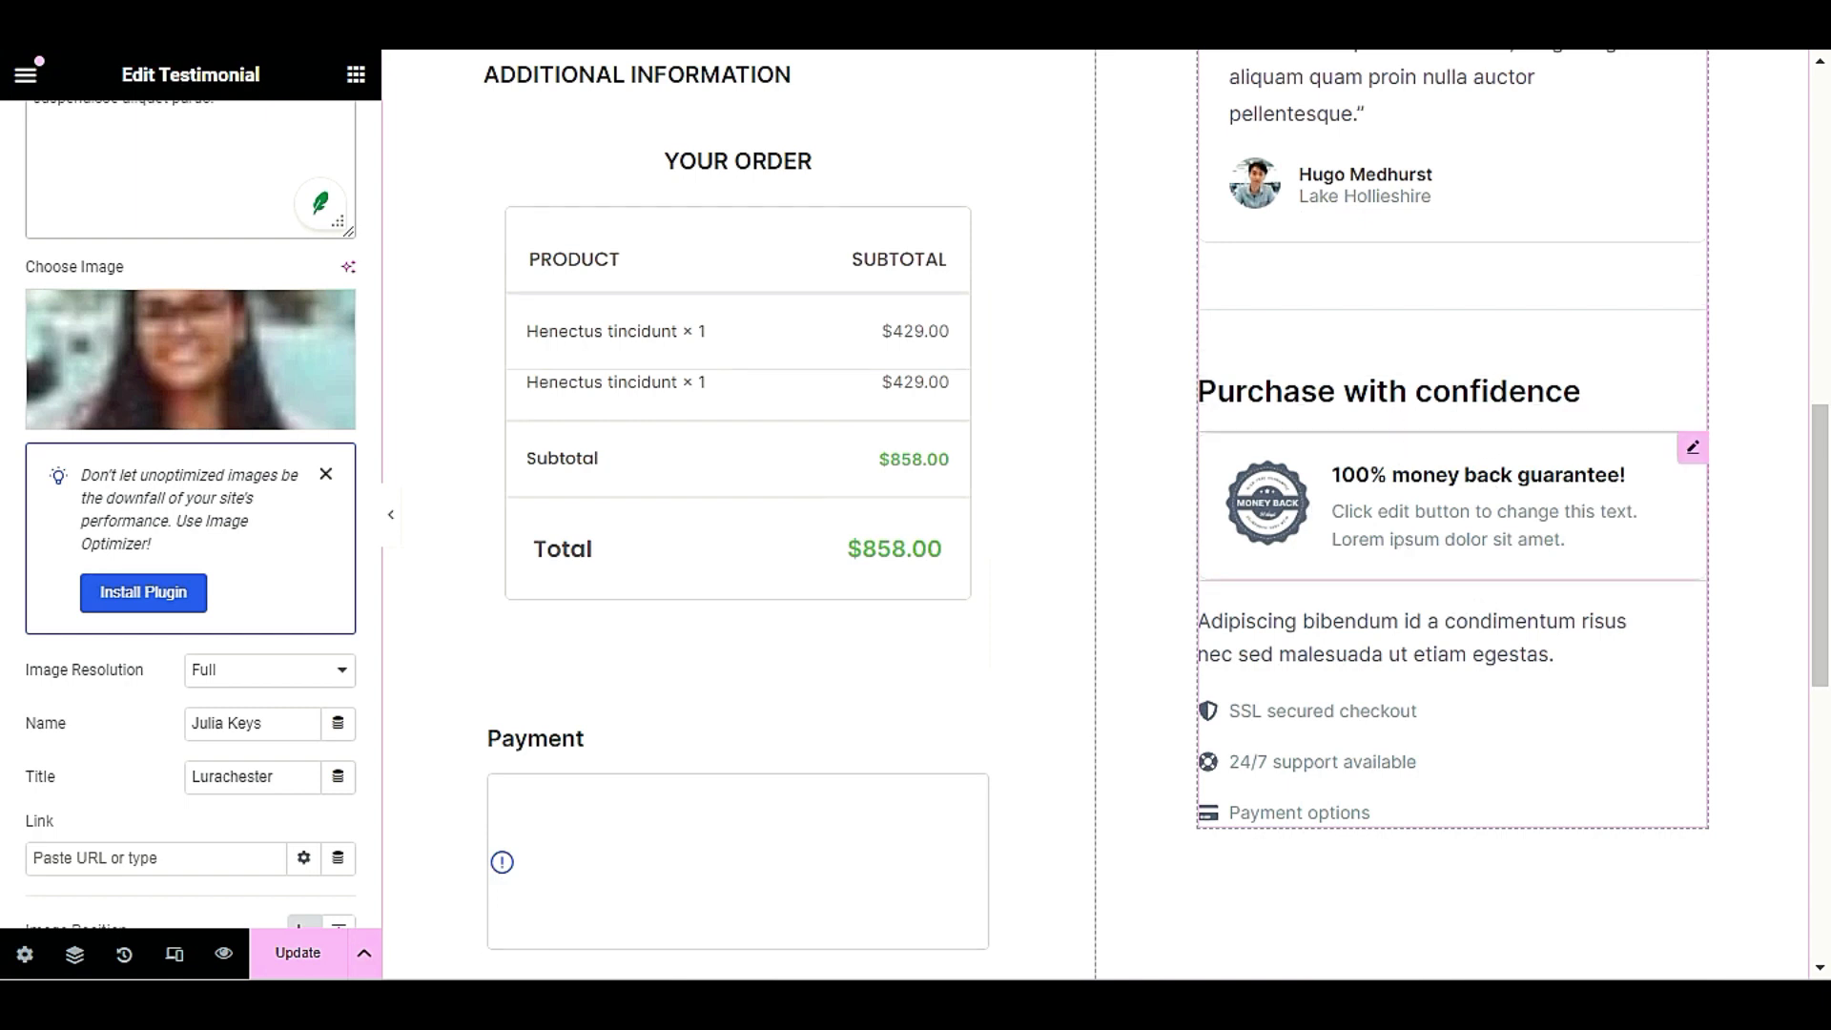
- Open the money back guarantee image box for editing and review its title and description
right_click(1444, 533)
left_click(1518, 410)
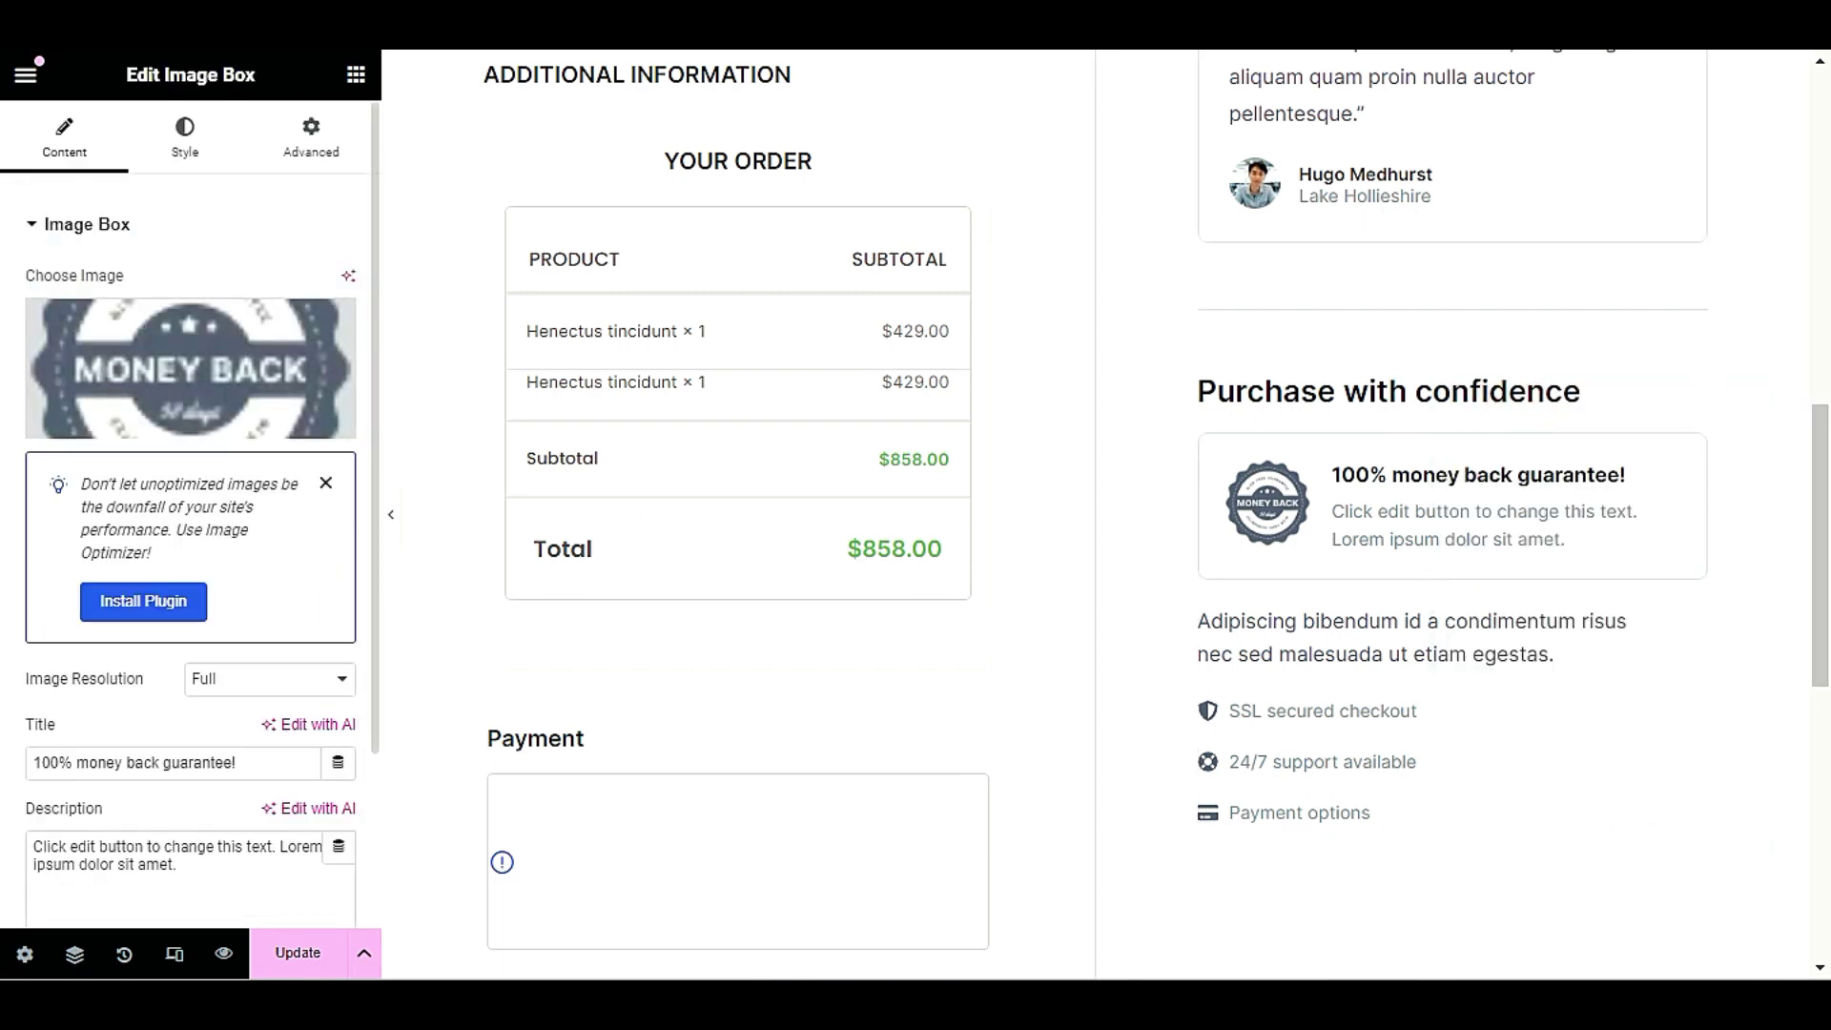
scroll(191, 572, "down", 3)
triple_click(104, 510)
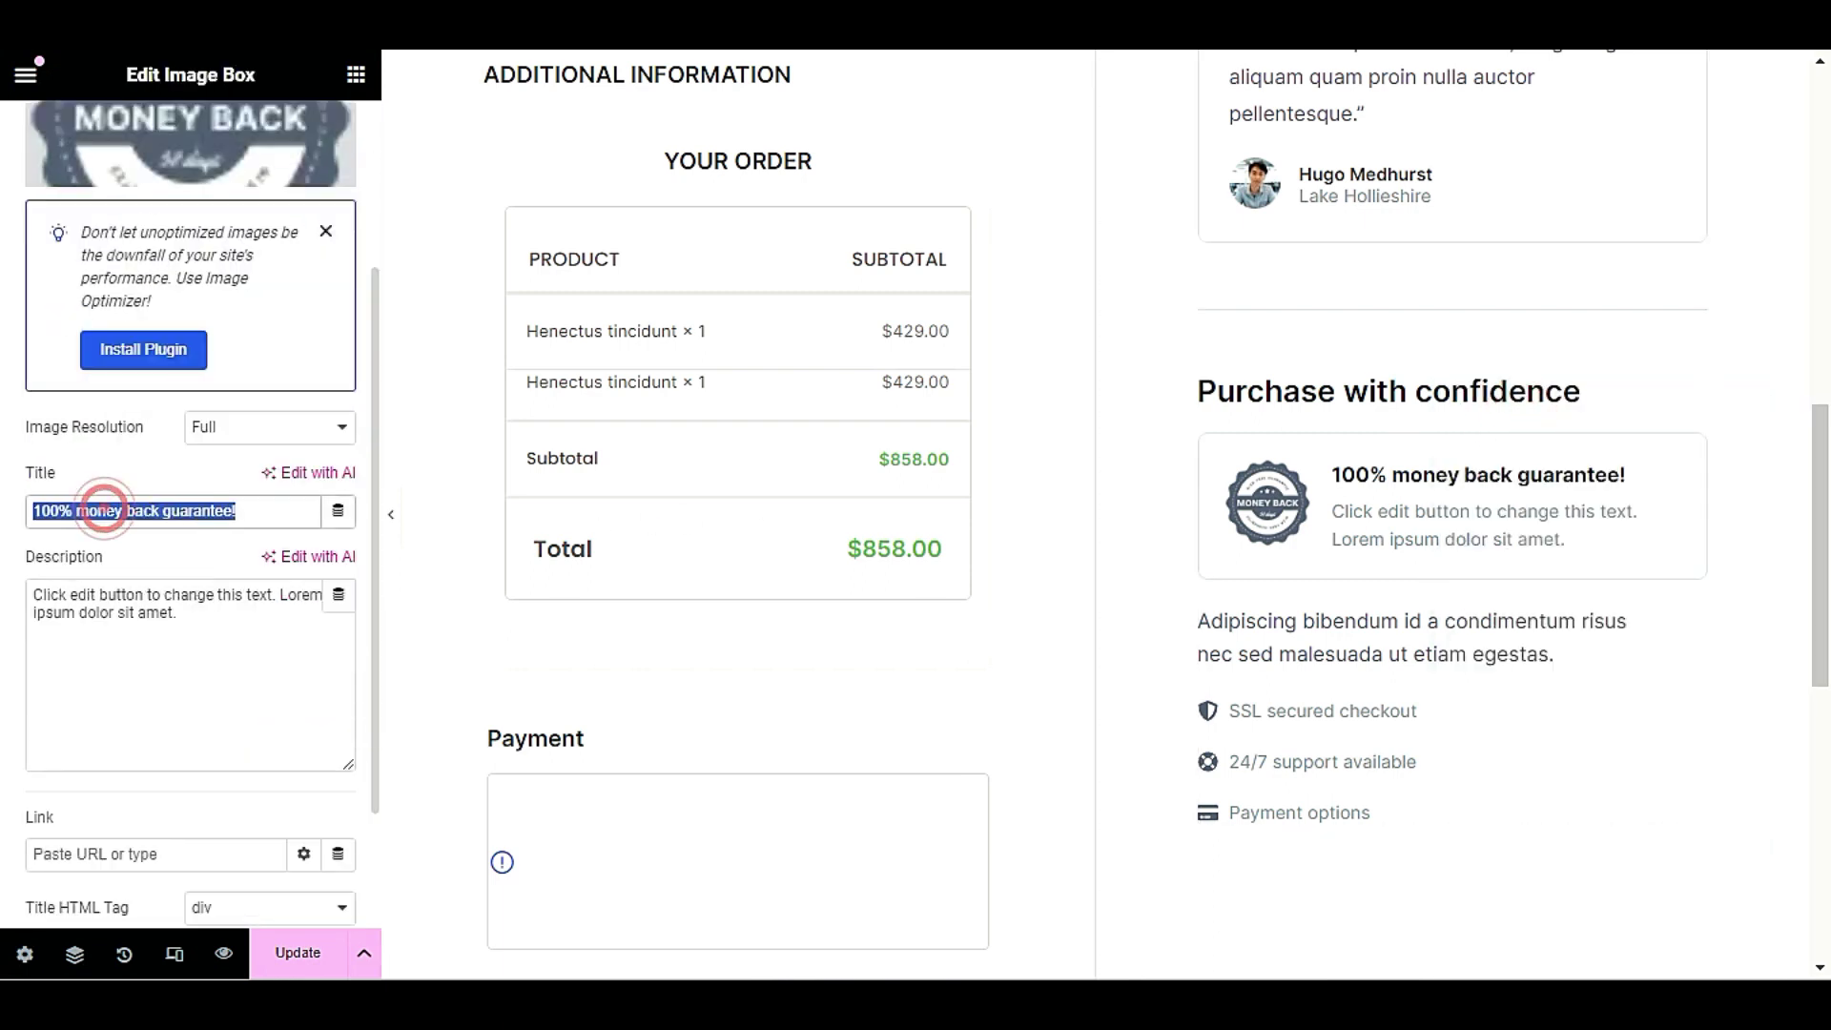
triple_click(191, 638)
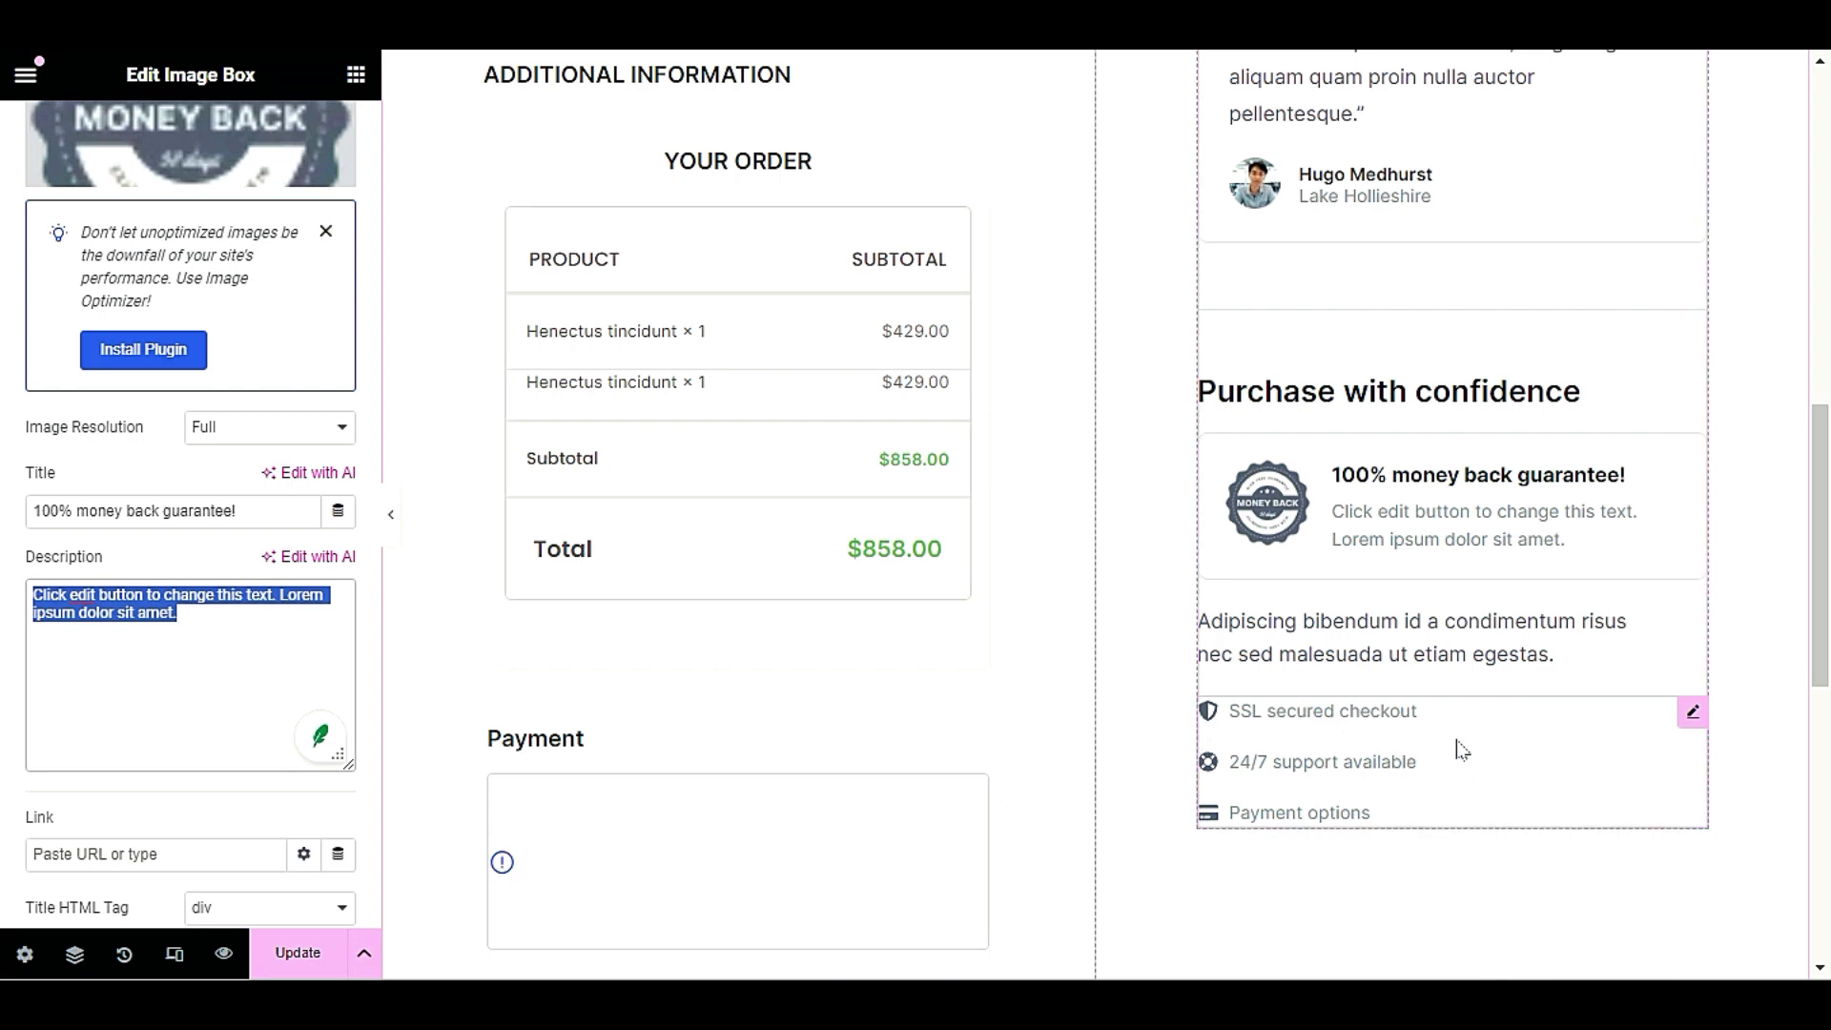
- Copy the icon list under Purchase with confidence and paste it below the icon list under What you'll get
left_click(1487, 771)
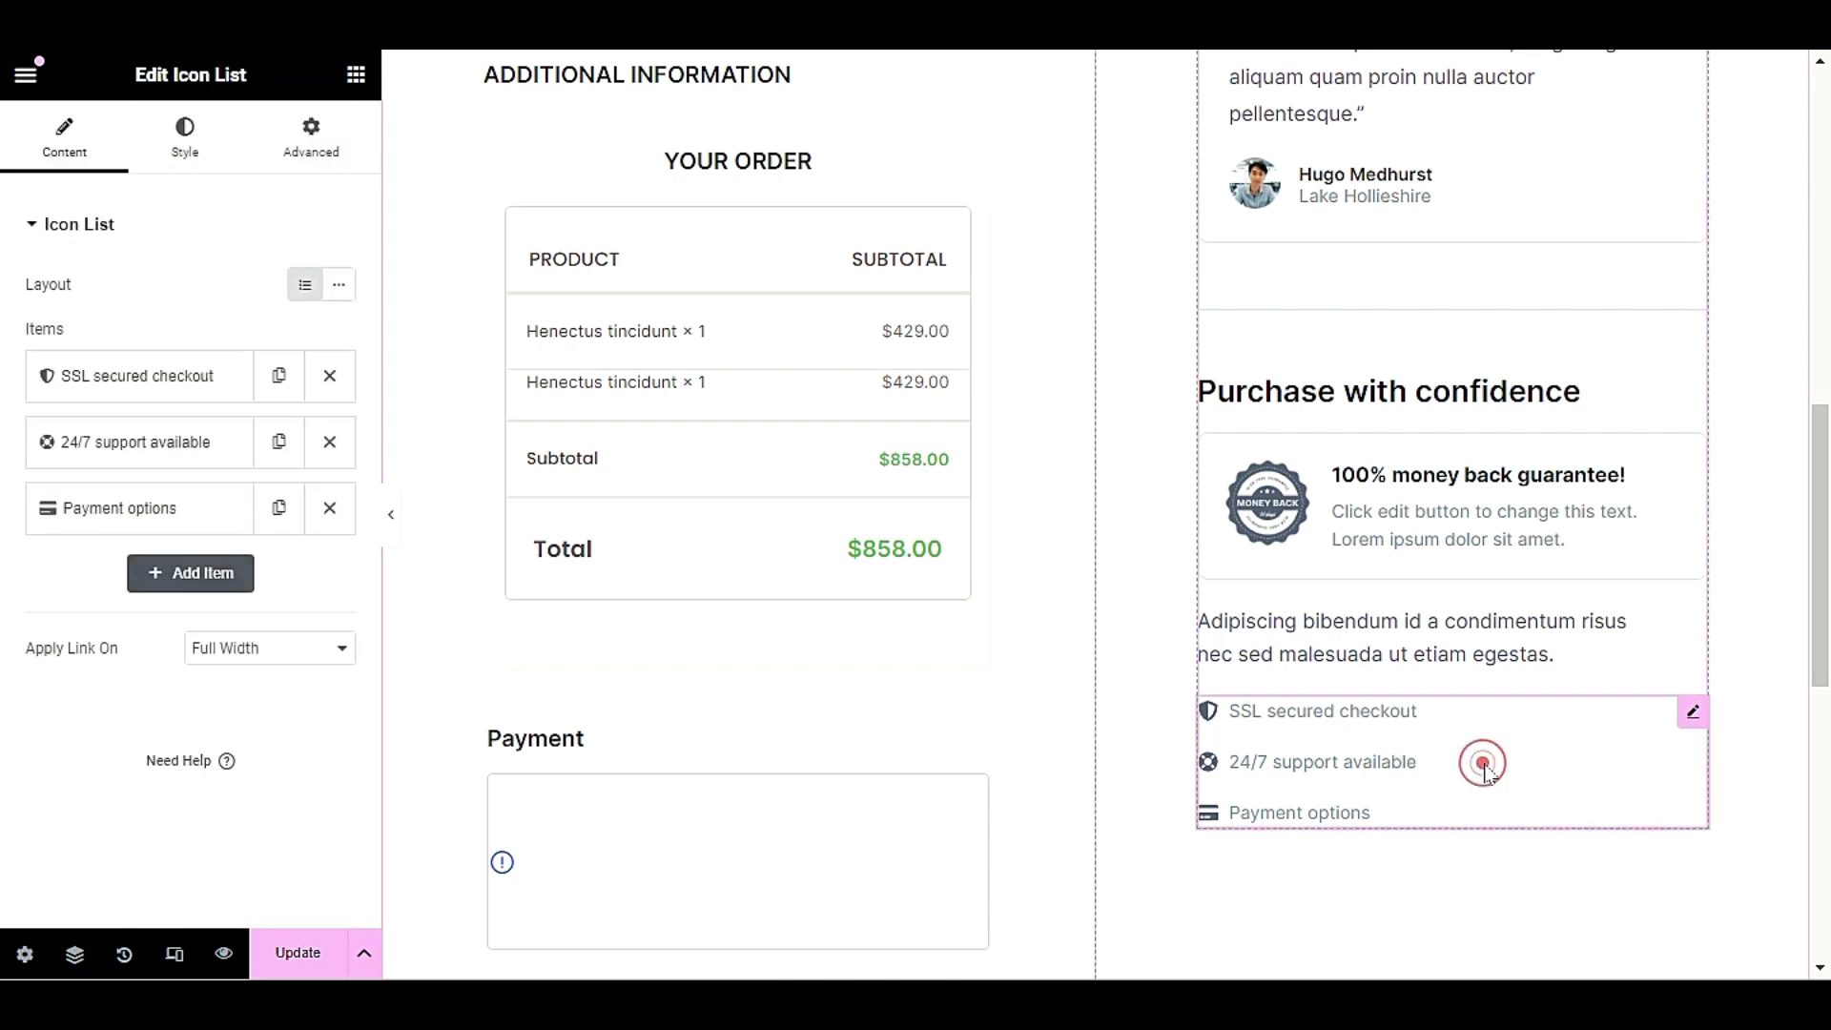
scroll(1473, 768, "up", 10)
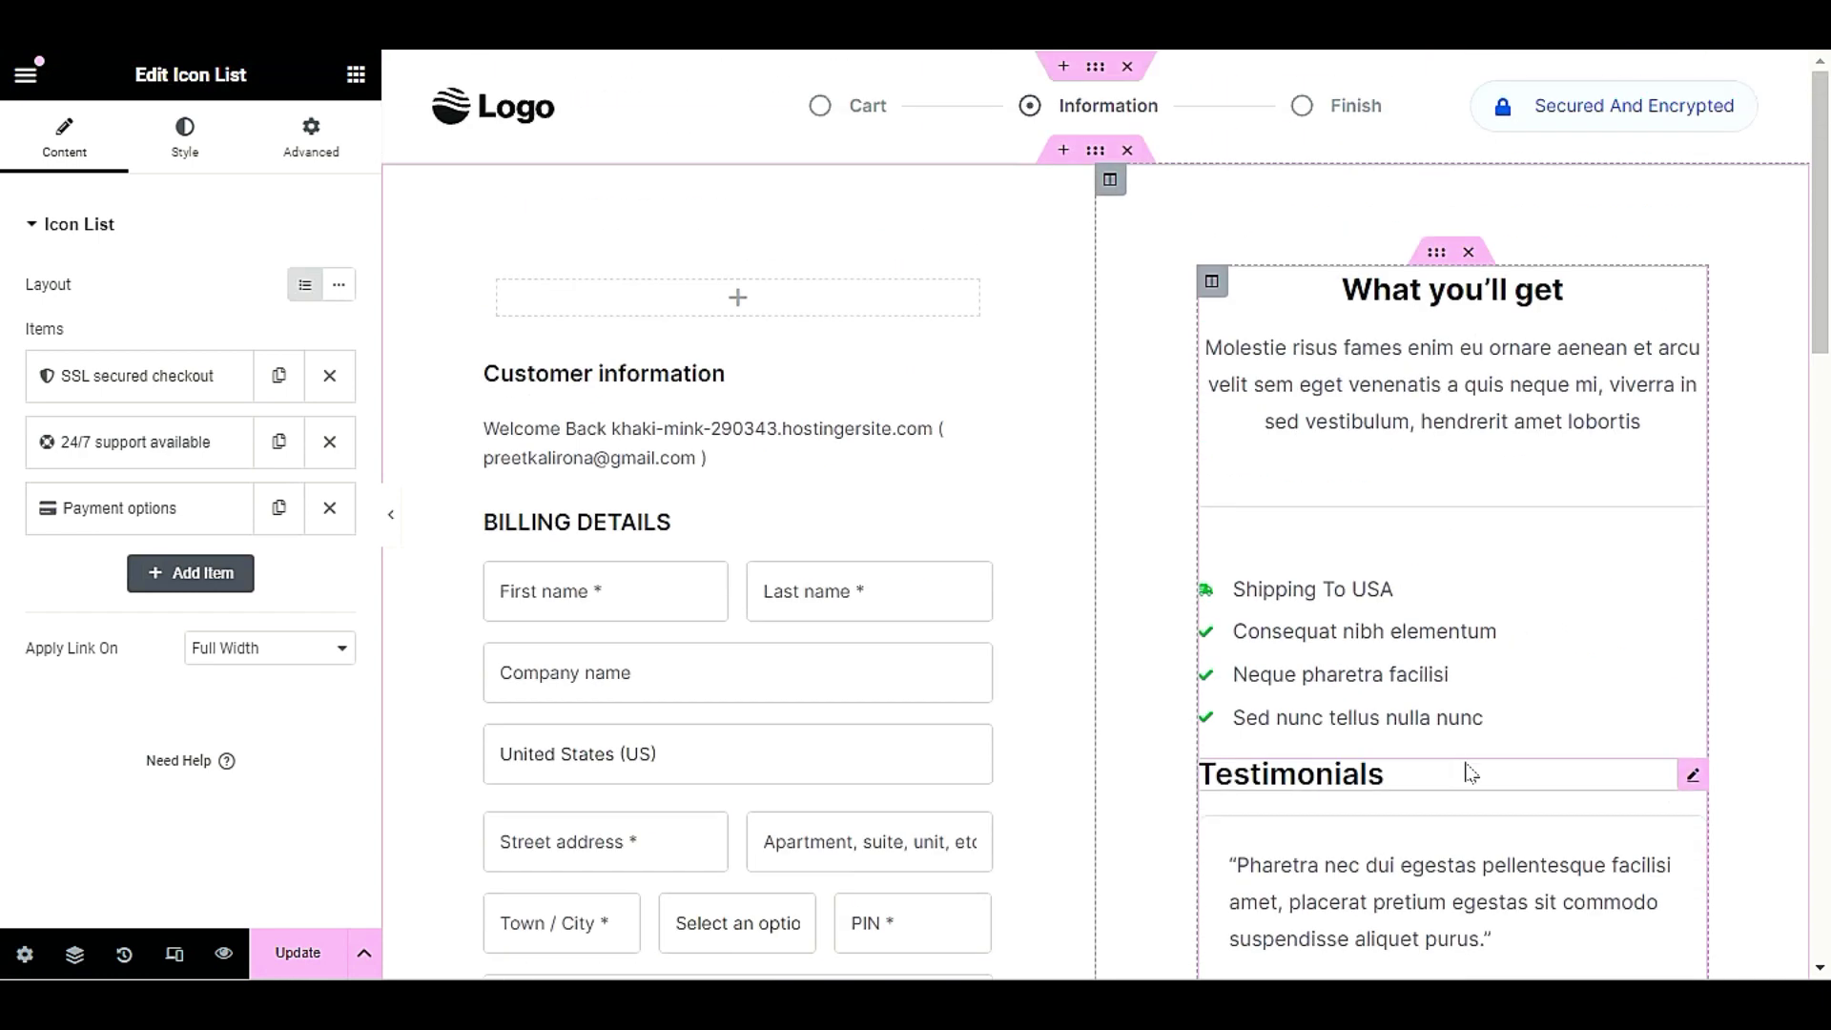
scroll(1428, 658, "down", 15)
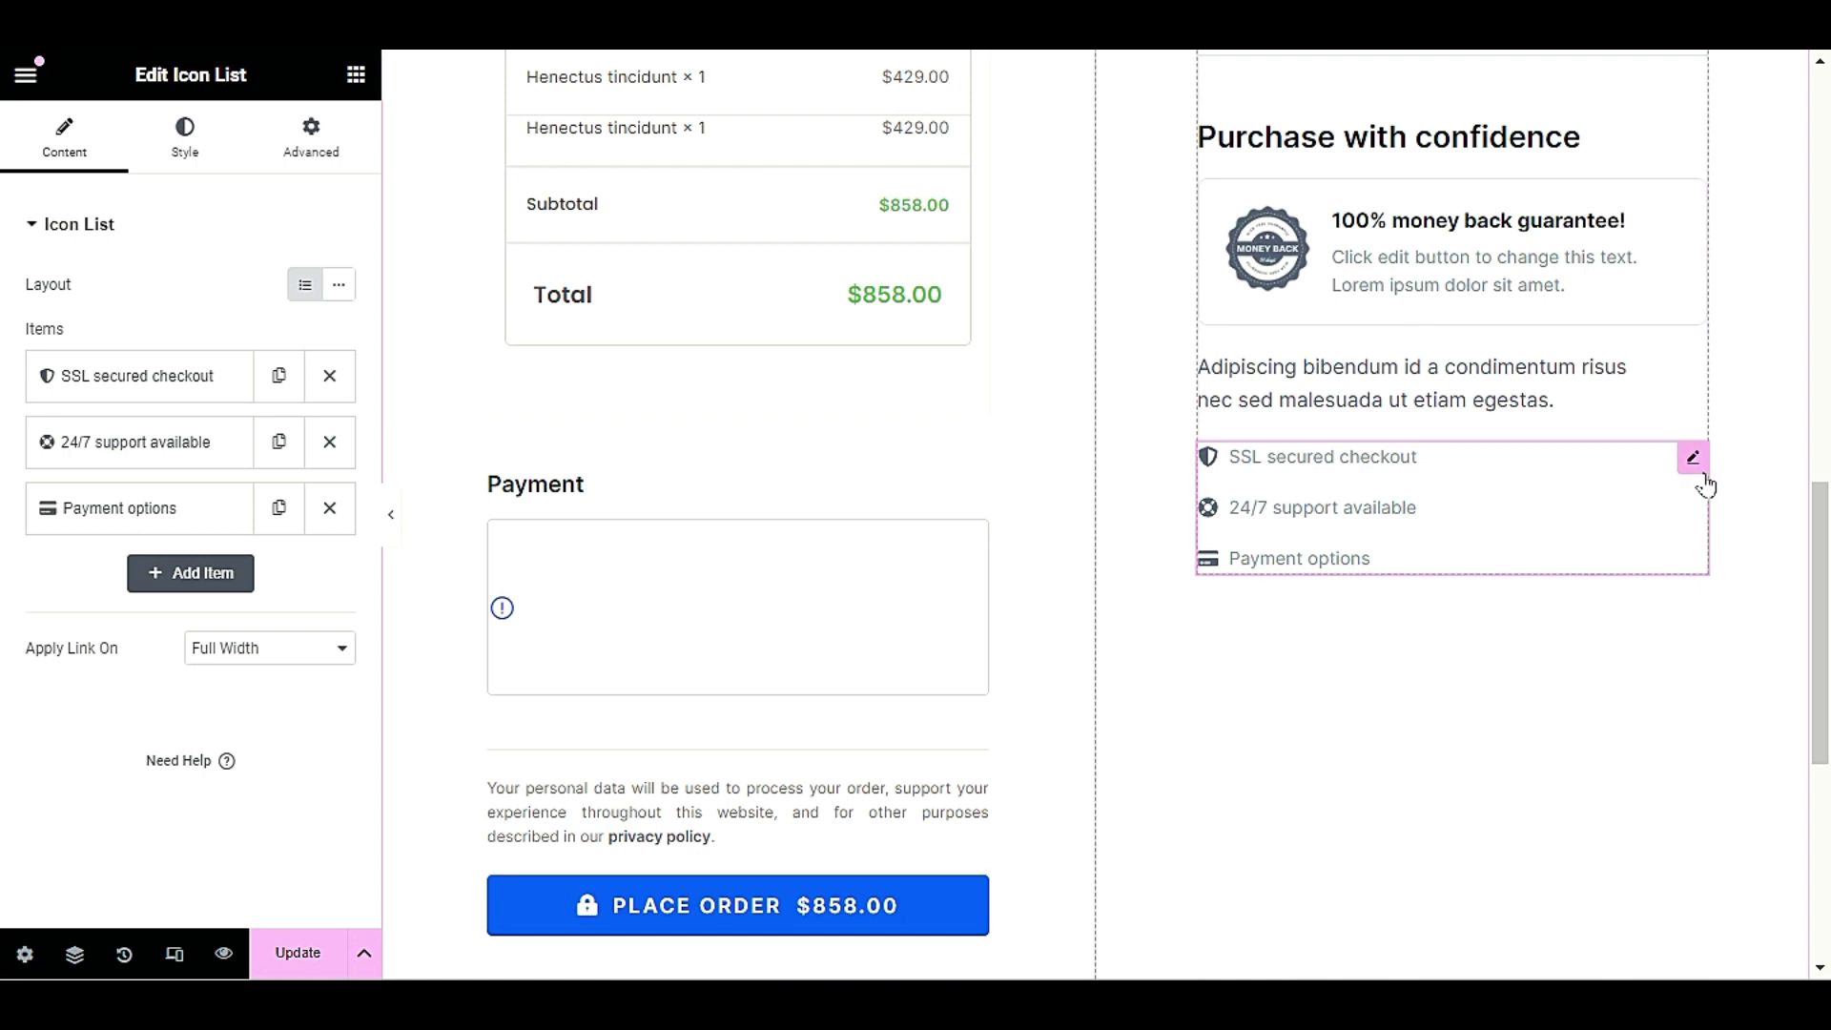
right_click(1693, 459)
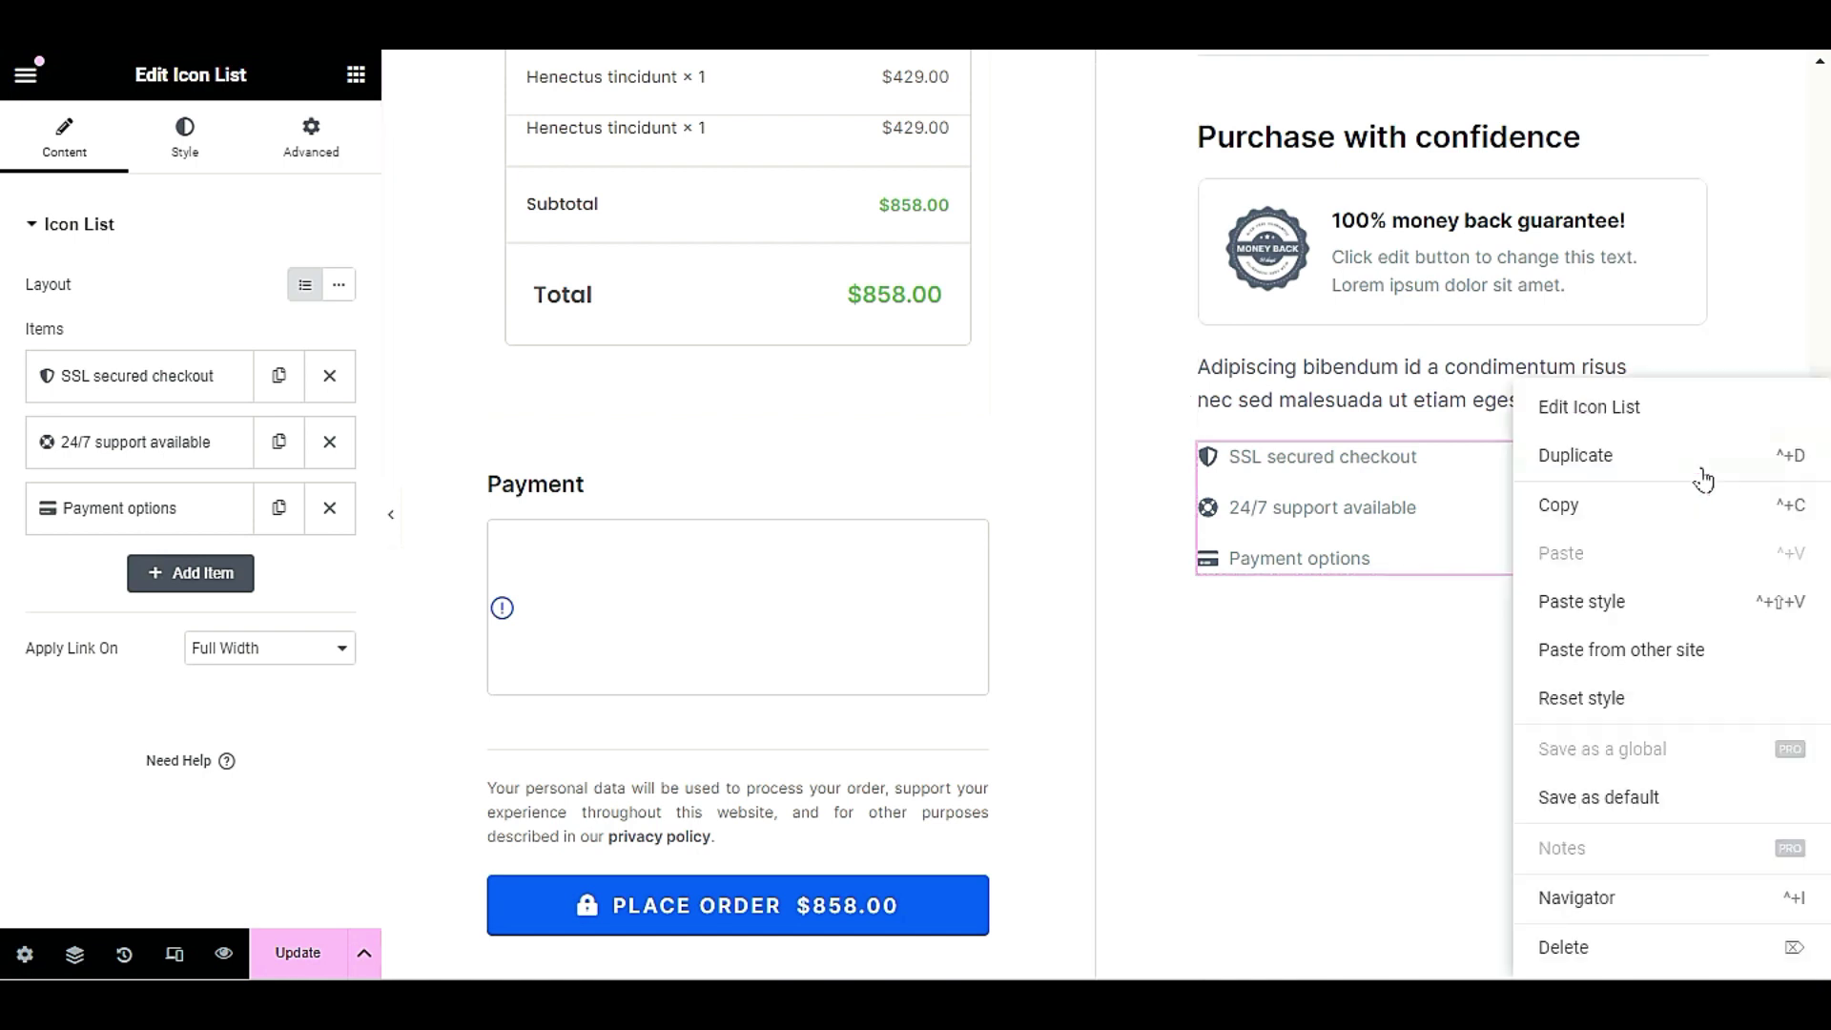
left_click(1610, 523)
scroll(1606, 515, "up", 15)
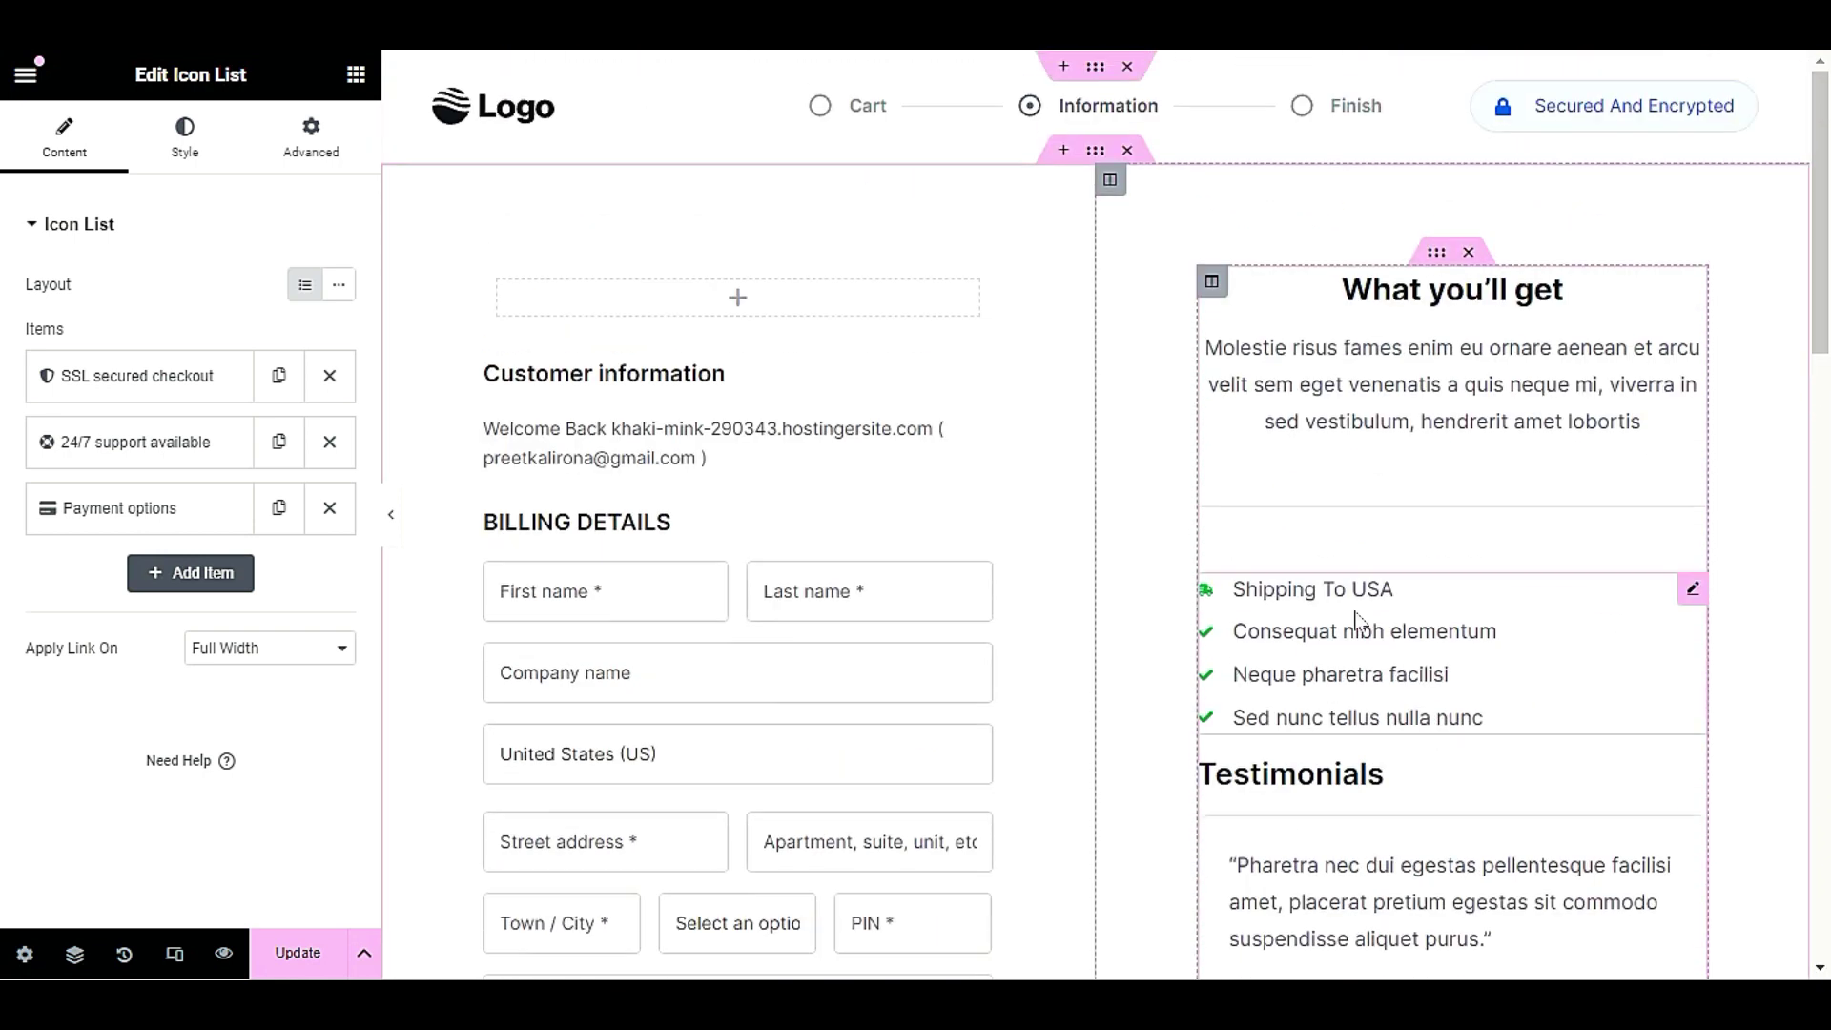
right_click(1688, 597)
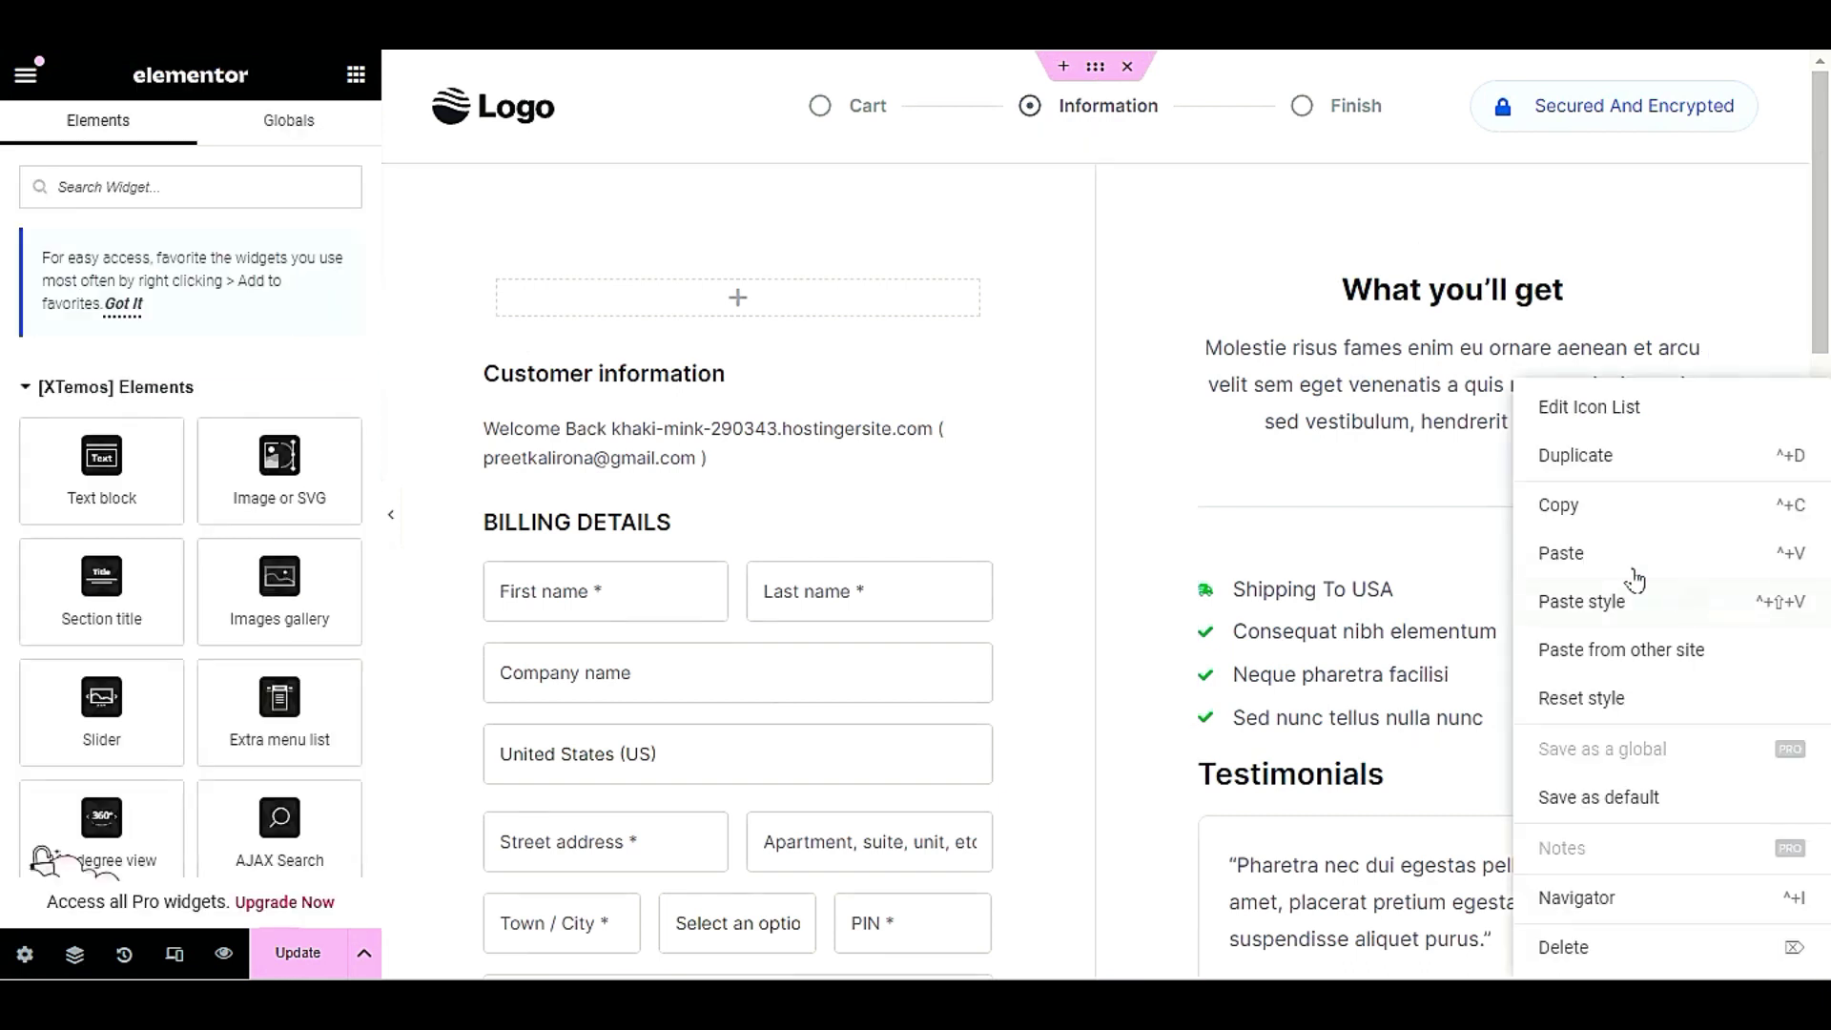
left_click(1581, 550)
scroll(1548, 598, "down", 3)
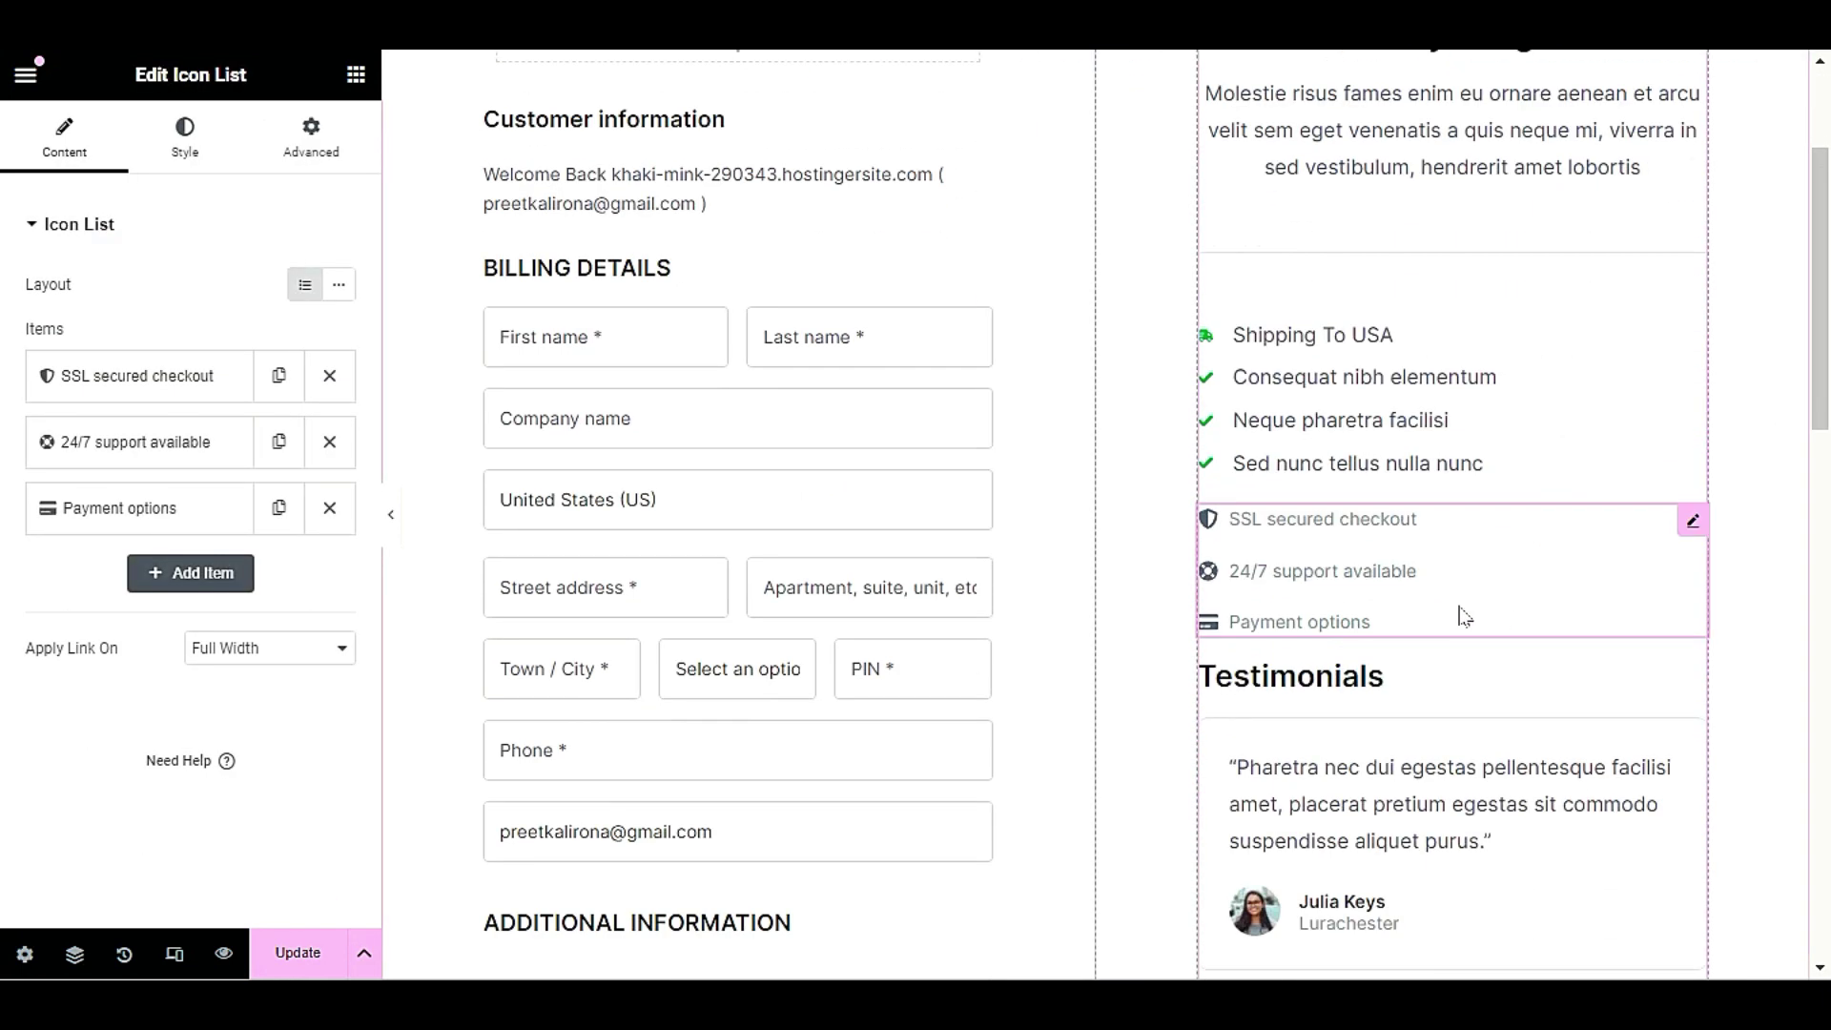
- Delete the original icon list with the Shipping To USA item above the pasted list
right_click(1581, 412)
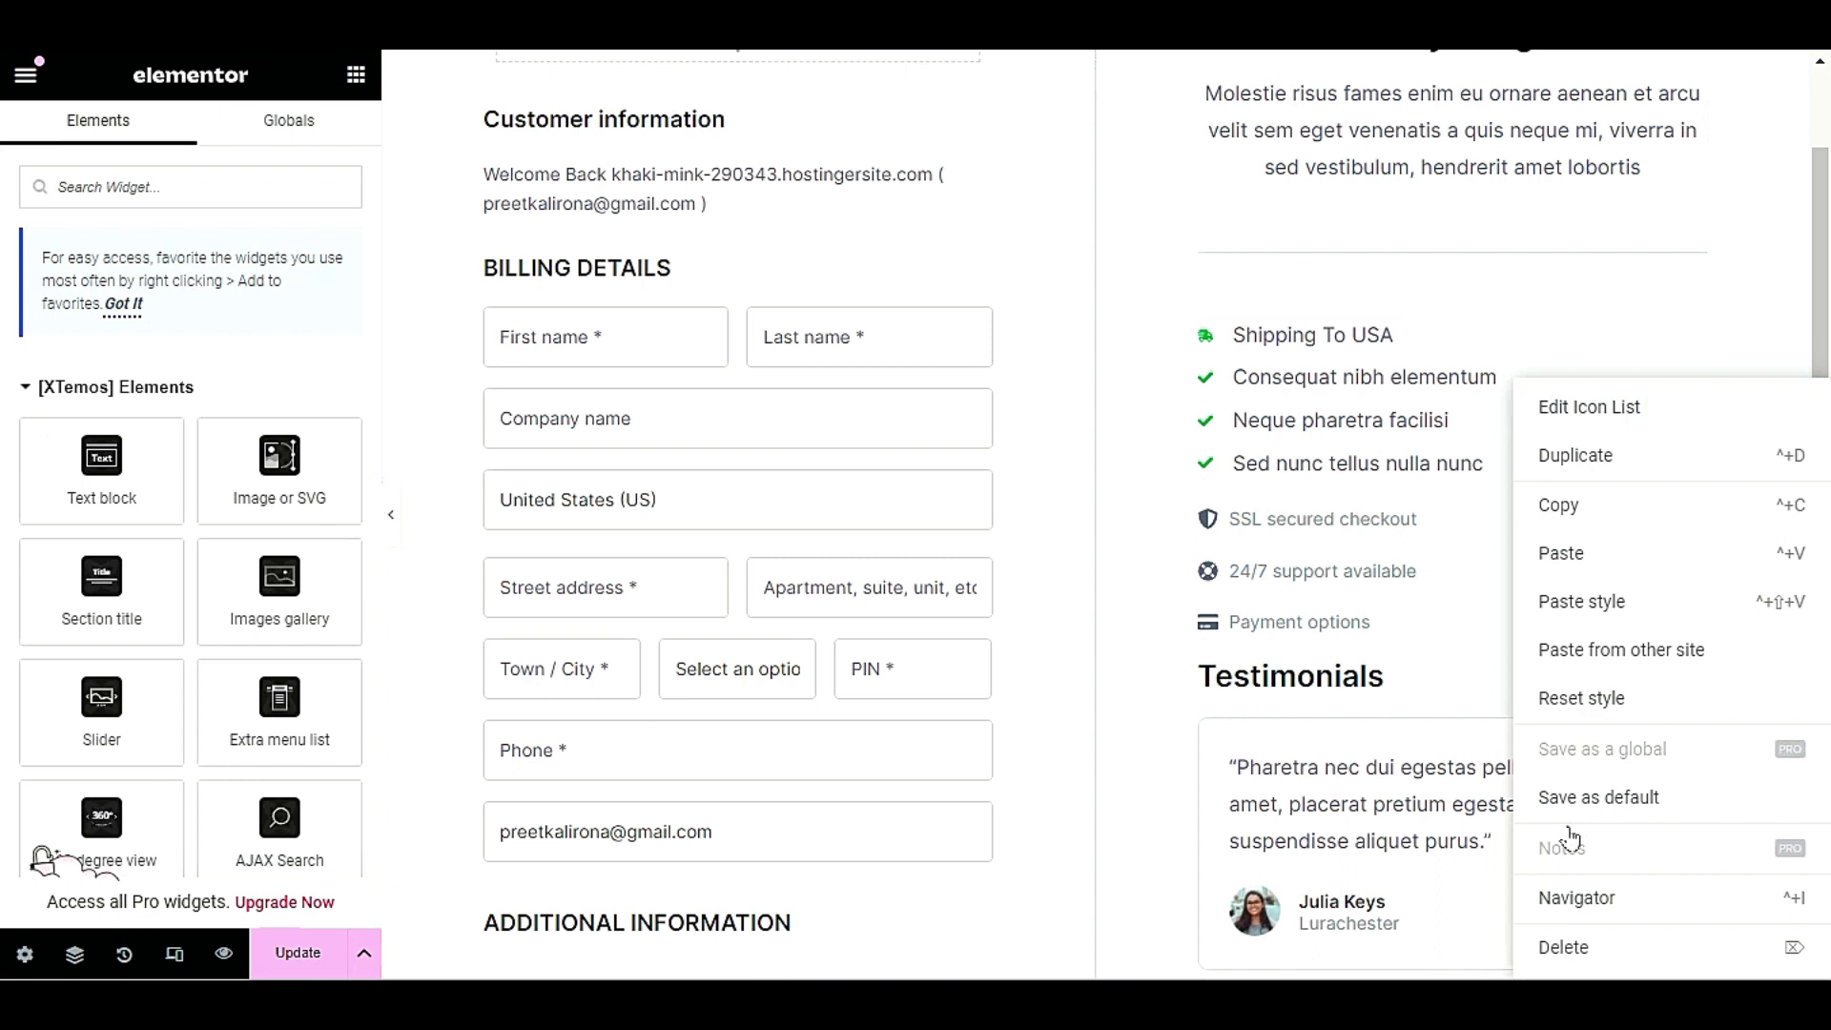
right_click(1446, 386)
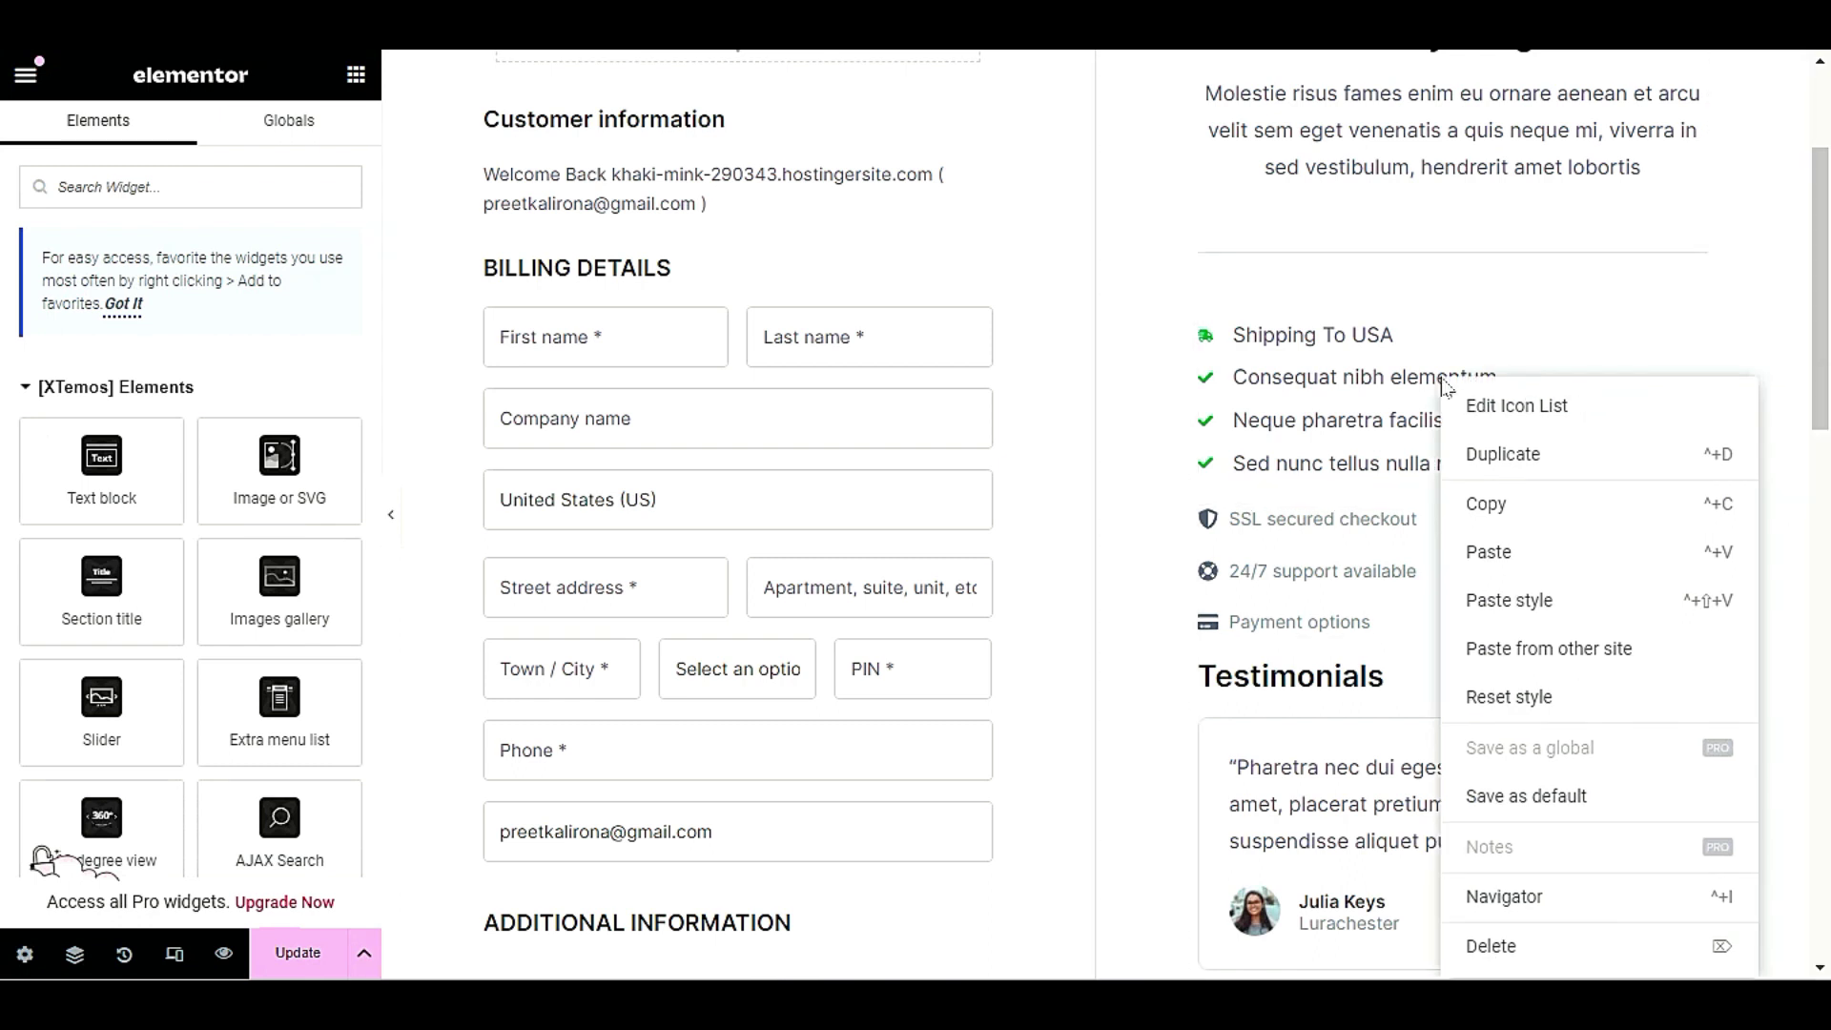
left_click(1479, 947)
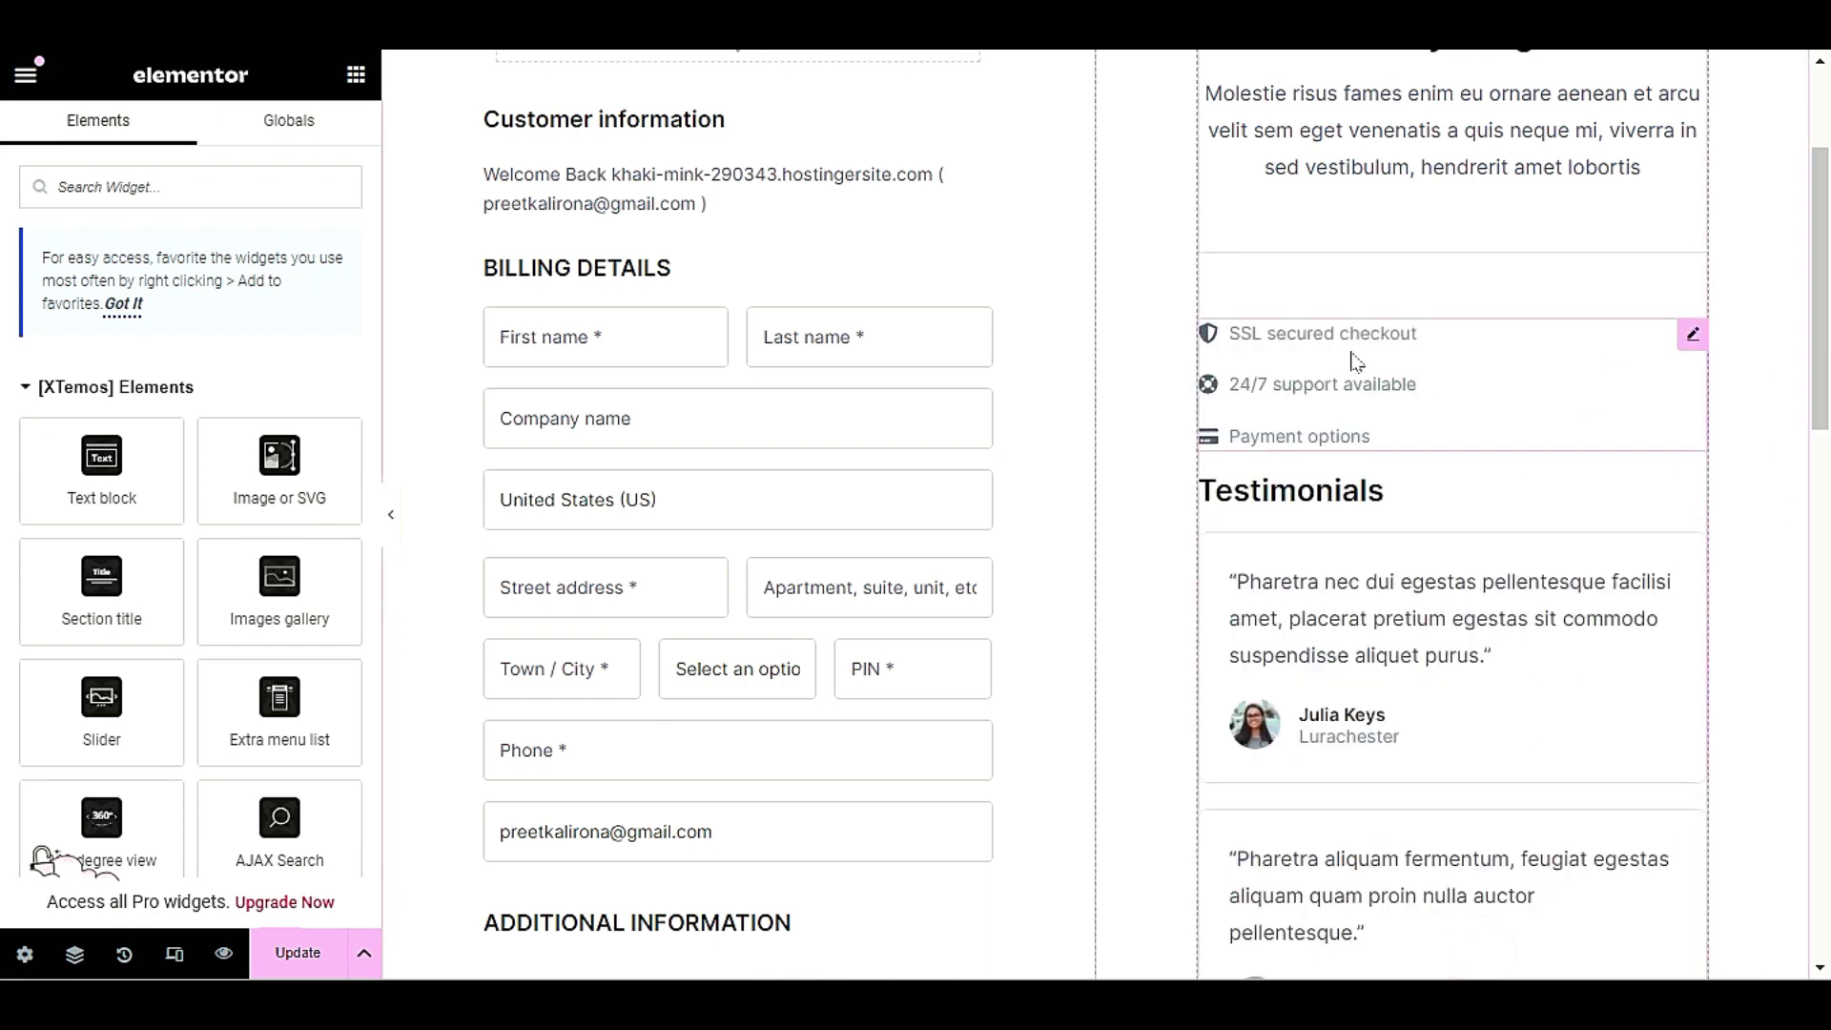
- Center the SSL secured checkout icon list under What you'll get and delete the divider above it
scroll(1583, 496, "up", 2)
left_click(1569, 535)
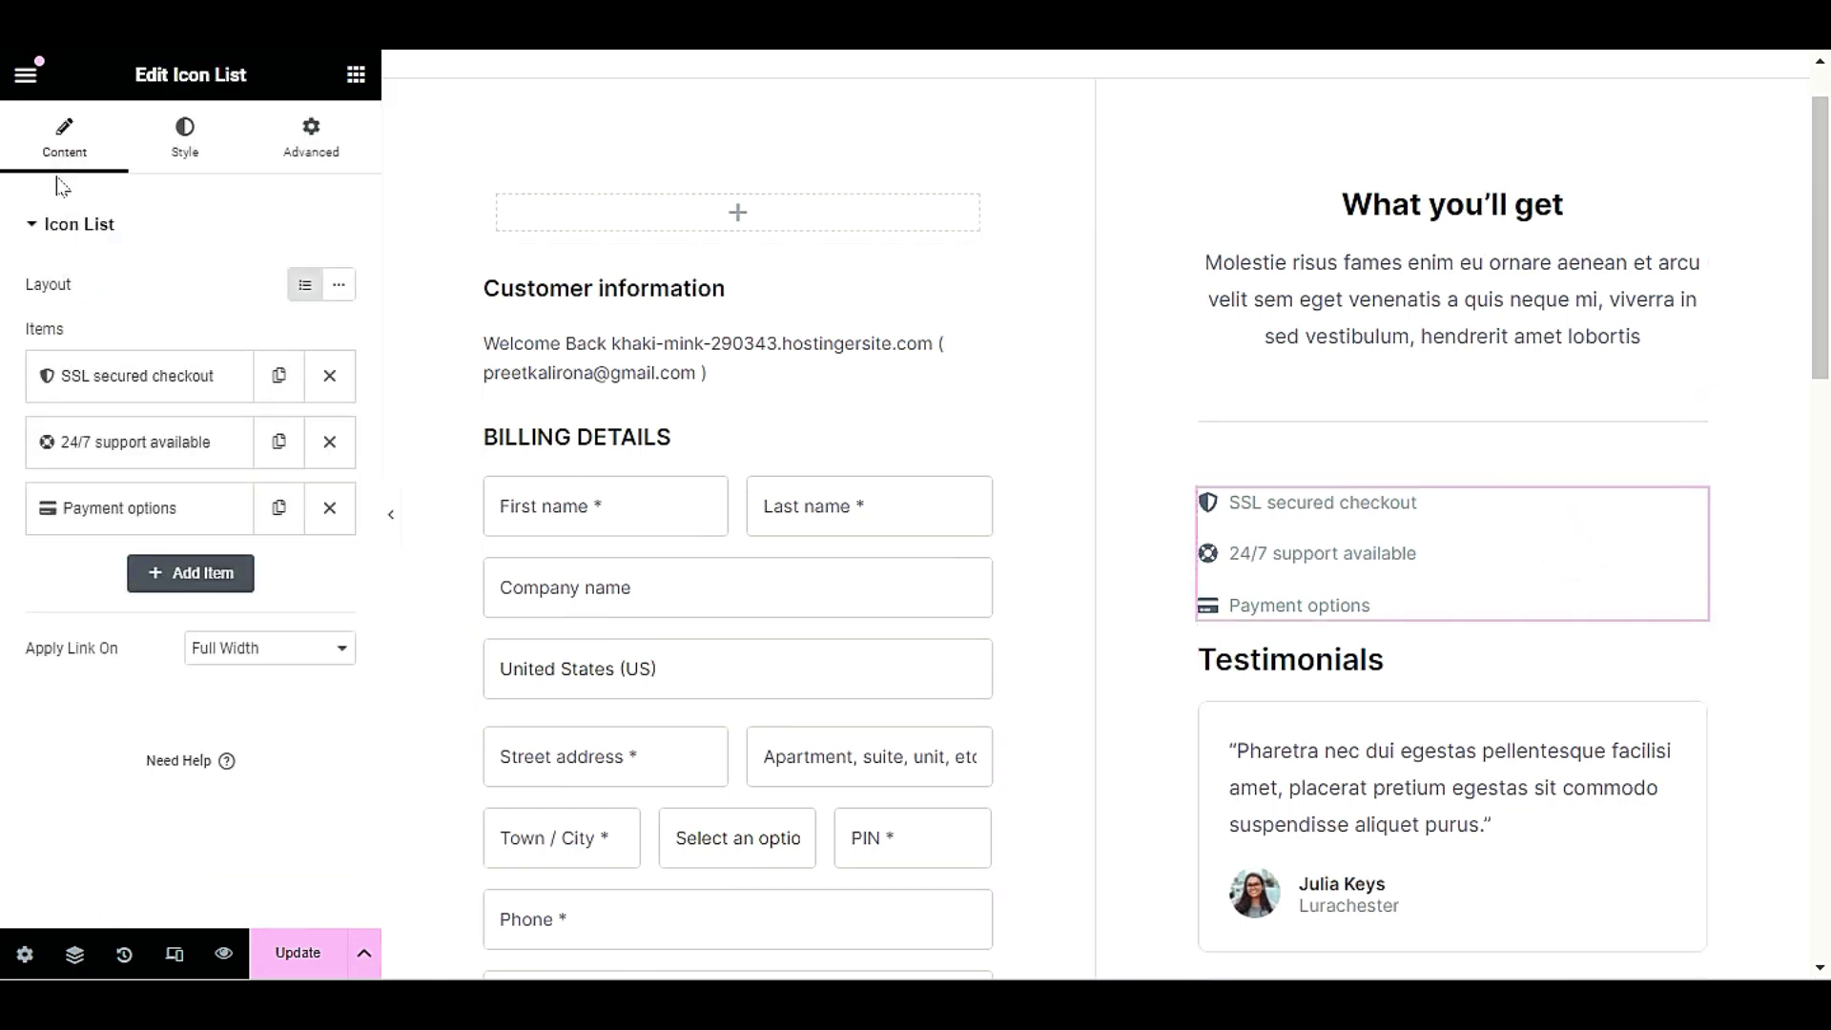
left_click(187, 153)
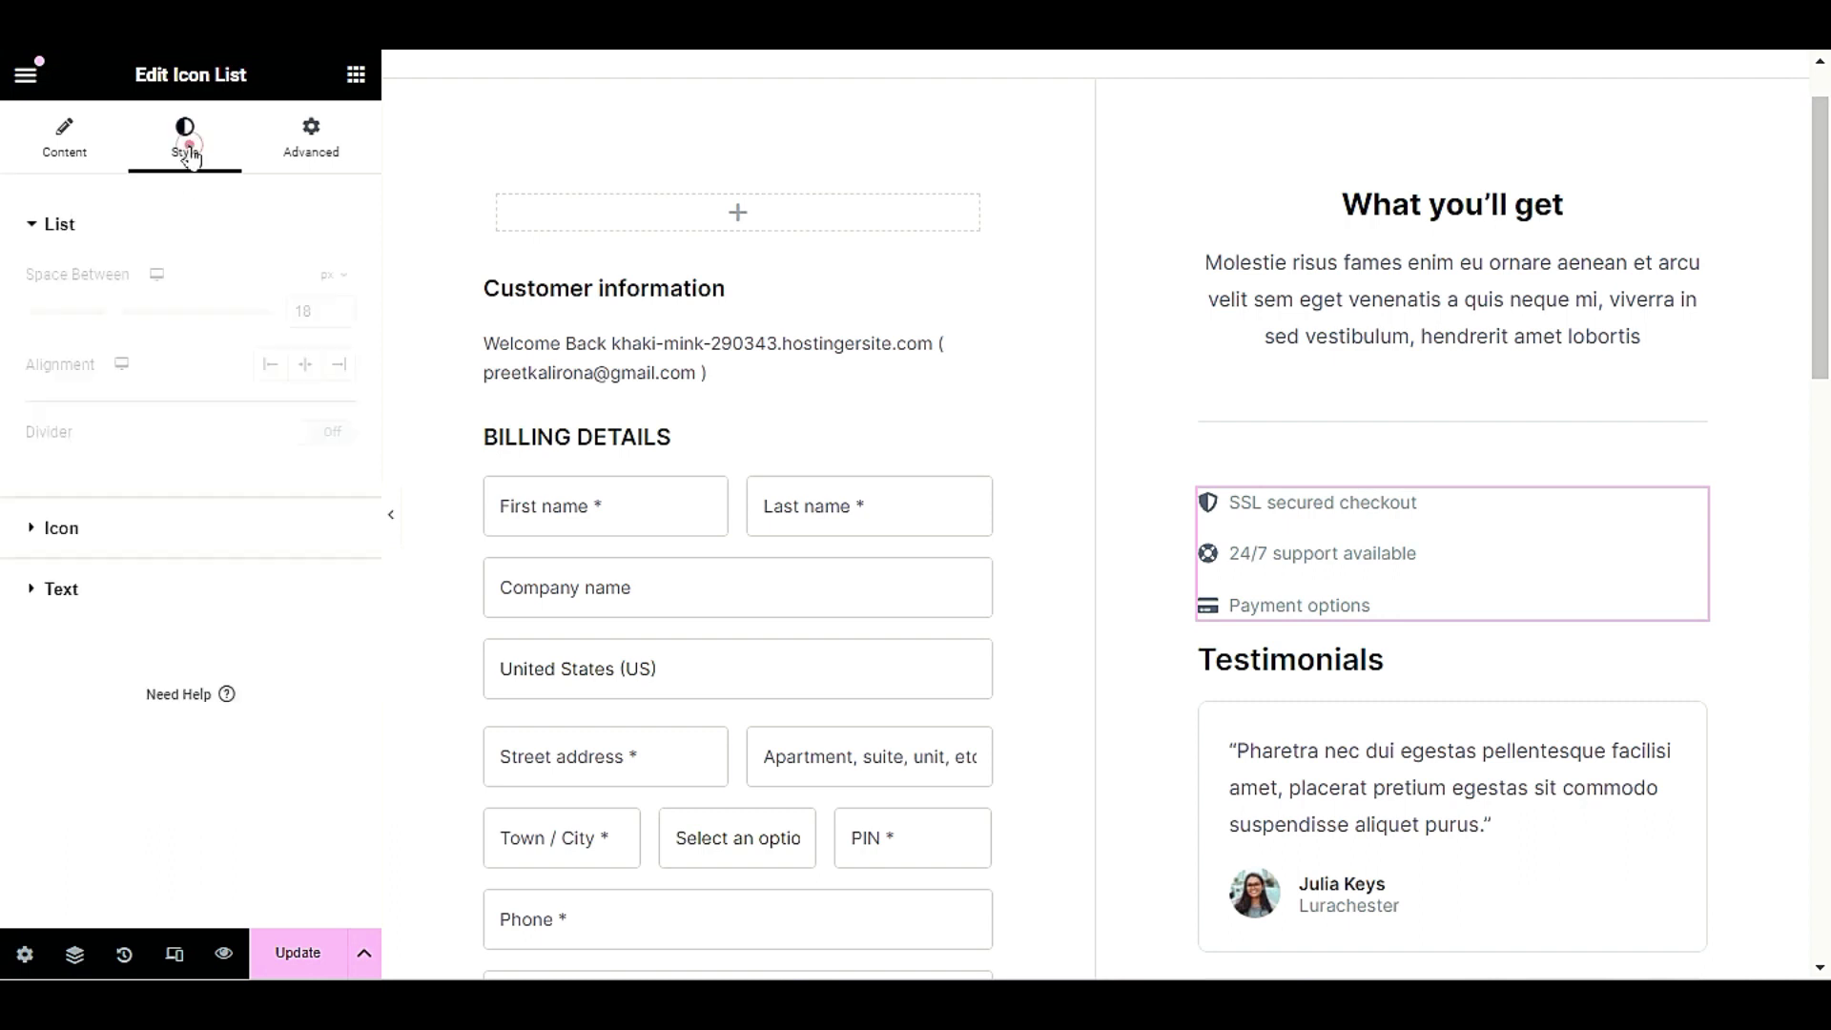
left_click(306, 370)
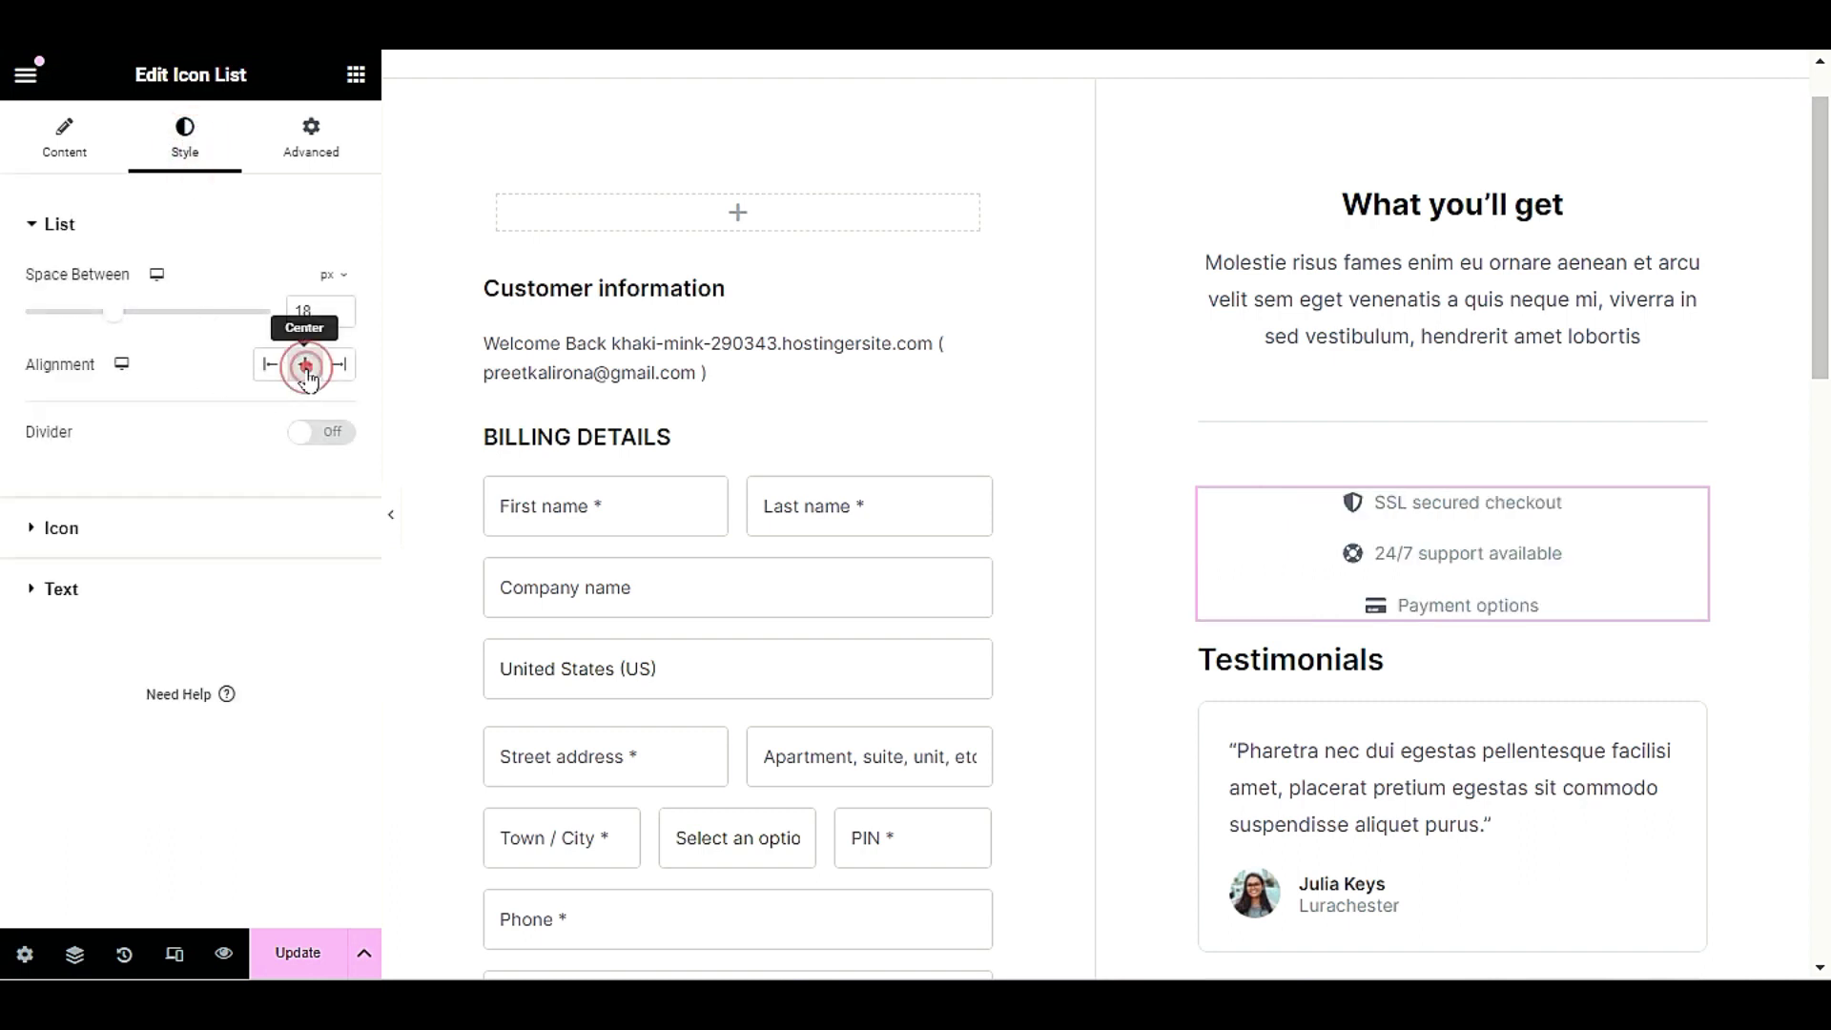
right_click(1495, 417)
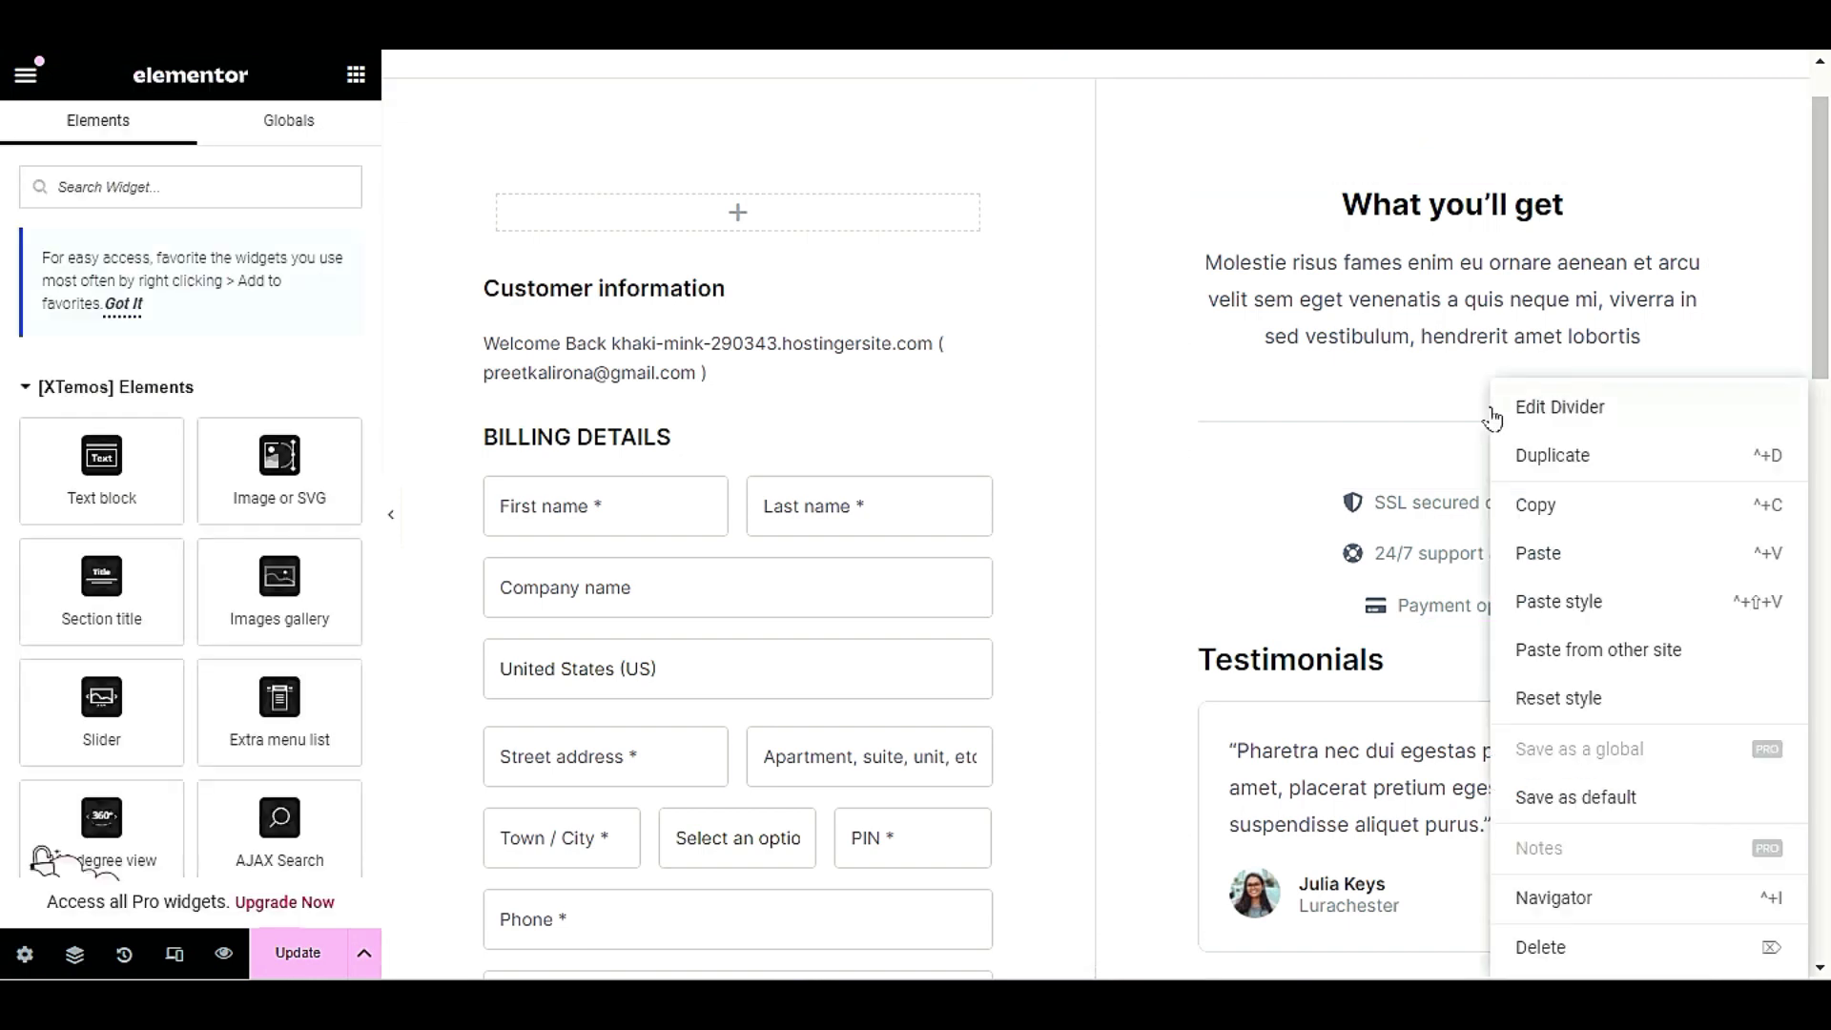
left_click(1538, 947)
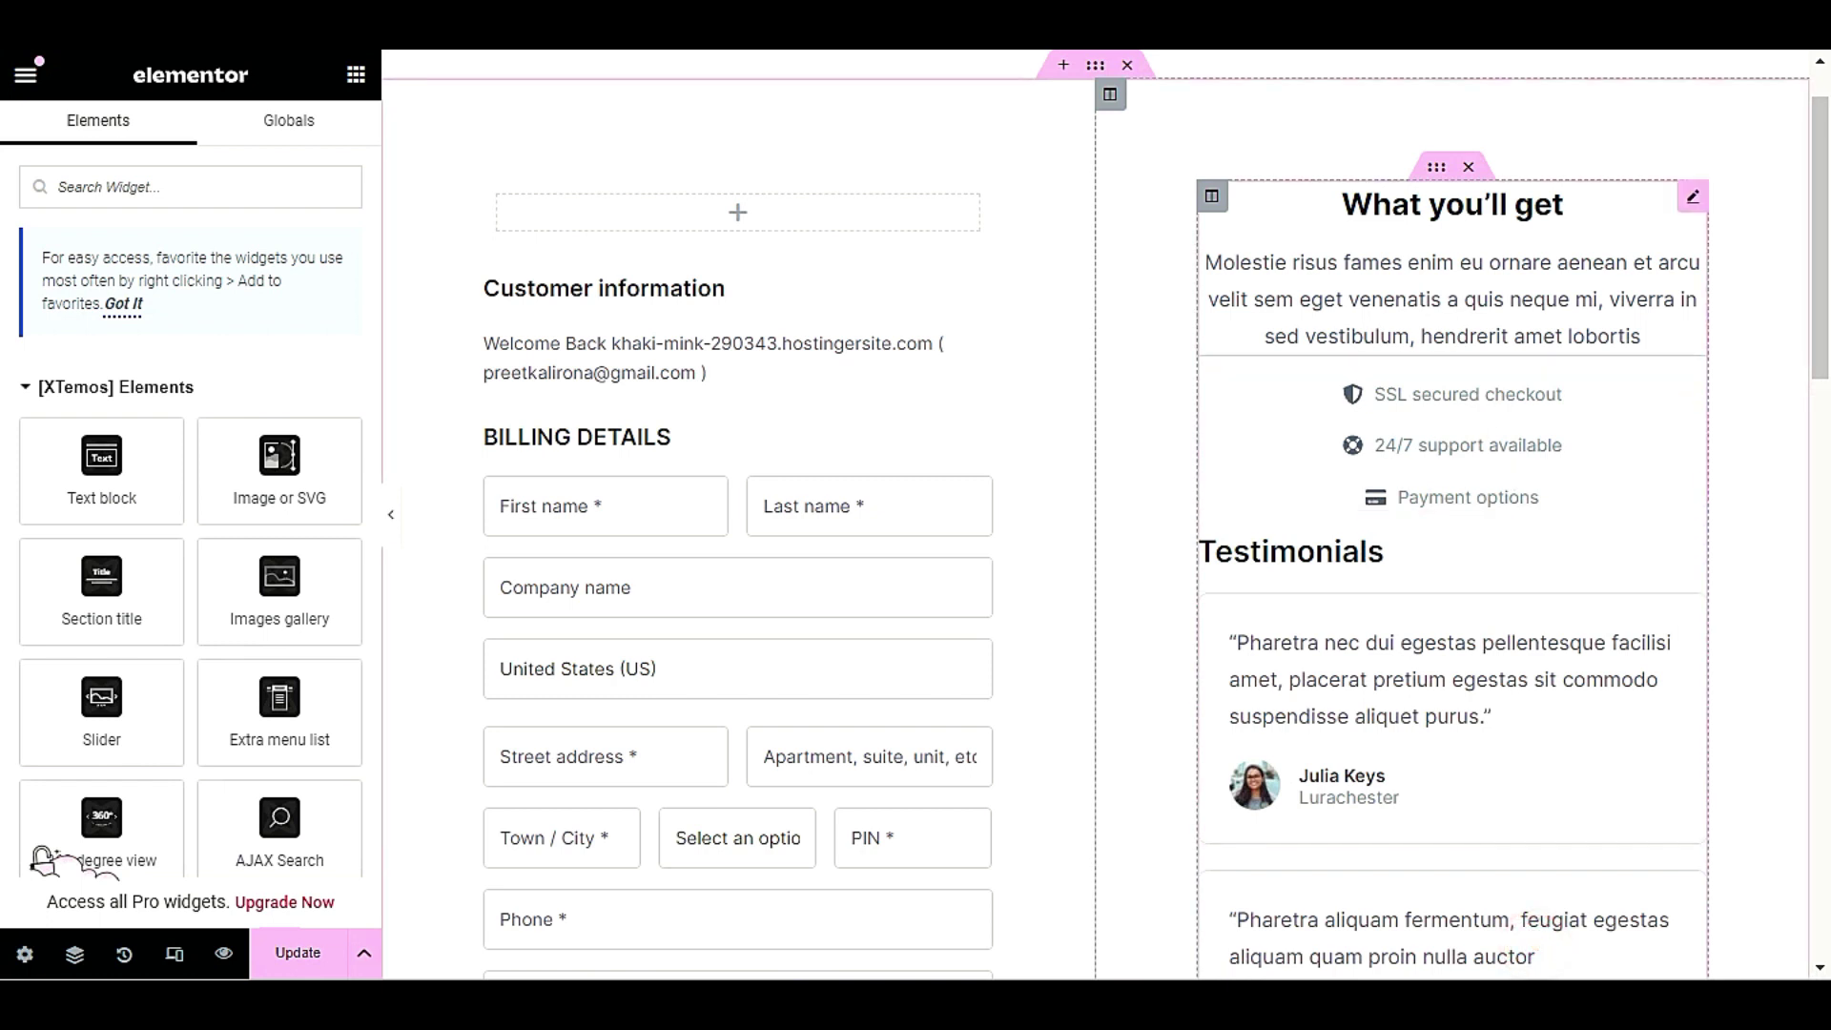
- Open the What you'll get image box, select its description text, and review the rest of the checkout page
left_click(1450, 293)
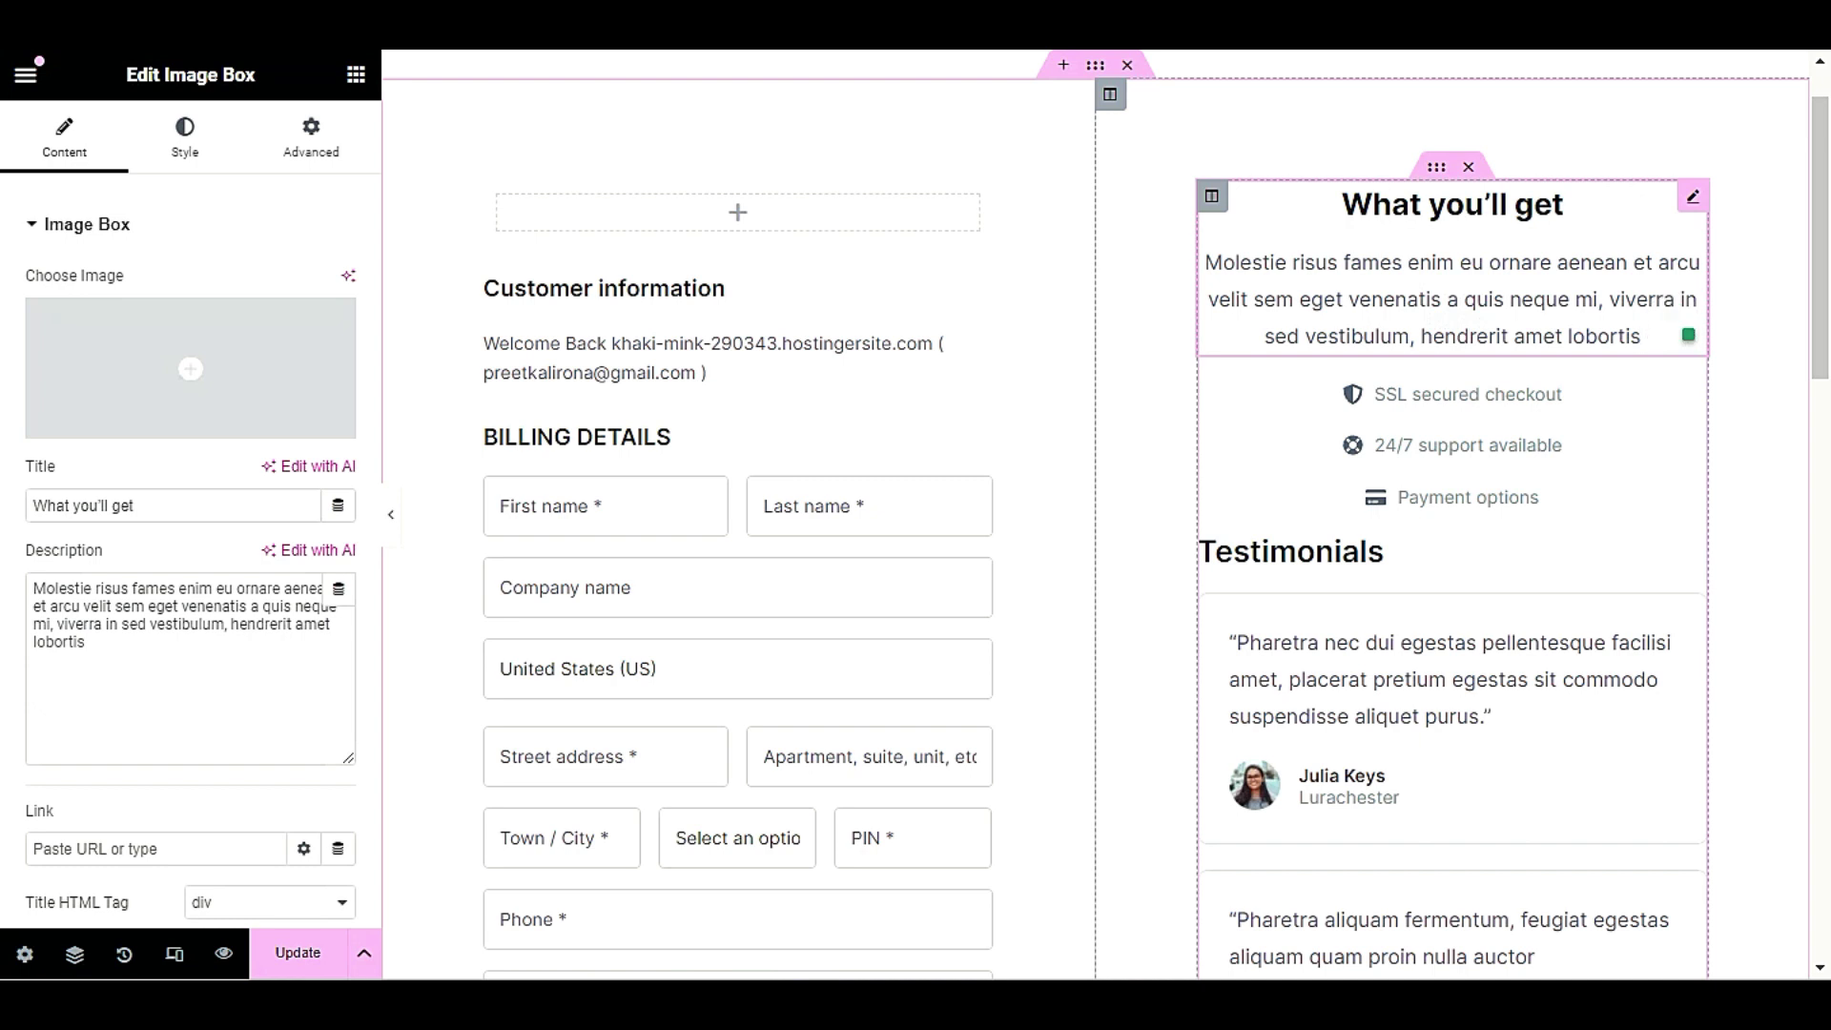
triple_click(1465, 299)
left_click(1466, 298)
triple_click(1473, 298)
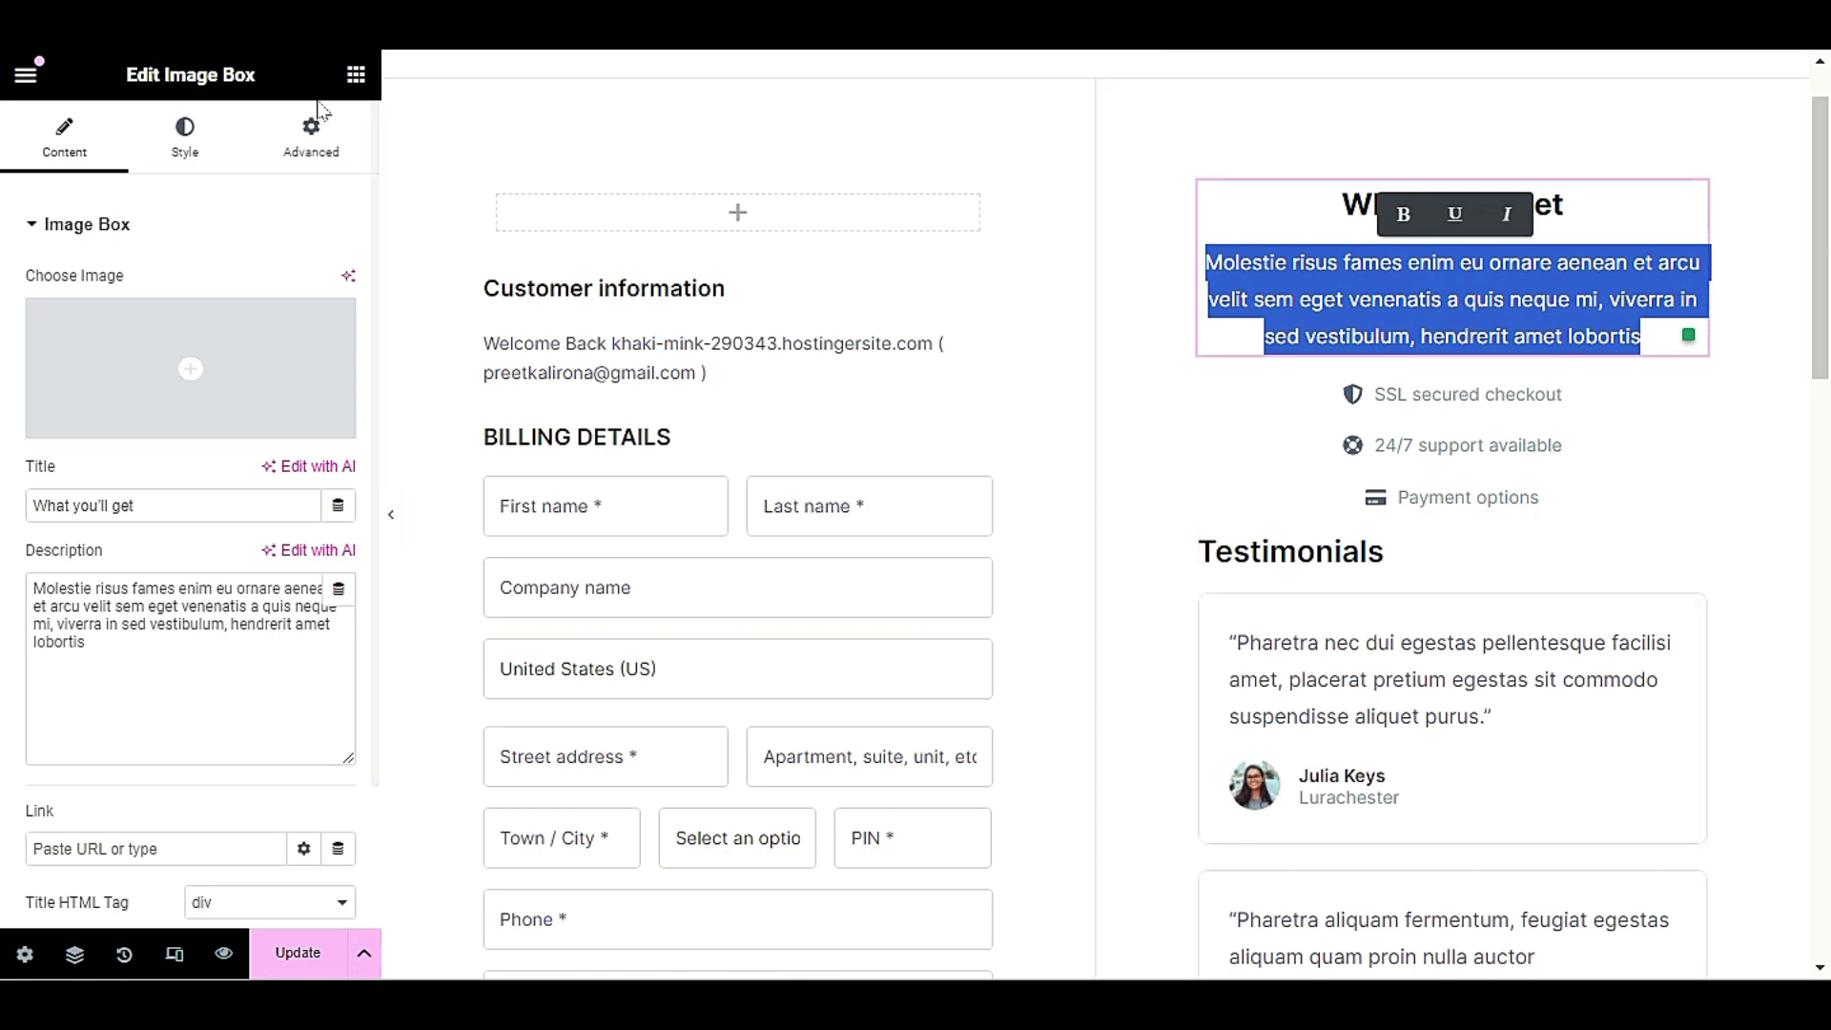
left_click(351, 86)
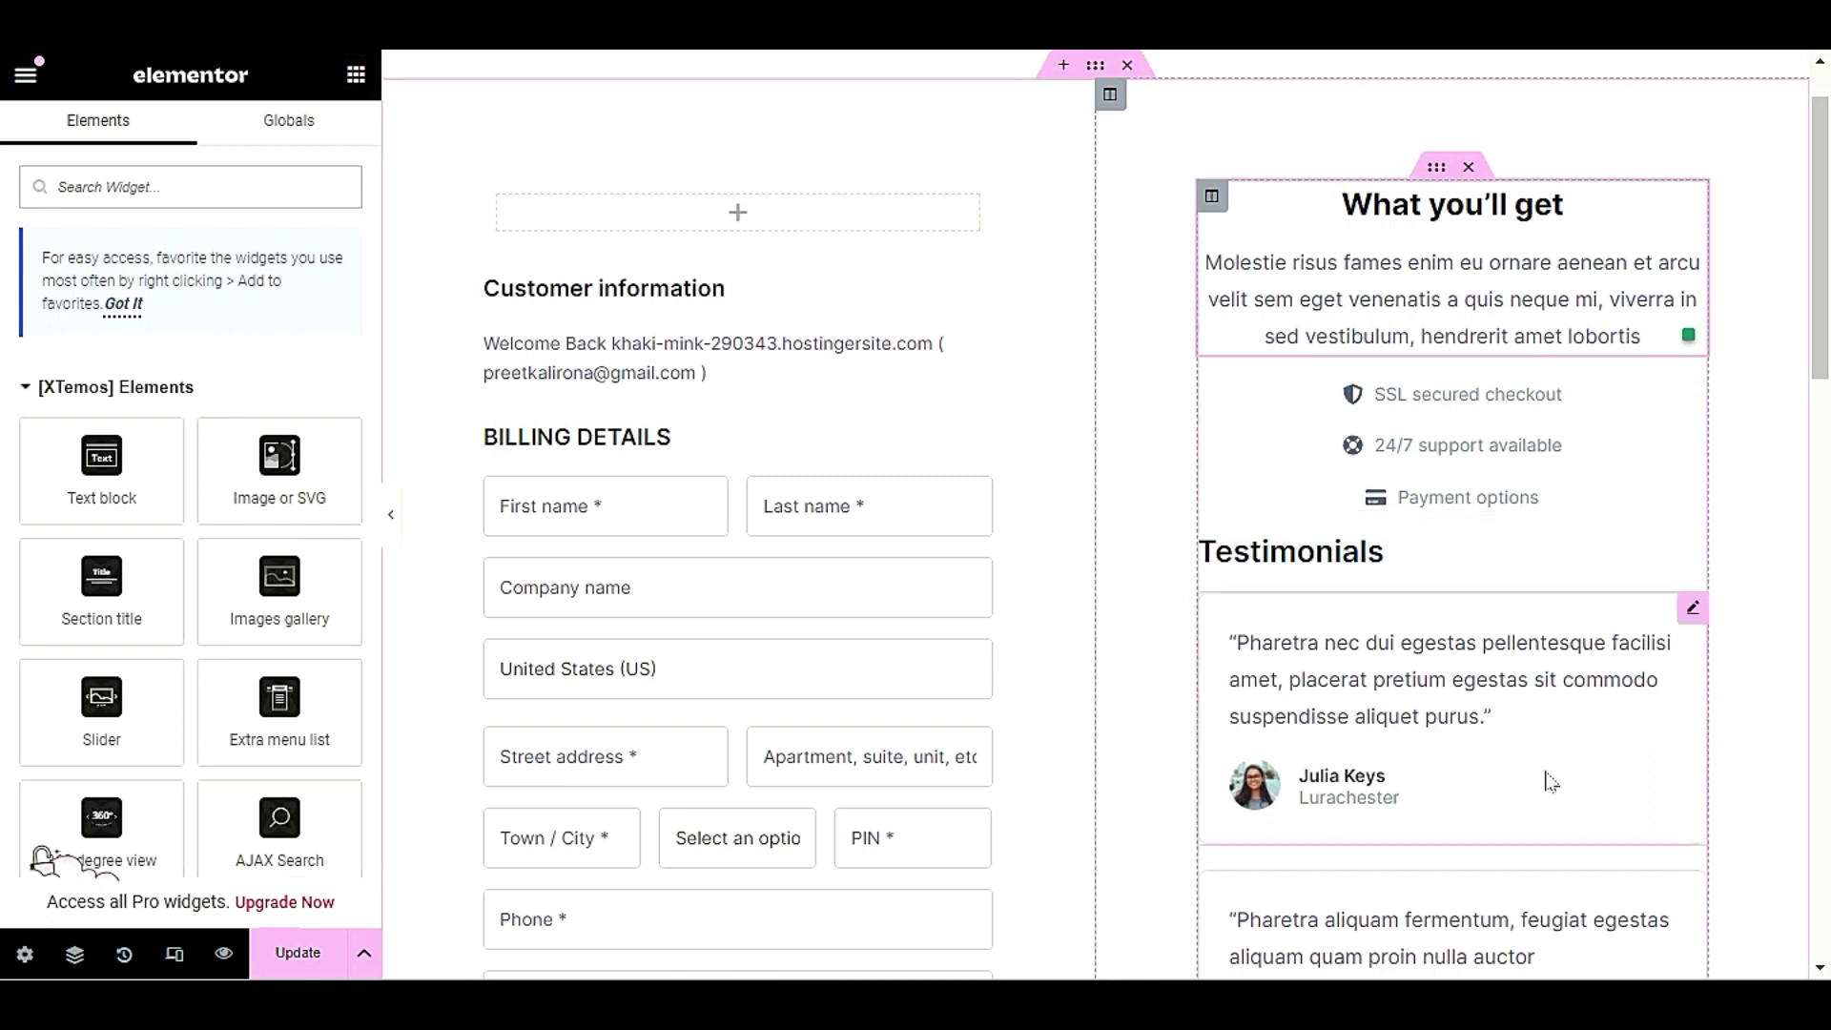
scroll(1330, 622, "down", 7)
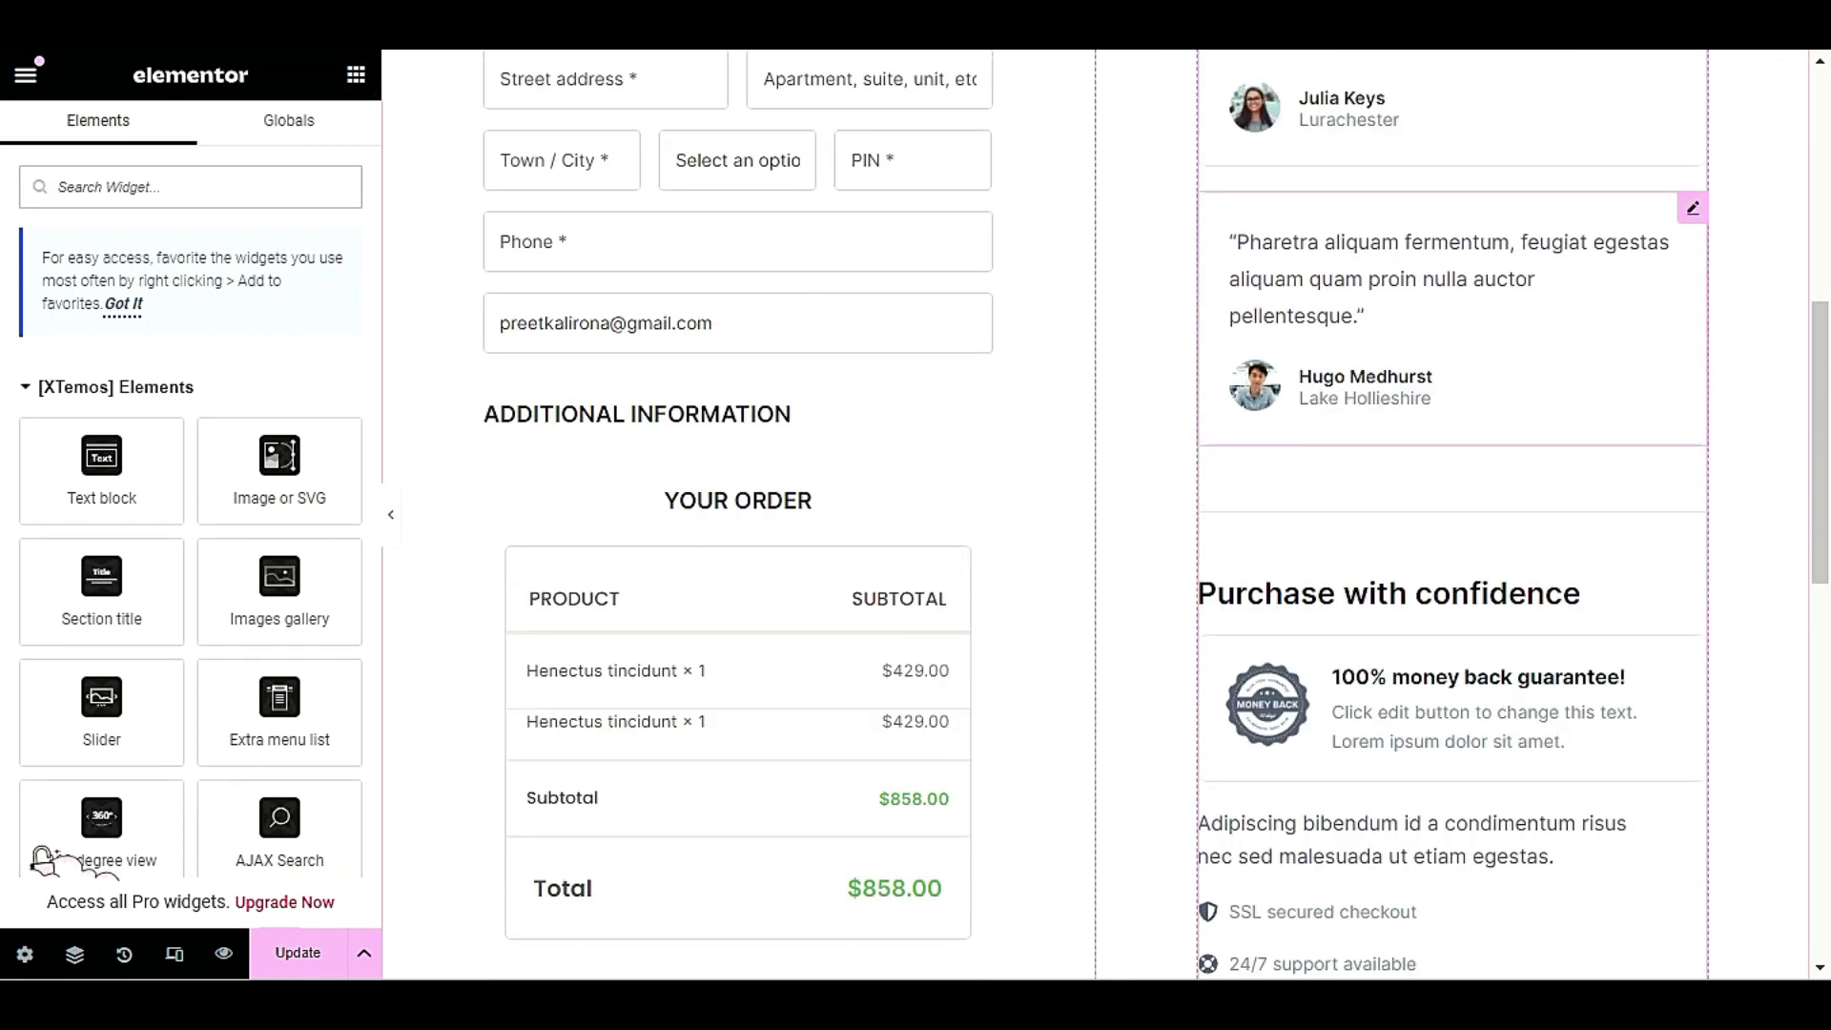
scroll(1328, 668, "down", 4)
scroll(1327, 667, "up", 15)
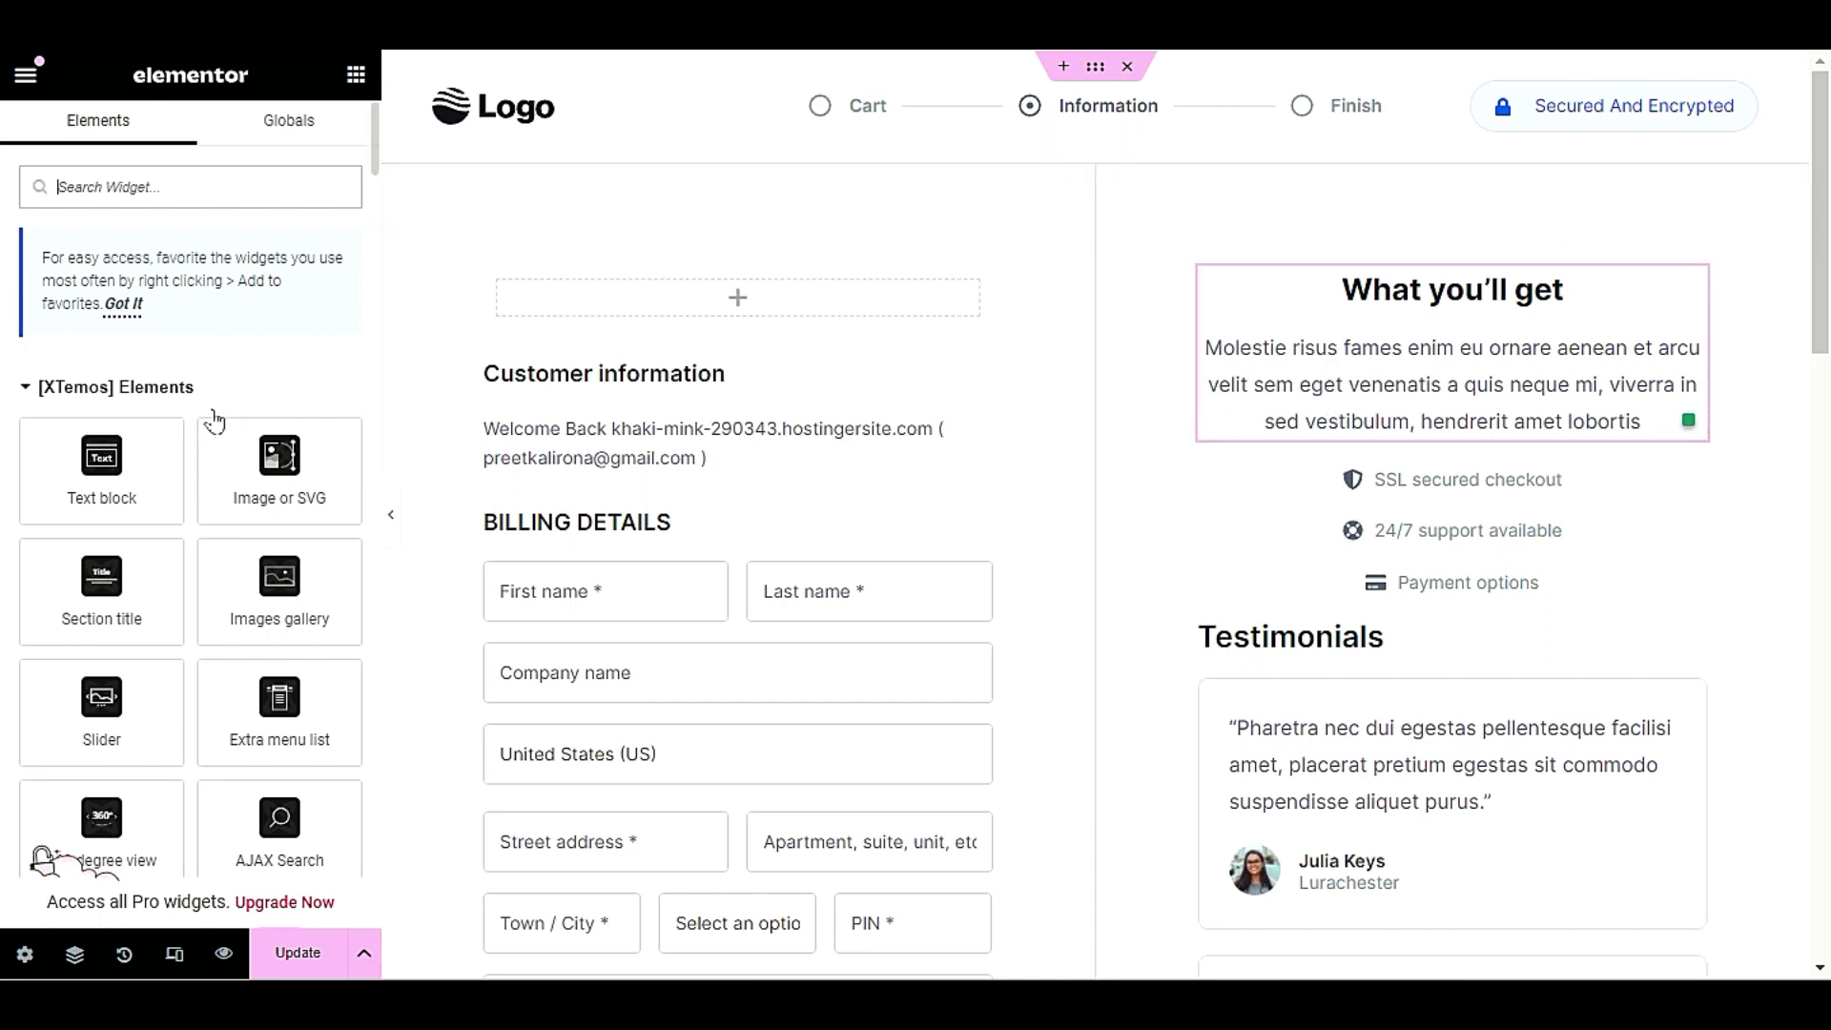
- Browse the XTemos, Layout, Basic, Pro and General widget categories for elements to add to the checkout page
left_click(179, 388)
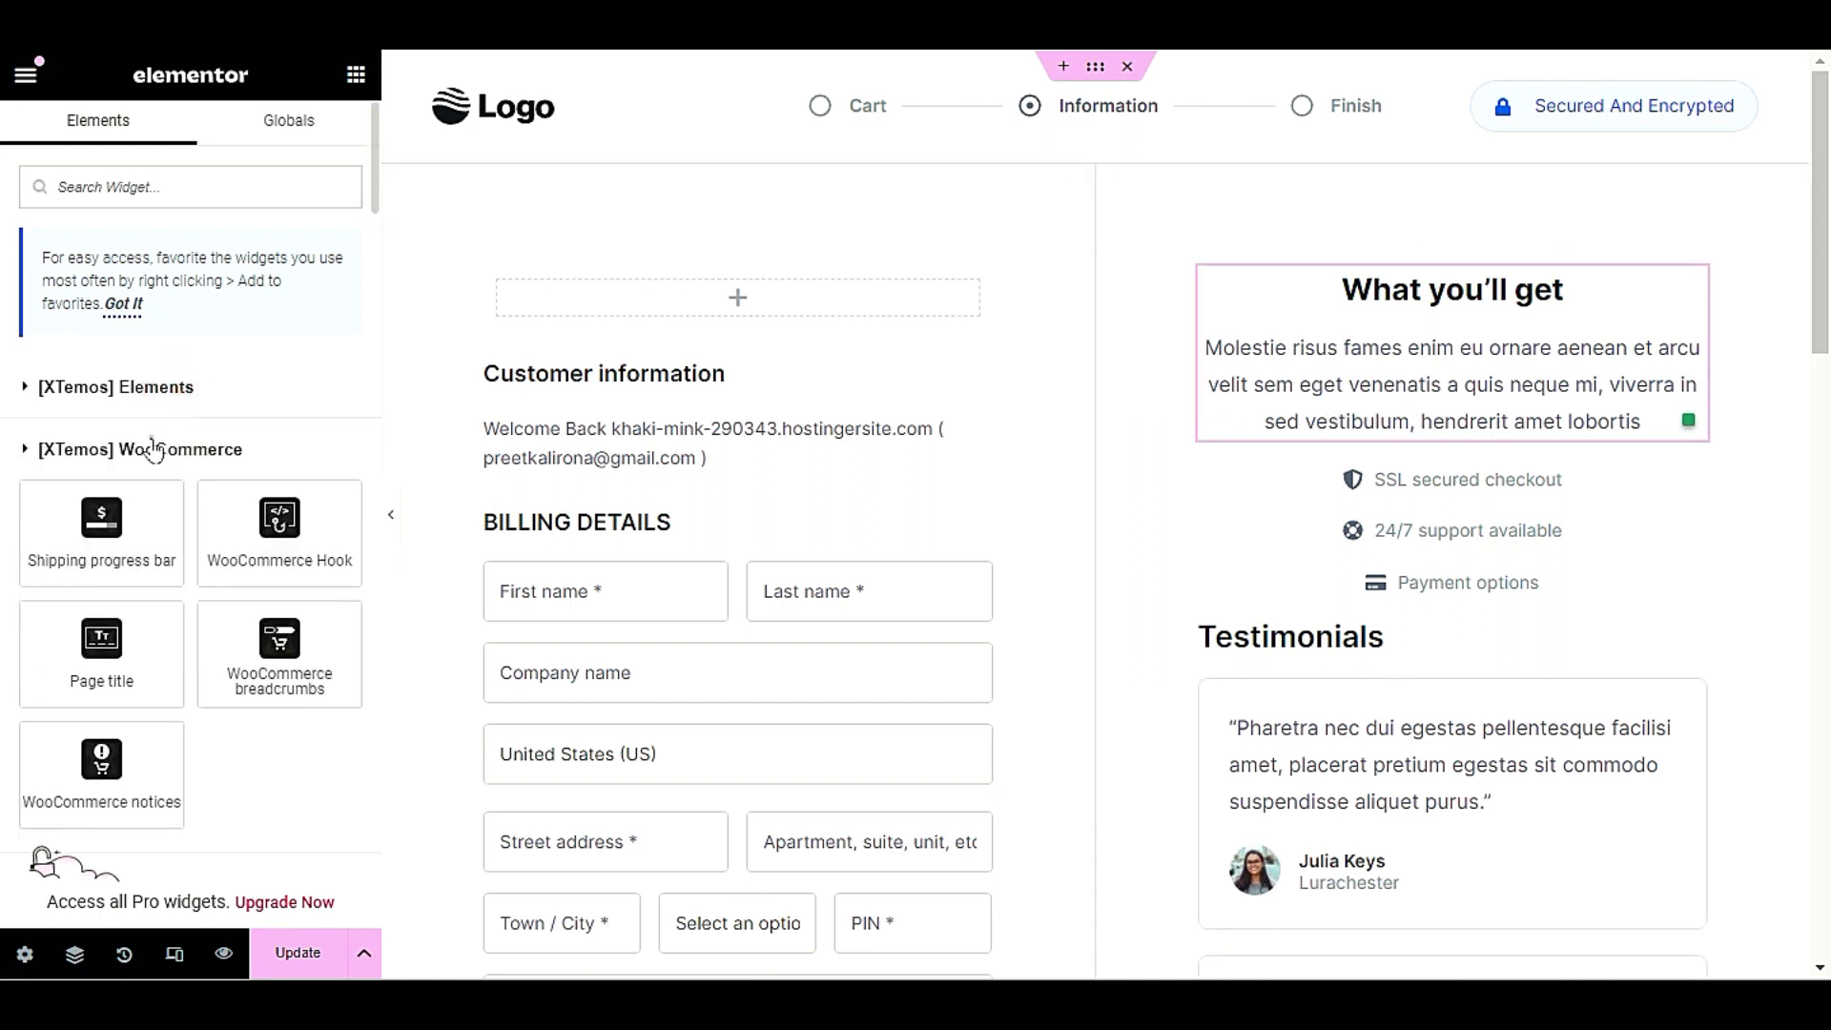
left_click(145, 447)
left_click(91, 518)
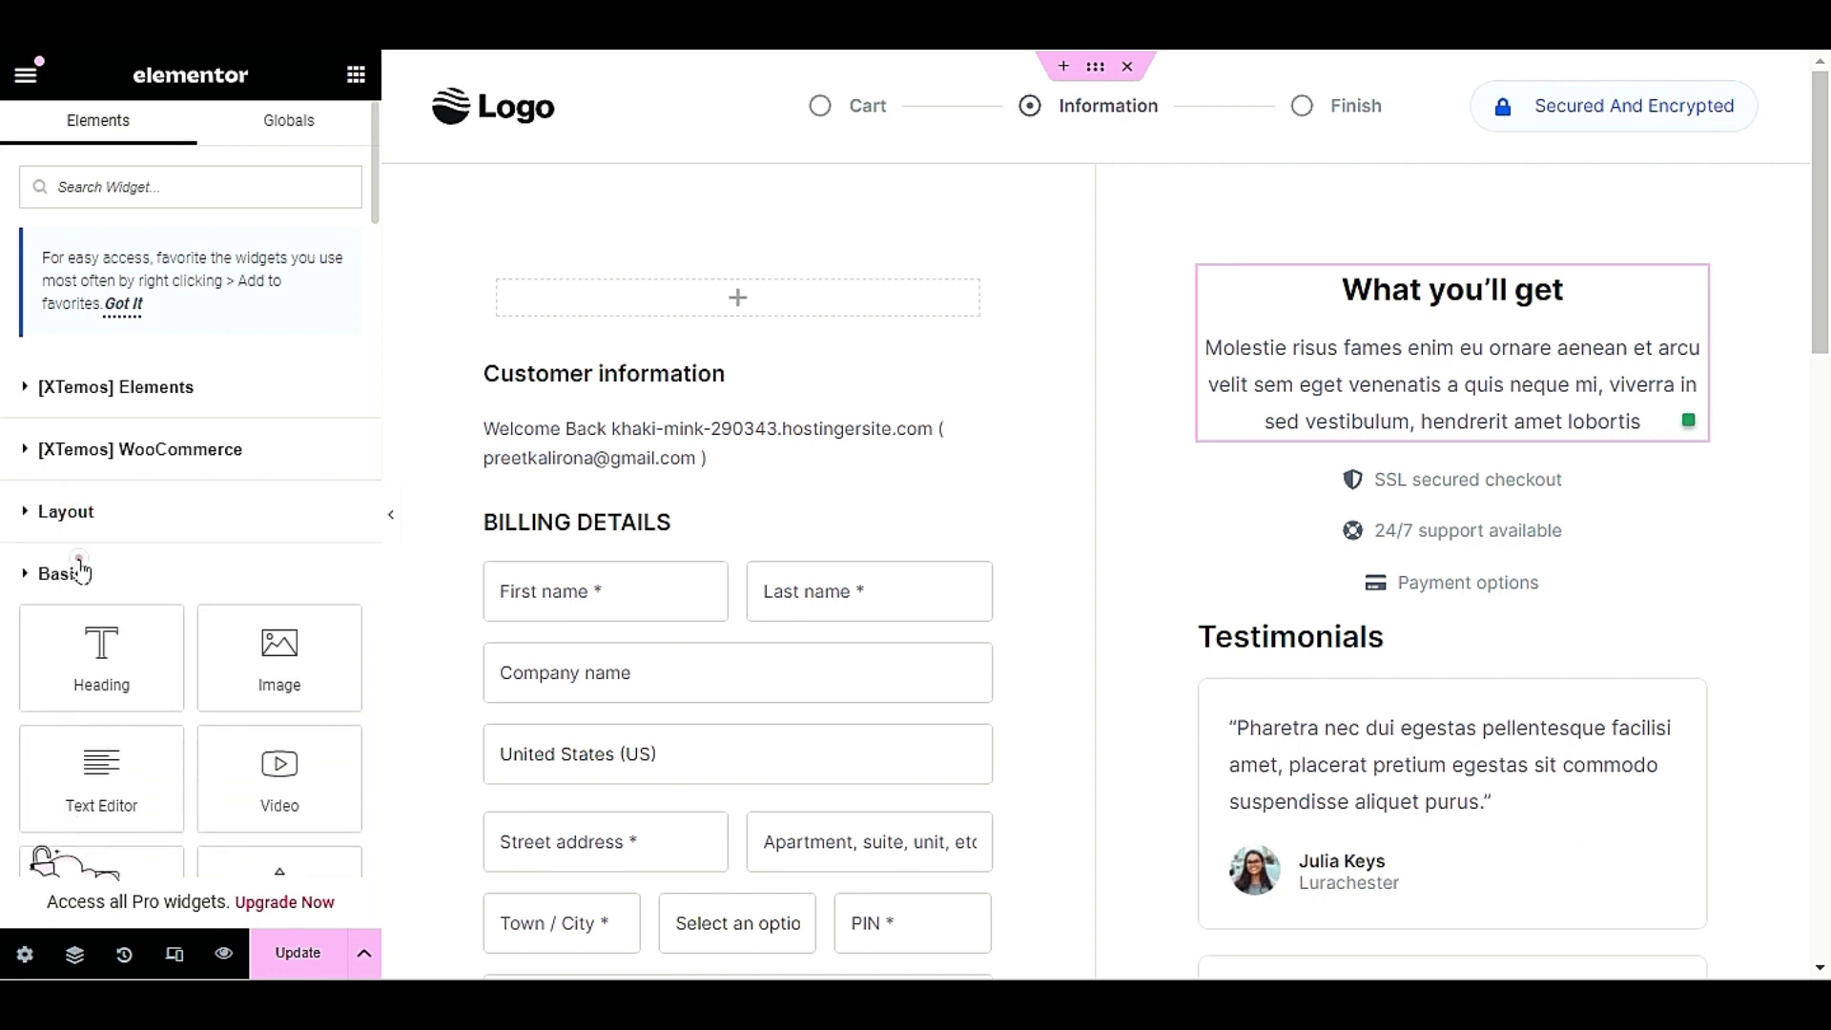
left_click(73, 570)
left_click(73, 636)
scroll(114, 572, "down", 8)
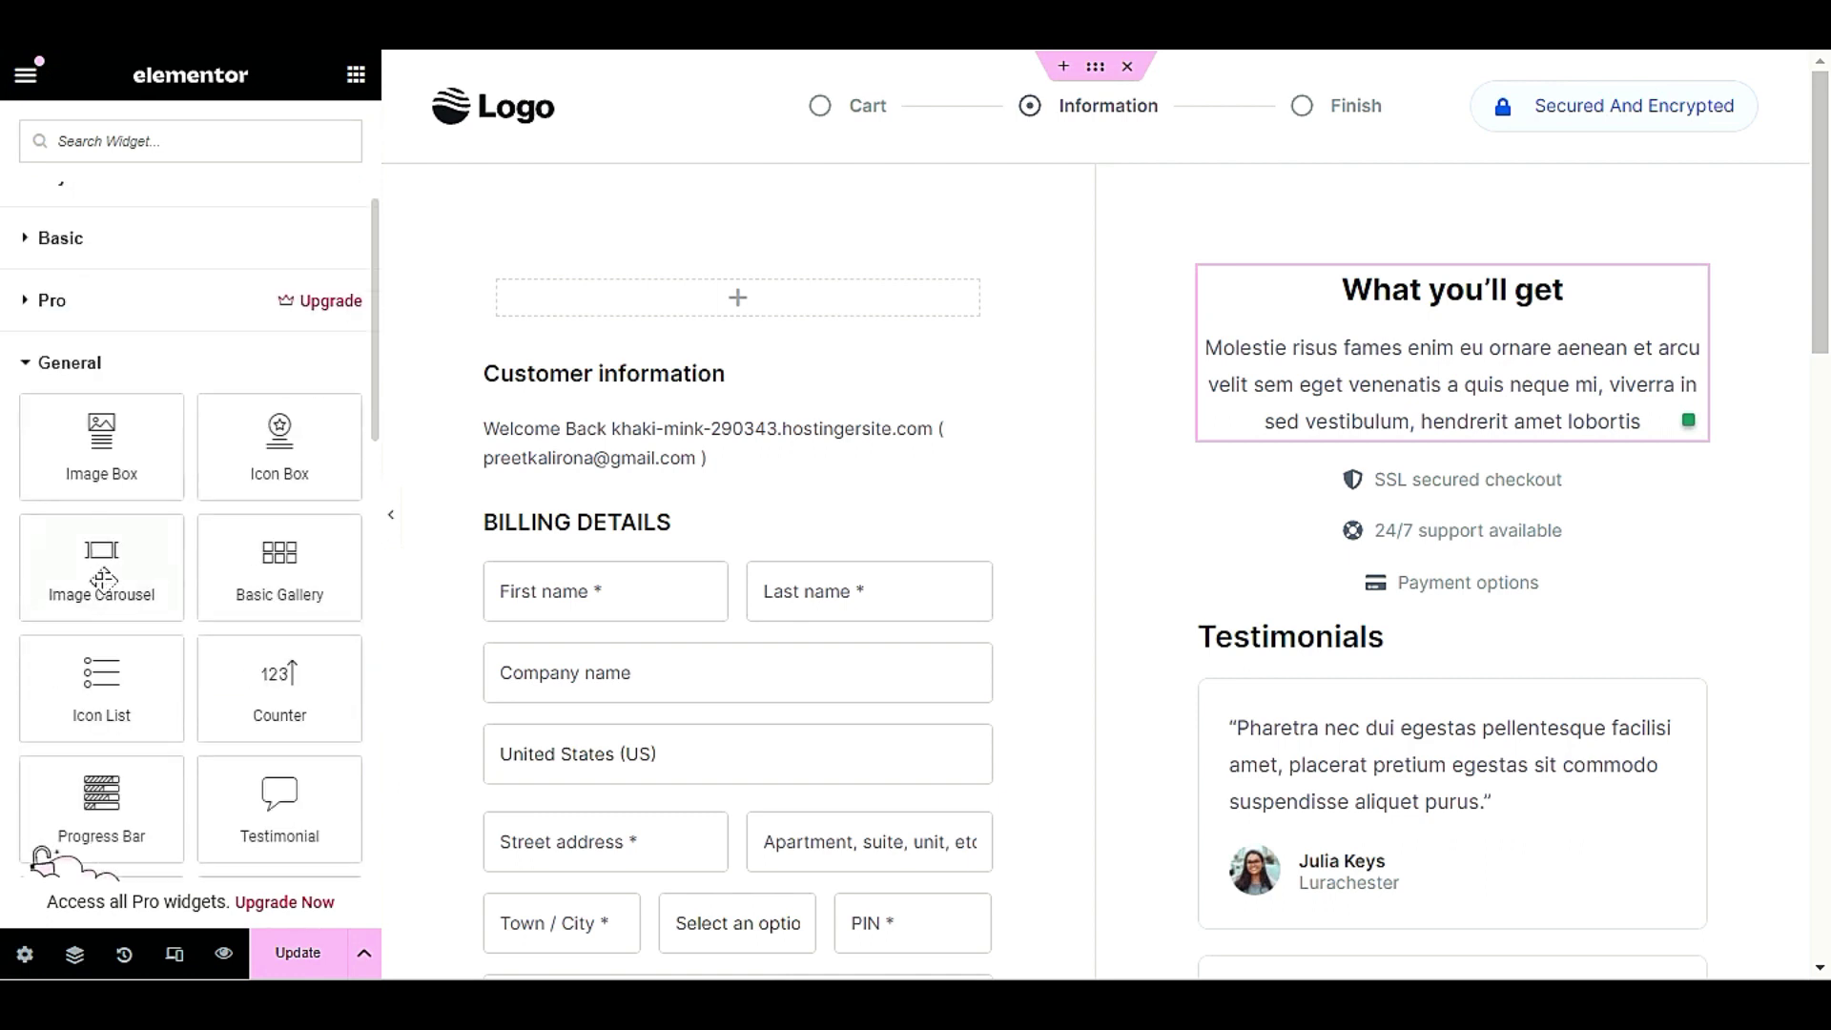
scroll(124, 572, "up", 10)
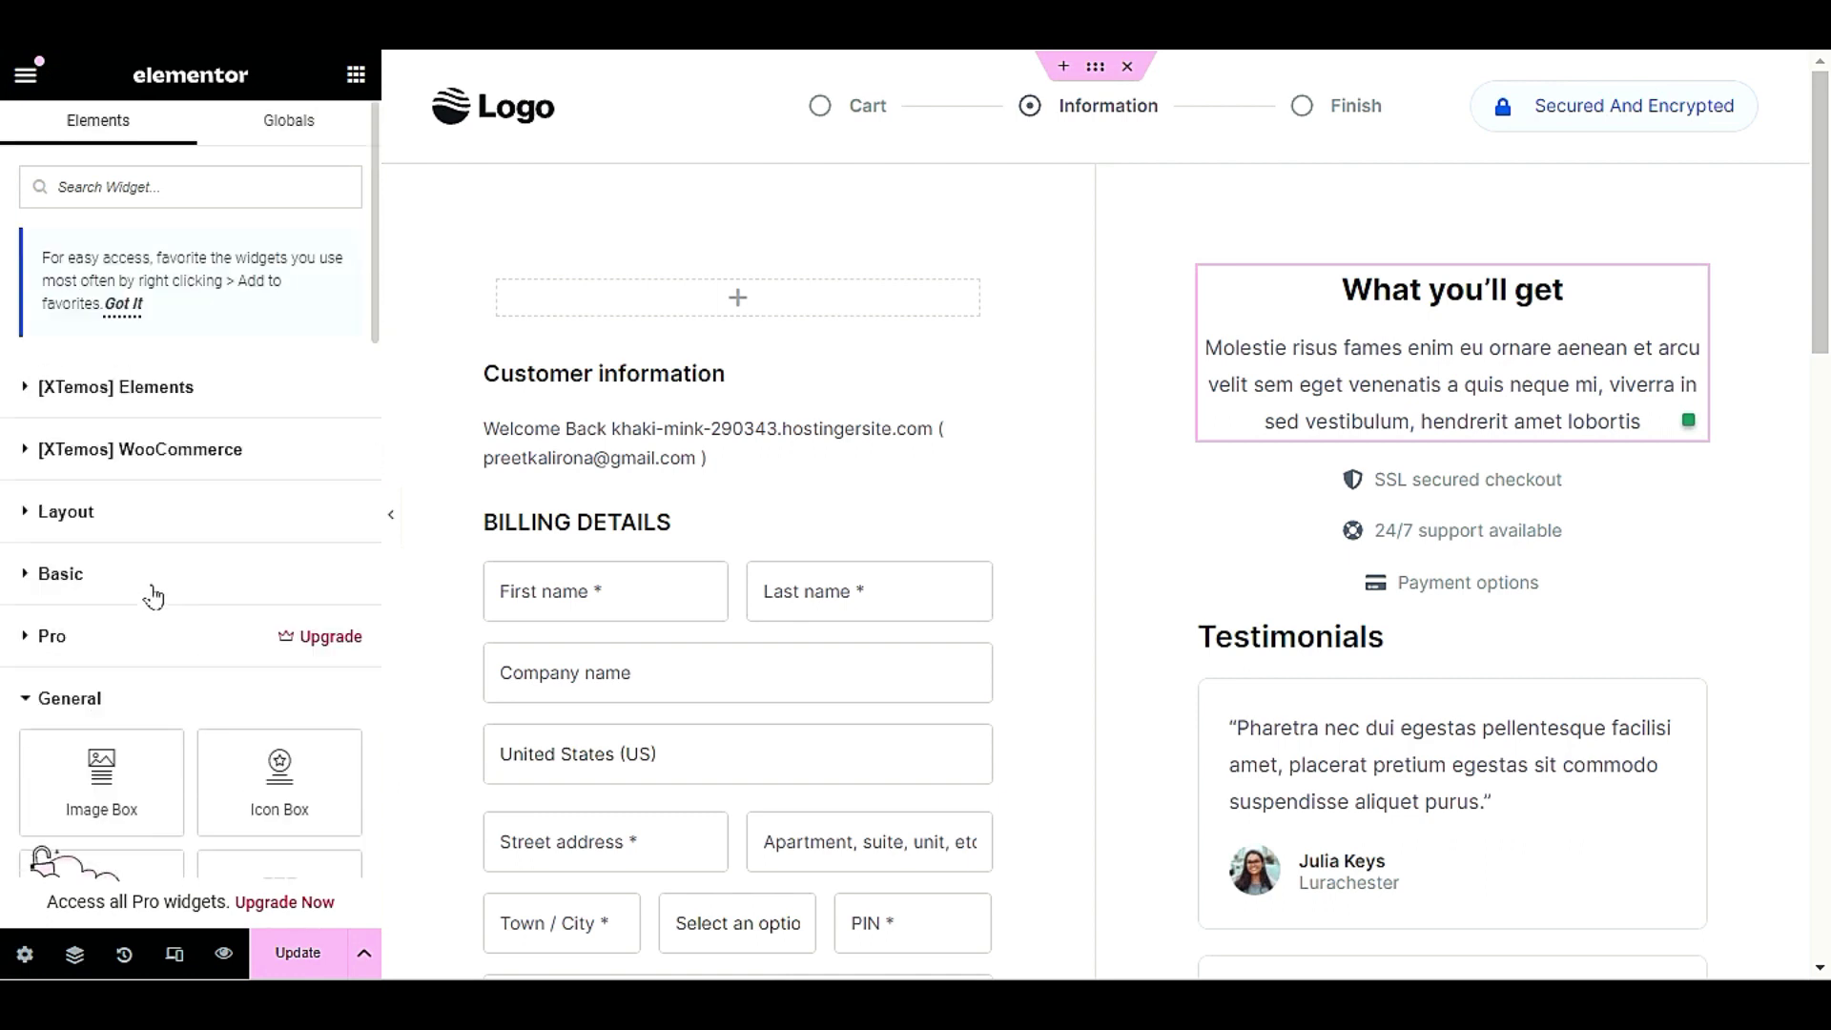
left_click(195, 387)
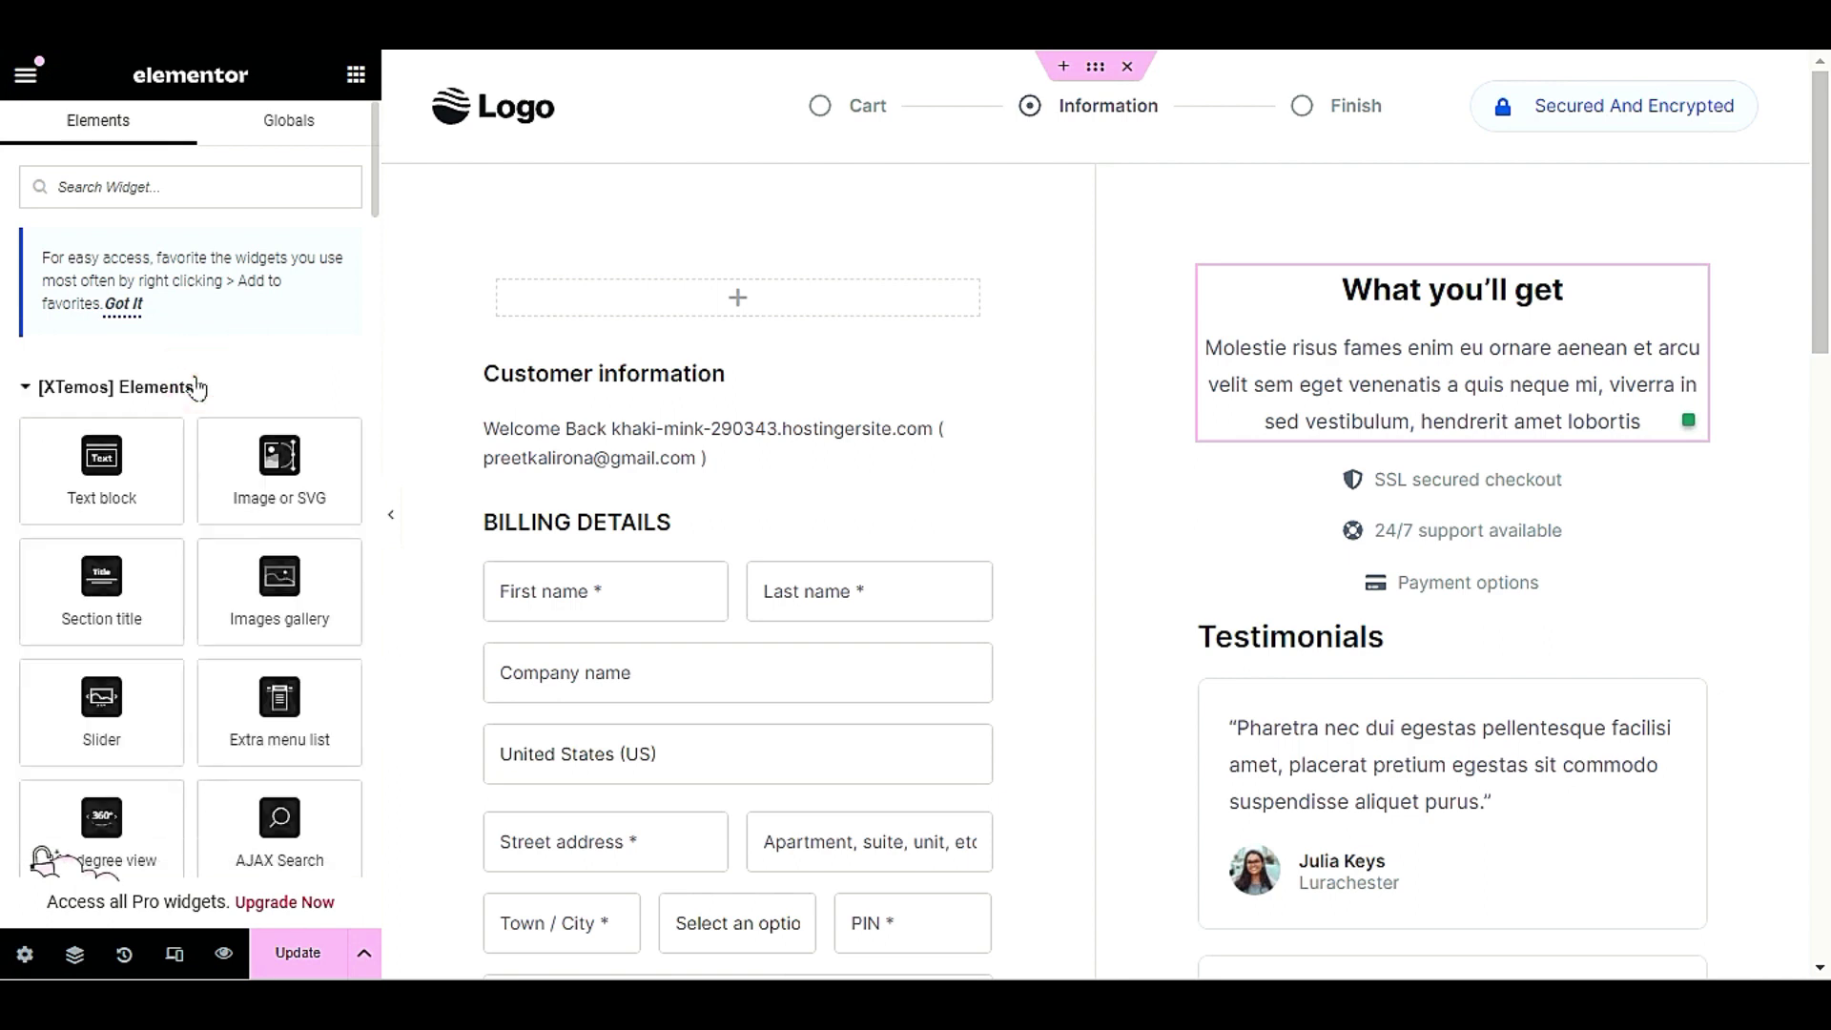
left_click(195, 387)
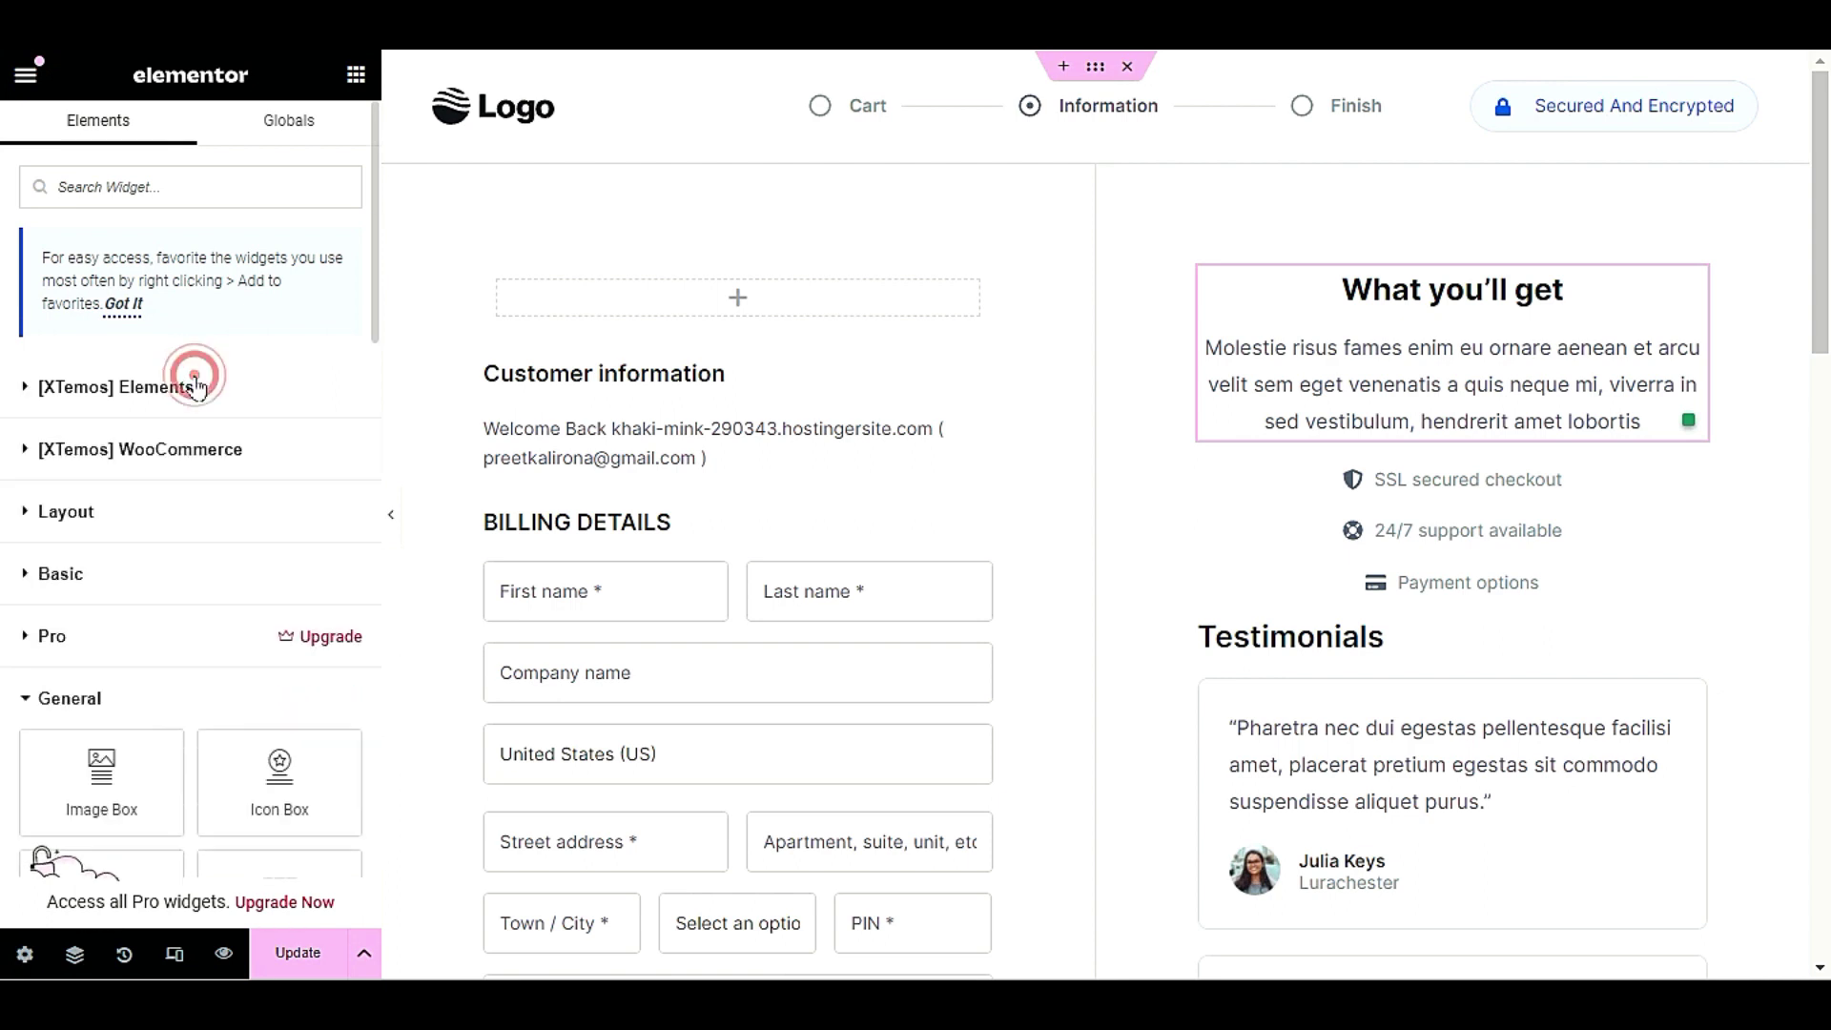
- Try a center-aligned Shipping progress bar between the What you'll get text and the icon list, and remove it
left_click(208, 463)
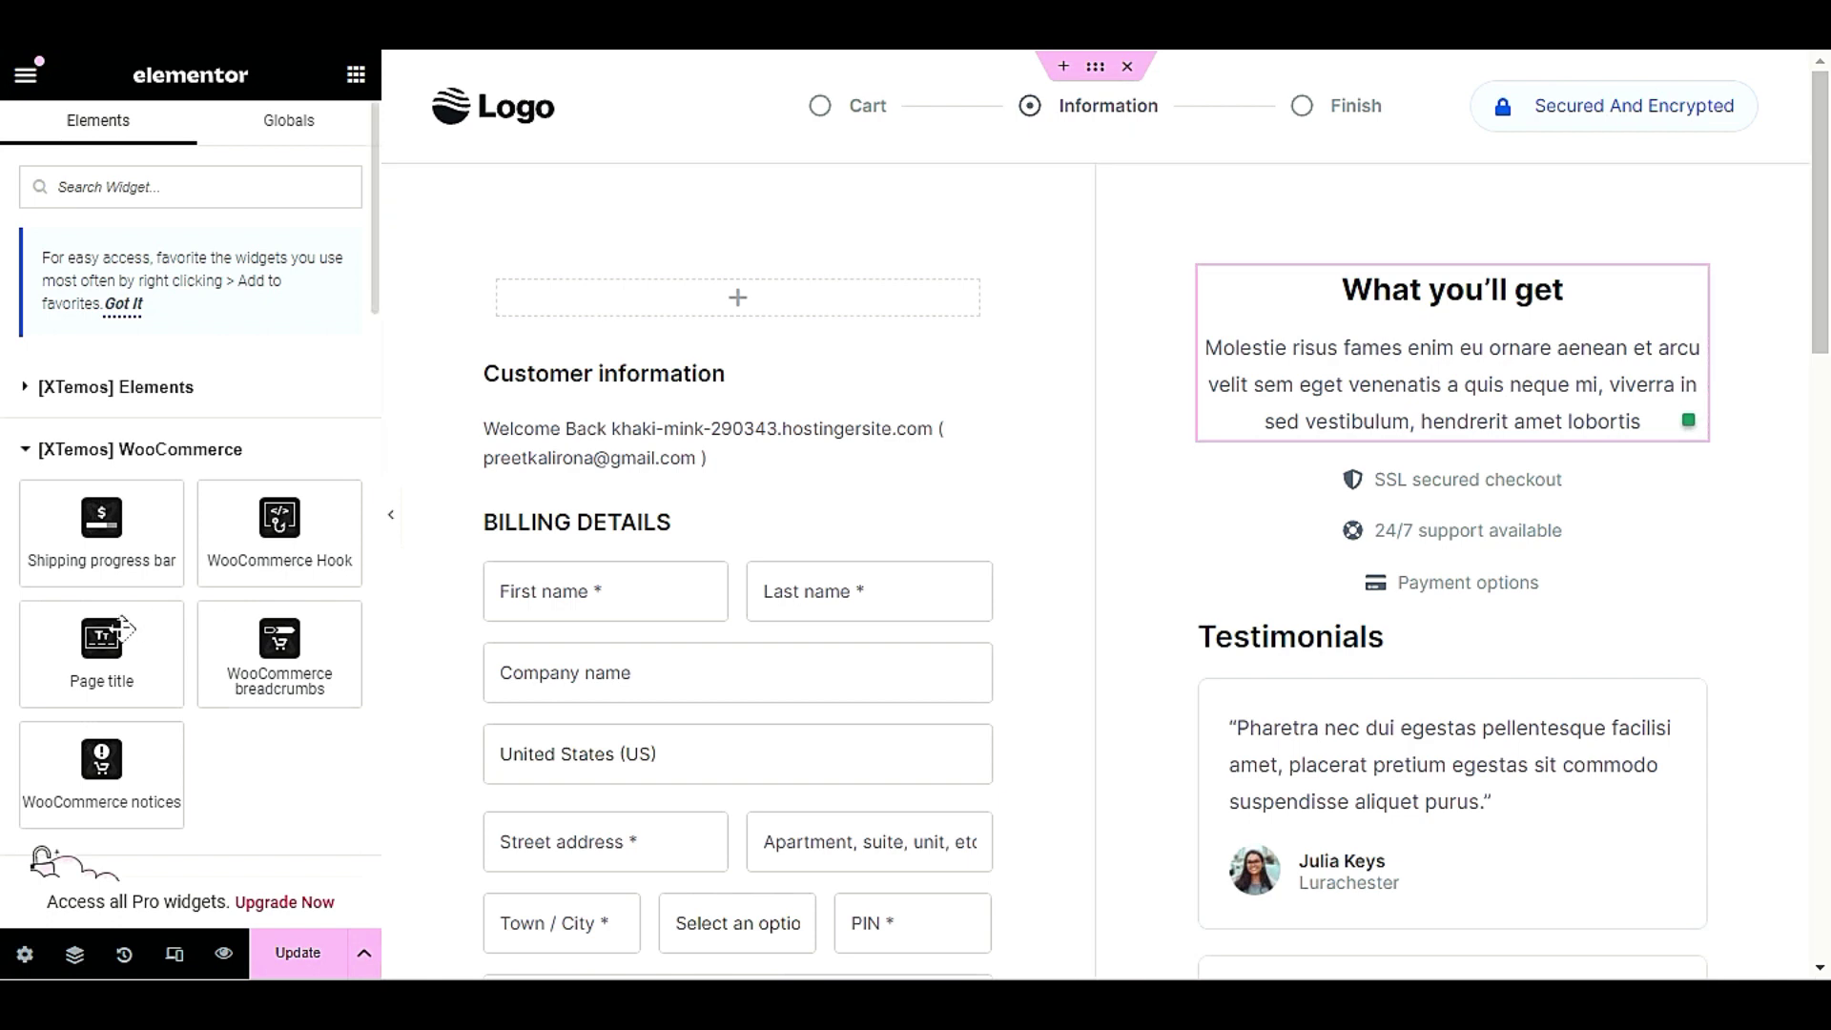
left_click_drag(68, 553, 1452, 524)
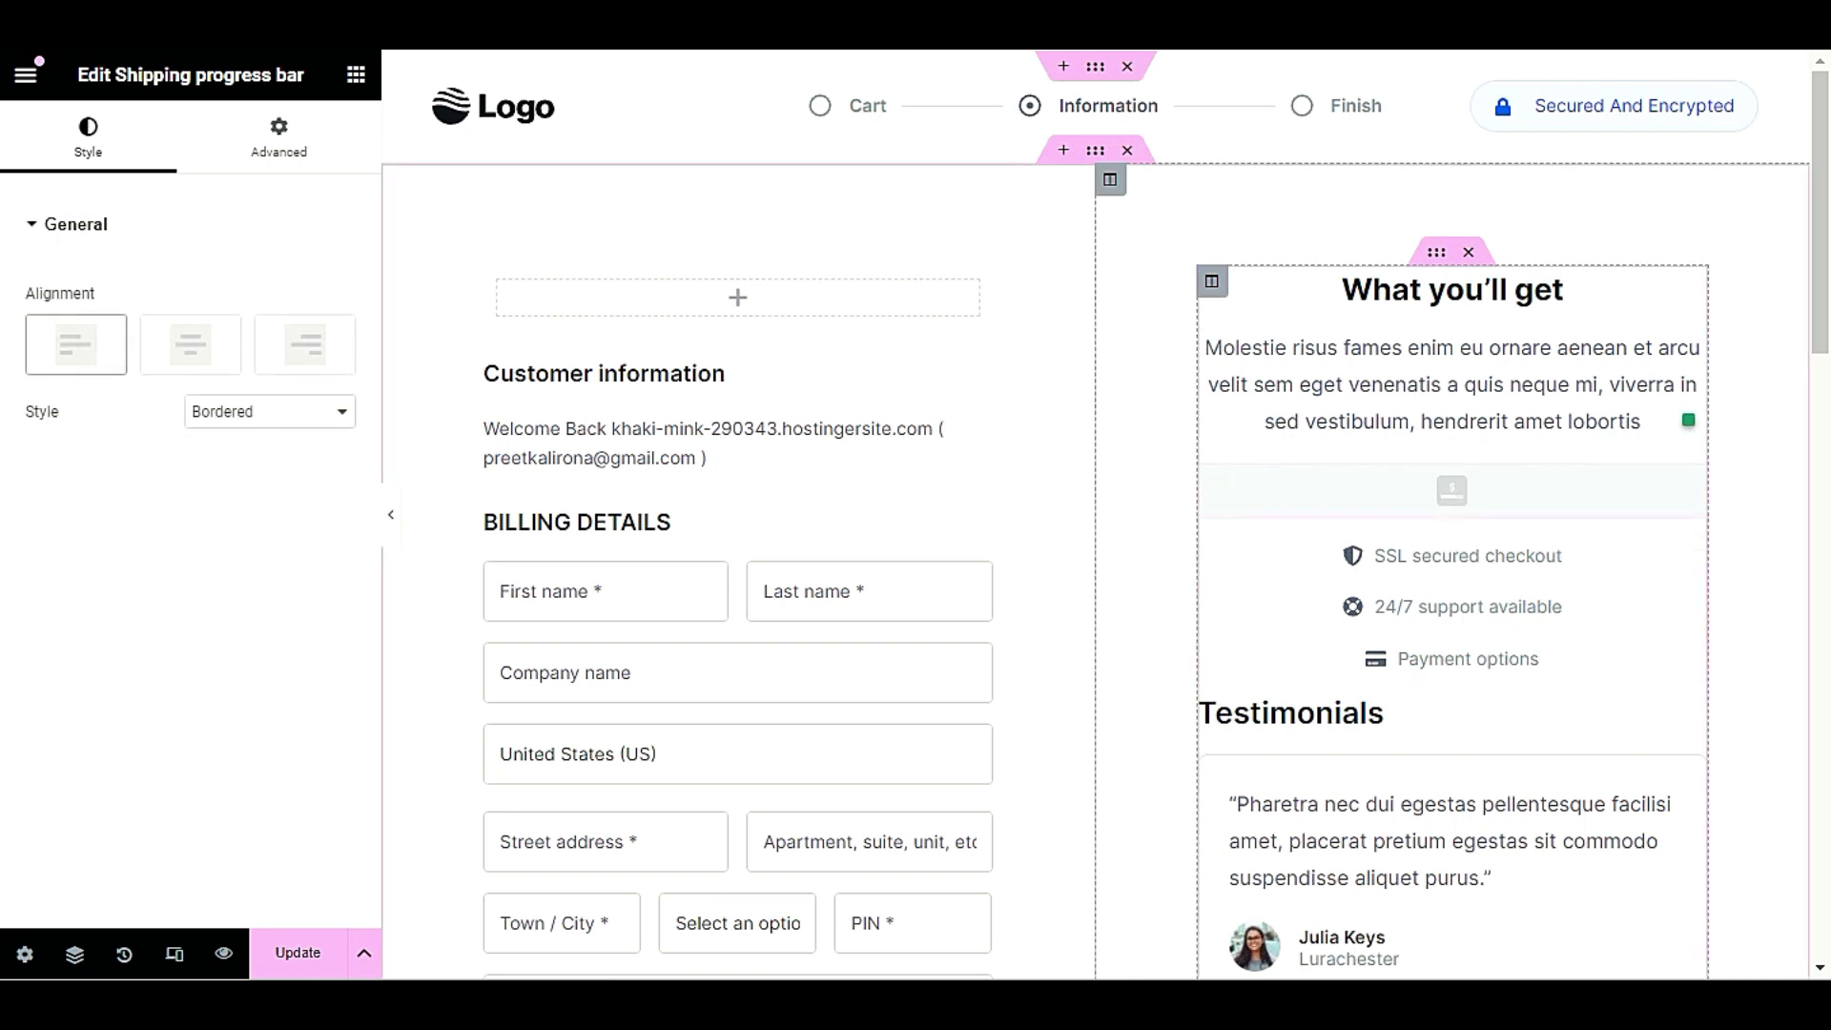
left_click(186, 345)
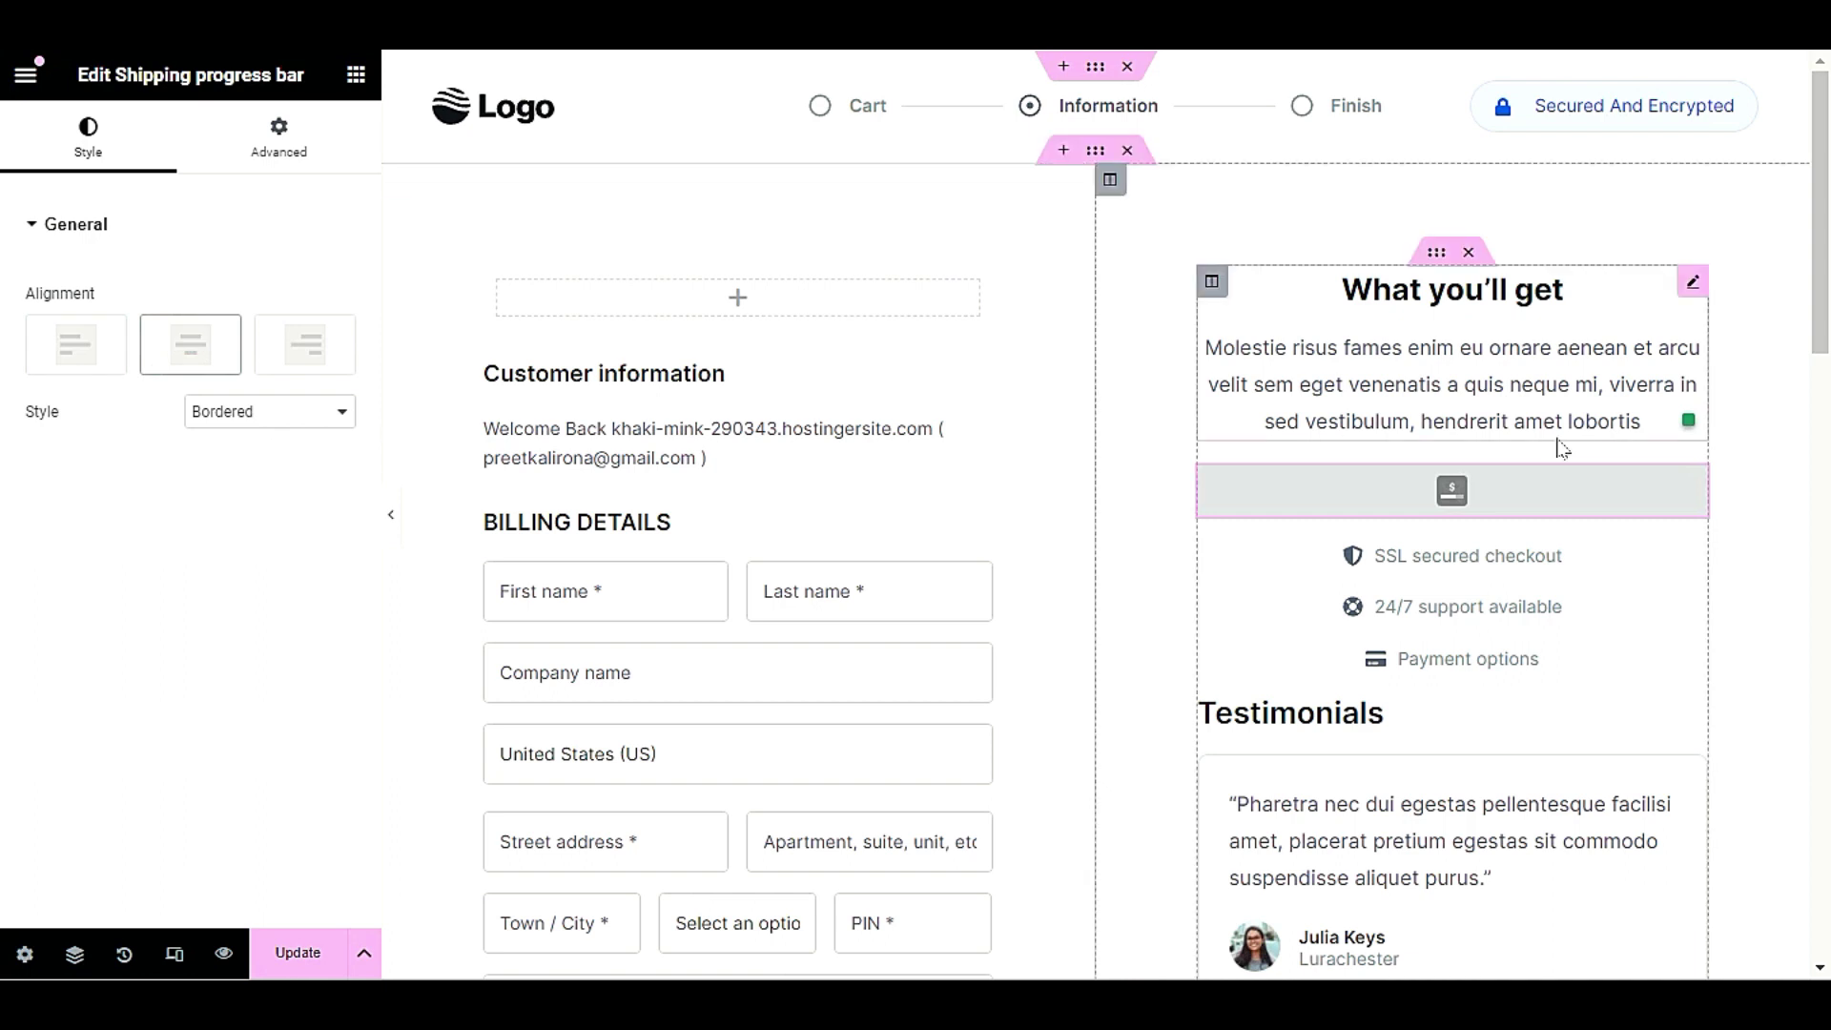
right_click(1542, 489)
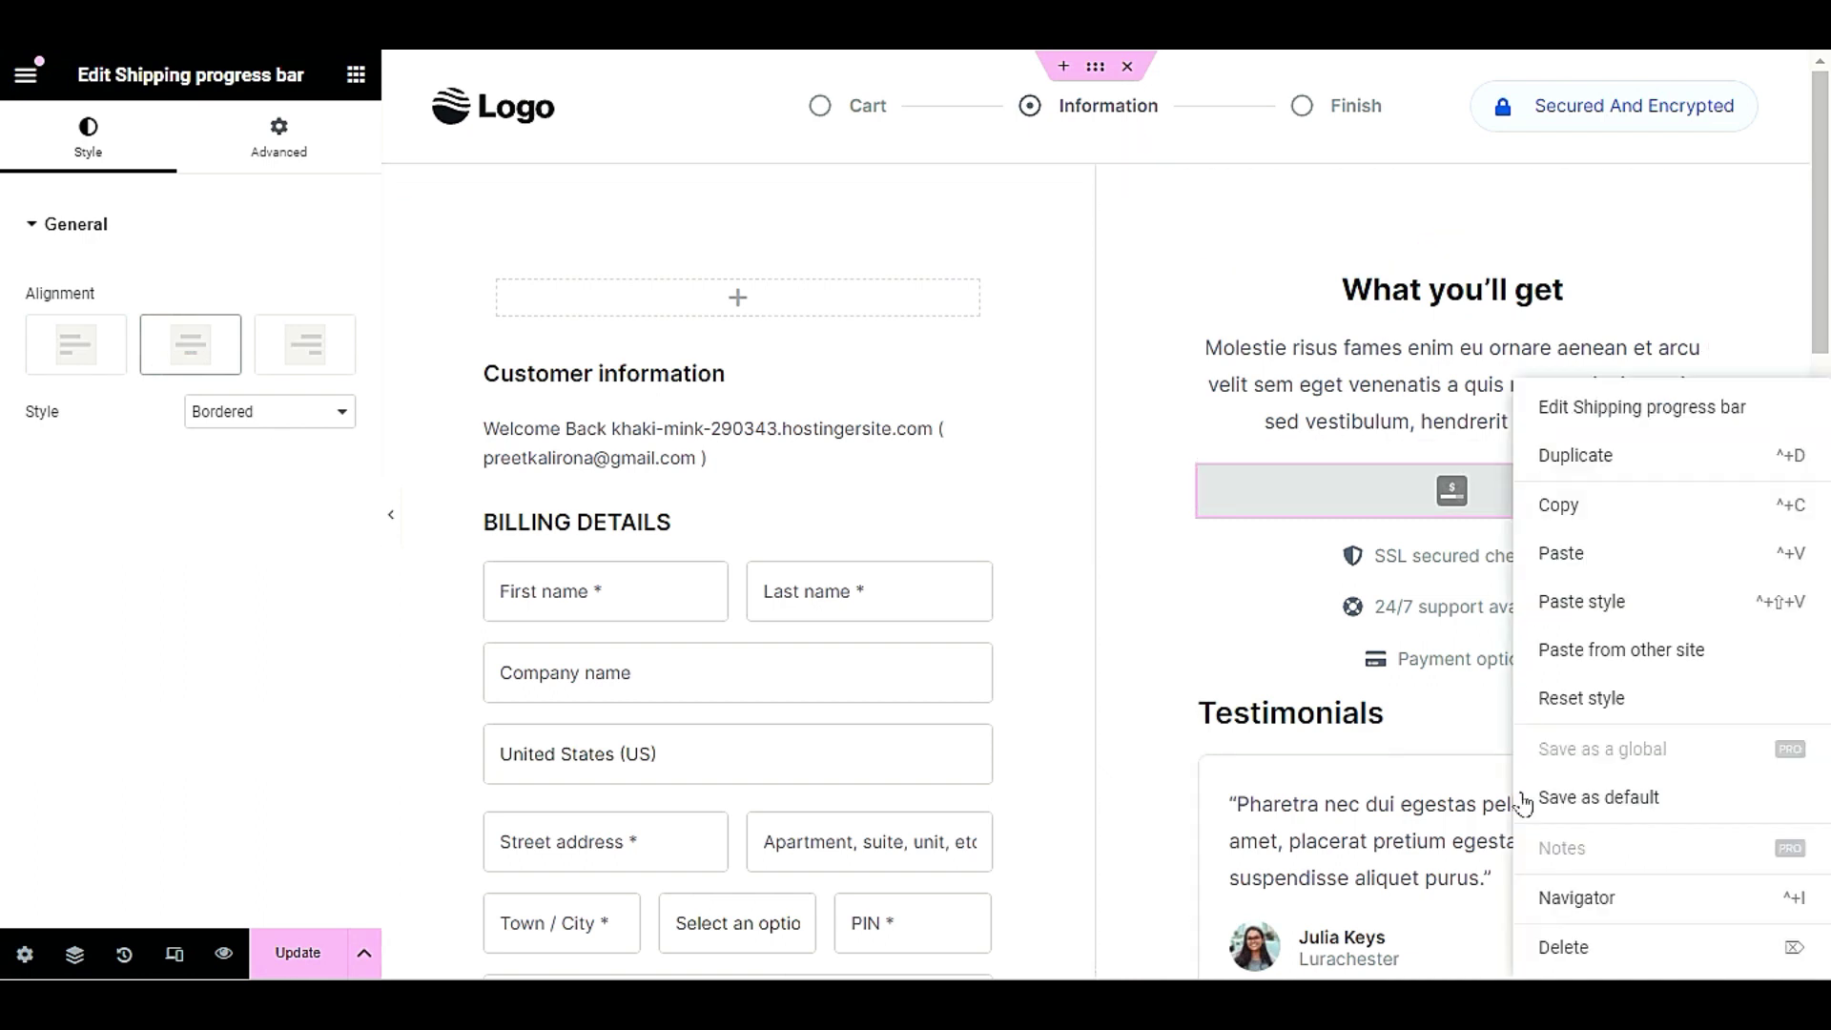
left_click(1560, 944)
- Examine the available General, WooCommerce and Cartflows widgets
scroll(1558, 934, "down", 3)
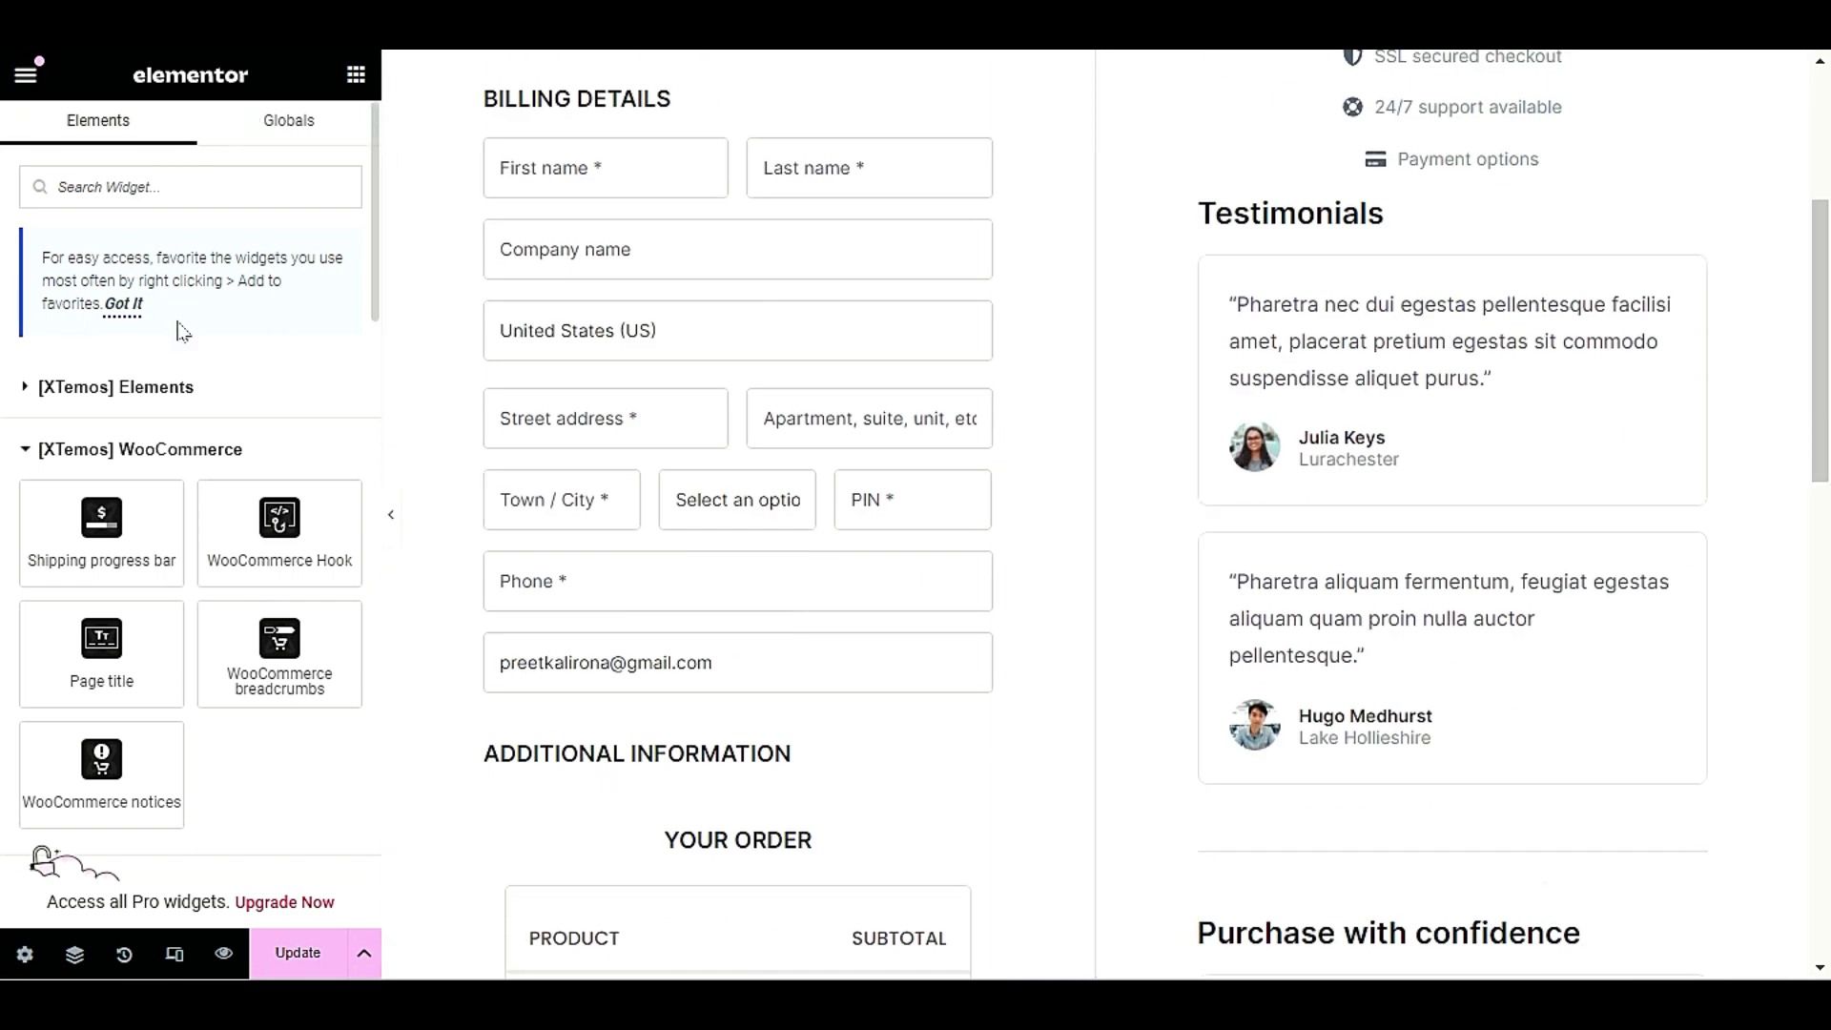
left_click(77, 449)
scroll(152, 572, "down", 10)
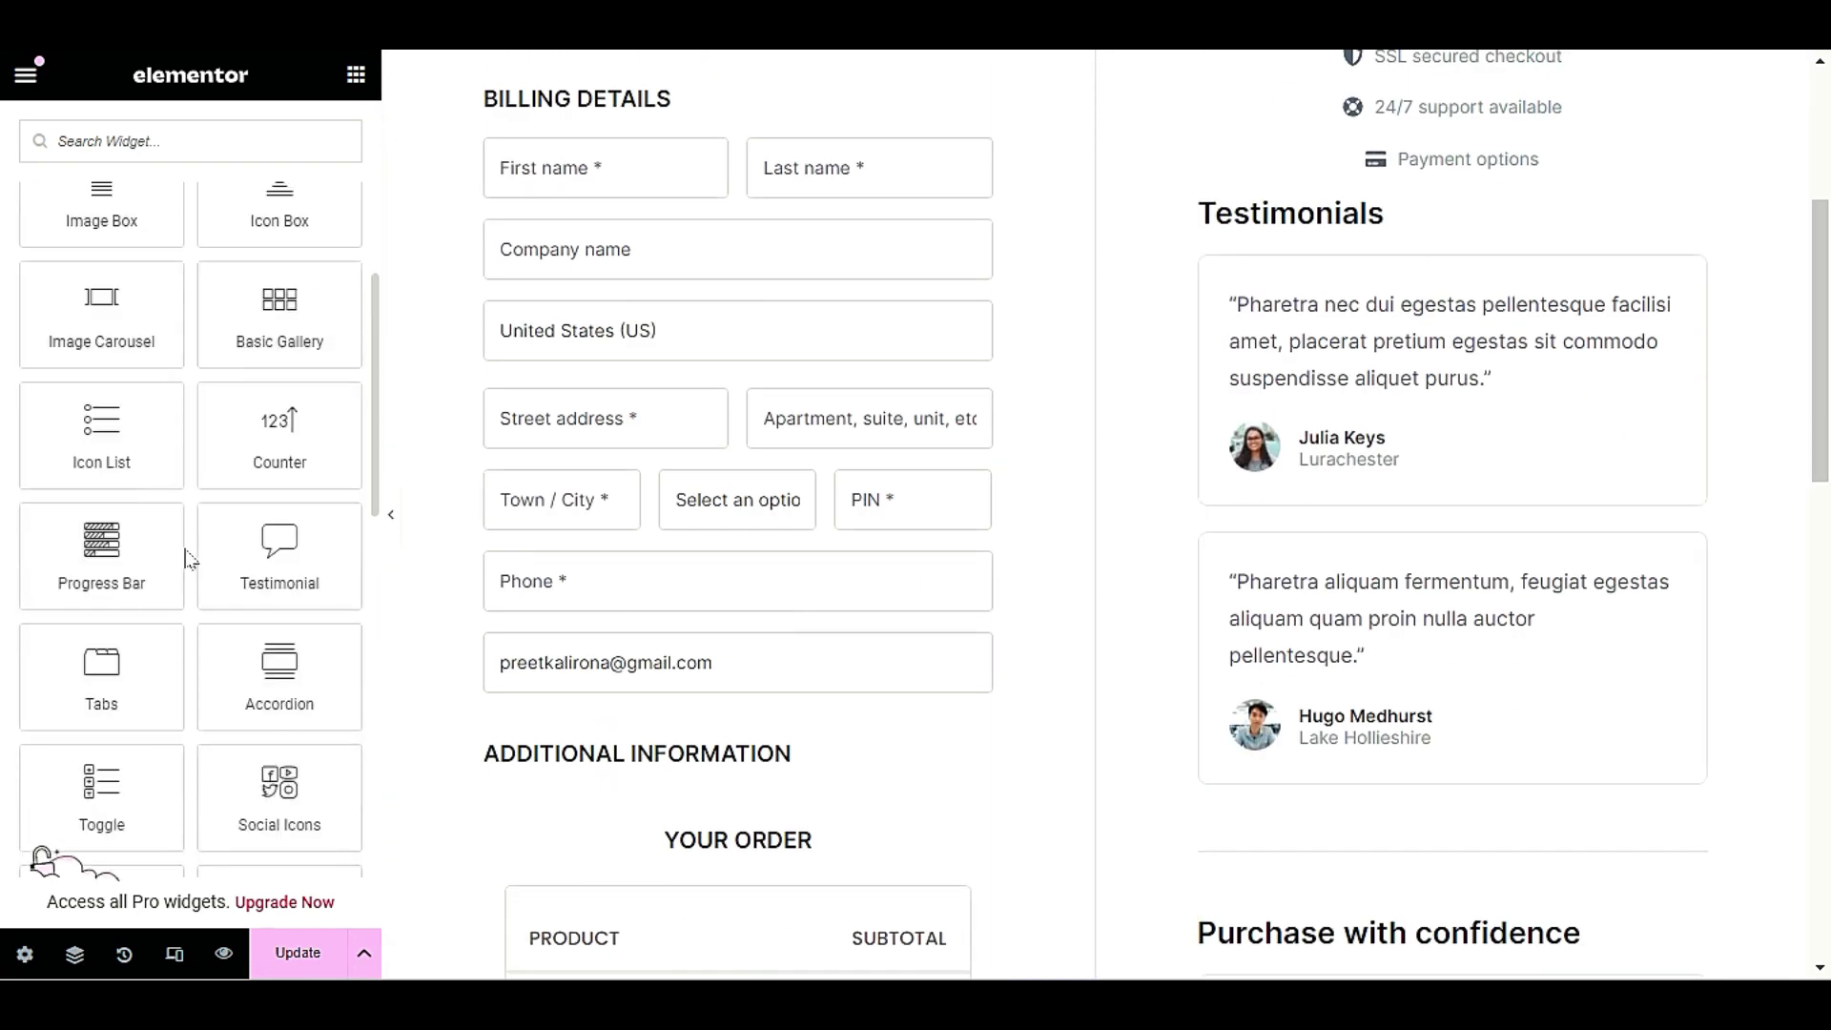
scroll(120, 658, "down", 5)
scroll(124, 691, "up", 2)
scroll(114, 610, "down", 2)
scroll(100, 515, "up", 3)
left_click(101, 494)
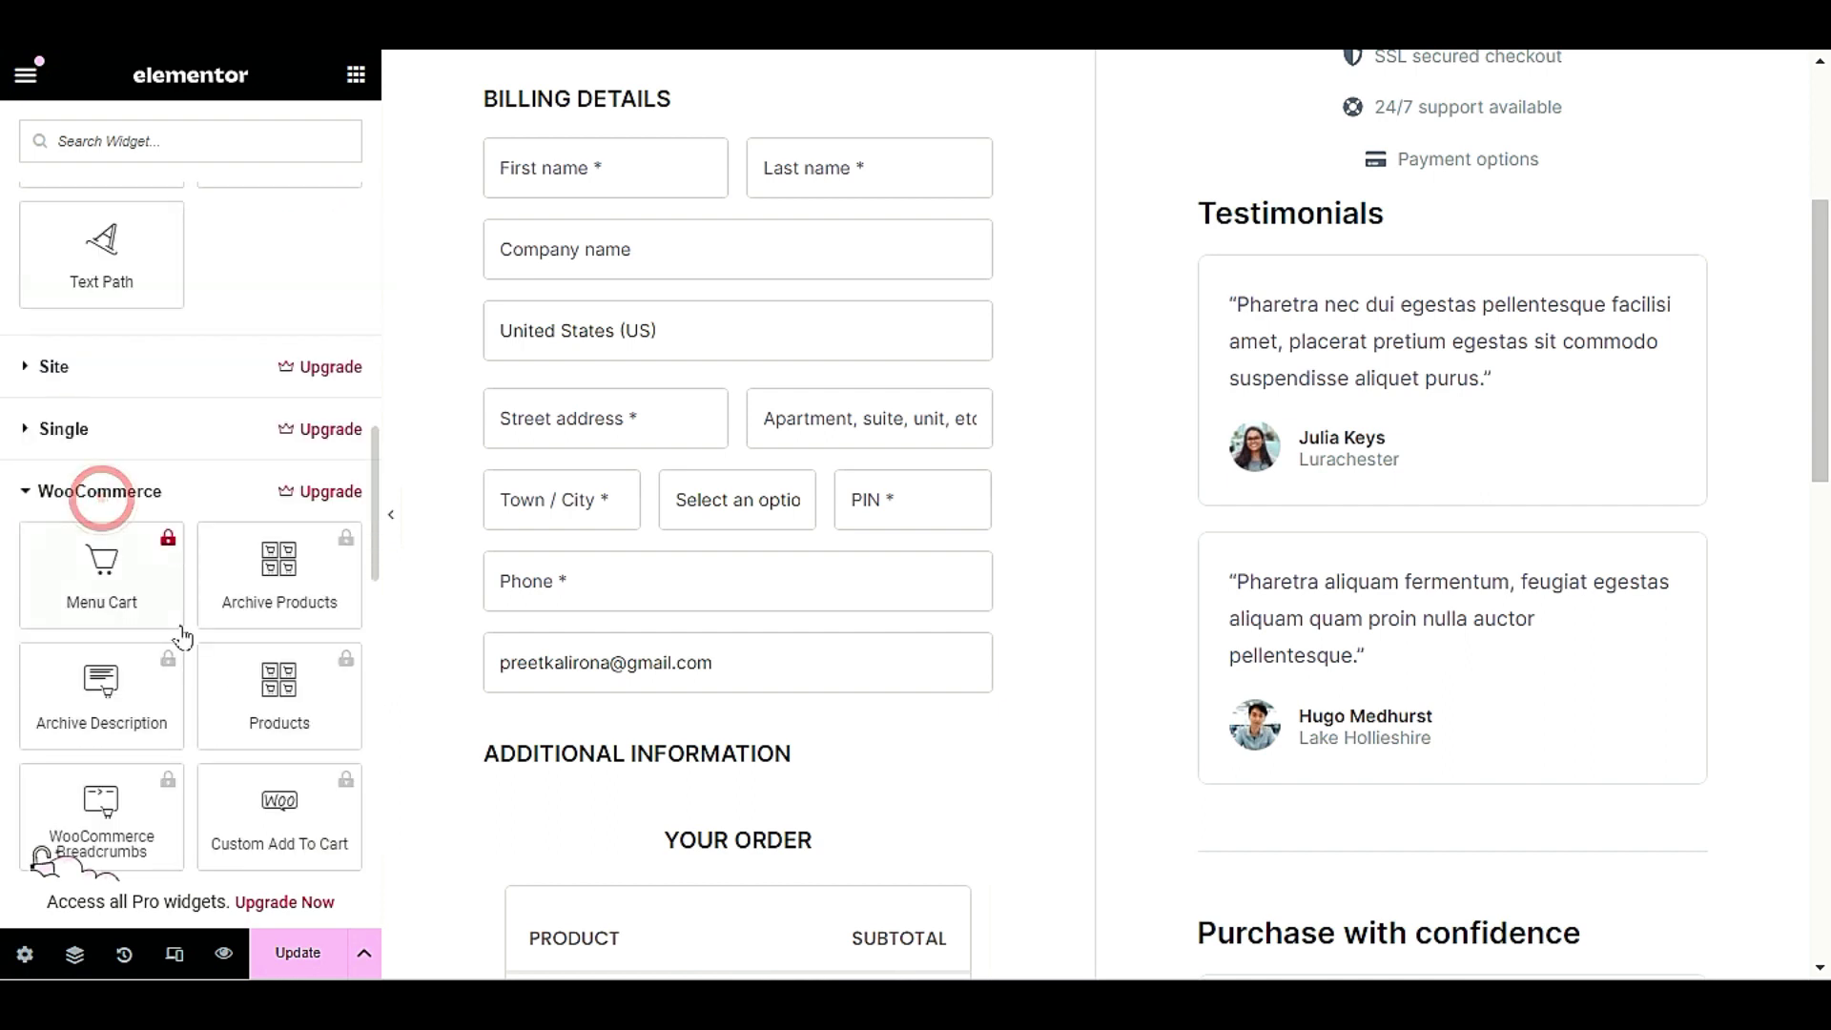
scroll(181, 637, "down", 10)
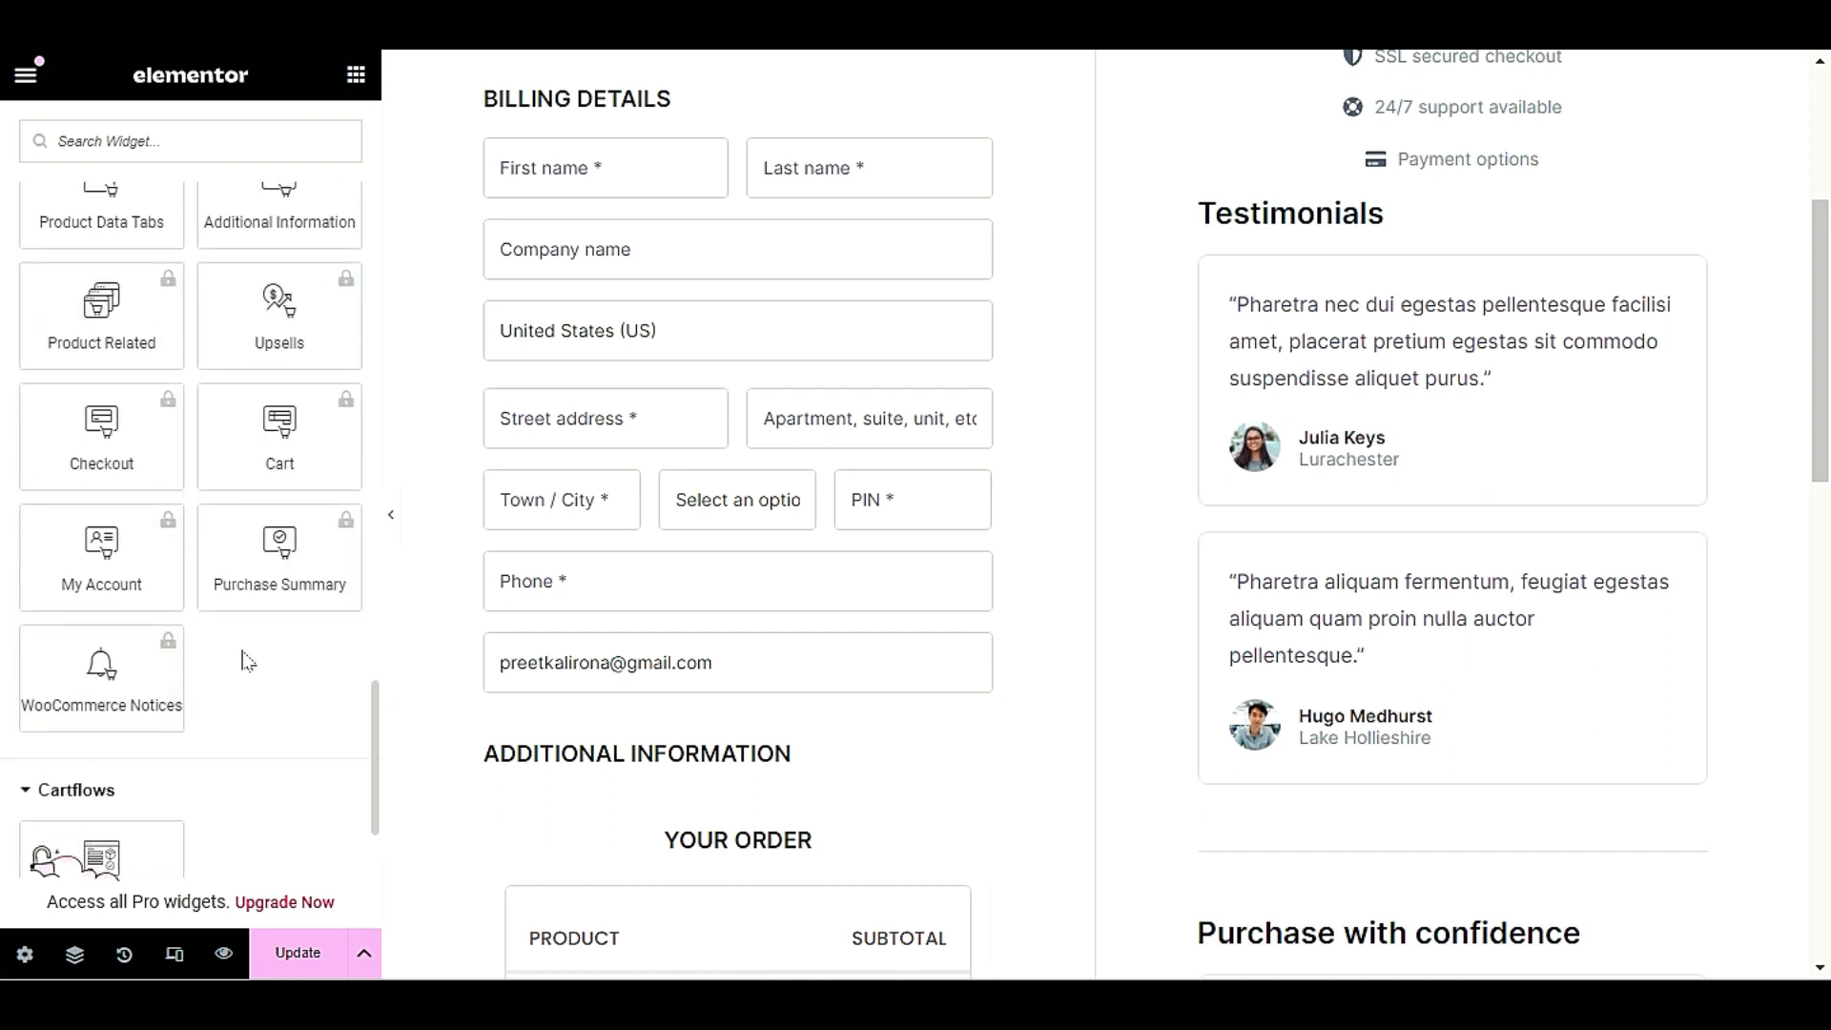
scroll(214, 677, "down", 5)
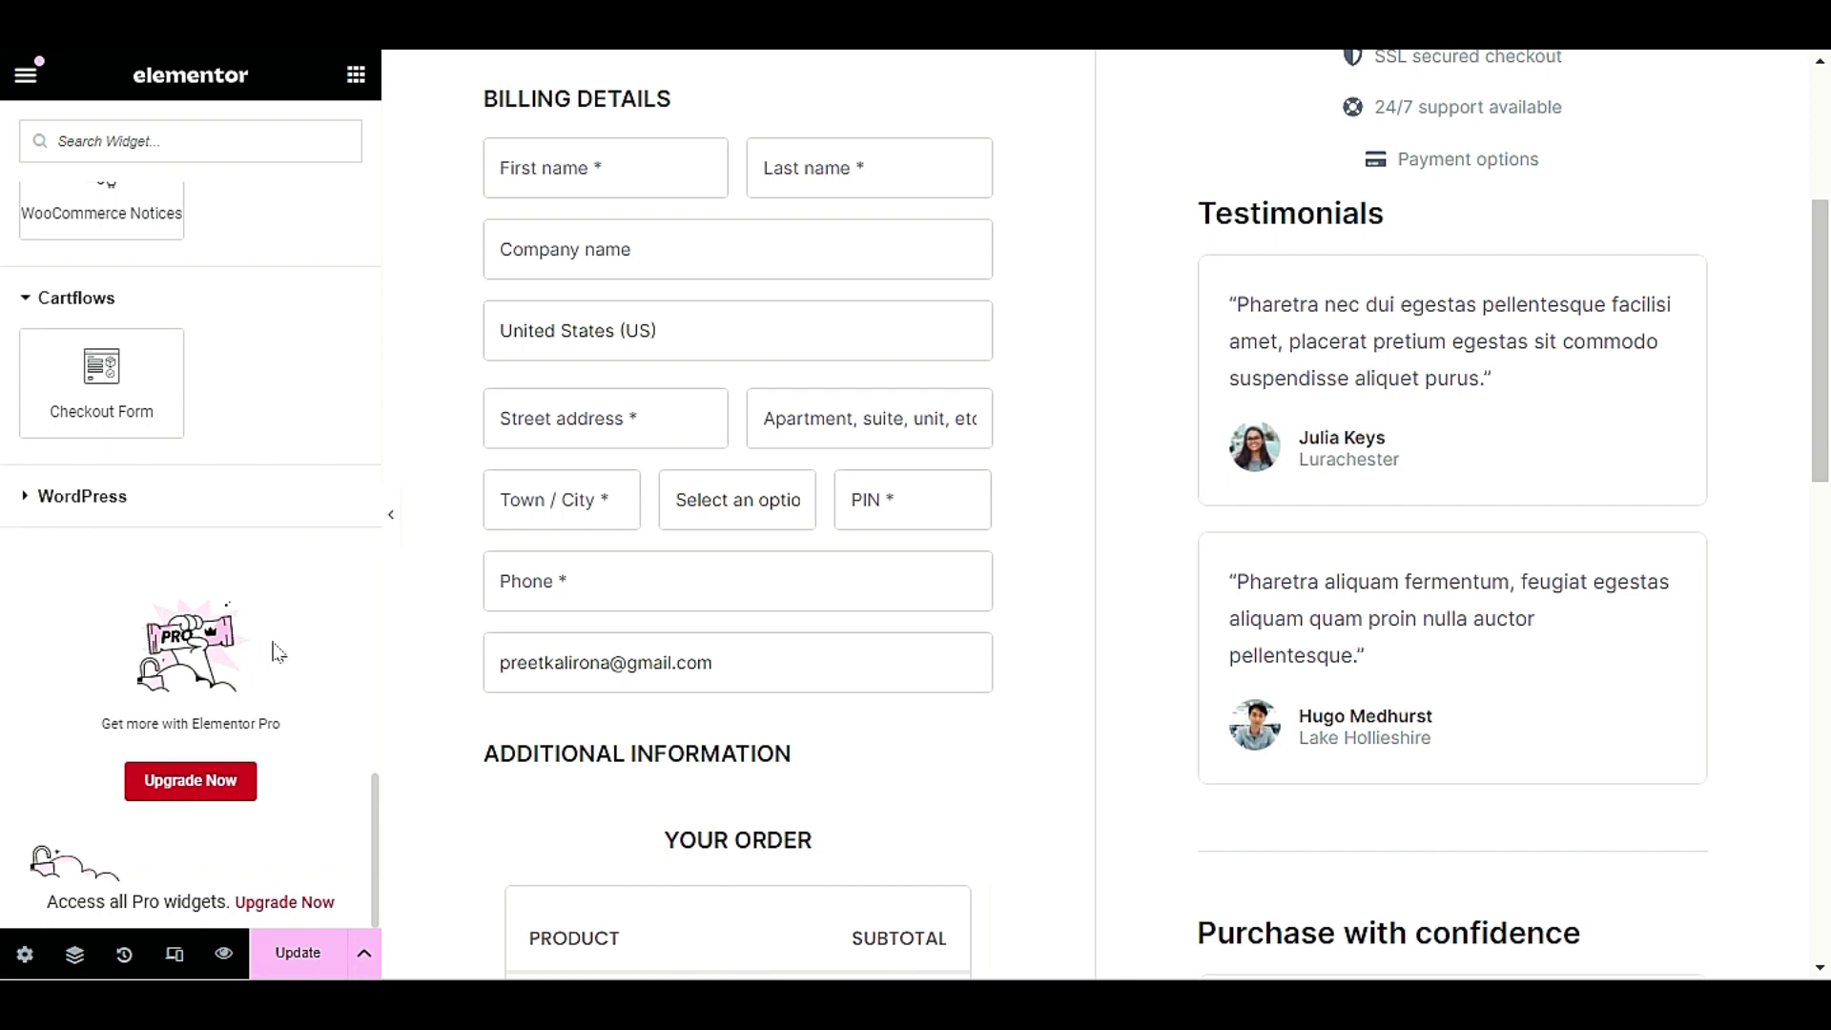
- Insert the WordPress Products list widget between the two testimonials
left_click(121, 505)
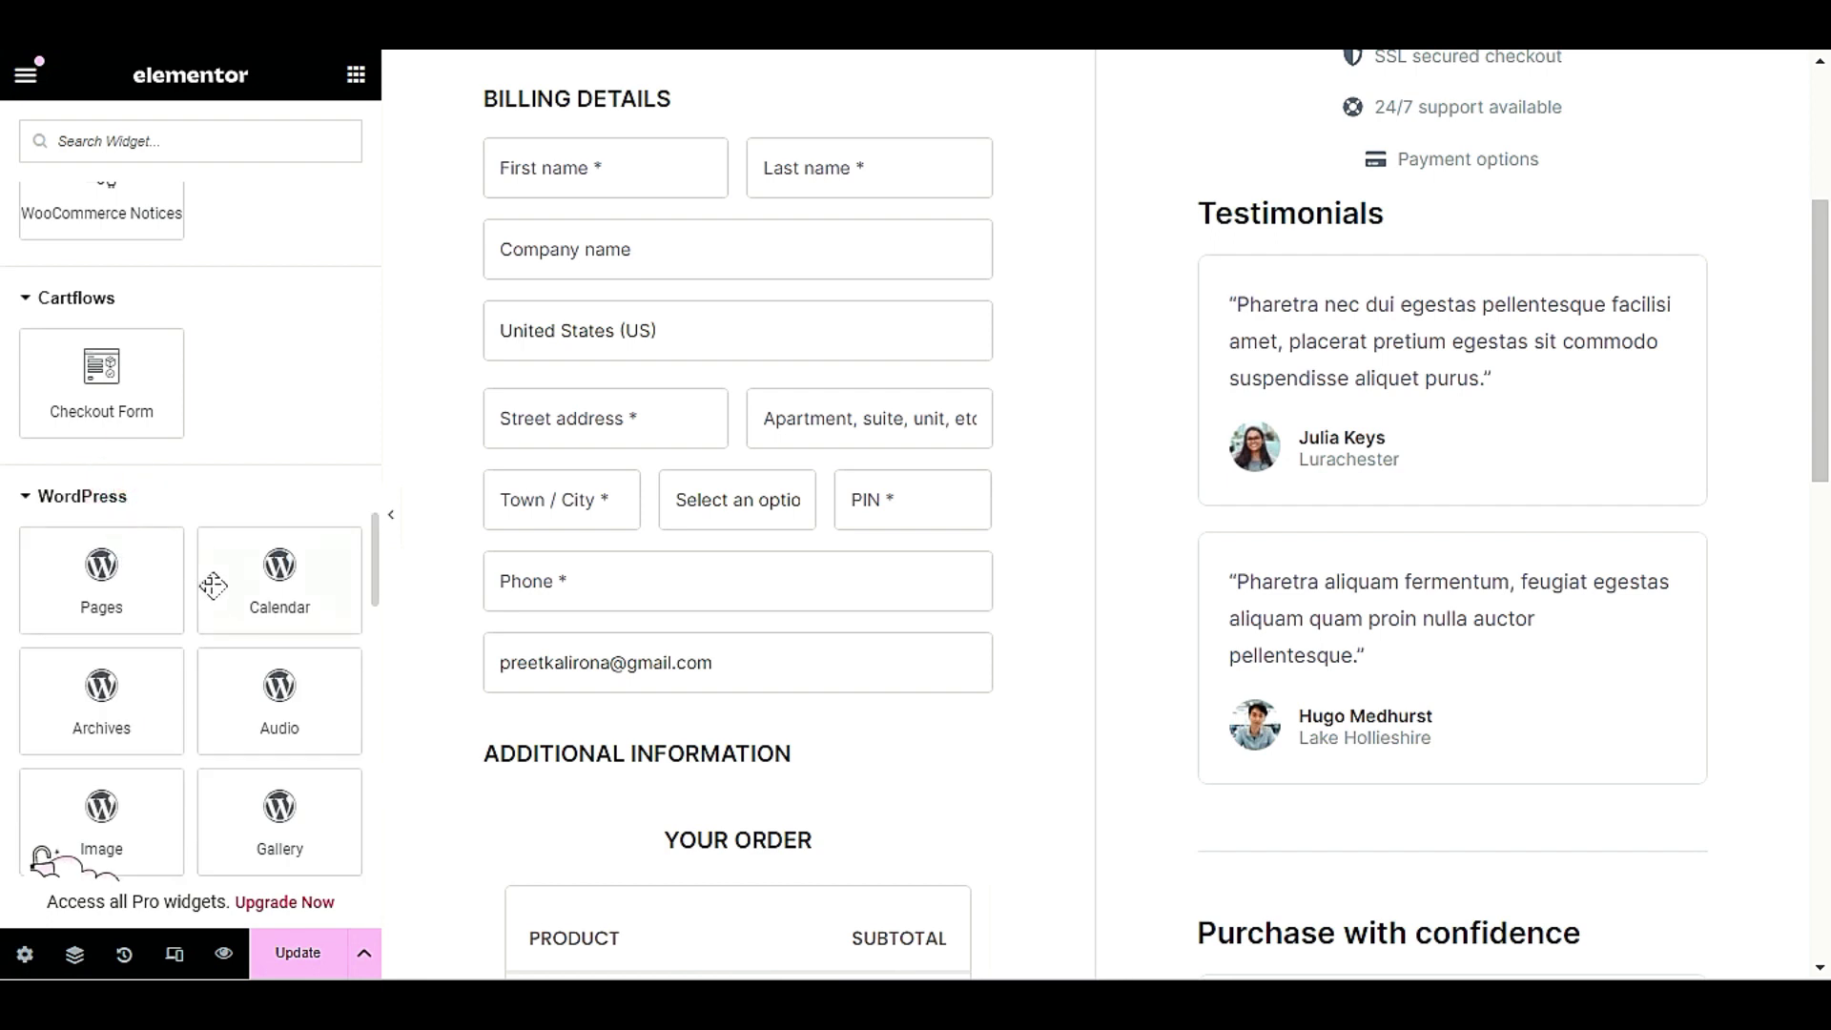
scroll(213, 585, "down", 3)
scroll(203, 612, "down", 8)
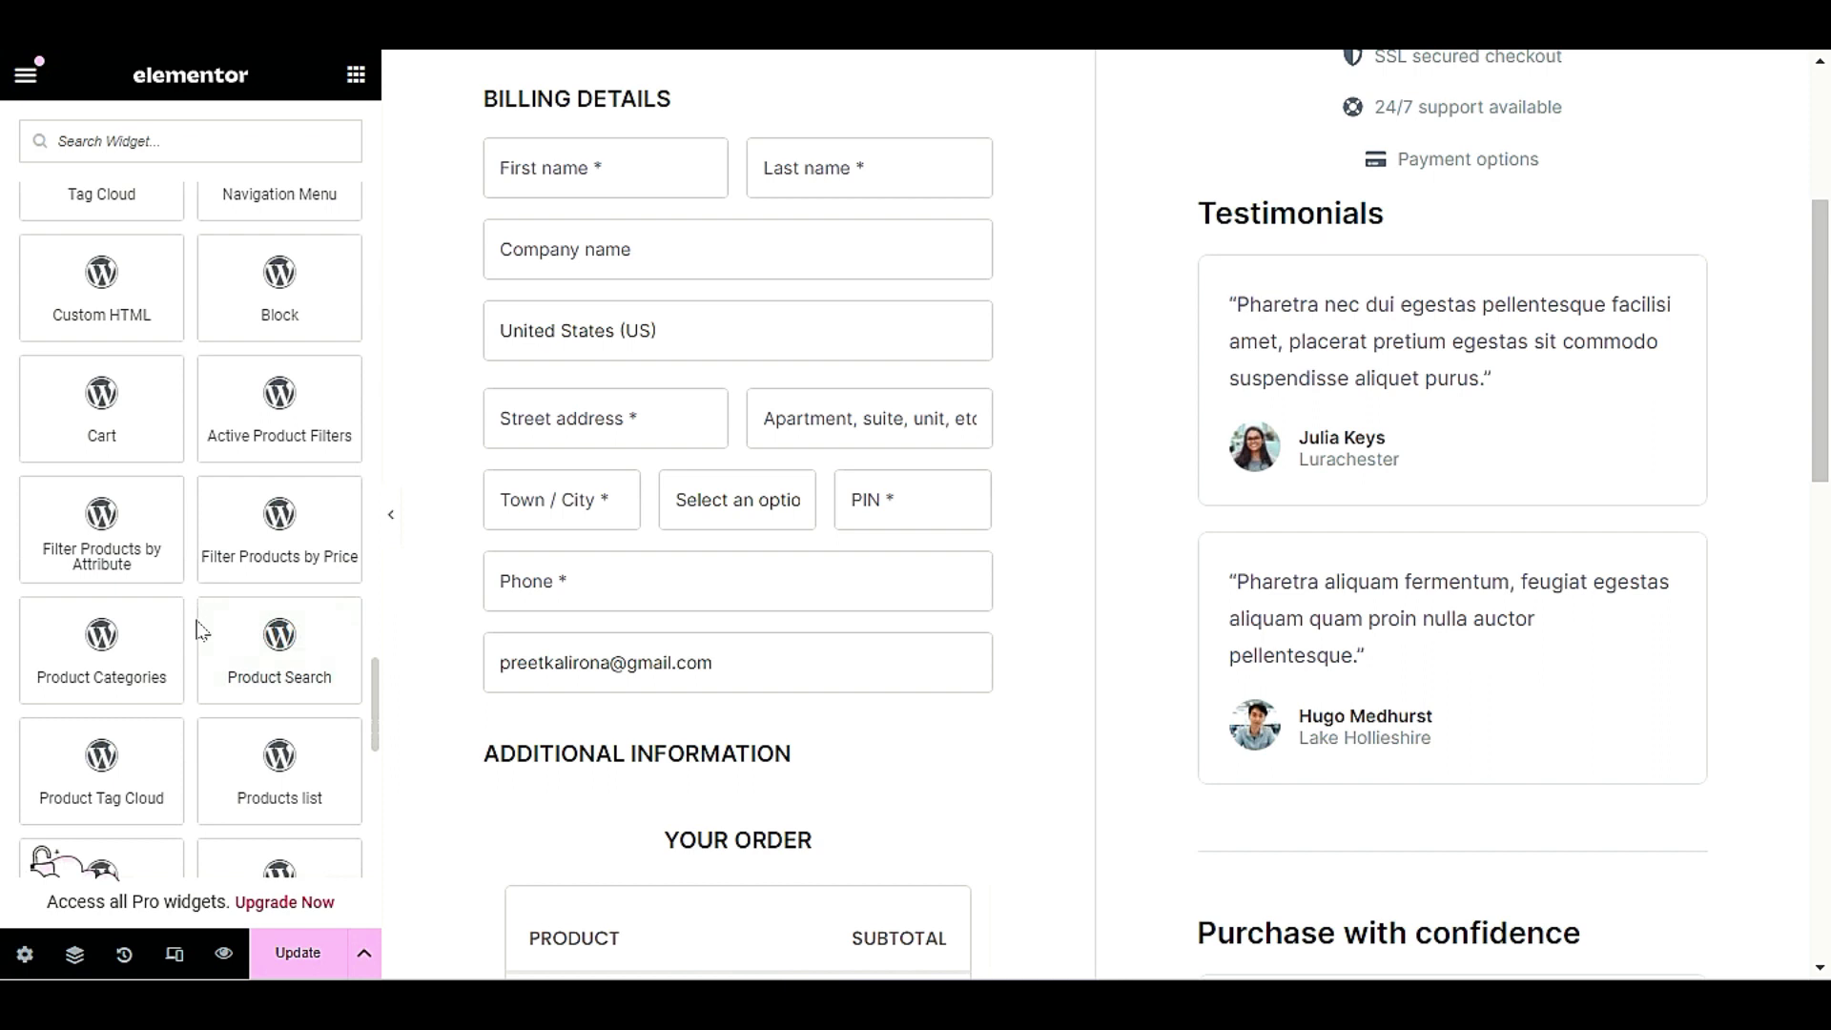
scroll(201, 630, "down", 1)
scroll(201, 631, "down", 1)
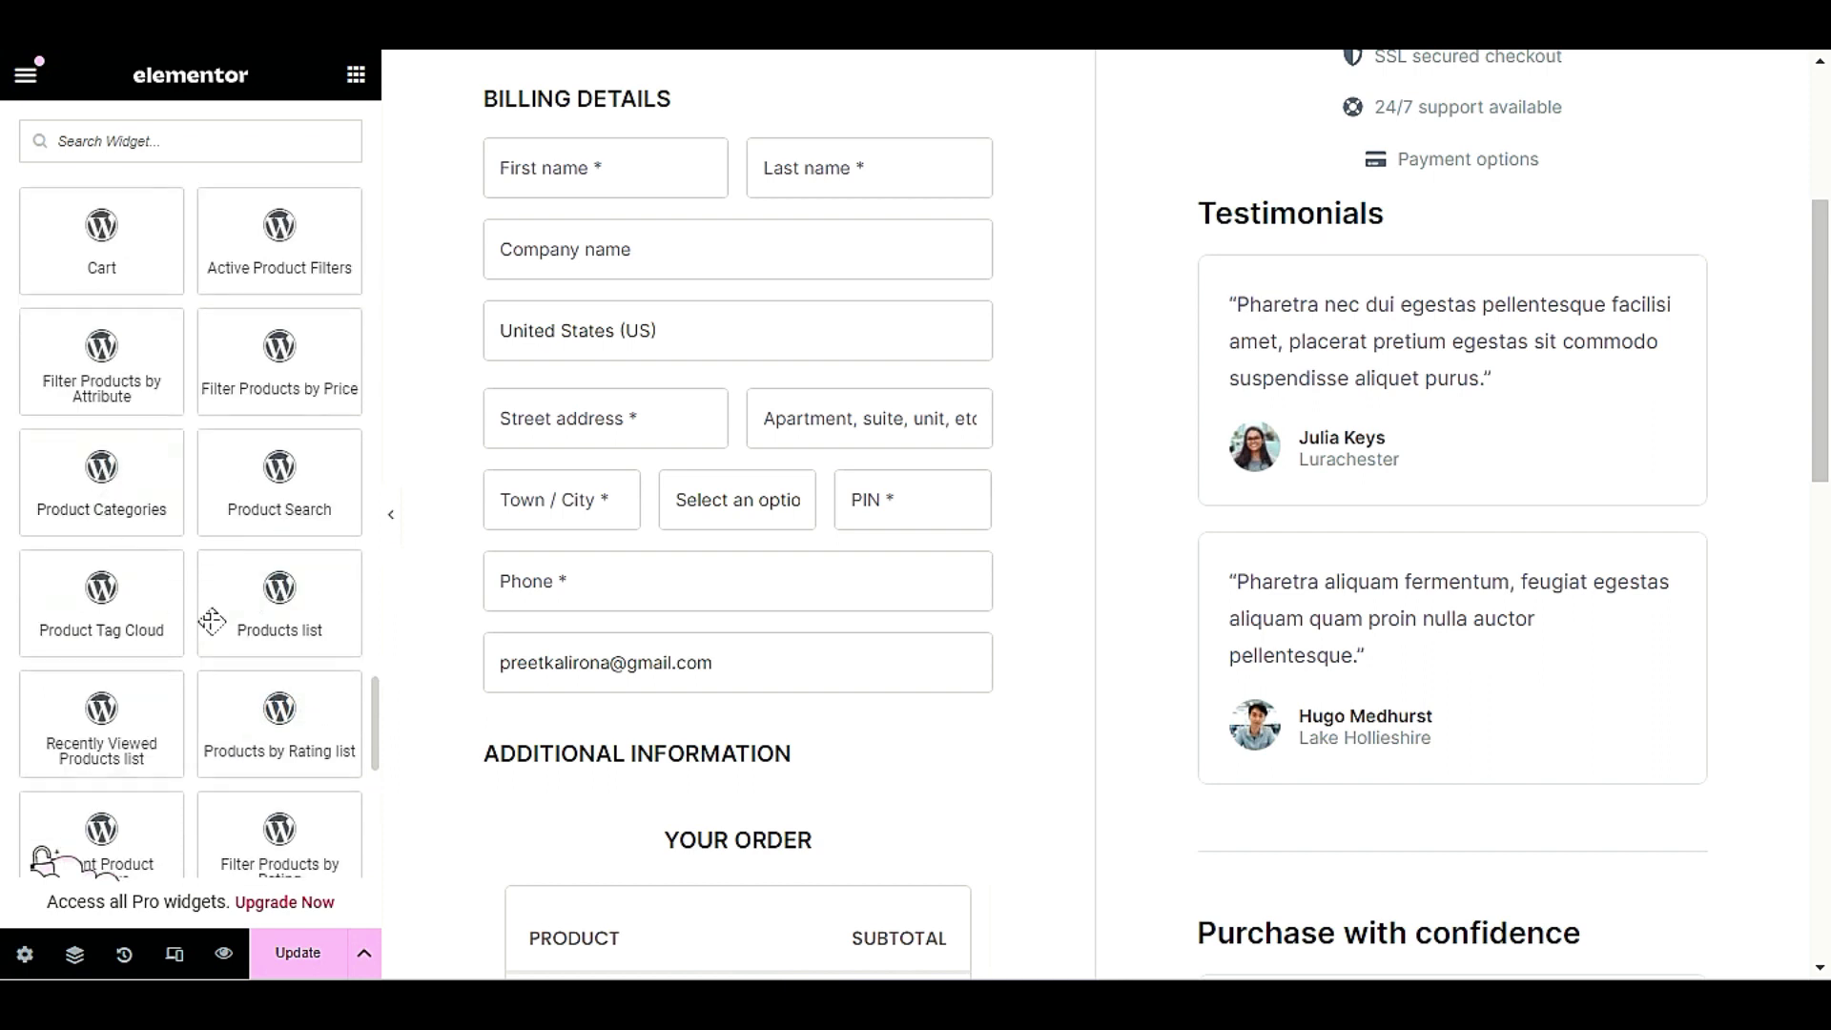
left_click_drag(282, 611, 1408, 562)
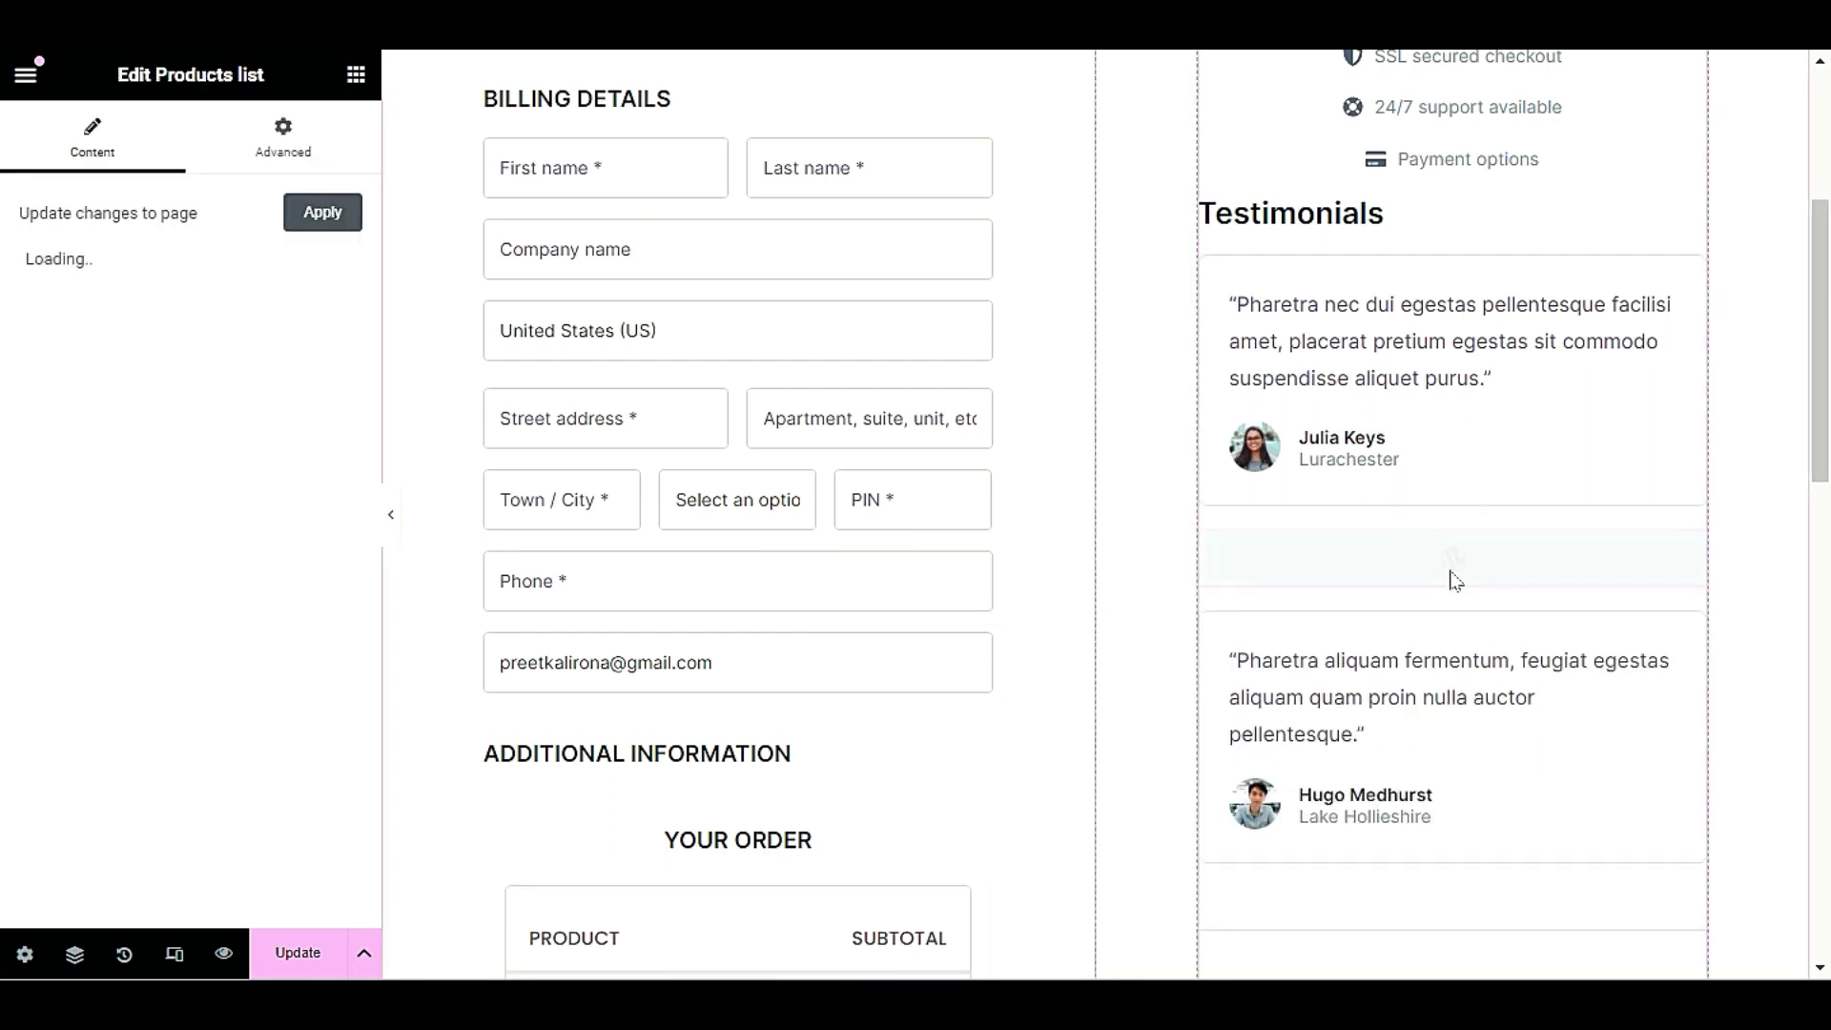
- Review the inserted products list on the page and open the layout settings of the inner section containing What you'll get
scroll(1557, 641, "down", 3)
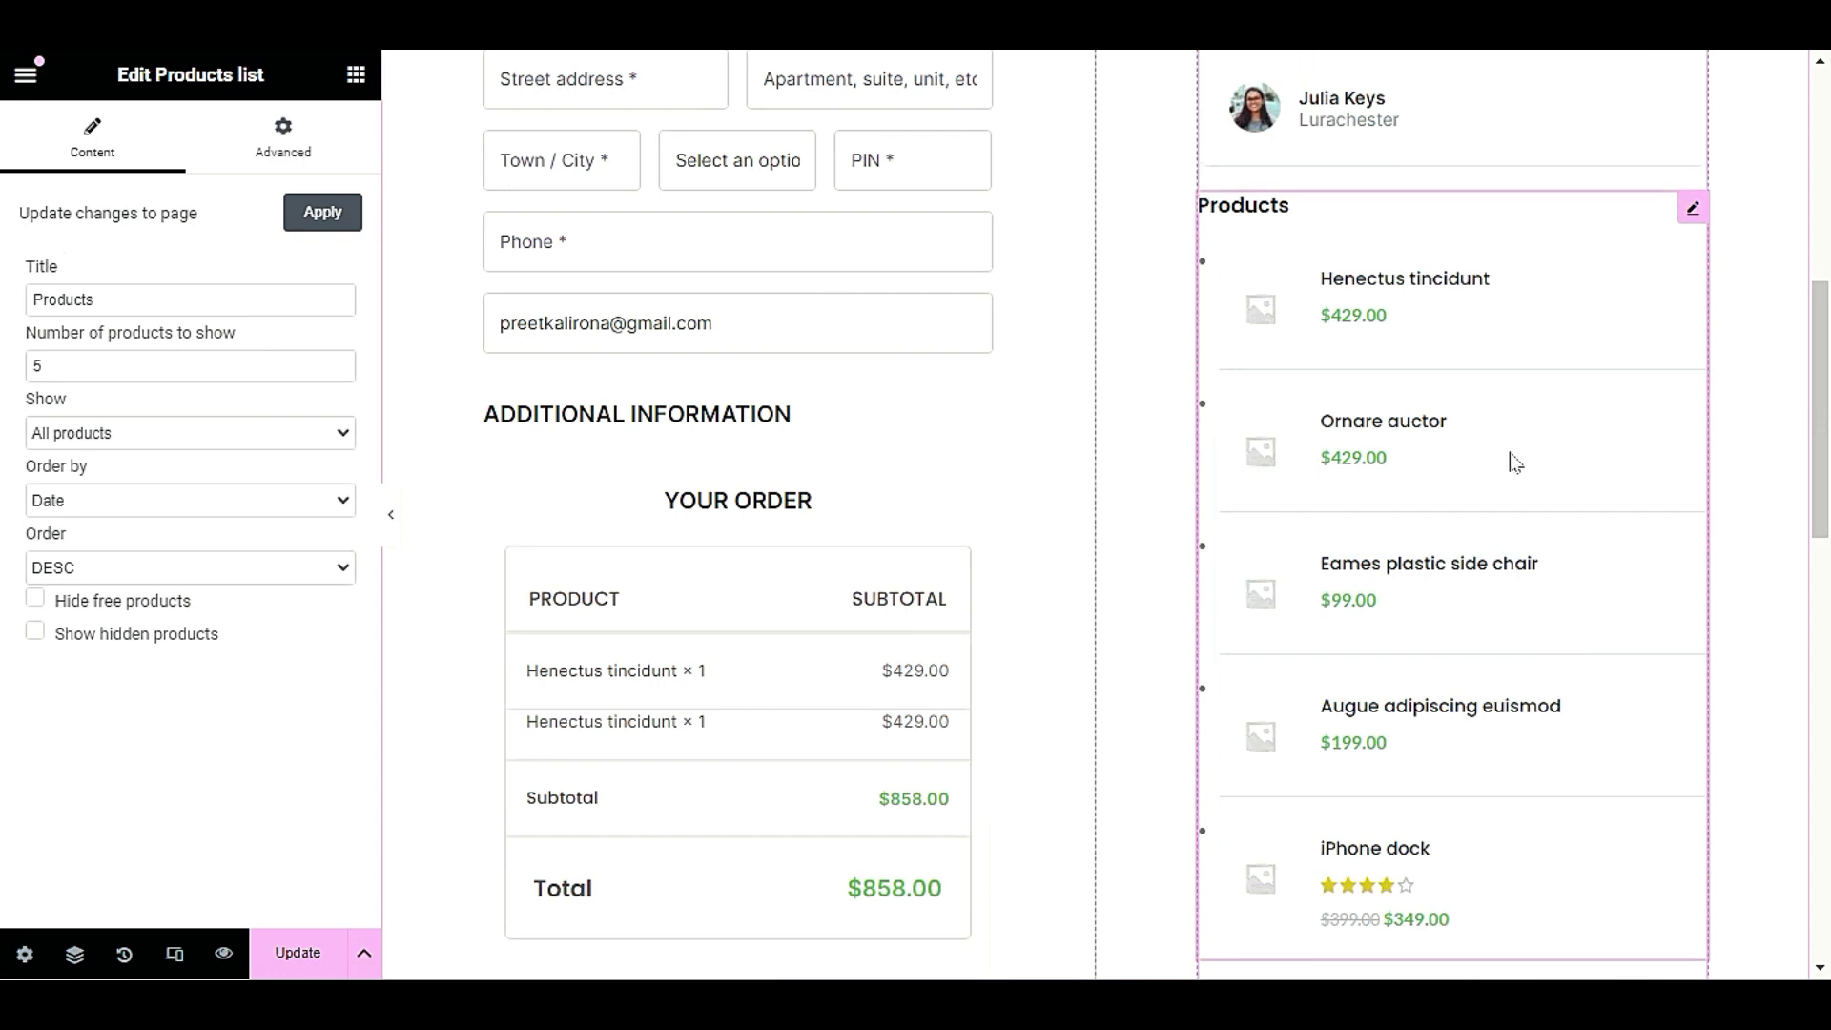
scroll(1497, 477, "down", 3)
scroll(1535, 619, "up", 3)
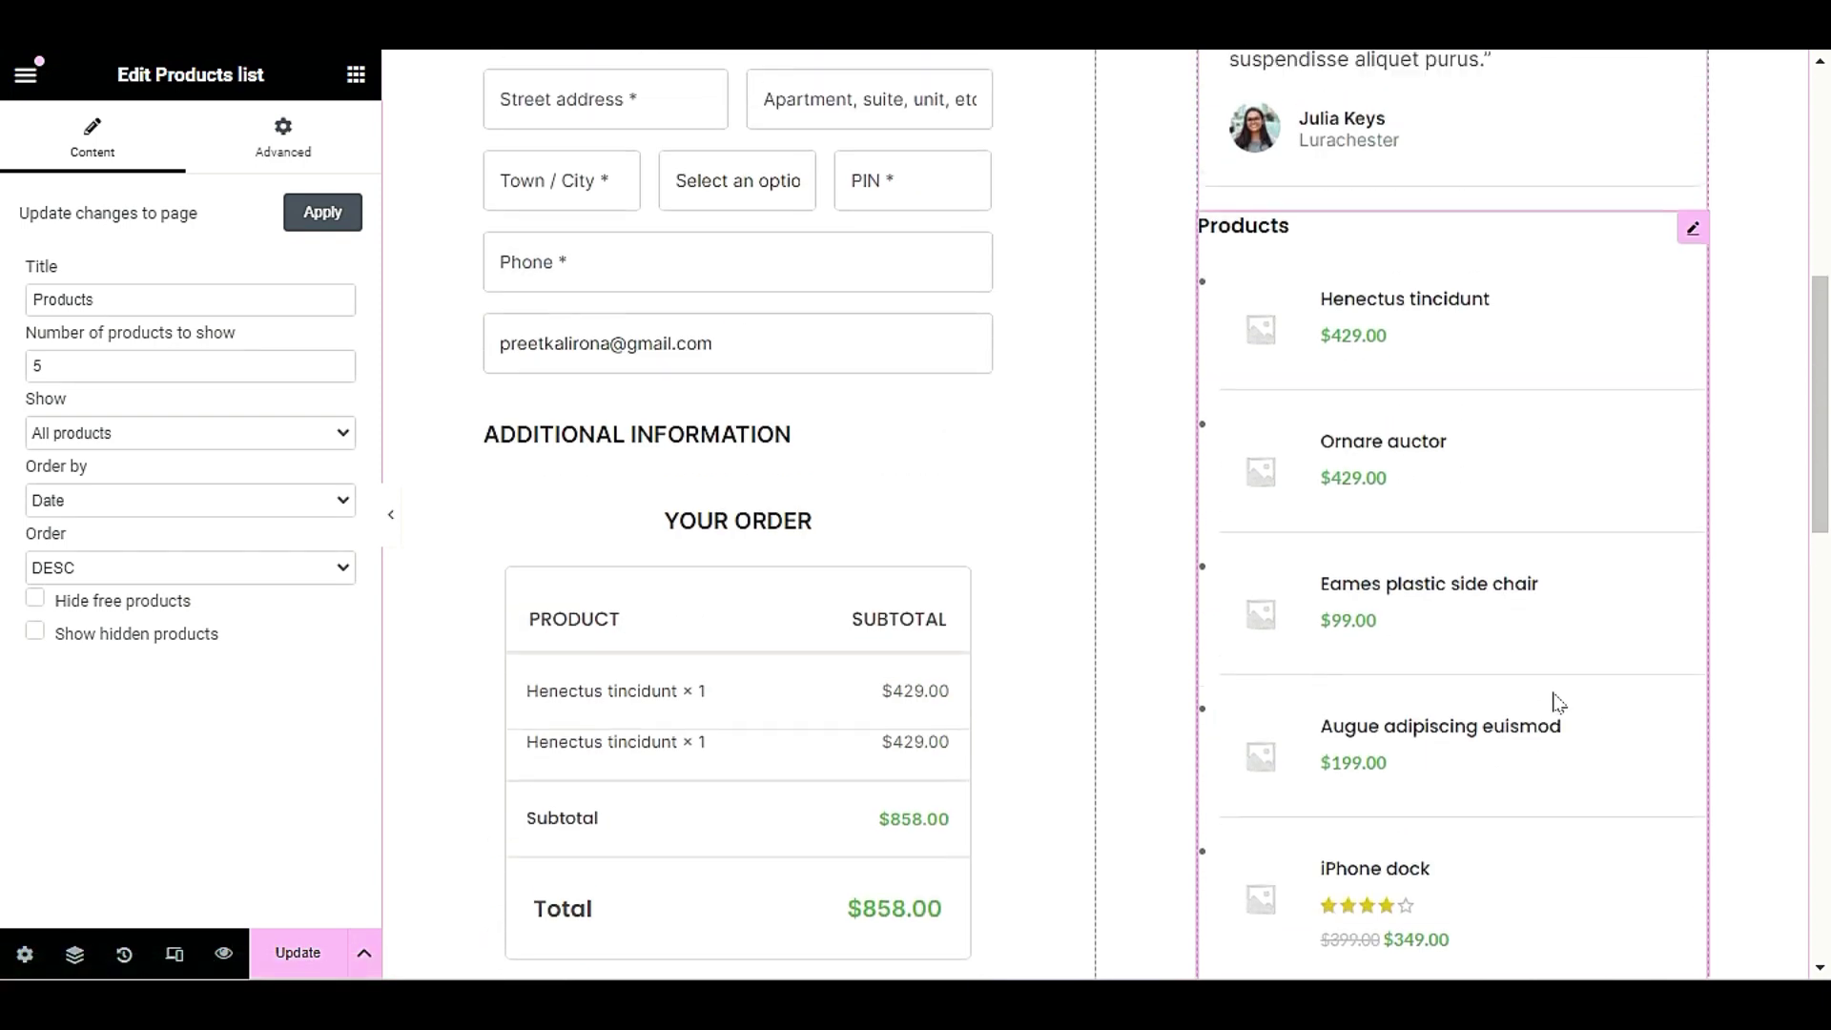
scroll(1558, 703, "up", 2)
scroll(1547, 714, "up", 3)
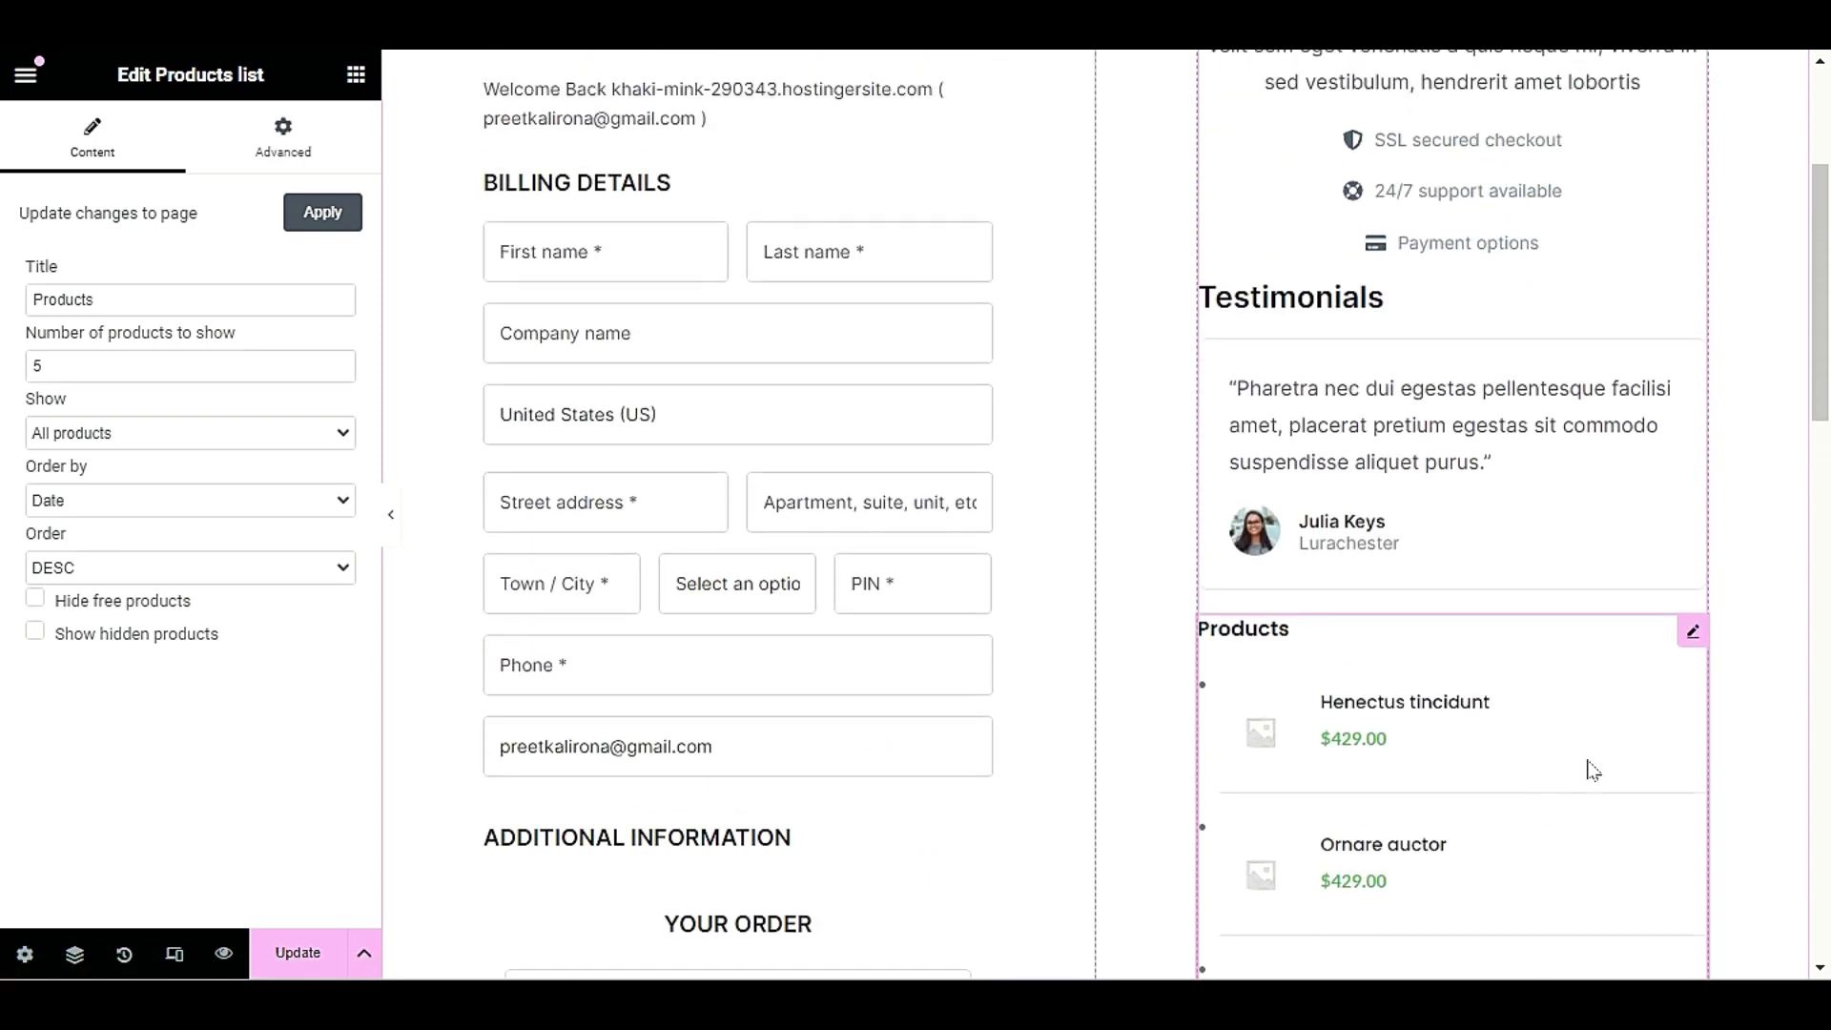
right_click(1688, 631)
left_click(1596, 527)
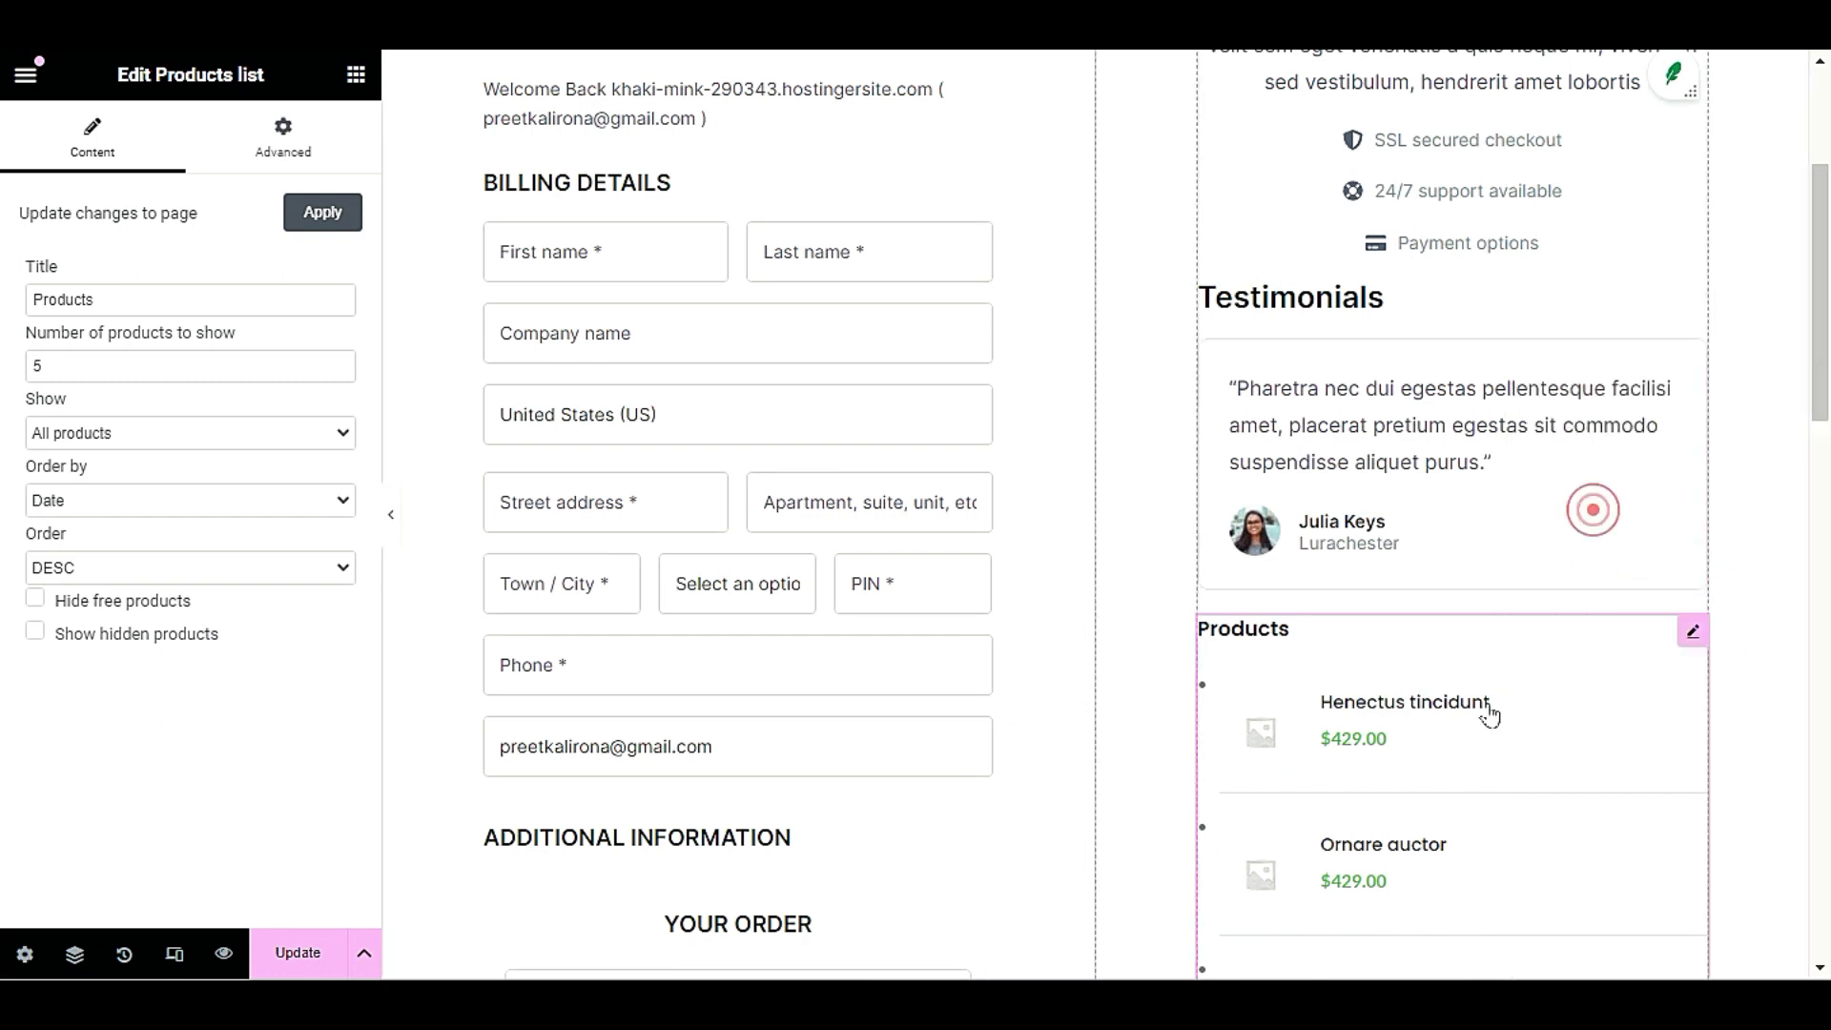
scroll(1484, 712, "up", 4)
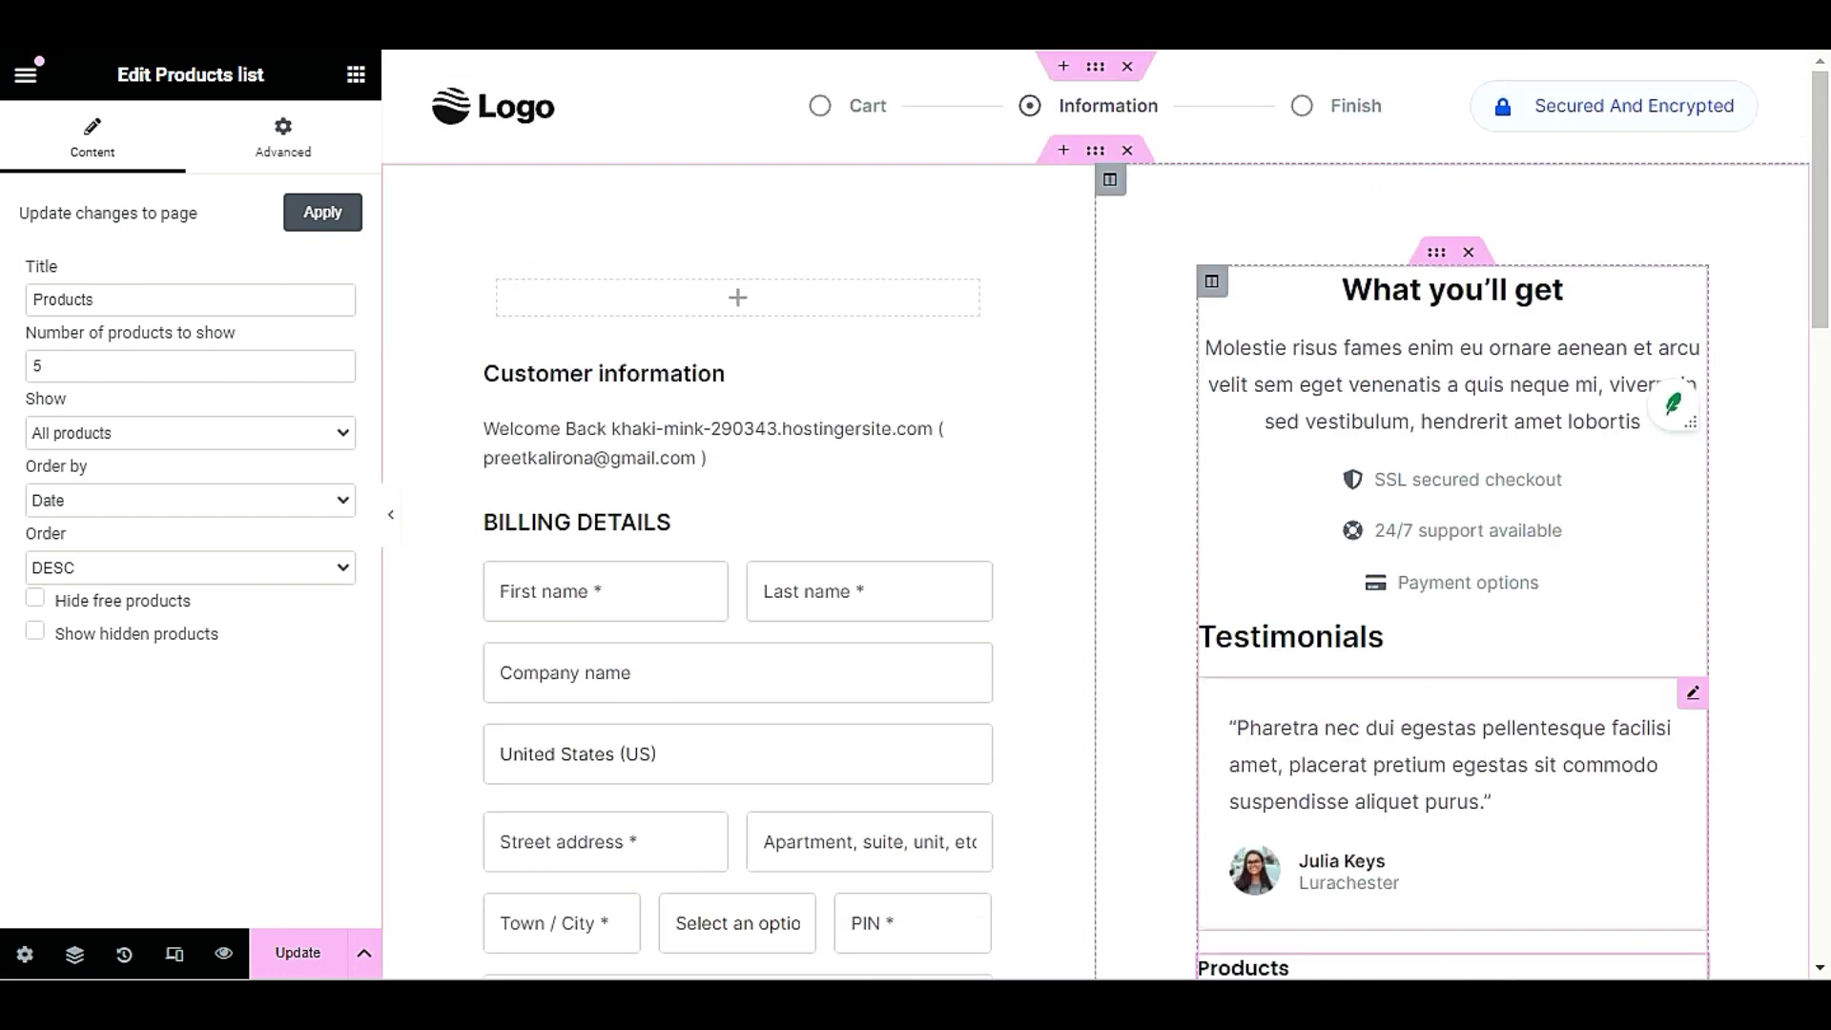
left_click(1436, 256)
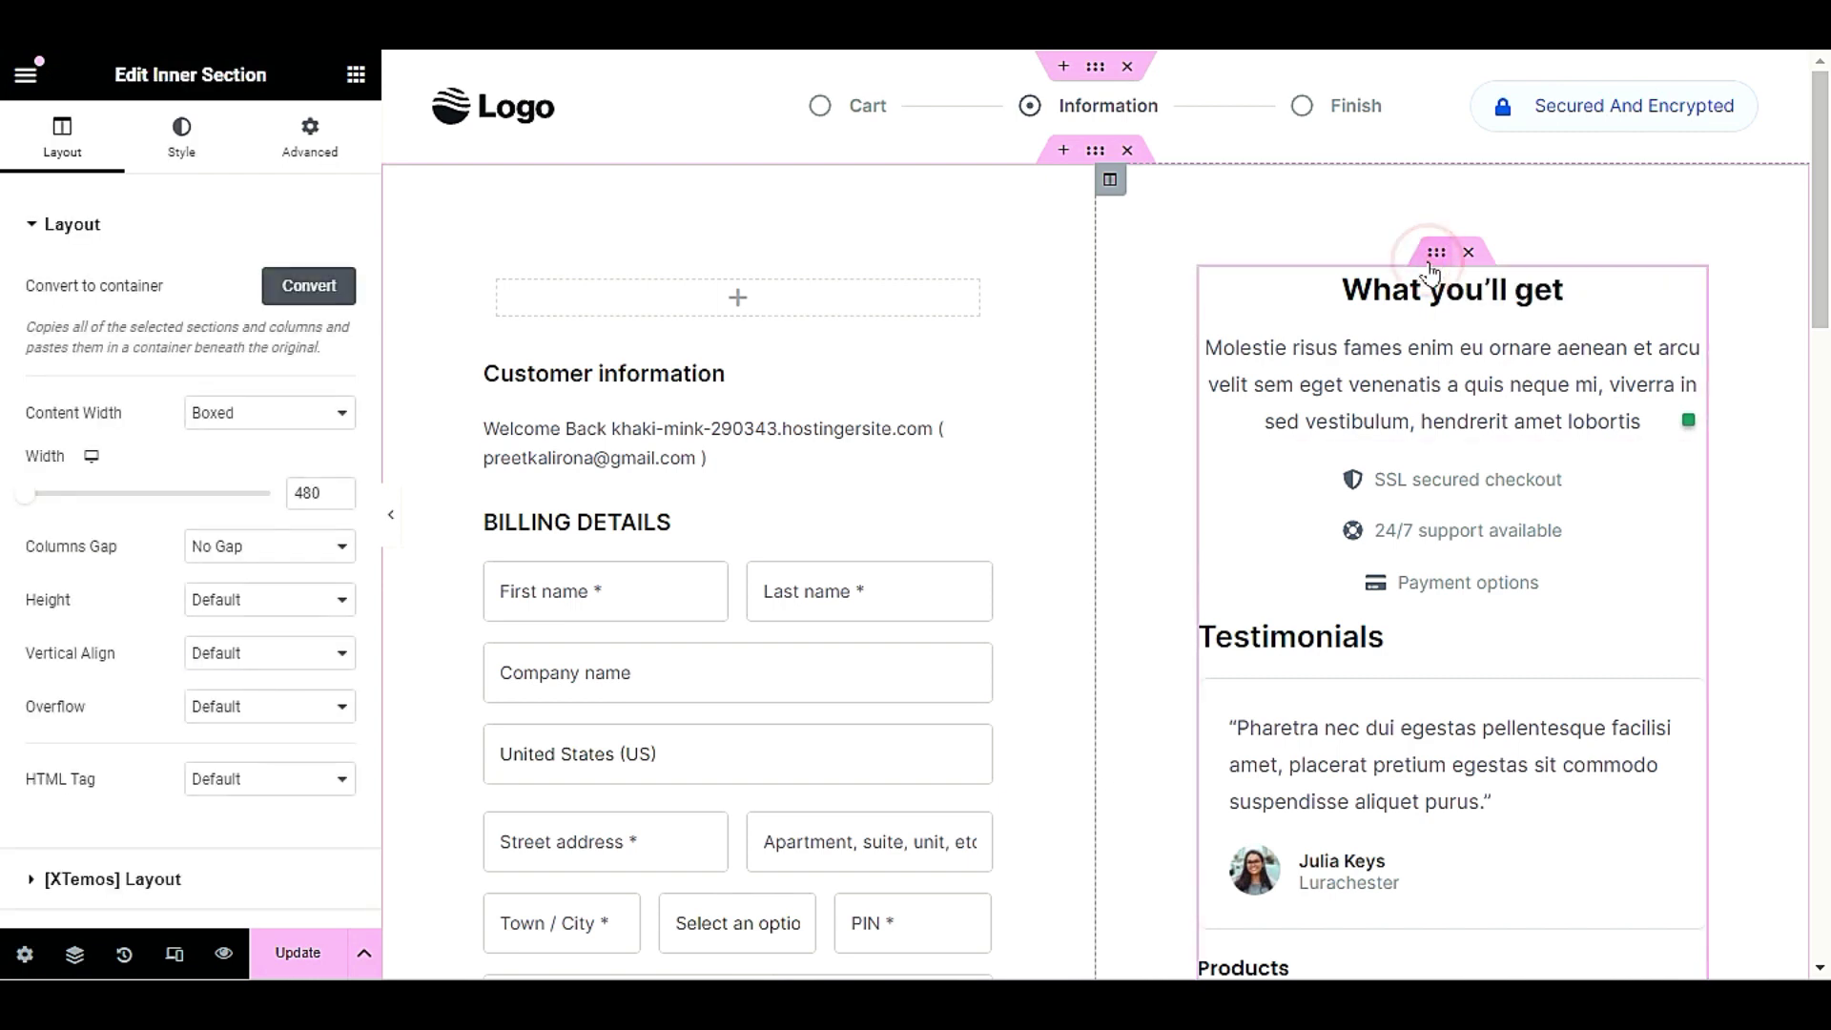
- Insert a layout container directly above the What you'll get heading
left_click(356, 75)
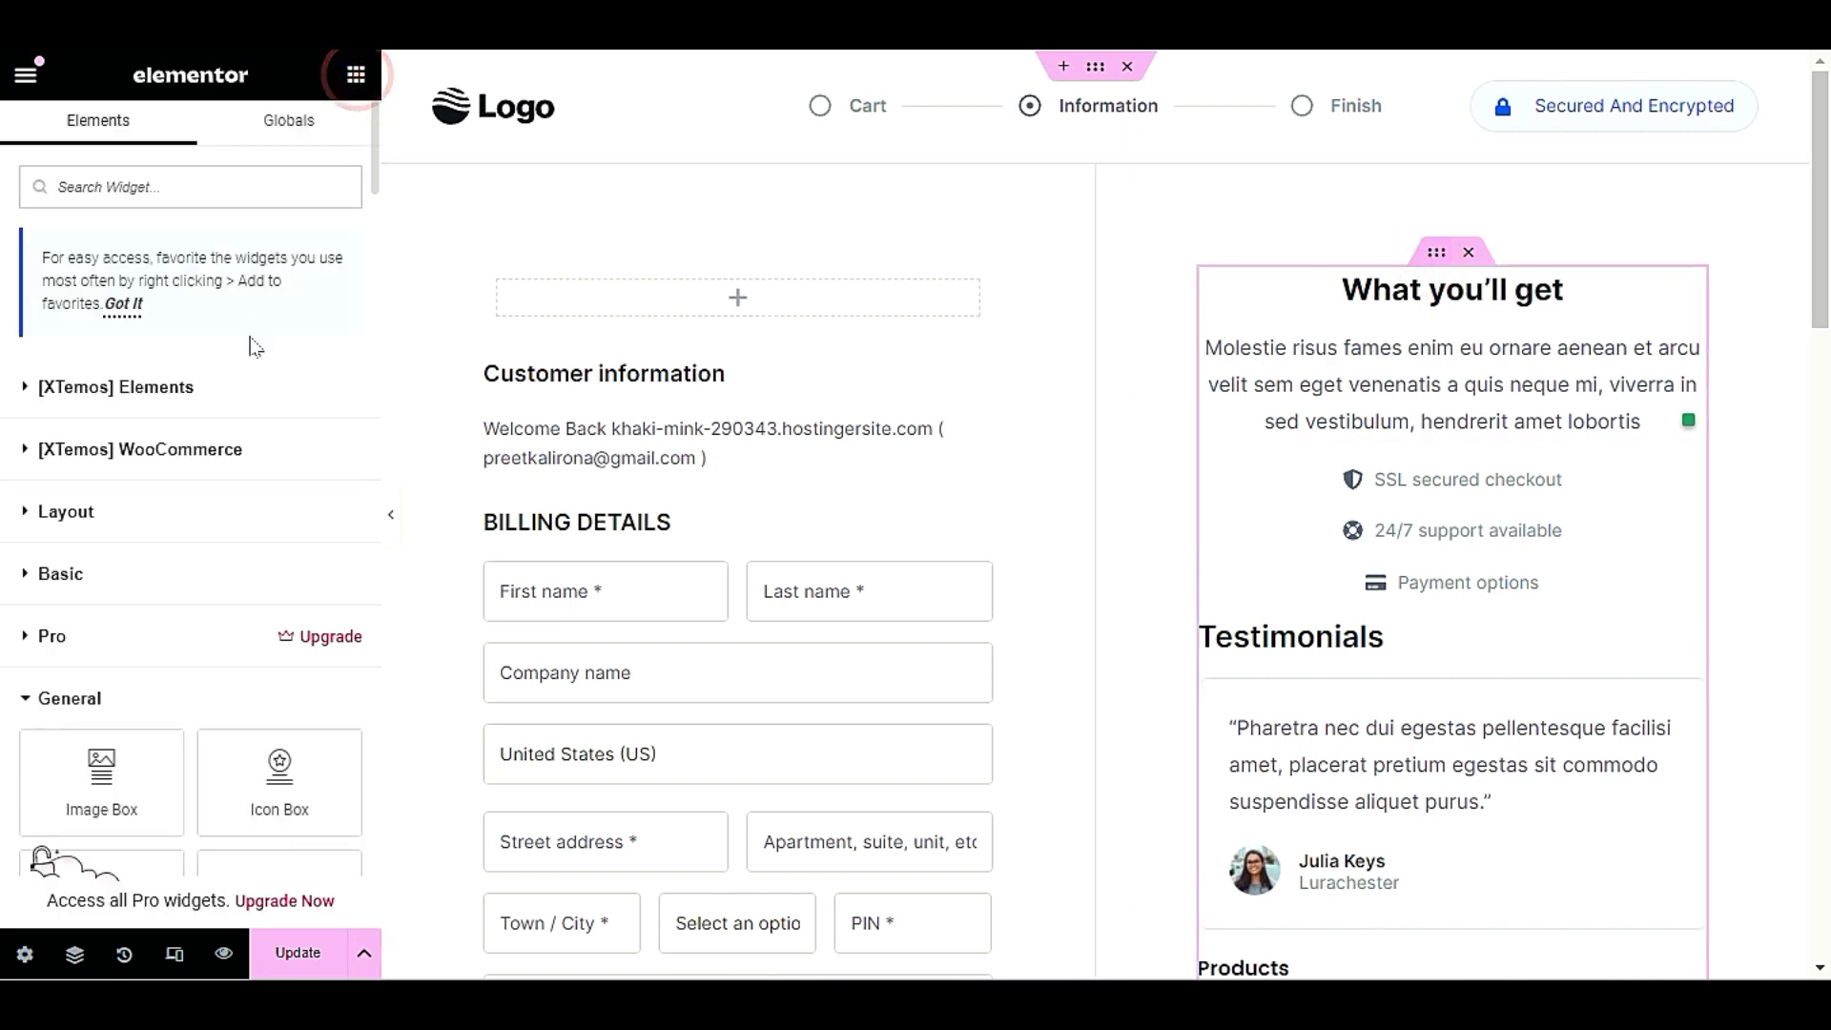
scroll(66, 572, "down", 15)
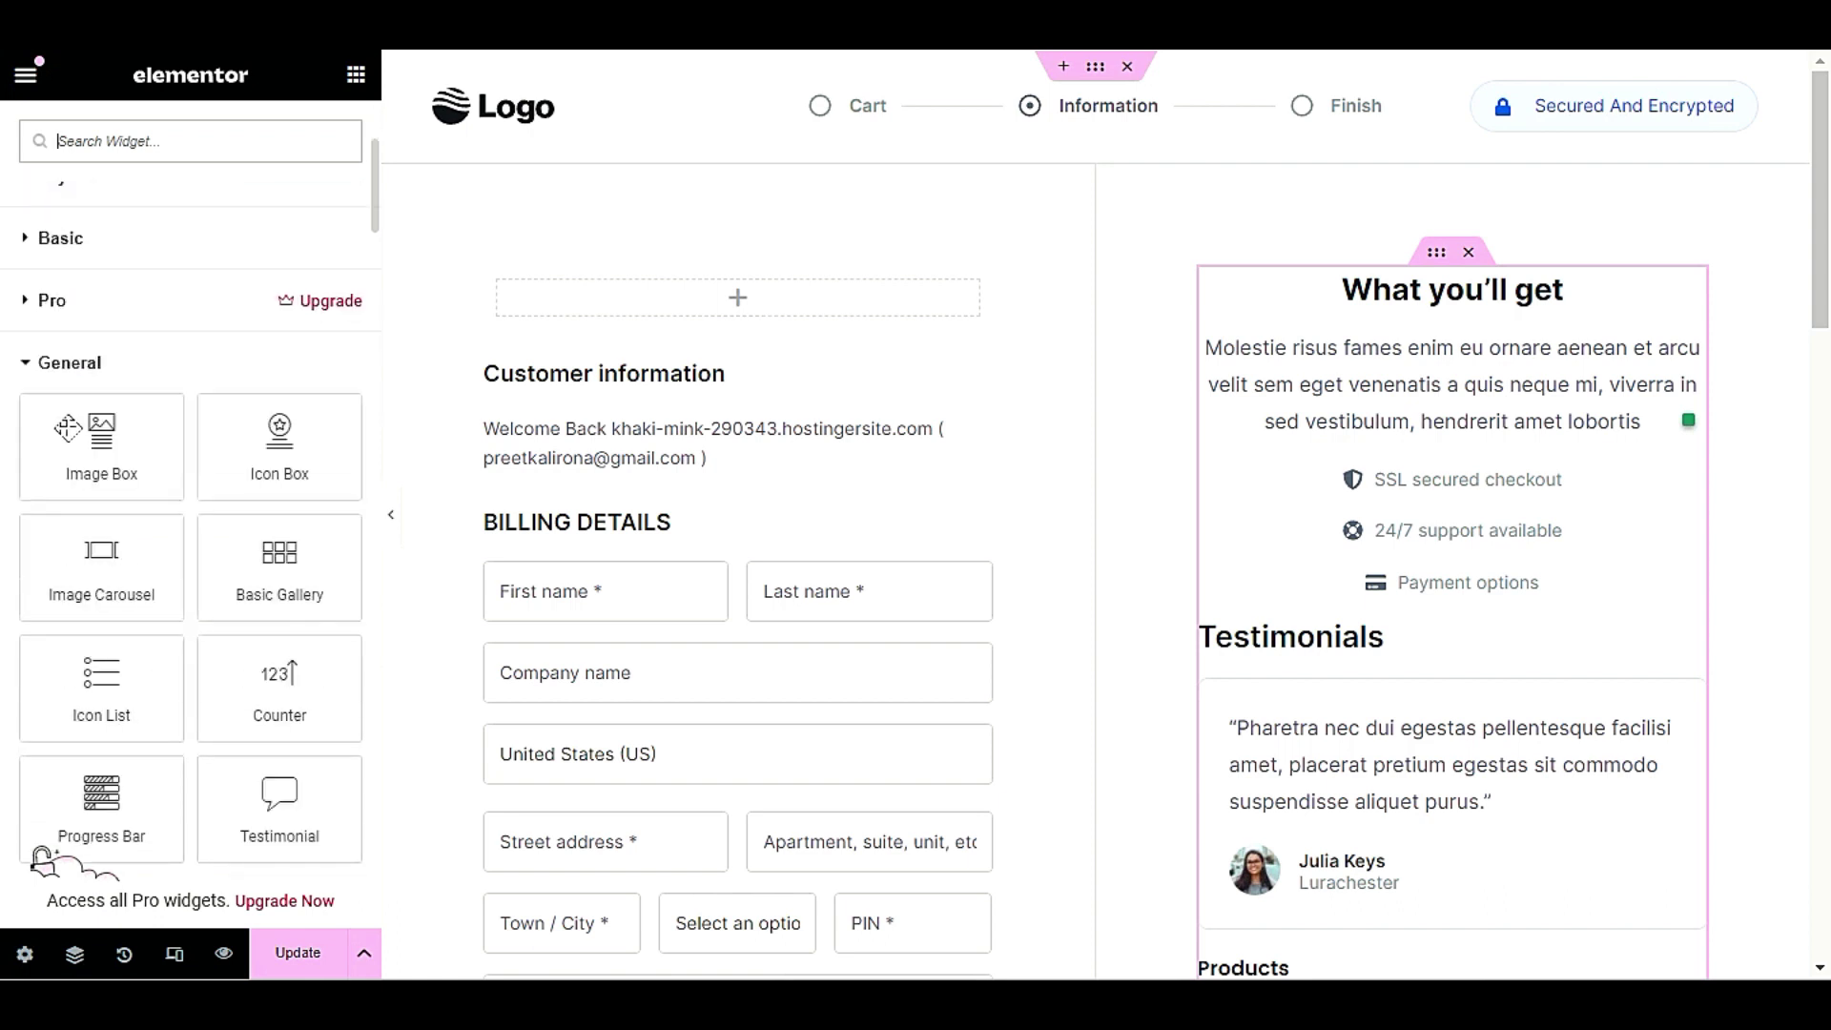
scroll(84, 717, "down", 15)
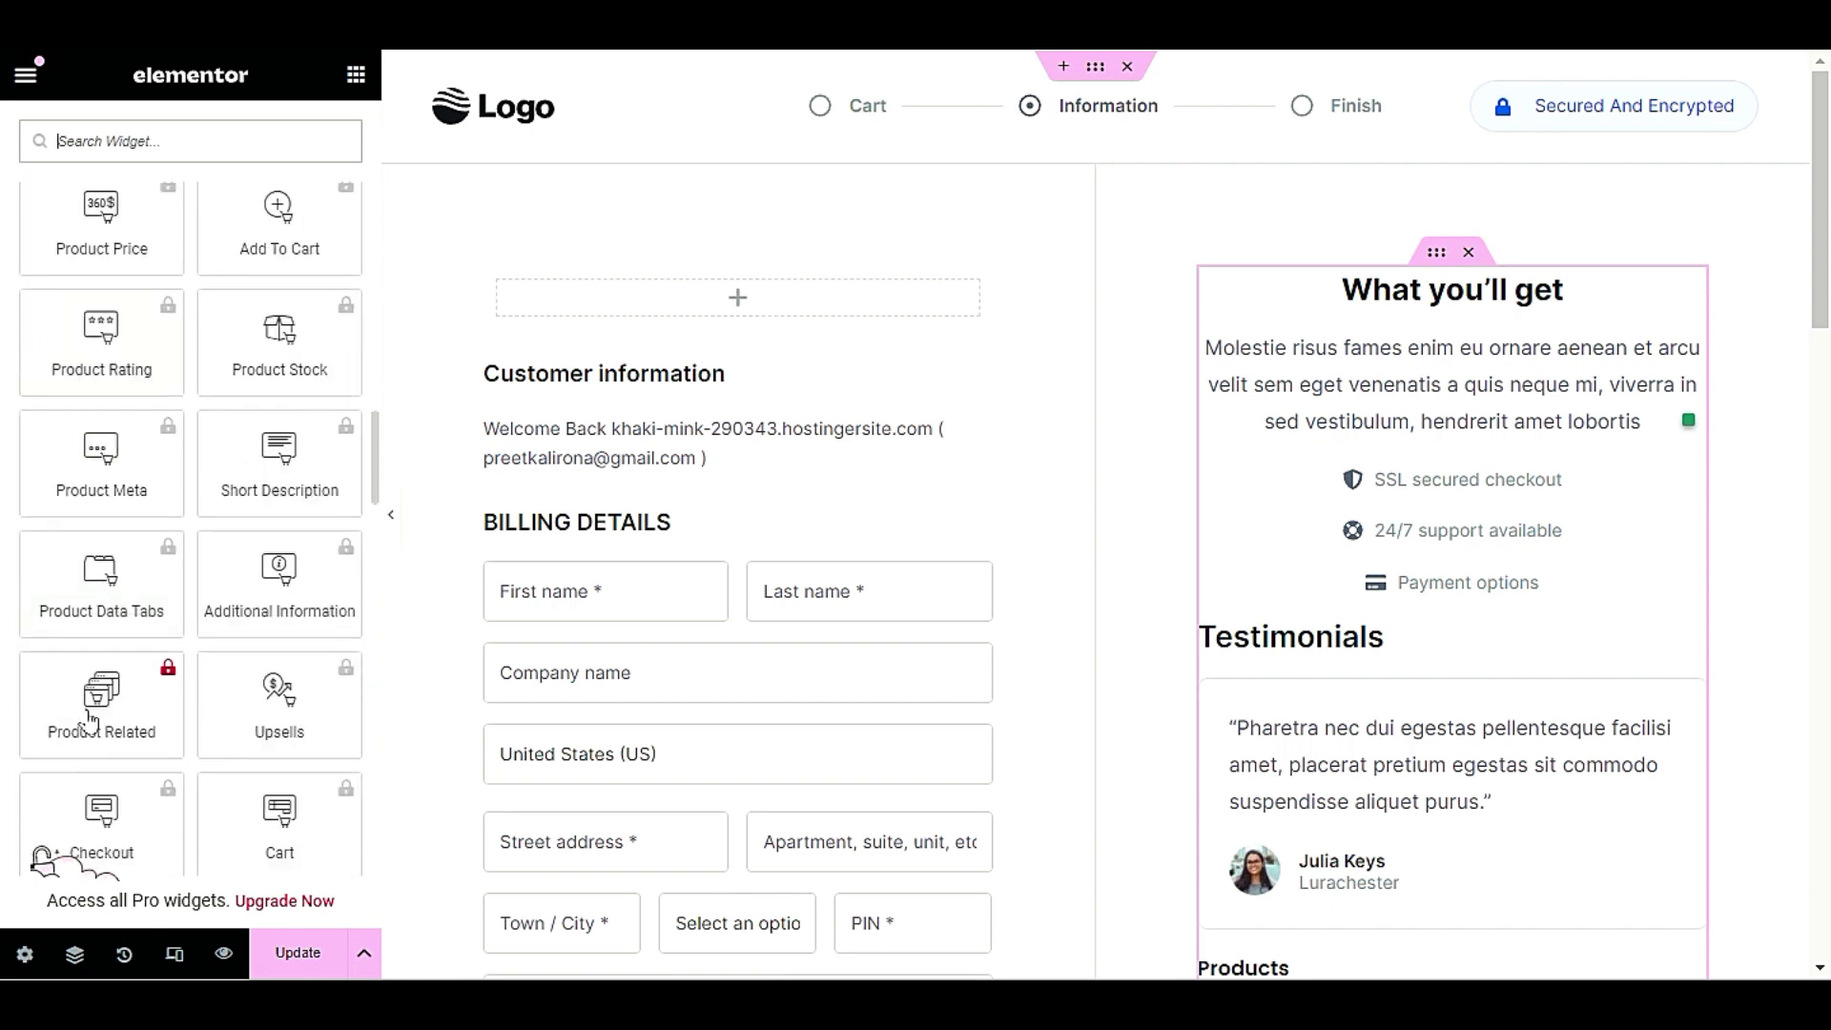
scroll(93, 741, "up", 15)
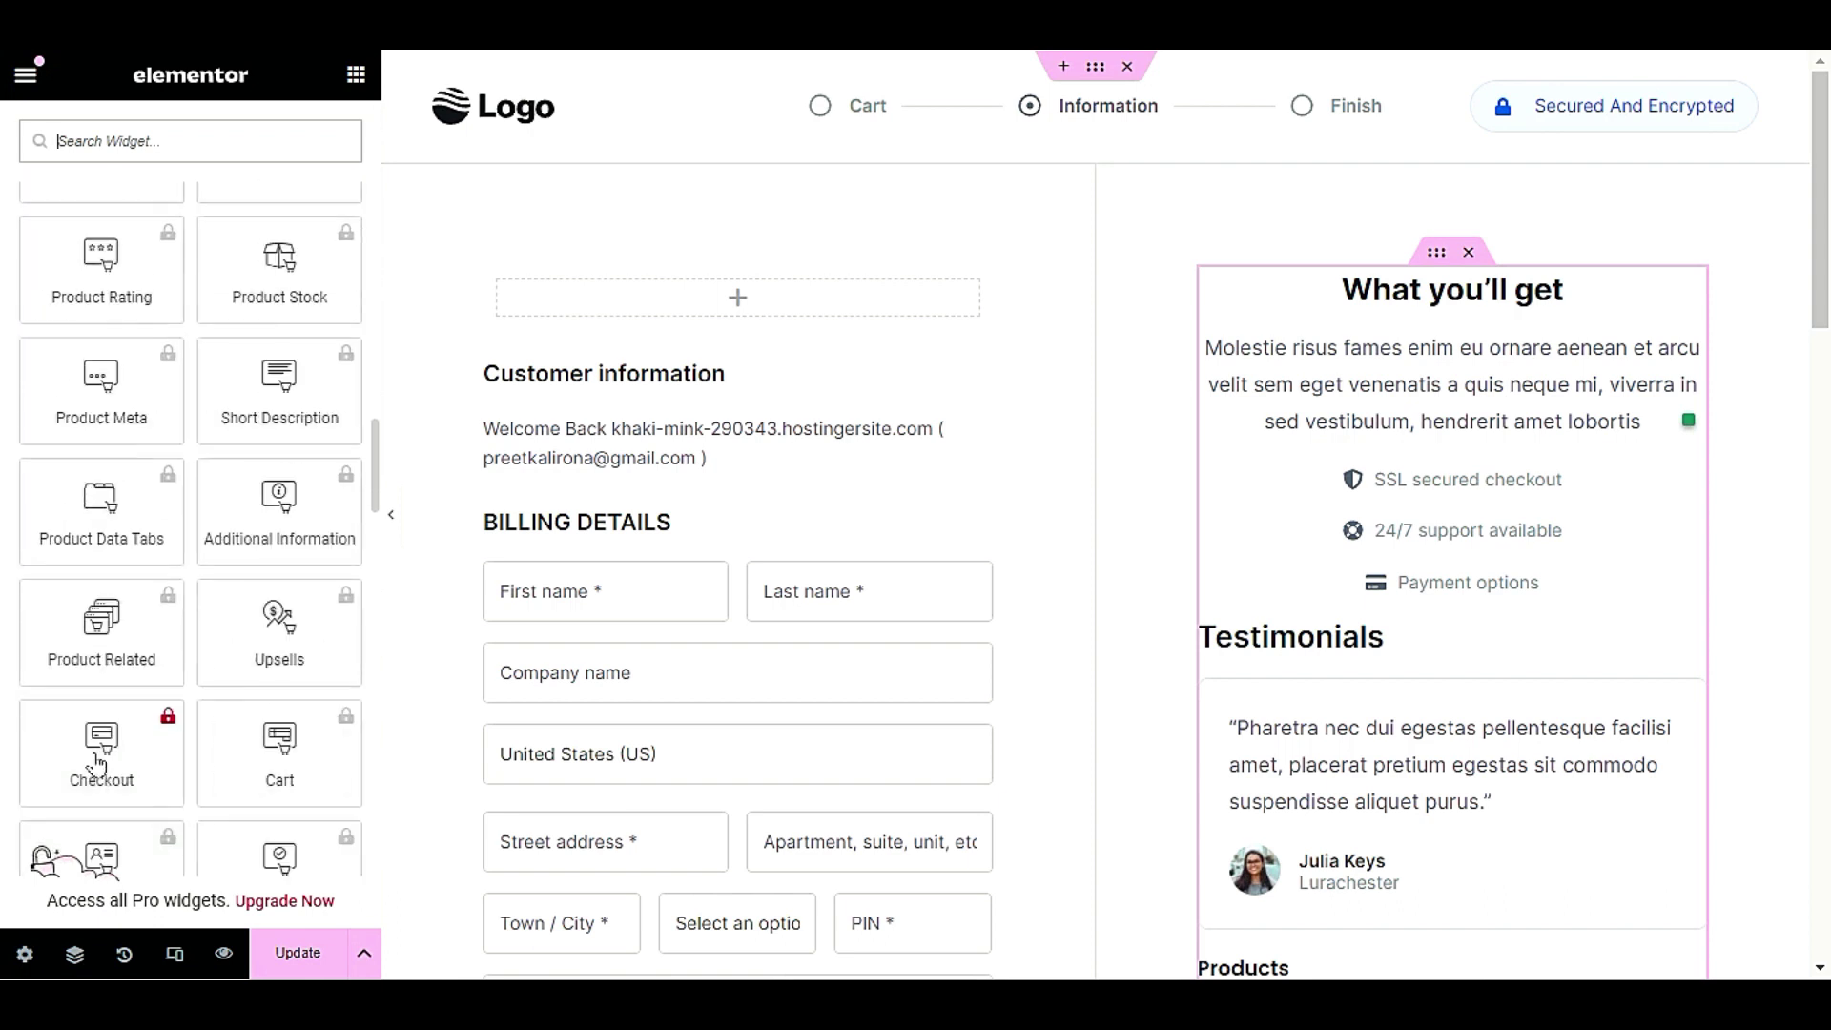
scroll(100, 381, "up", 5)
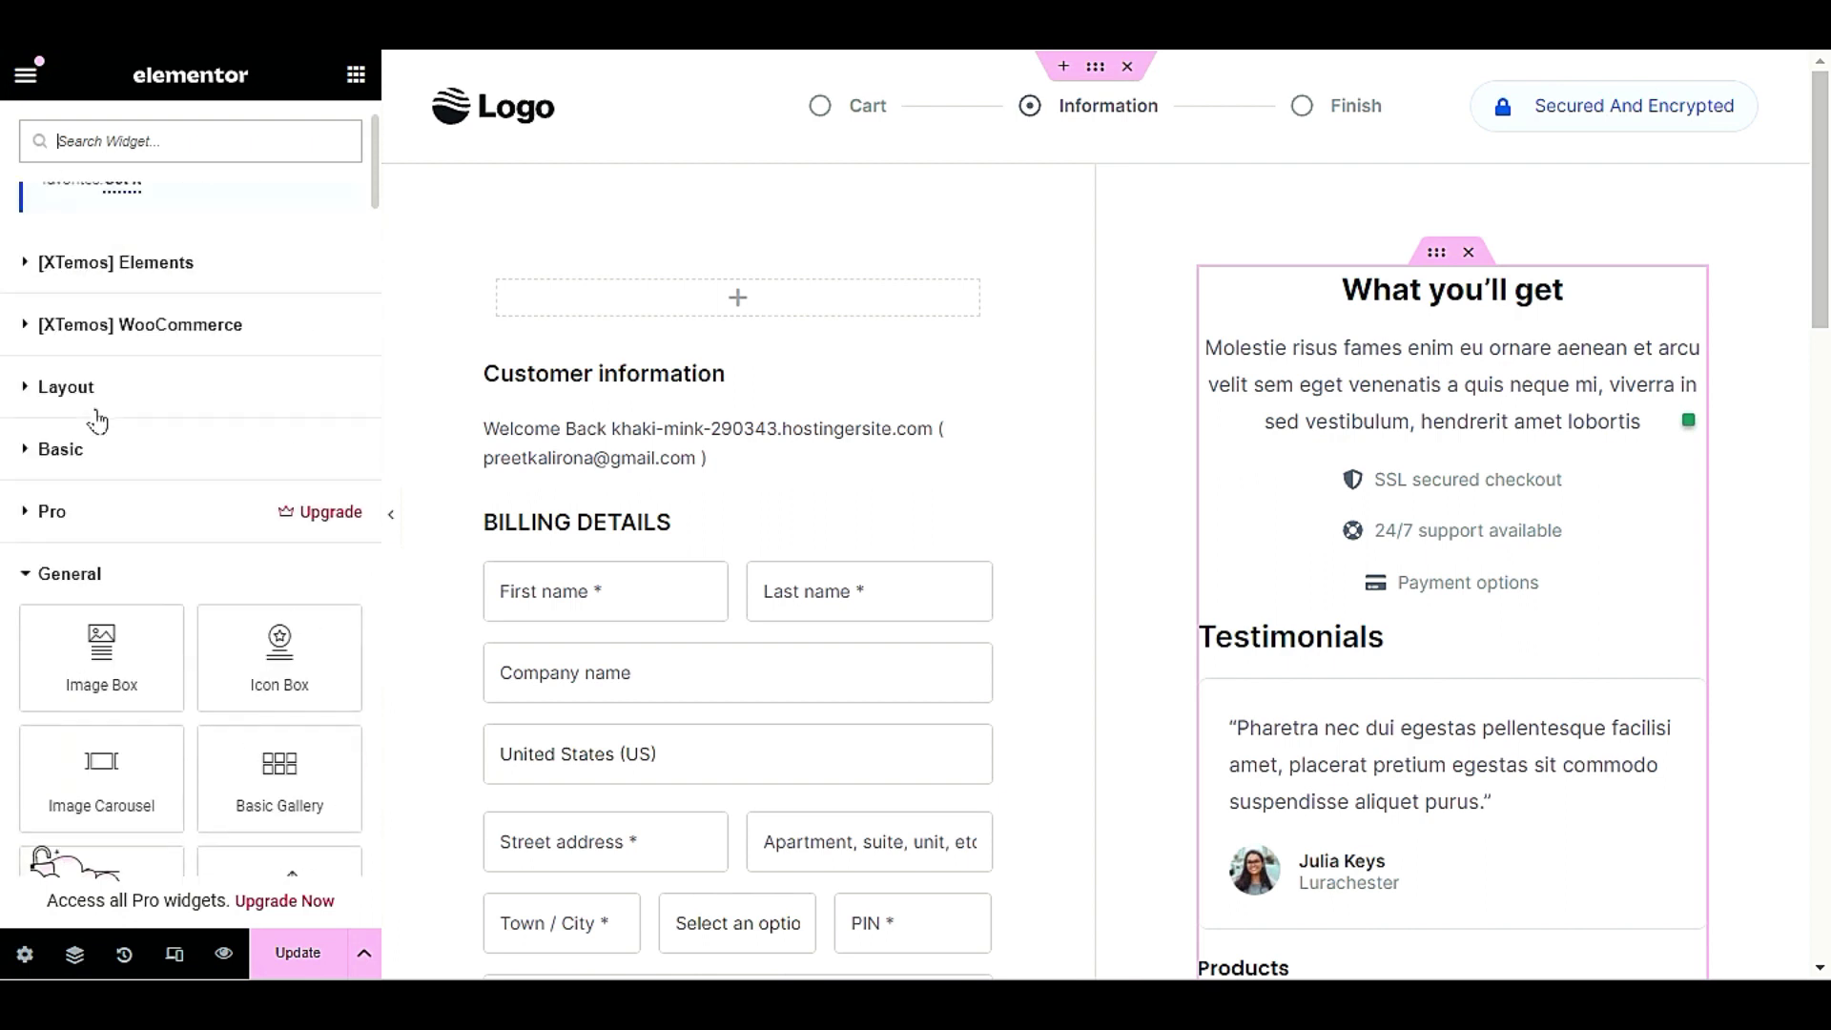
scroll(88, 511, "up", 2)
left_click(99, 387)
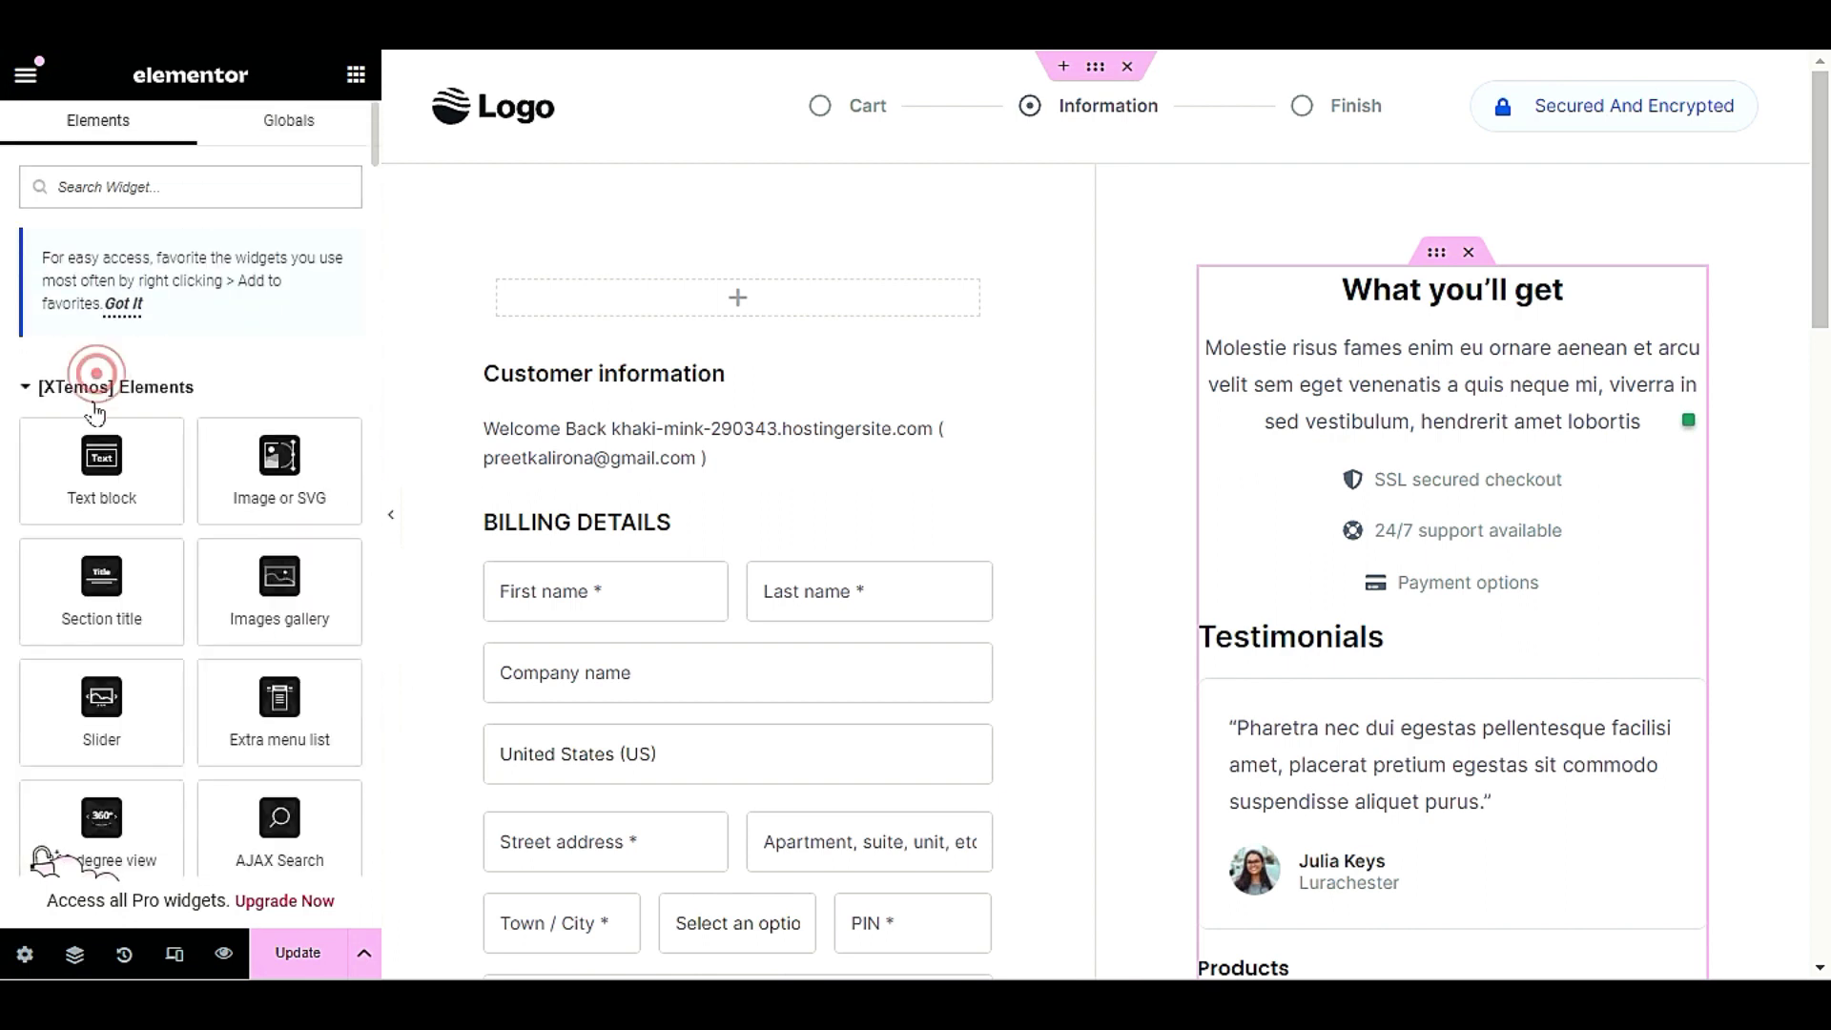
scroll(90, 410, "down", 12)
scroll(78, 462, "down", 10)
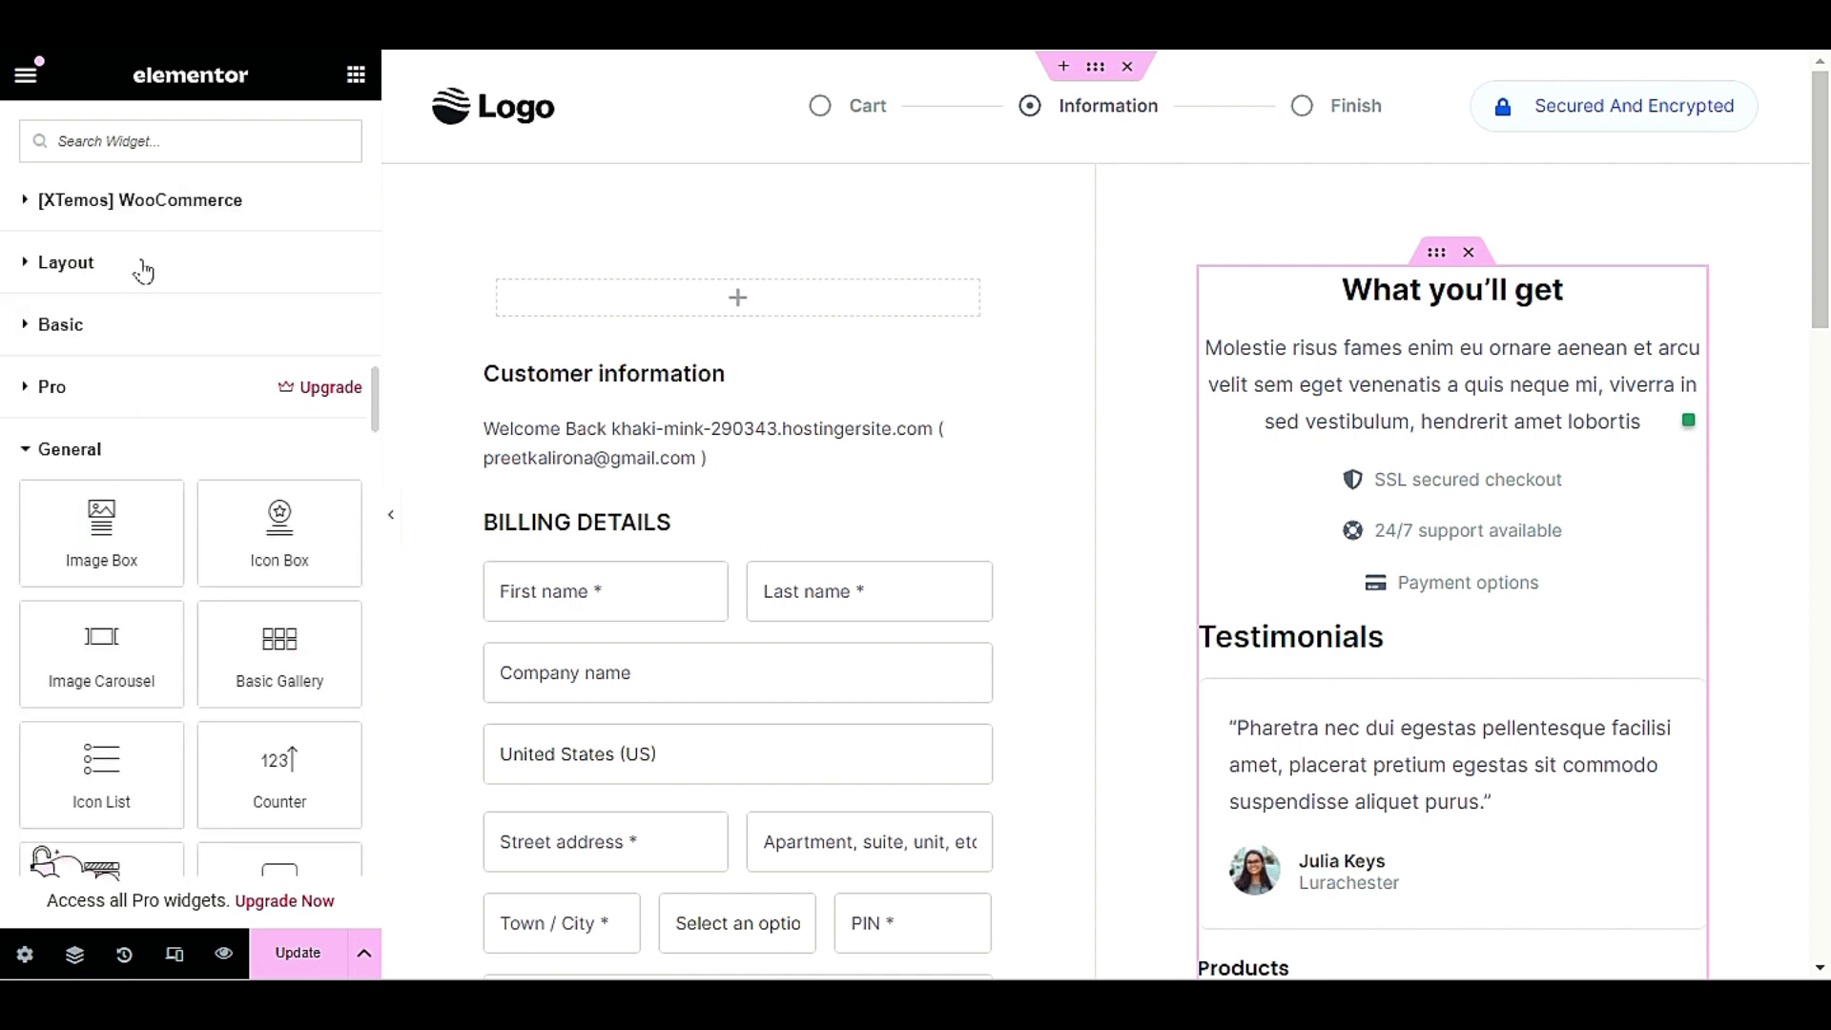
left_click(143, 271)
left_click_drag(105, 345, 1419, 271)
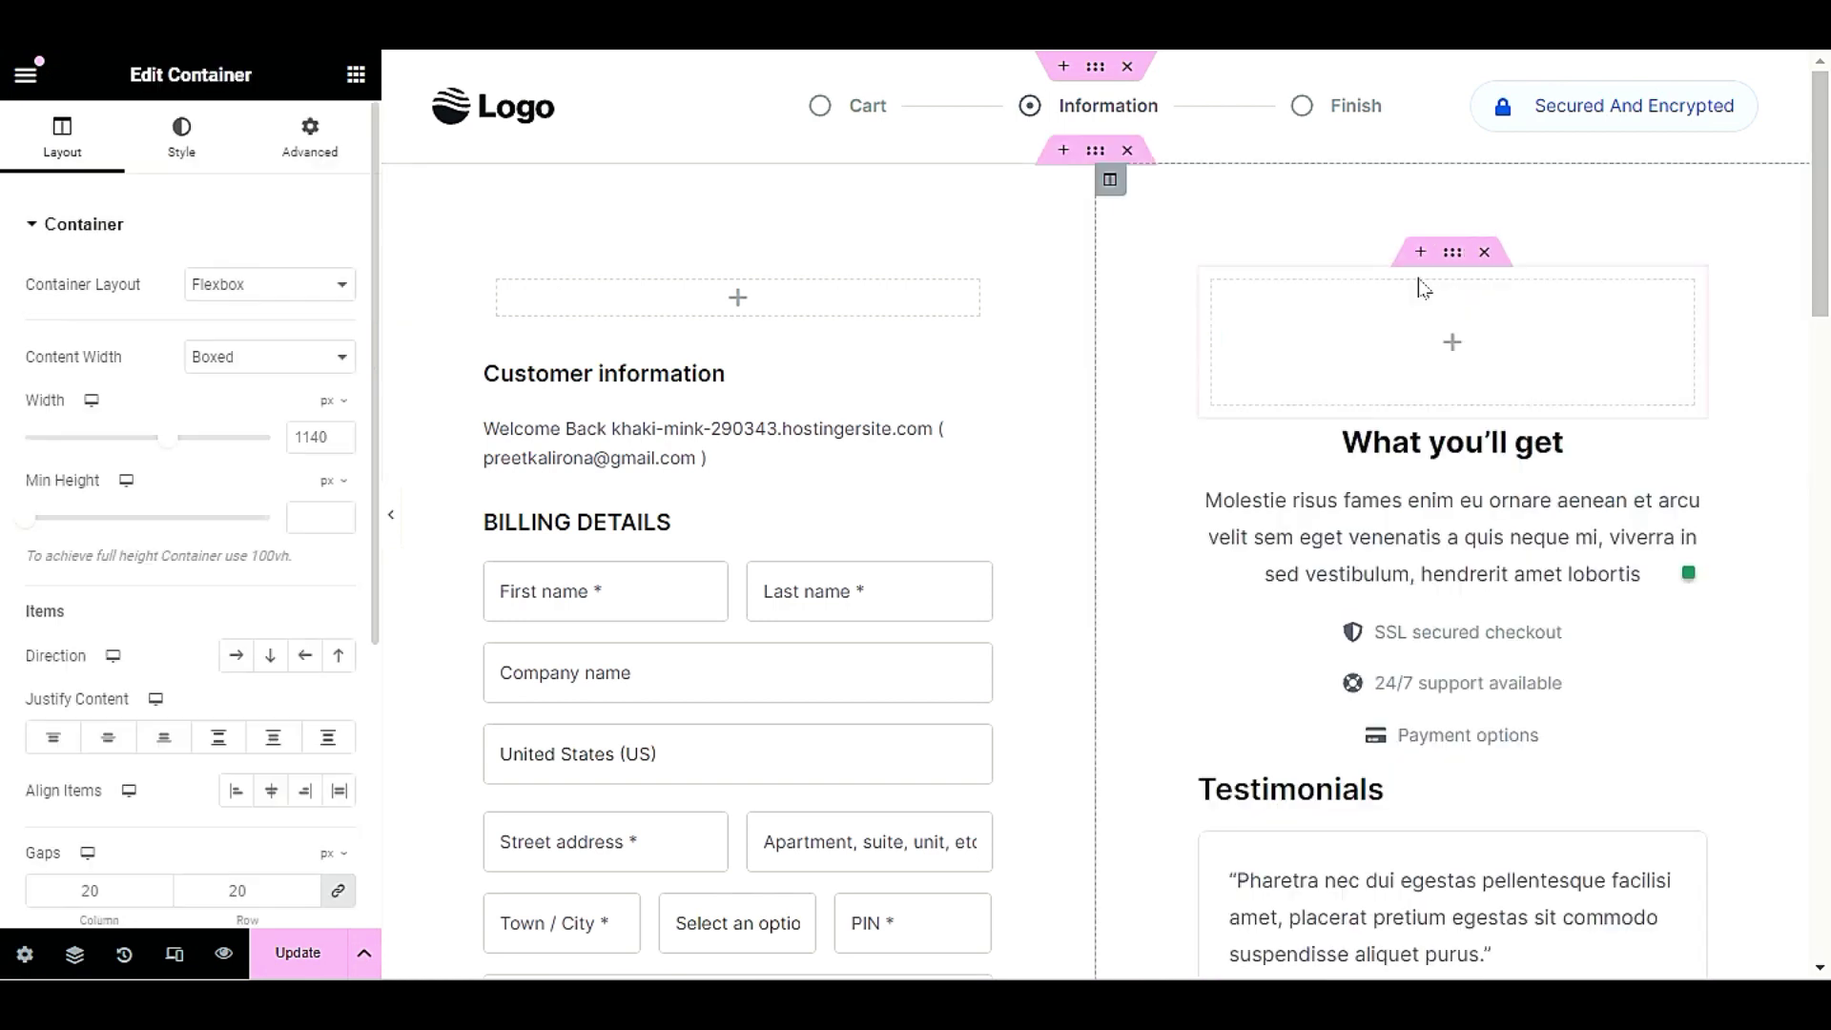
- Paste the Products list widget into the new container above What you'll get
right_click(1345, 343)
left_click(1380, 510)
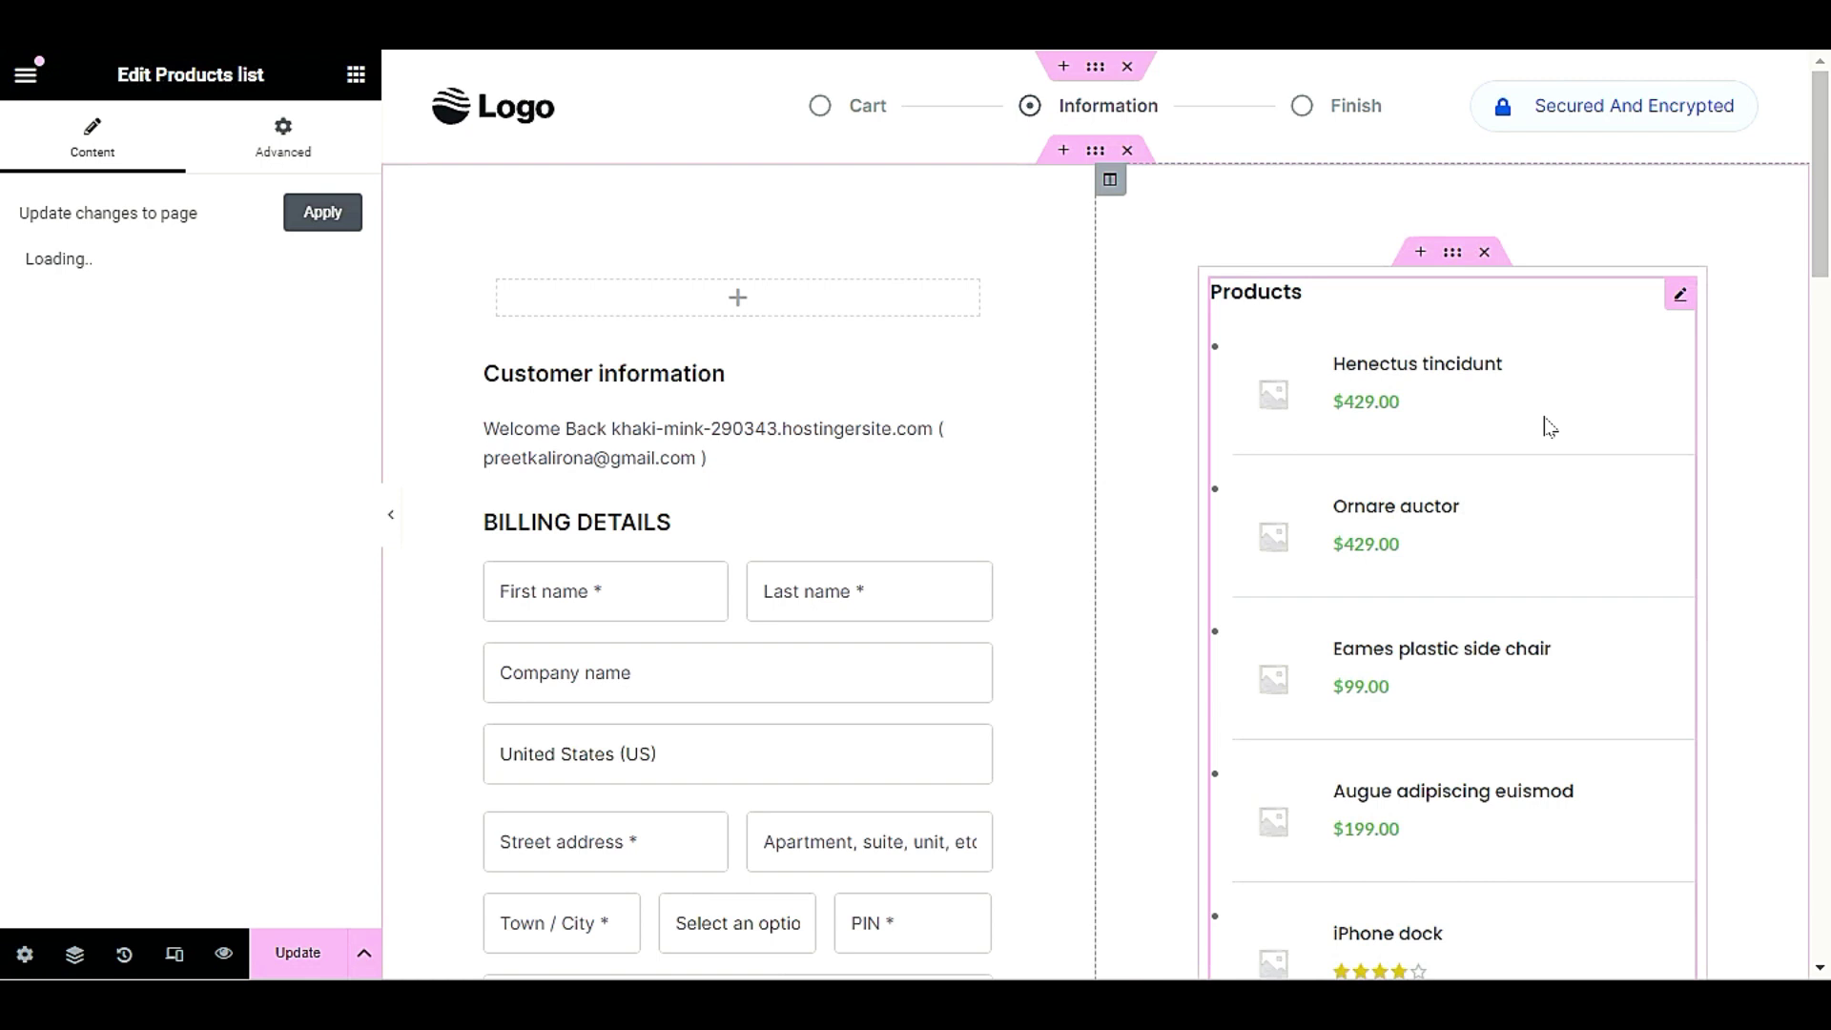
scroll(1545, 427, "down", 4)
scroll(1539, 431, "up", 2)
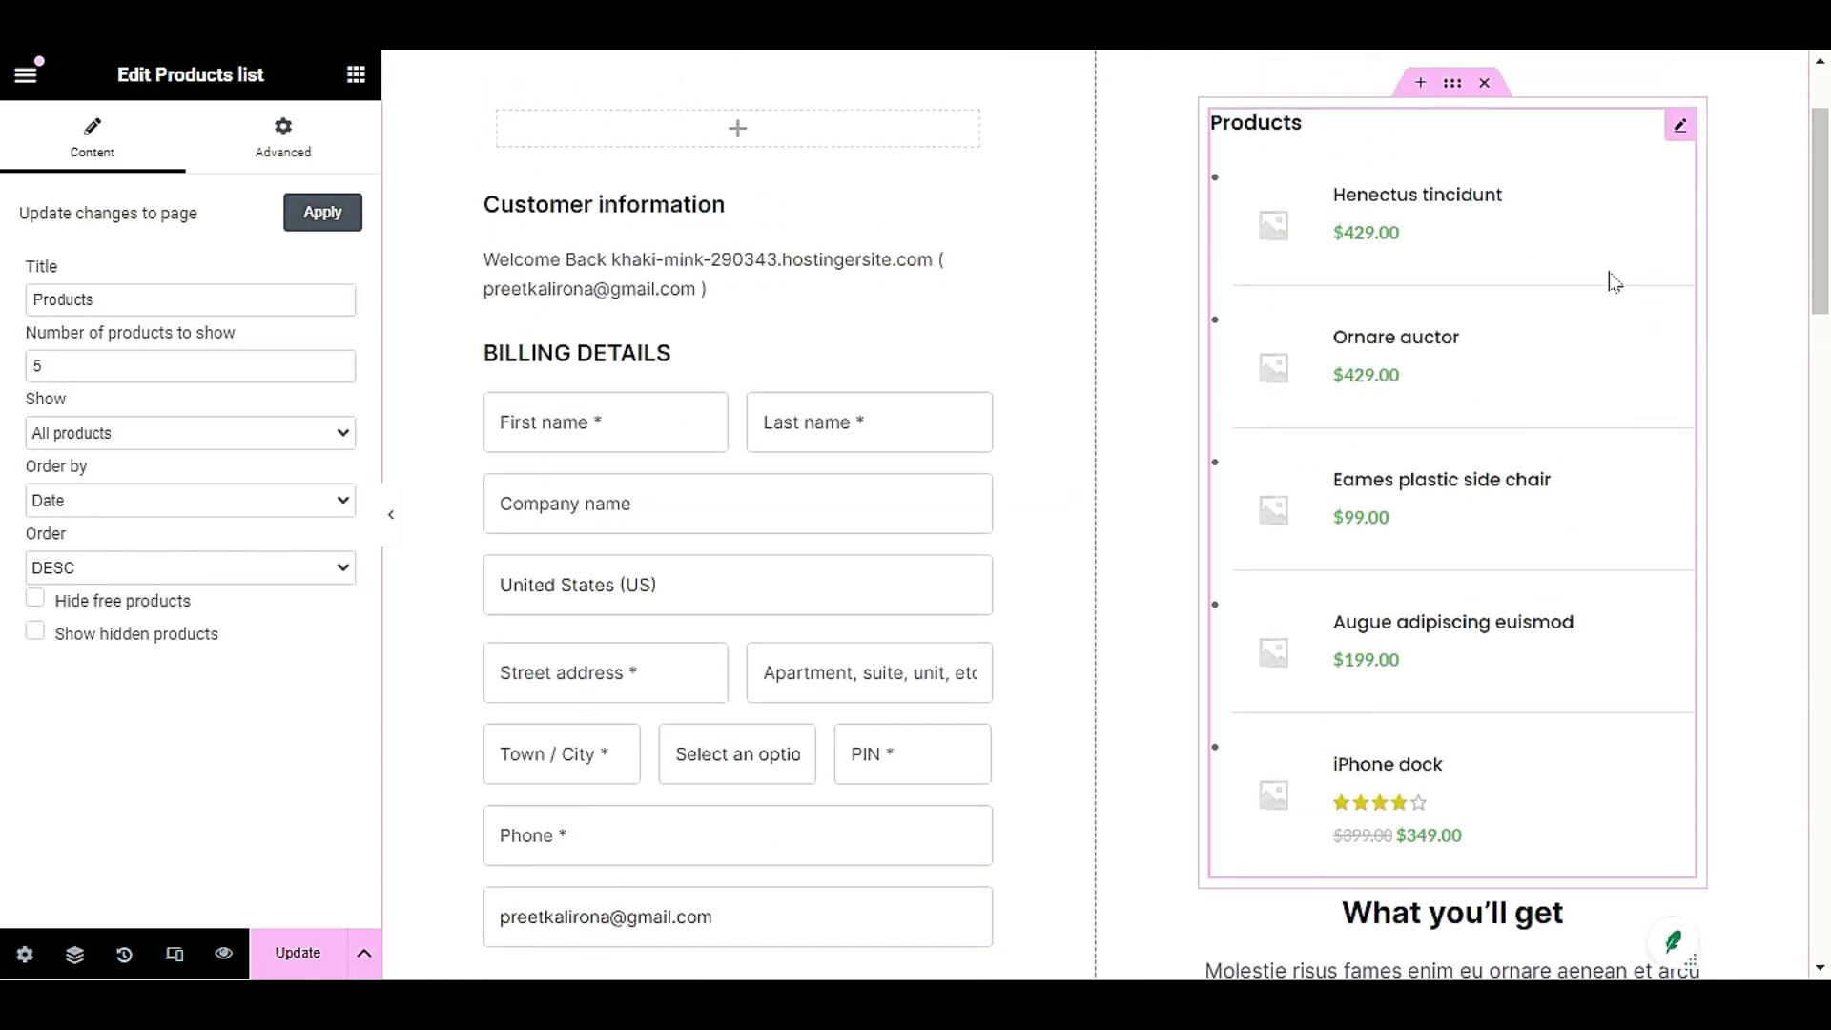
scroll(1490, 393, "up", 2)
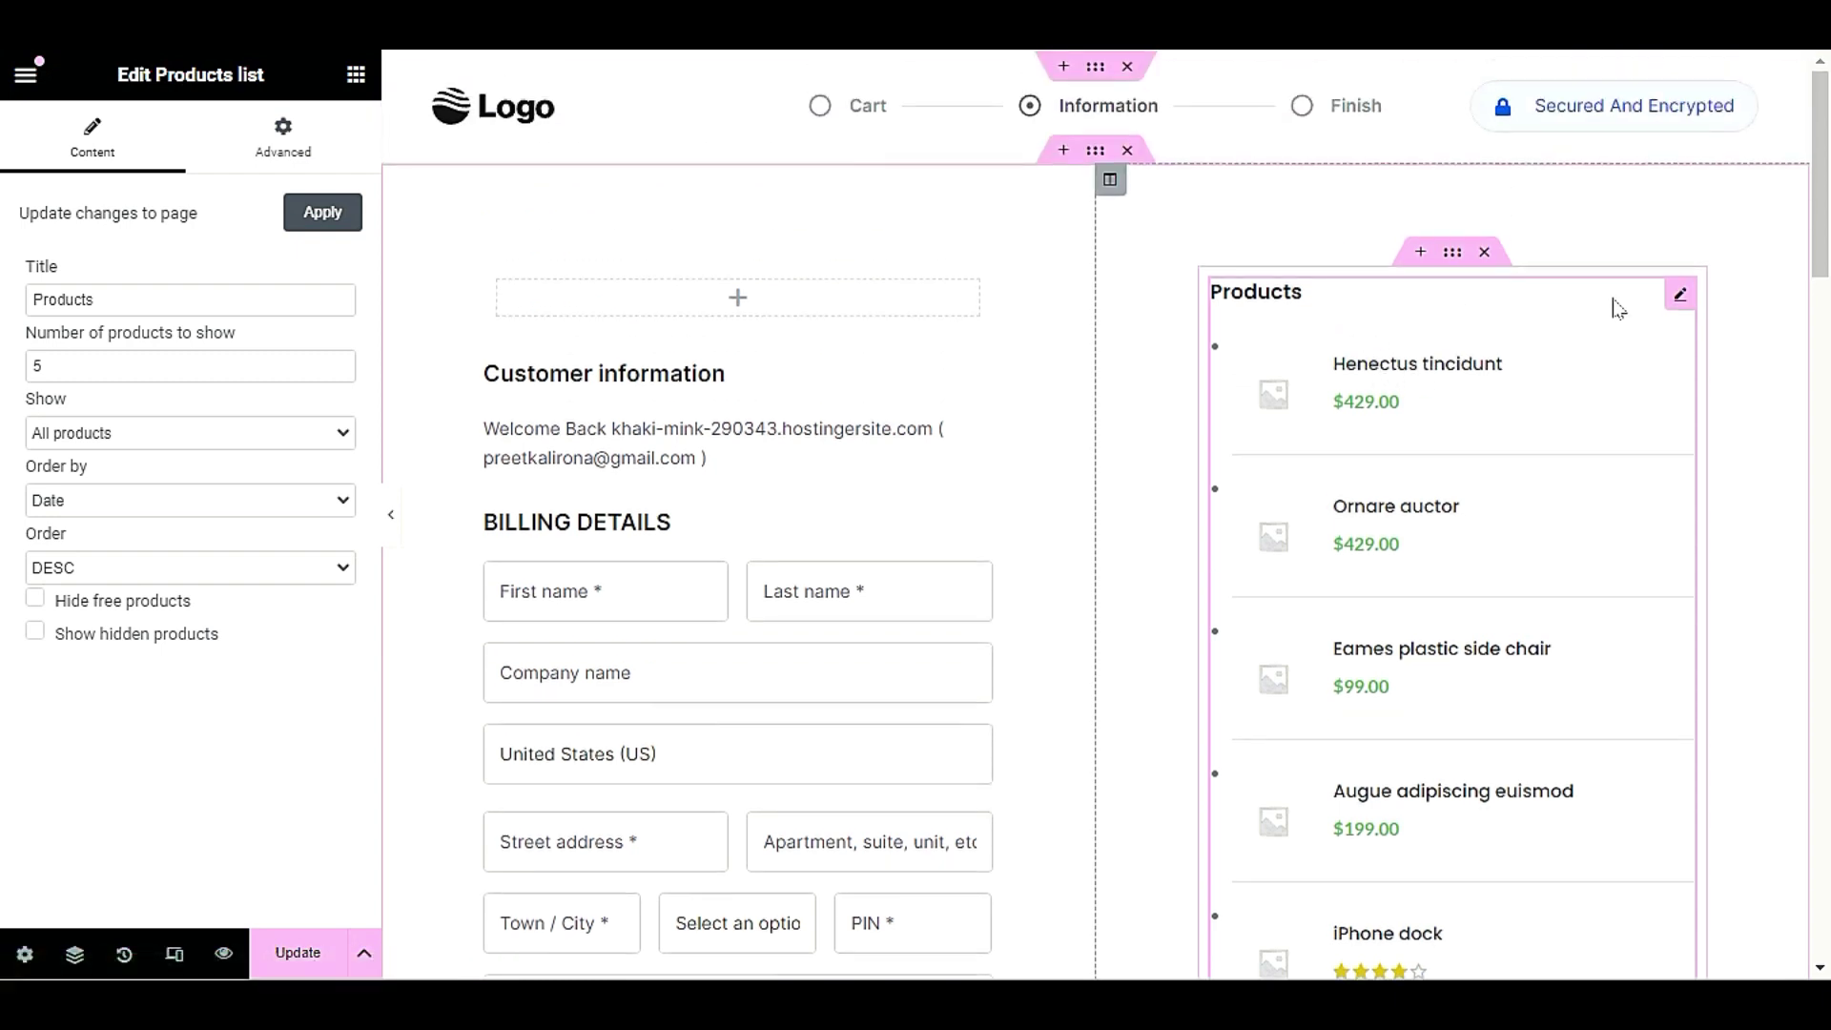
- Delete the original Products list widget between the two testimonials
scroll(1623, 547, "down", 10)
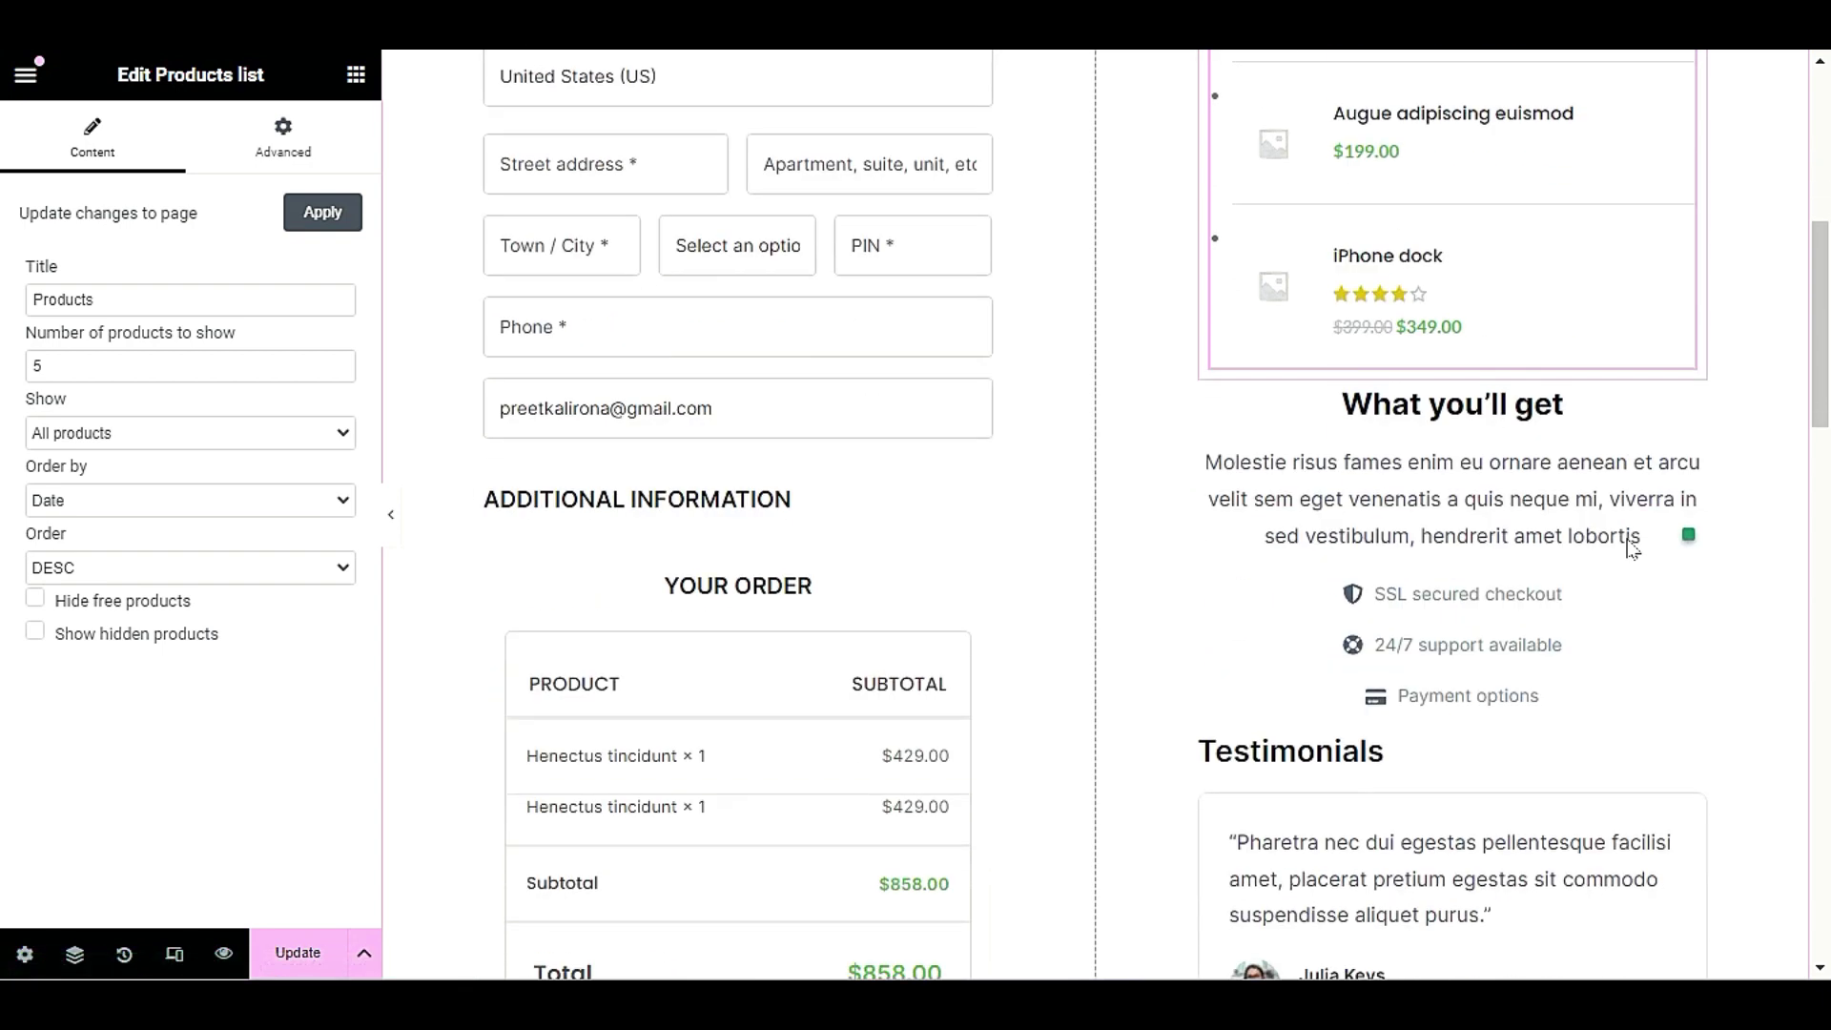
scroll(1097, 514, "down", 1)
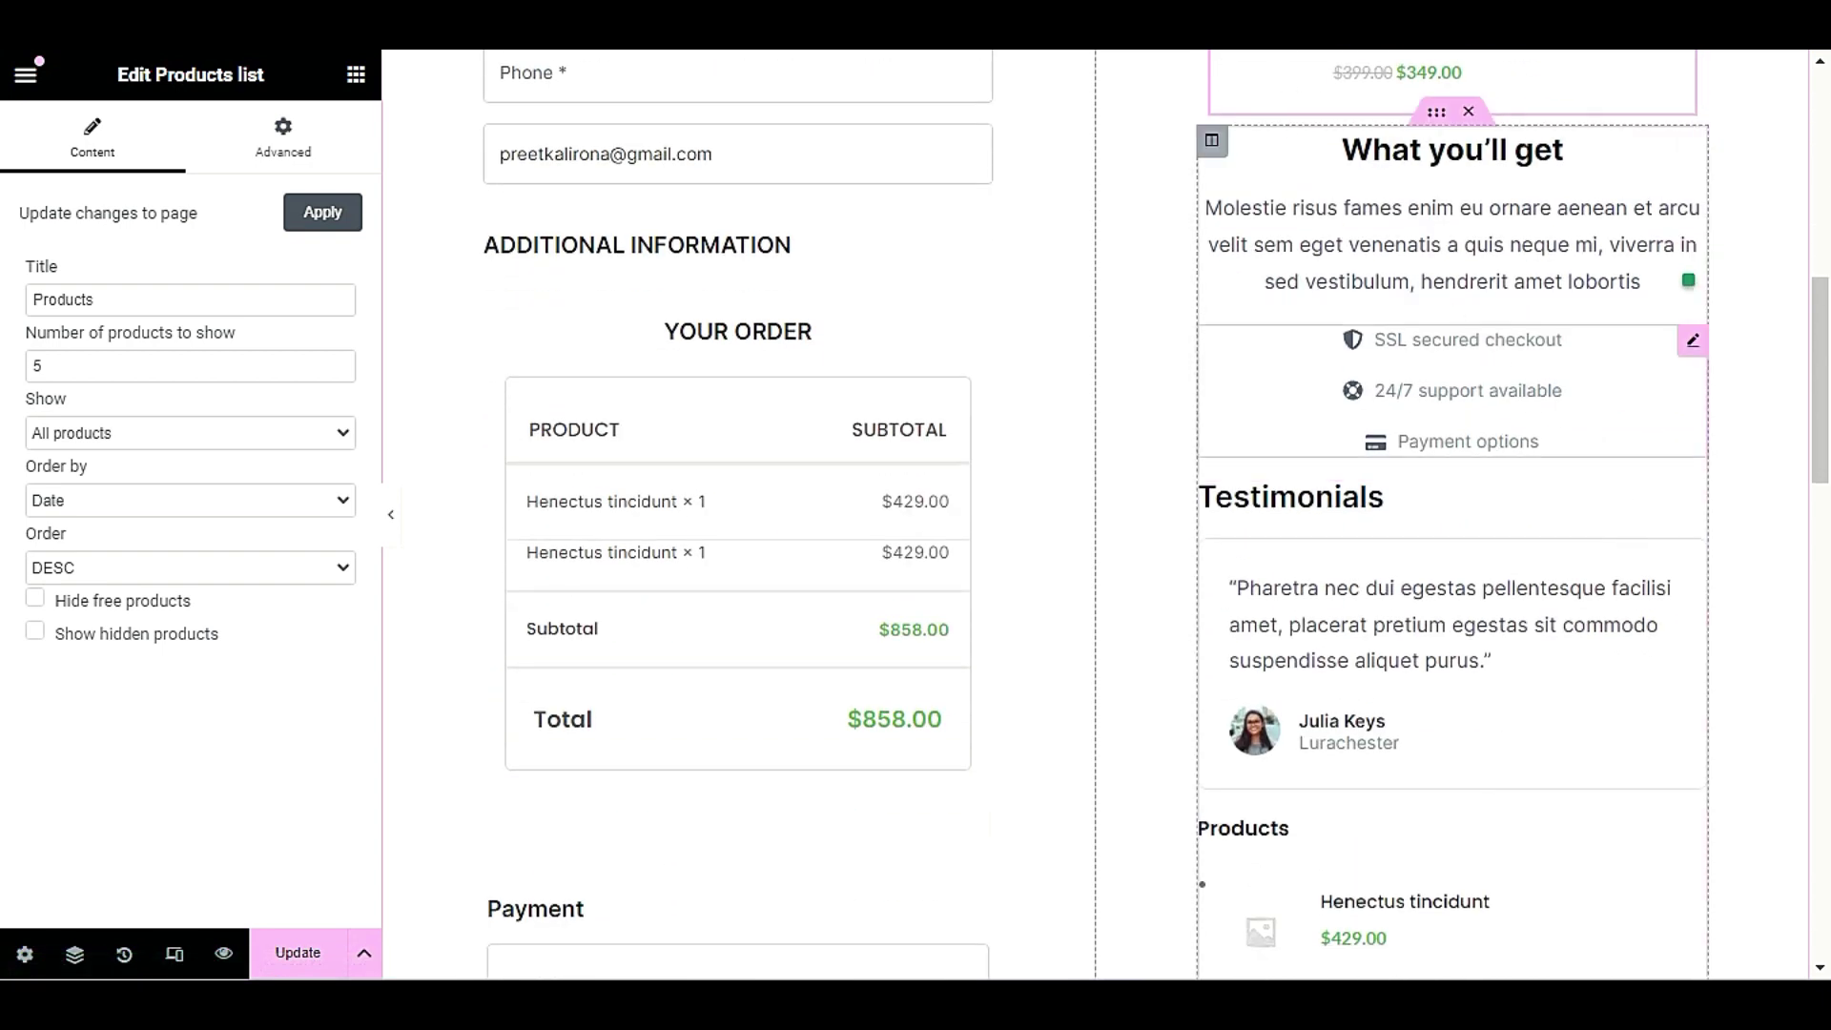
scroll(1537, 372, "down", 4)
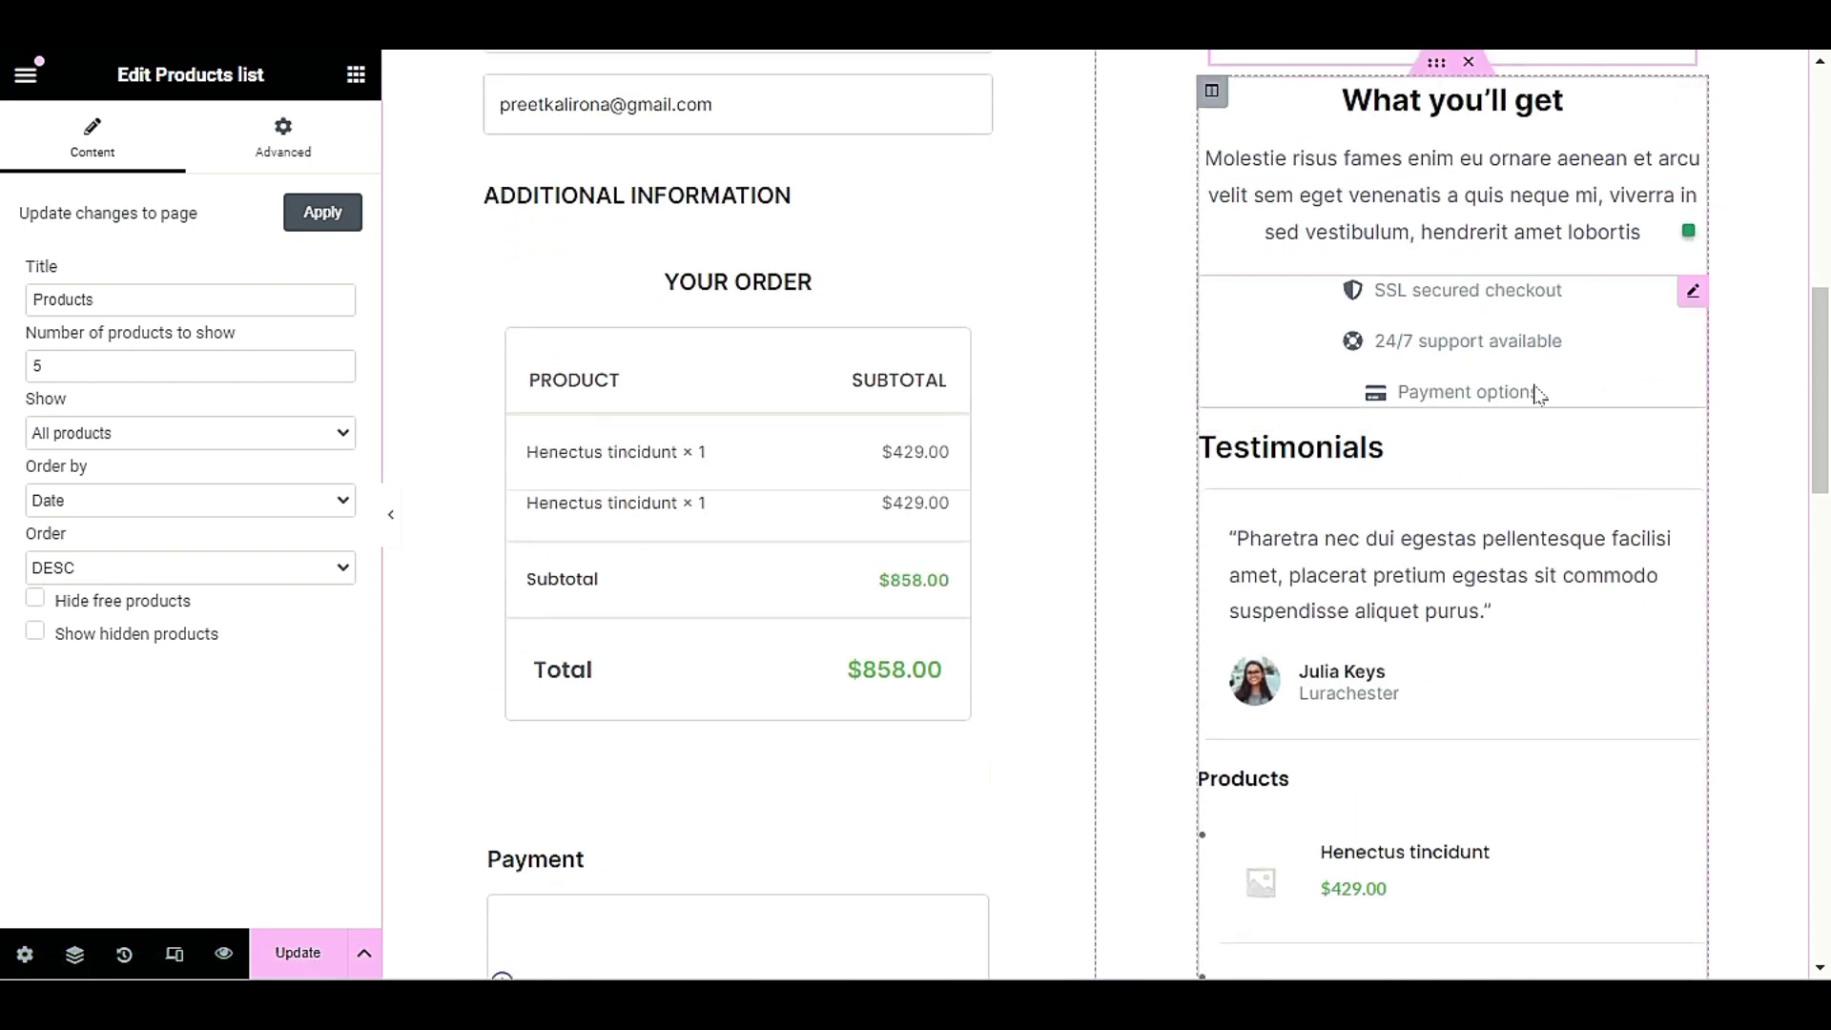
scroll(1505, 380, "down", 2)
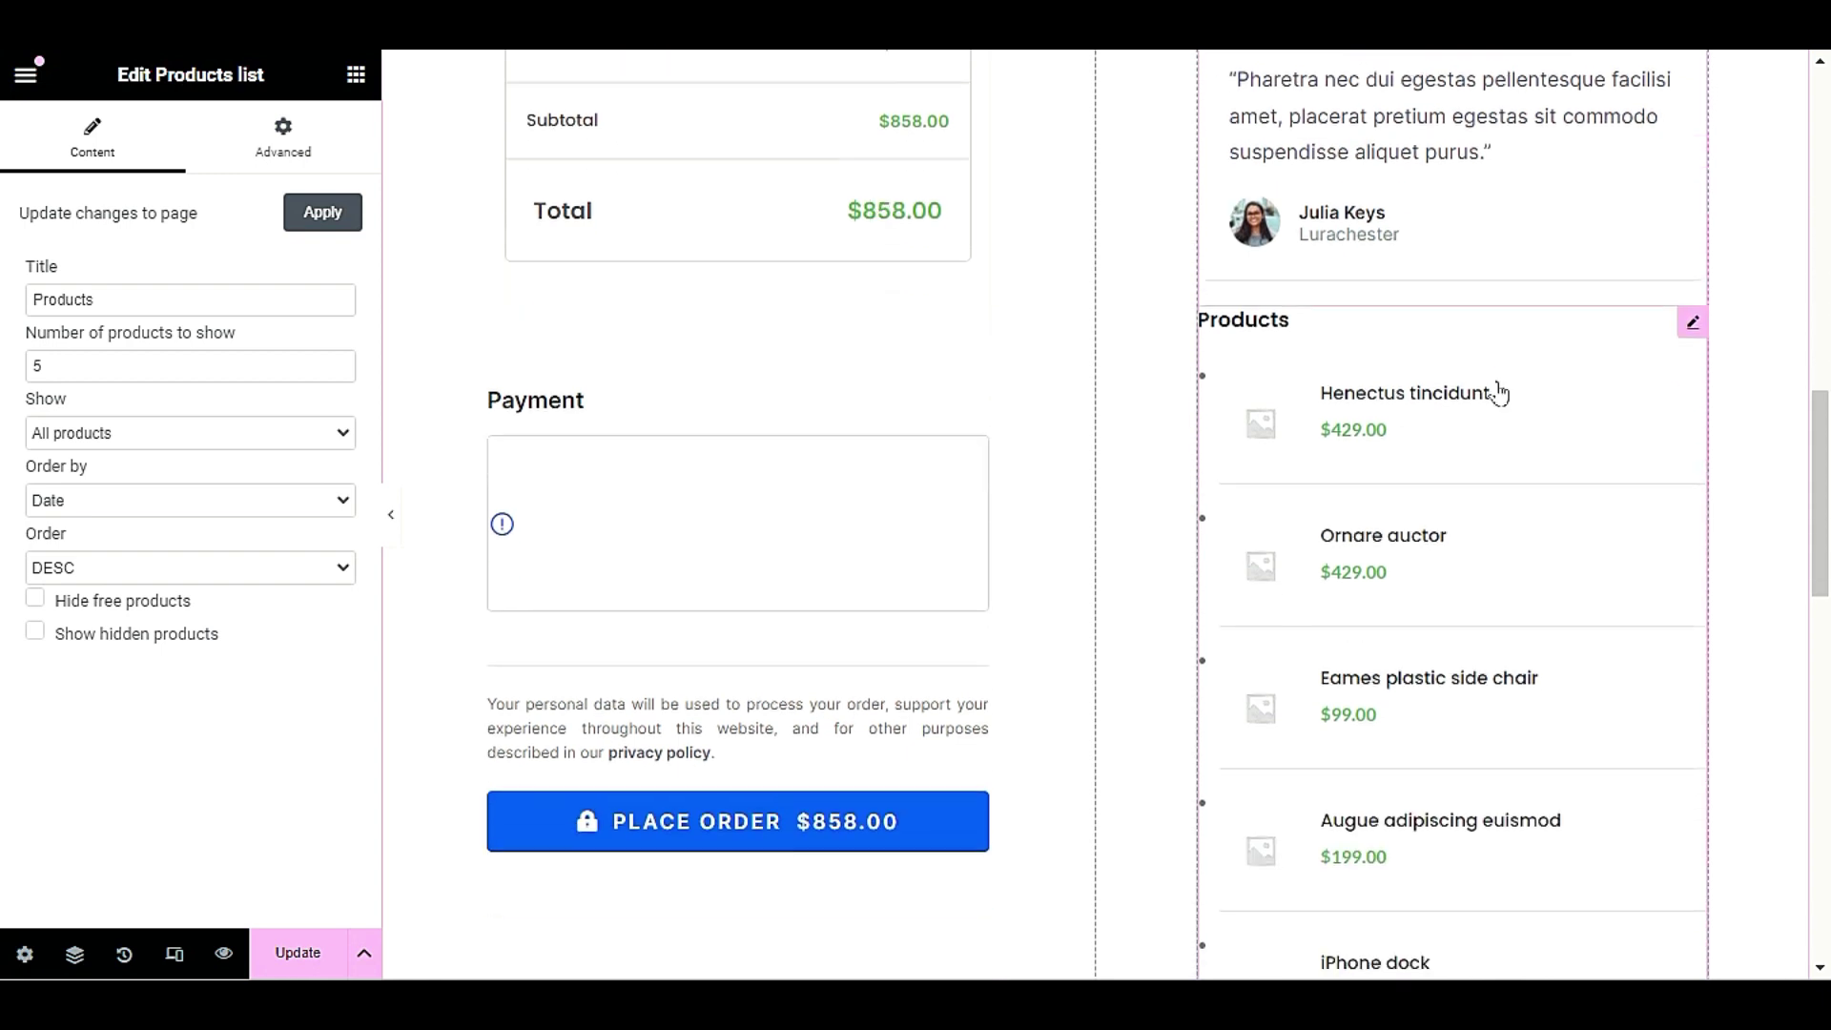
right_click(1694, 336)
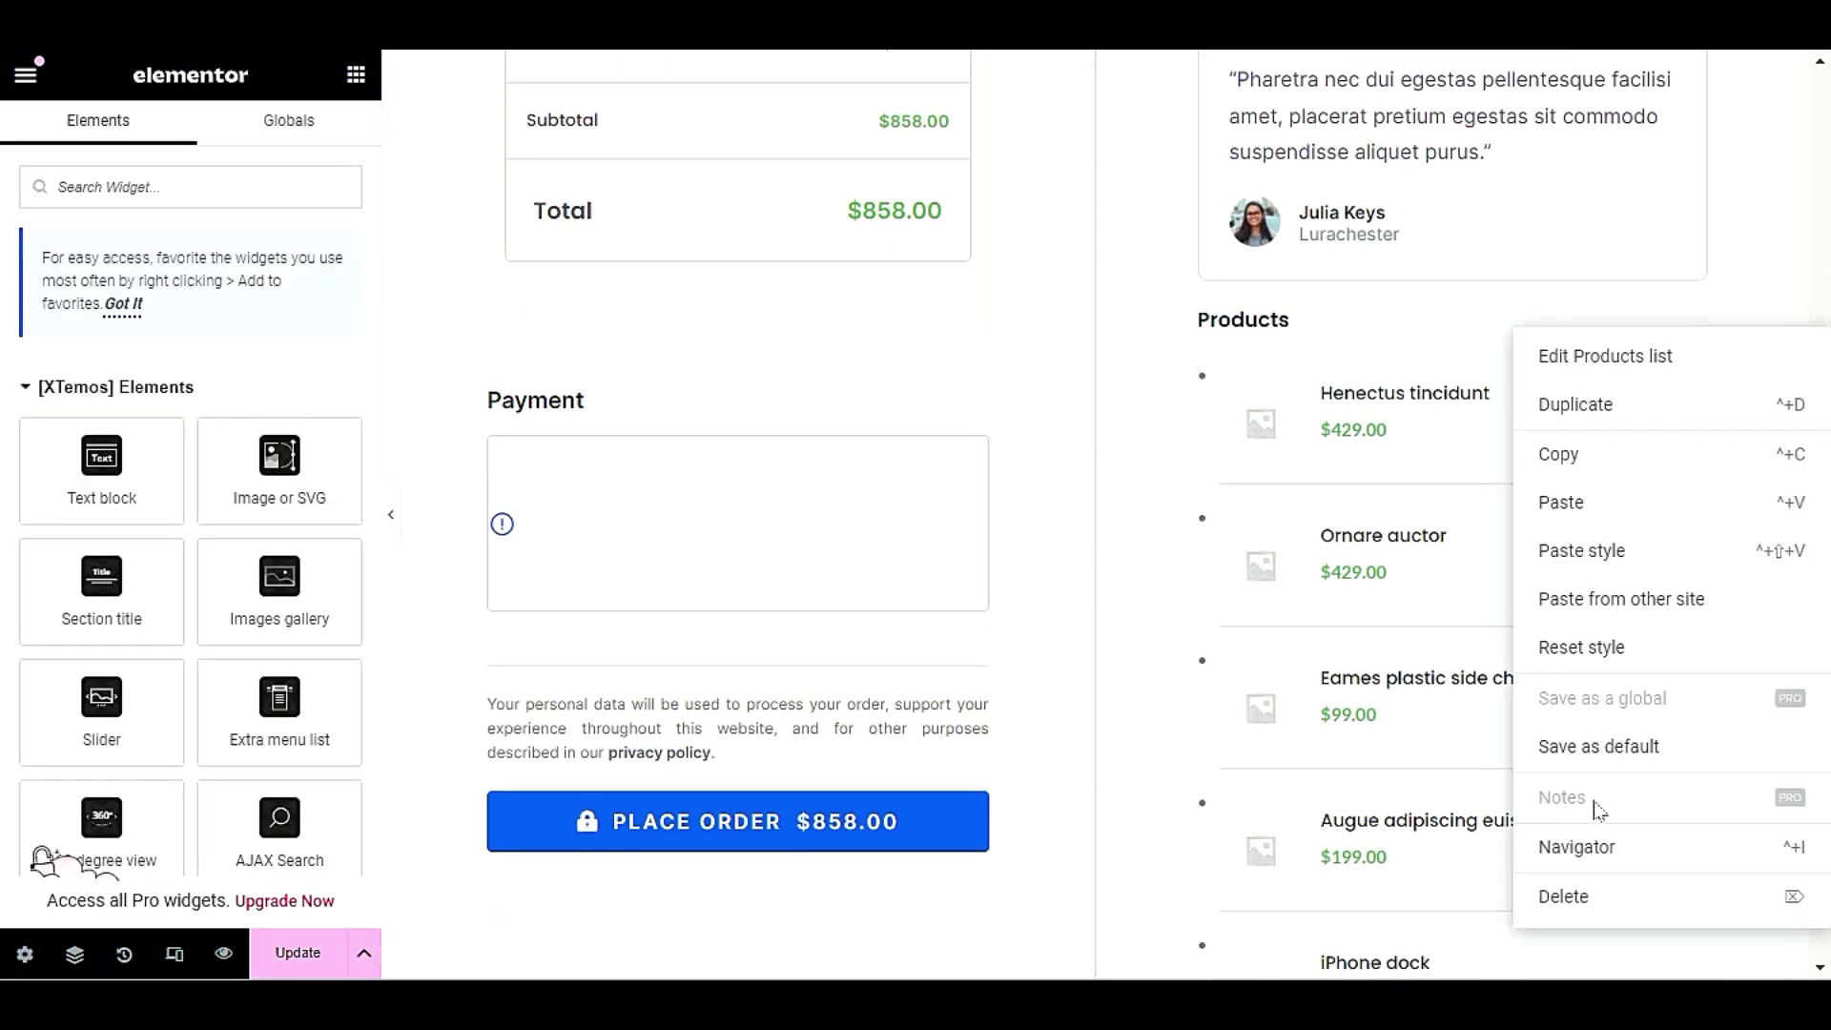
left_click(1598, 891)
scroll(1567, 666, "down", 3)
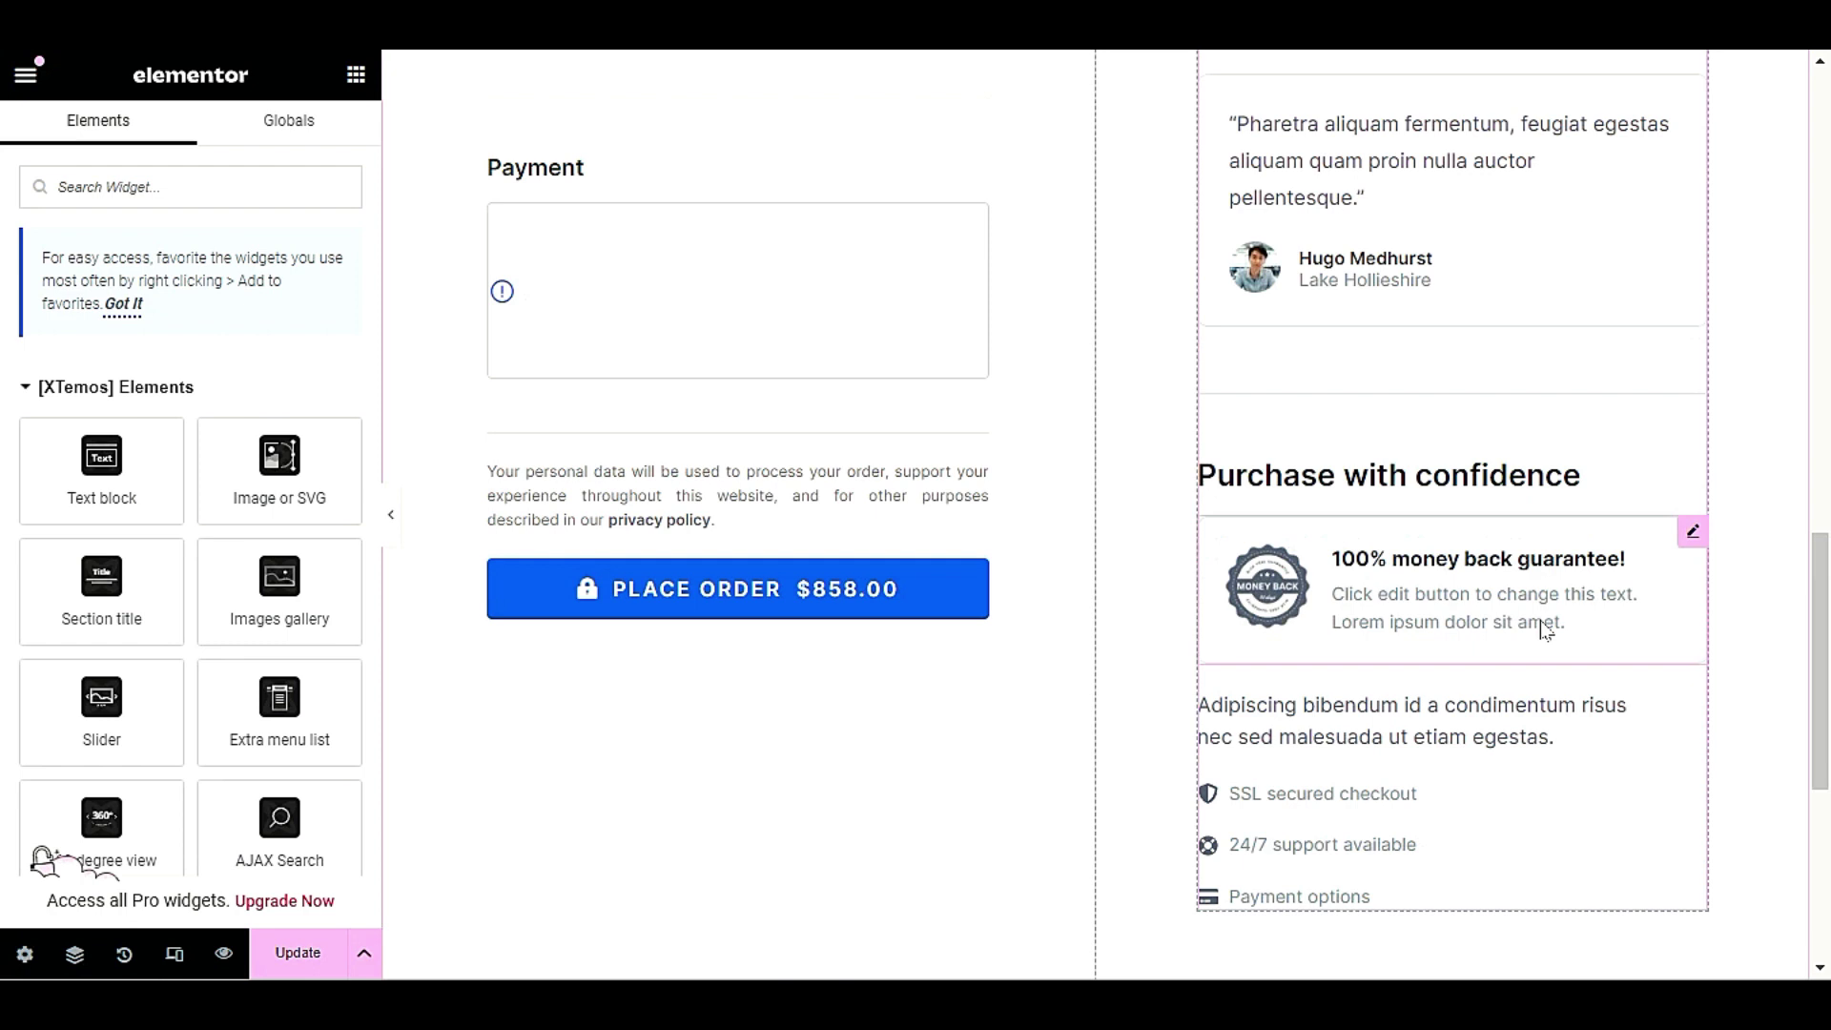
- Try an Image or SVG widget with cat-menu-cooking.png in the empty area above Customer information, and remove it
scroll(1538, 622, "up", 8)
scroll(1545, 629, "up", 8)
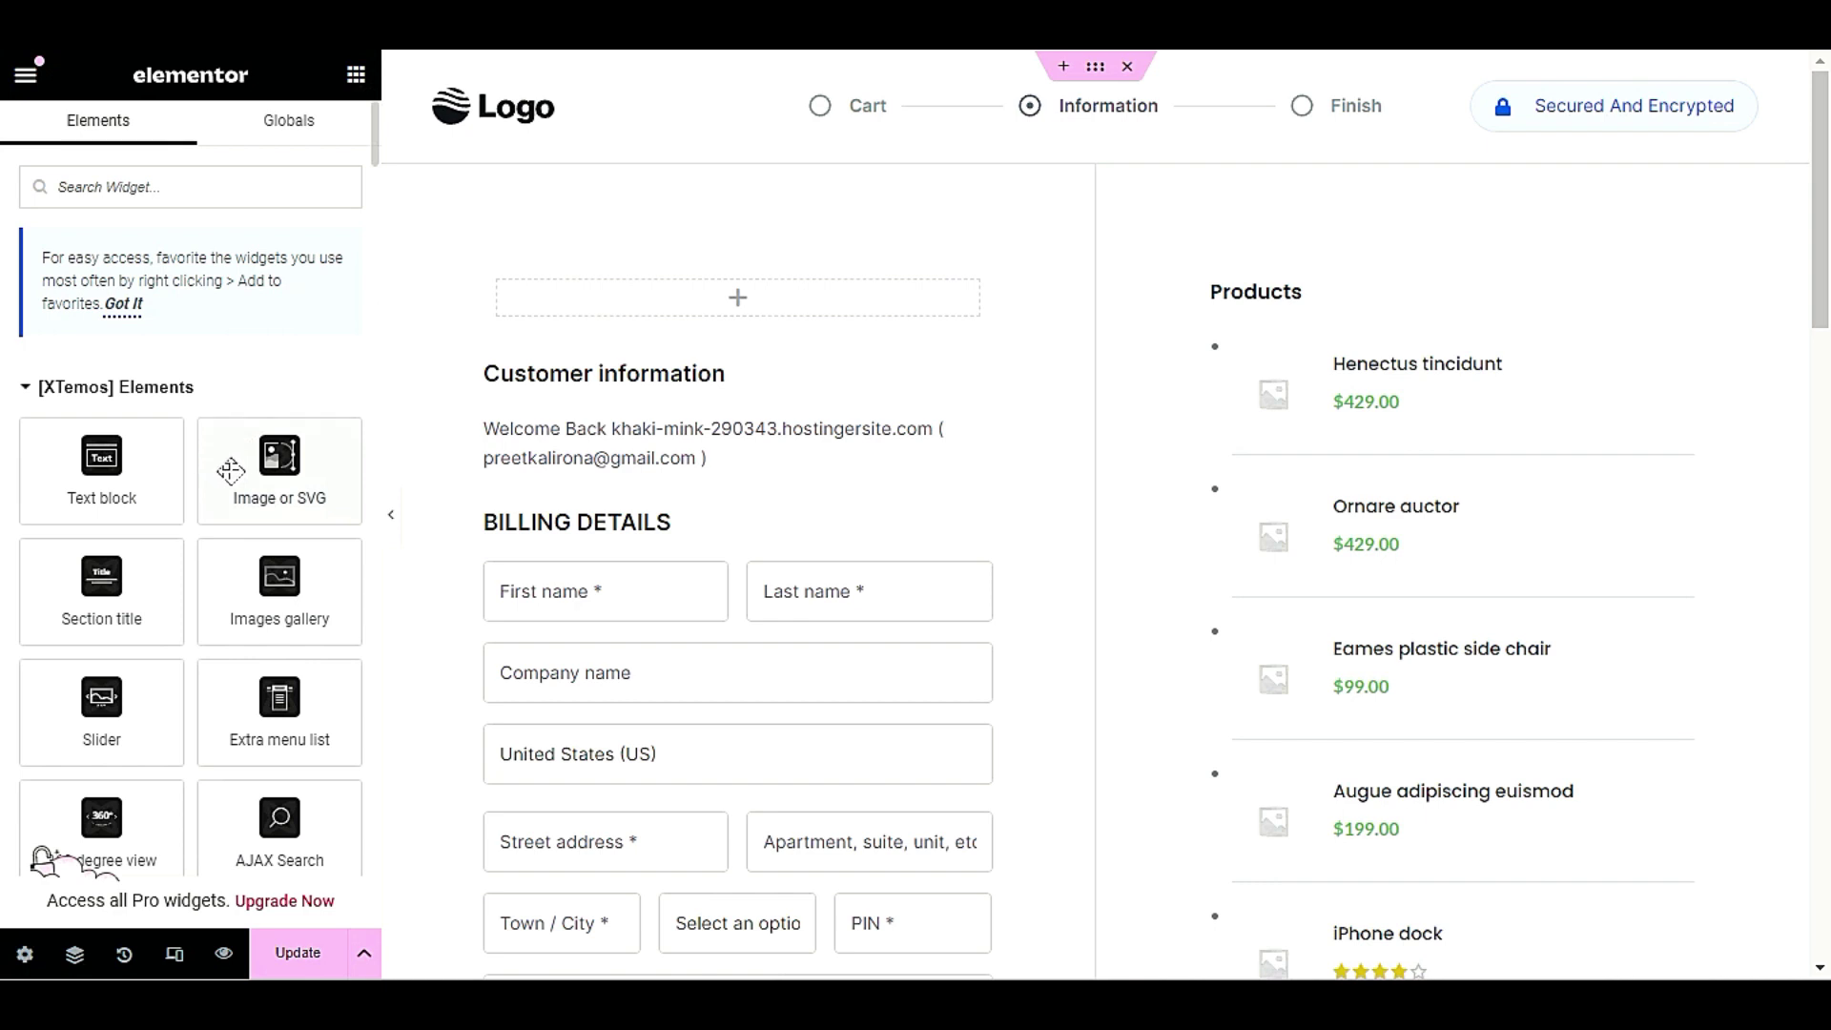
left_click_drag(250, 471, 817, 302)
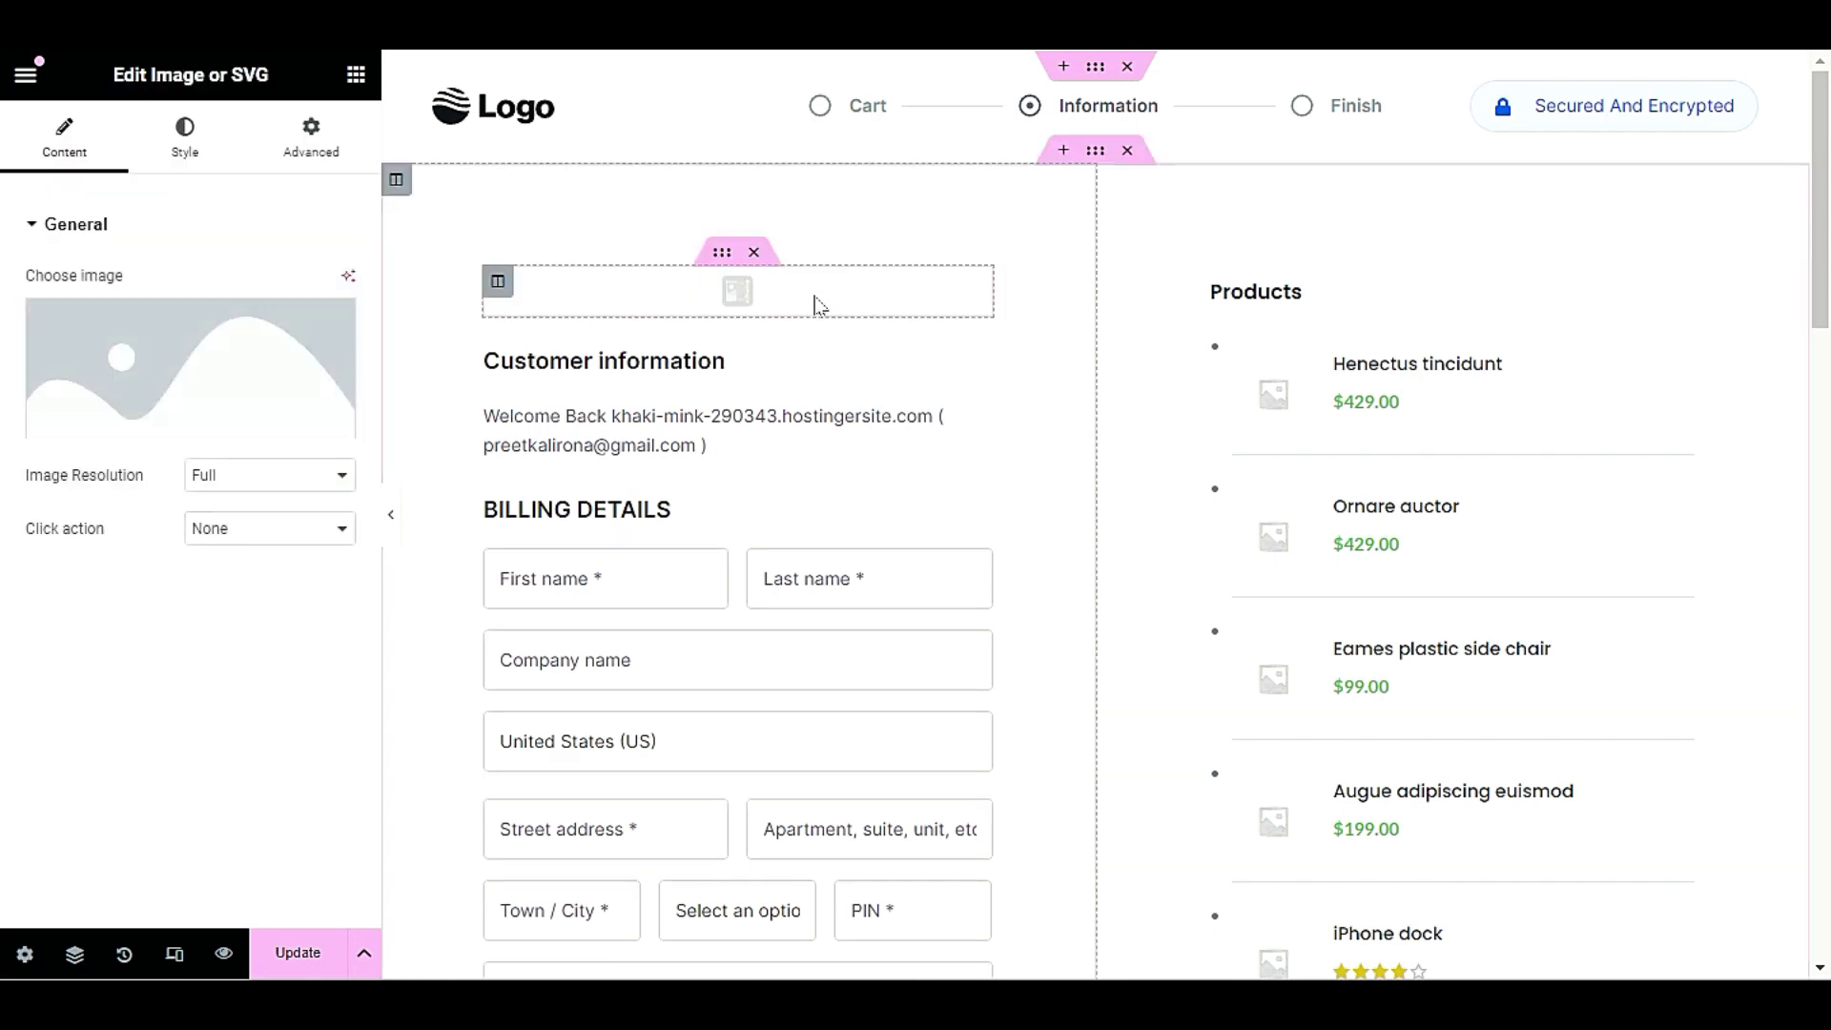
left_click(183, 424)
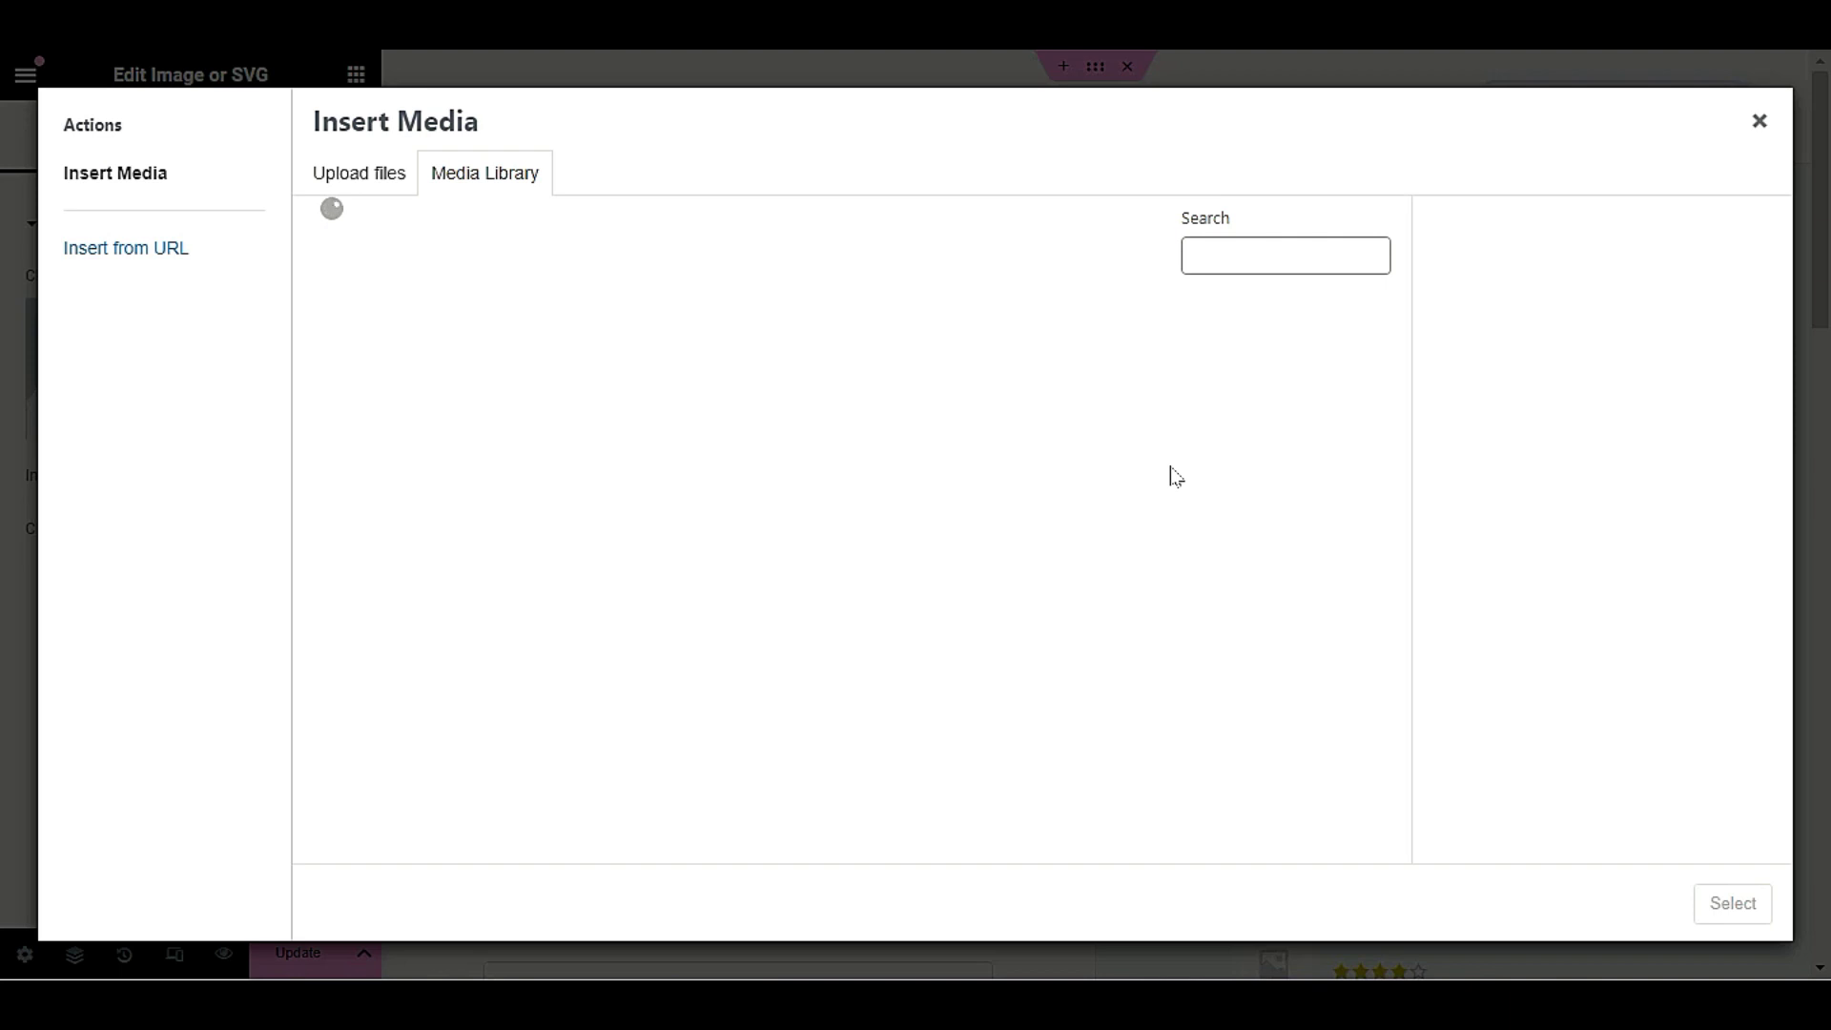
scroll(1057, 568, "down", 8)
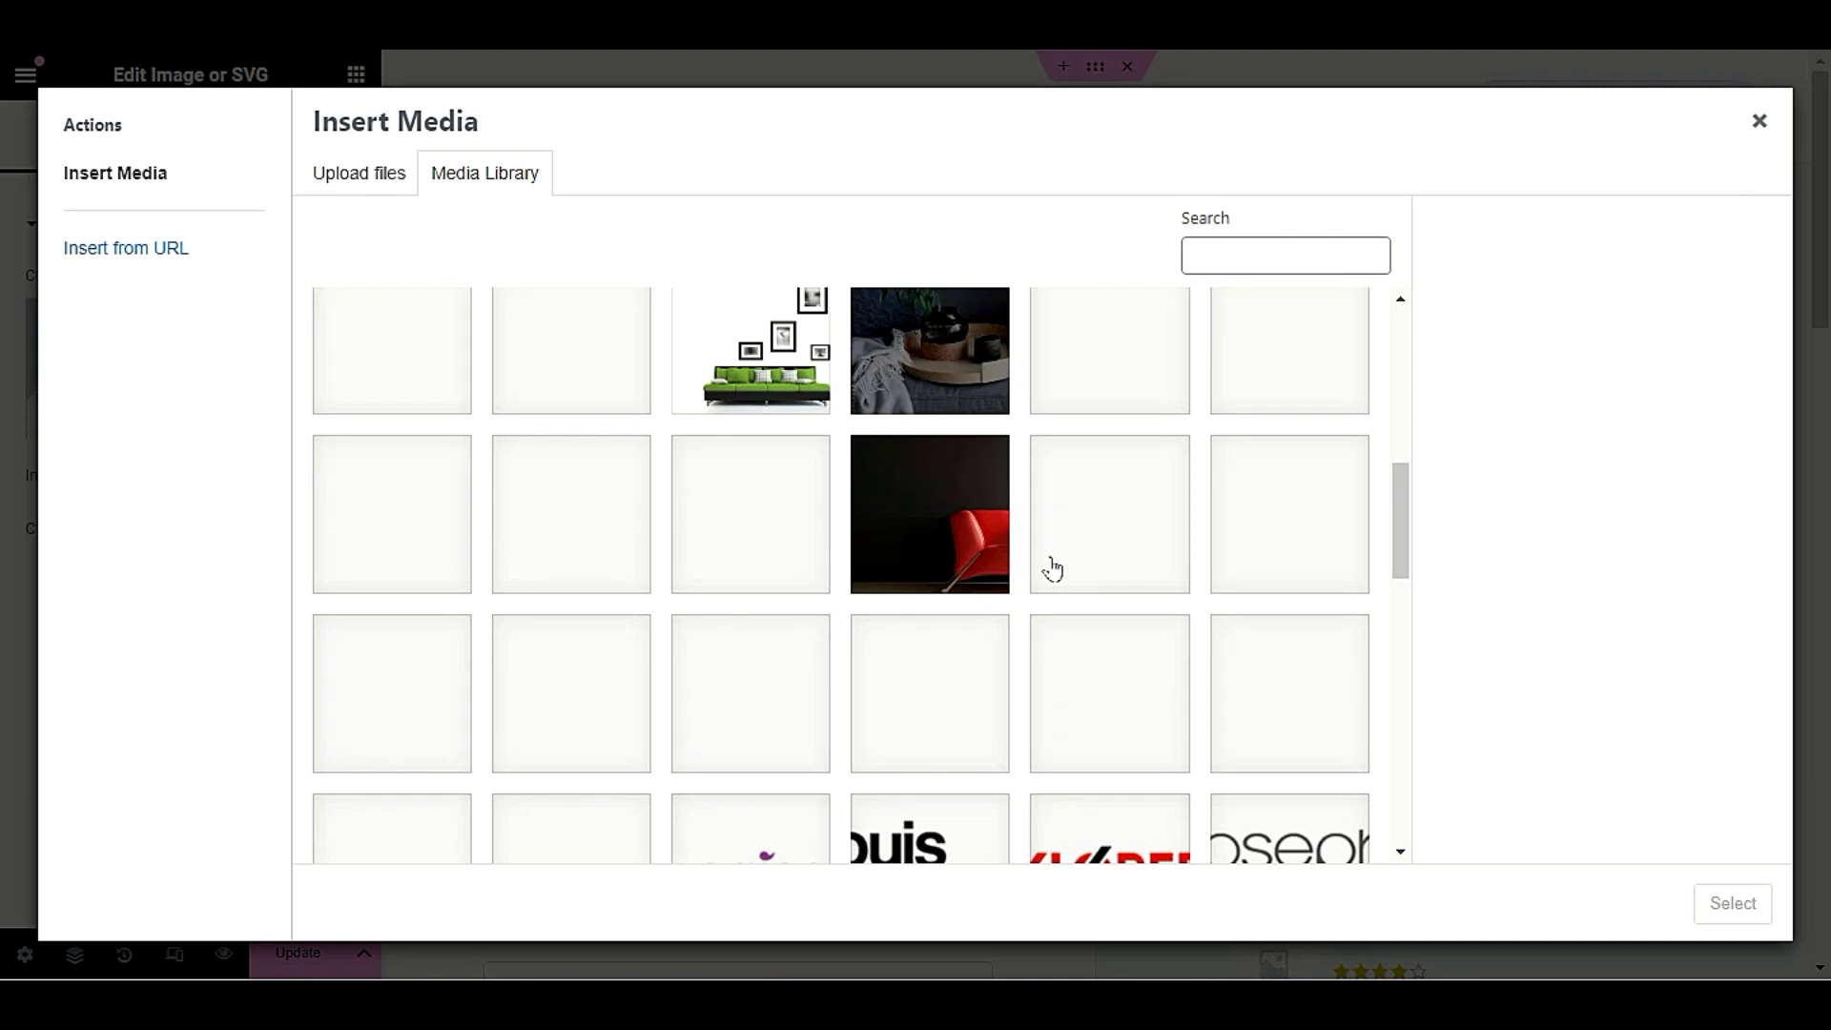
scroll(1053, 570, "down", 3)
left_click(927, 350)
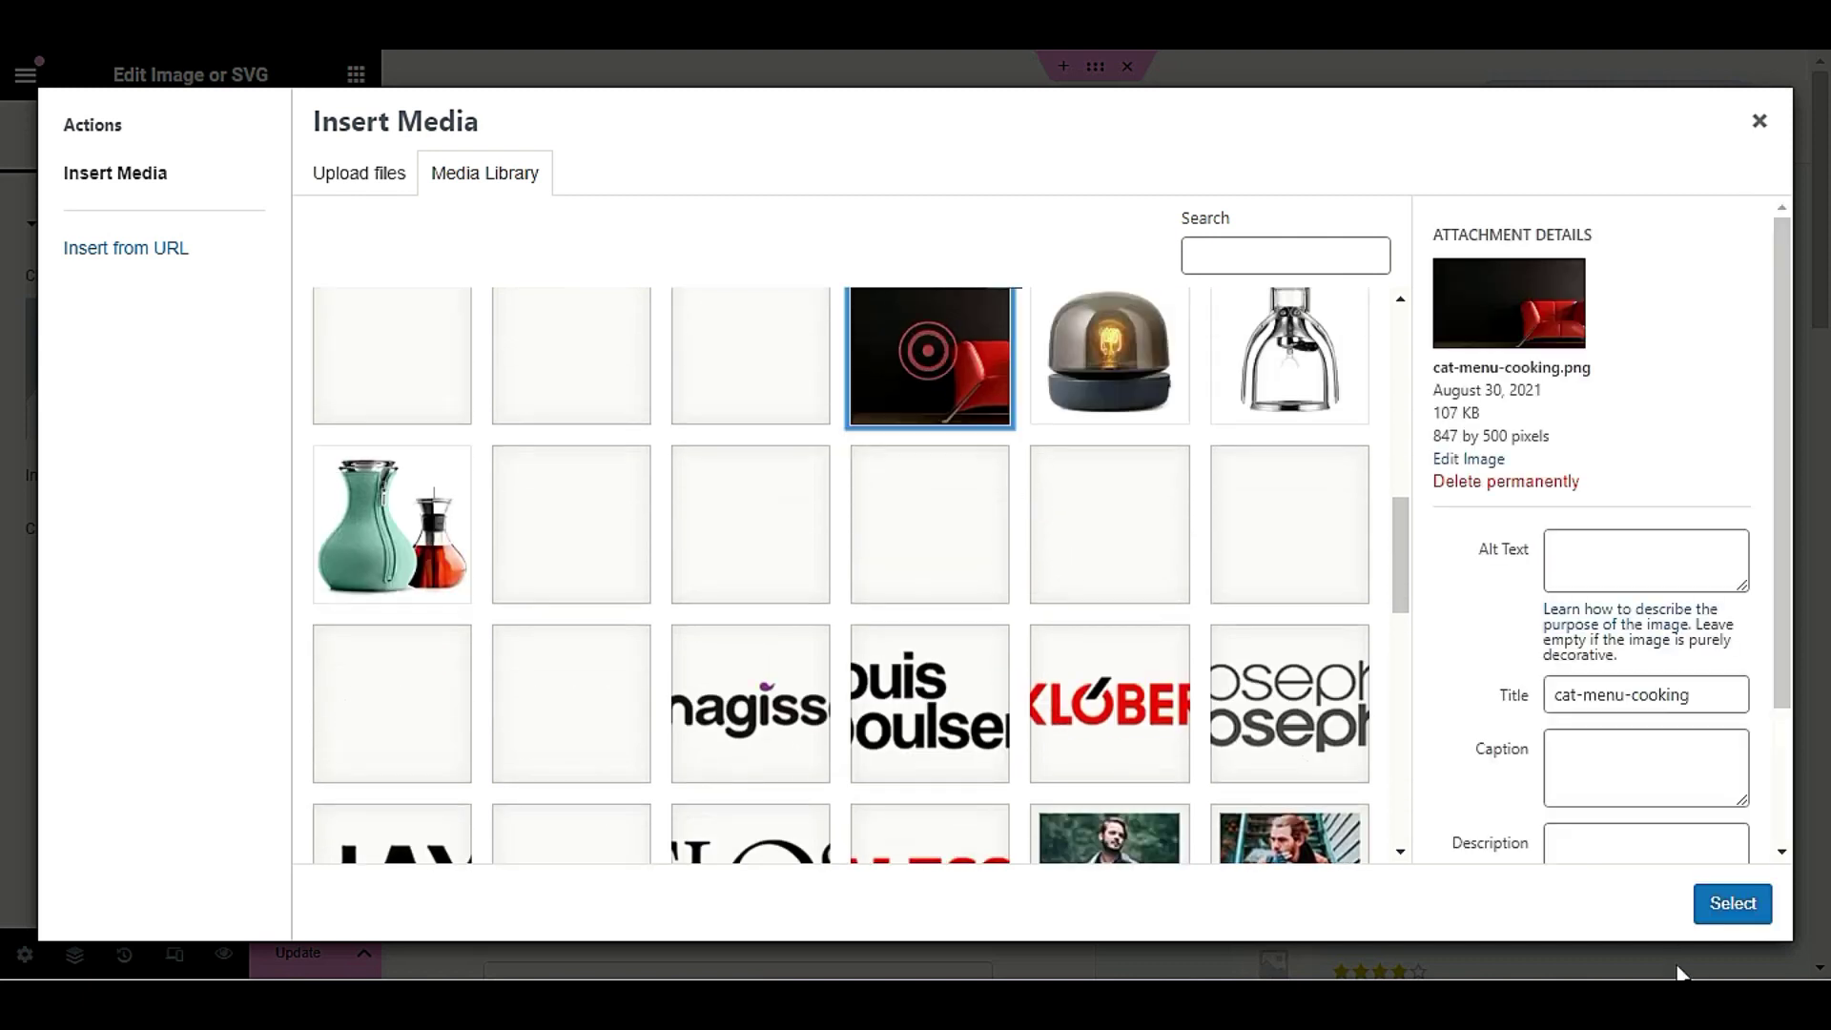
left_click(1733, 903)
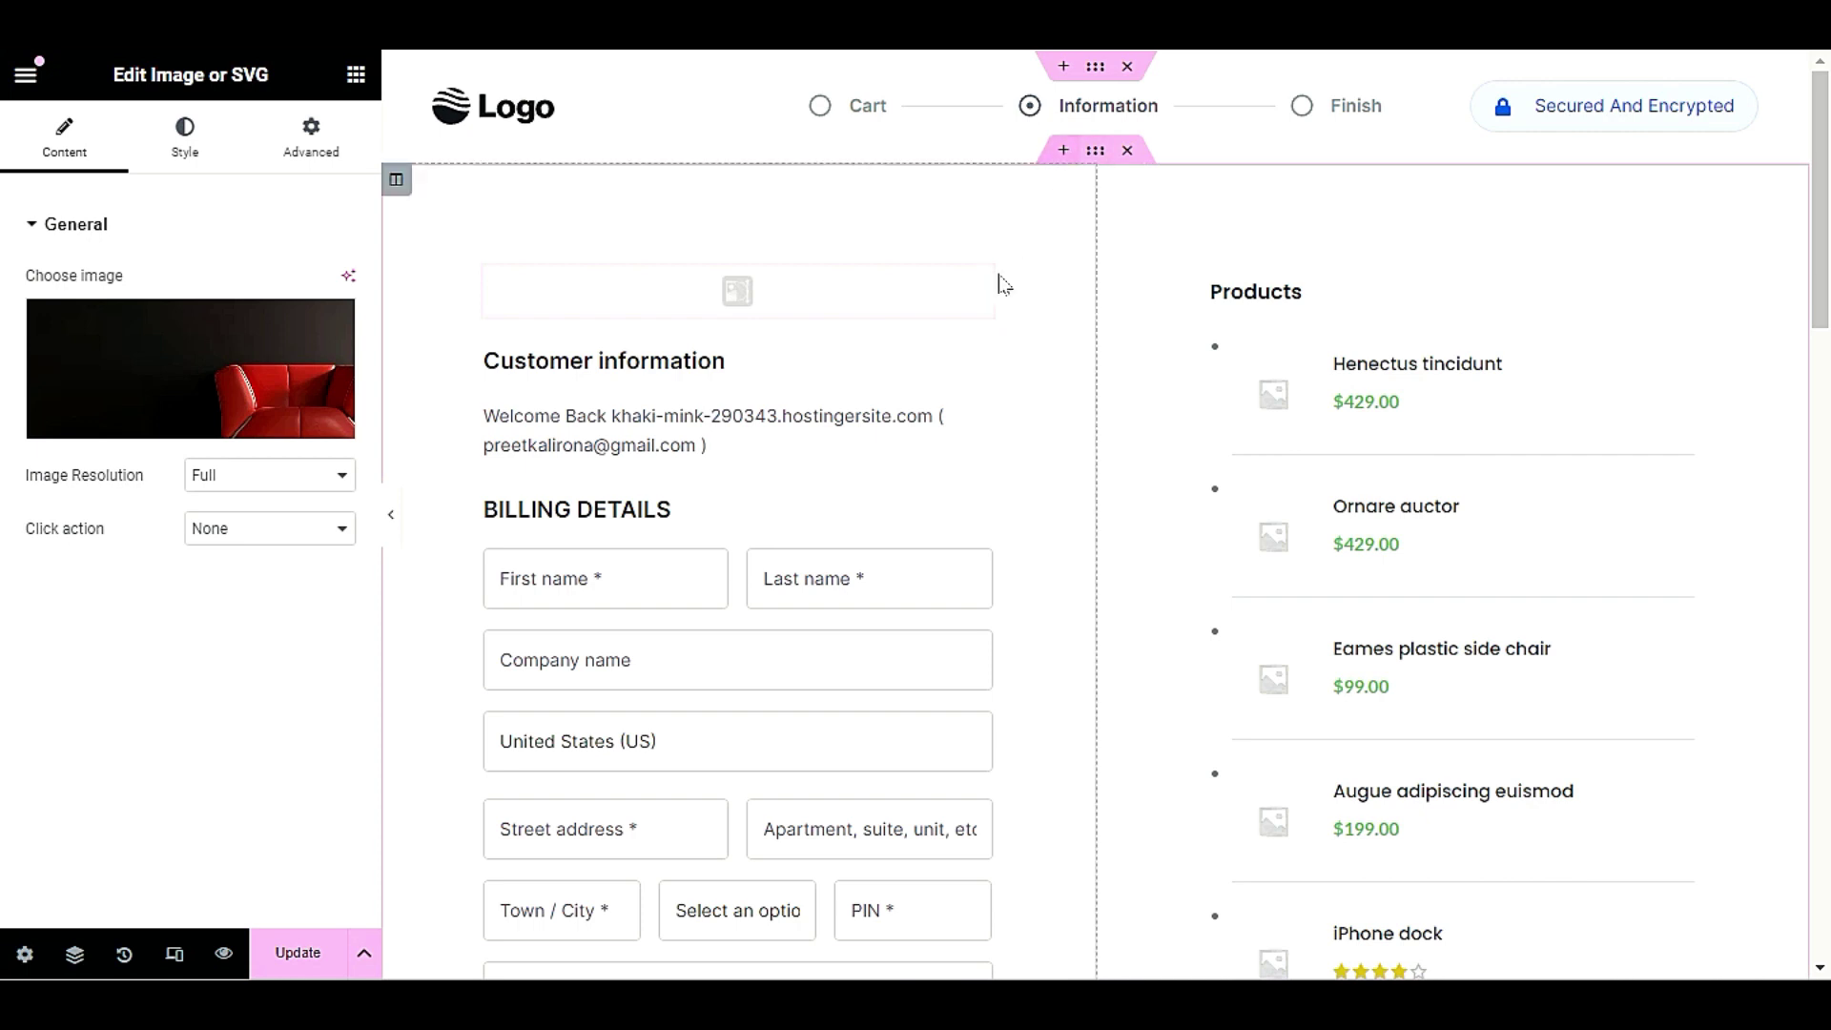
right_click(934, 298)
left_click(965, 854)
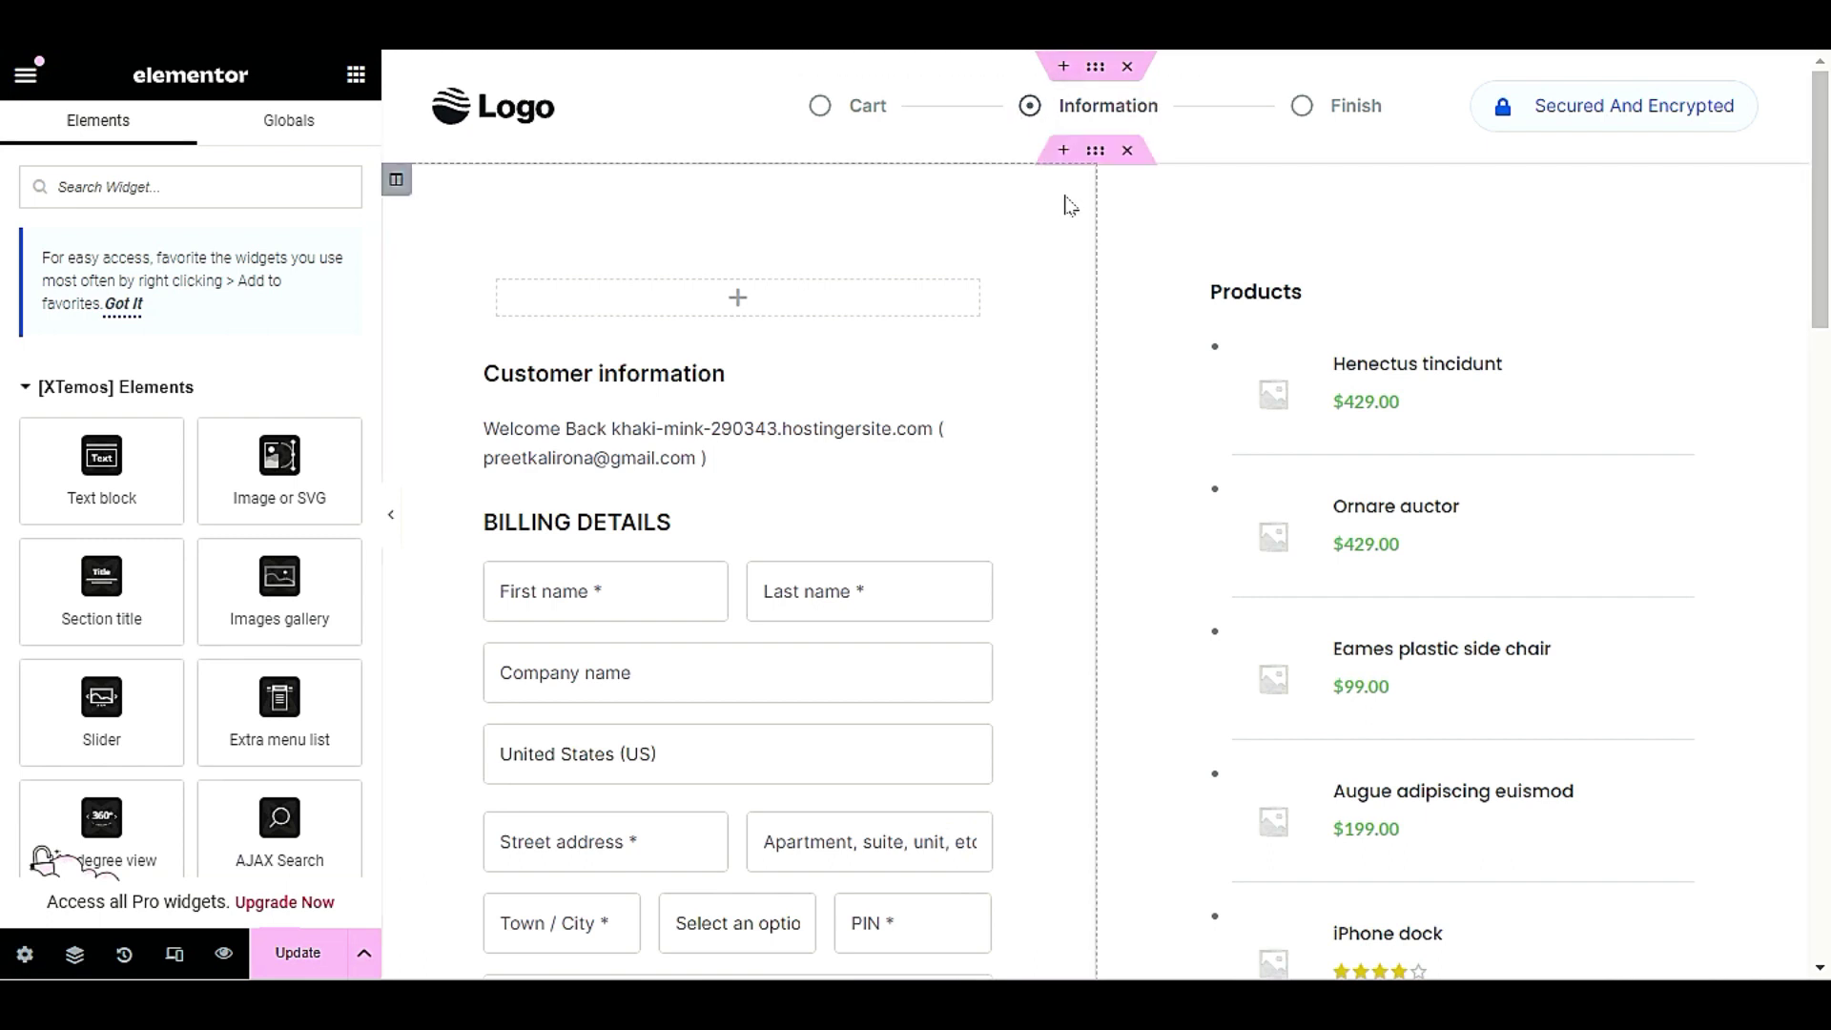
- Add a new full-width section between the header and the checkout columns and place a Basic Image widget in it
left_click(1063, 151)
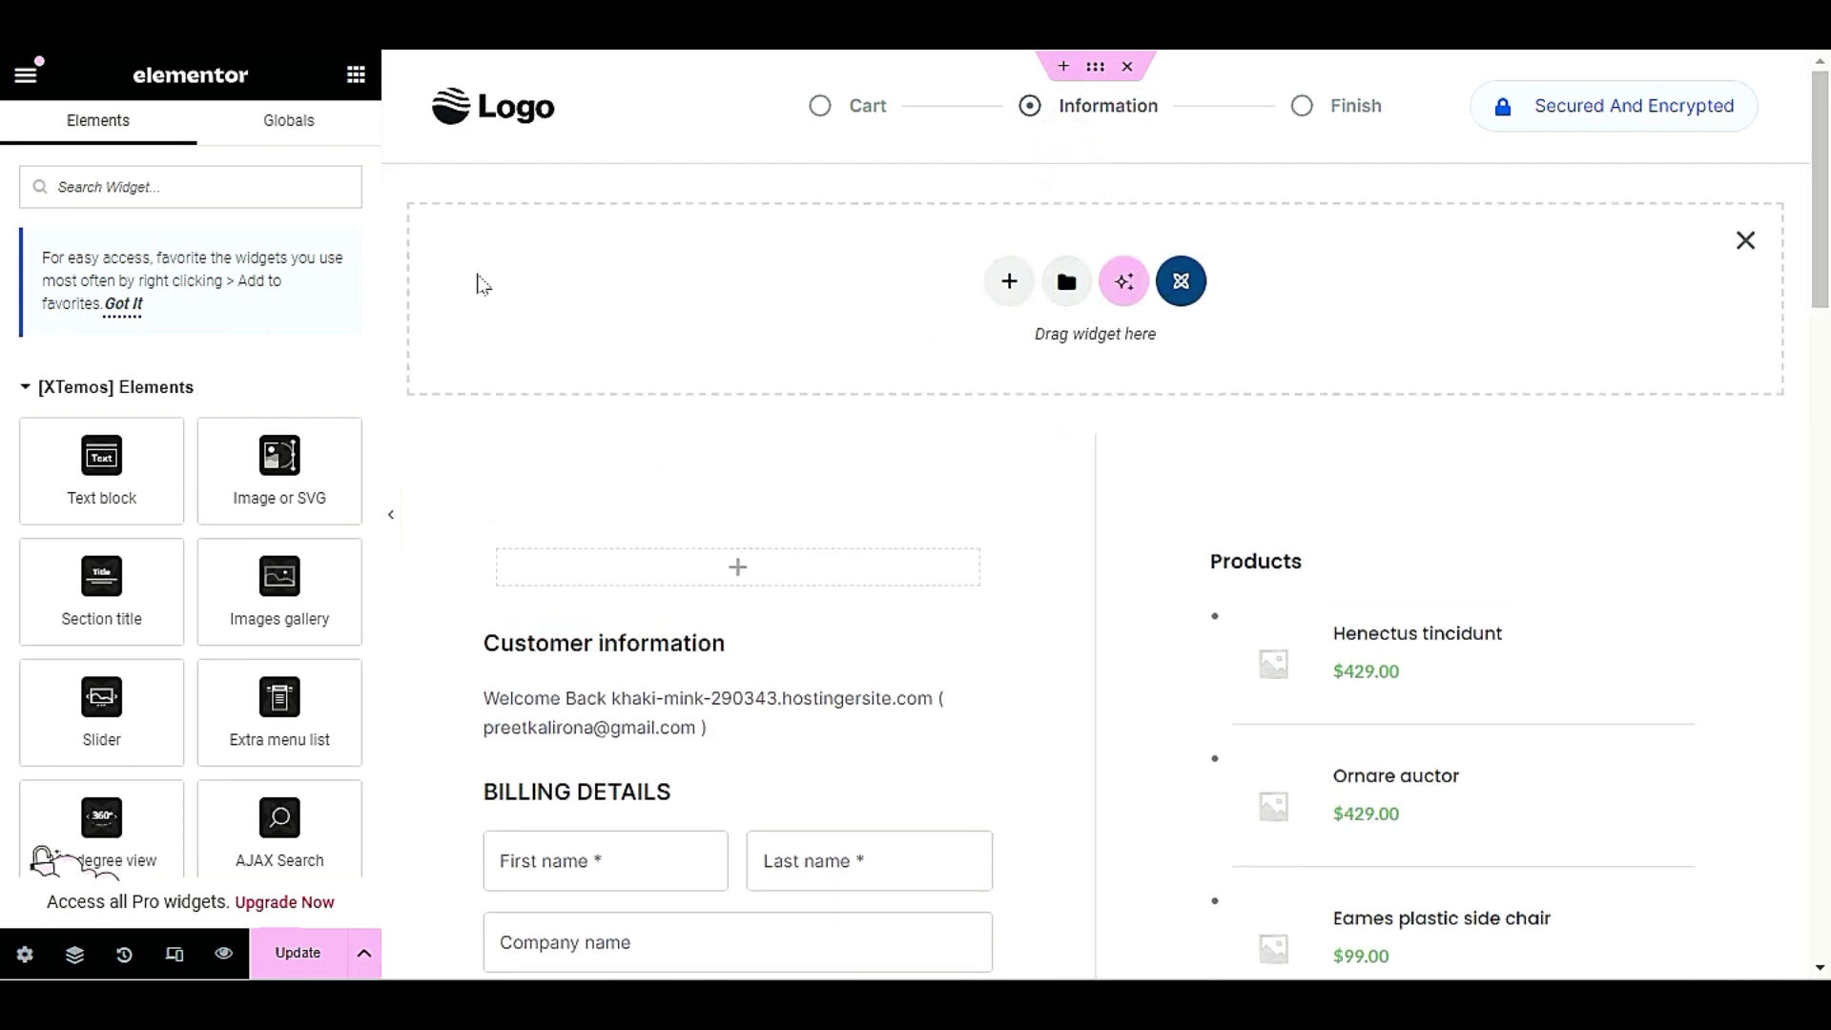
scroll(203, 470, "down", 20)
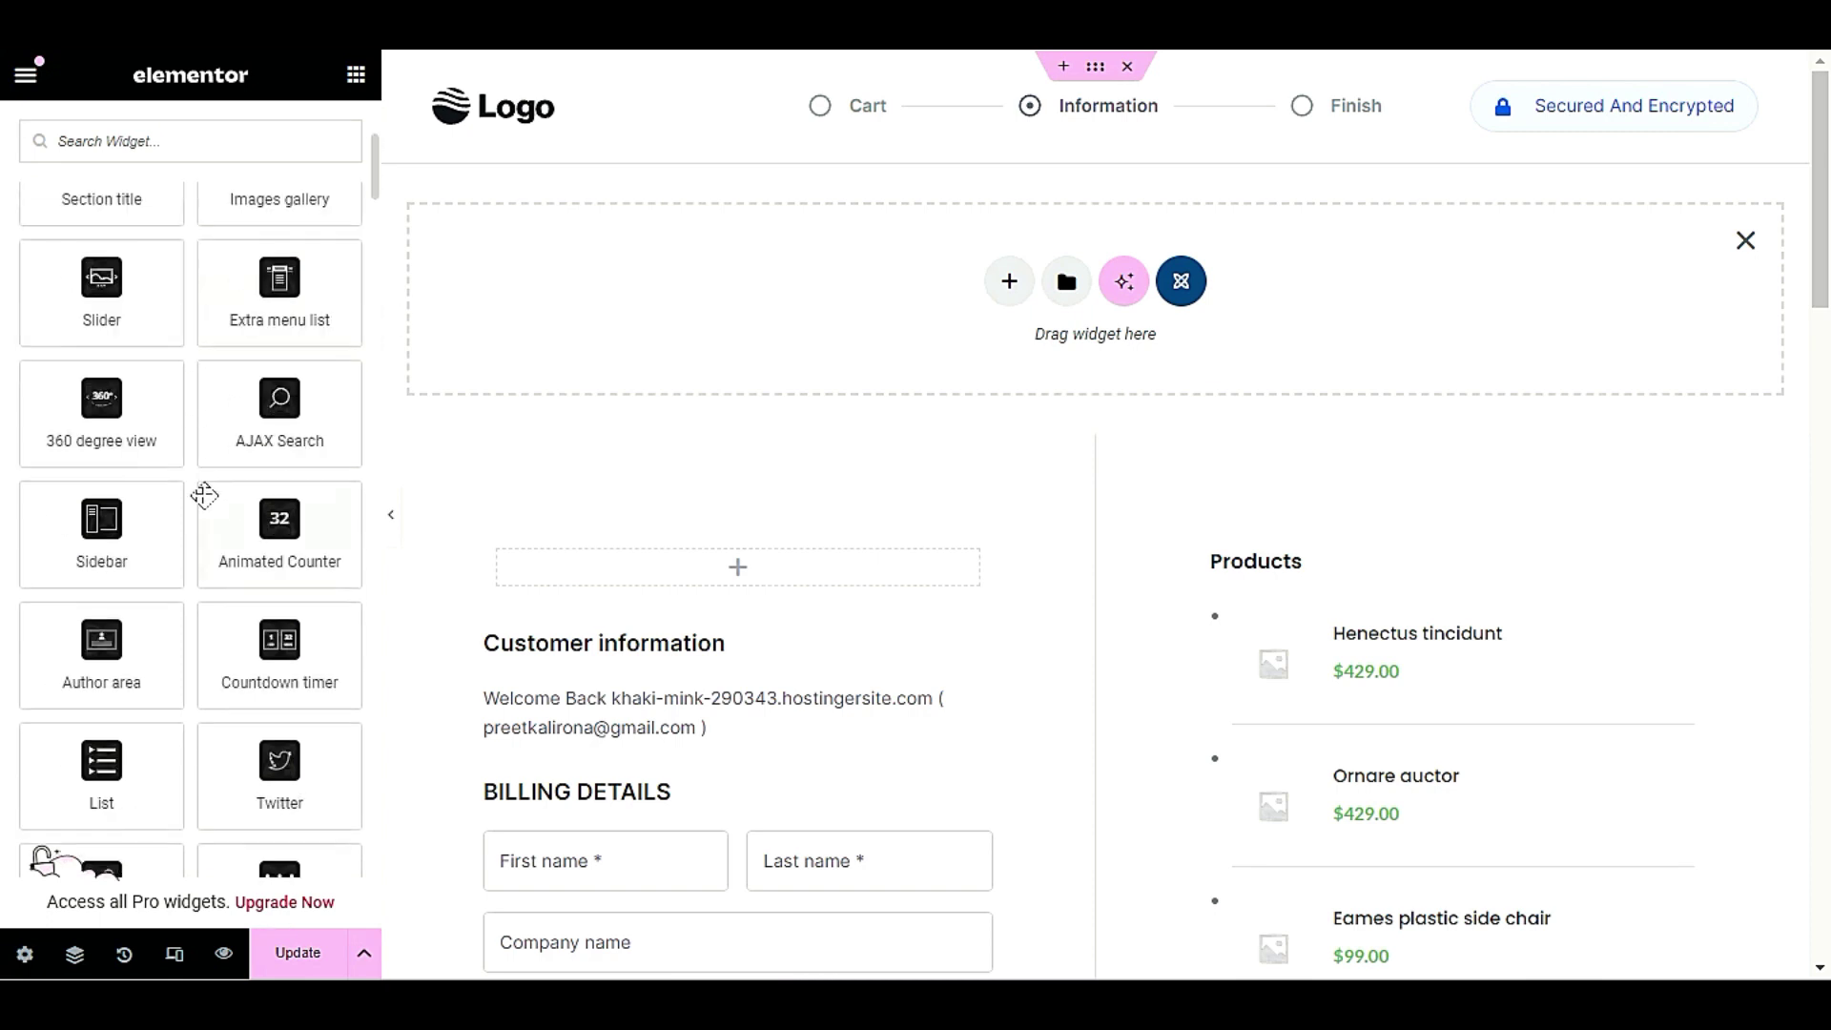
scroll(186, 534, "down", 6)
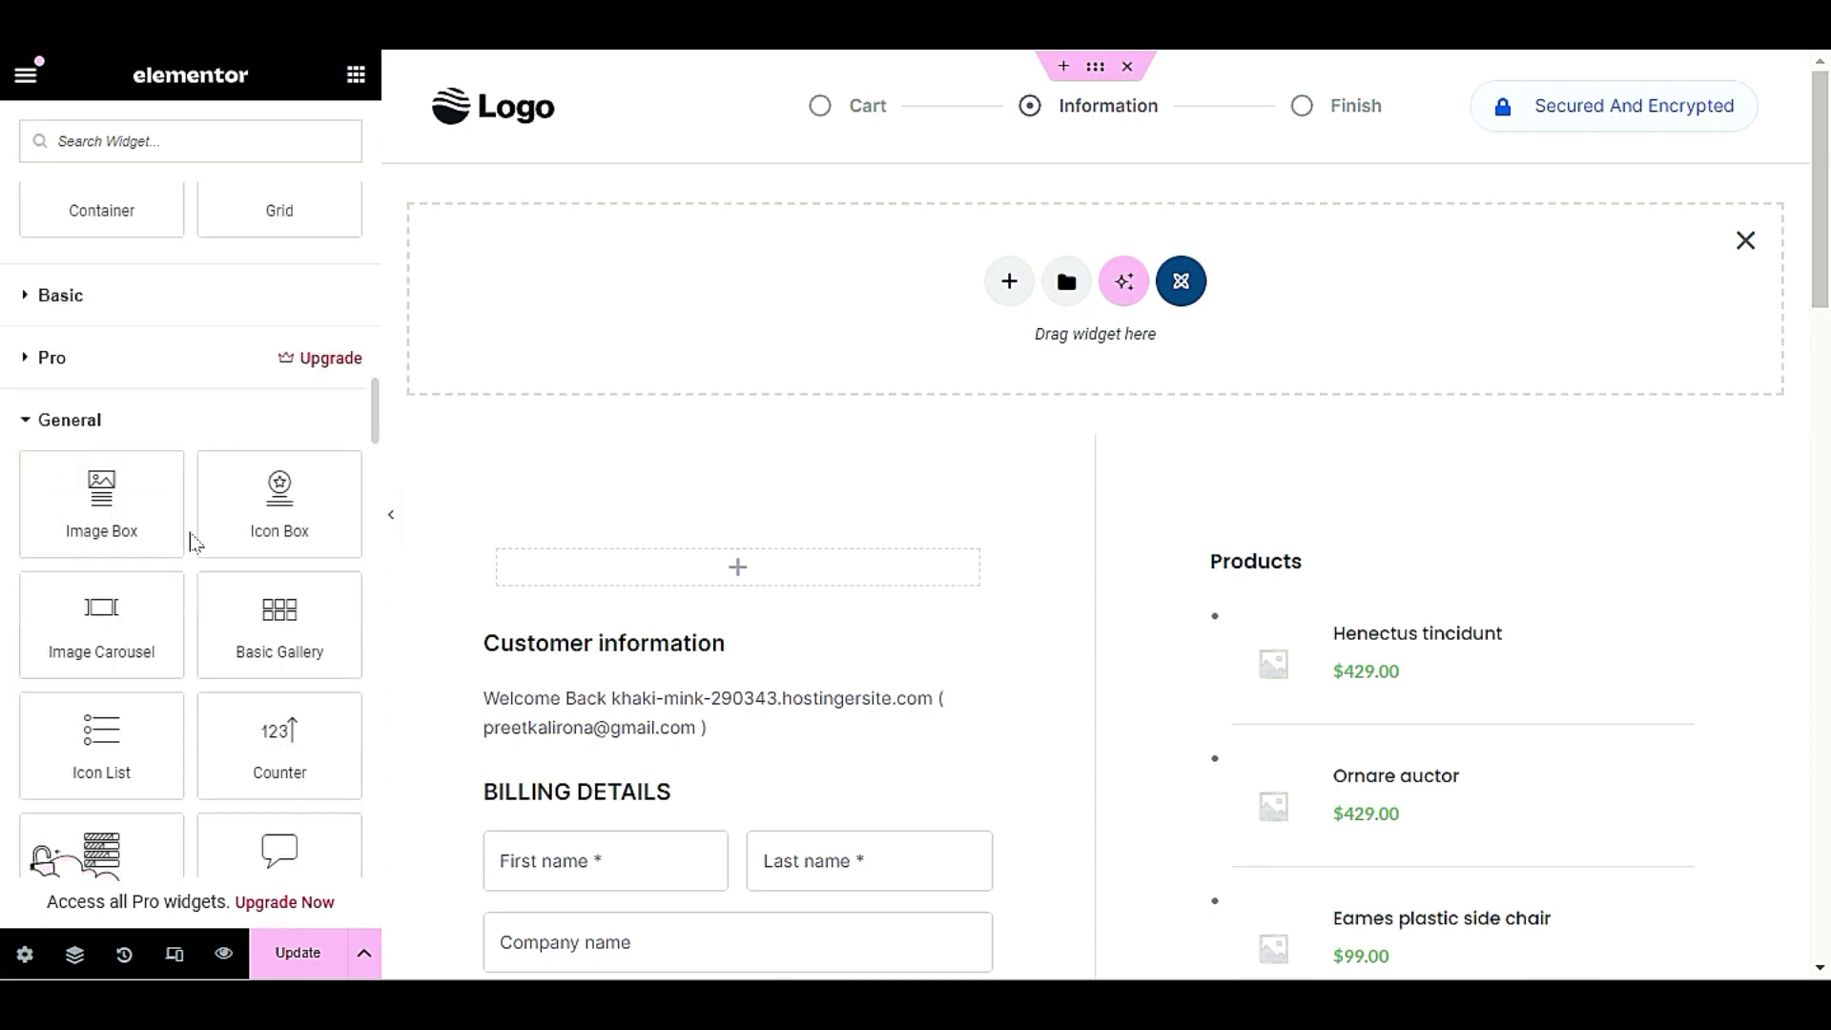
scroll(192, 560, "down", 2)
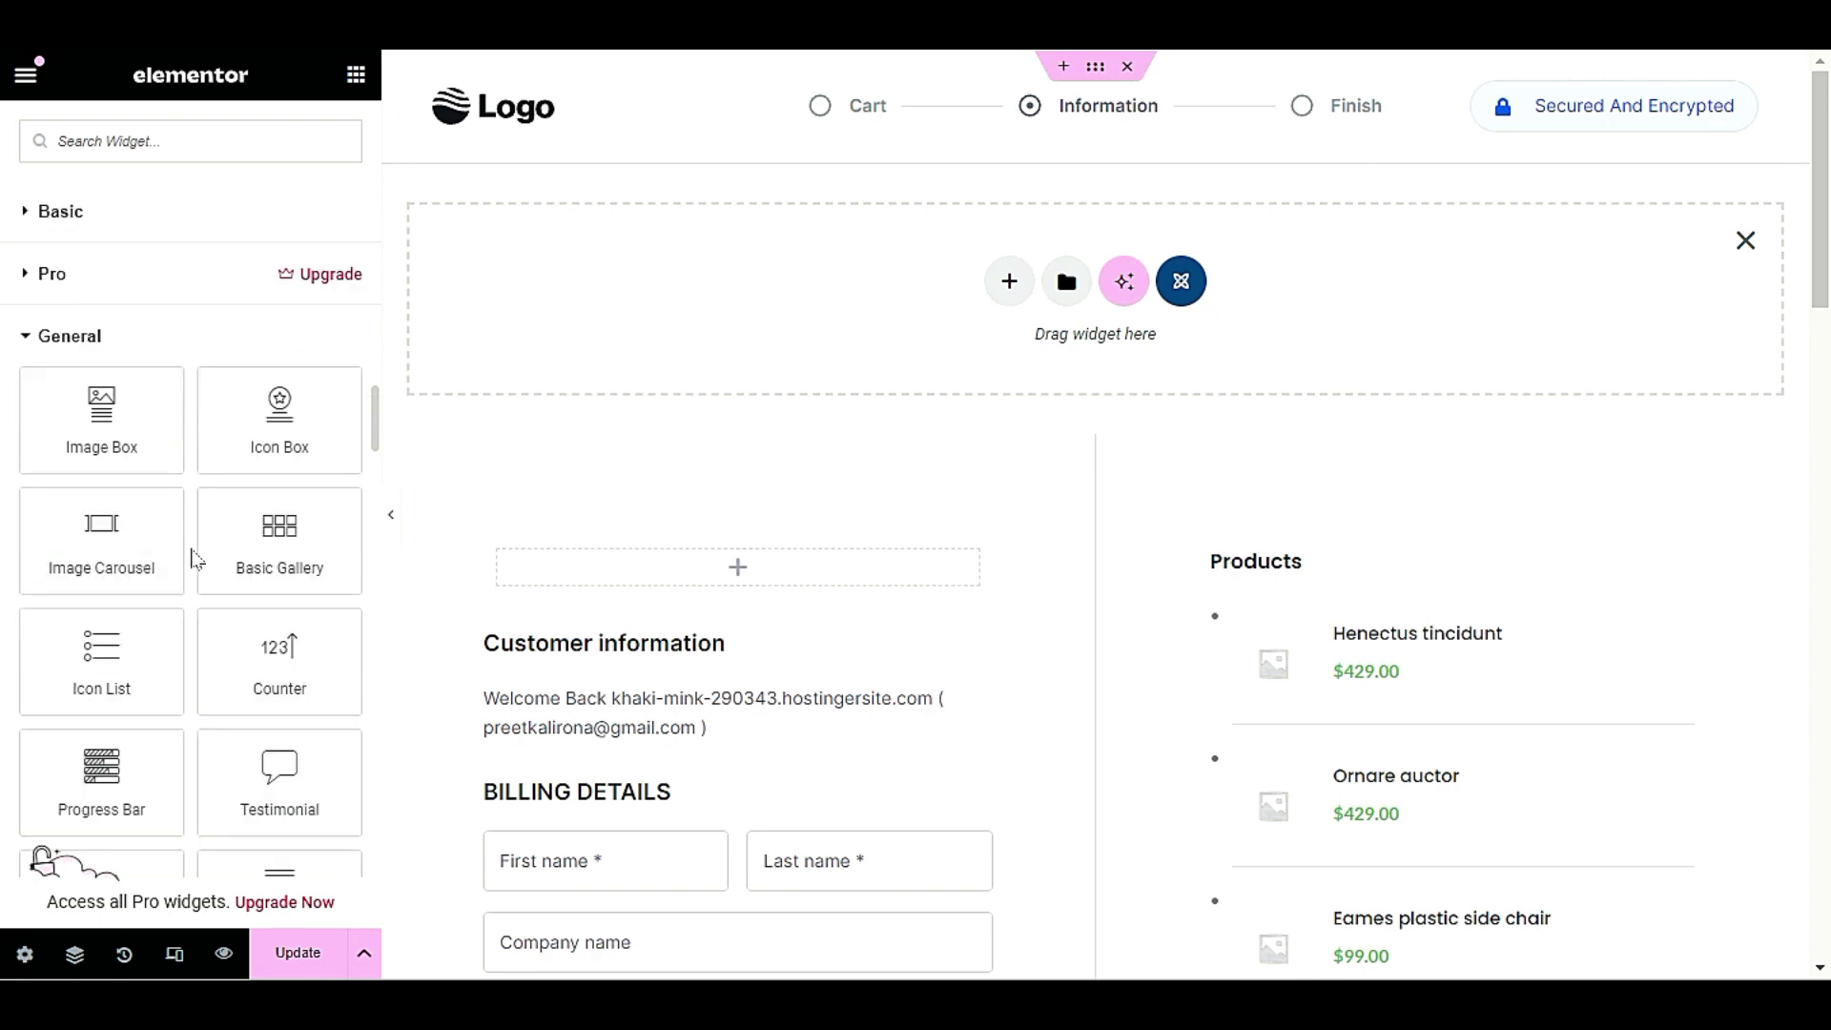
scroll(197, 562, "down", 3)
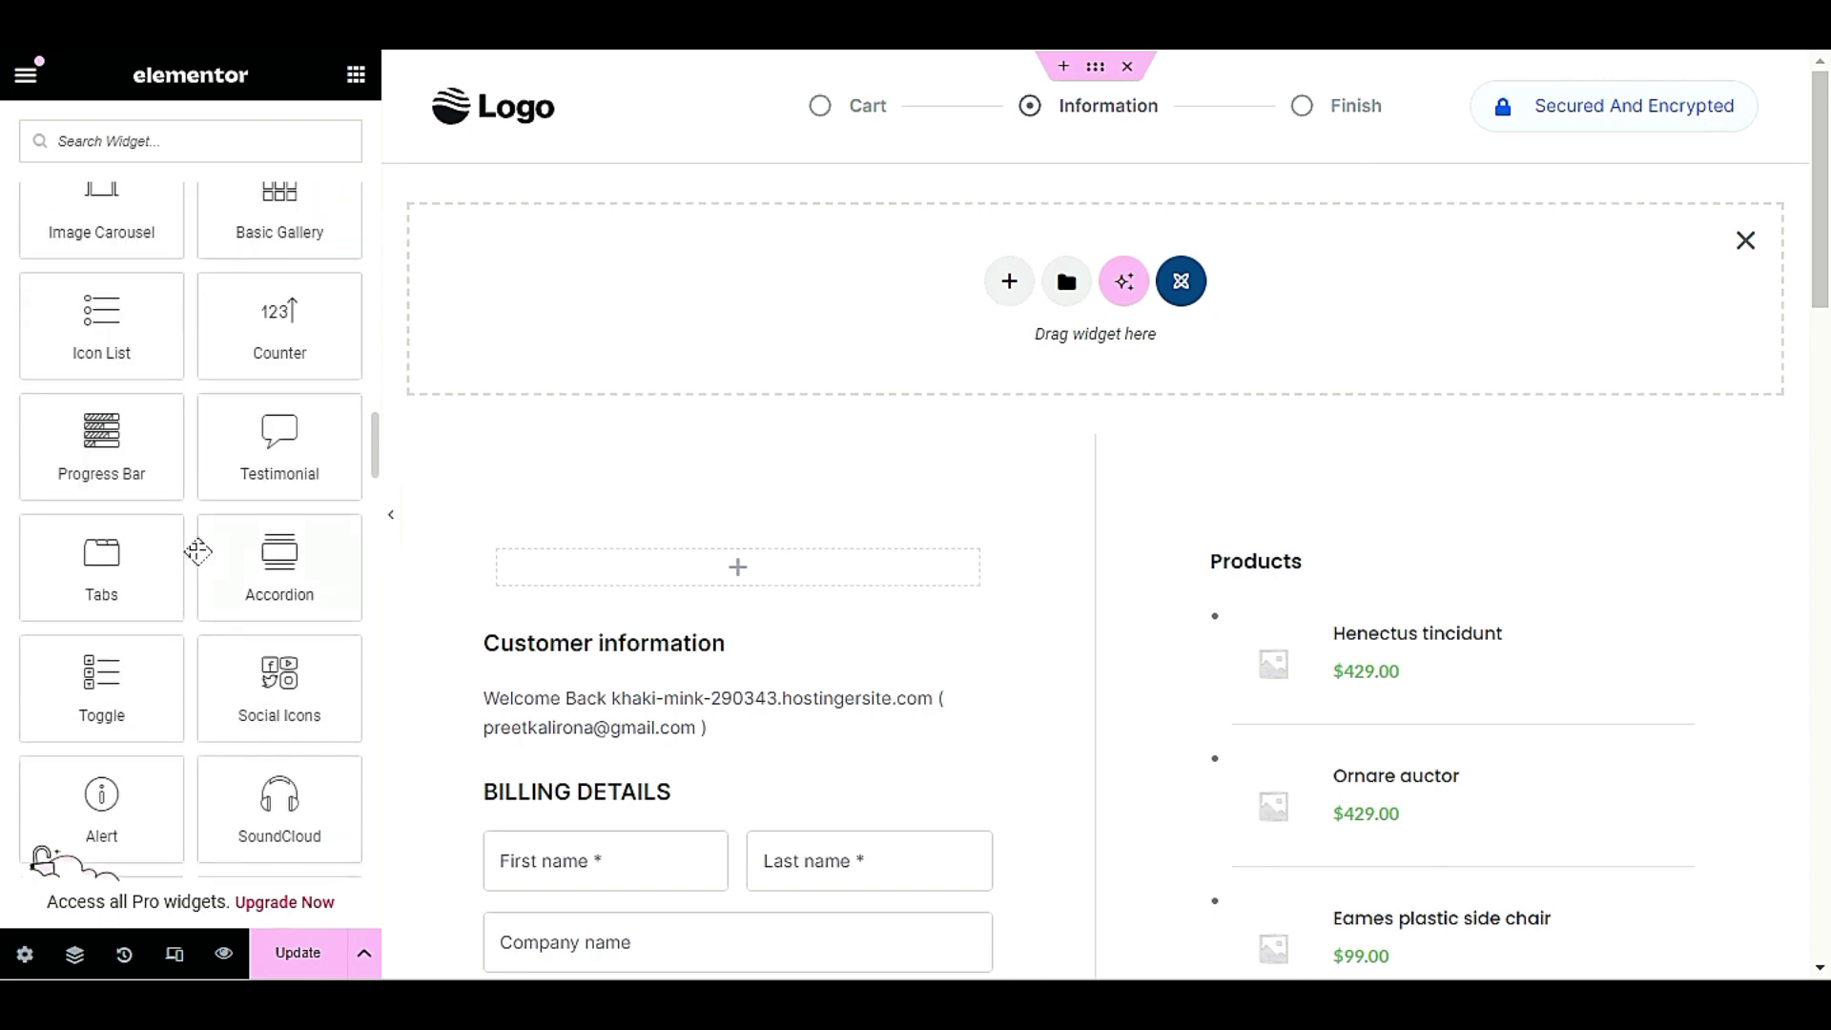
scroll(198, 551, "up", 5)
scroll(205, 551, "up", 2)
left_click(181, 470)
scroll(195, 494, "down", 1)
scroll(201, 505, "down", 2)
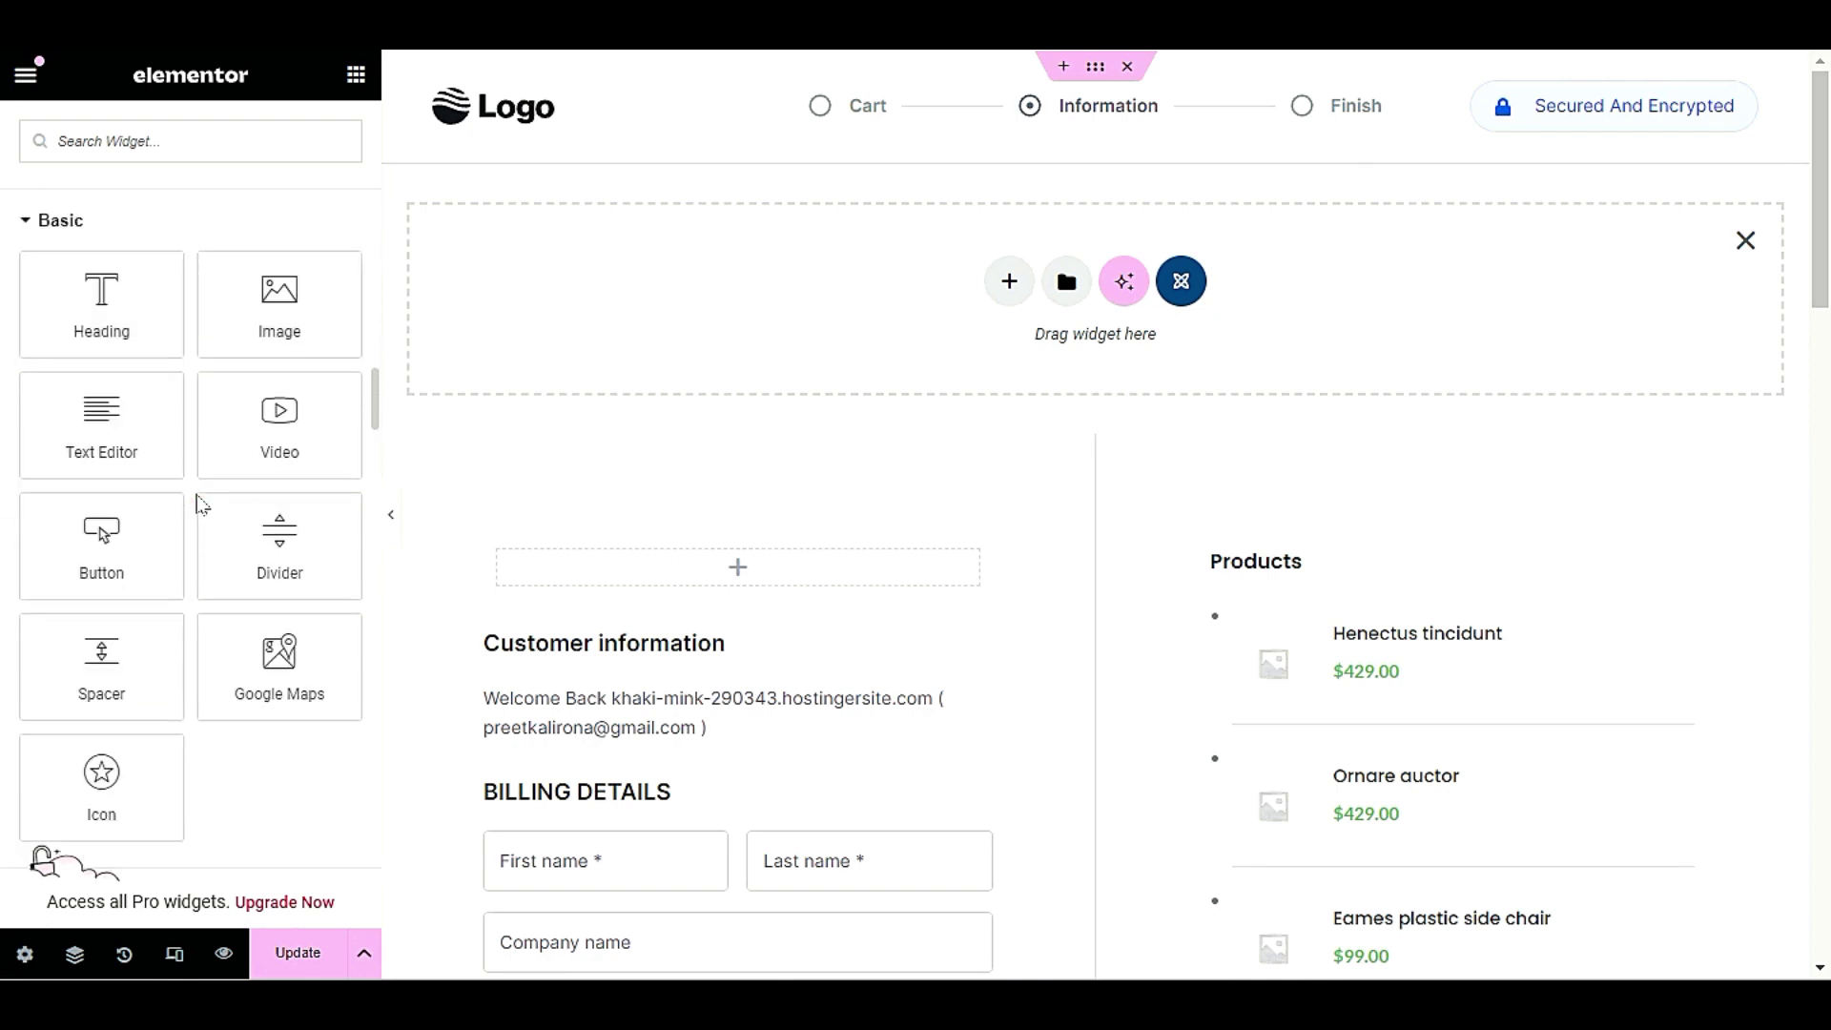
left_click_drag(277, 276, 863, 314)
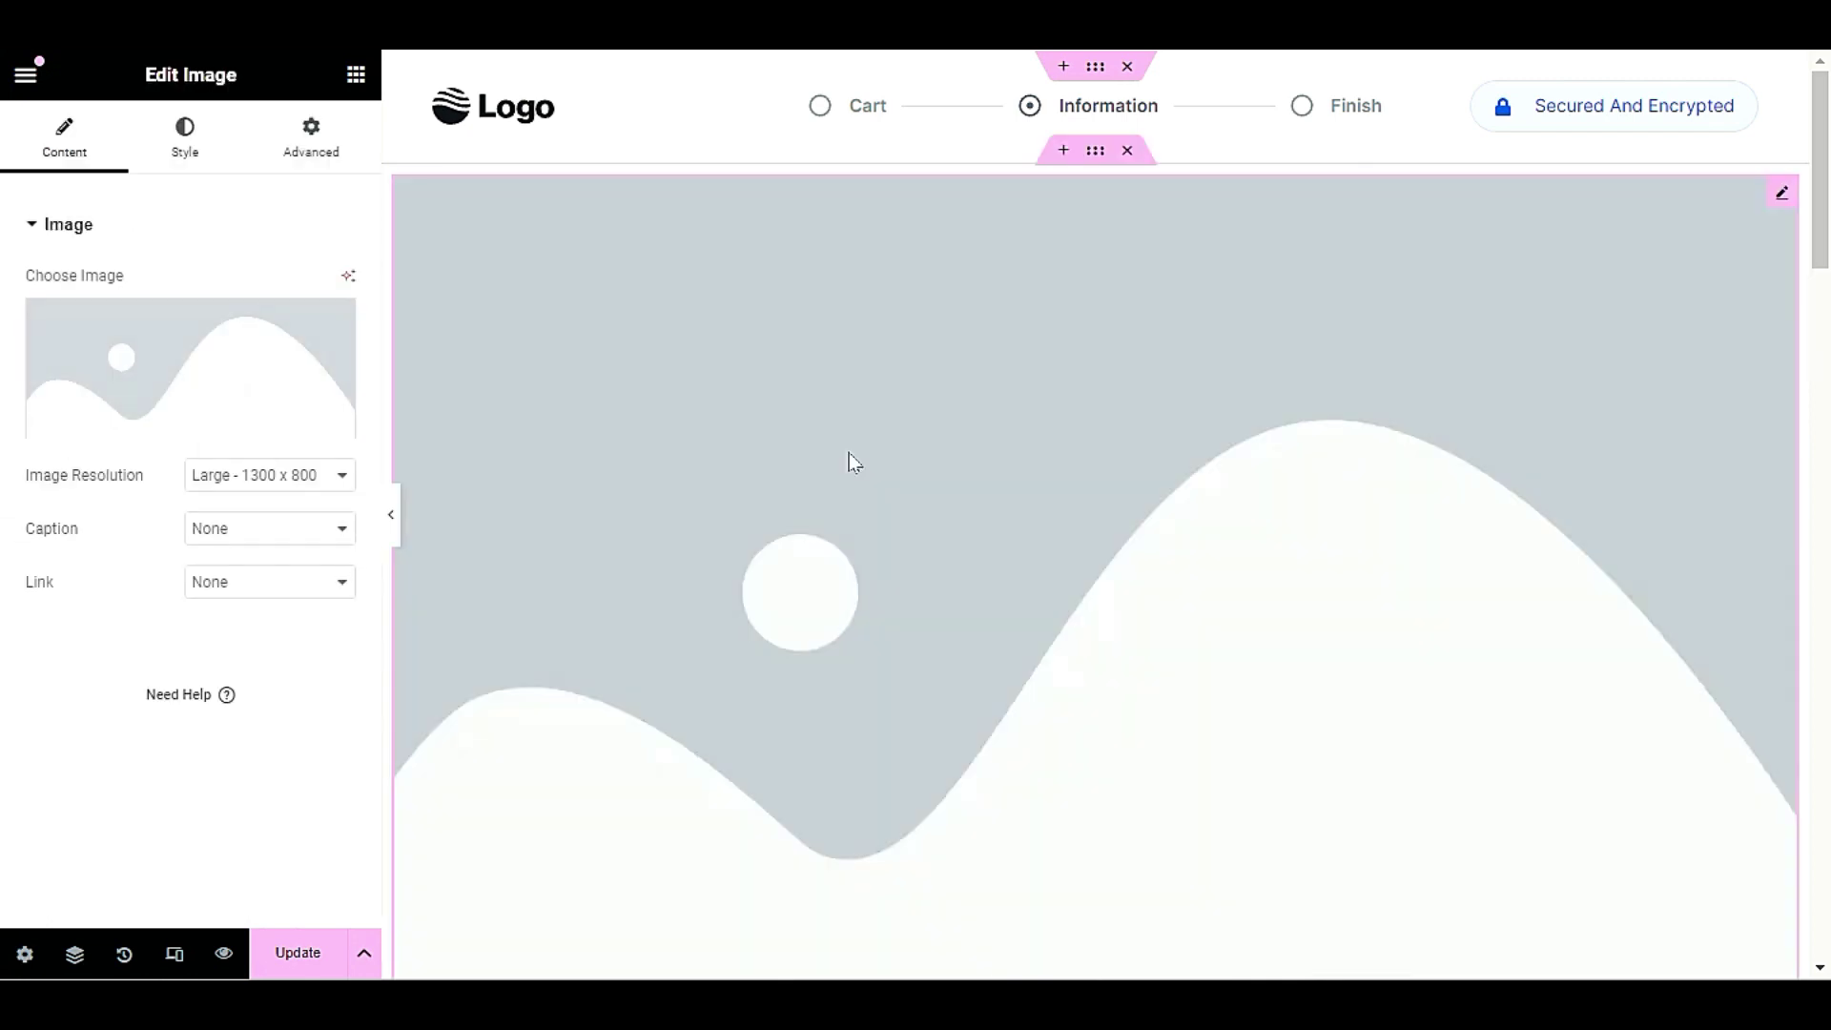
- Set the Image widget's picture to the white armchair from the media library
left_click(176, 422)
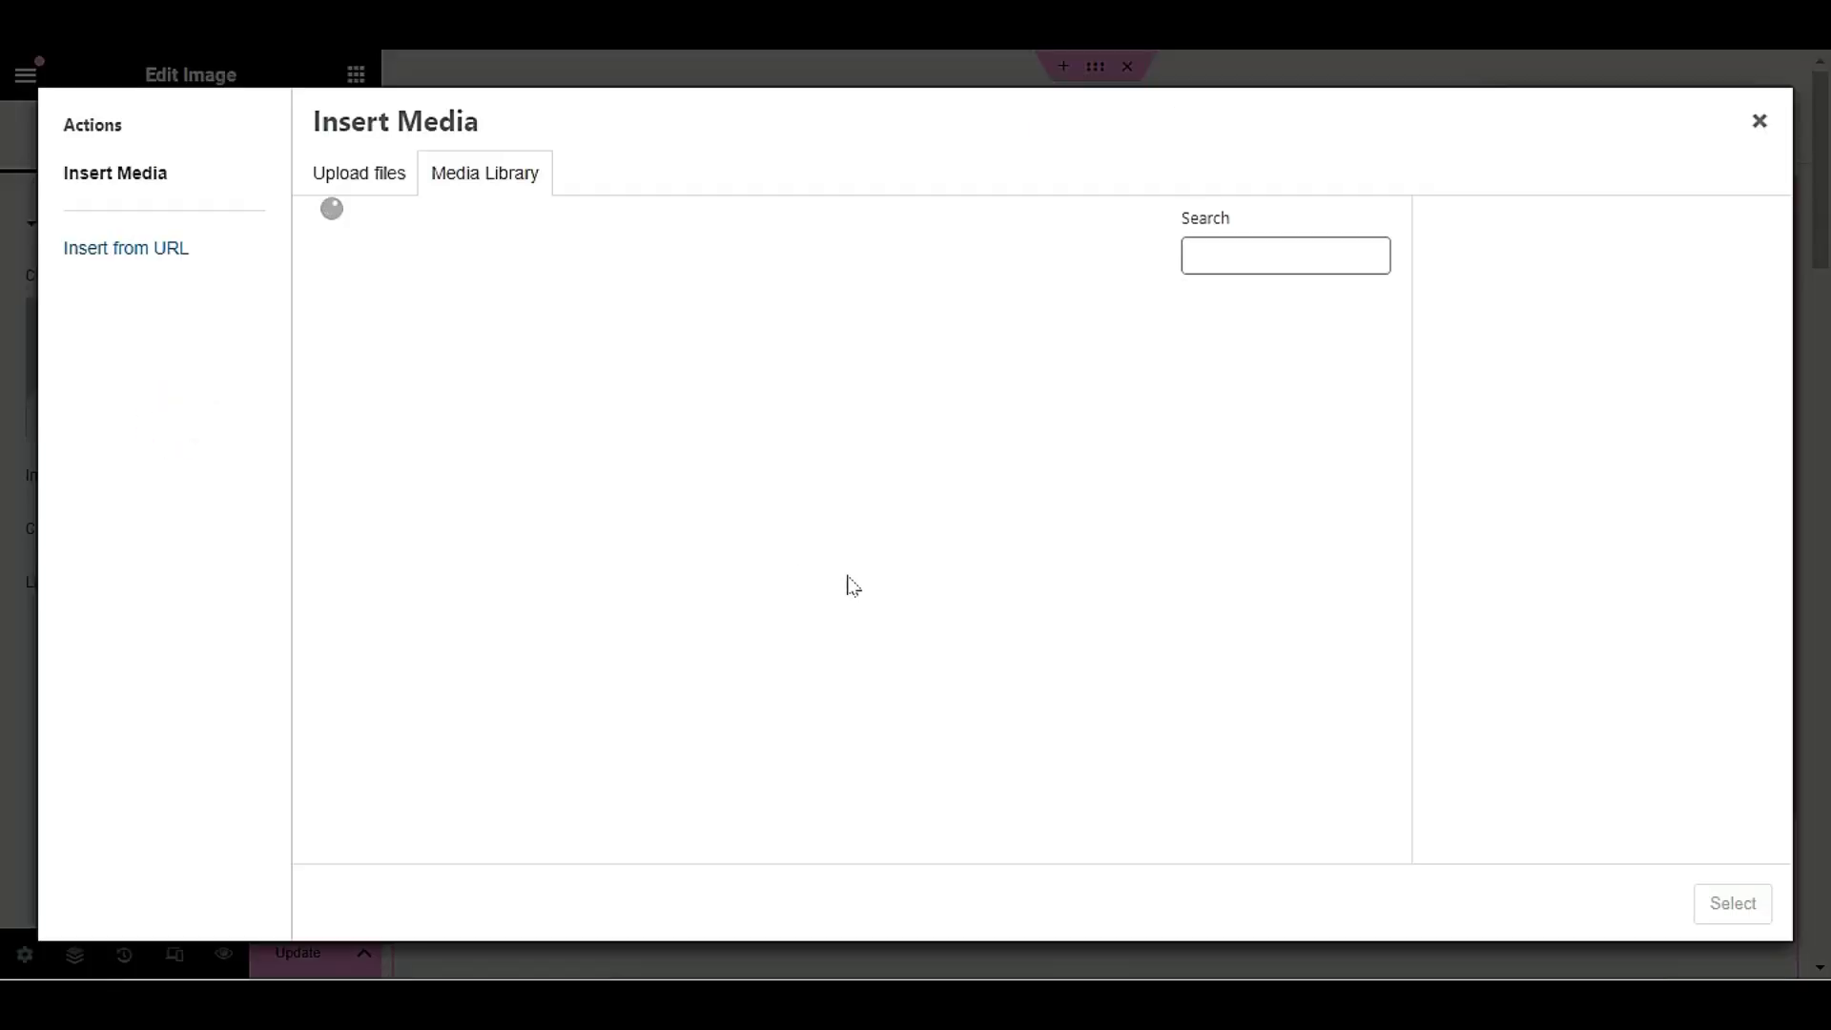
scroll(852, 580, "down", 10)
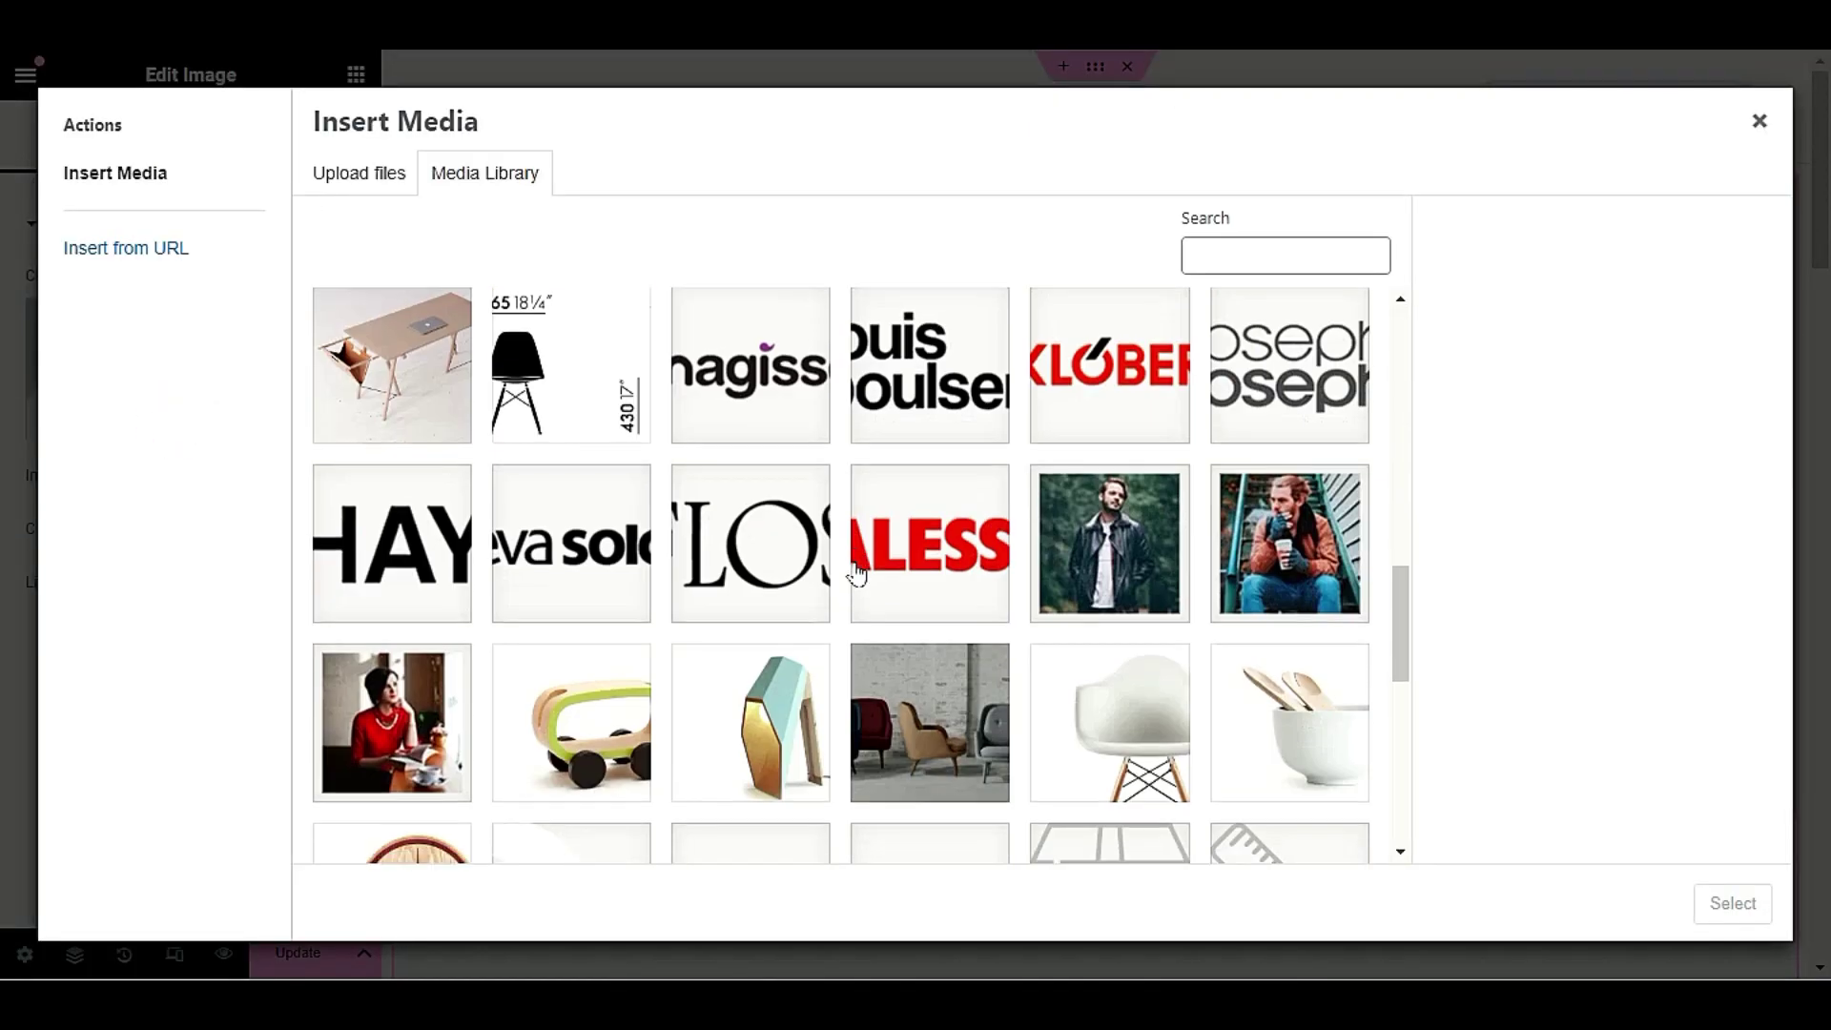
scroll(870, 570, "up", 1)
scroll(869, 570, "down", 3)
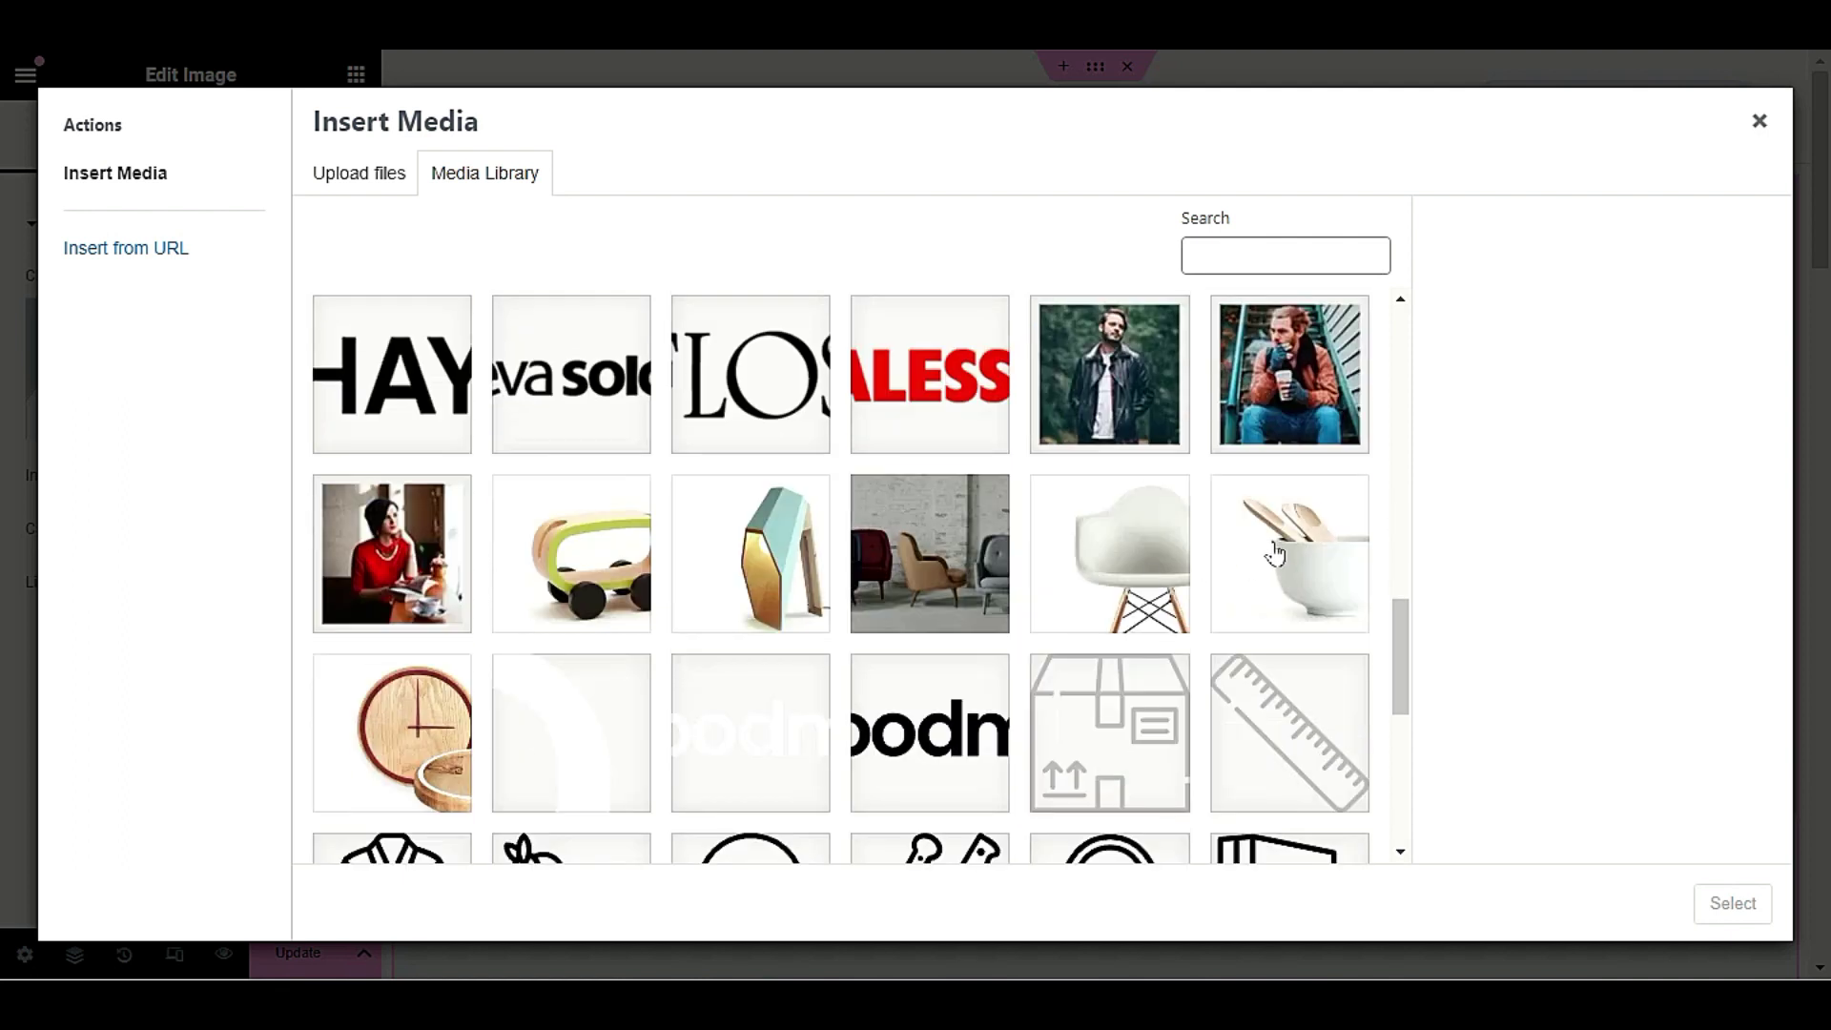
left_click(1187, 544)
left_click(1737, 906)
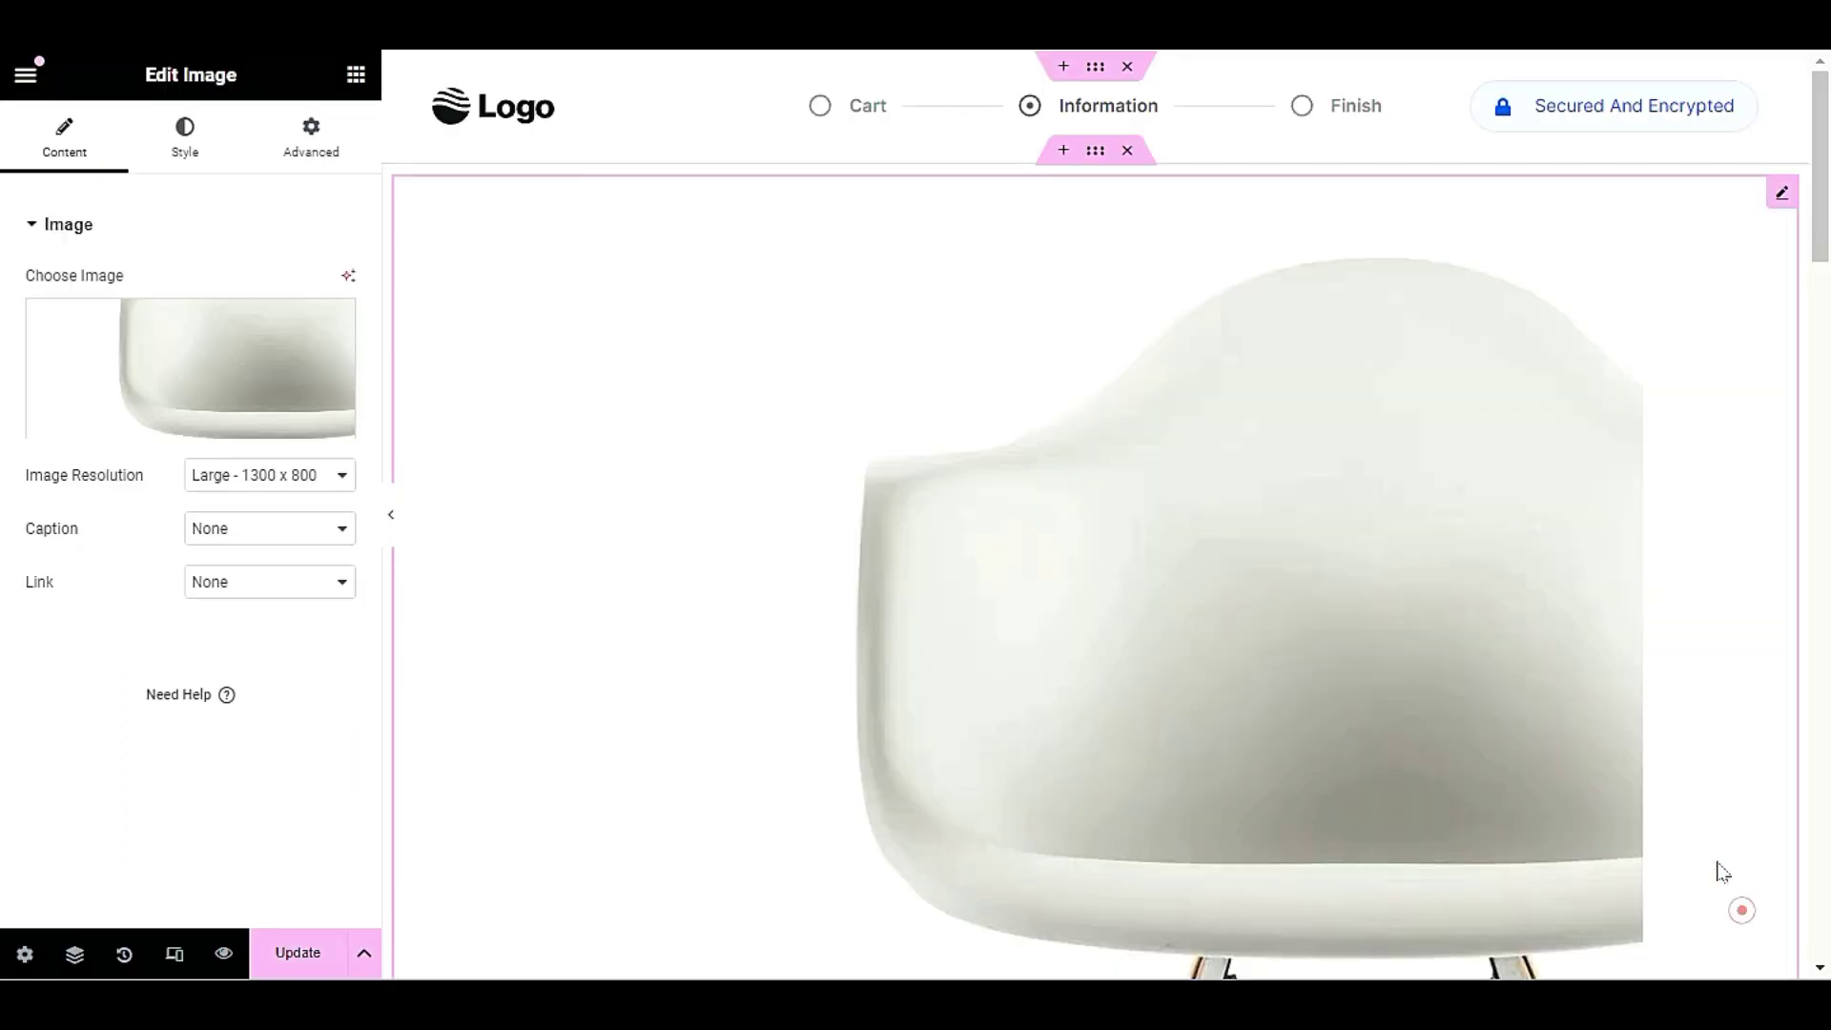
- Set the armchair image's height to 228 px
scroll(769, 674, "down", 5)
scroll(953, 545, "up", 4)
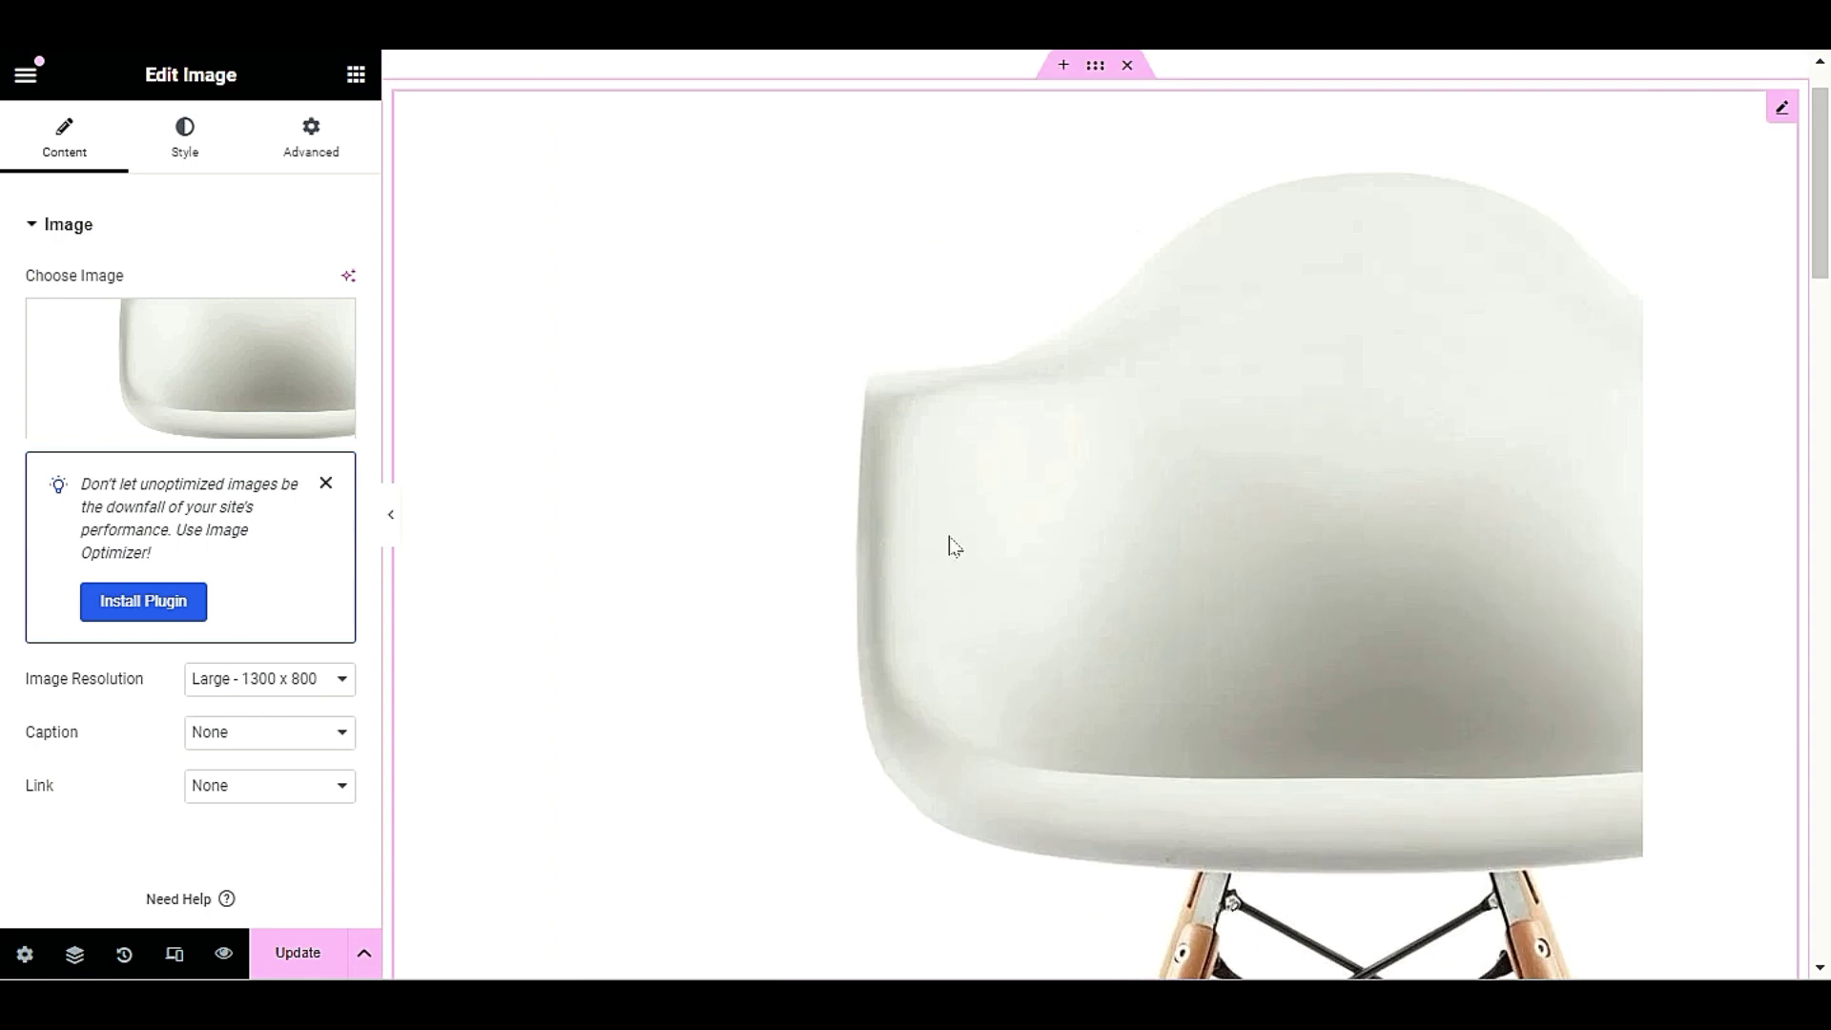
left_click(184, 153)
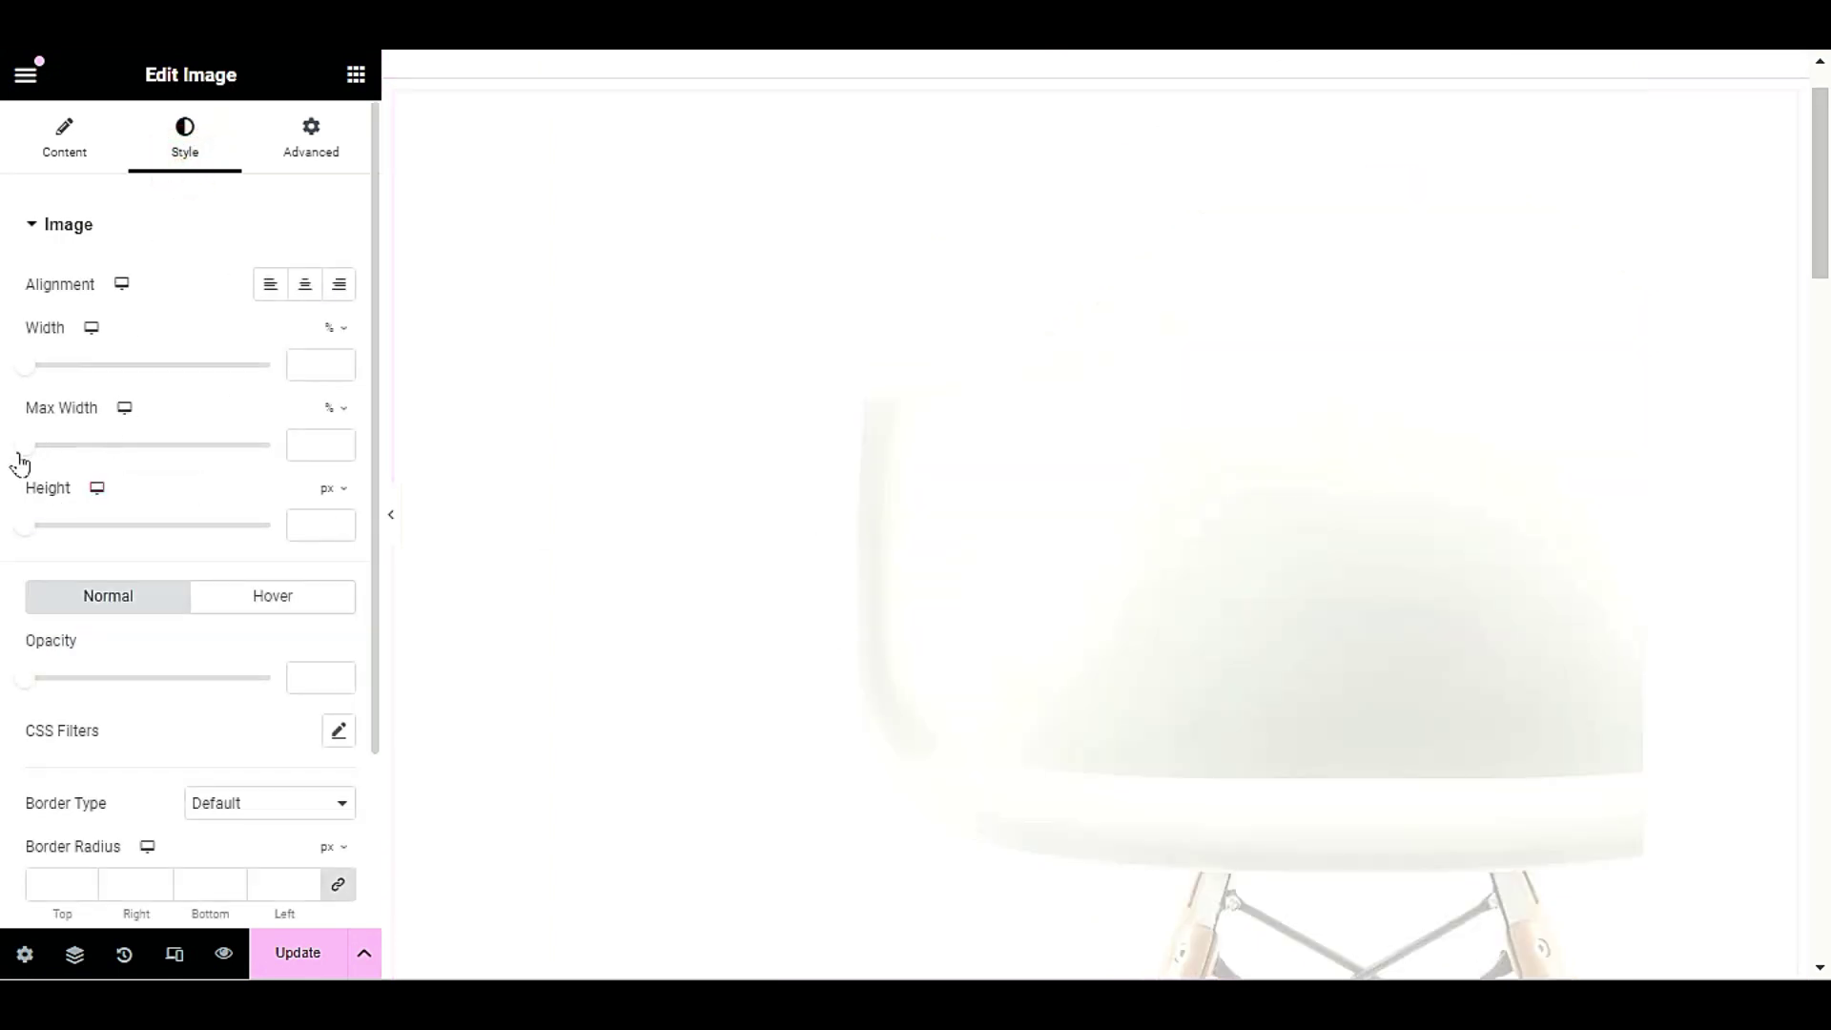
left_click_drag(32, 532, 145, 540)
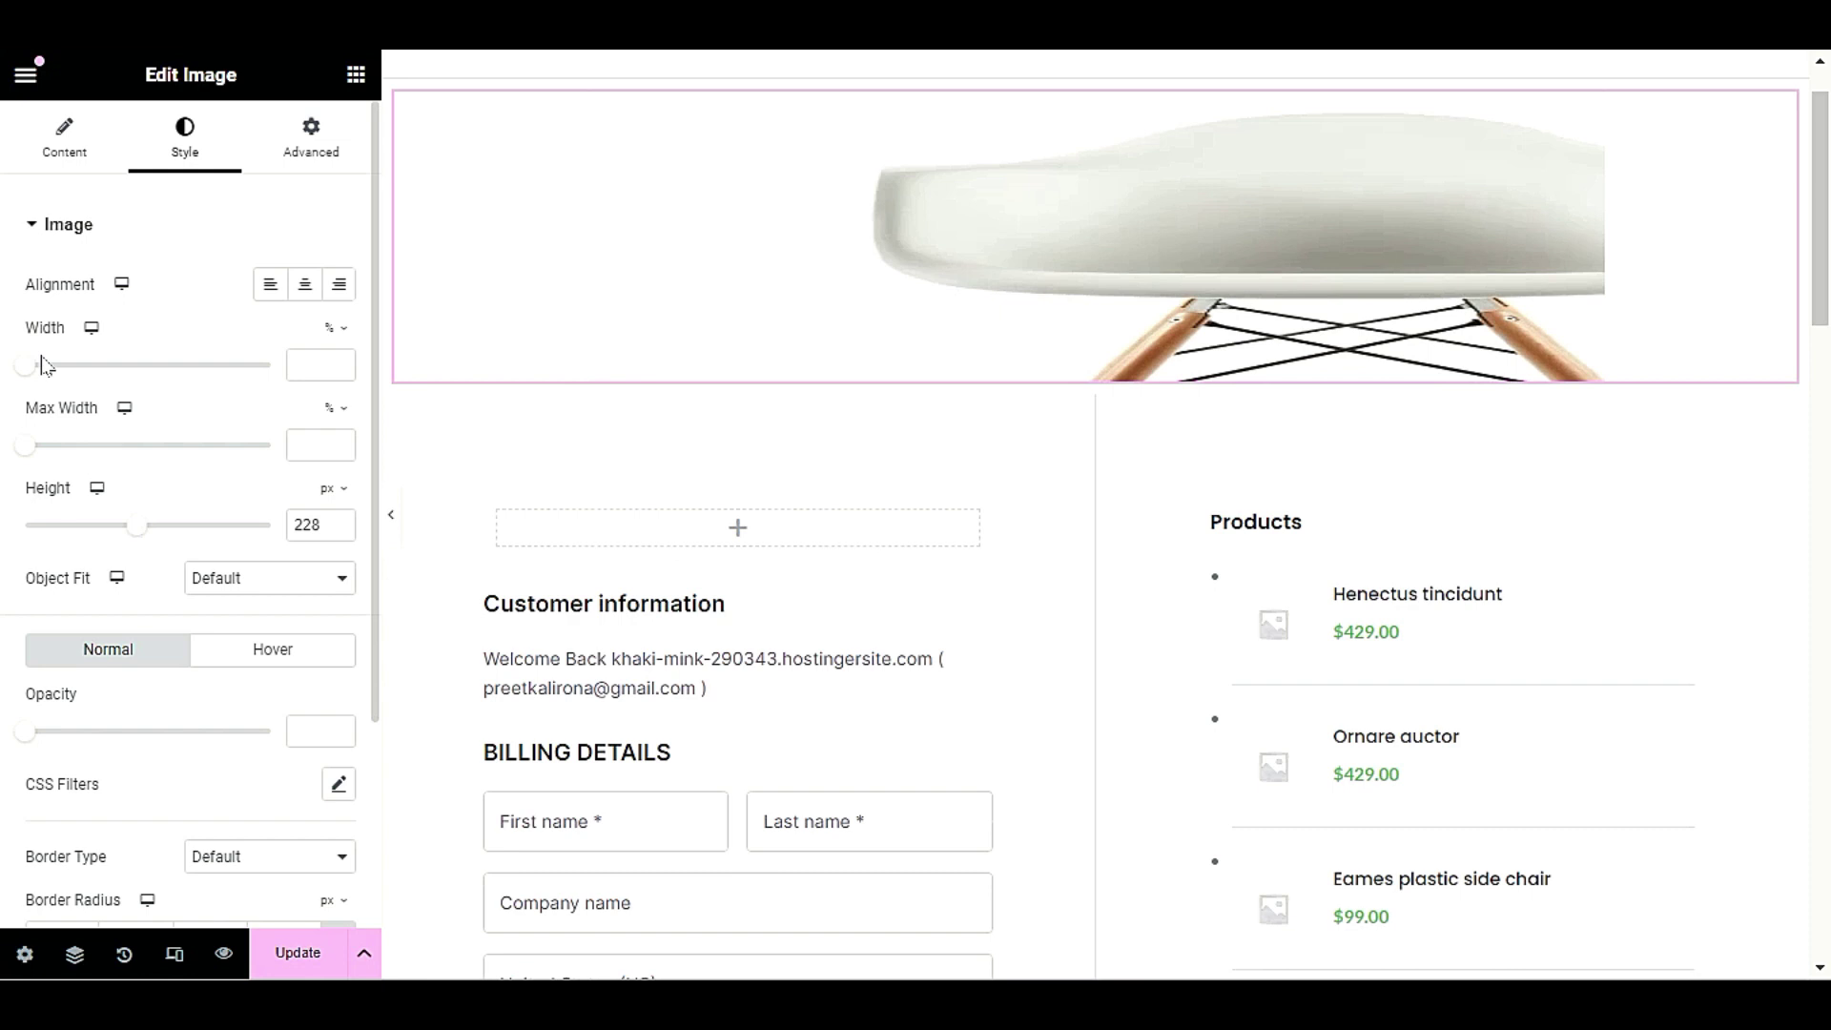
- Try the armchair image at Thumbnail - 150 x 150 and Full resolution, and set its width to 22%
left_click(65, 135)
left_click(241, 474)
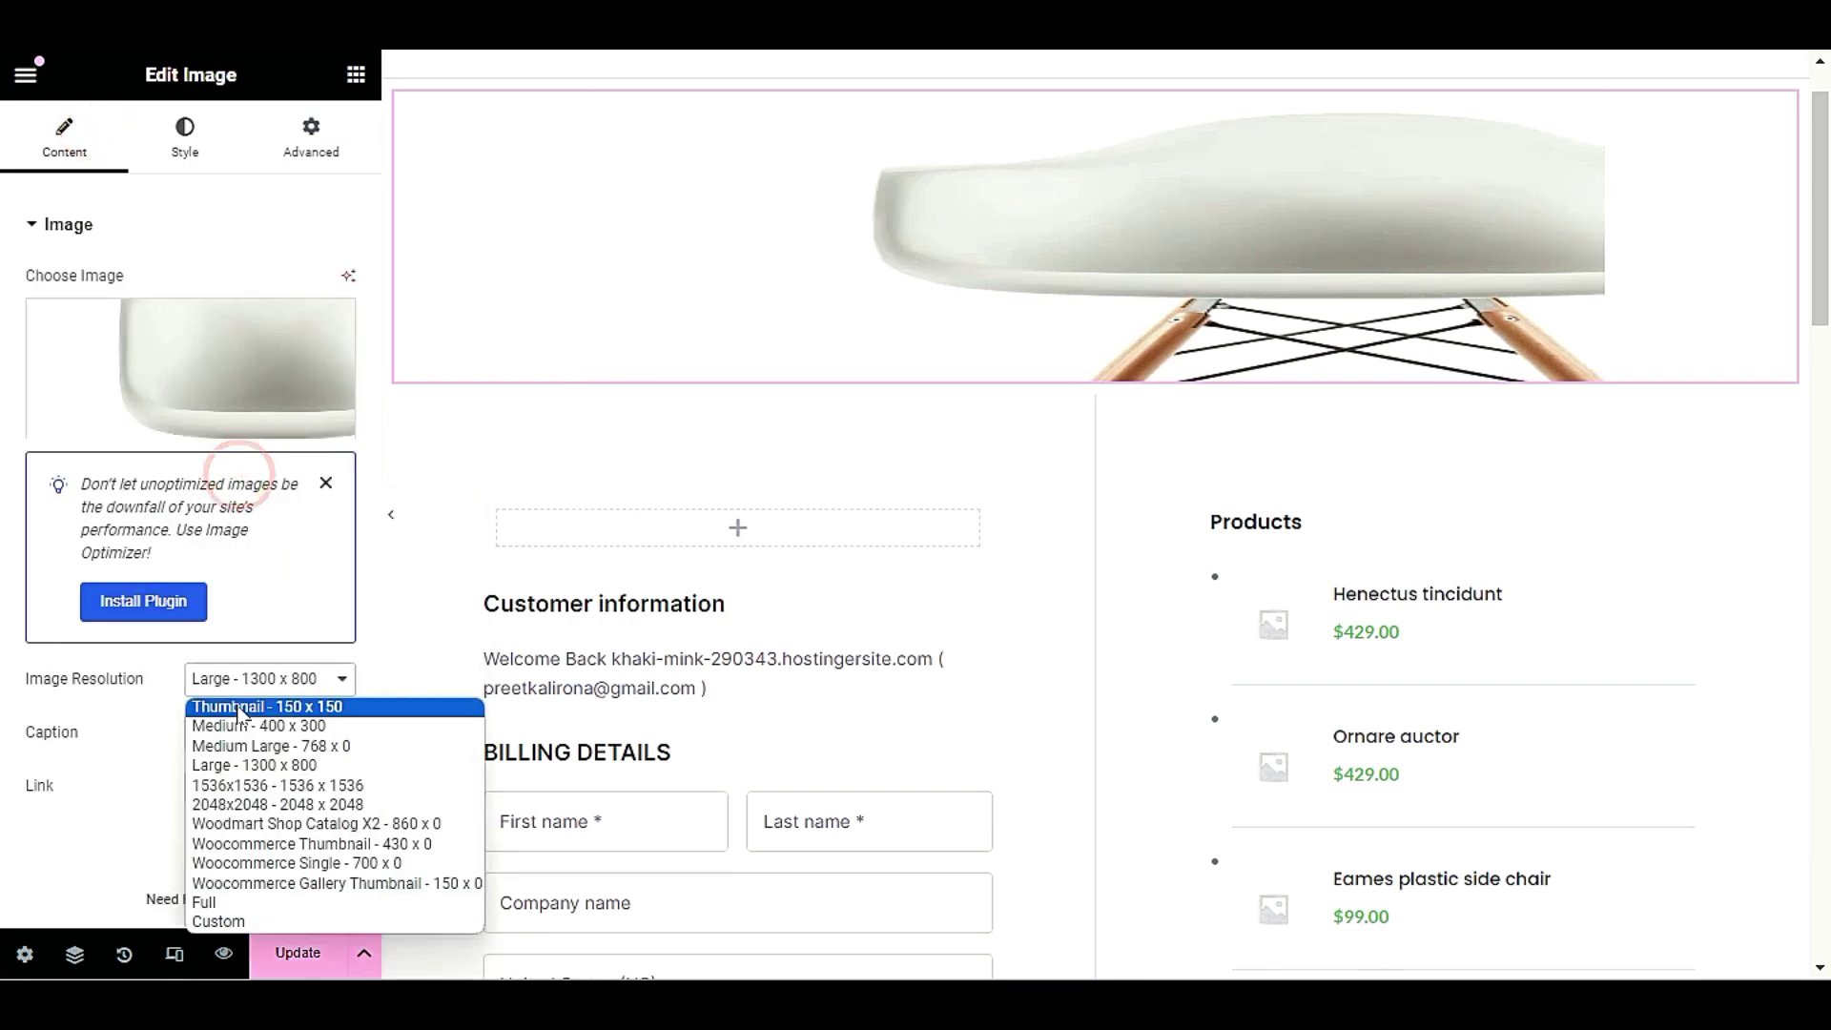
left_click(240, 707)
left_click(250, 679)
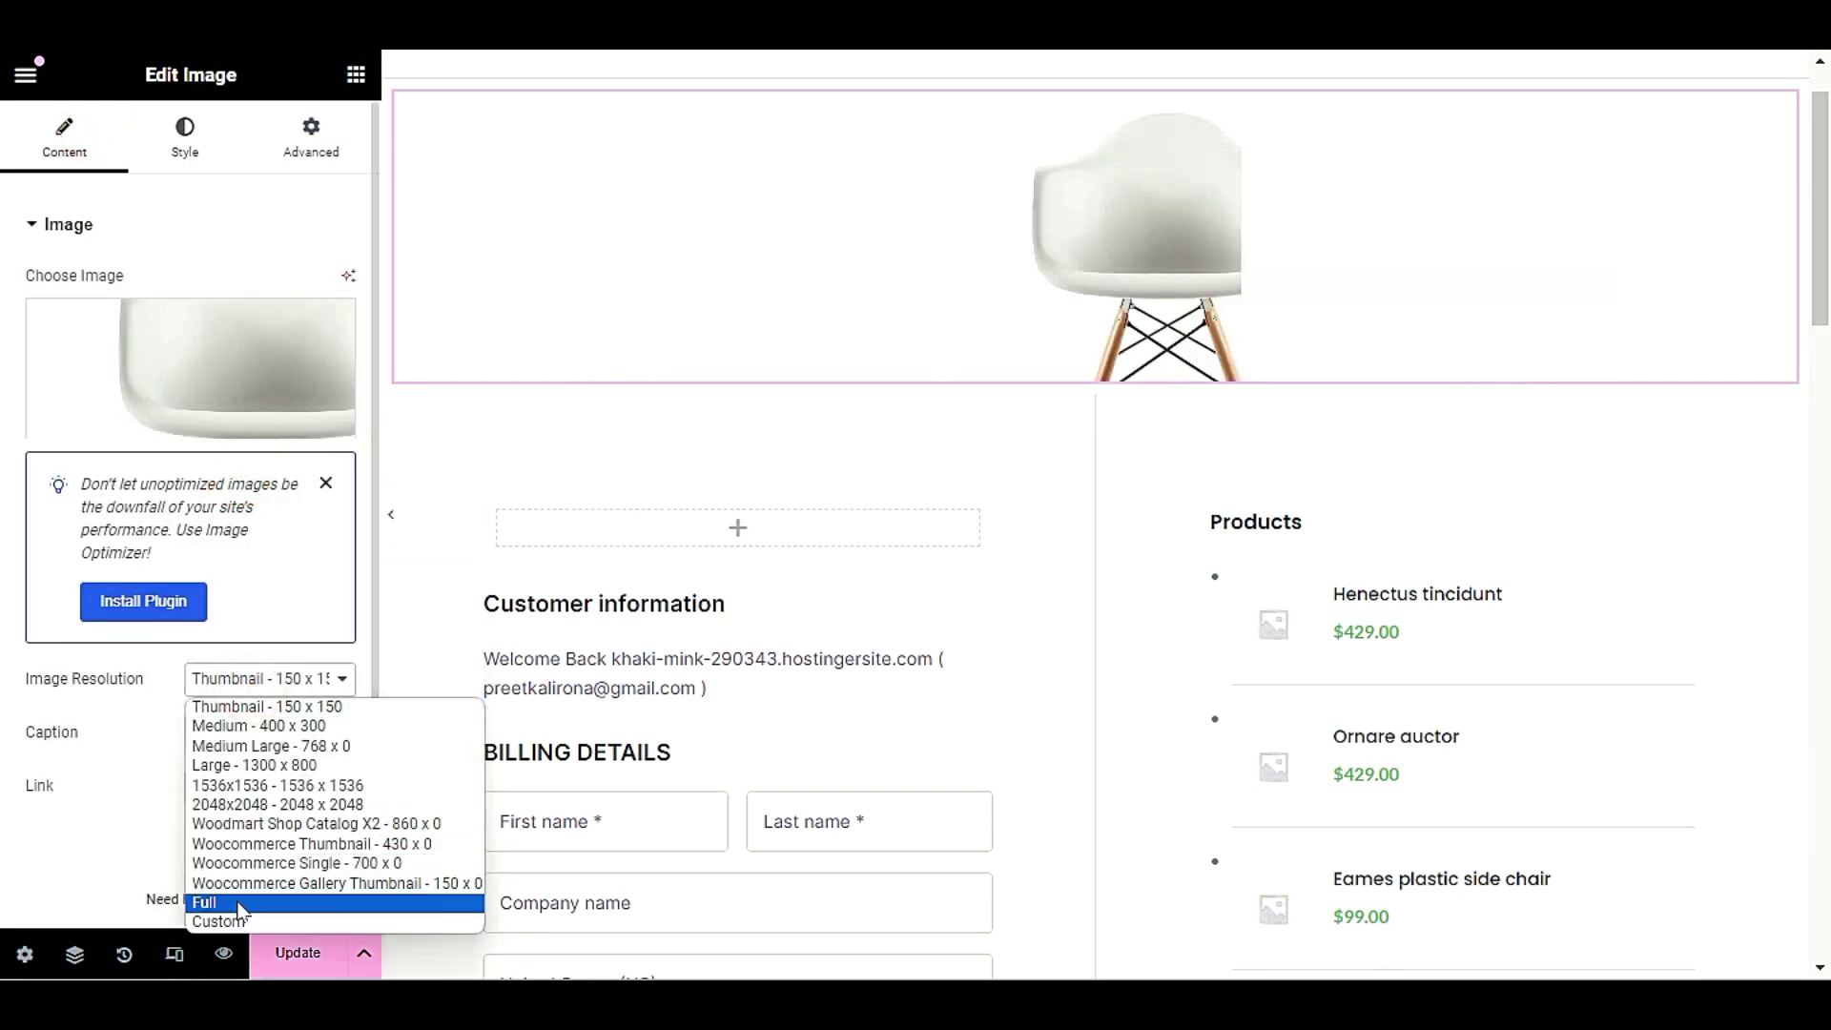
left_click(238, 904)
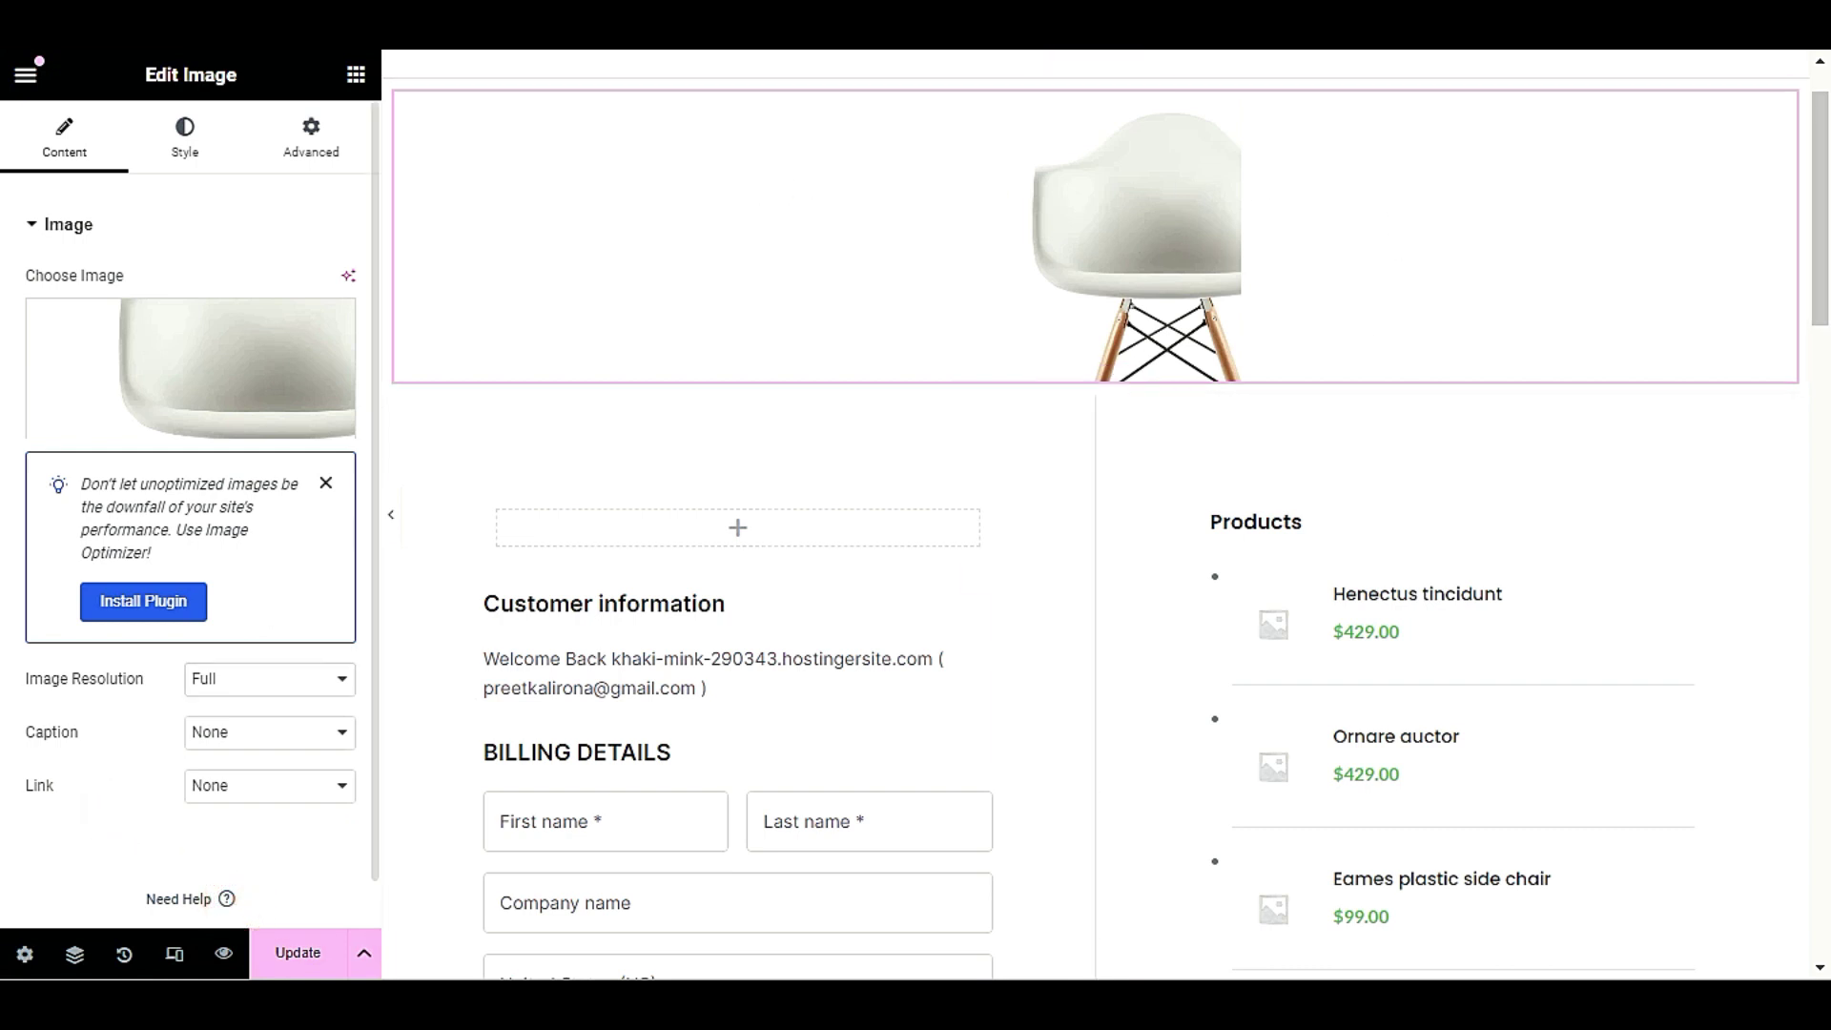
left_click(177, 151)
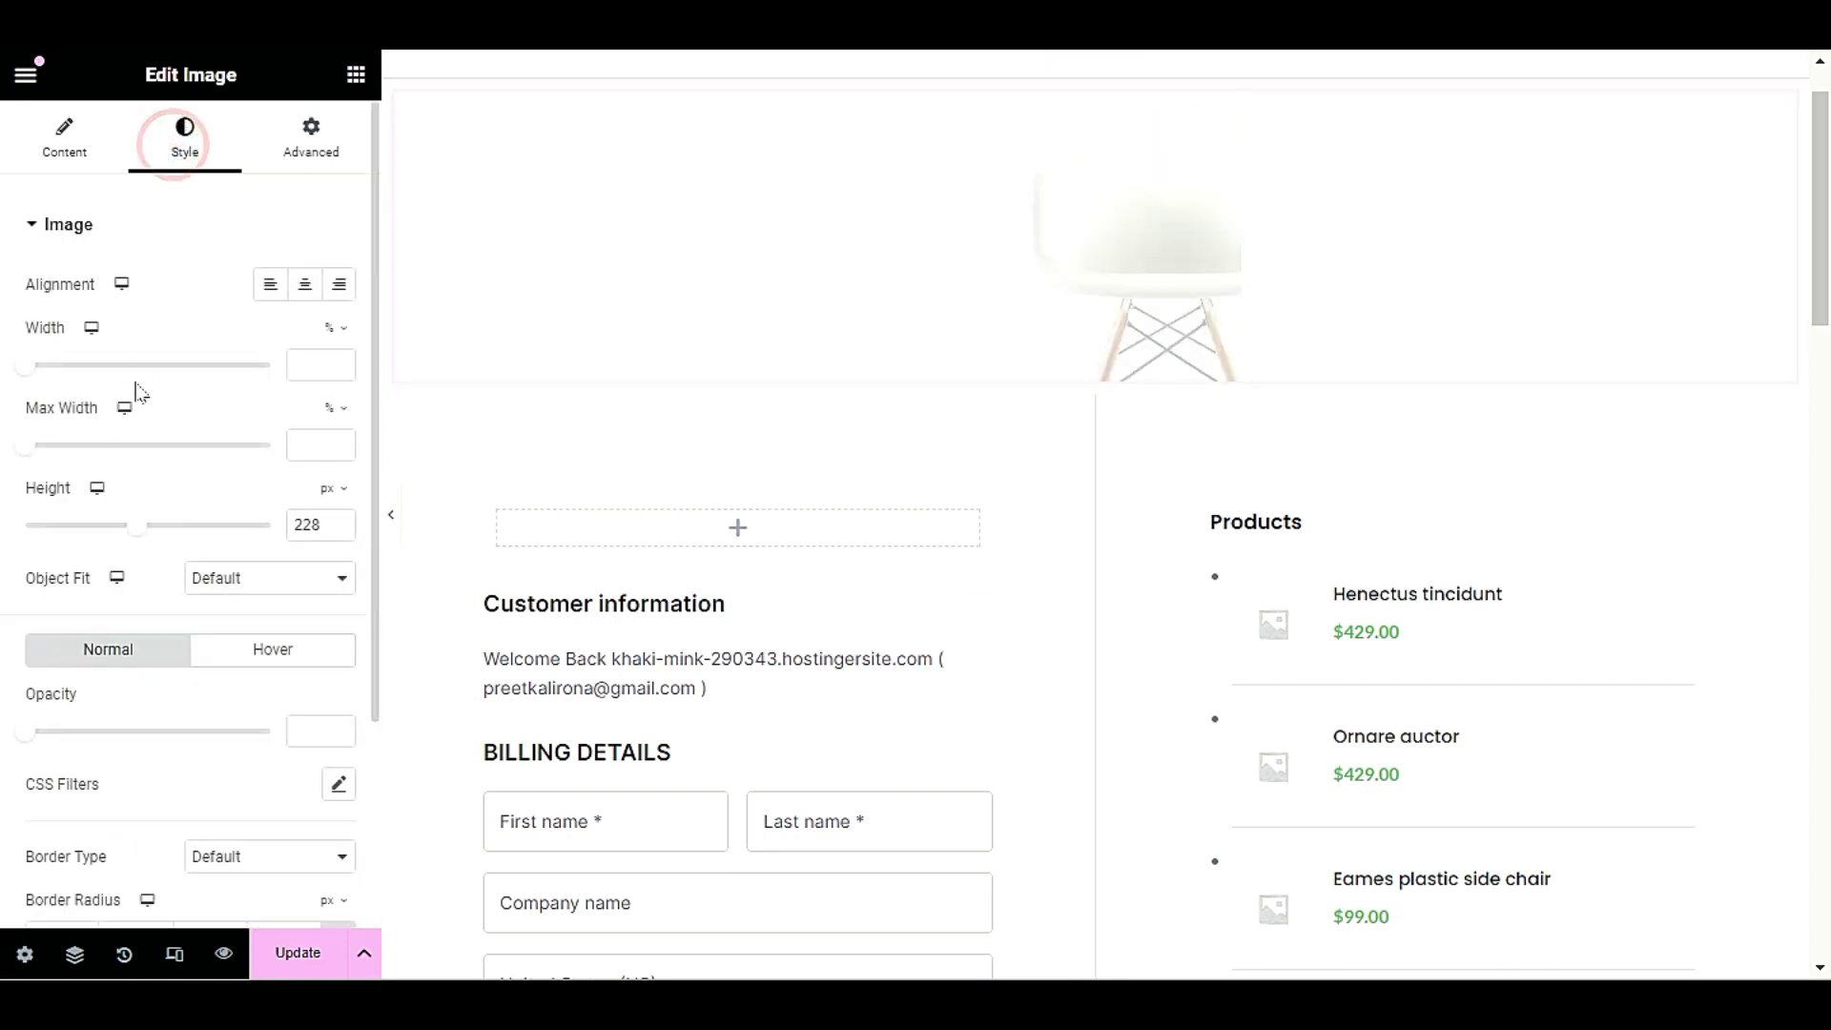
left_click_drag(27, 366, 78, 388)
- Delete the armchair Image widget from the section below the header and place a Heading widget there
right_click(1177, 202)
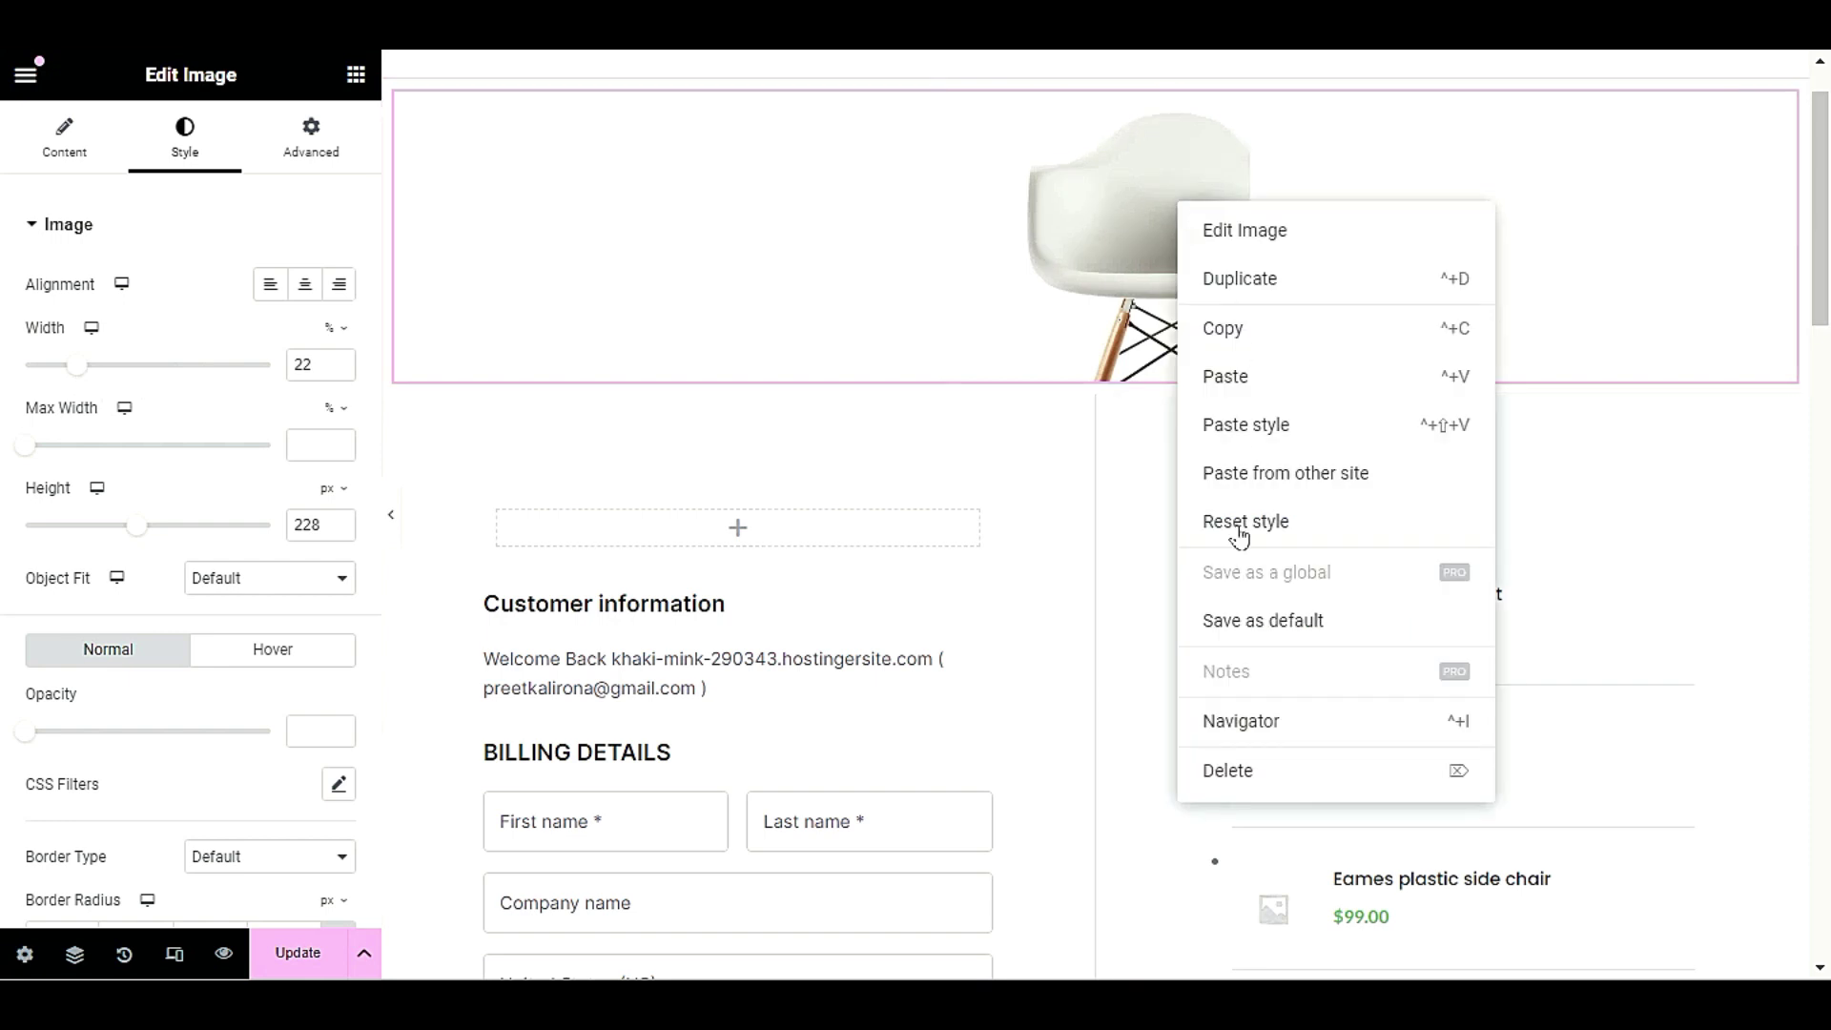
left_click(1257, 786)
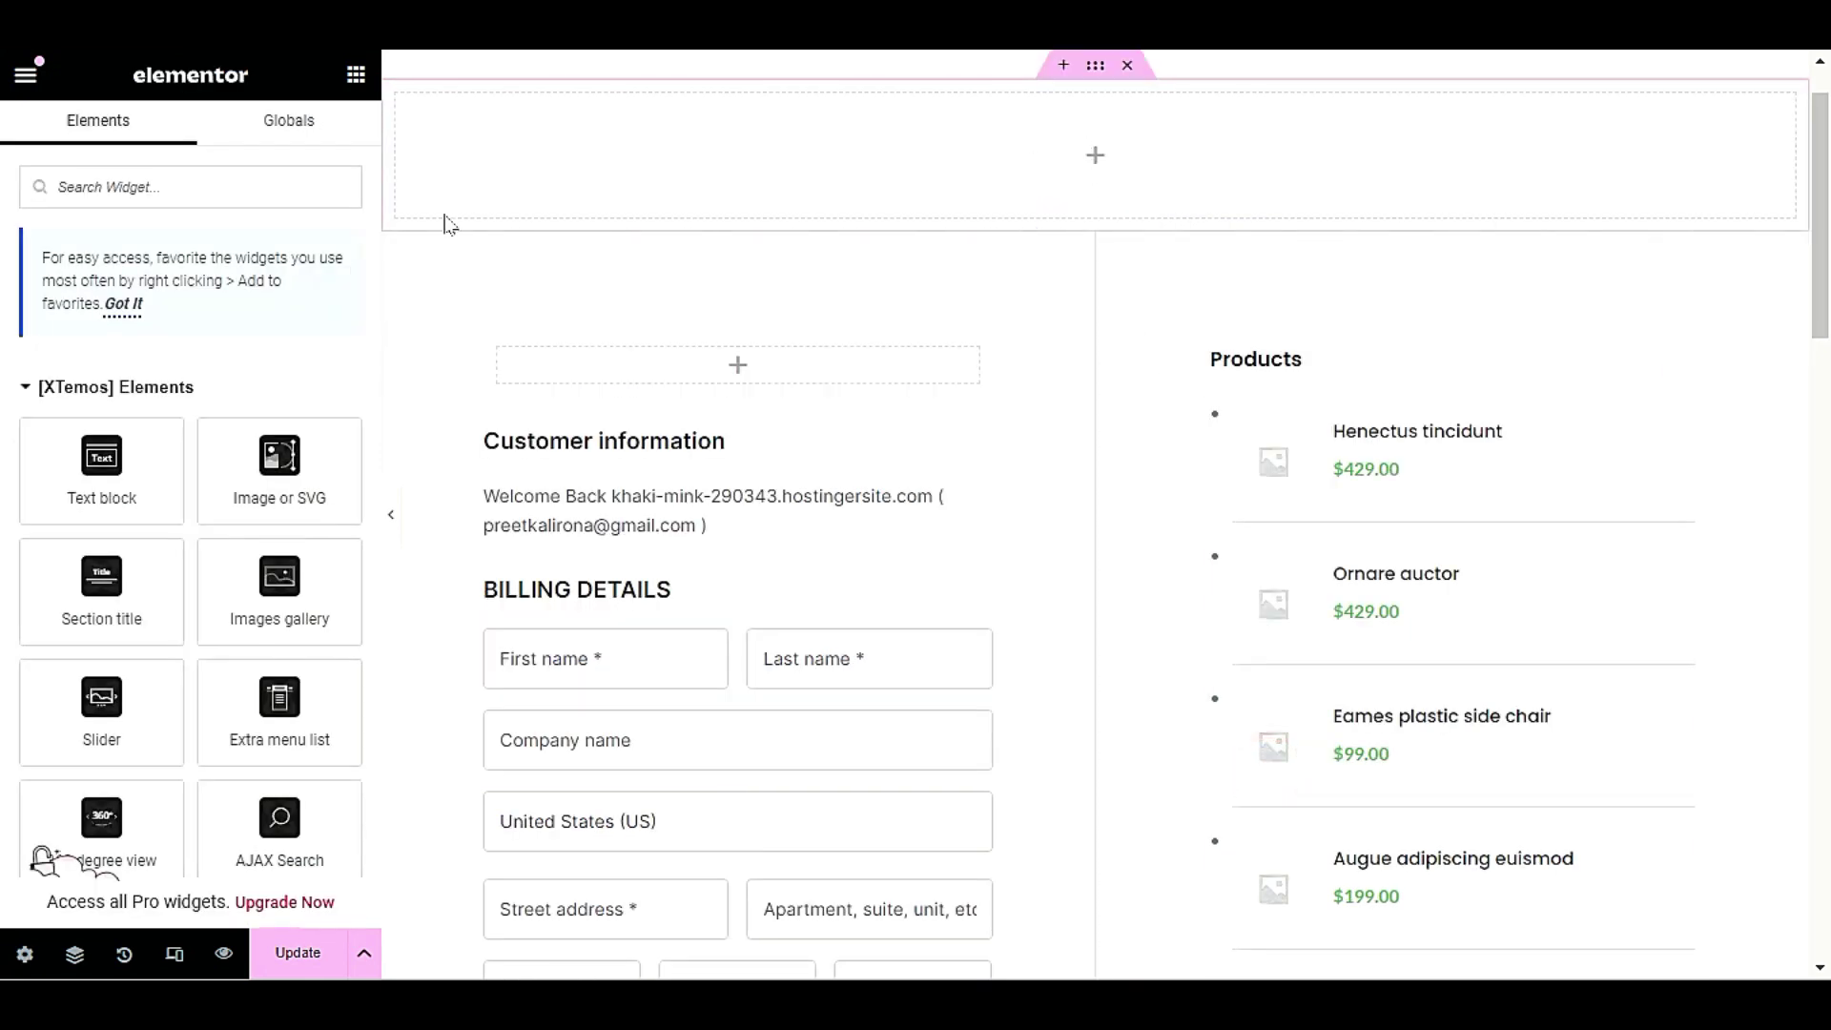
scroll(236, 511, "down", 3)
scroll(235, 511, "up", 3)
scroll(135, 503, "down", 15)
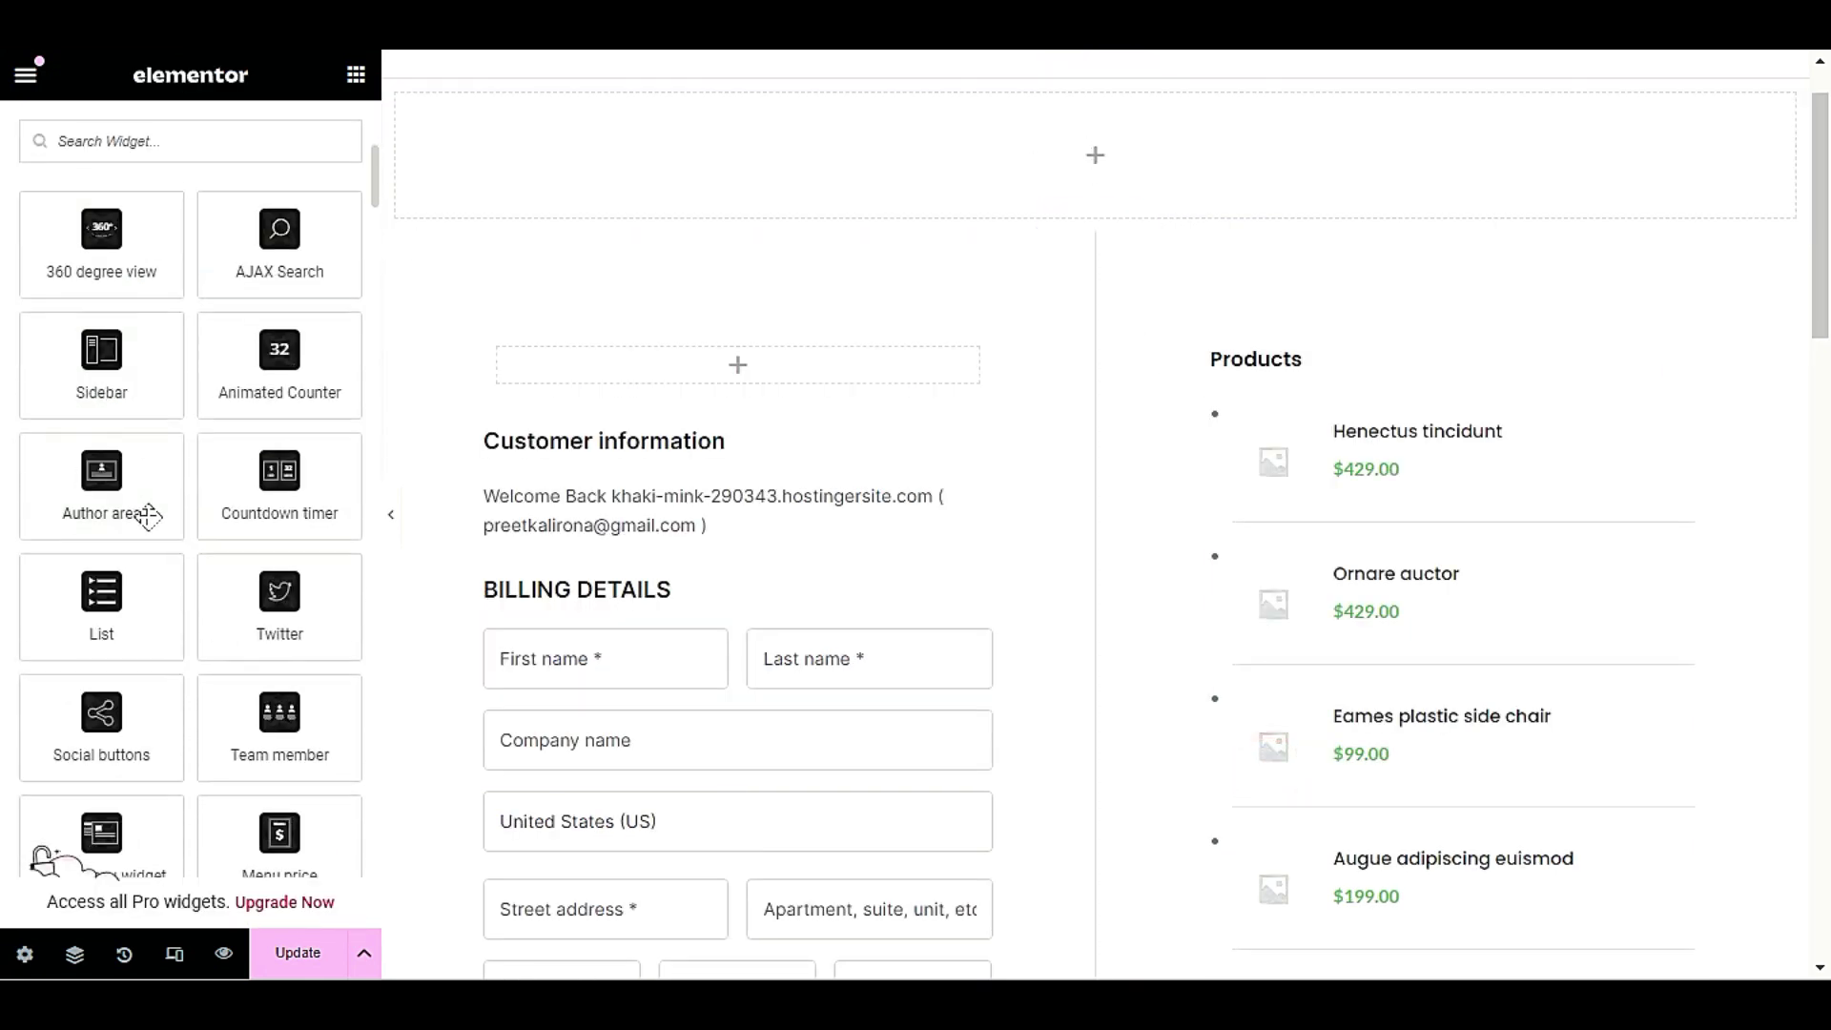
scroll(149, 510, "down", 4)
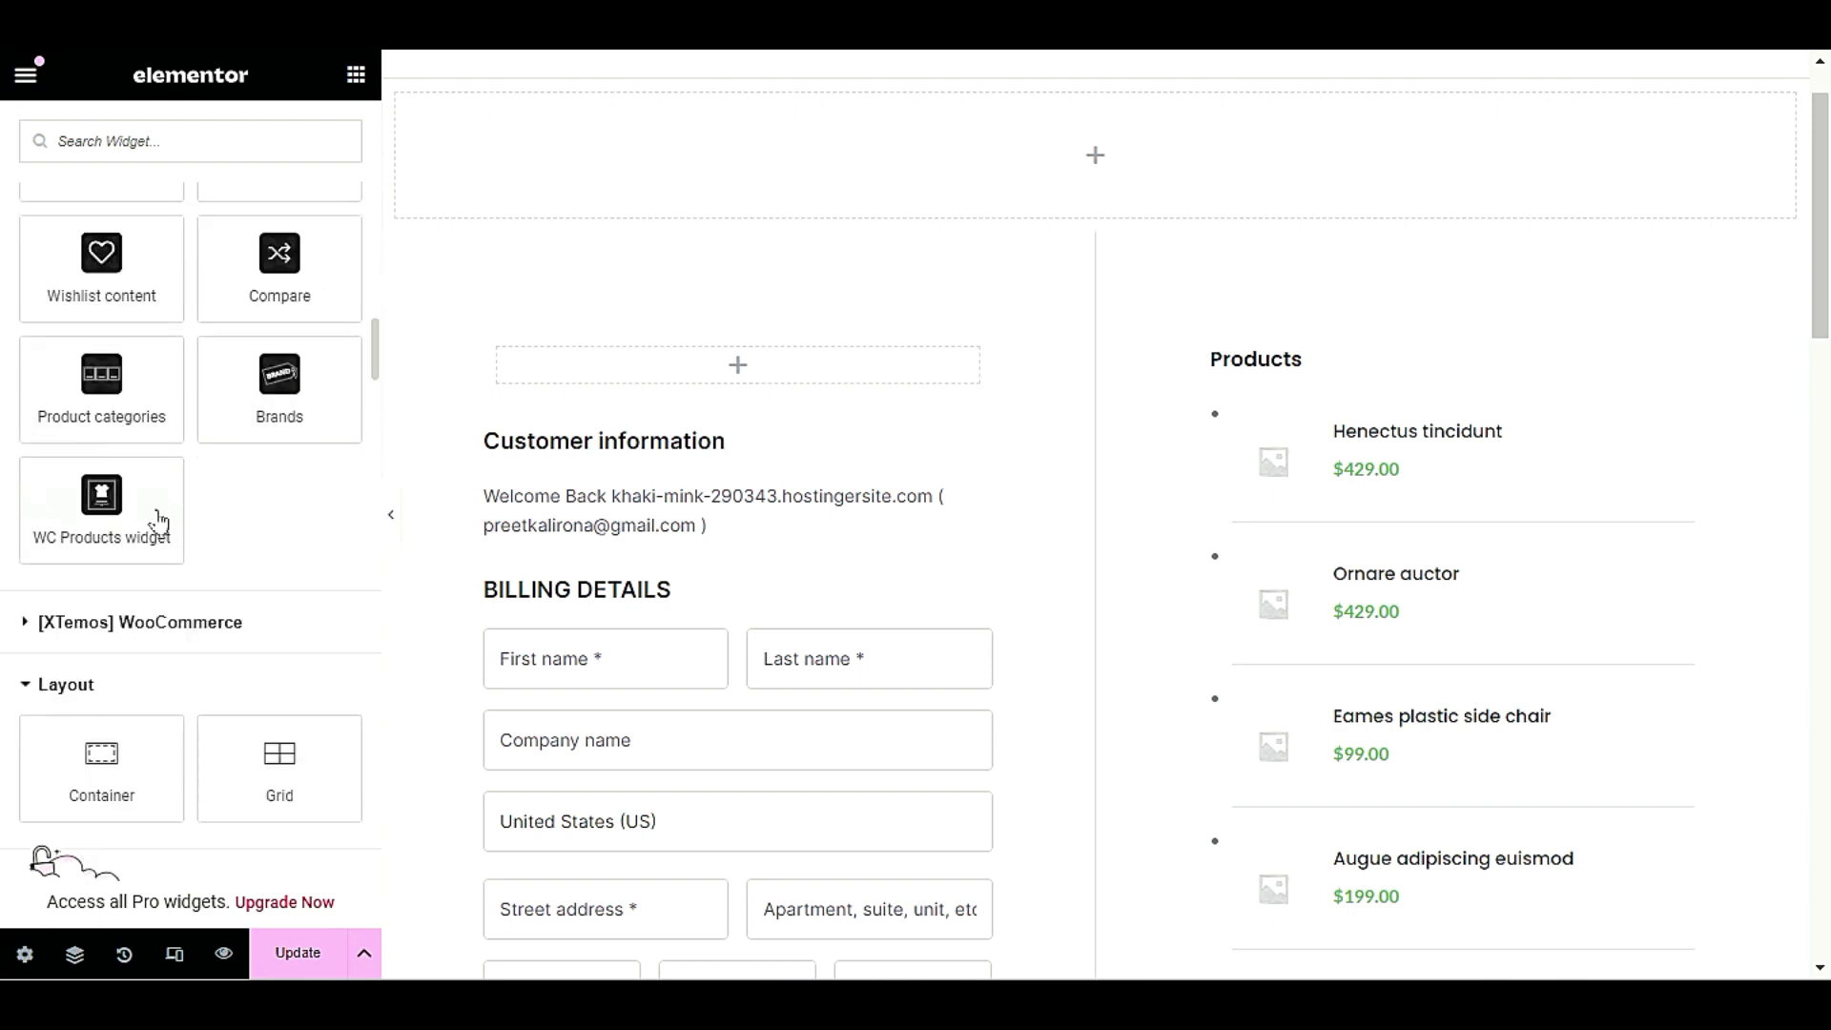
scroll(150, 485, "down", 1)
left_click_drag(122, 527, 1106, 157)
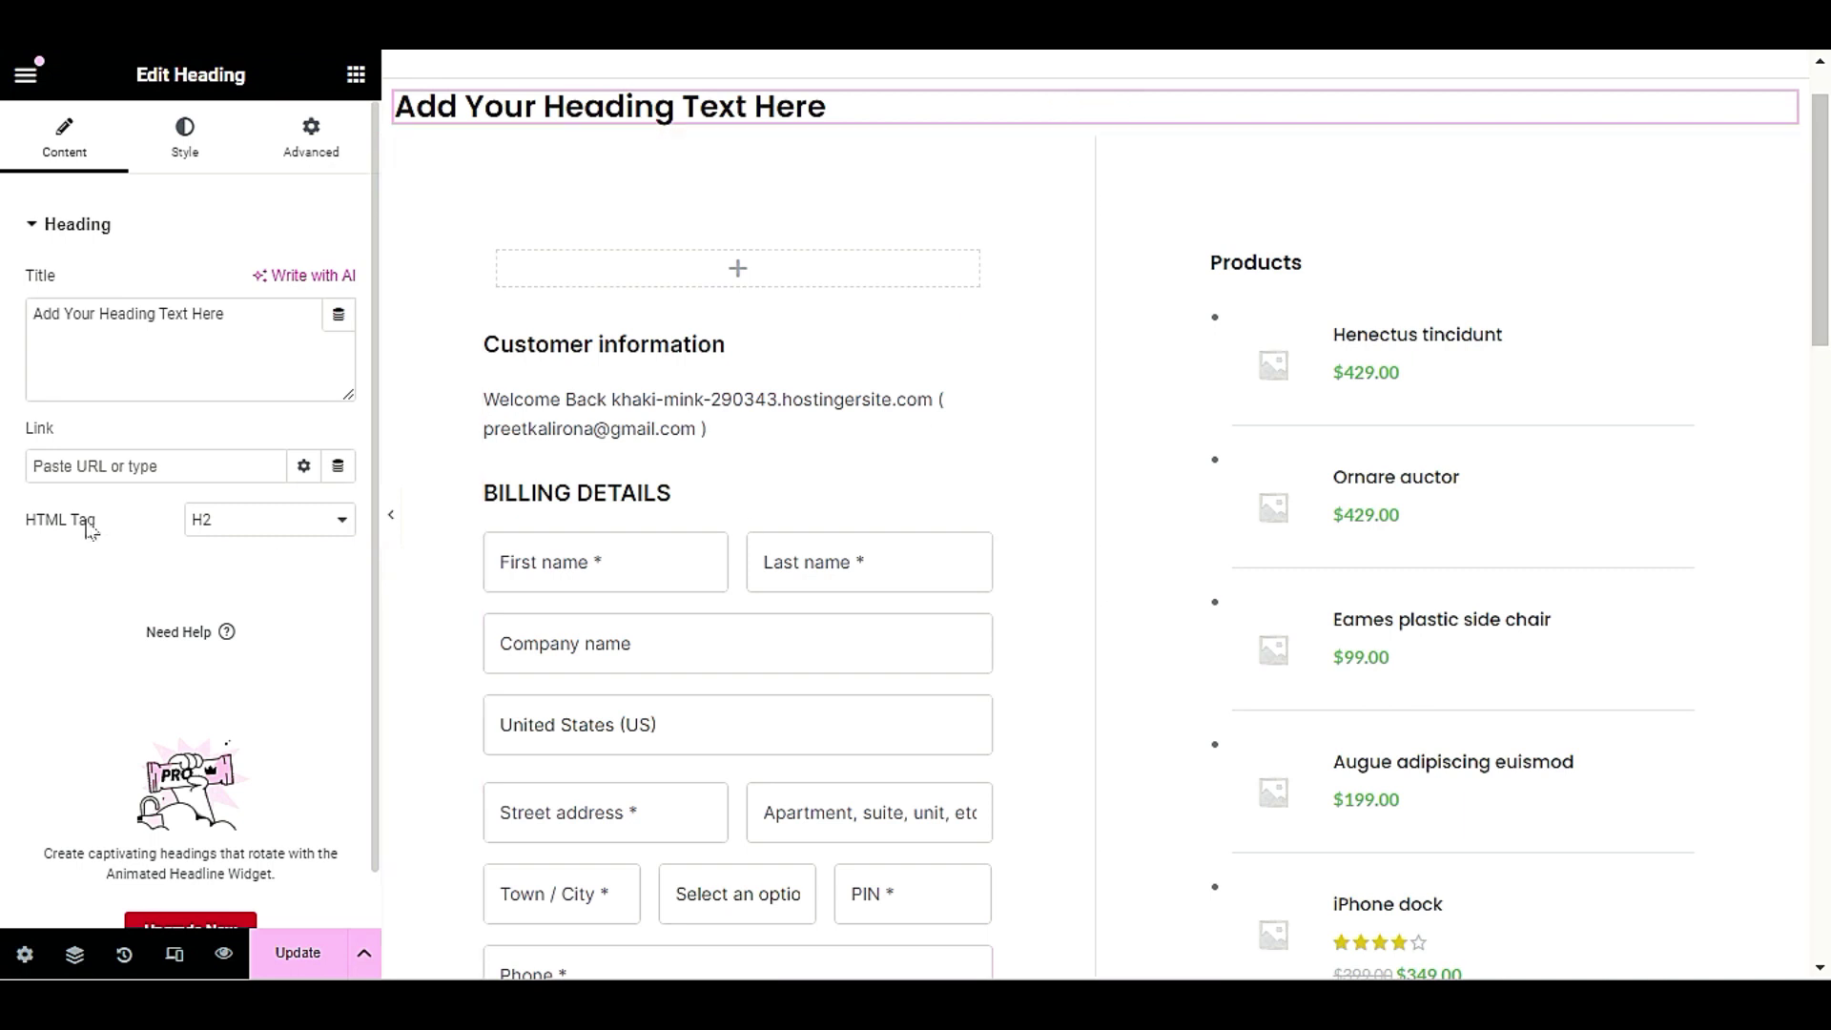
- Set the new heading's title to "checkout" and center it
triple_click(175, 313)
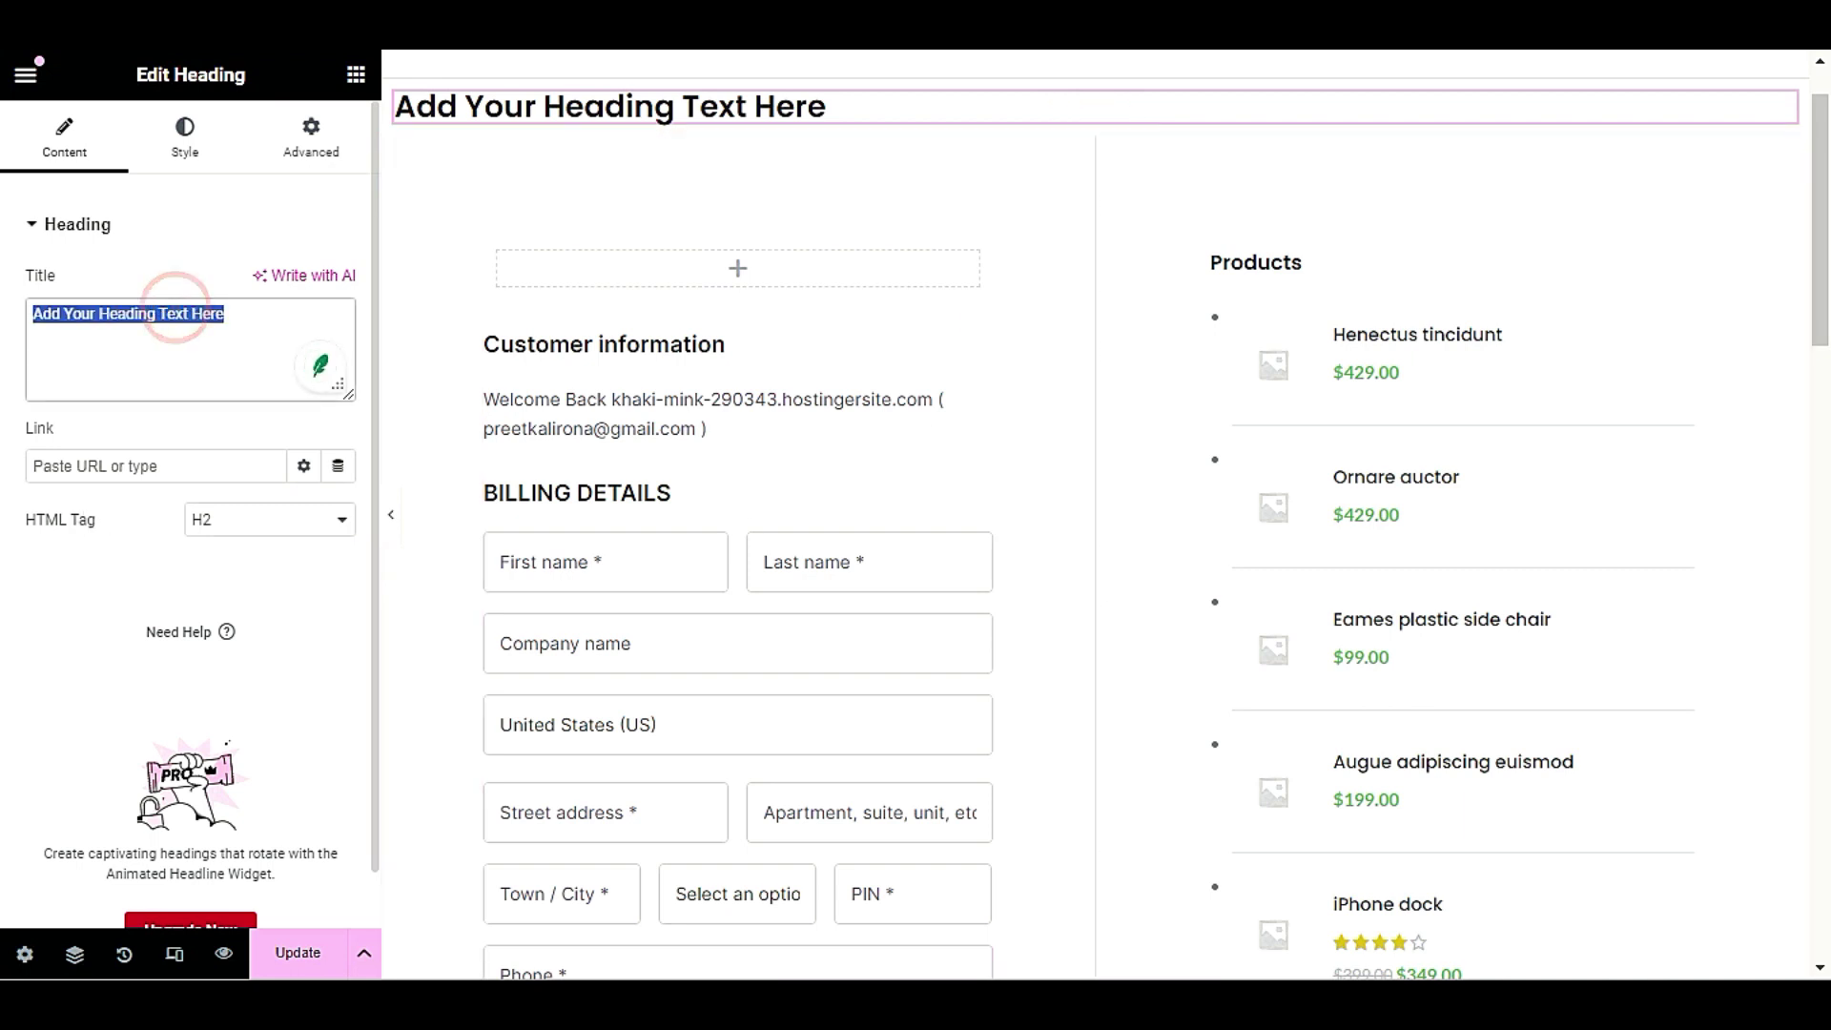
type("cHECK")
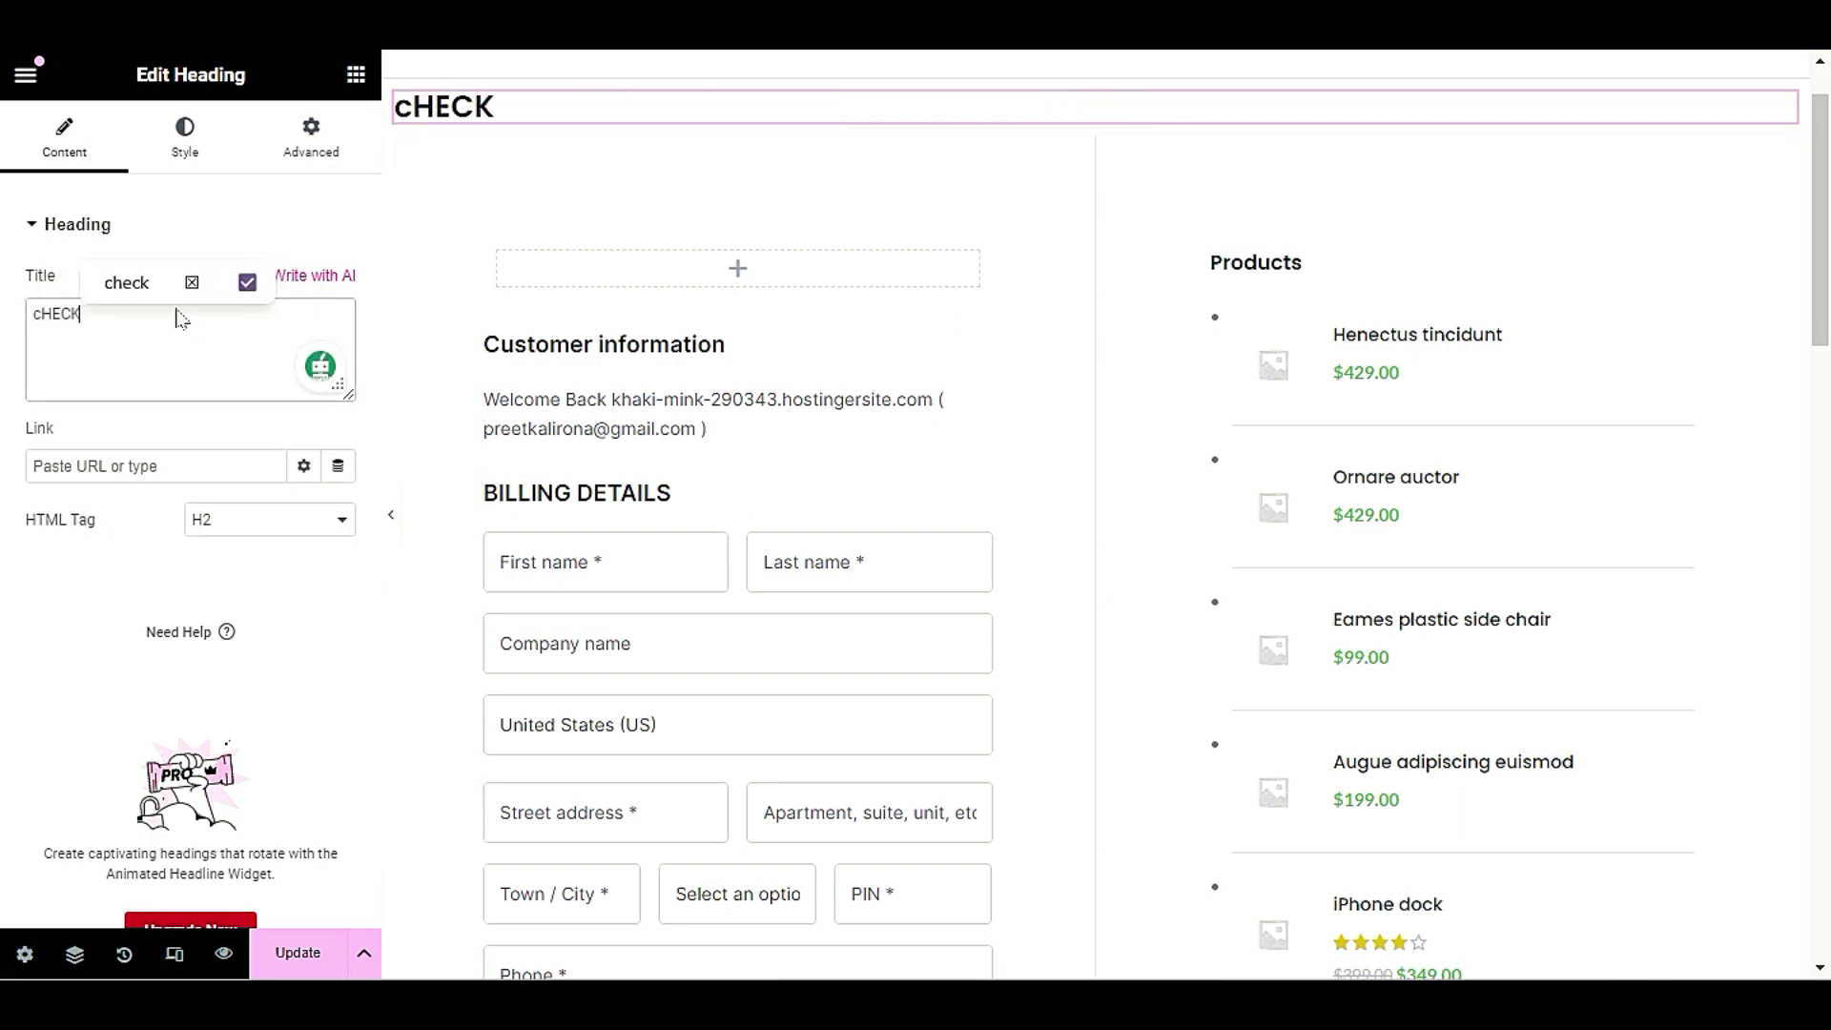
type("OUT")
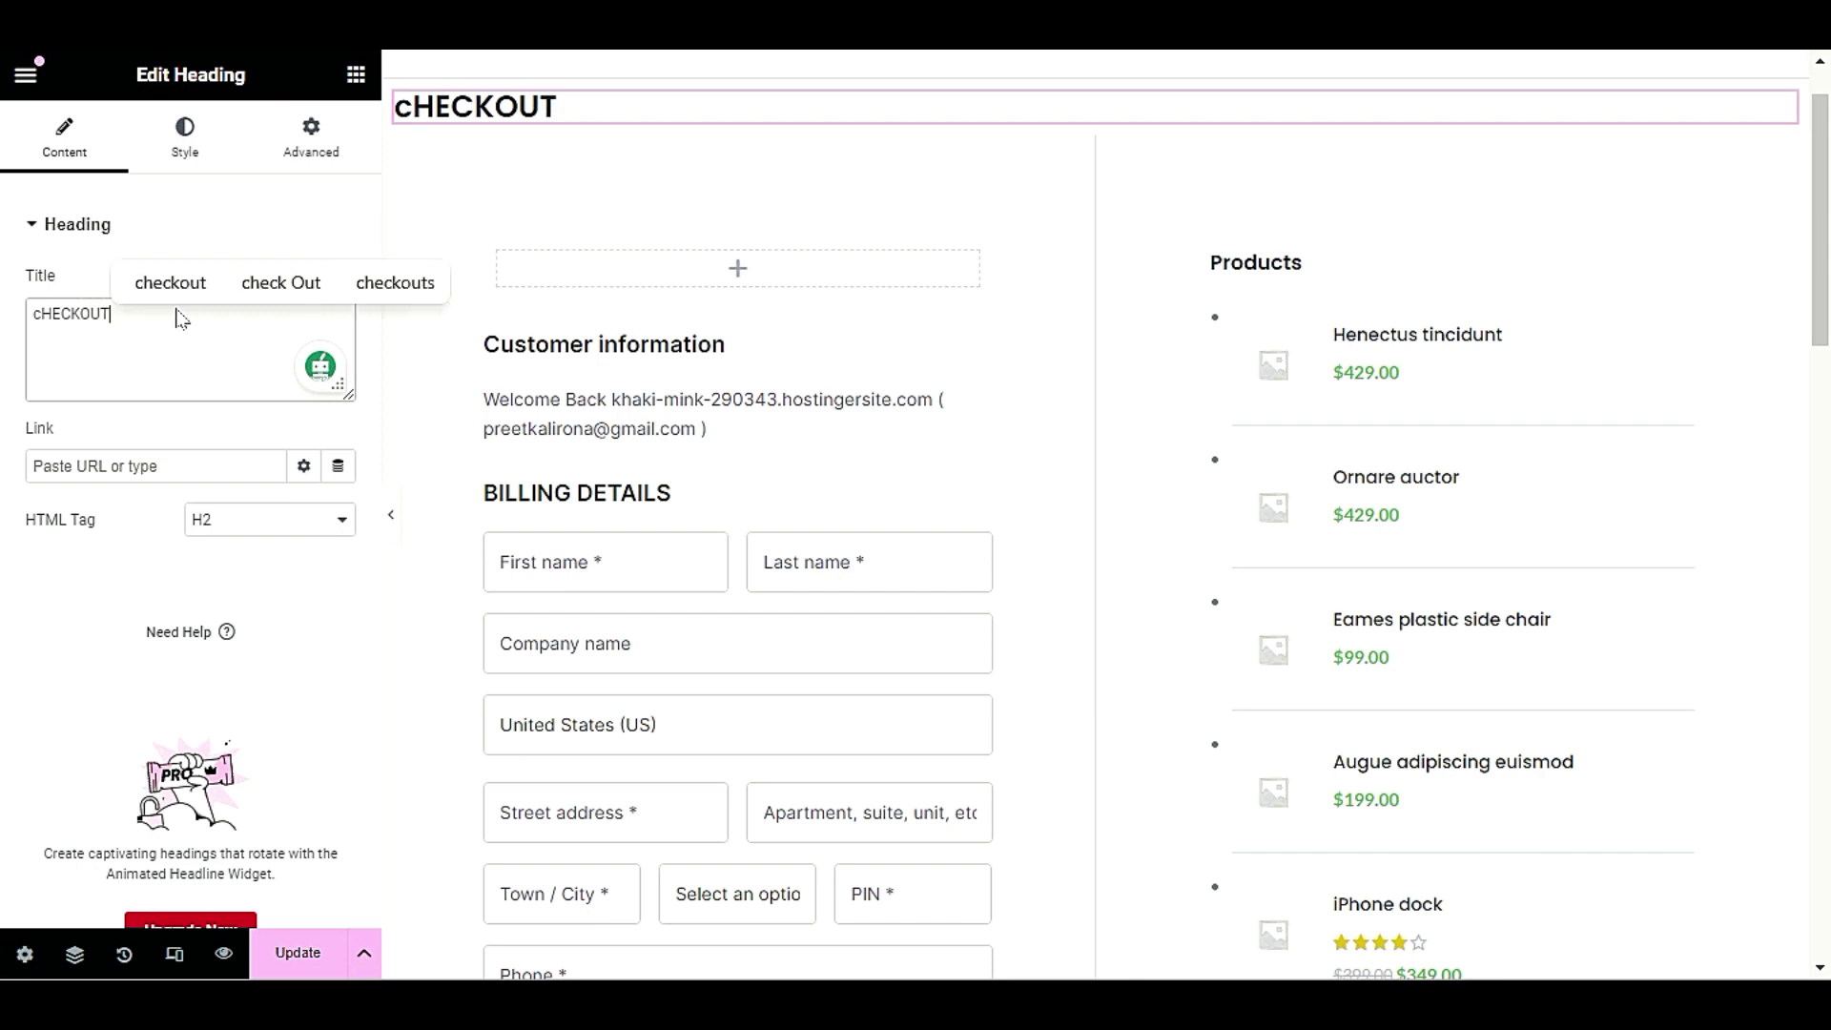
left_click(164, 282)
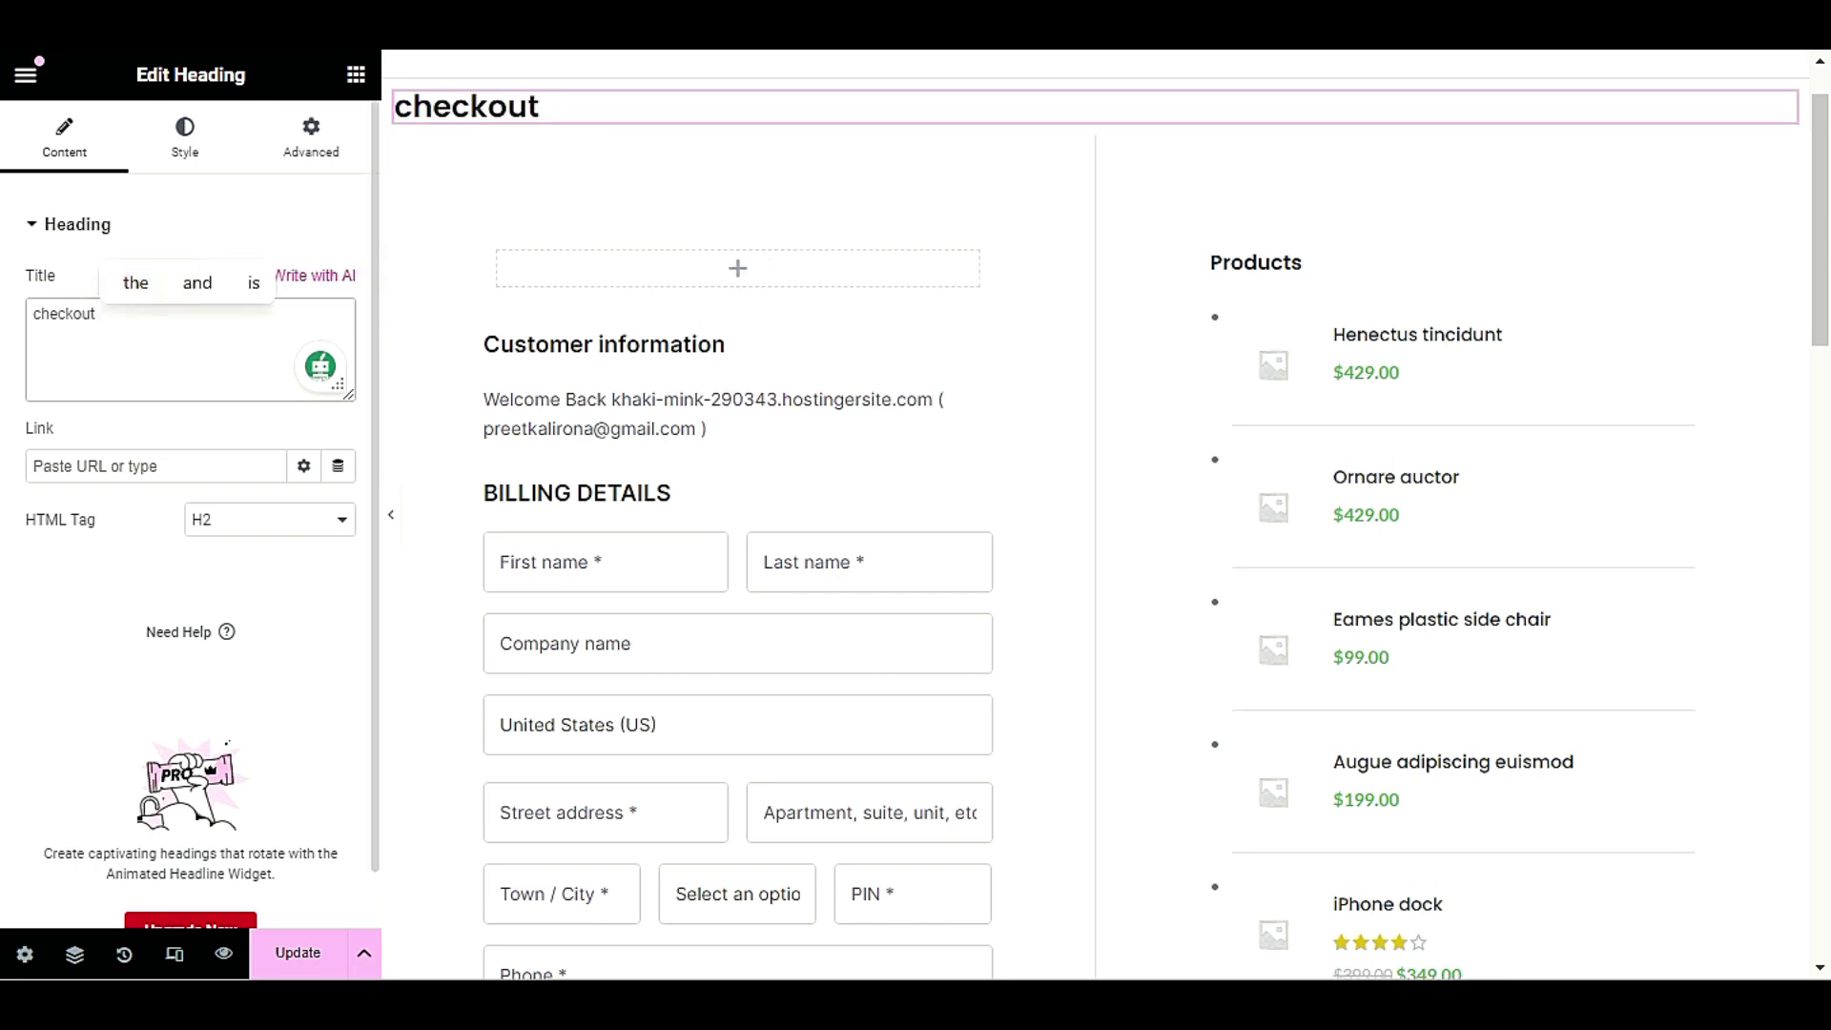
left_click(163, 152)
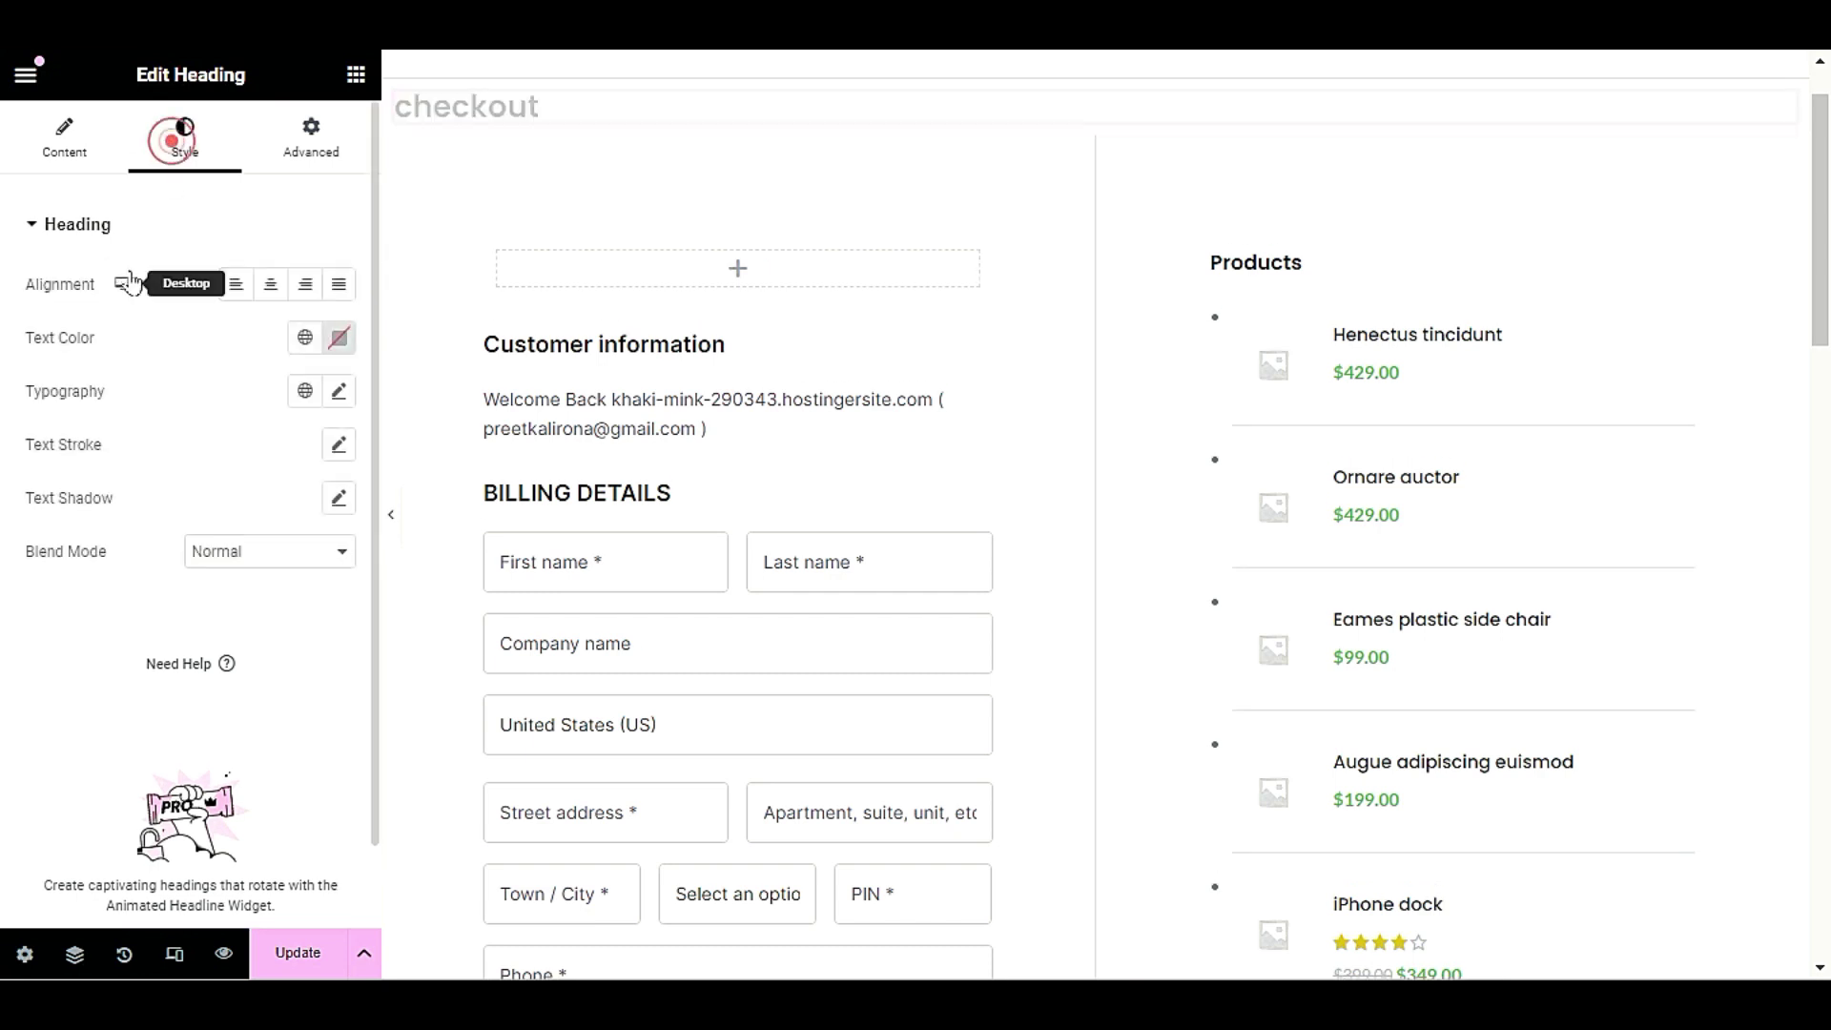
left_click(305, 284)
left_click(271, 284)
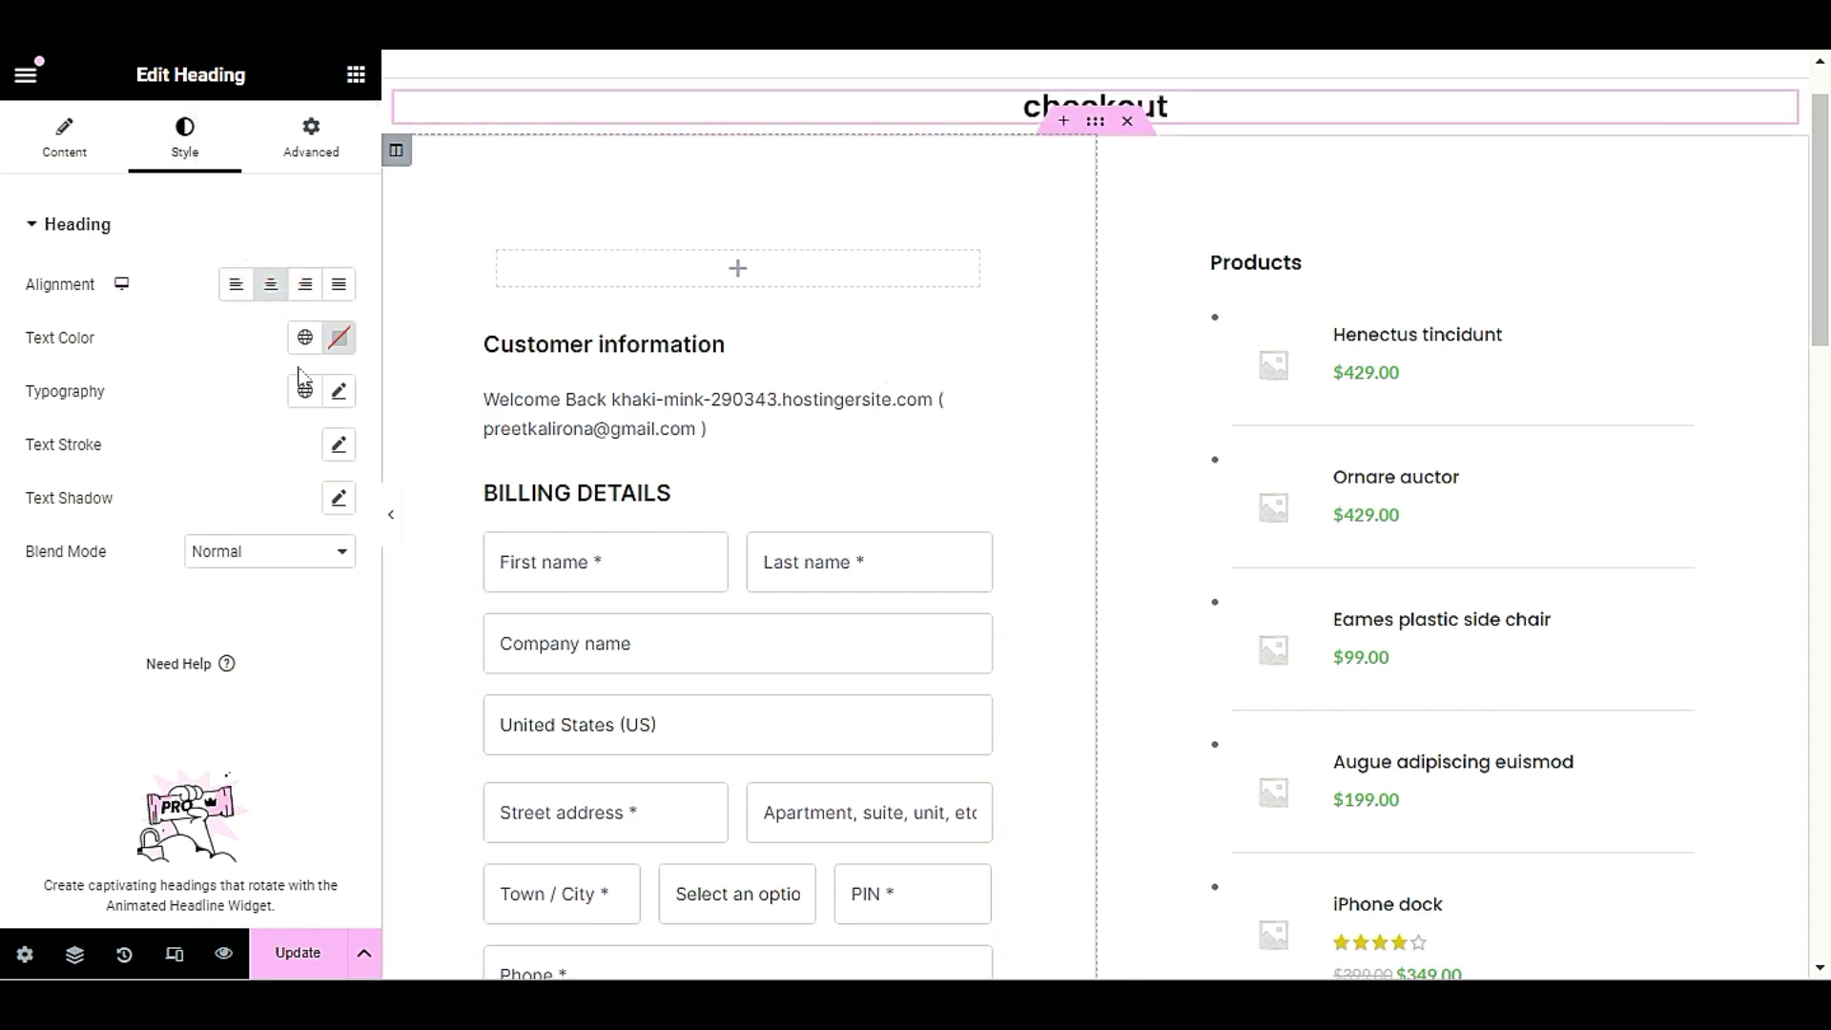
- Capitalize the first letter of the heading's title so it reads "Checkout"
left_click(57, 143)
left_click_drag(40, 315, 32, 323)
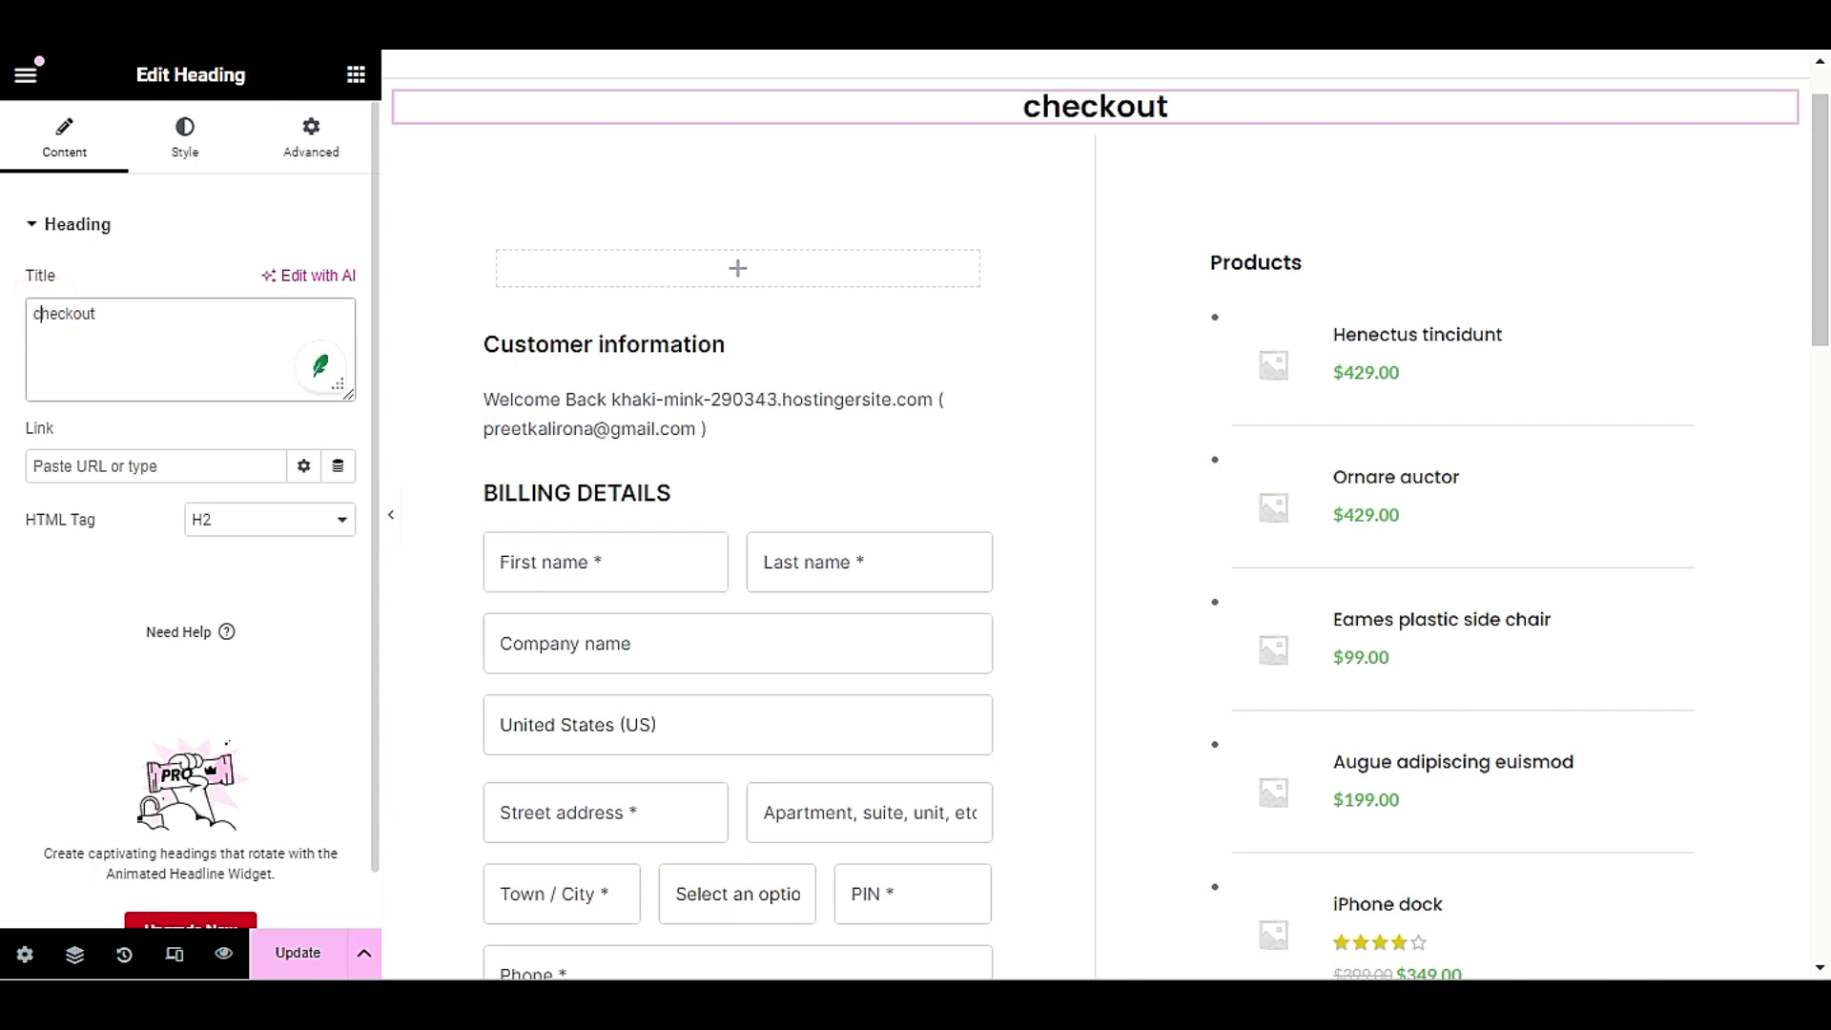
key("BackSpace")
type("C")
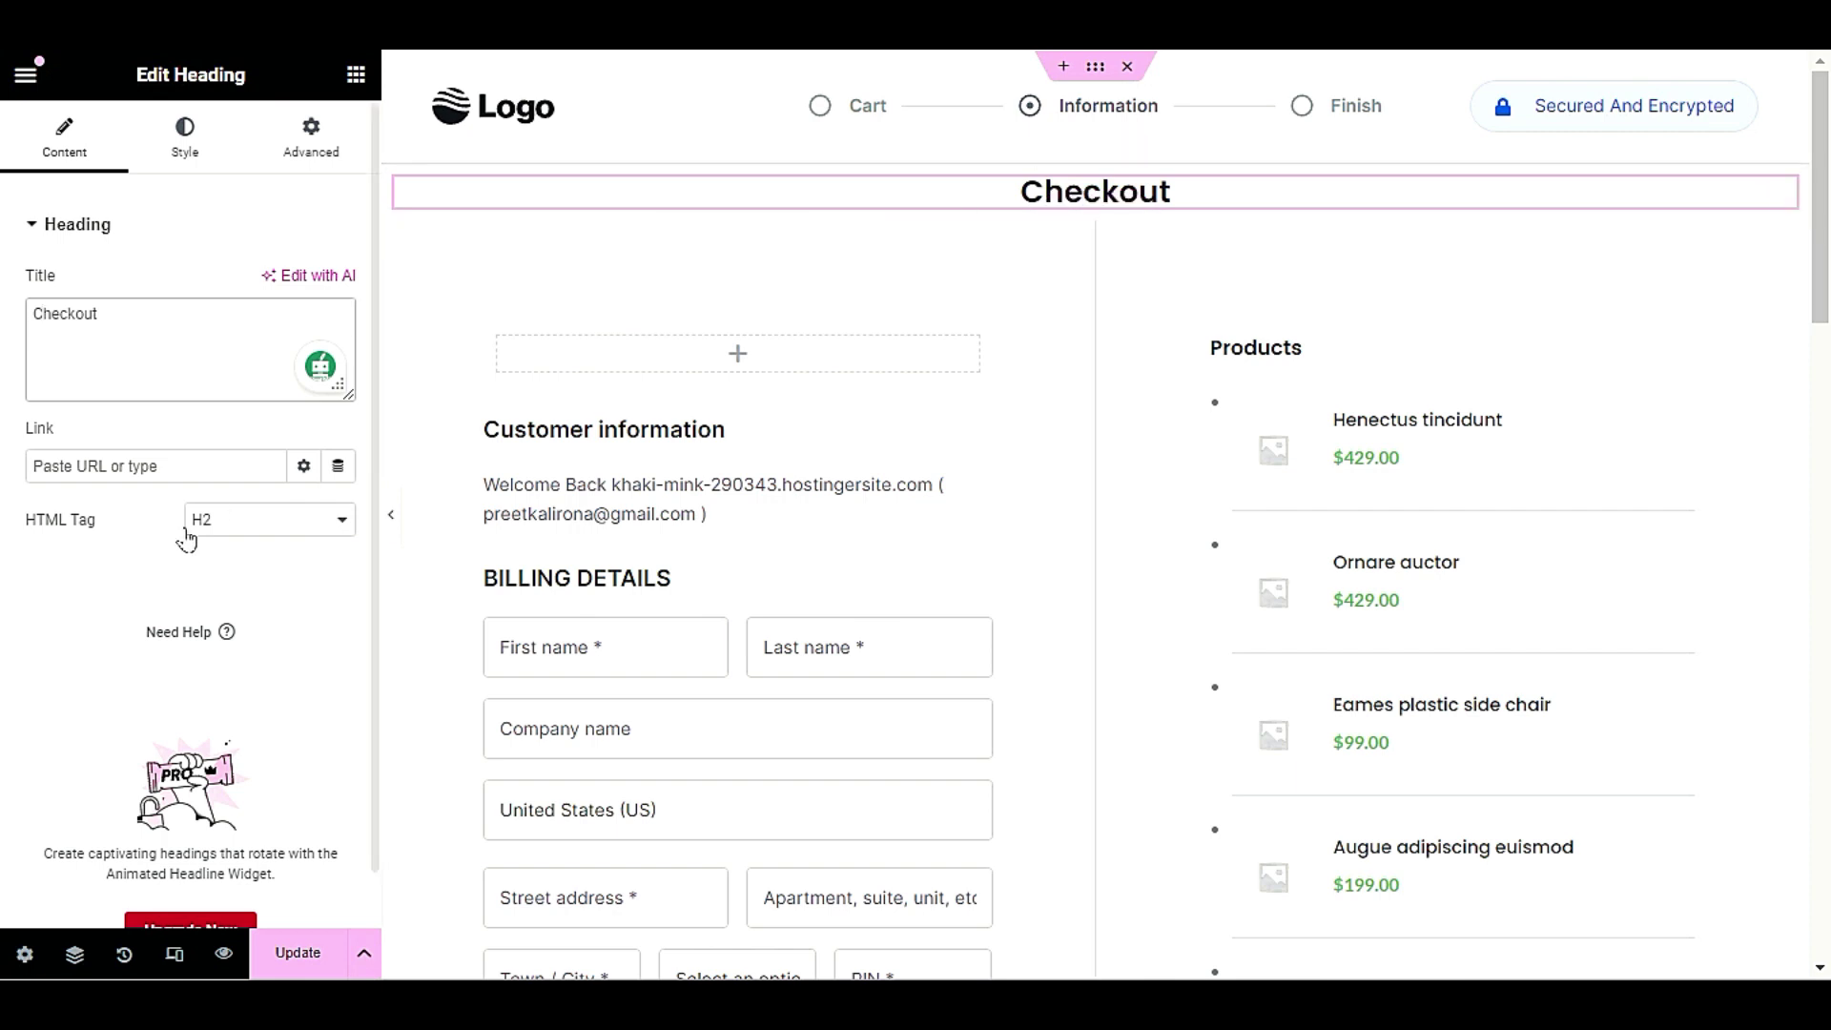
- Set the Checkout heading's text color to dark gray #616161
right_click(1003, 199)
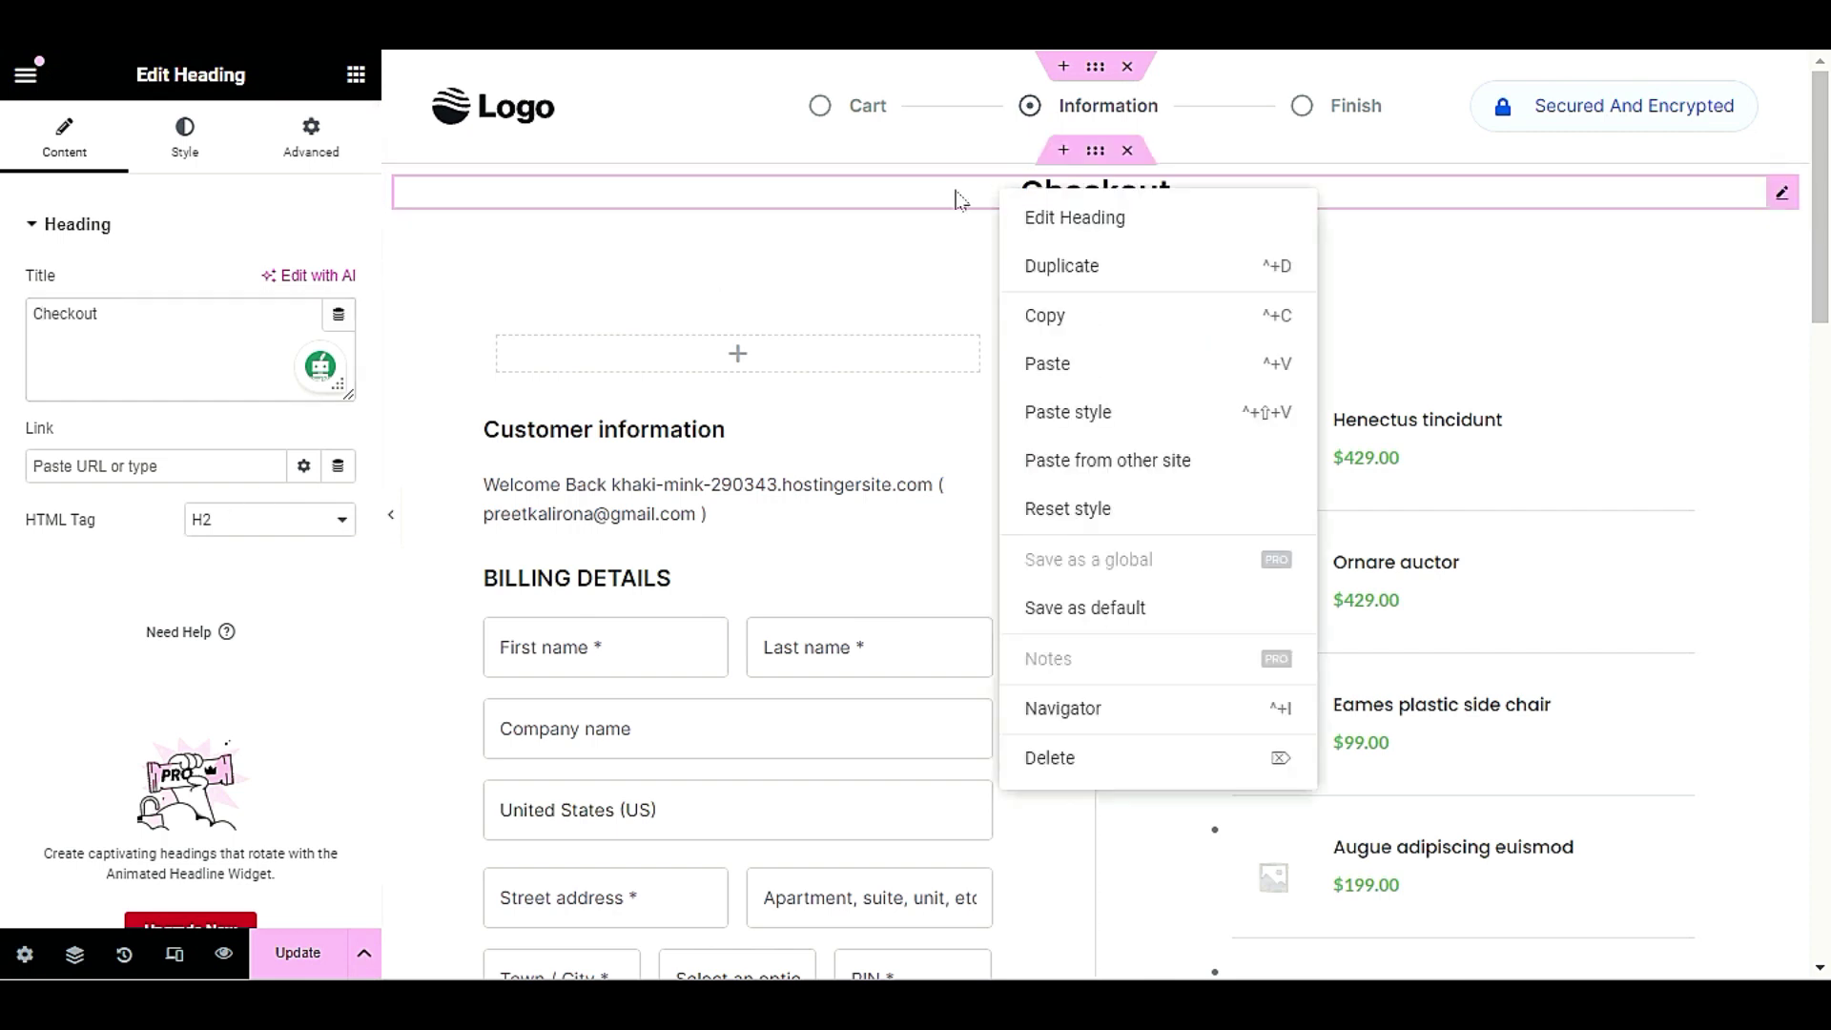
left_click(223, 151)
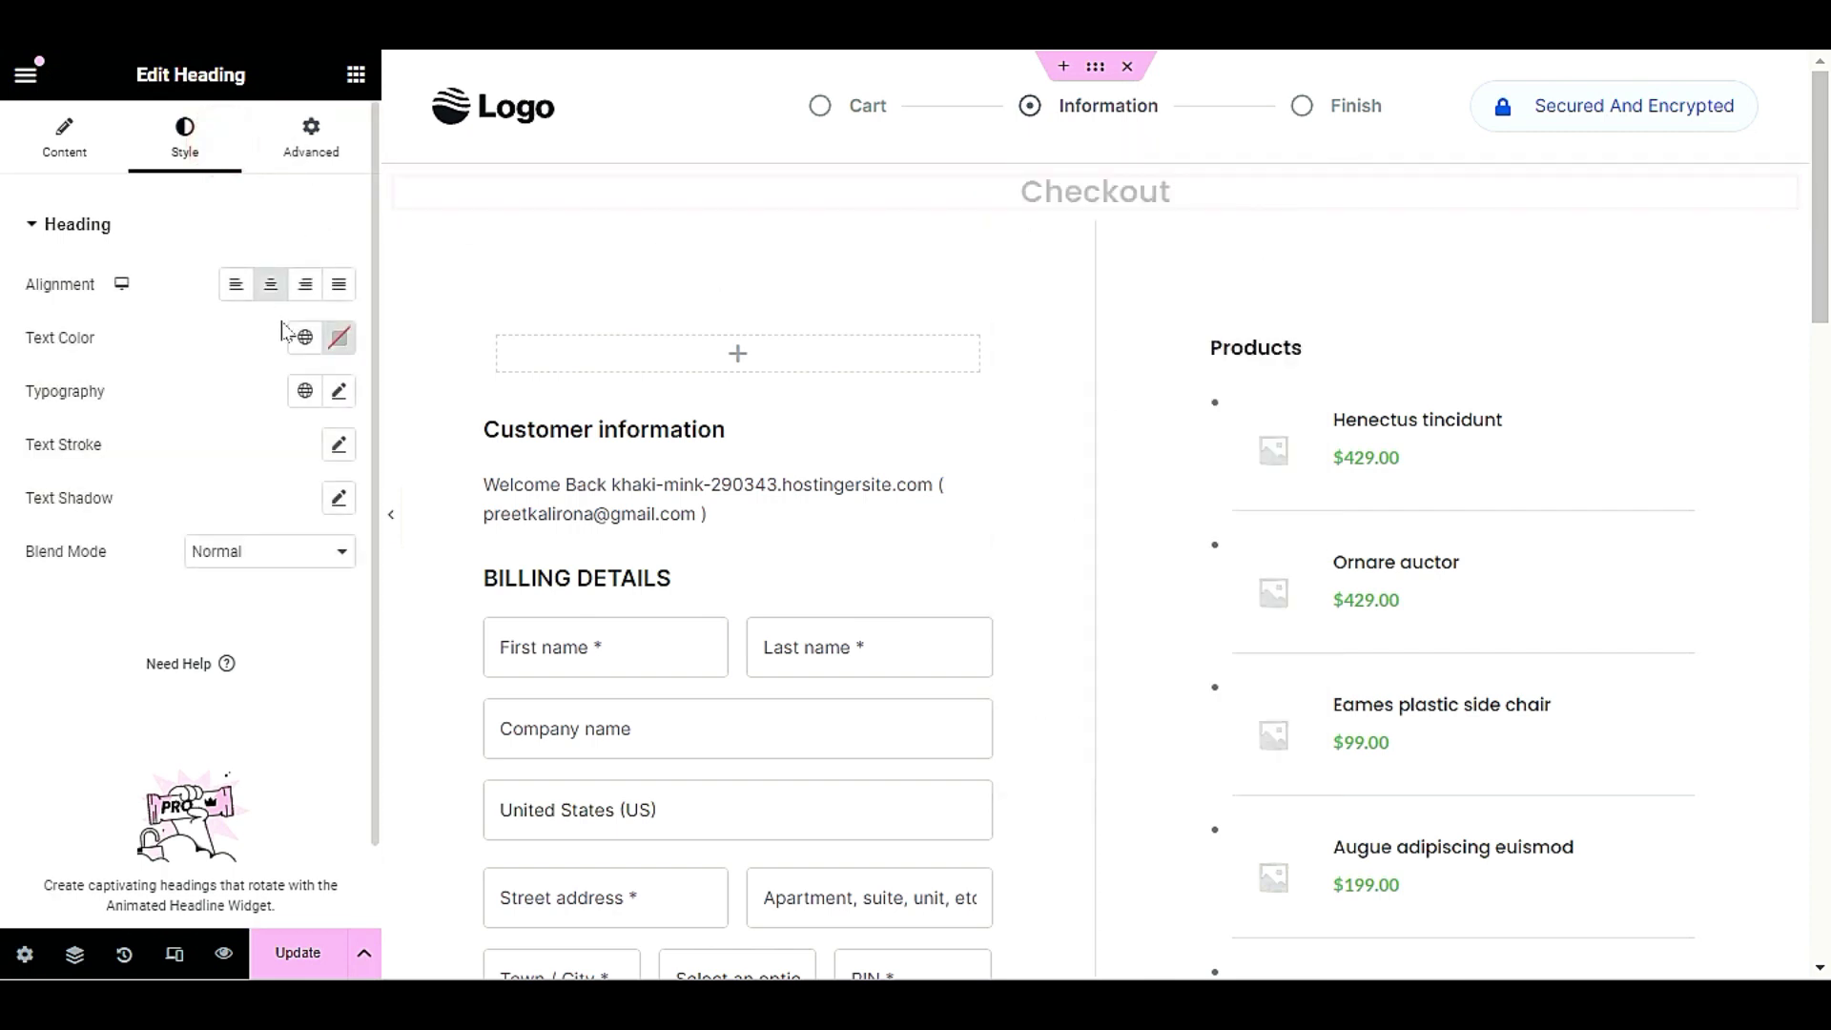
left_click(338, 337)
left_click(233, 584)
left_click_drag(233, 584, 226, 552)
left_click(143, 351)
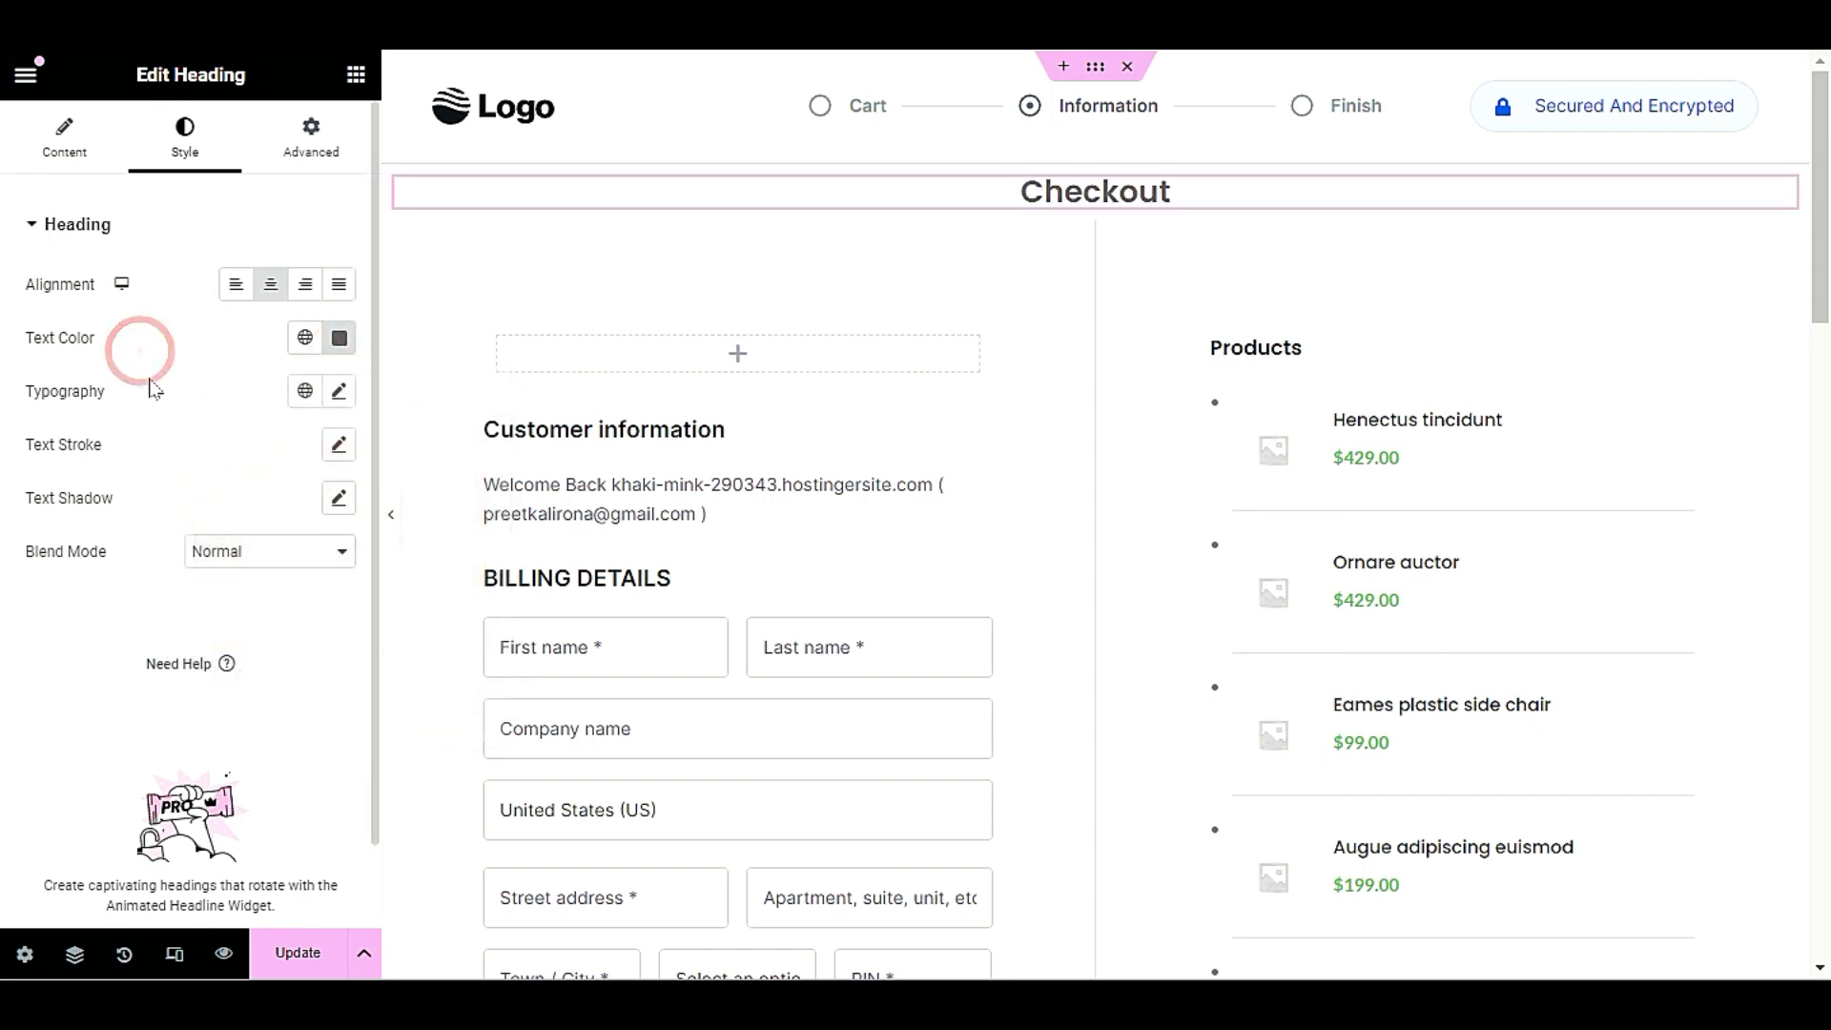
left_click(339, 338)
left_click(421, 544)
left_click(474, 606)
left_click(463, 452)
left_click_drag(462, 452, 189, 559)
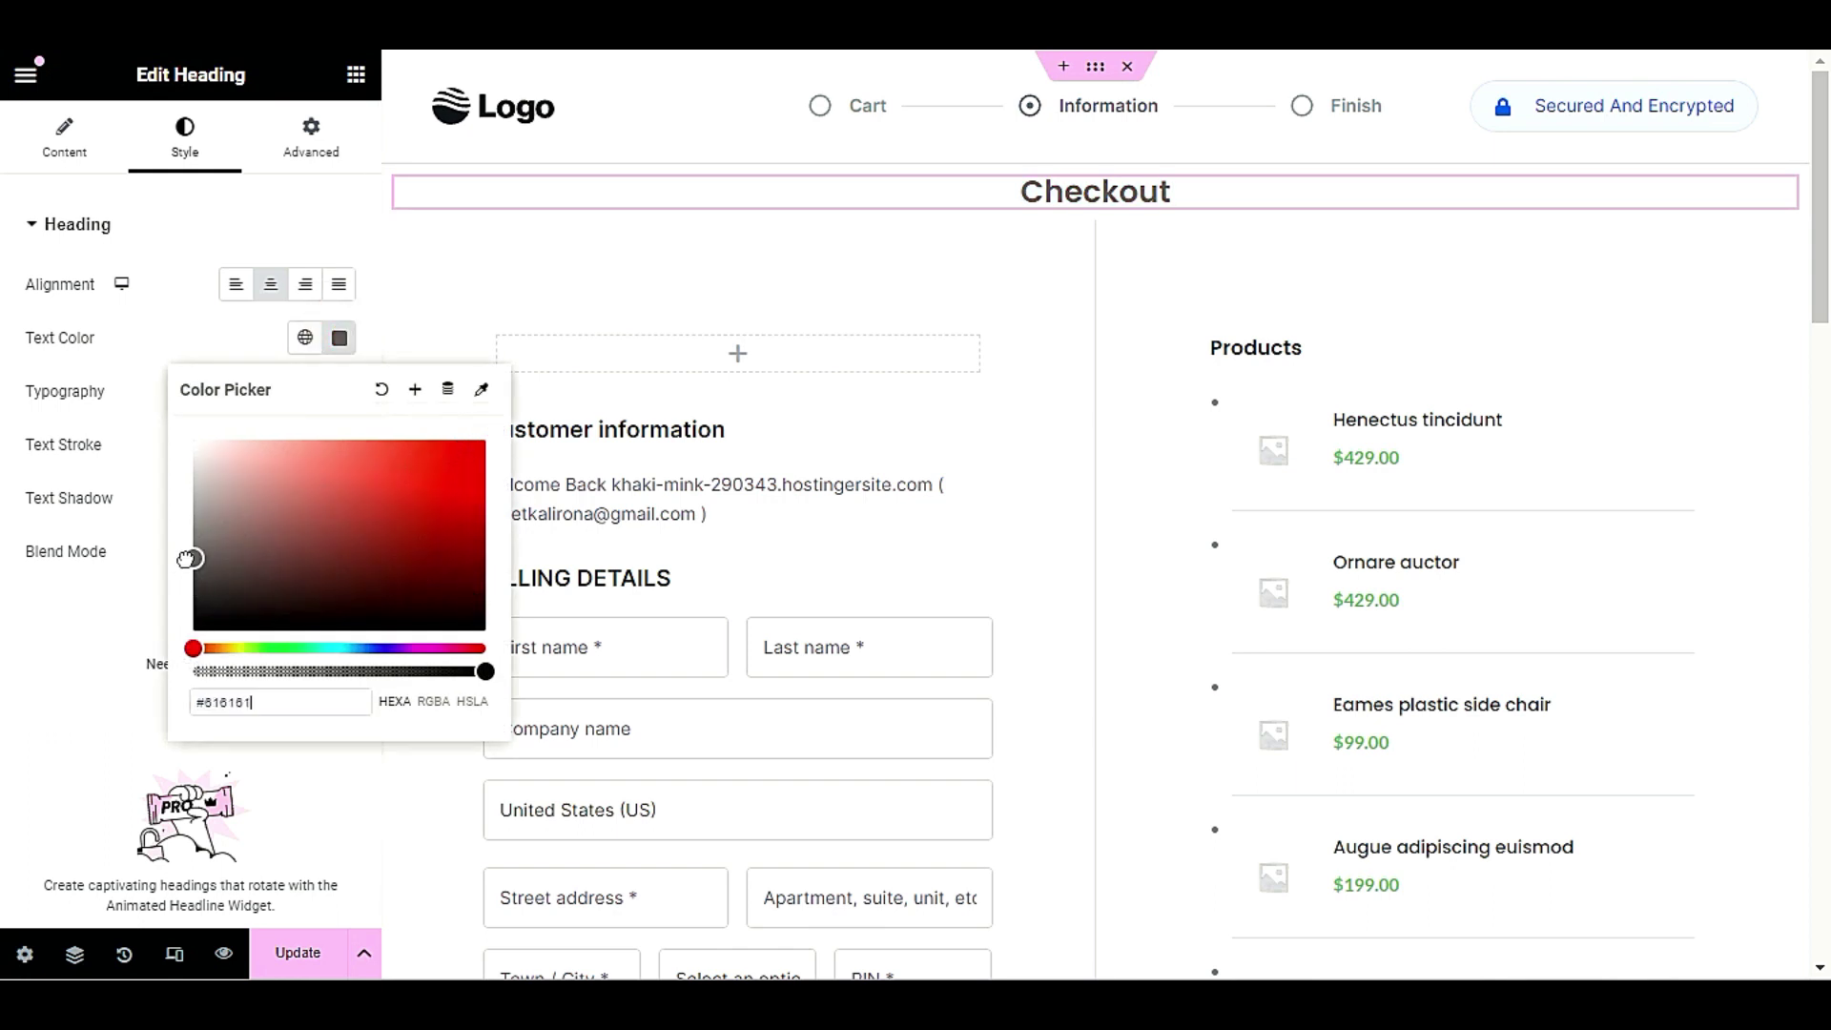
scroll(1145, 398, "down", 5)
scroll(1144, 398, "up", 5)
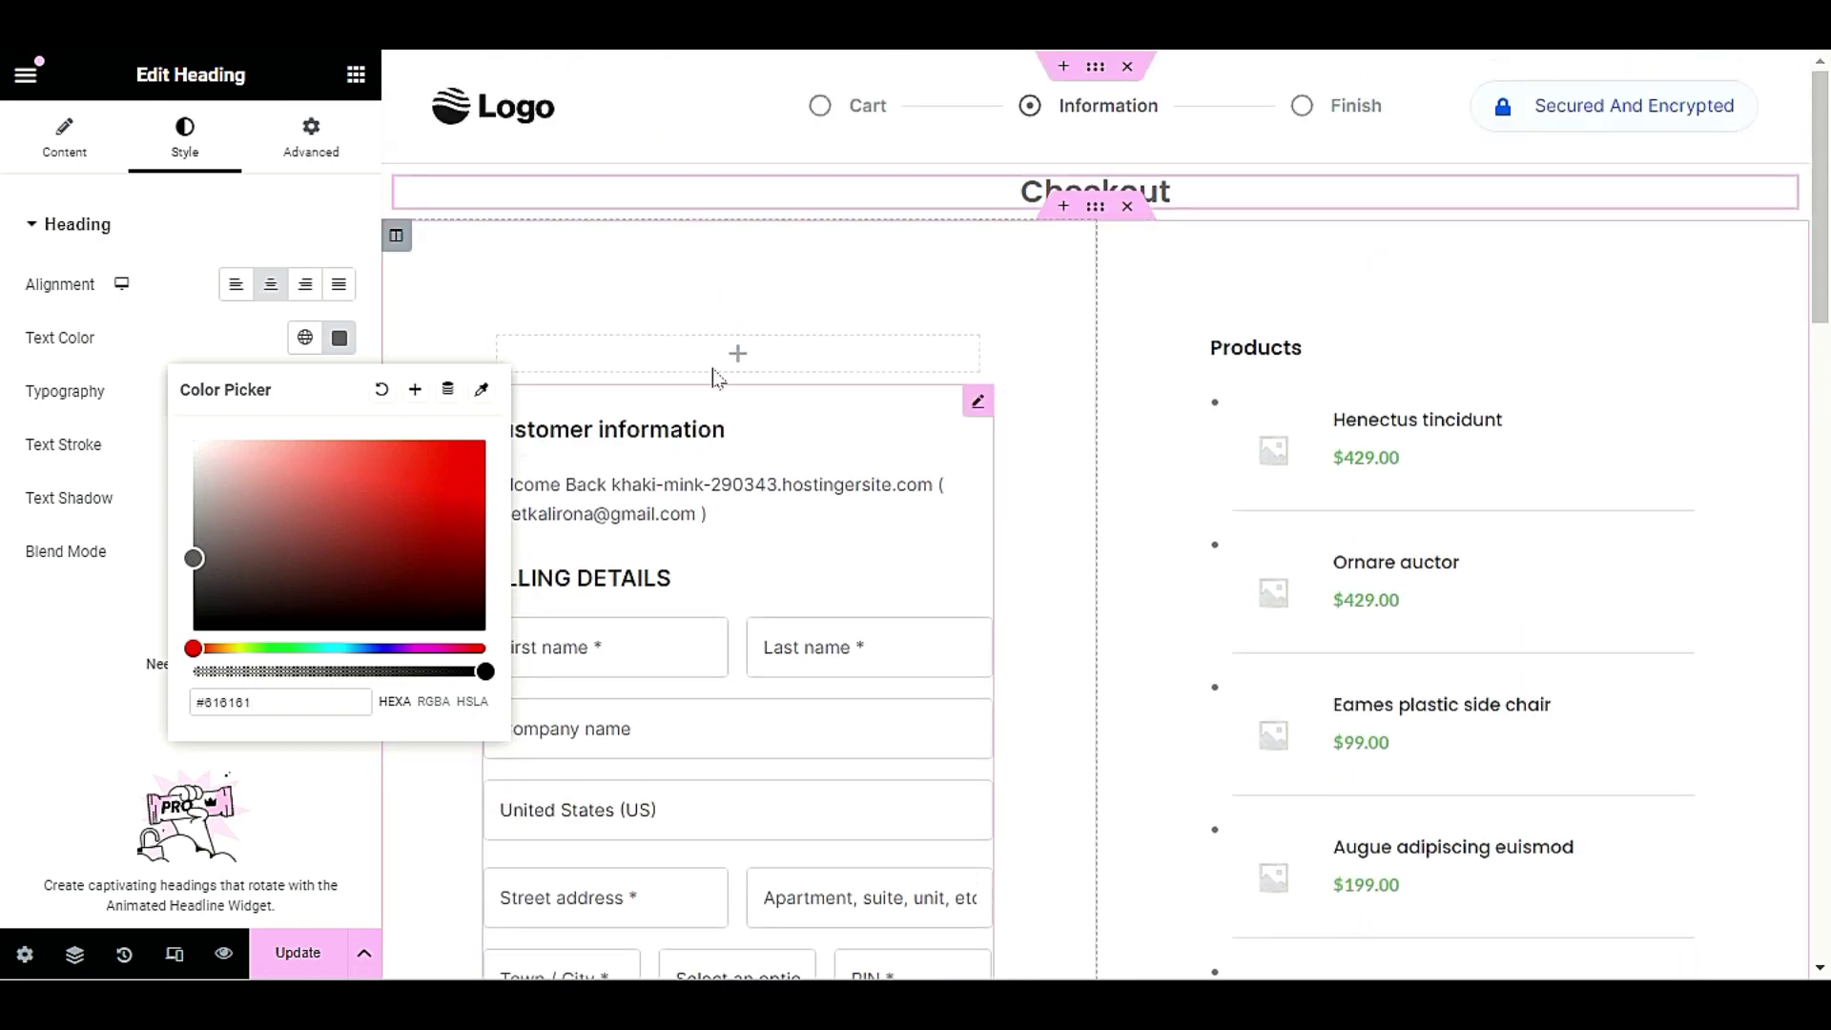
- Add a fourth item to the footer's Icon List after Terms of service
left_click(750, 351)
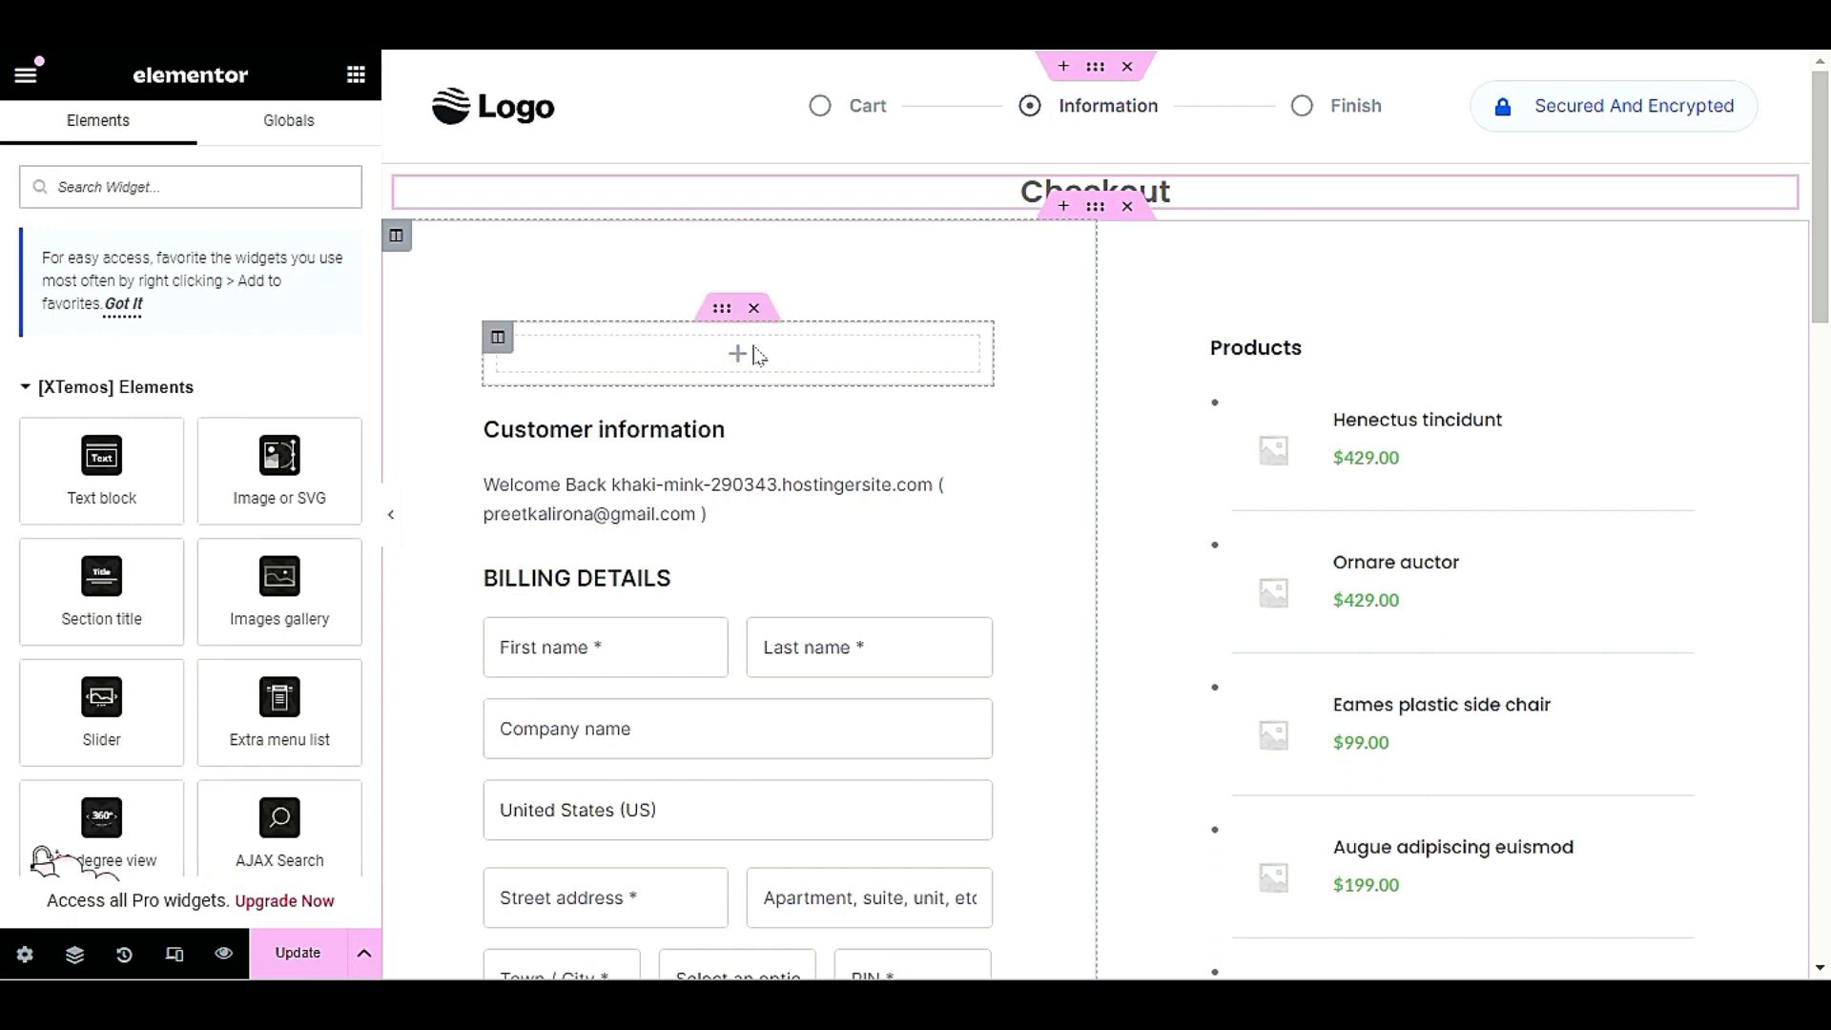
scroll(730, 401, "down", 15)
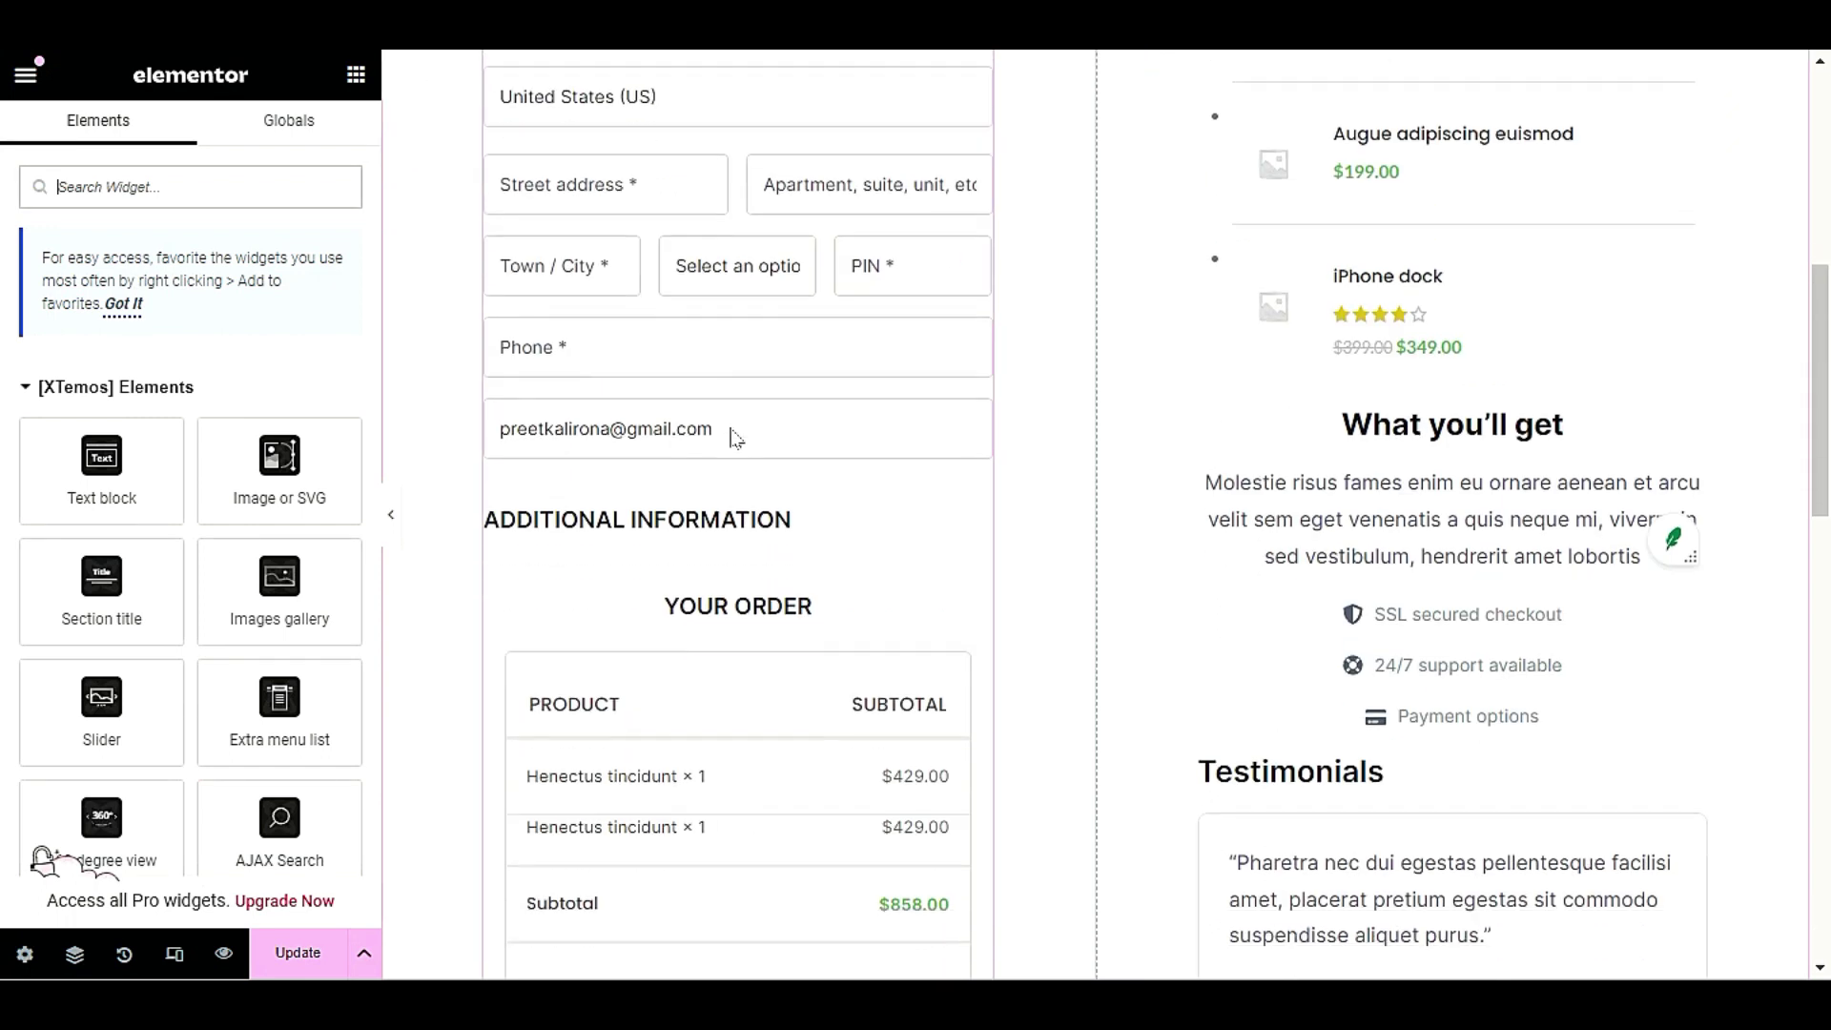
scroll(721, 446, "down", 5)
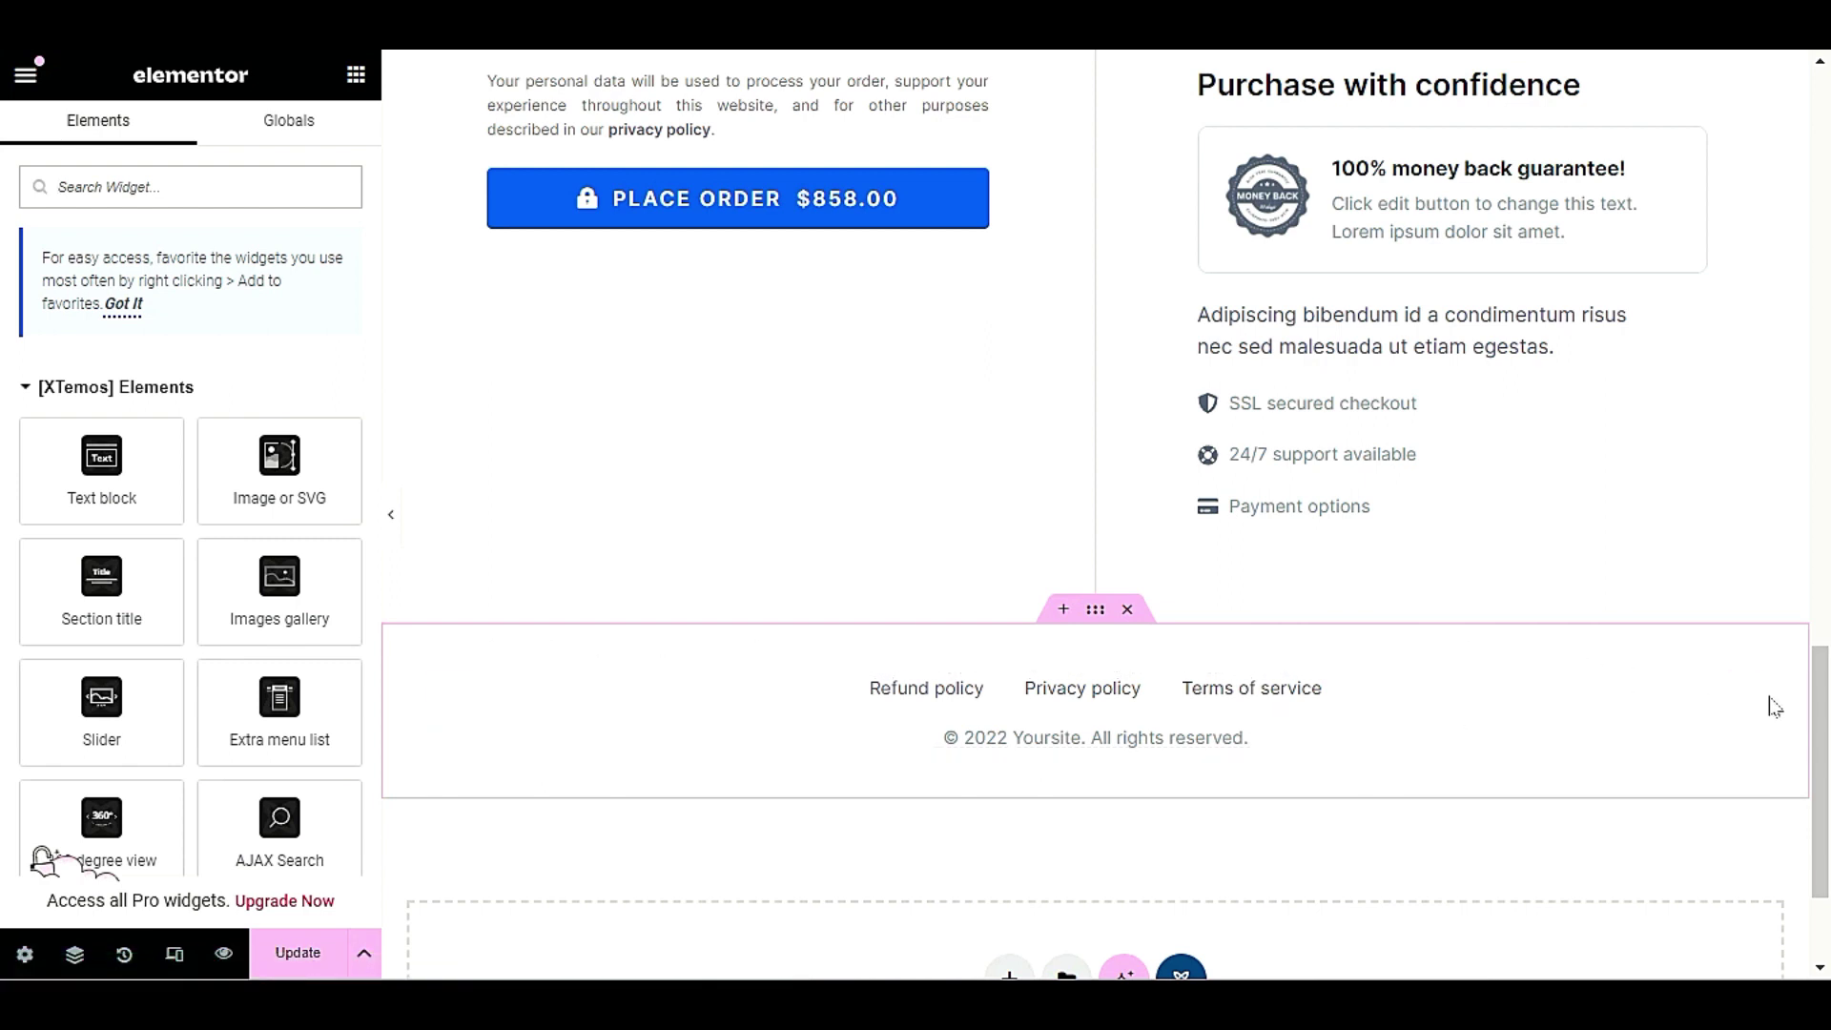
right_click(1381, 691)
left_click(1569, 416)
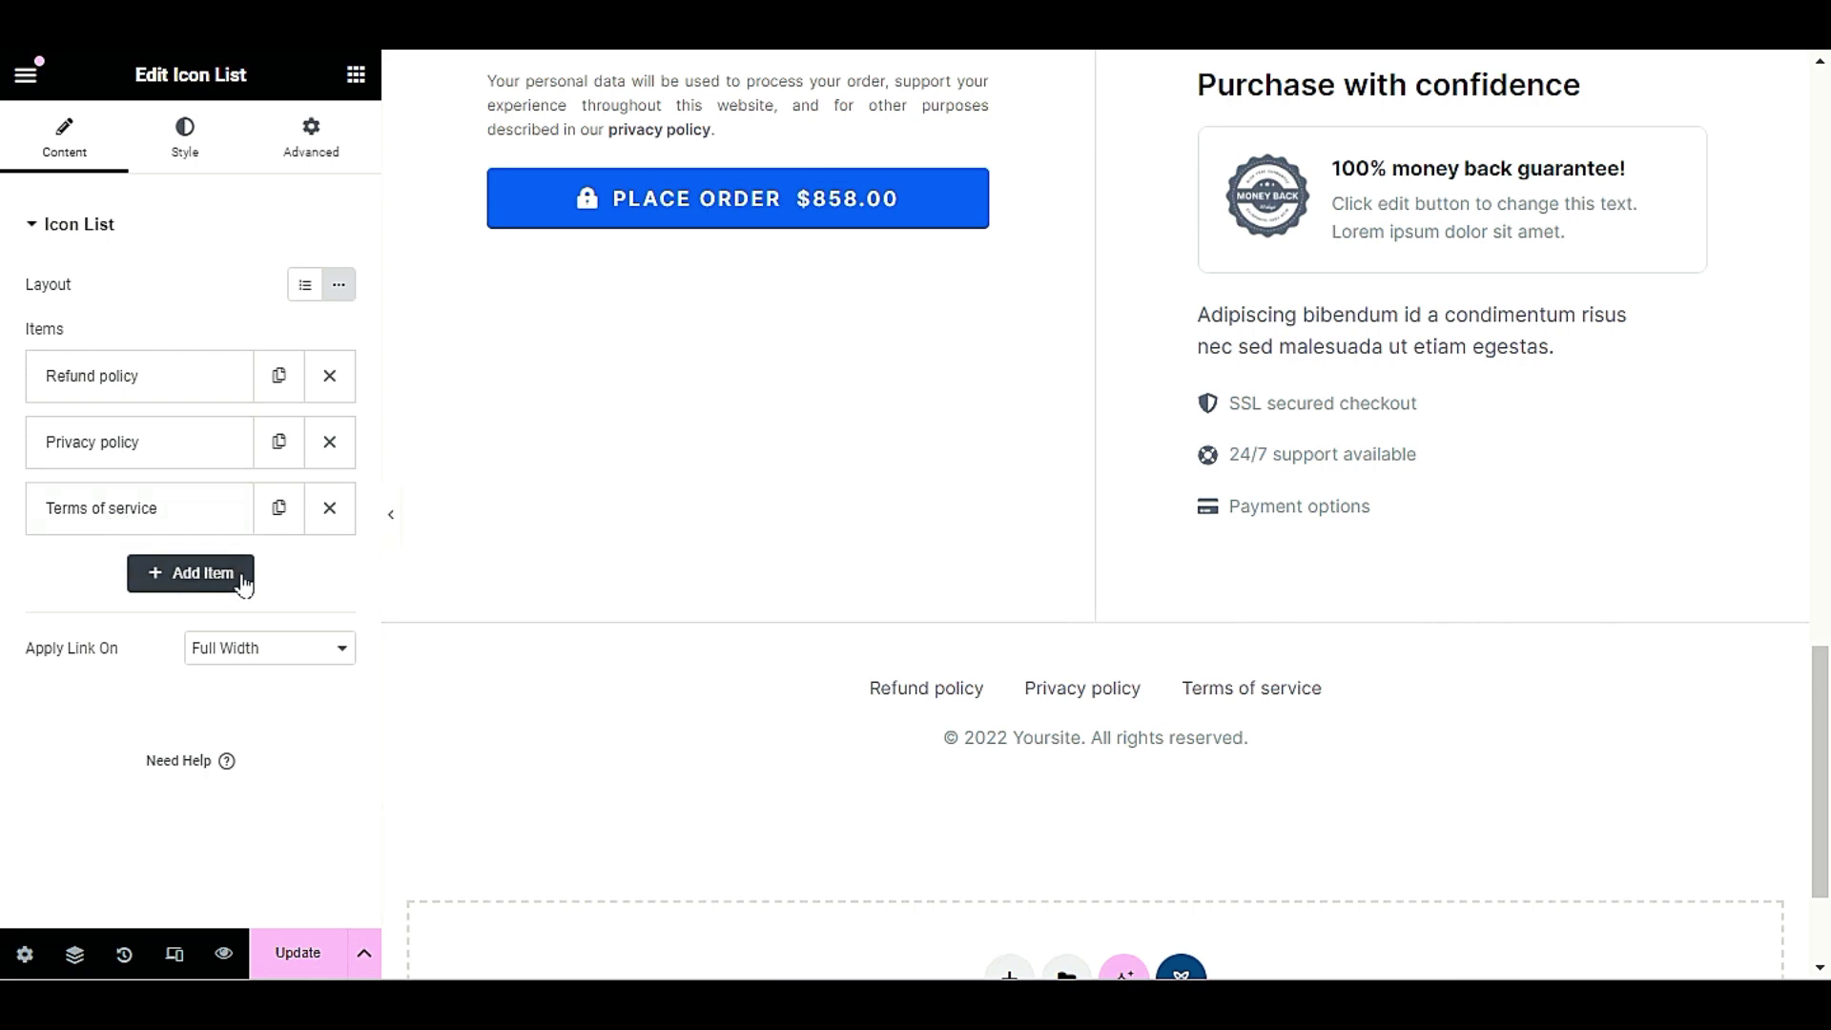
left_click(195, 573)
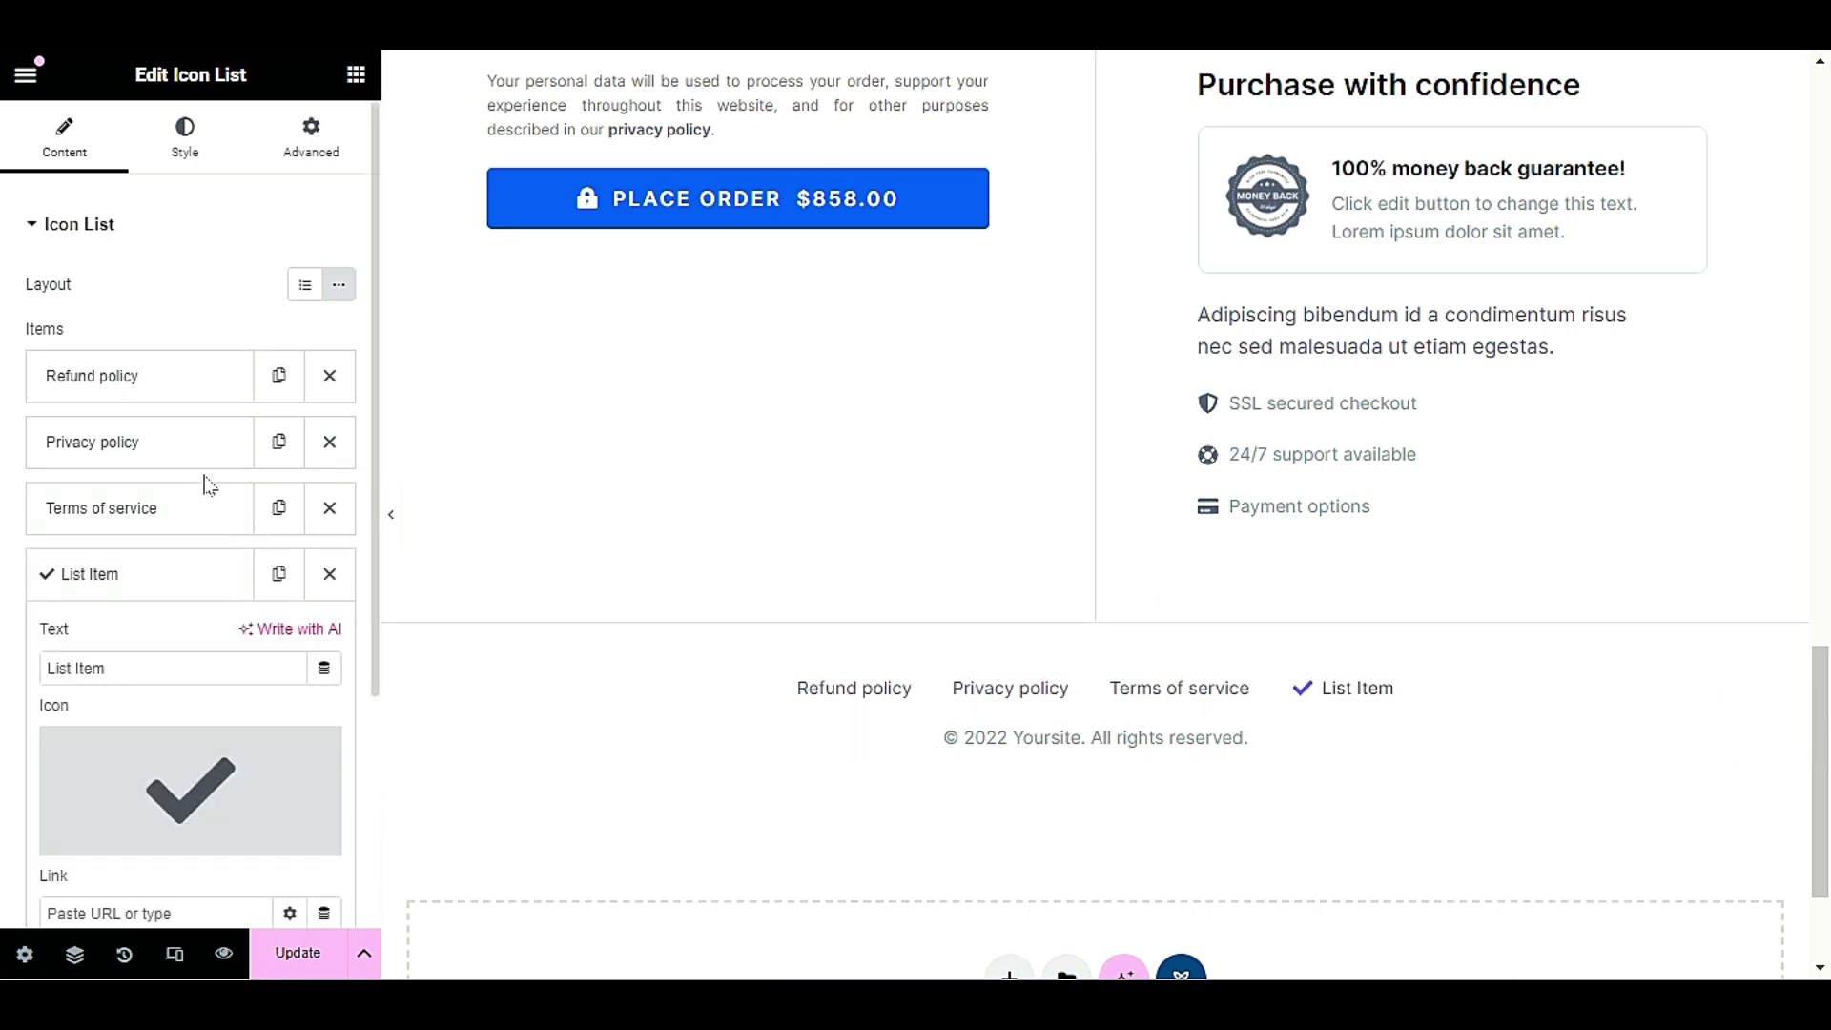
- Remove the check mark icon from the new footer list item
scroll(597, 408, "up", 6)
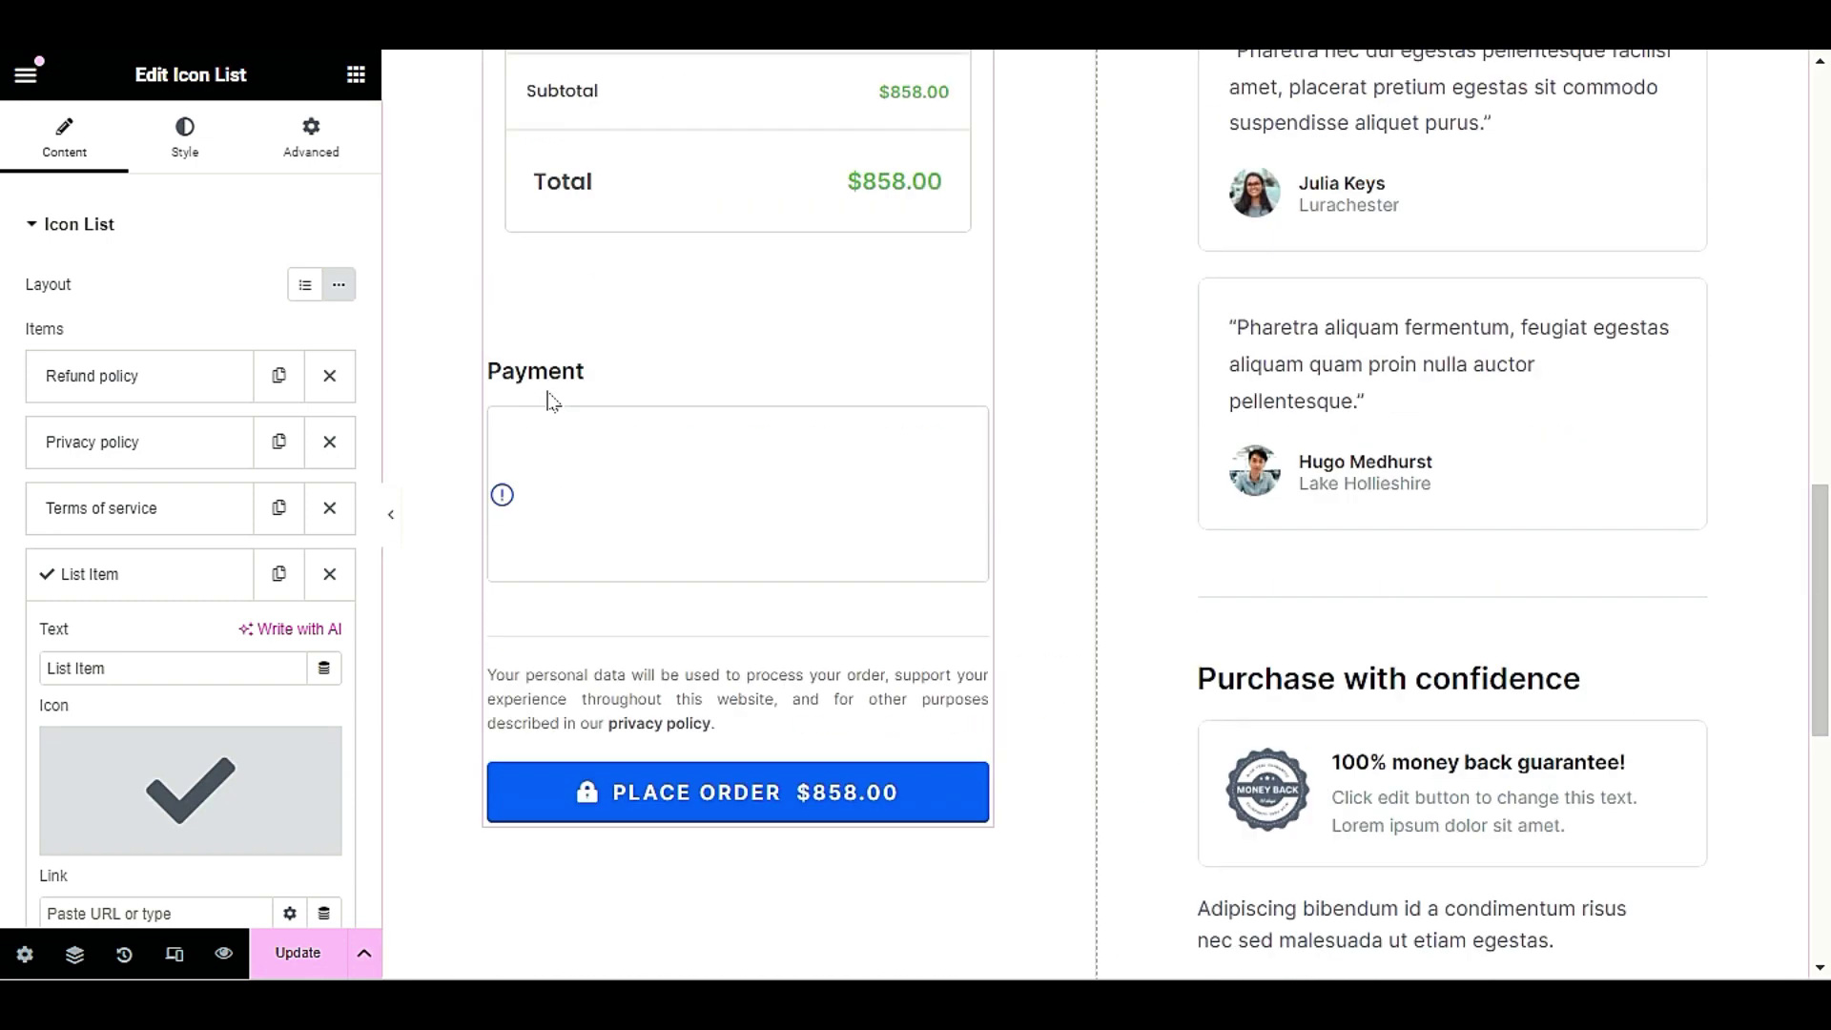
scroll(551, 400, "down", 5)
scroll(545, 400, "down", 3)
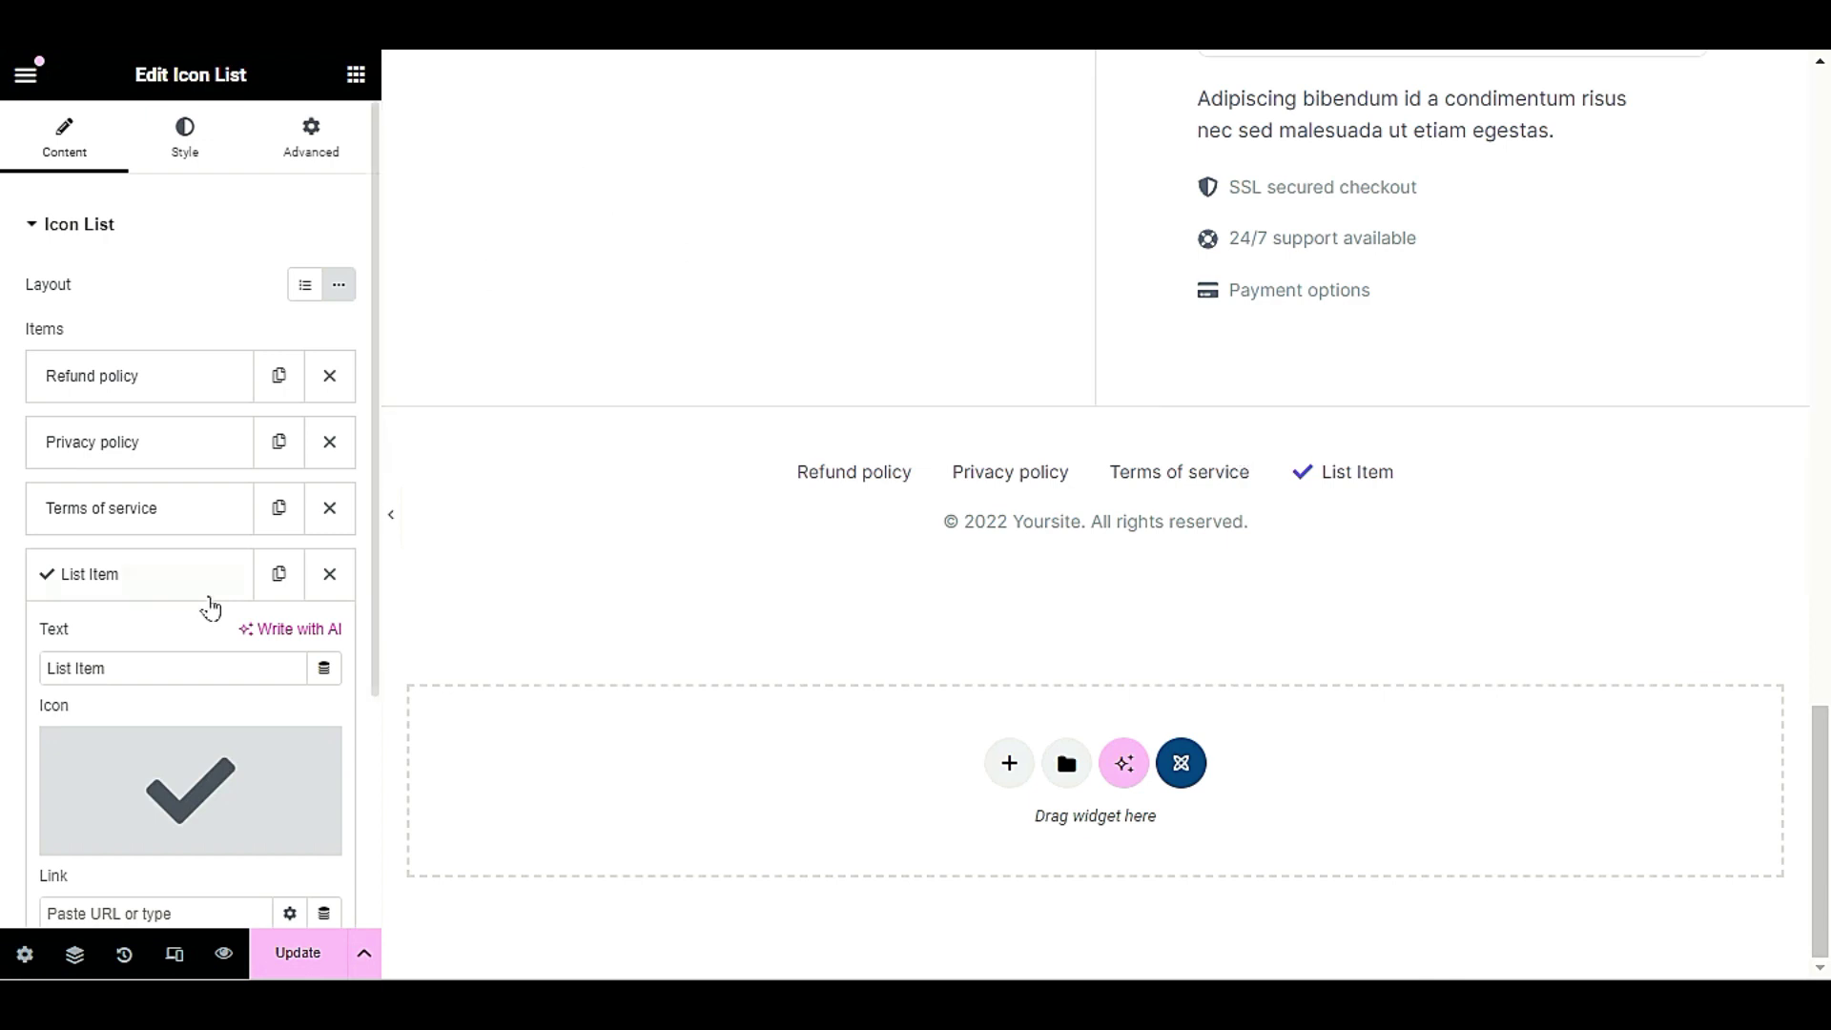
left_click(227, 577)
left_click(225, 572)
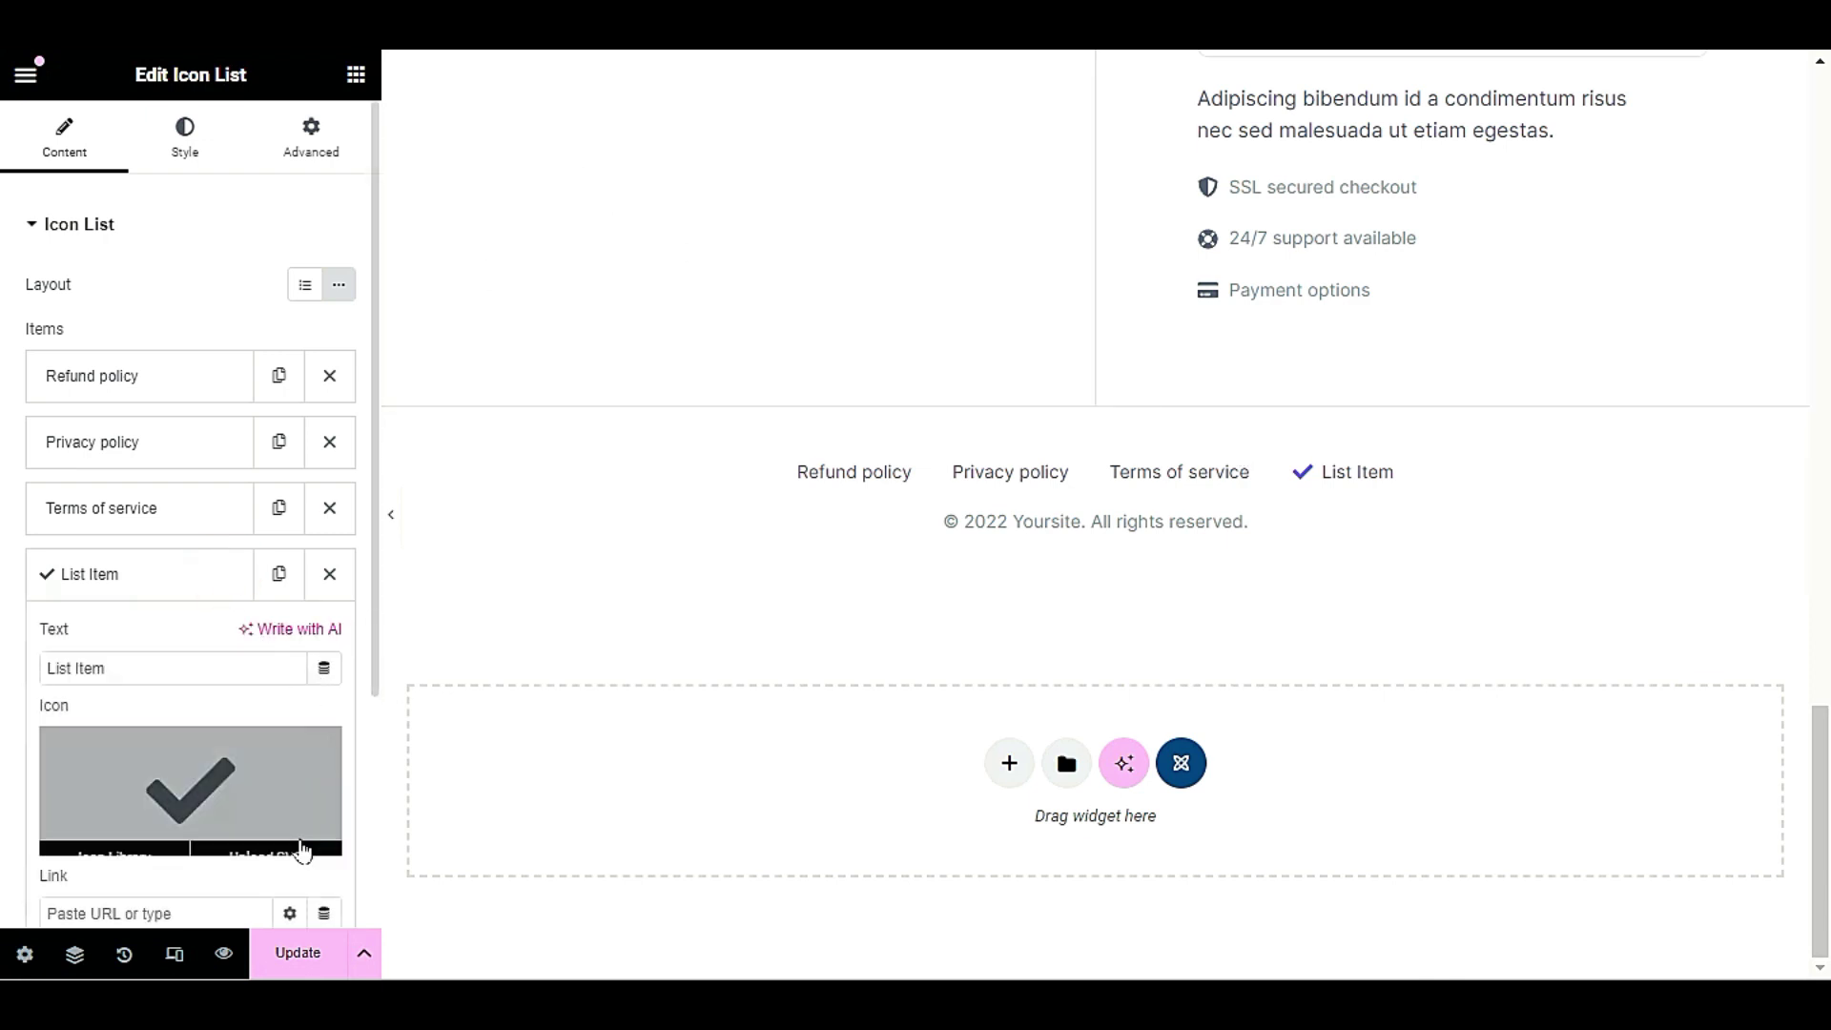
left_click(315, 748)
- Label the fourth footer list item "Sipping Info" and open its link for editing
scroll(686, 613, "up", 4)
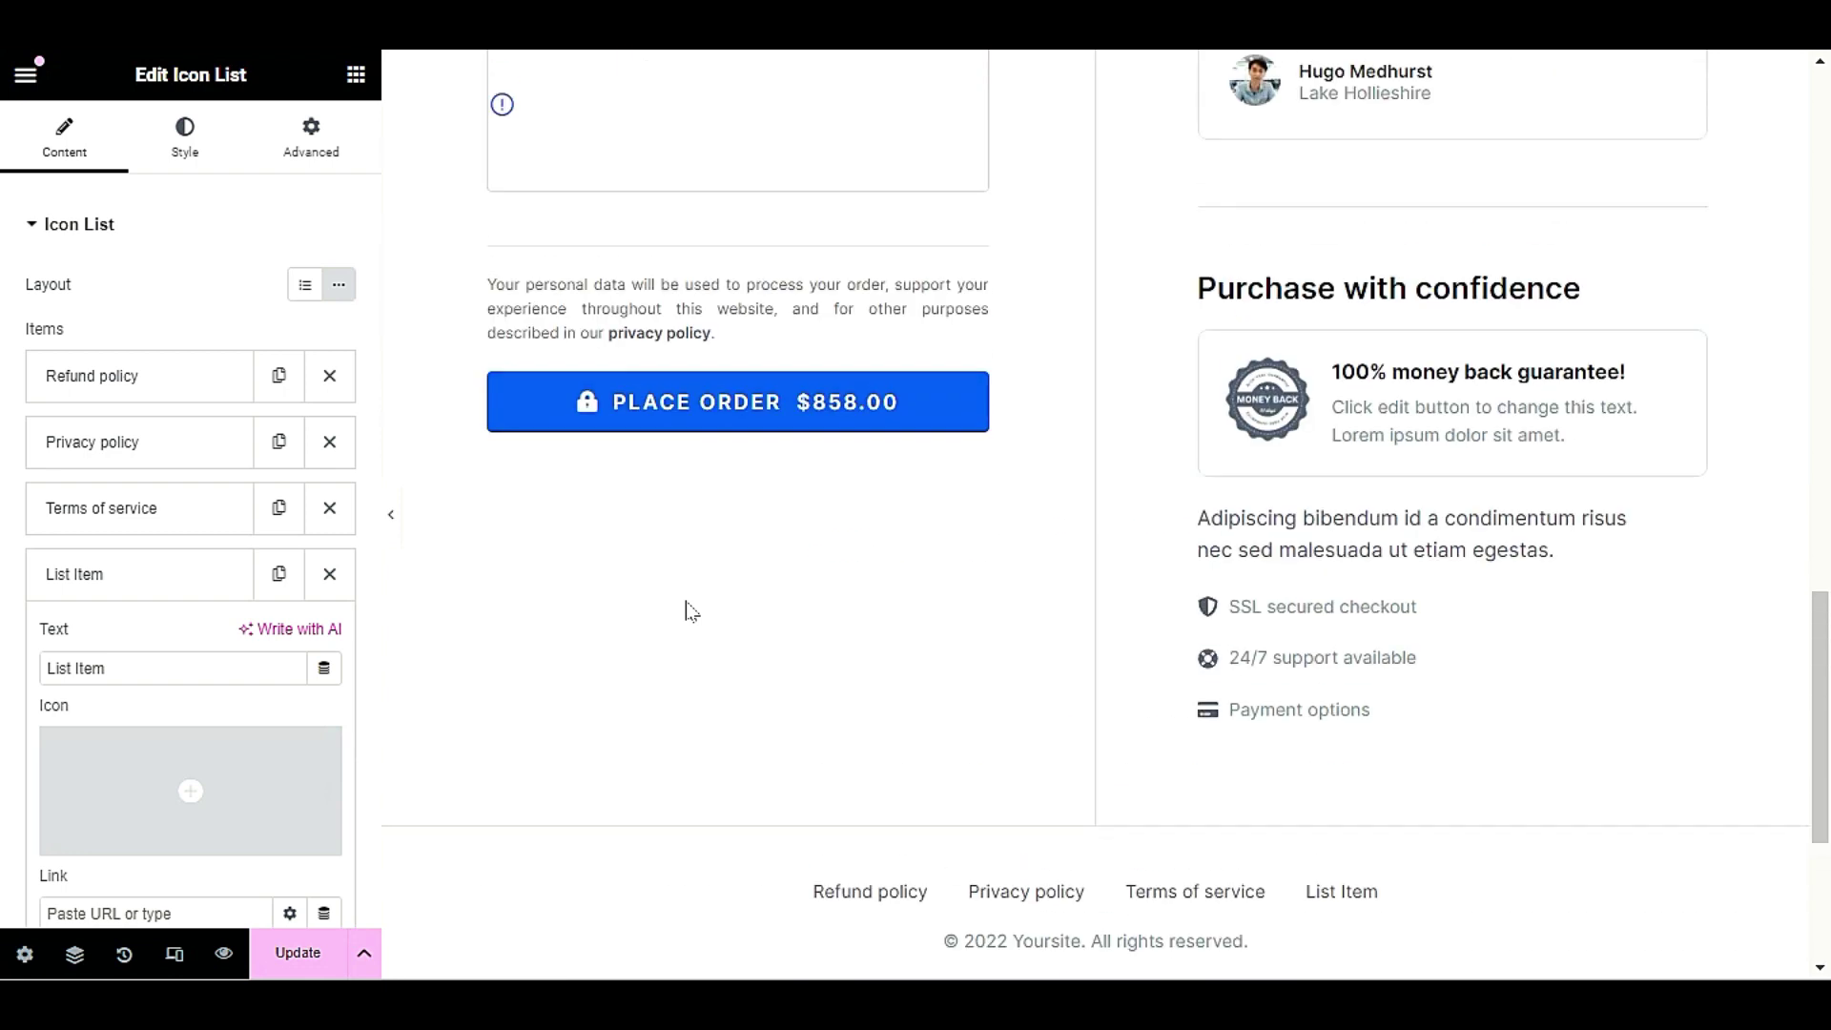
scroll(687, 613, "down", 3)
triple_click(176, 670)
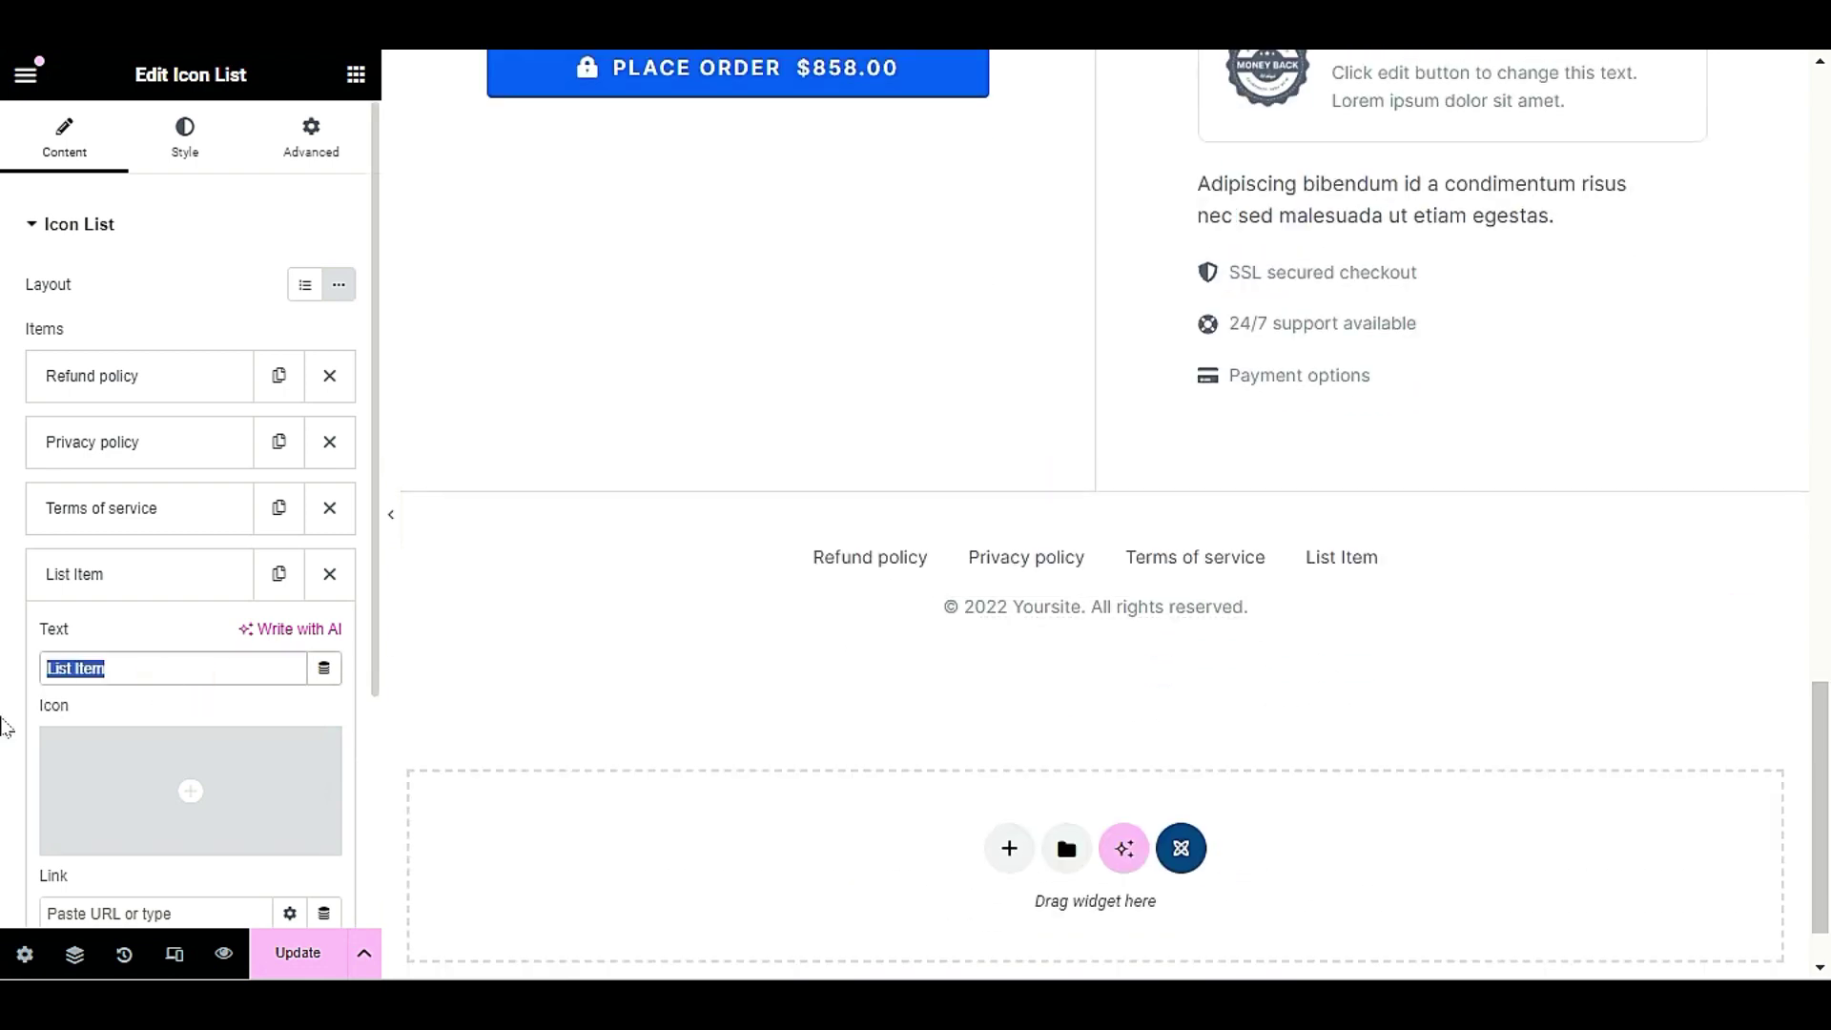
type("sHIIPI")
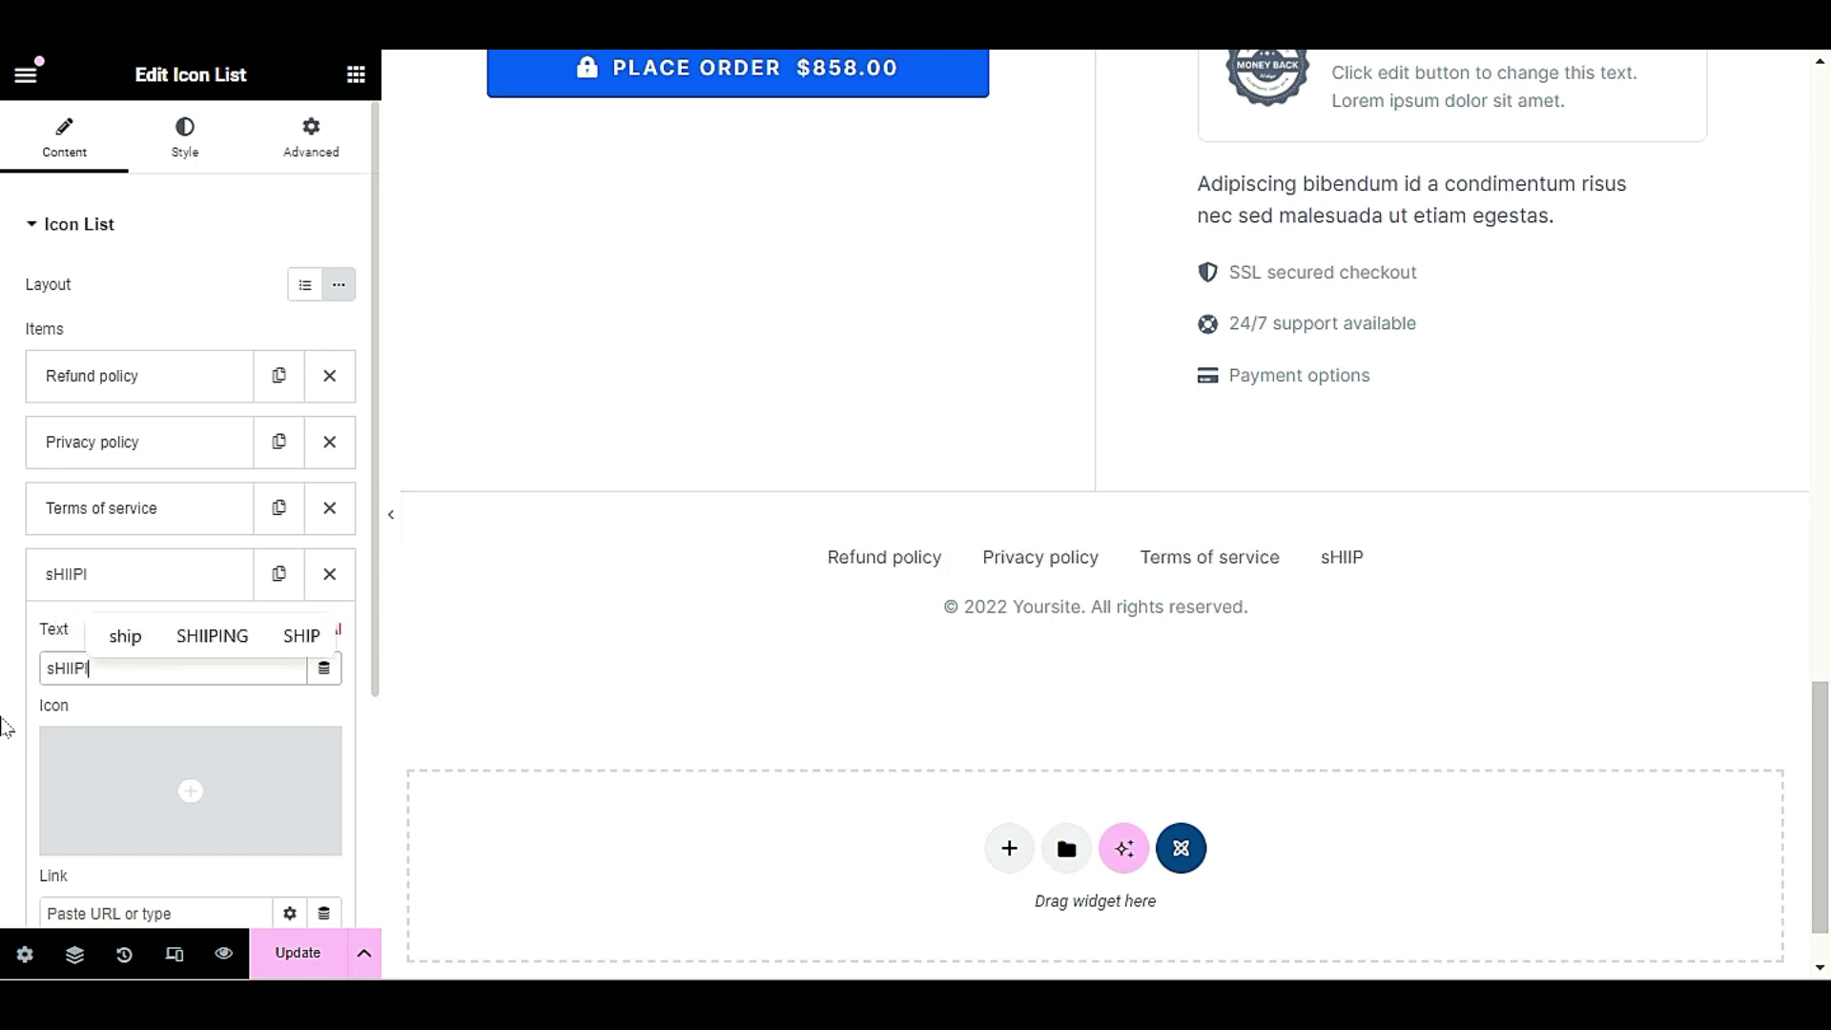
key("BackSpace")
key("BackSpace")
key("BackSpace")
key("BackSpace")
key("BackSpace")
key("BackSpace")
type("S")
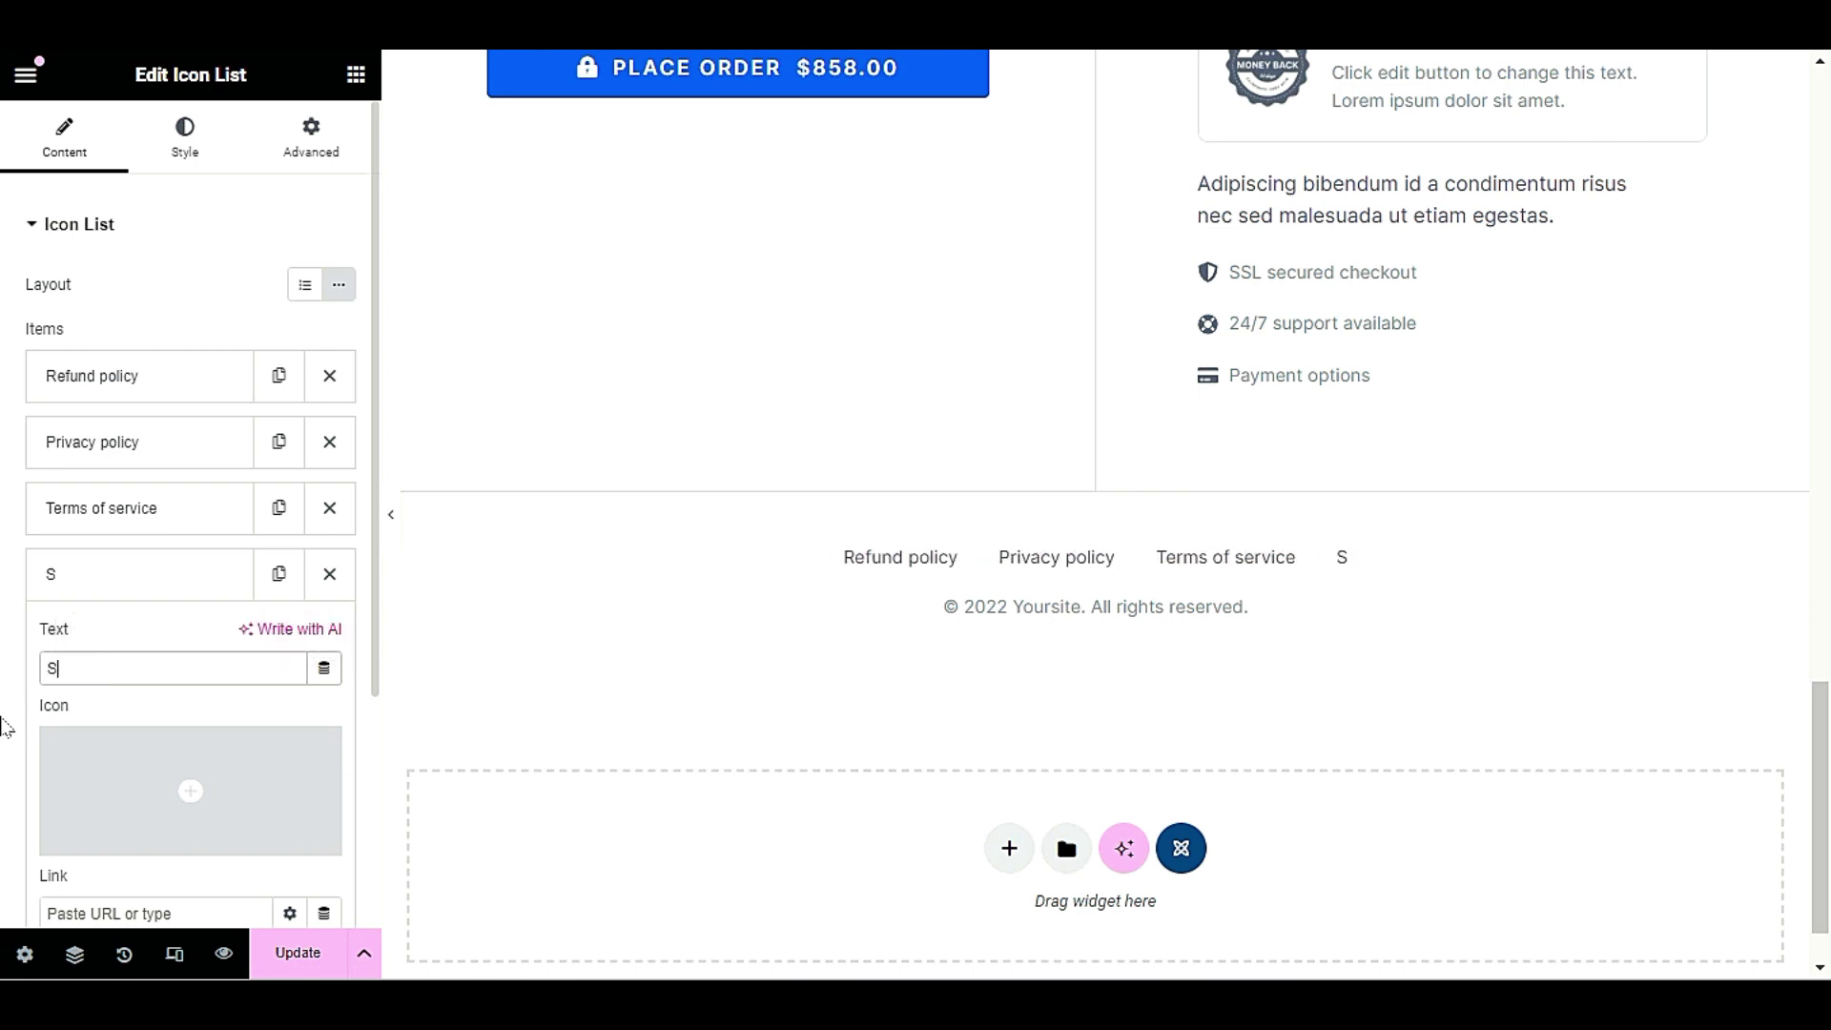
type("ip")
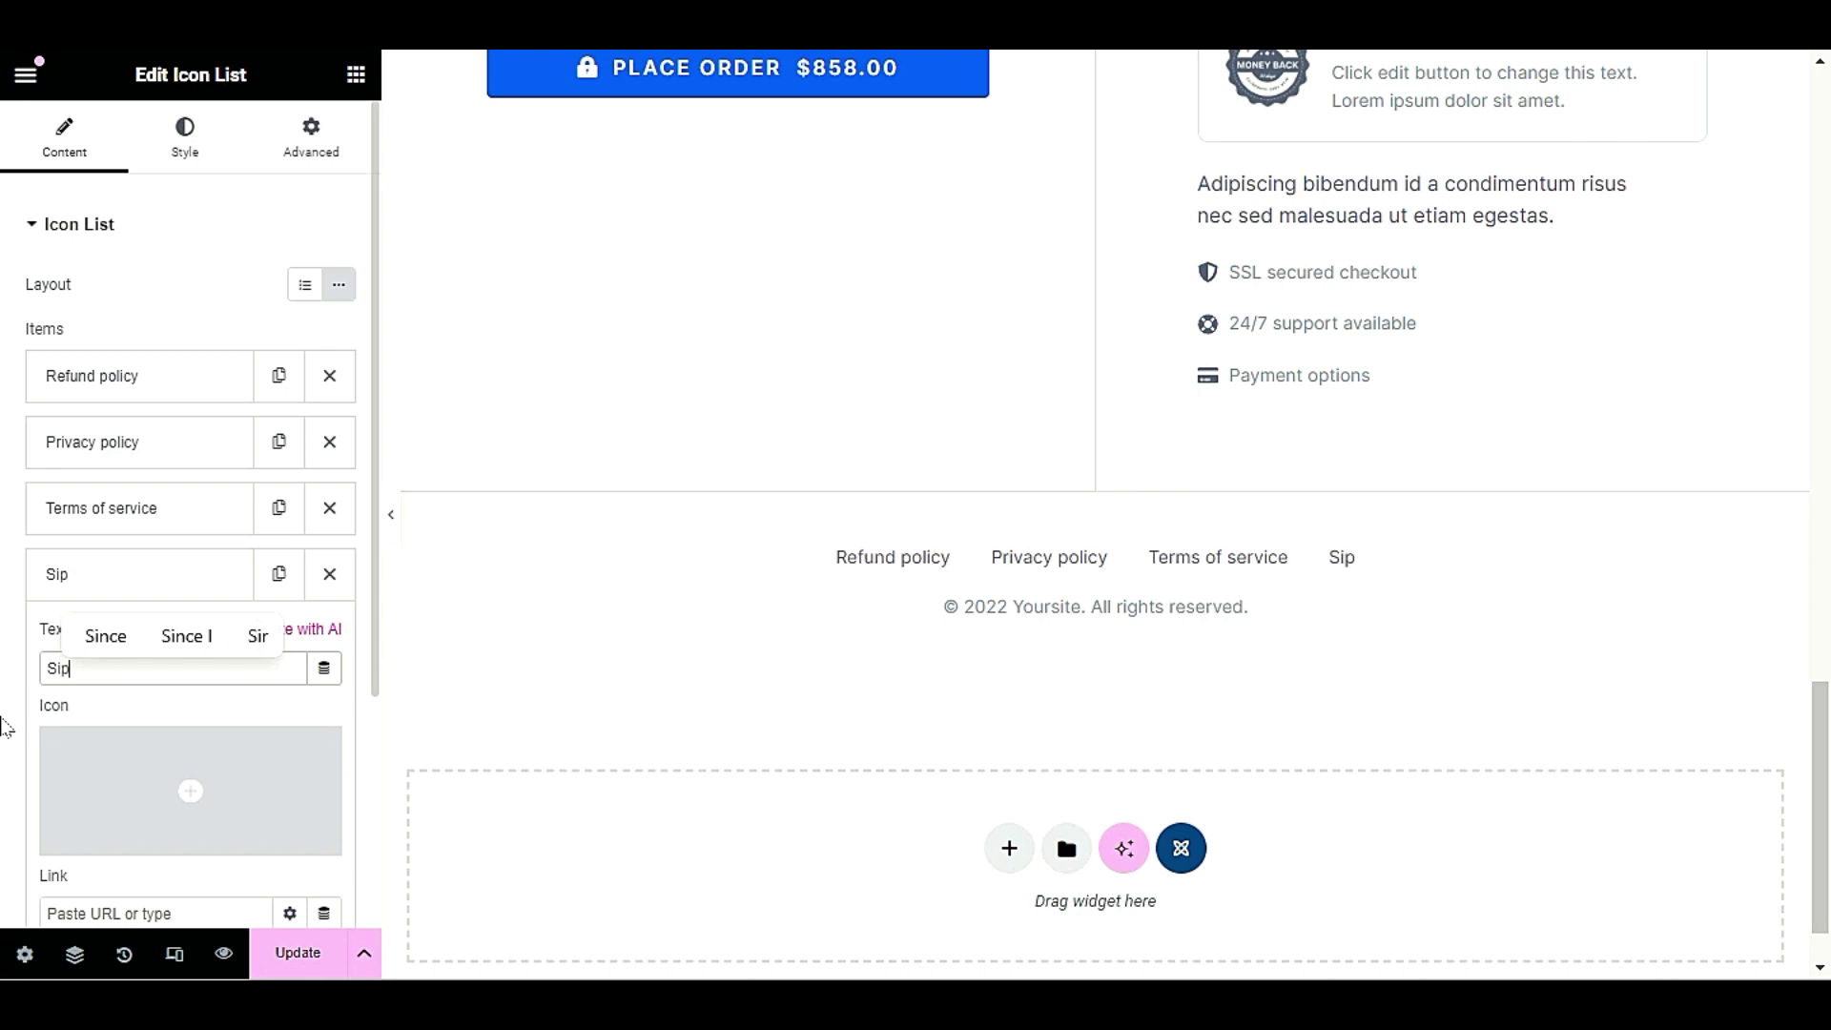
type("ping Info")
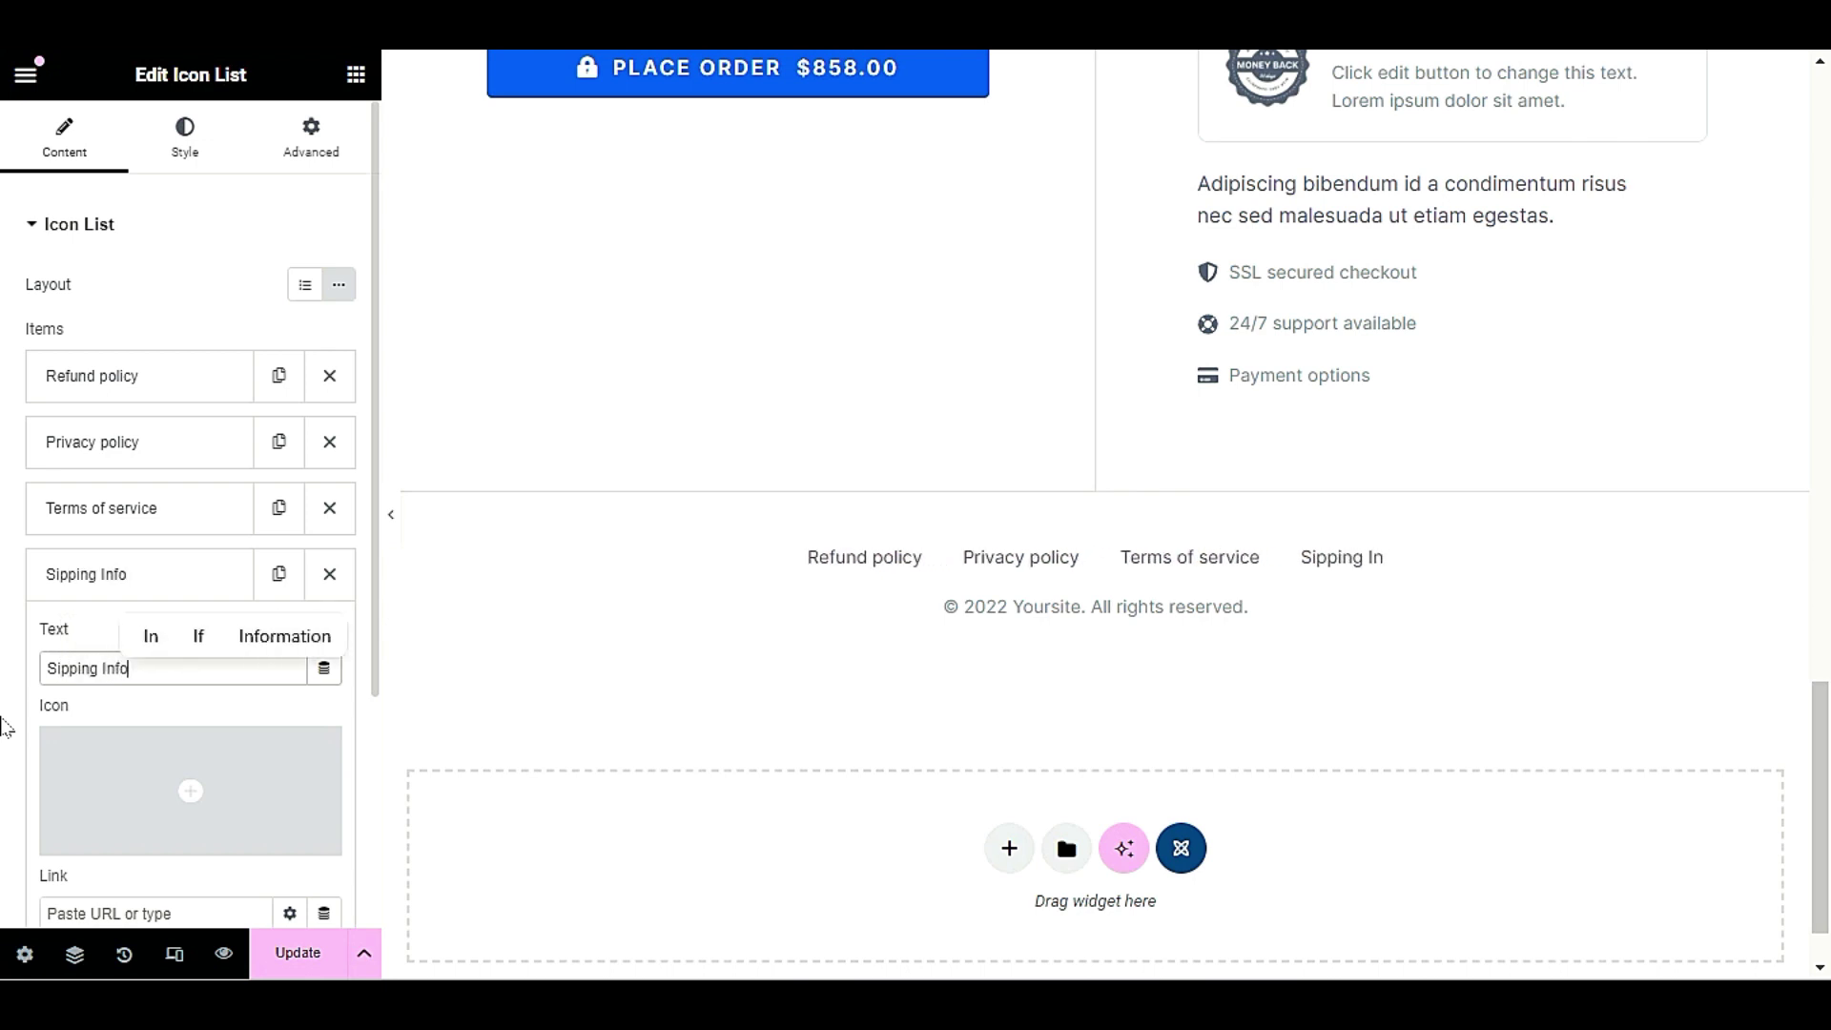
scroll(92, 667, "down", 3)
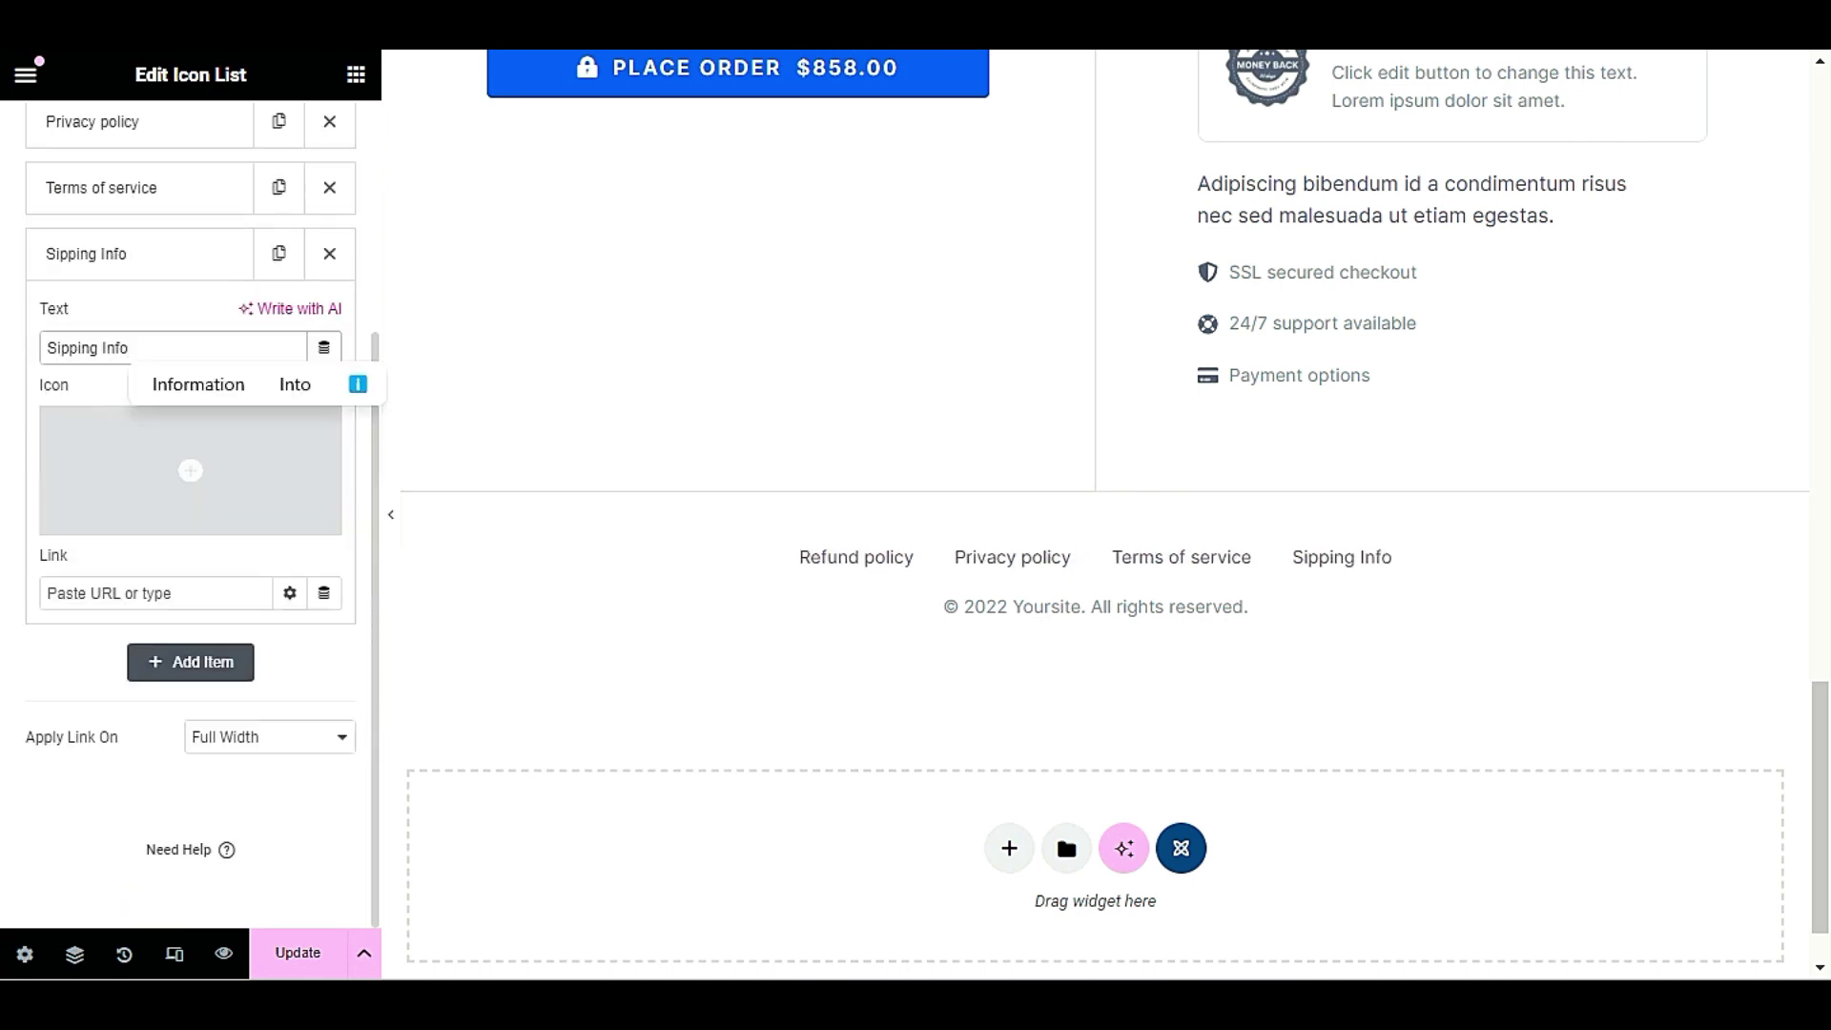
left_click(110, 586)
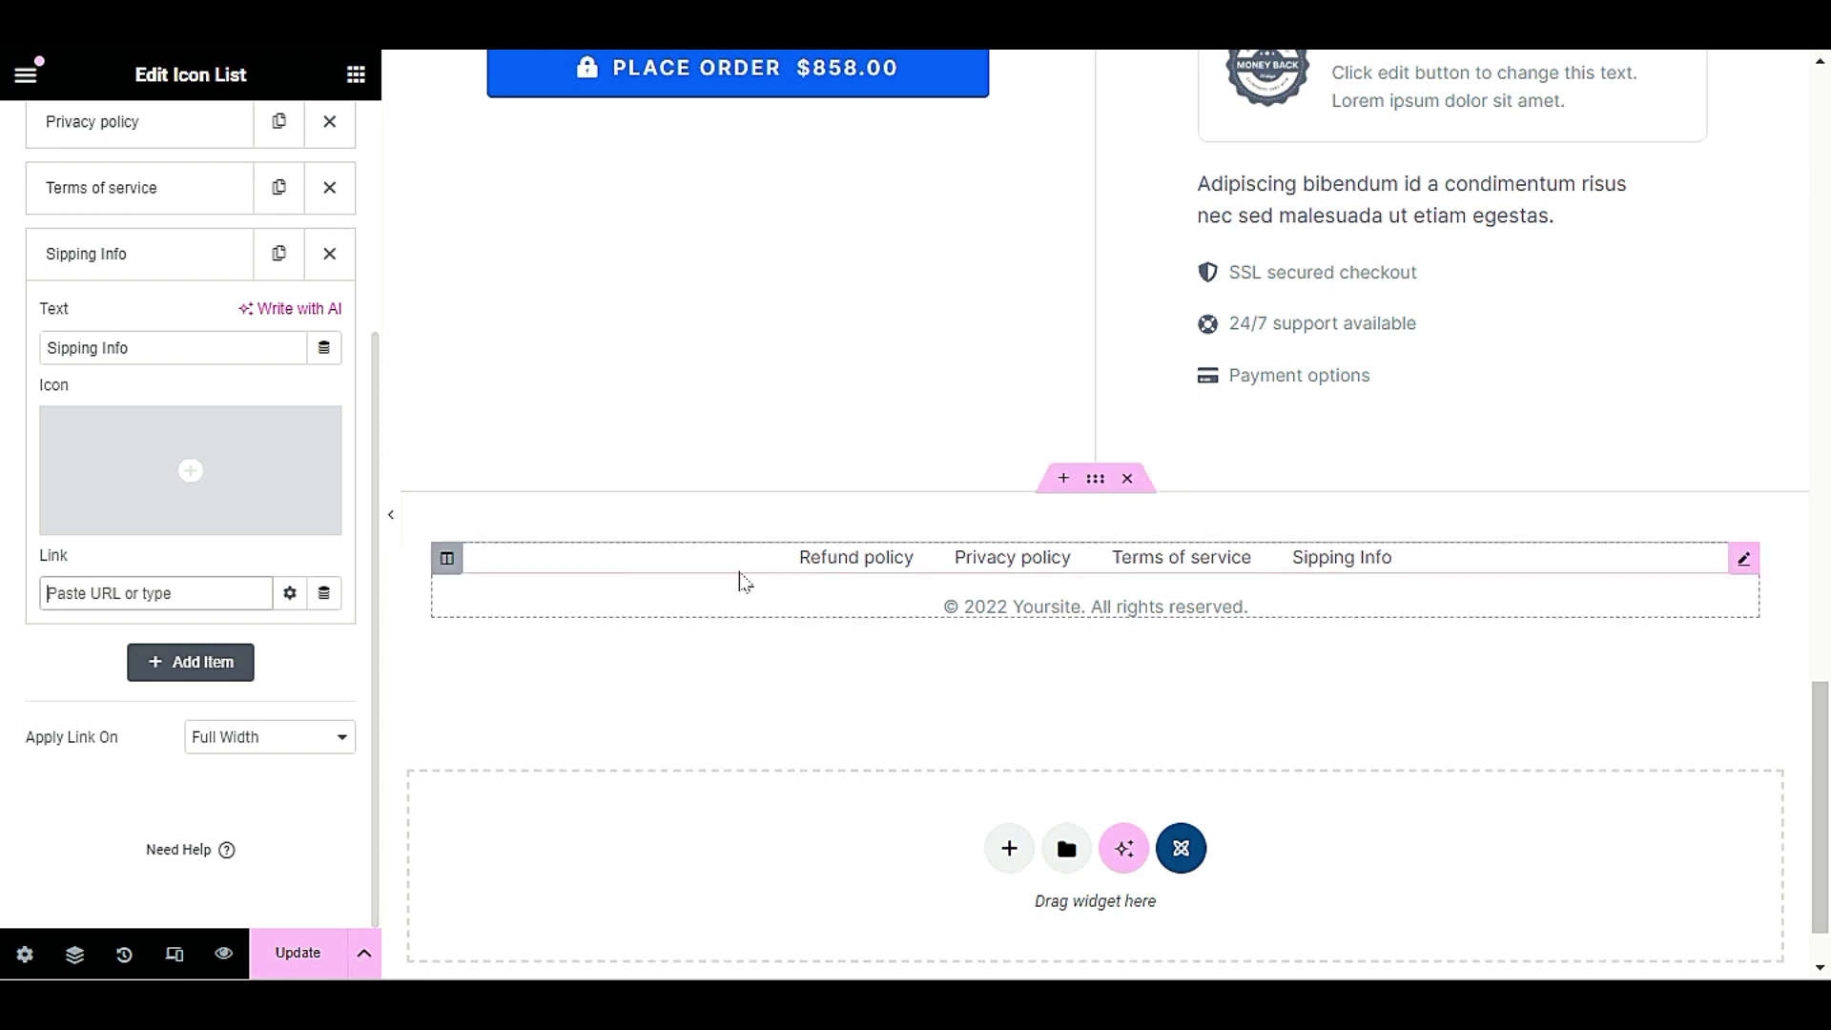
scroll(744, 581, "up", 2)
scroll(749, 597, "down", 2)
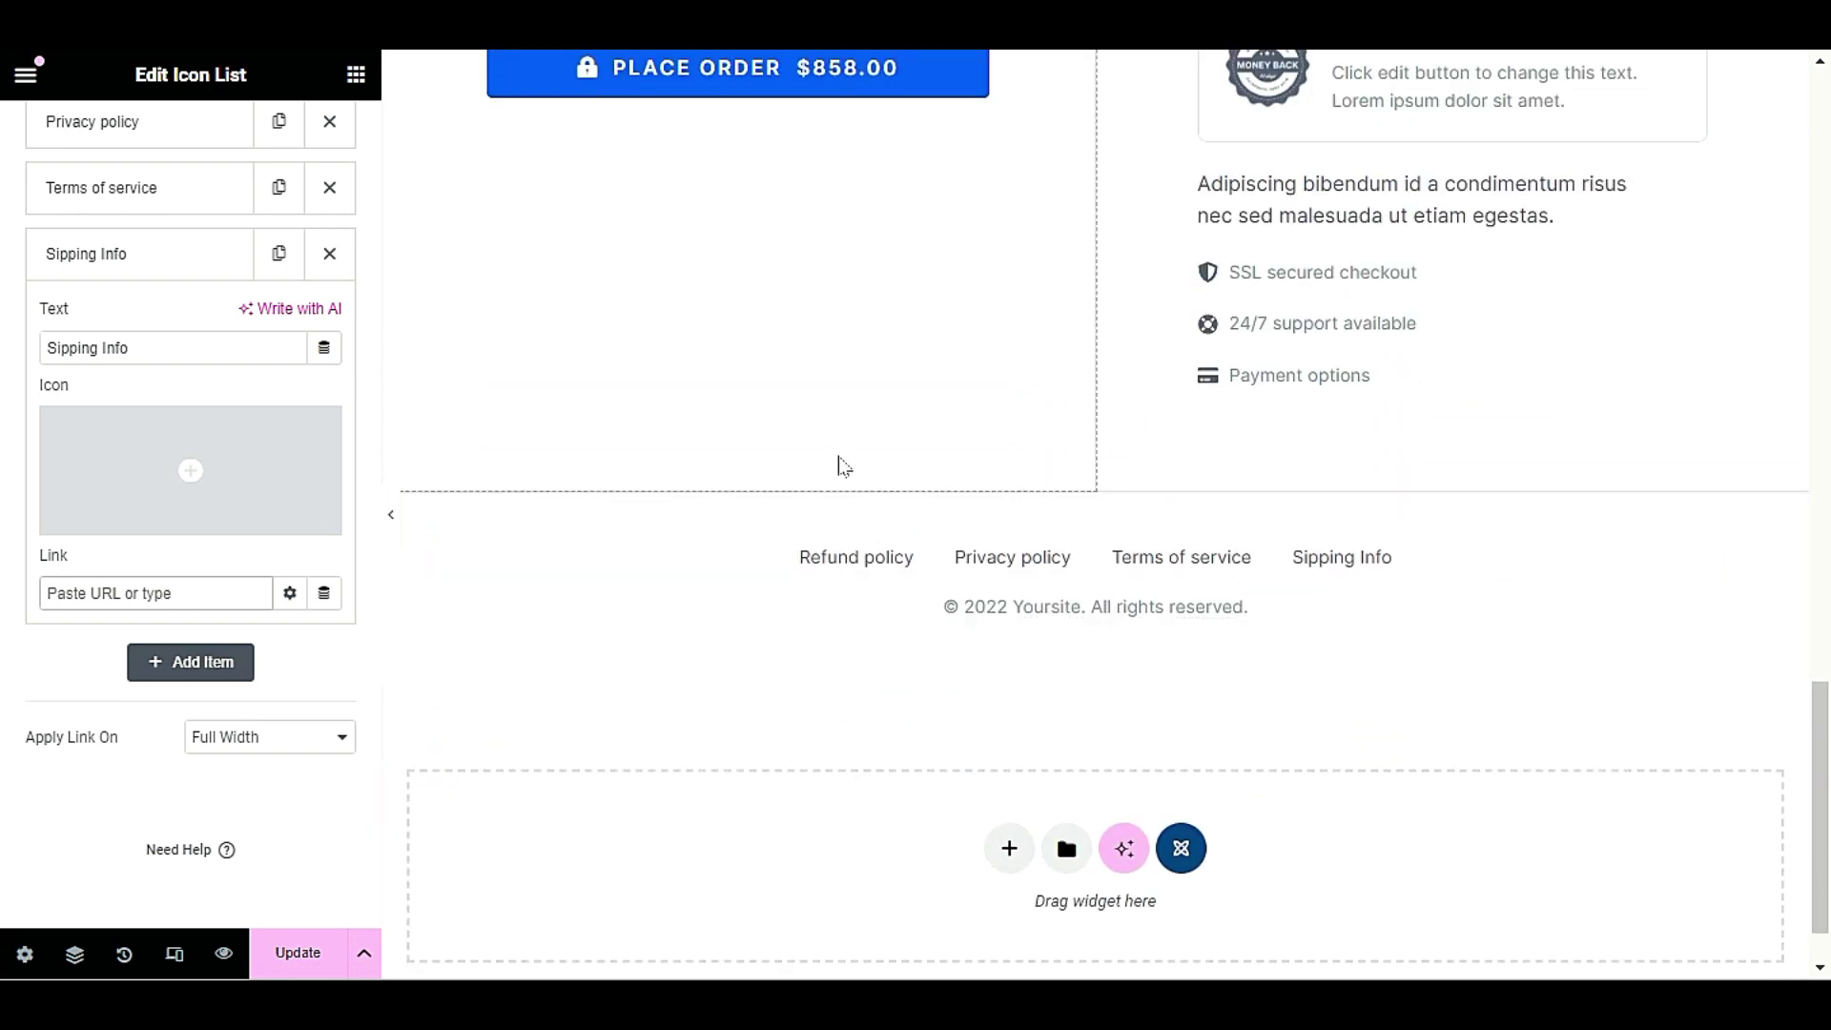
- Try the XTemos "Stretch section" option on the section holding the checkout form and products, and set it back to Disabled
scroll(858, 518, "up", 10)
scroll(859, 519, "up", 10)
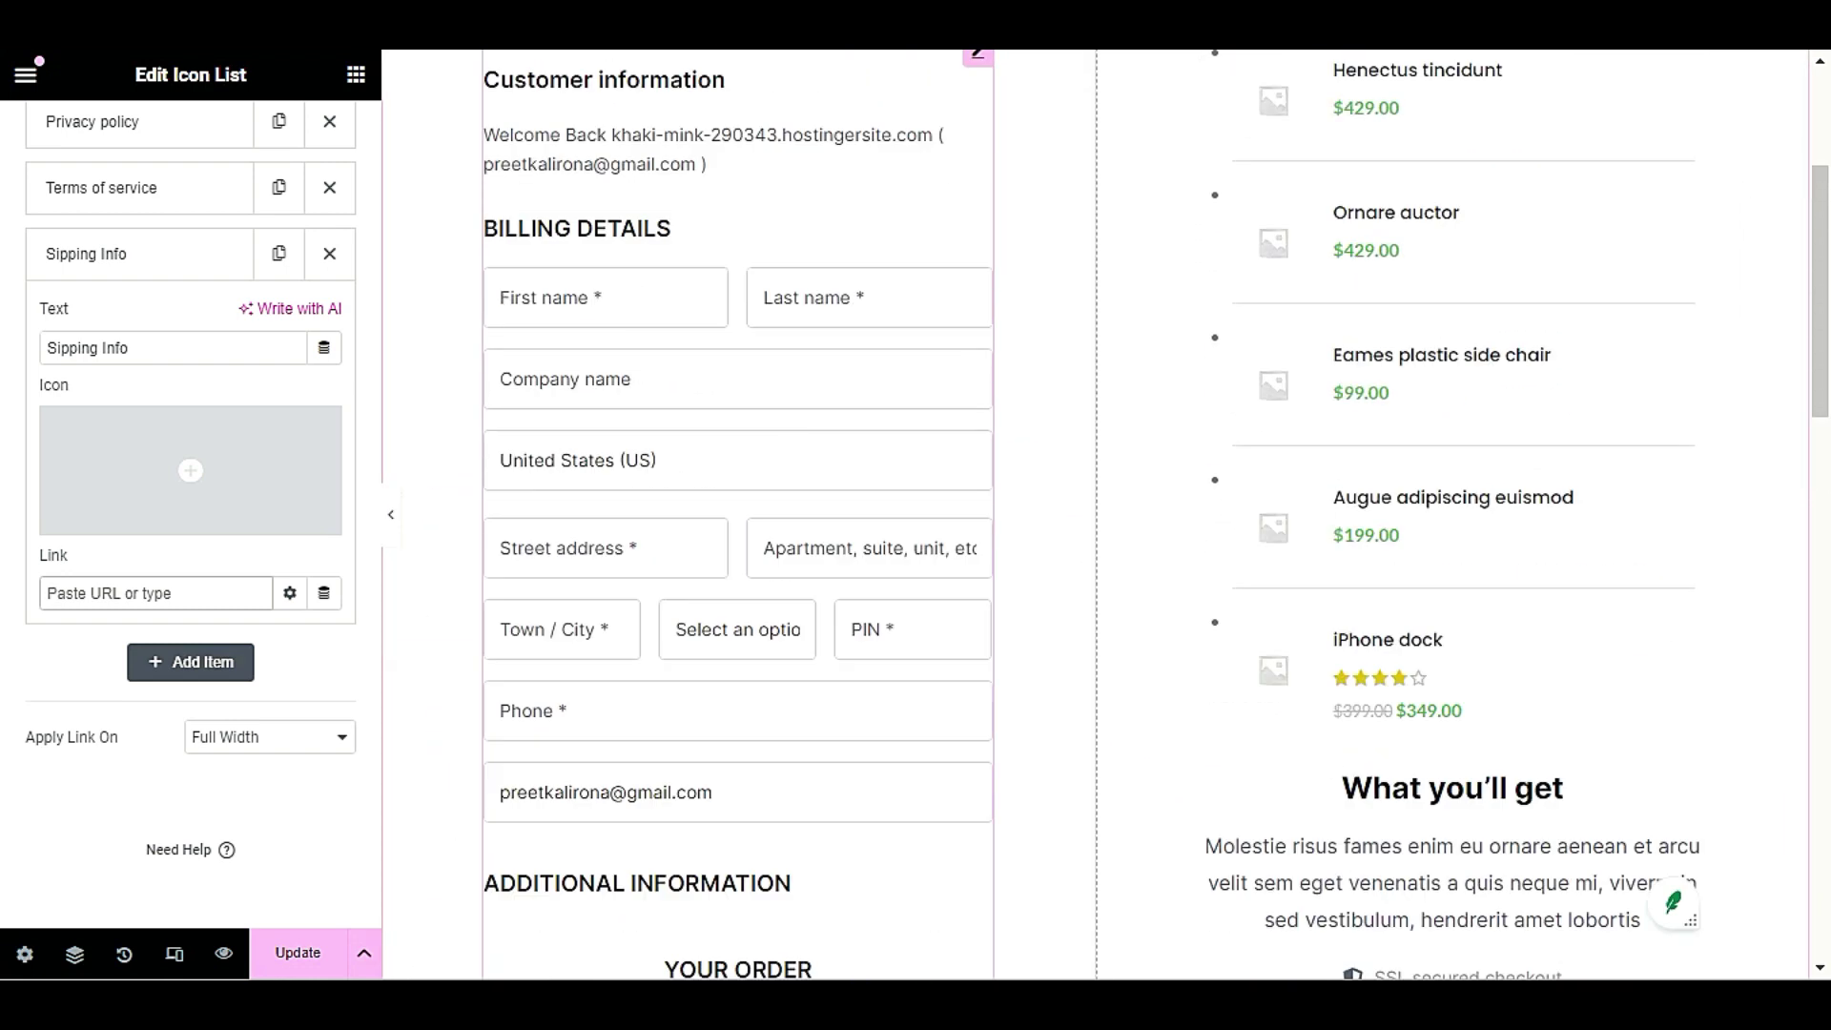
scroll(40, 666, "up", 3)
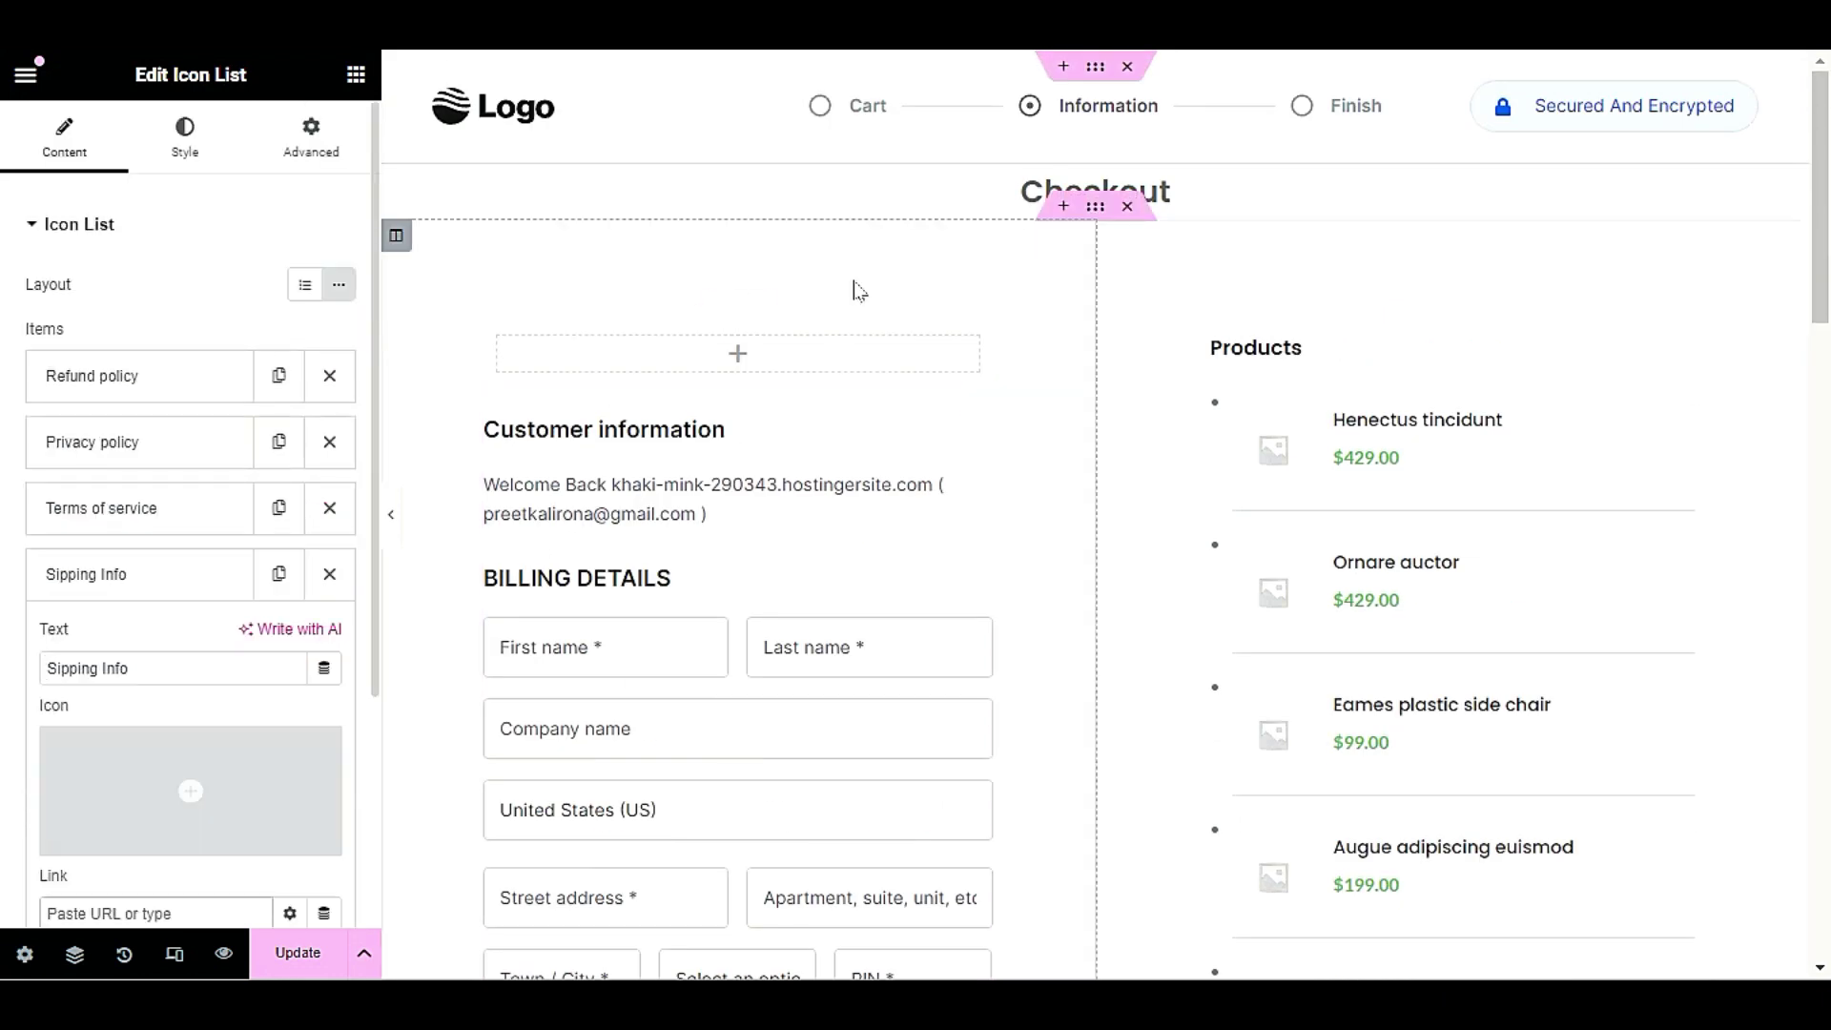
left_click(1095, 208)
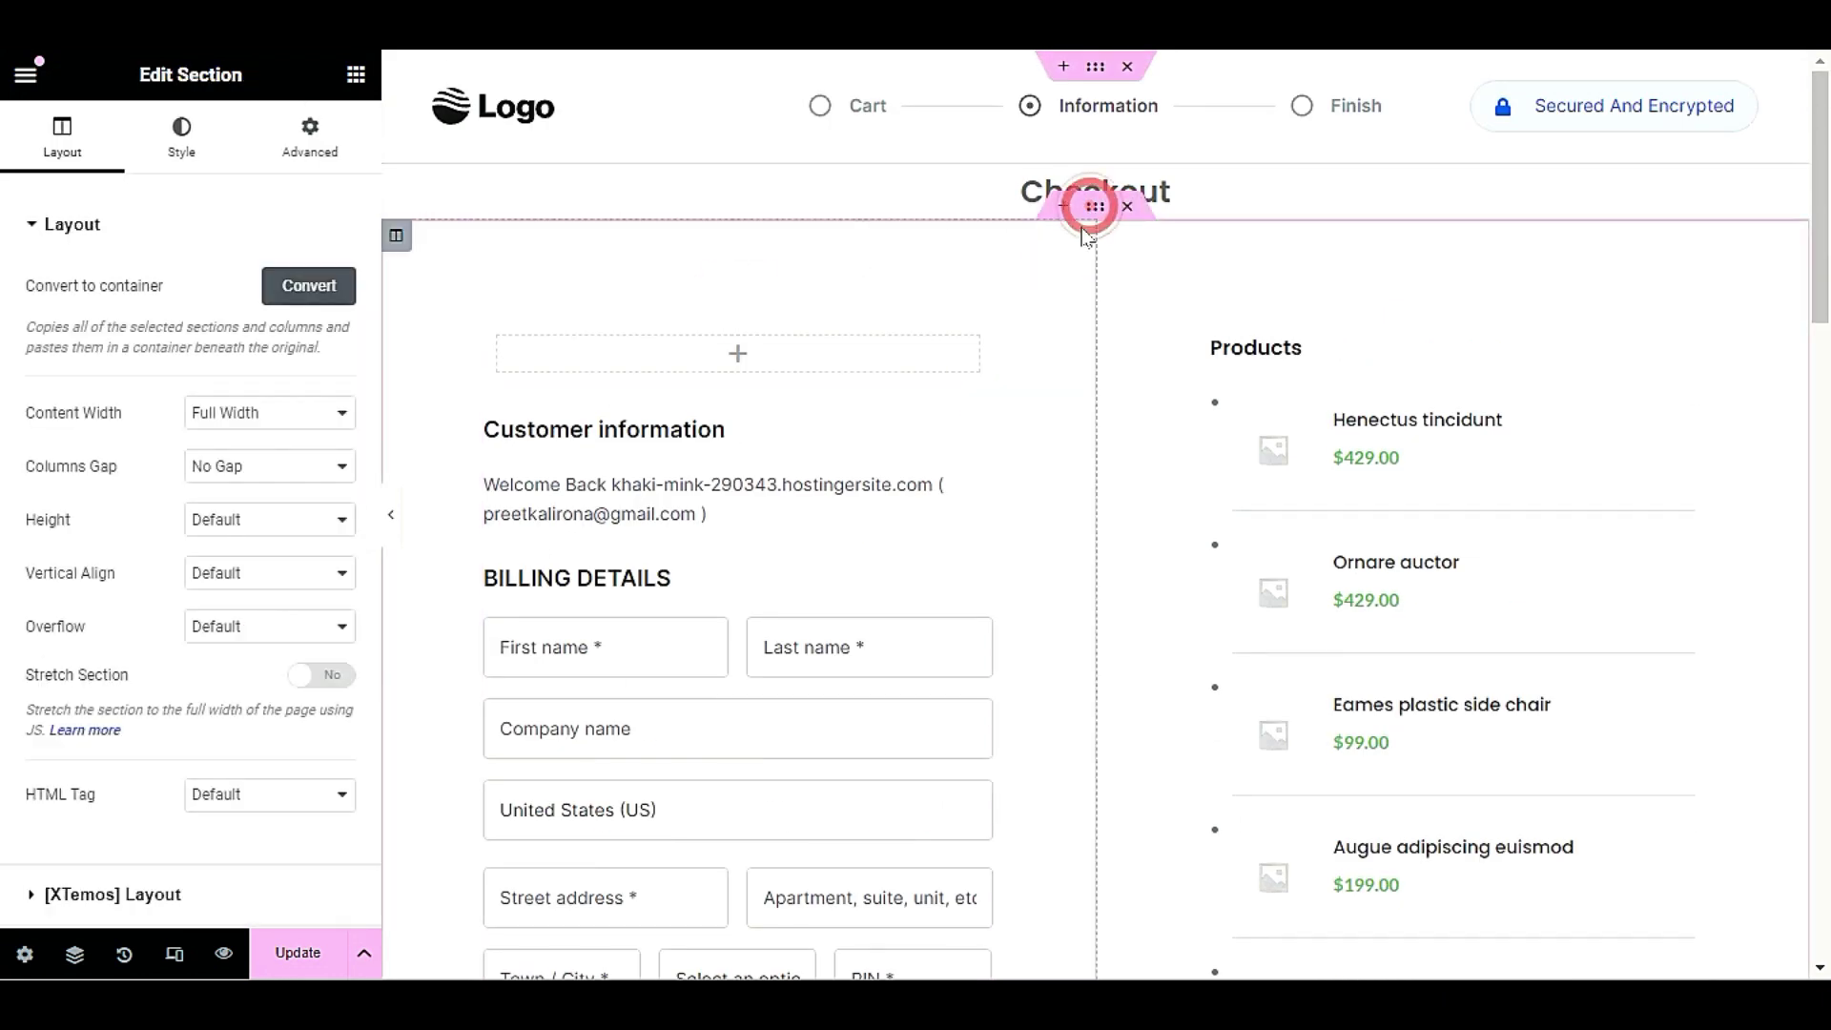
scroll(92, 607, "down", 2)
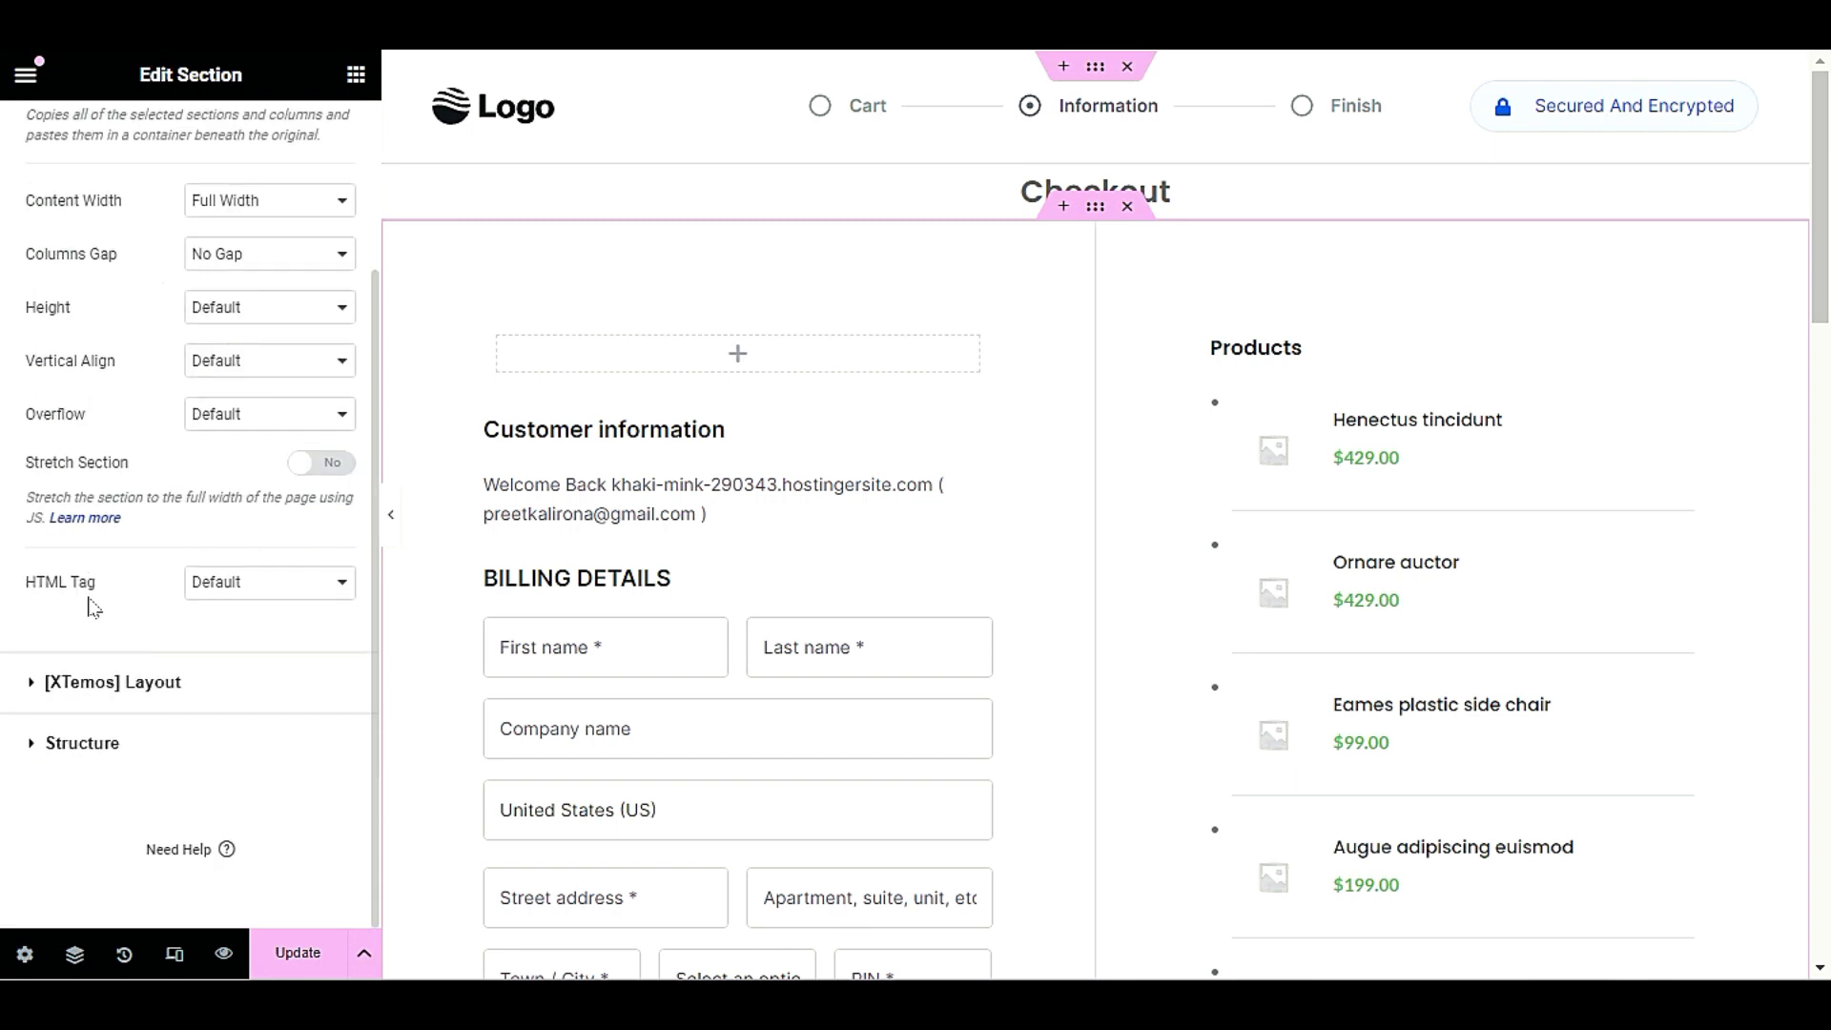
left_click(123, 685)
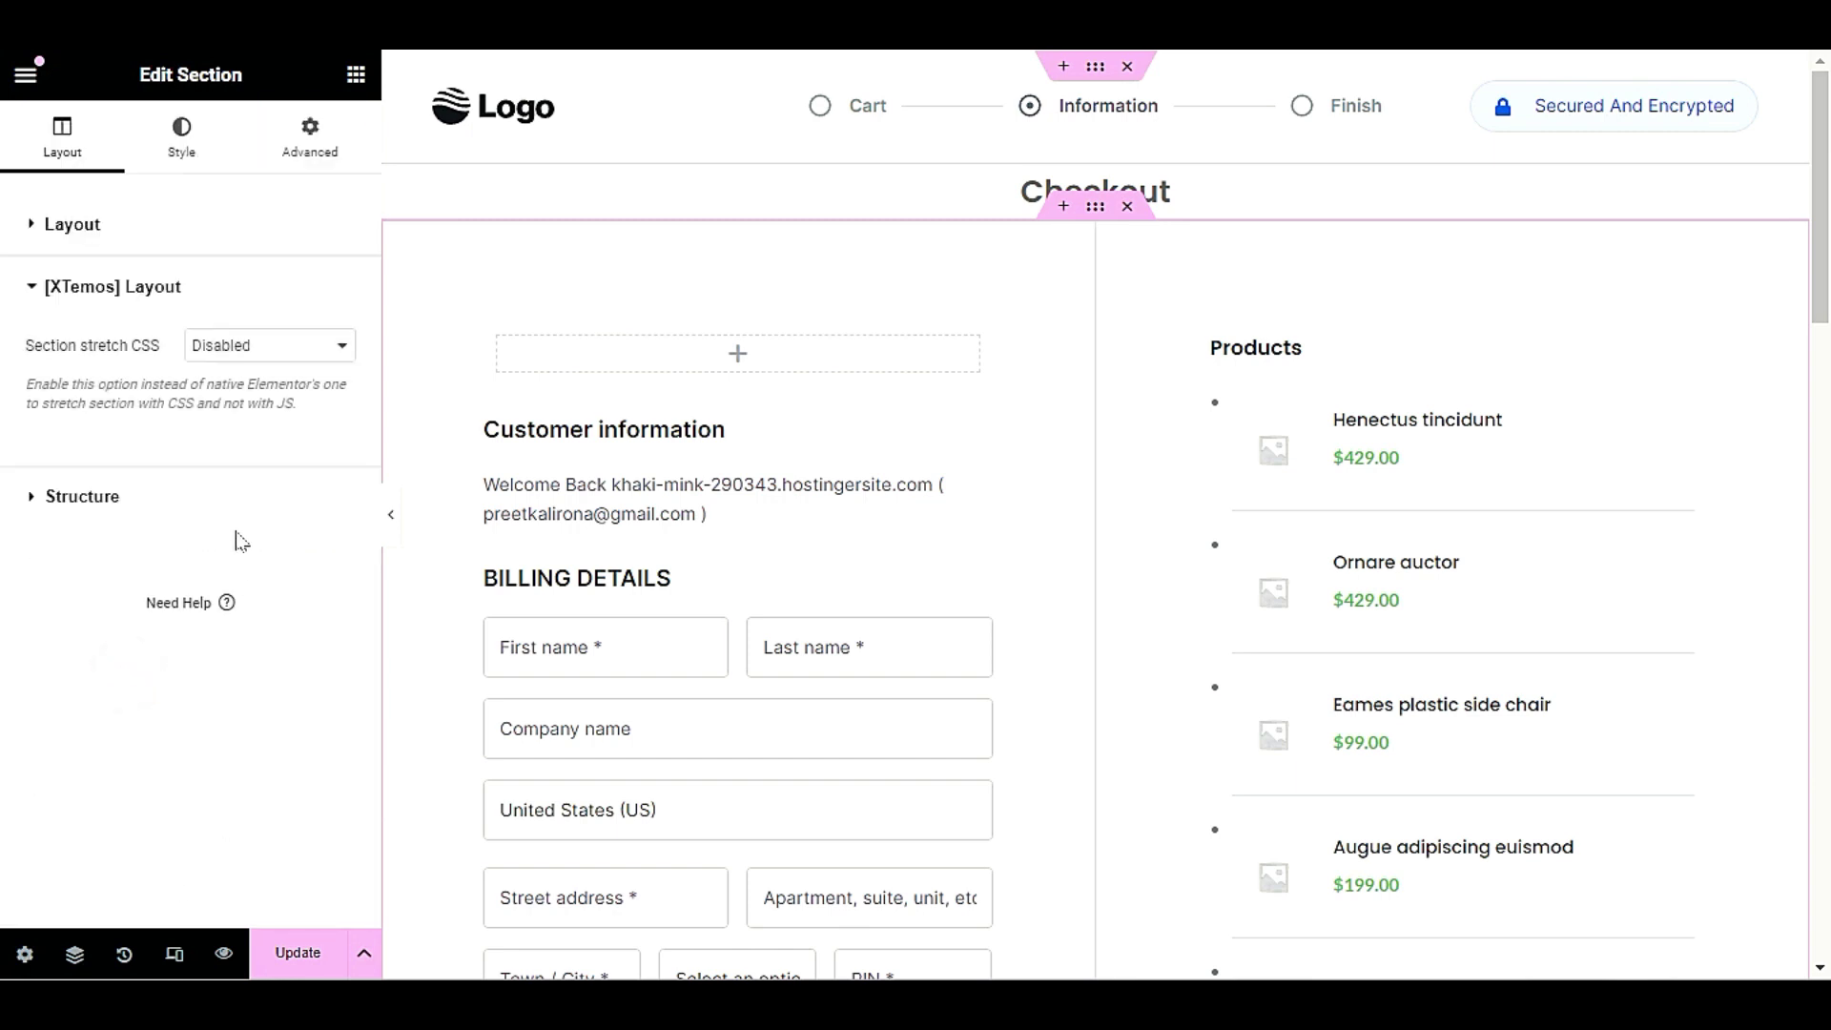
left_click(264, 347)
left_click(252, 388)
left_click(272, 355)
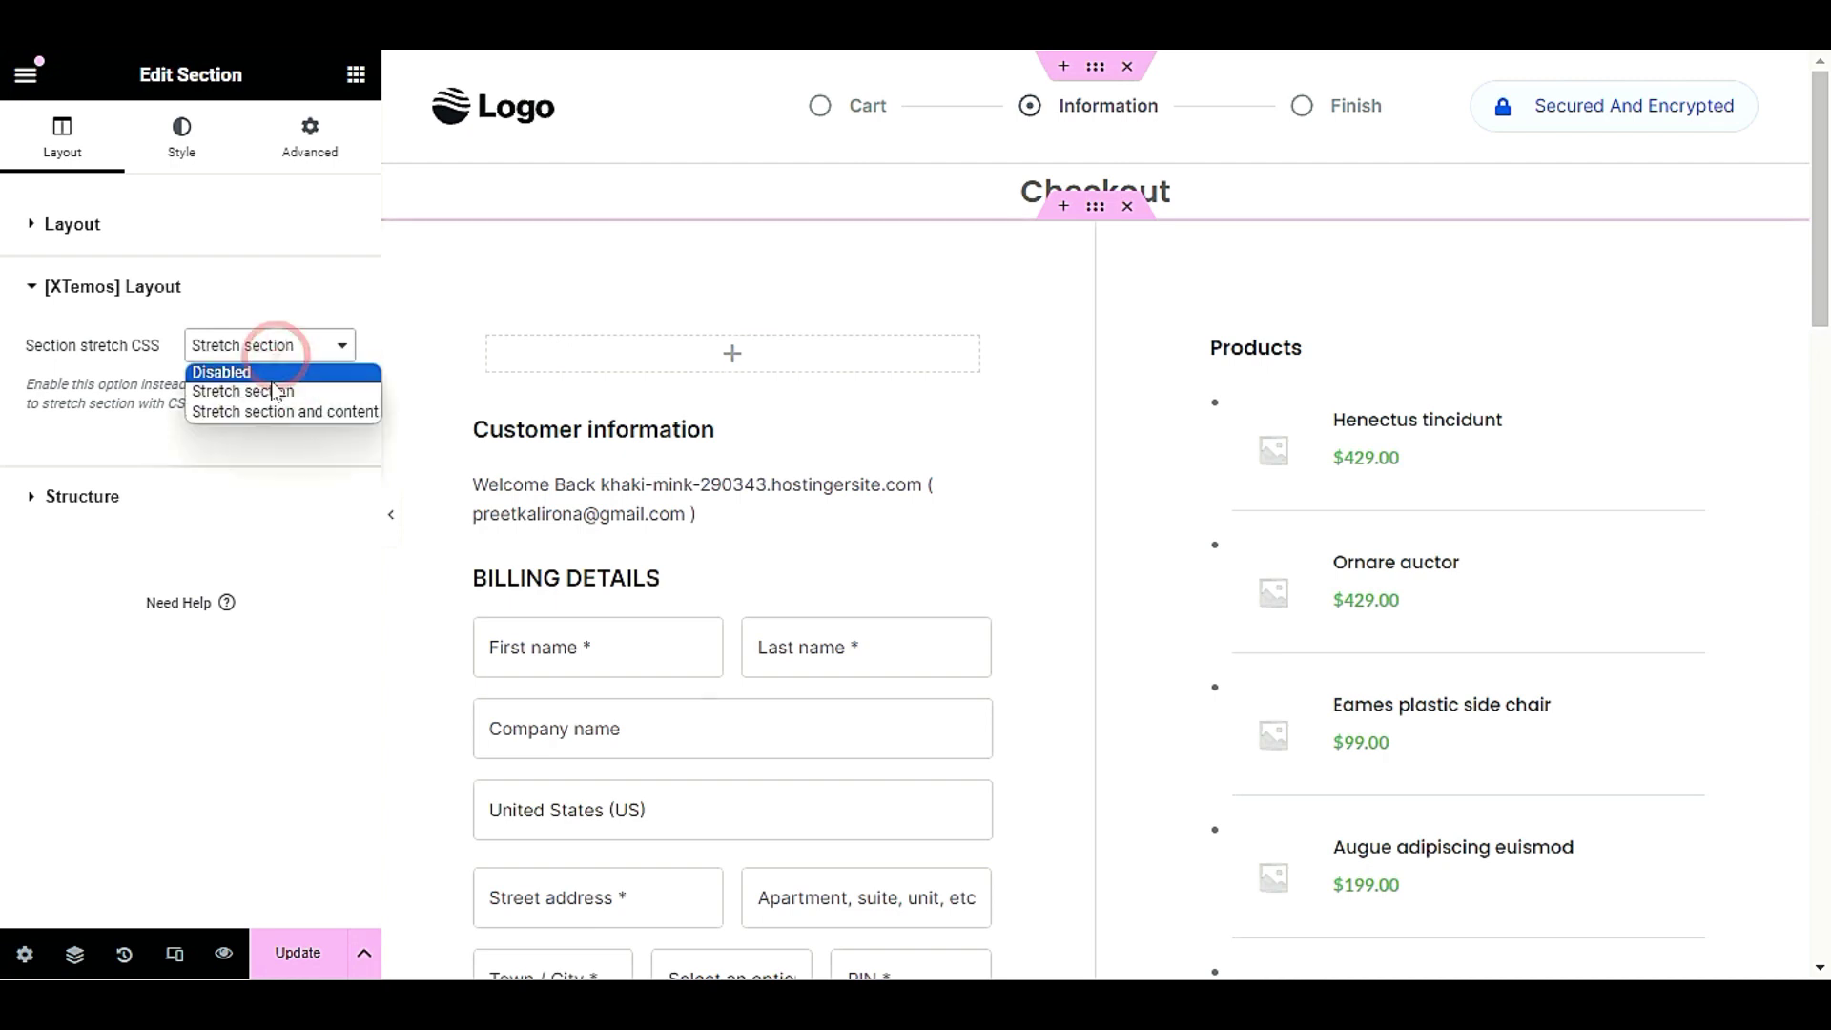
left_click(270, 368)
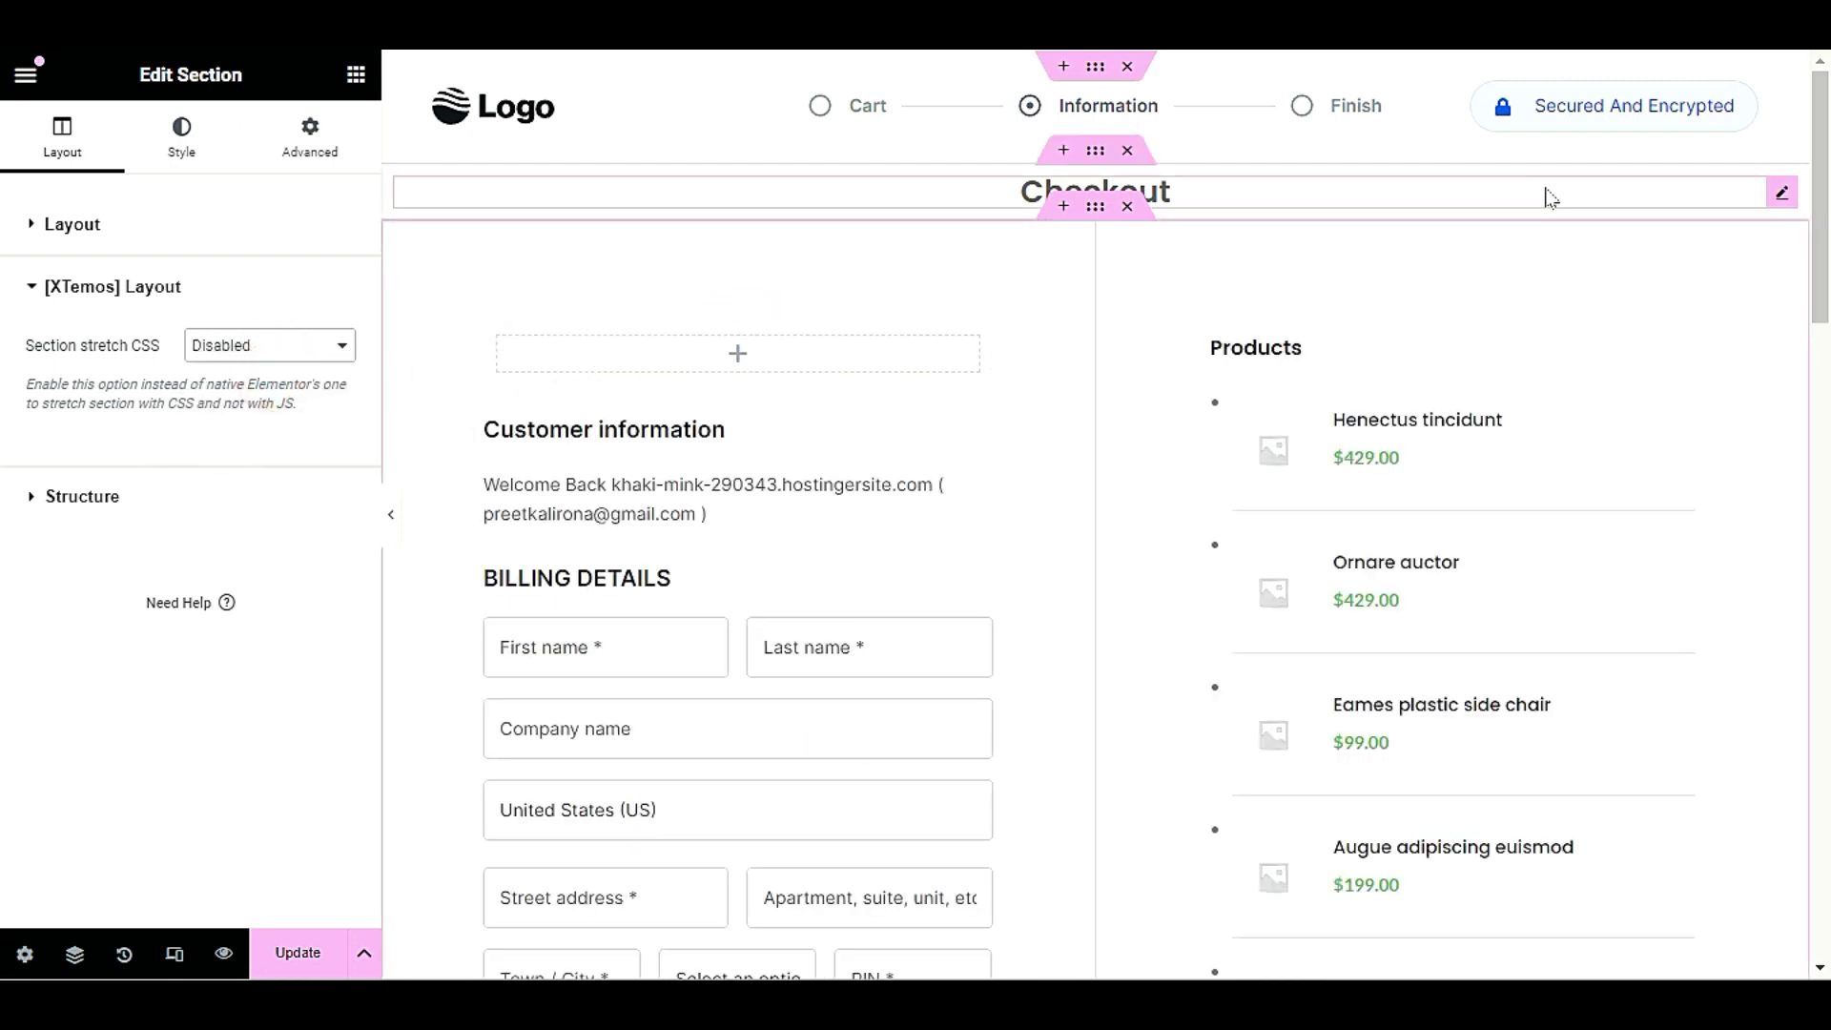
- Update the checkout page and preview the Store Checkout Thank You 04 step from the CartFlows funnel
left_click(291, 954)
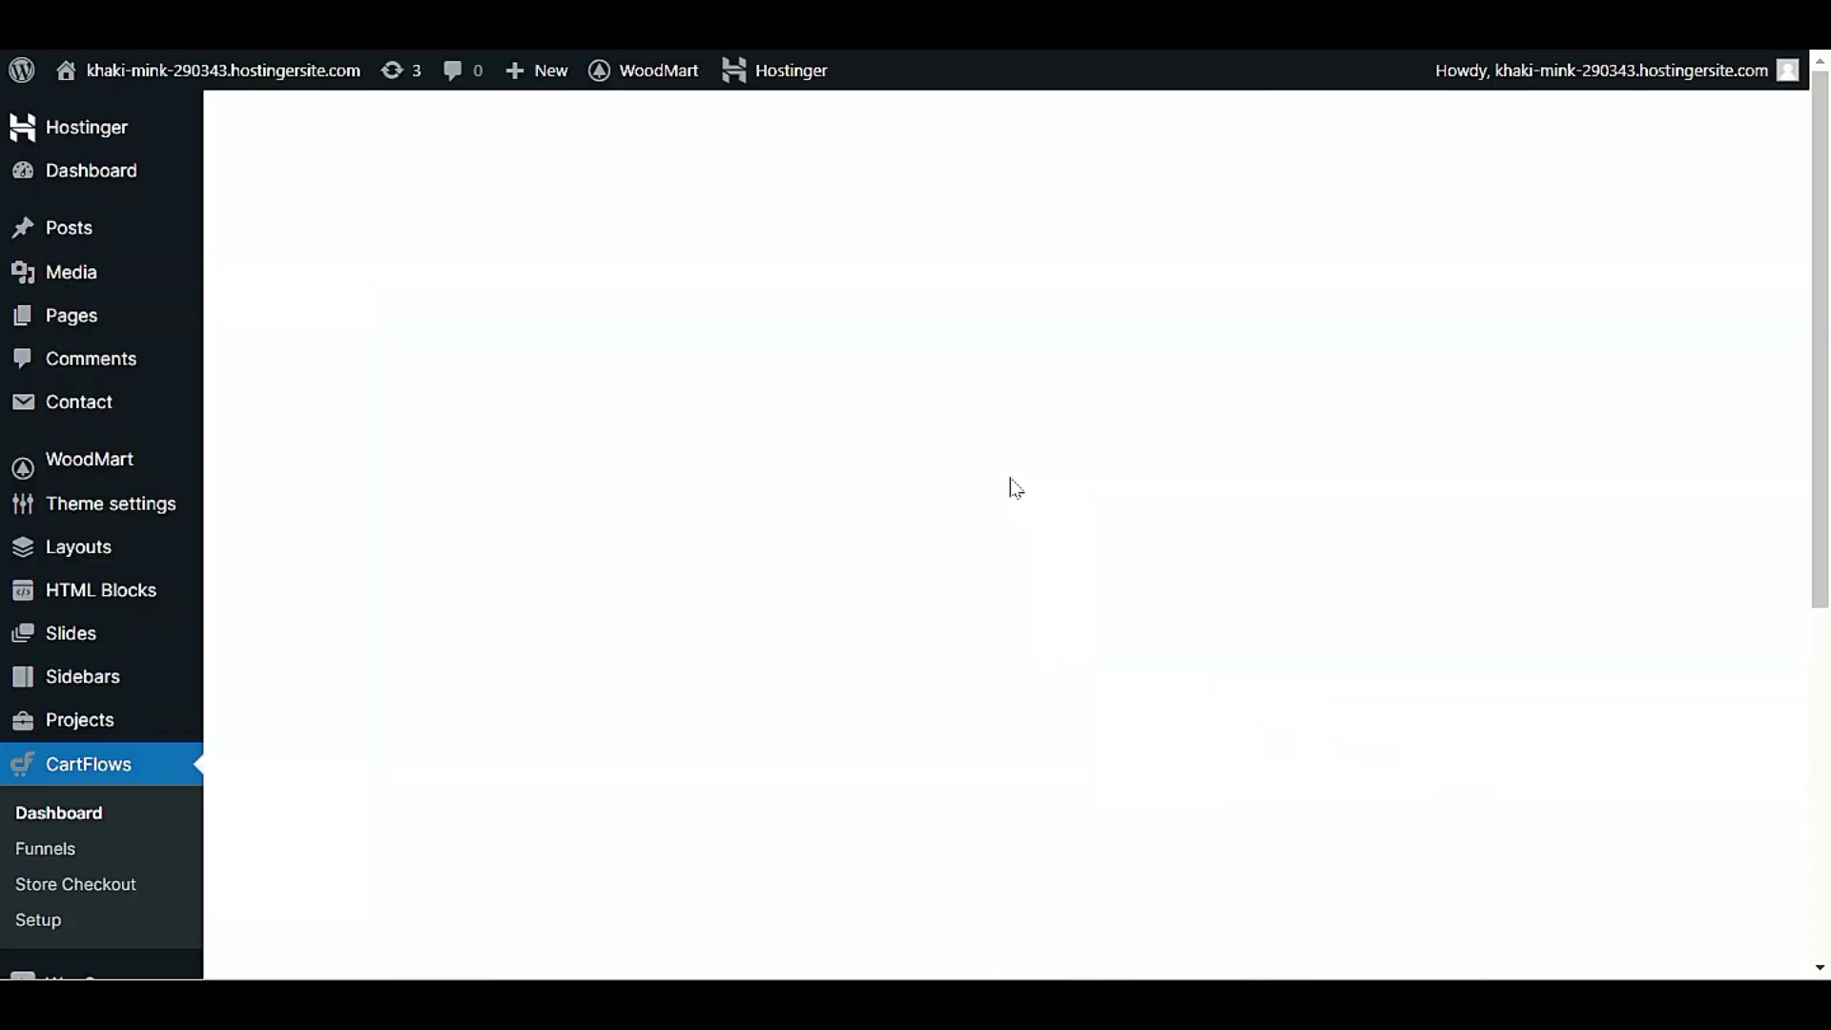
scroll(1015, 488, "down", 1)
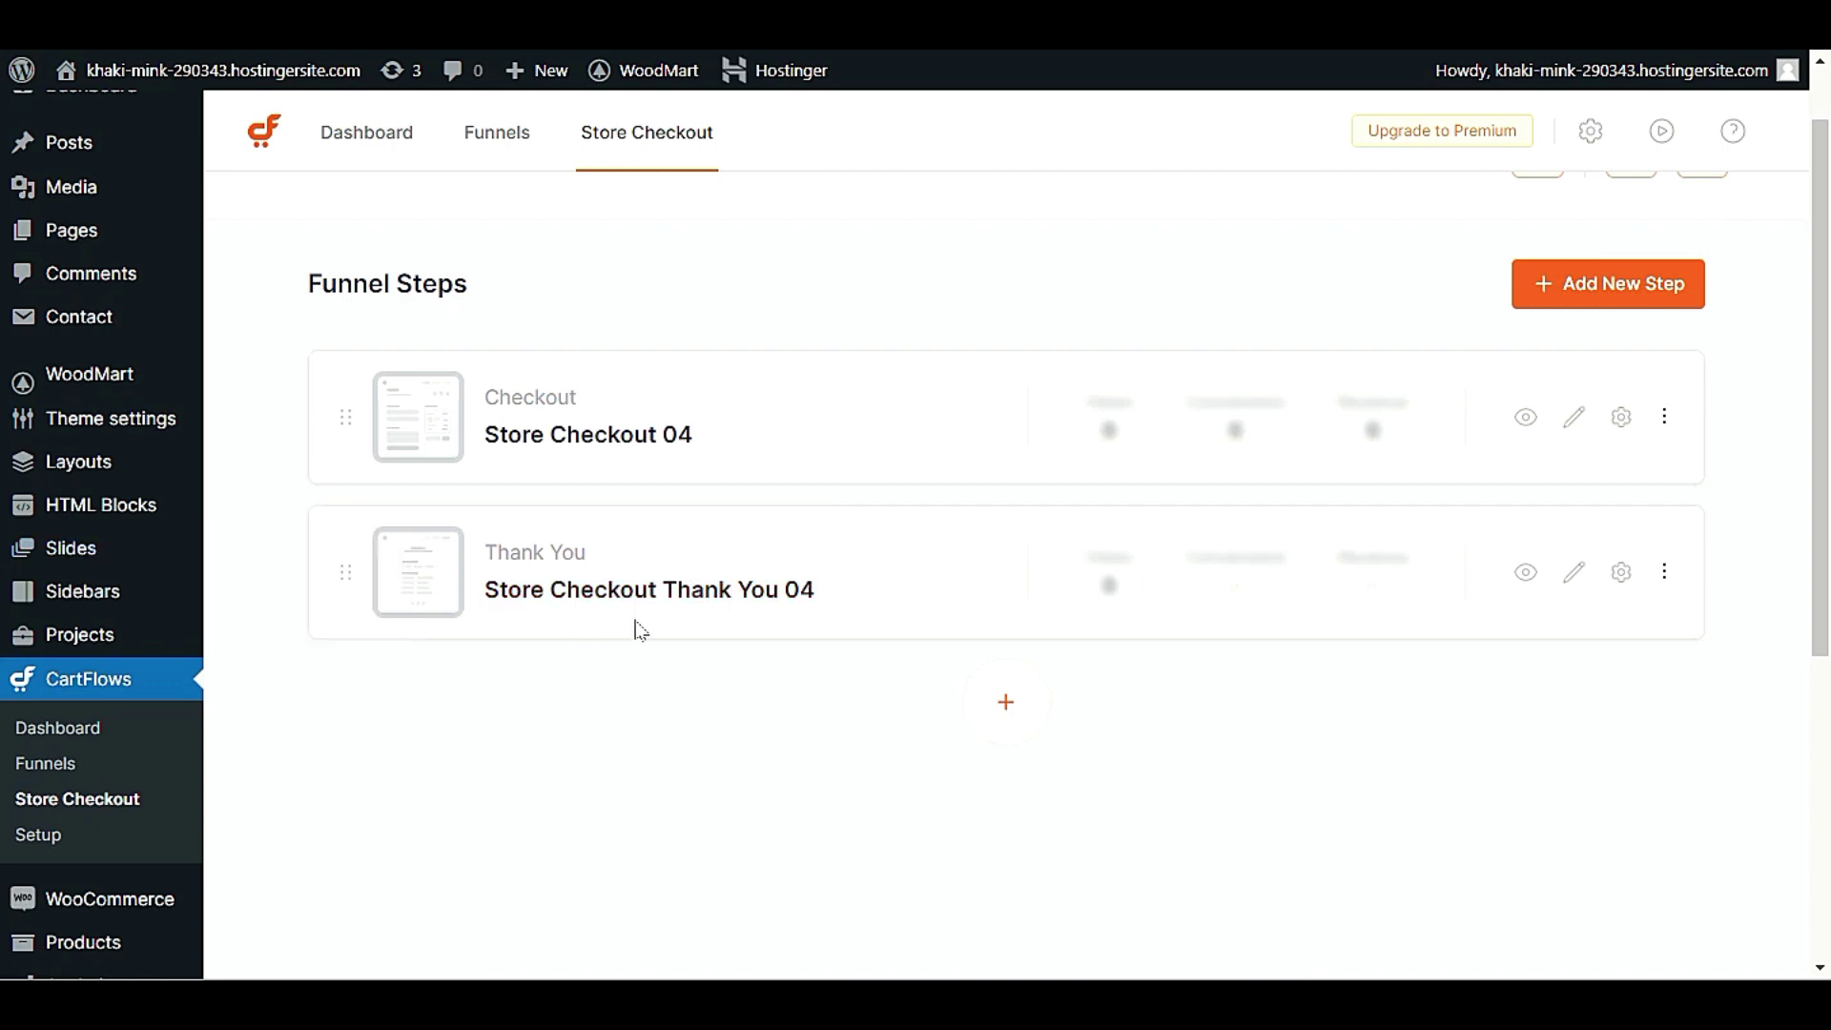
left_click(1523, 573)
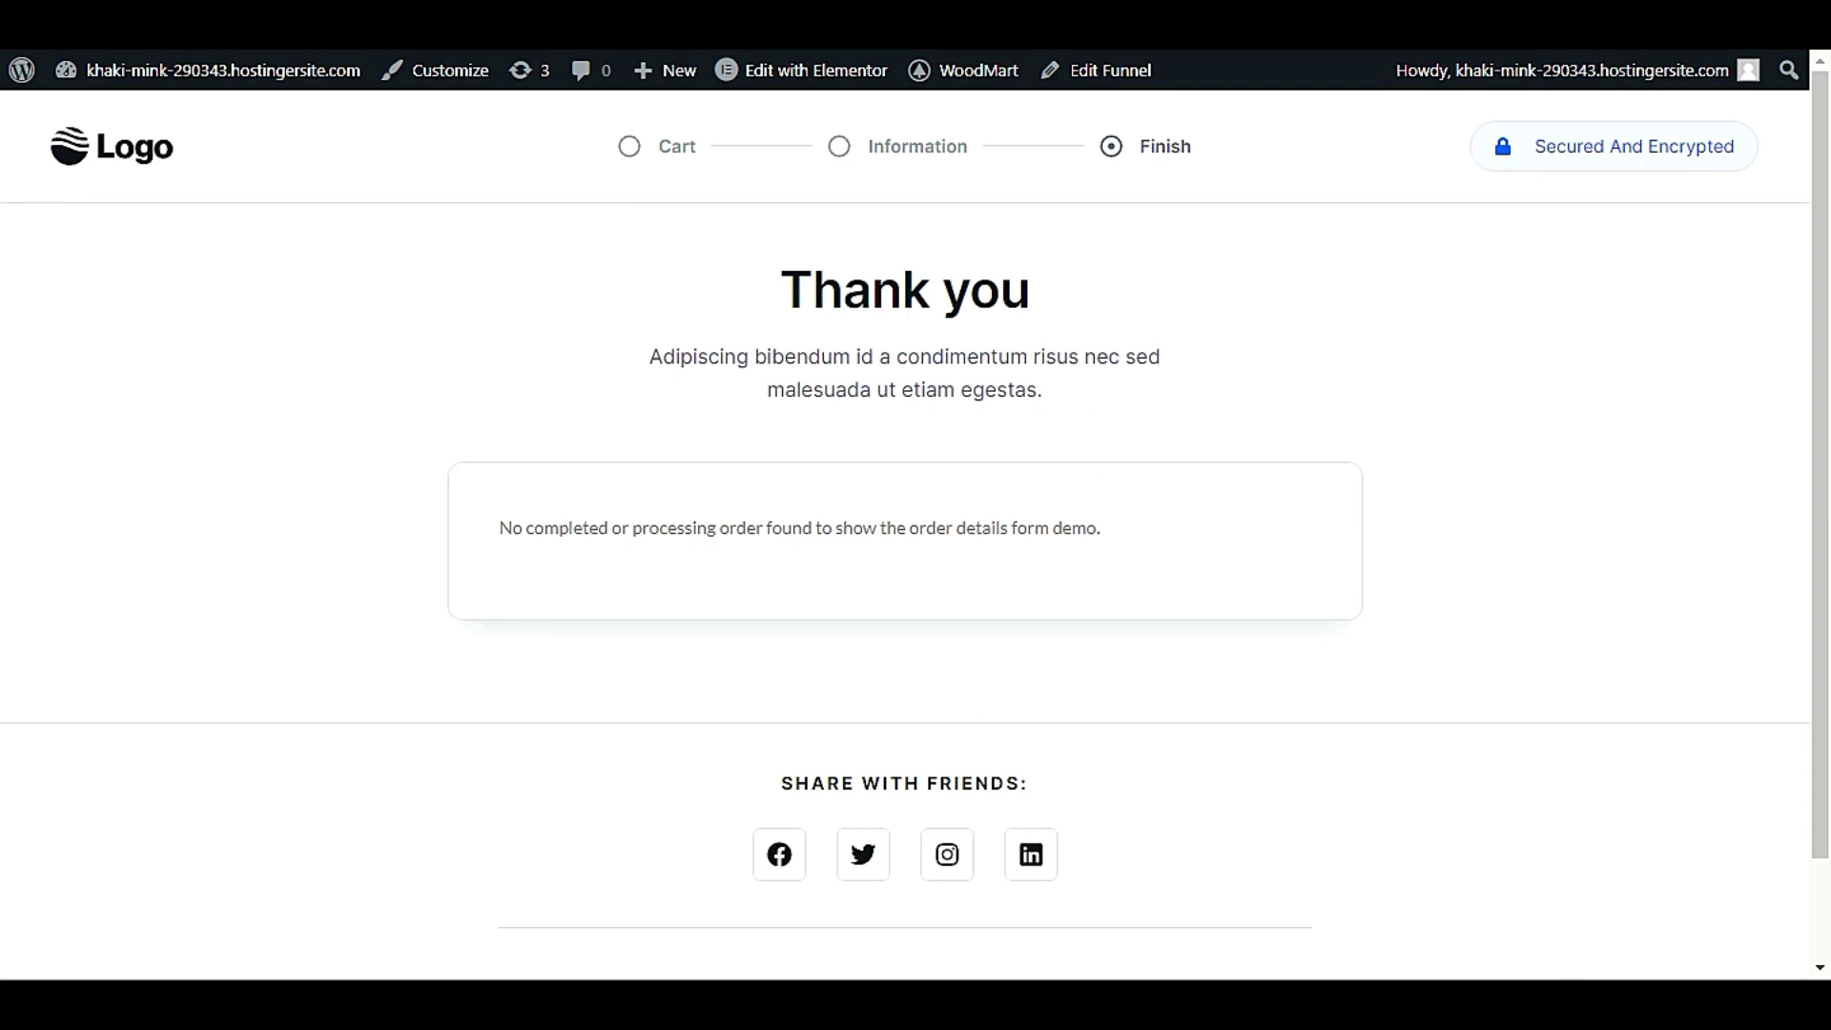
key("ctrl+w")
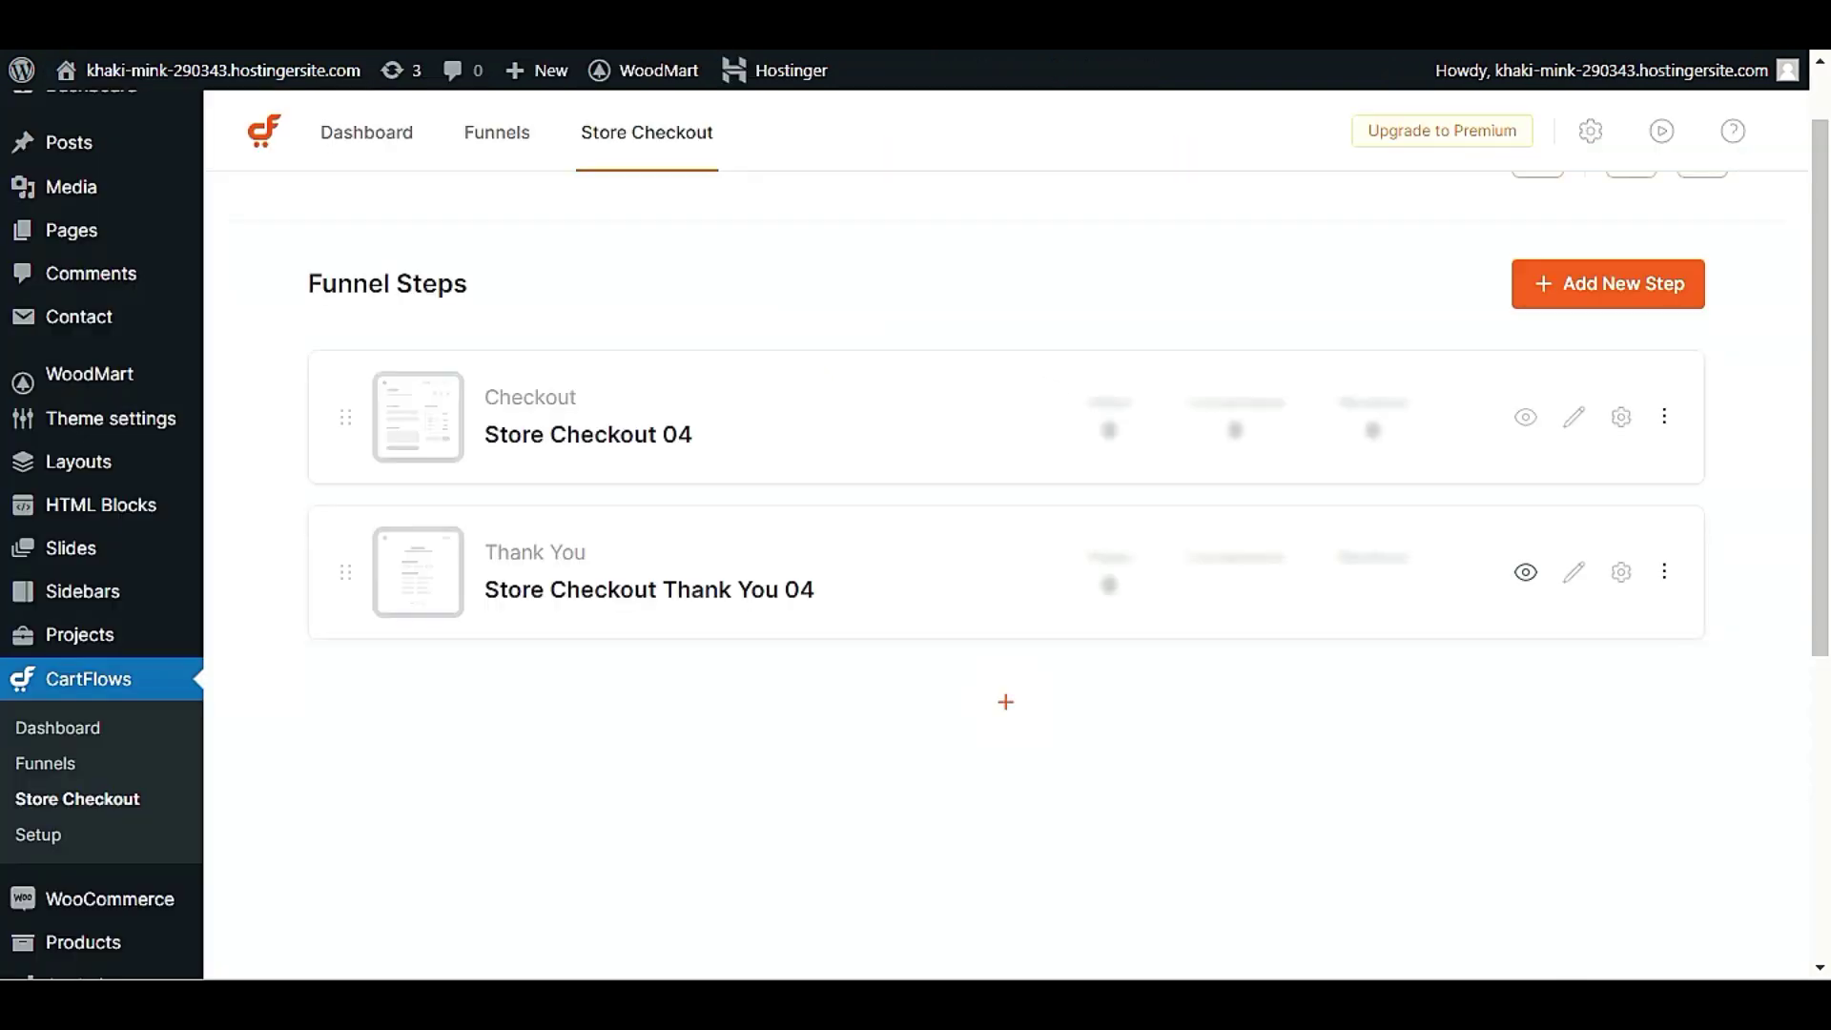
- Open the Store Checkout Thank You 04 page in Elementor and select the paragraph text under the Thank you heading
left_click(1575, 573)
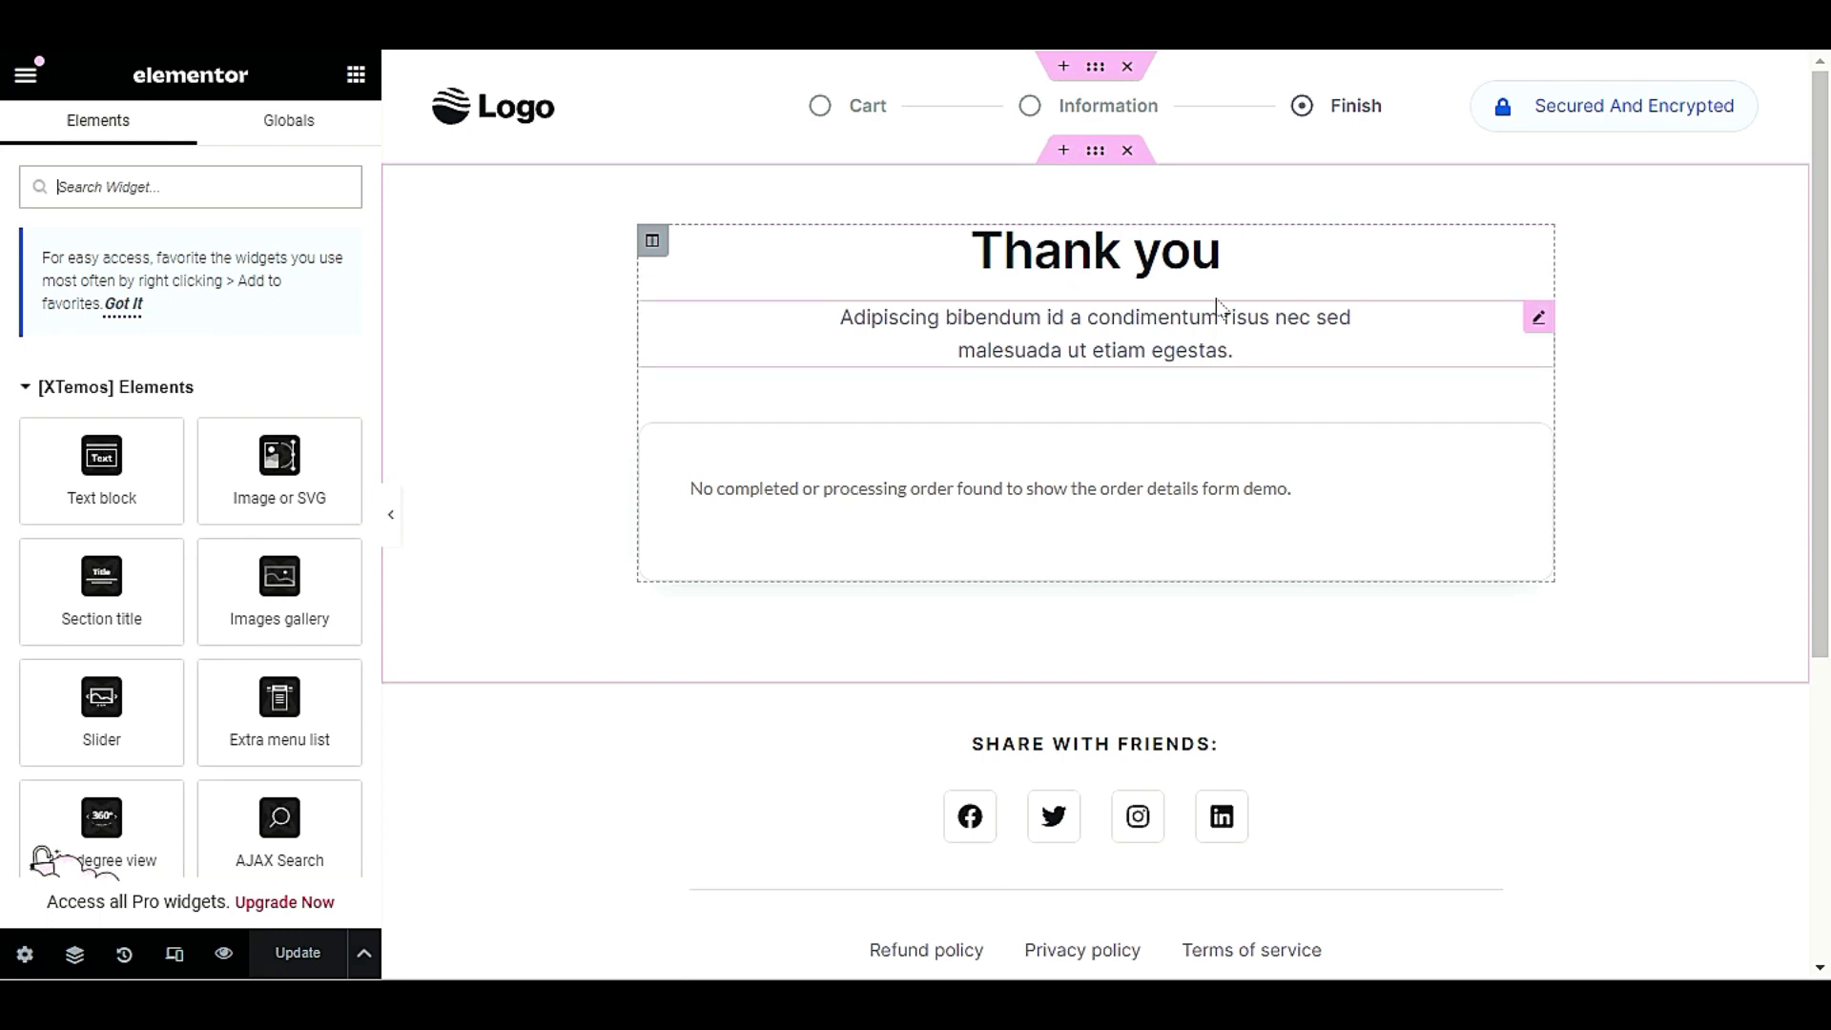
left_click(1112, 314)
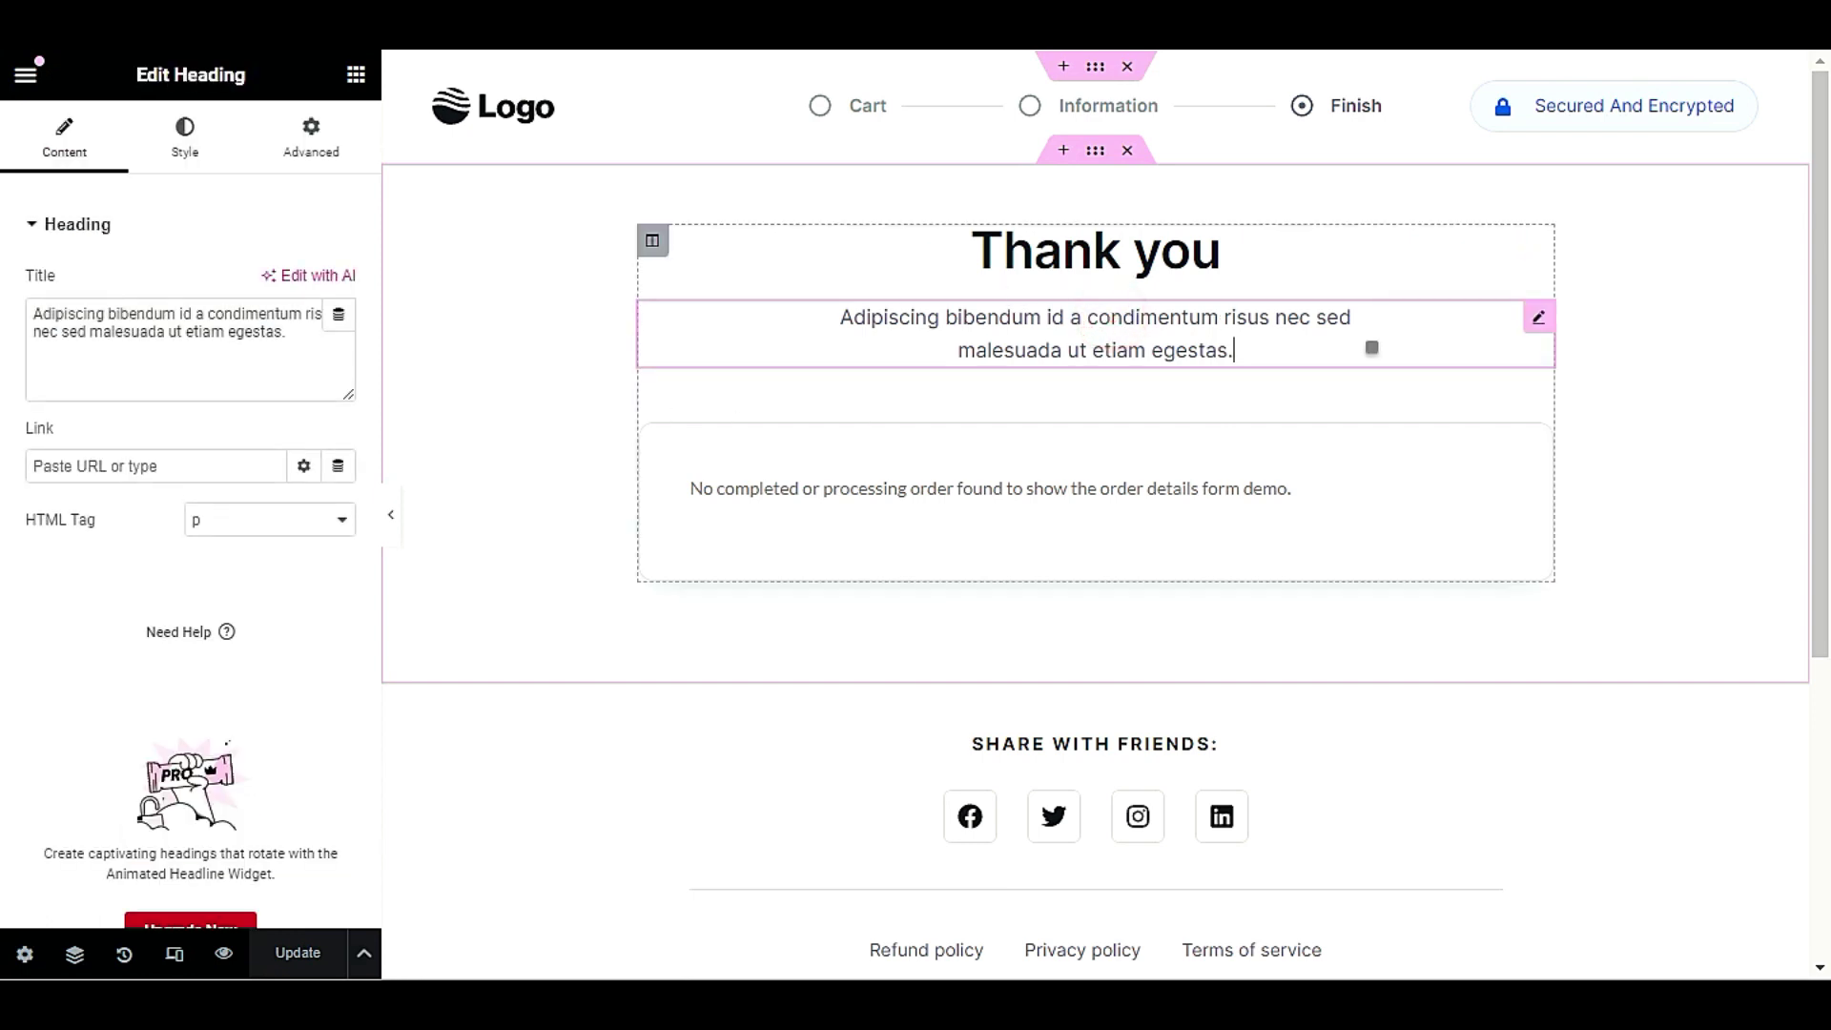
double_click(1116, 349)
triple_click(1114, 347)
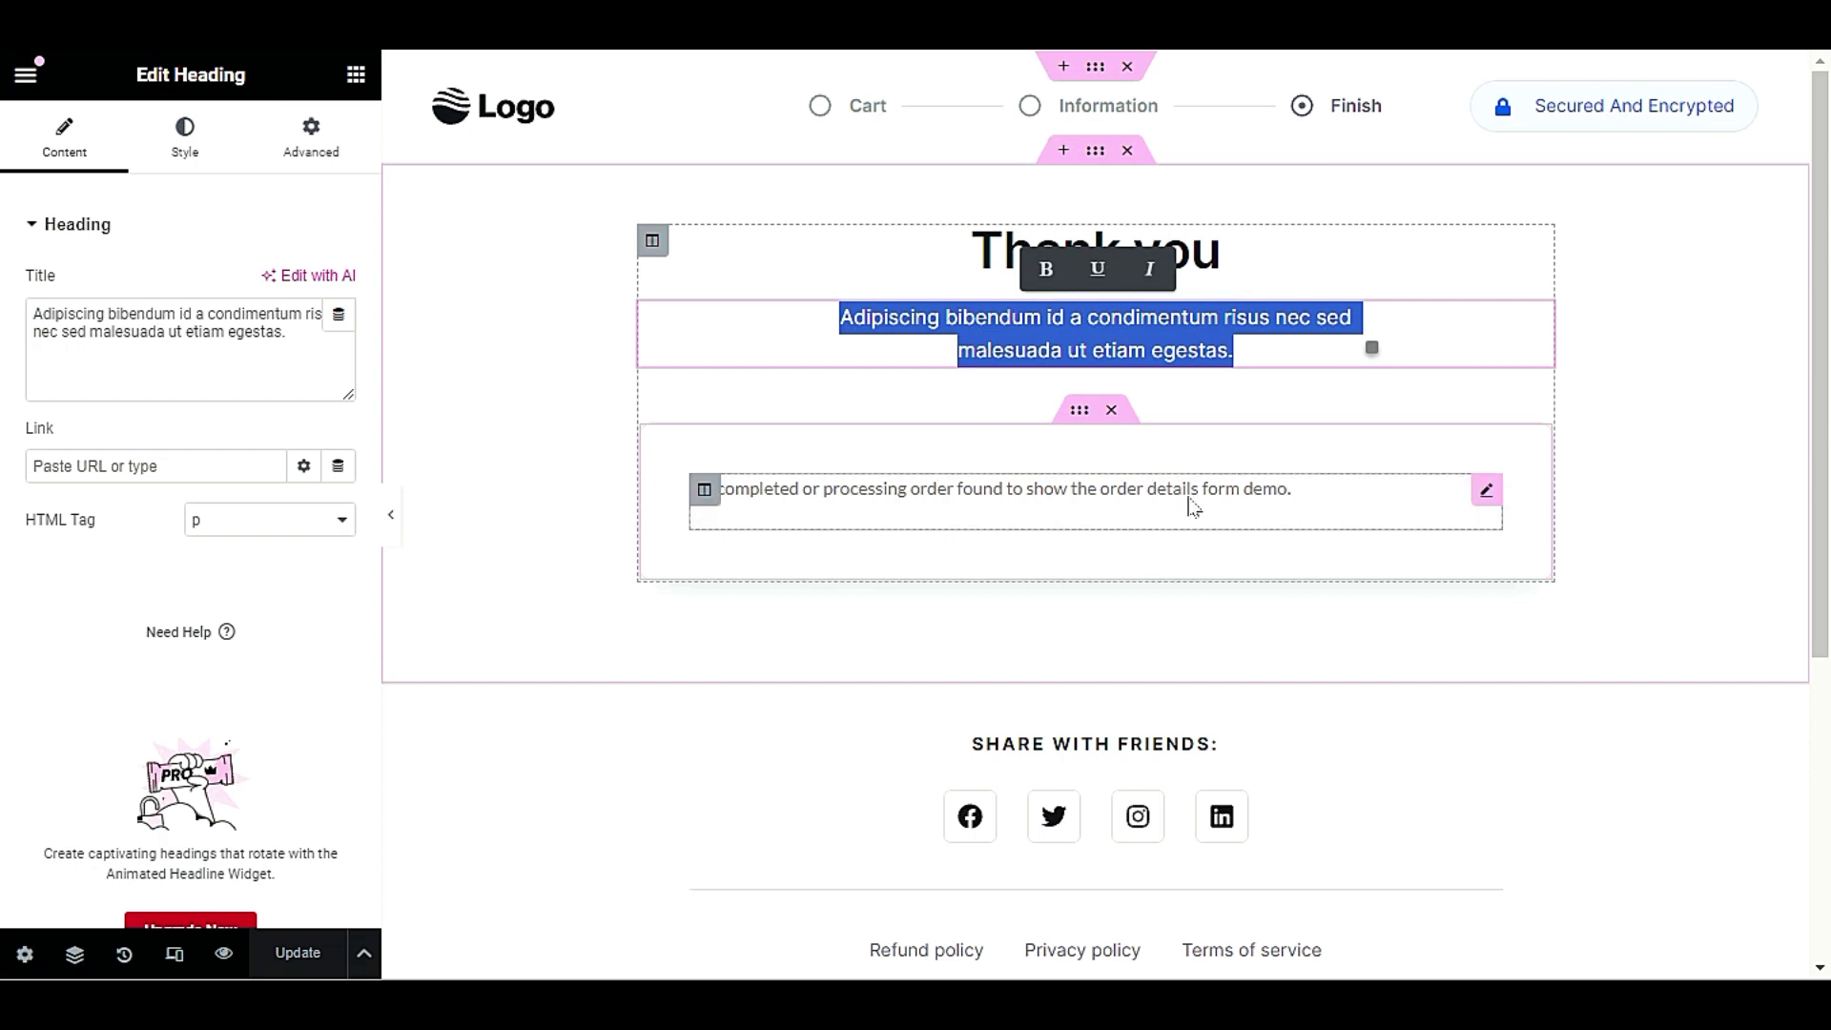
- Add a Button widget between the Thank you page's description and the order details box
left_click(355, 74)
scroll(184, 696, "down", 4)
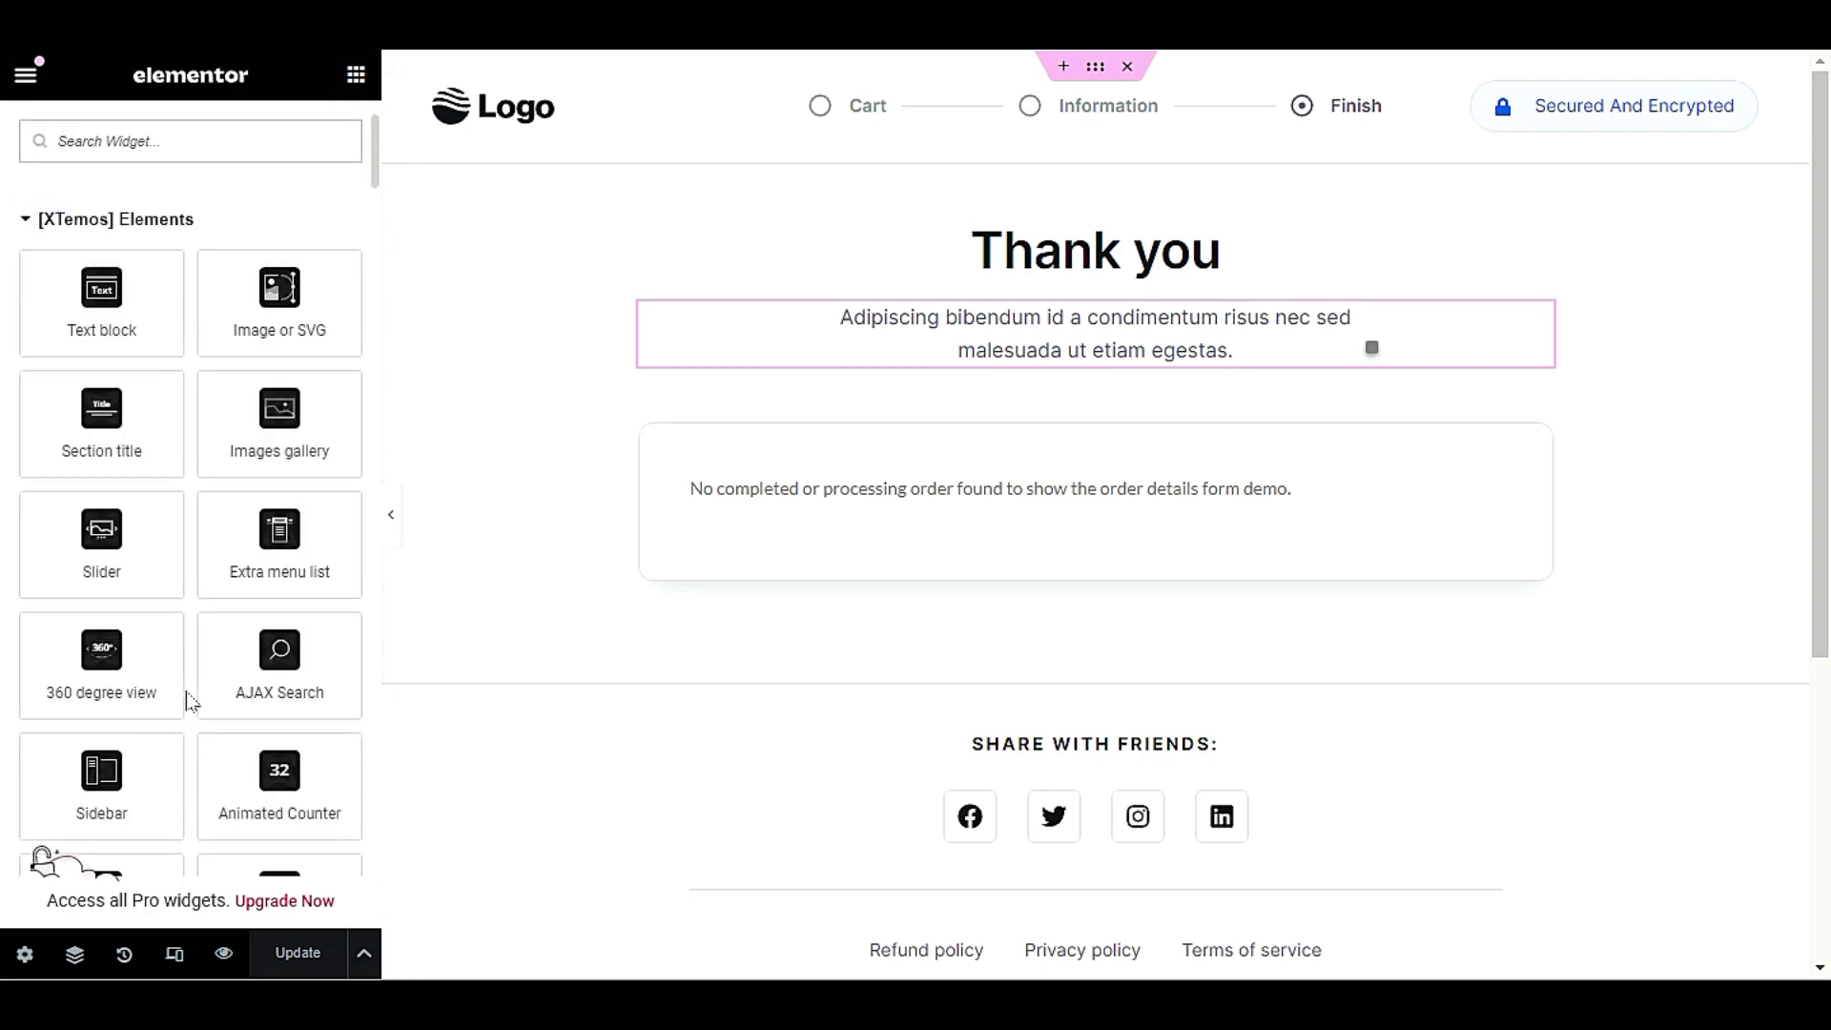
scroll(187, 701, "down", 15)
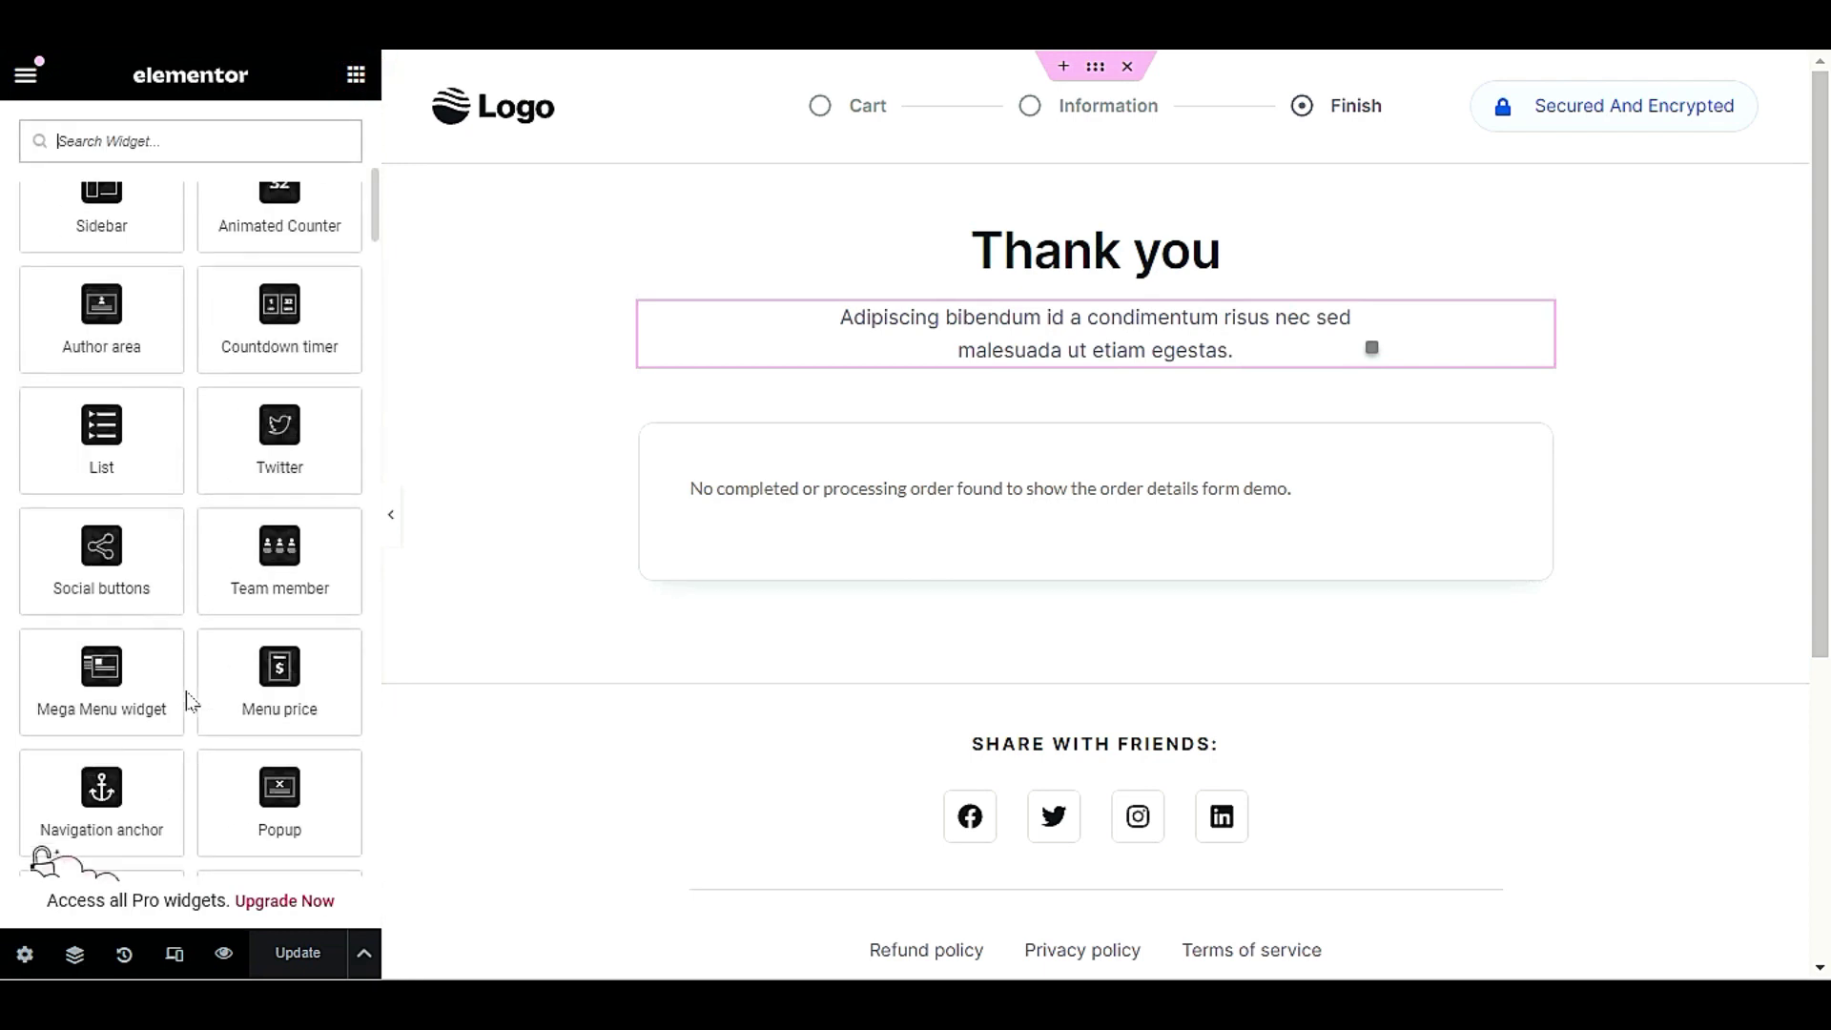
scroll(200, 716, "down", 15)
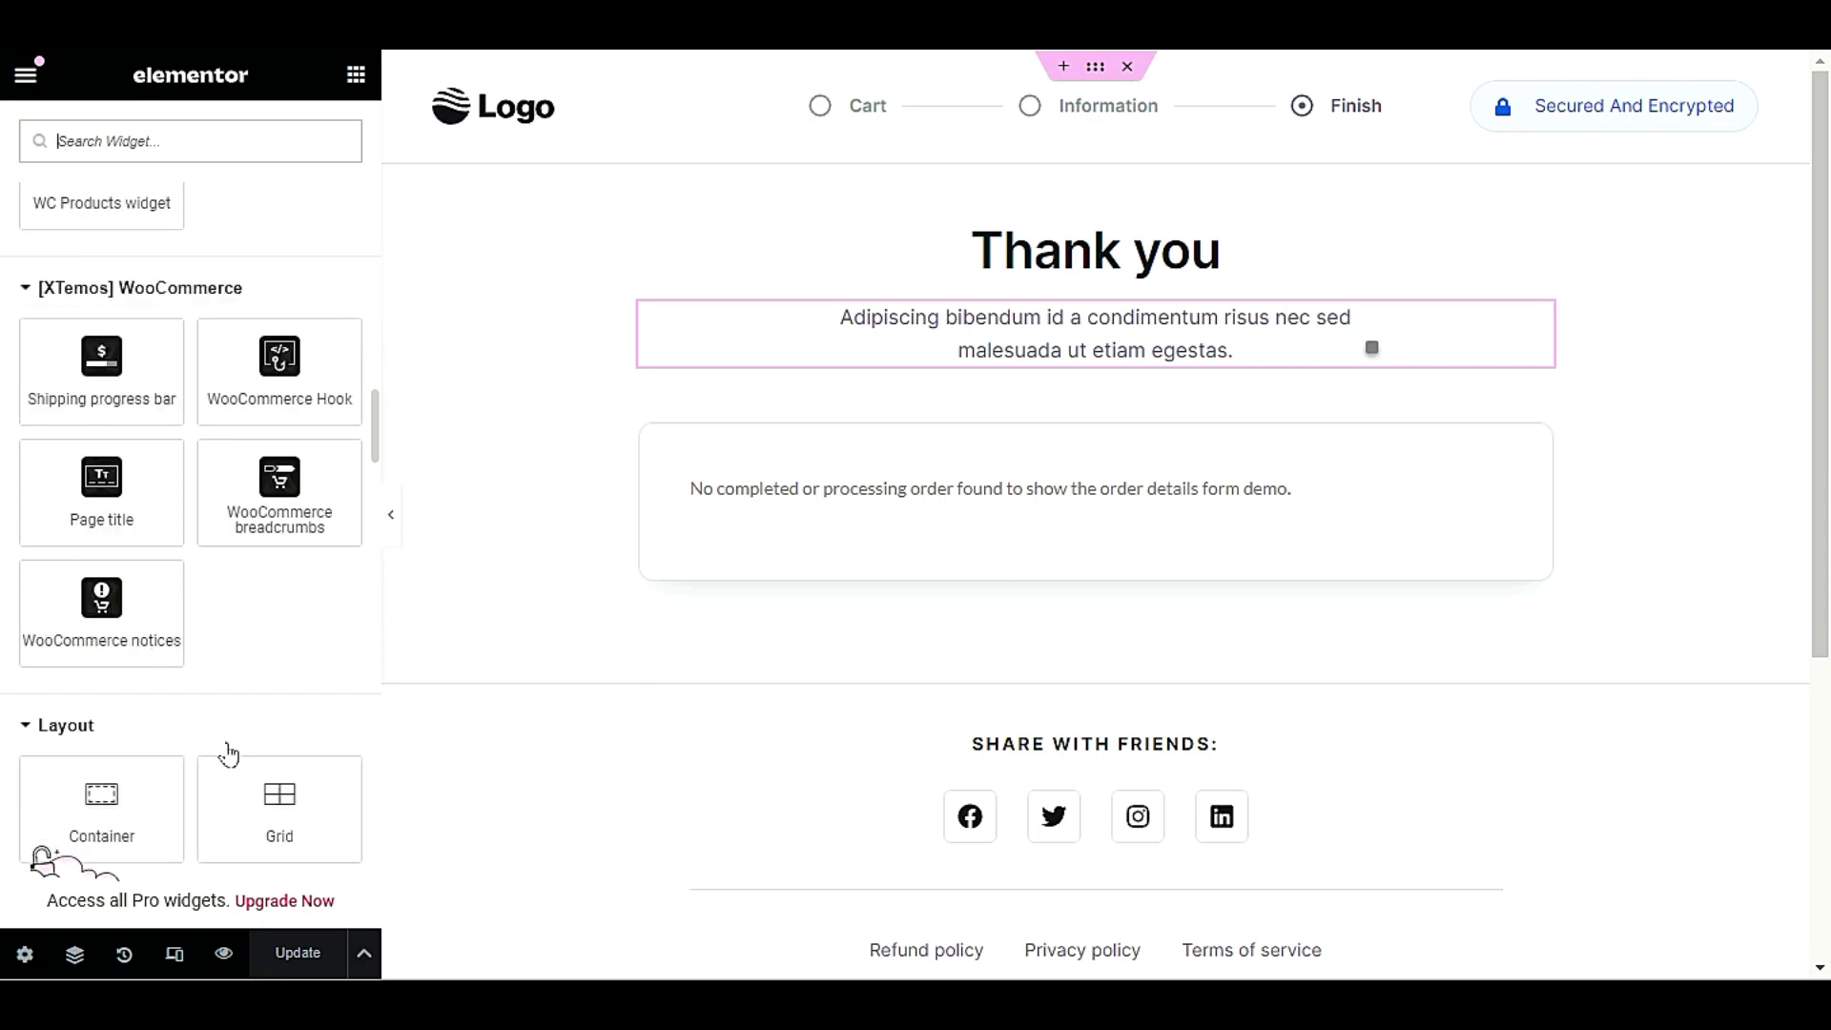
scroll(226, 741, "down", 1)
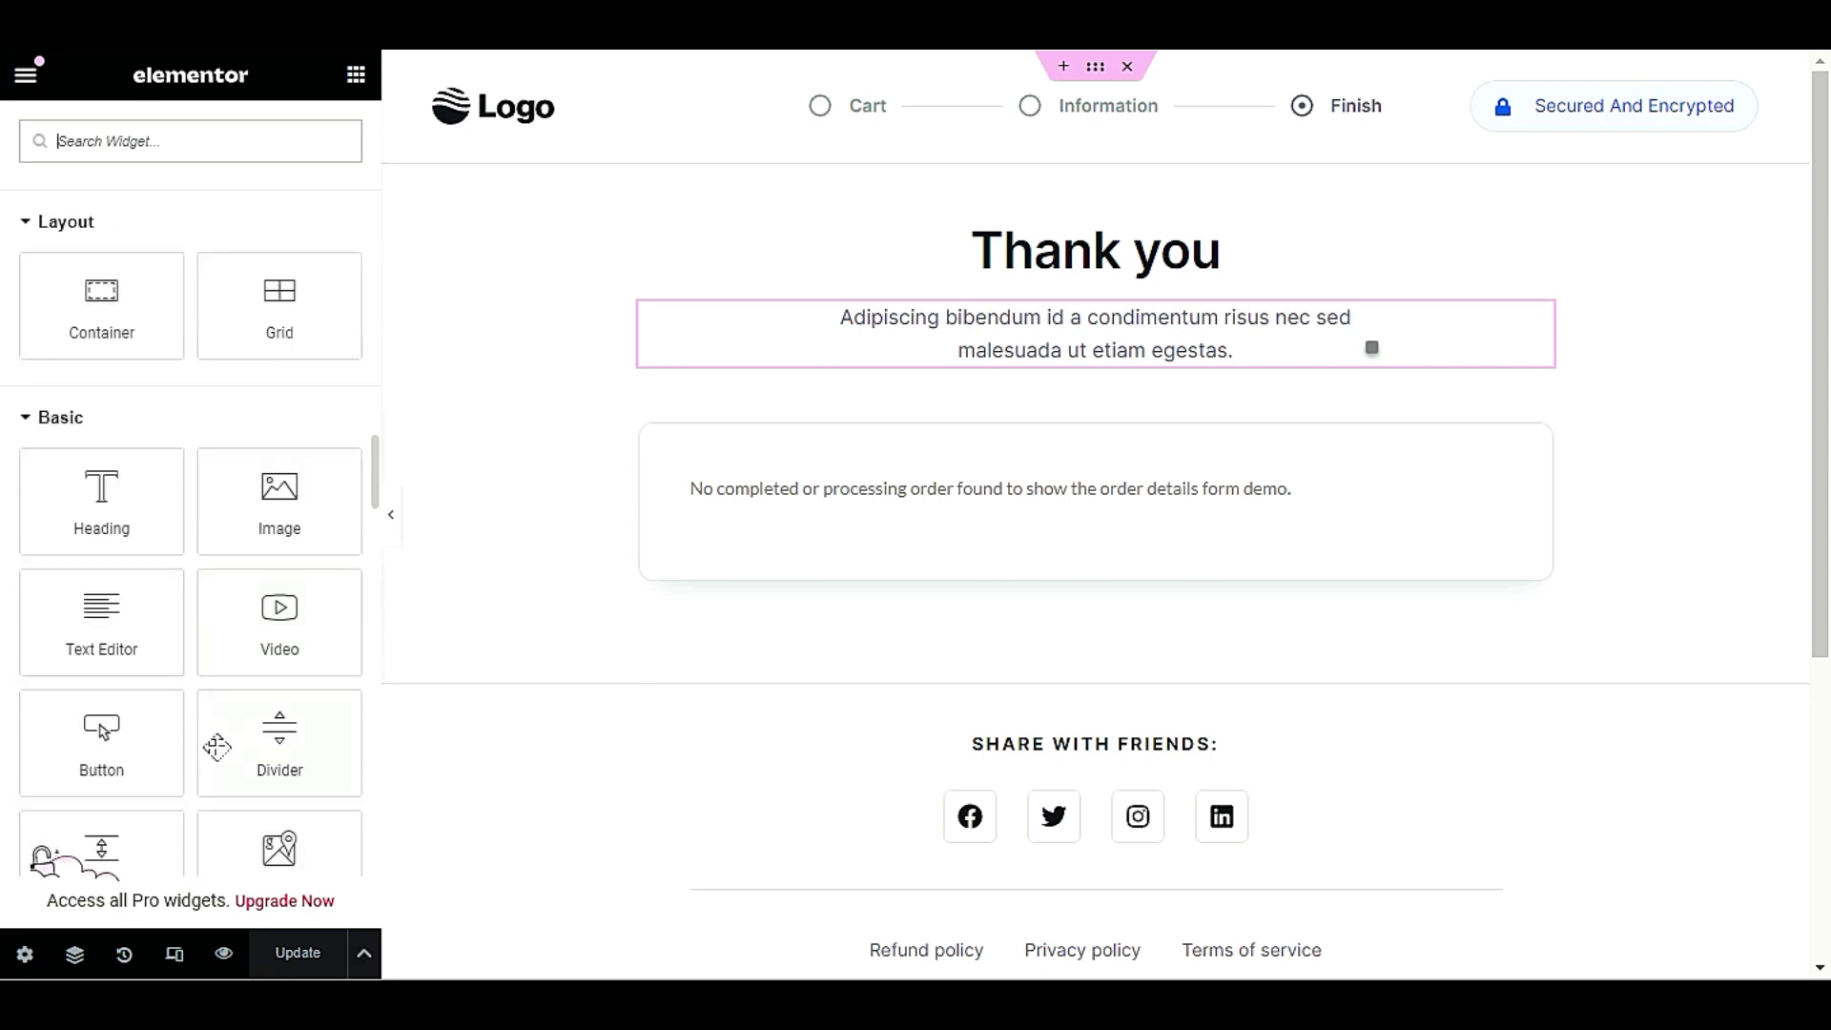
scroll(195, 753, "down", 2)
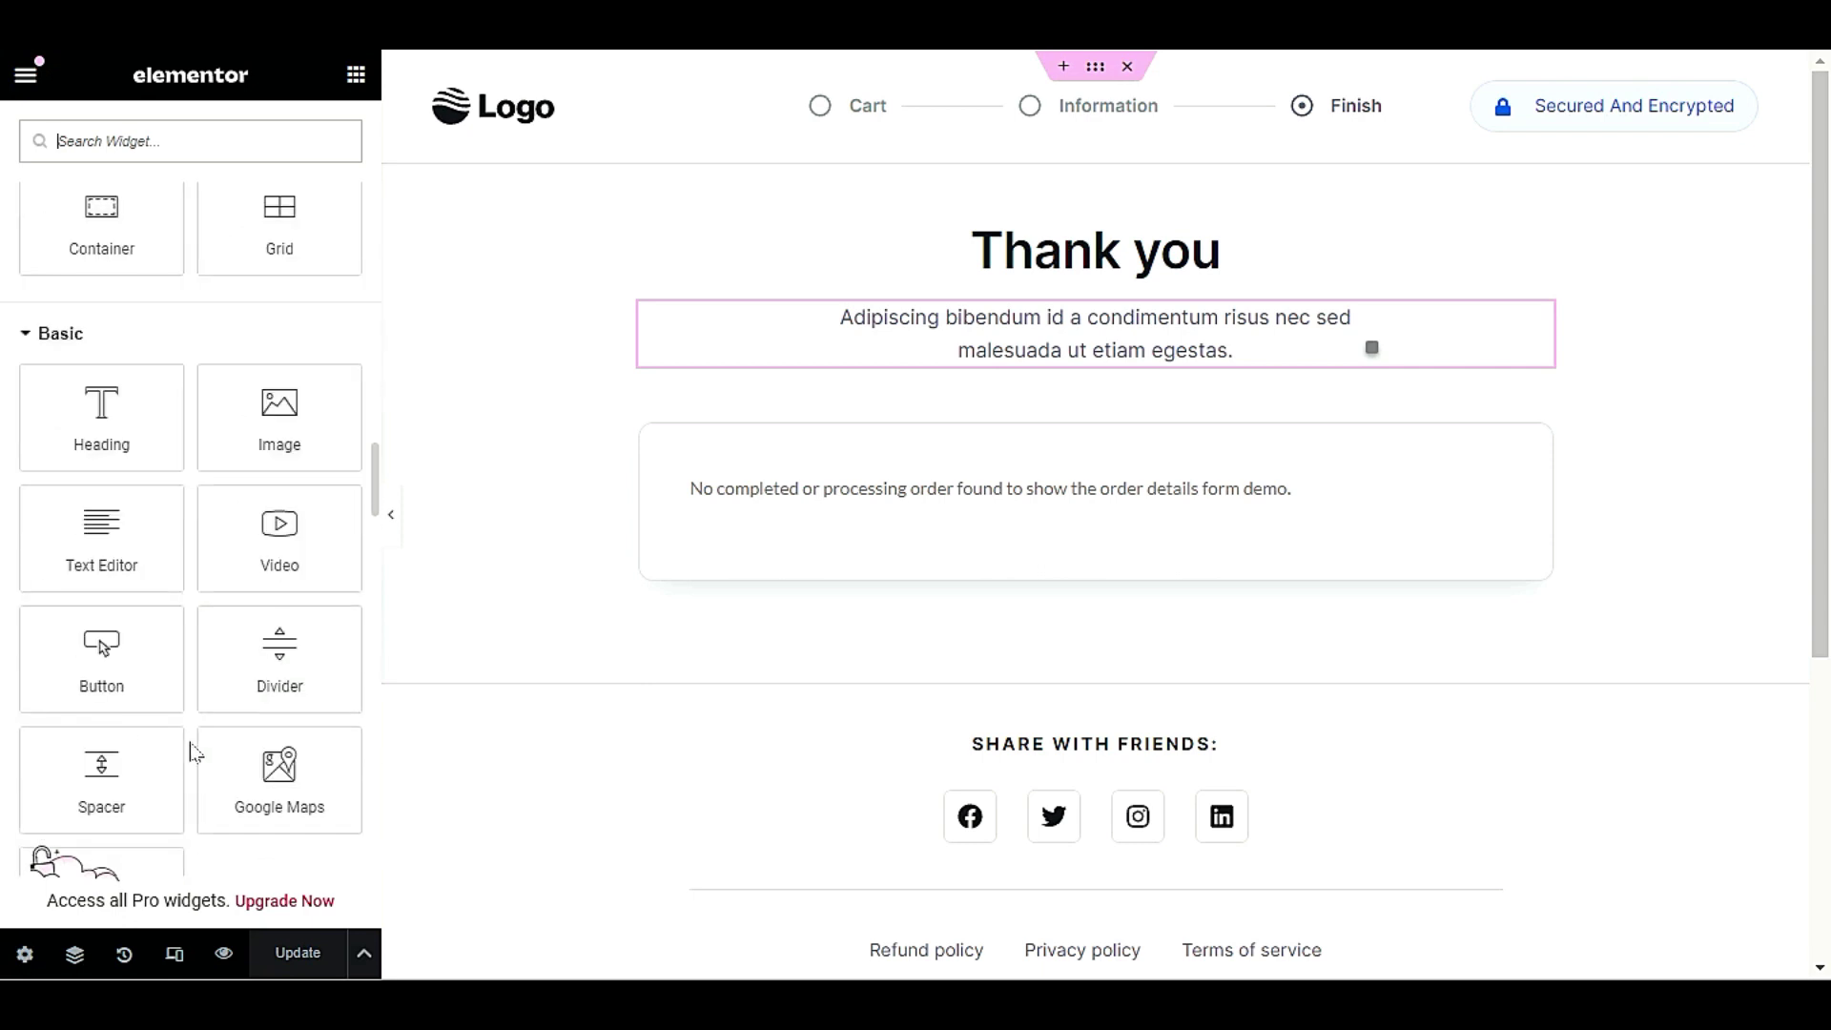
left_click_drag(134, 560, 1156, 372)
- Align the new button to the center and select its text for editing
left_click(184, 135)
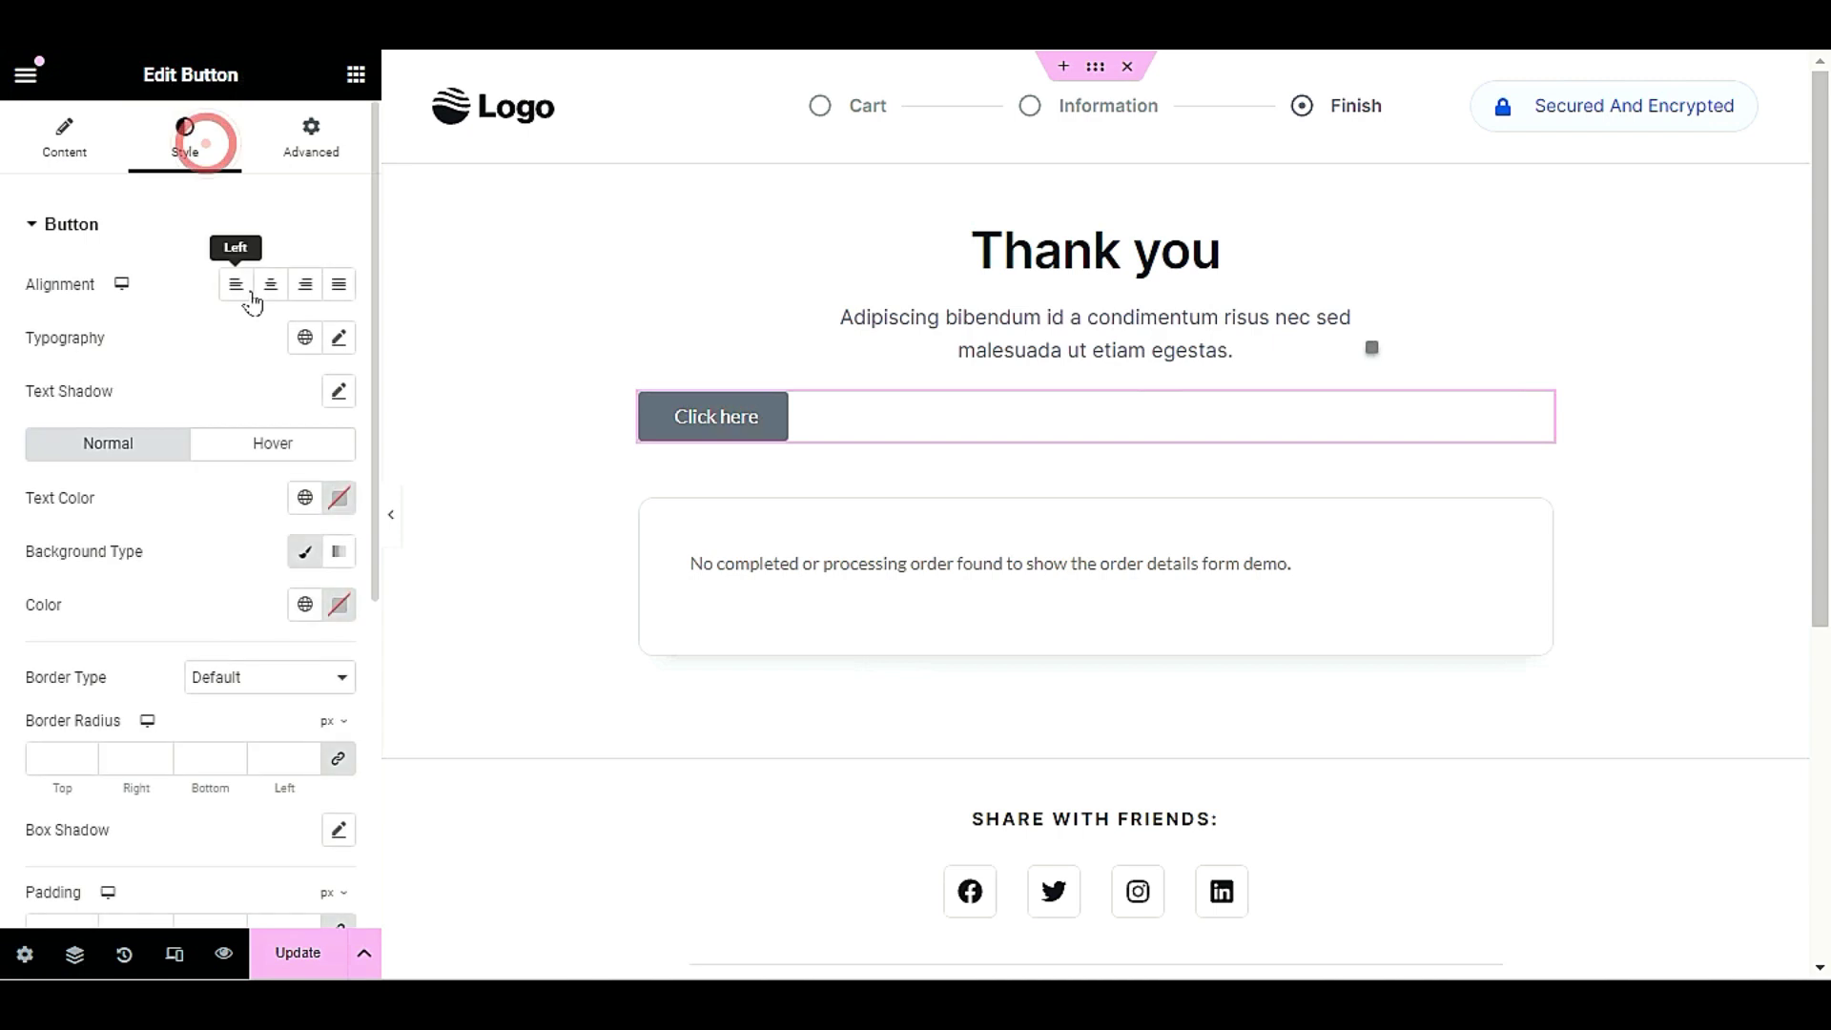
left_click(271, 284)
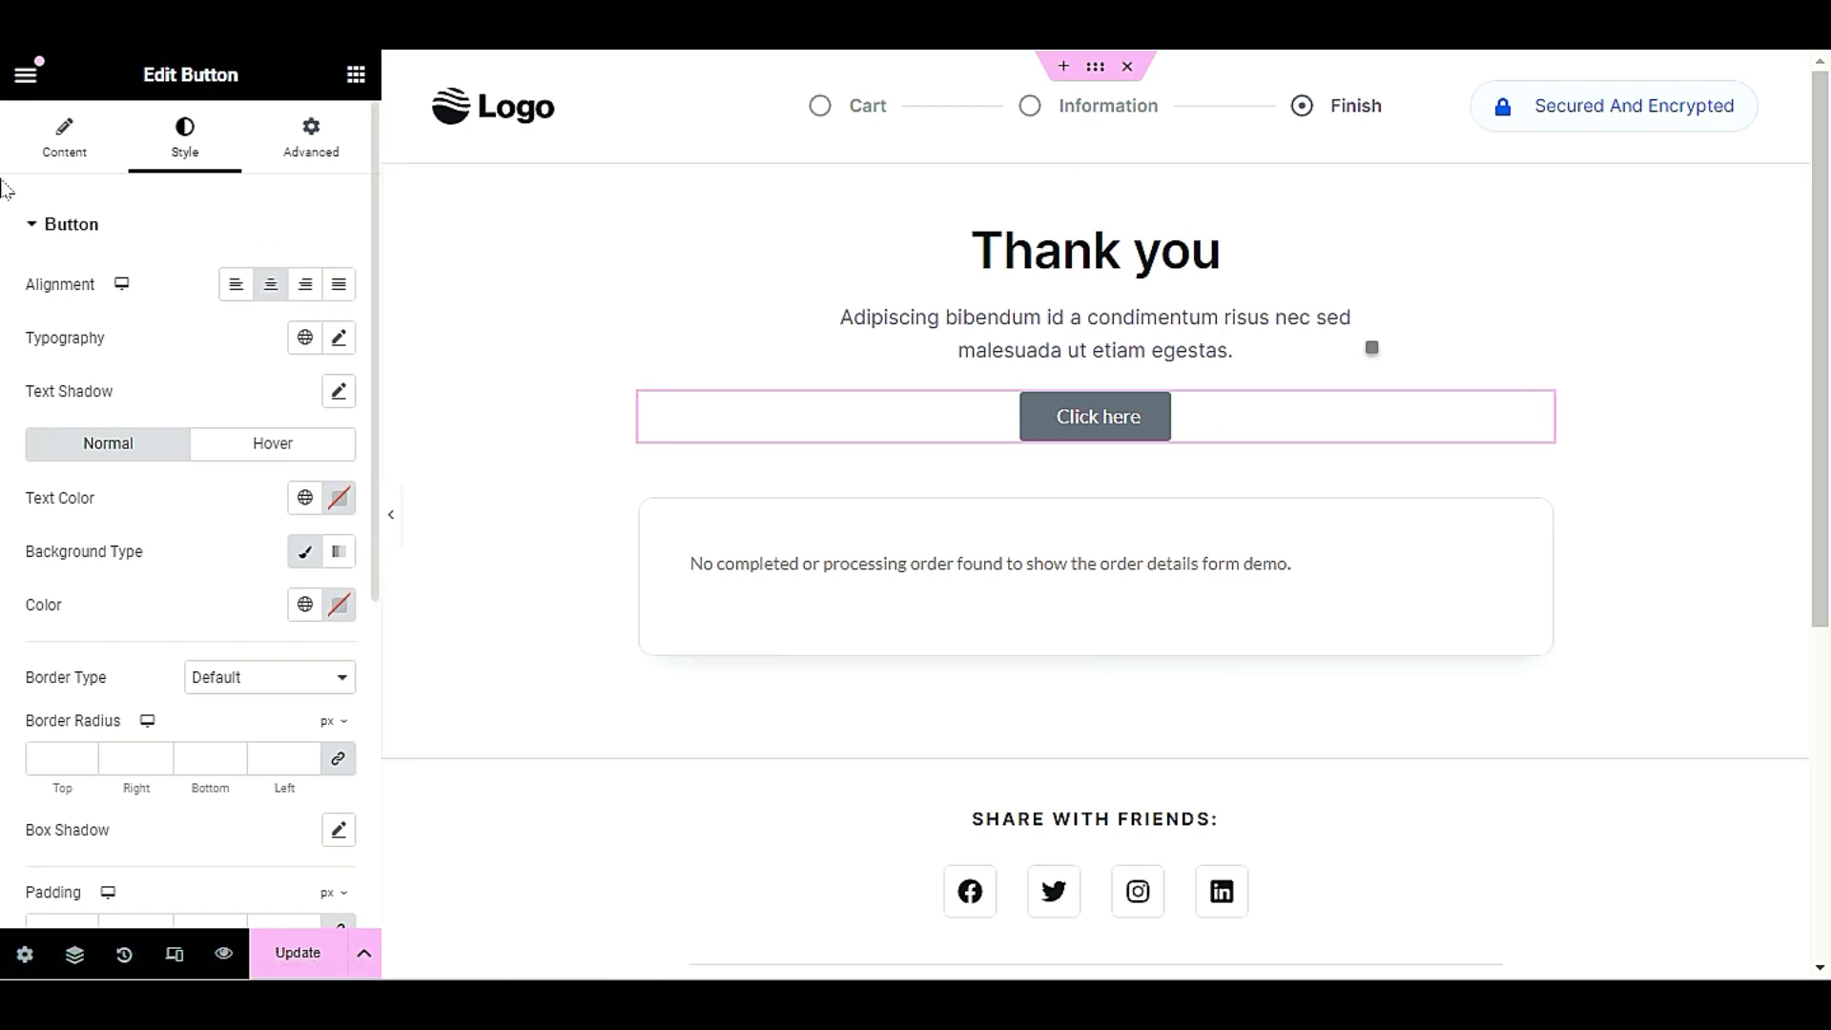
left_click(65, 143)
double_click(91, 421)
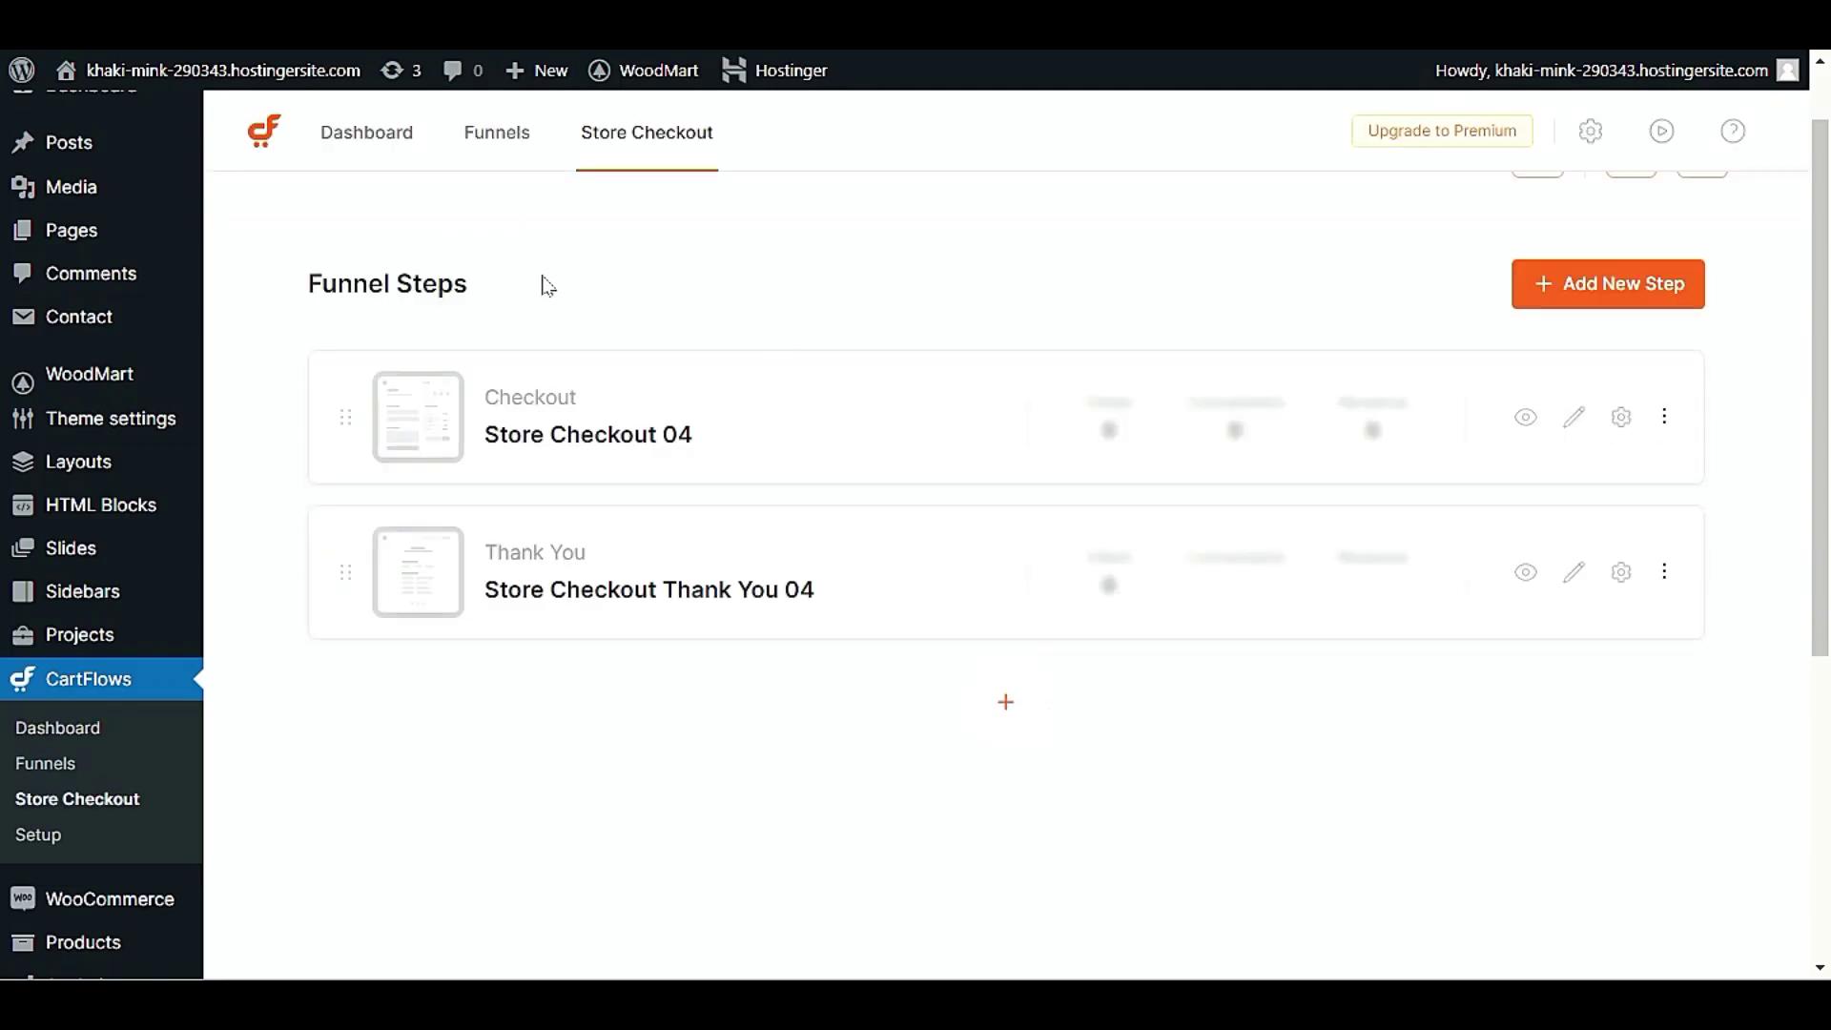
- Enable Store Checkout for the funnel in CartFlows
scroll(858, 572, "up", 2)
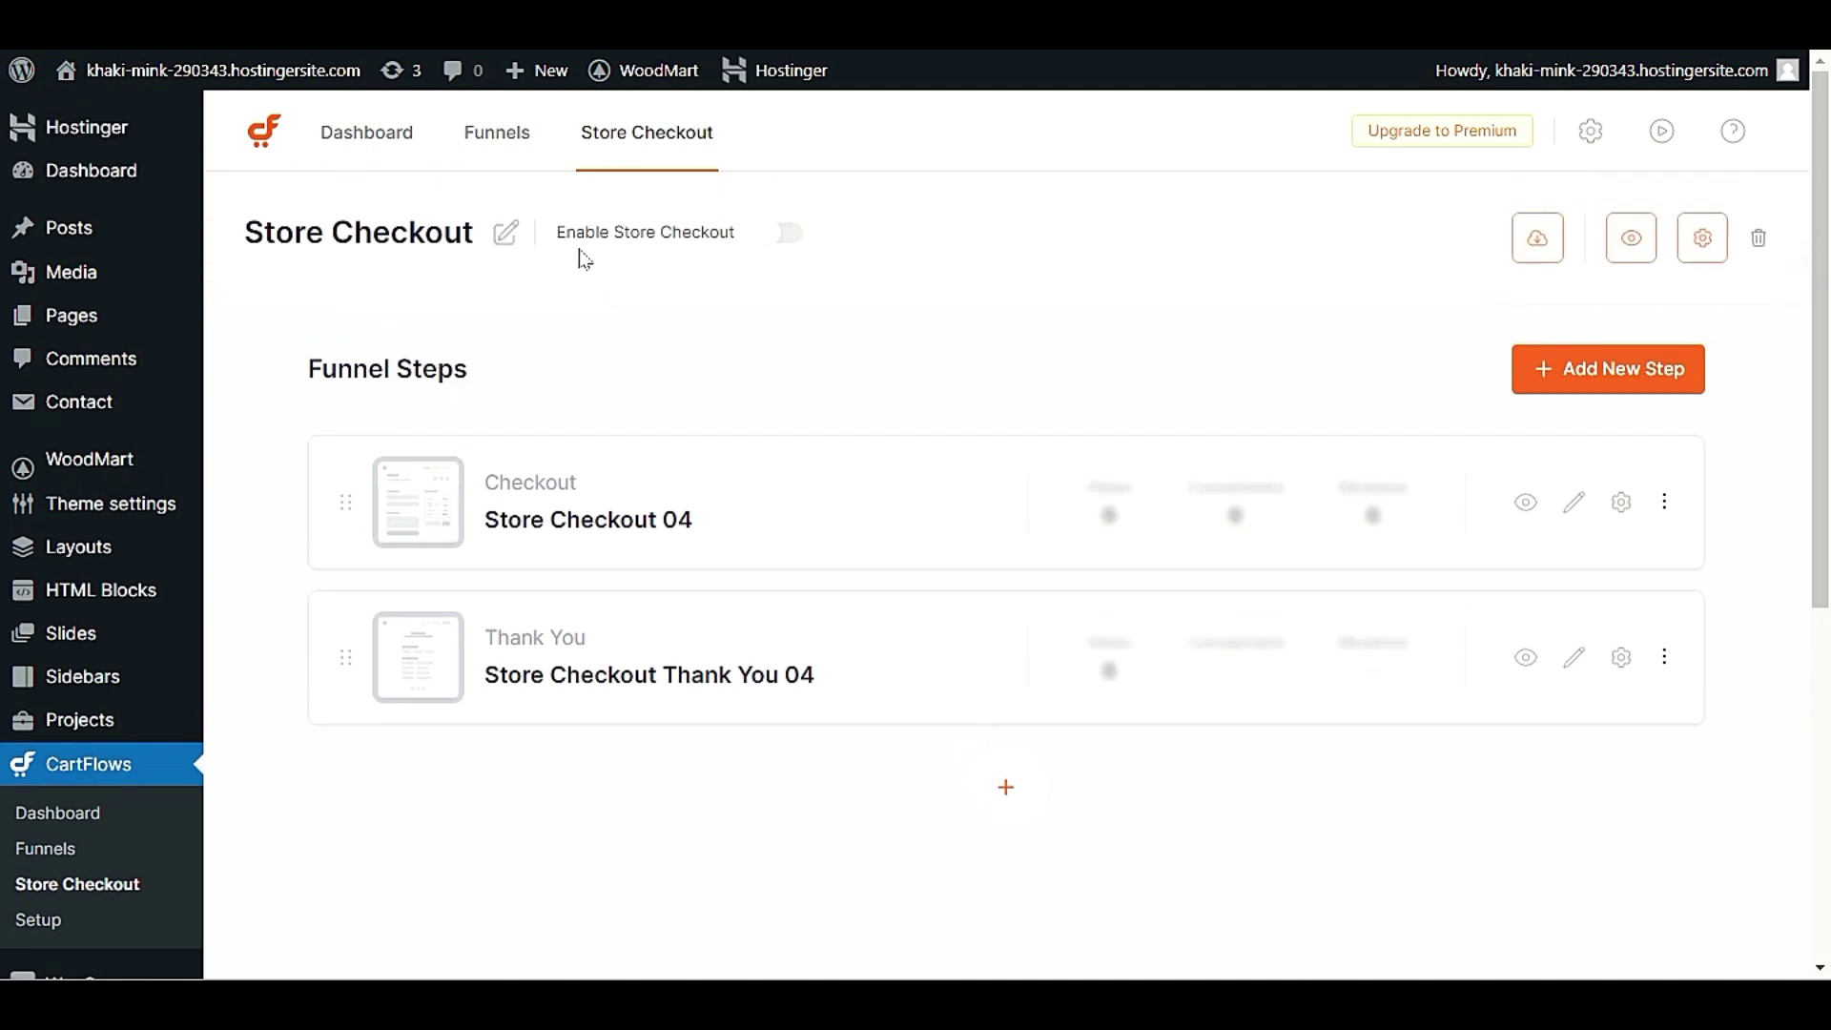
left_click(778, 236)
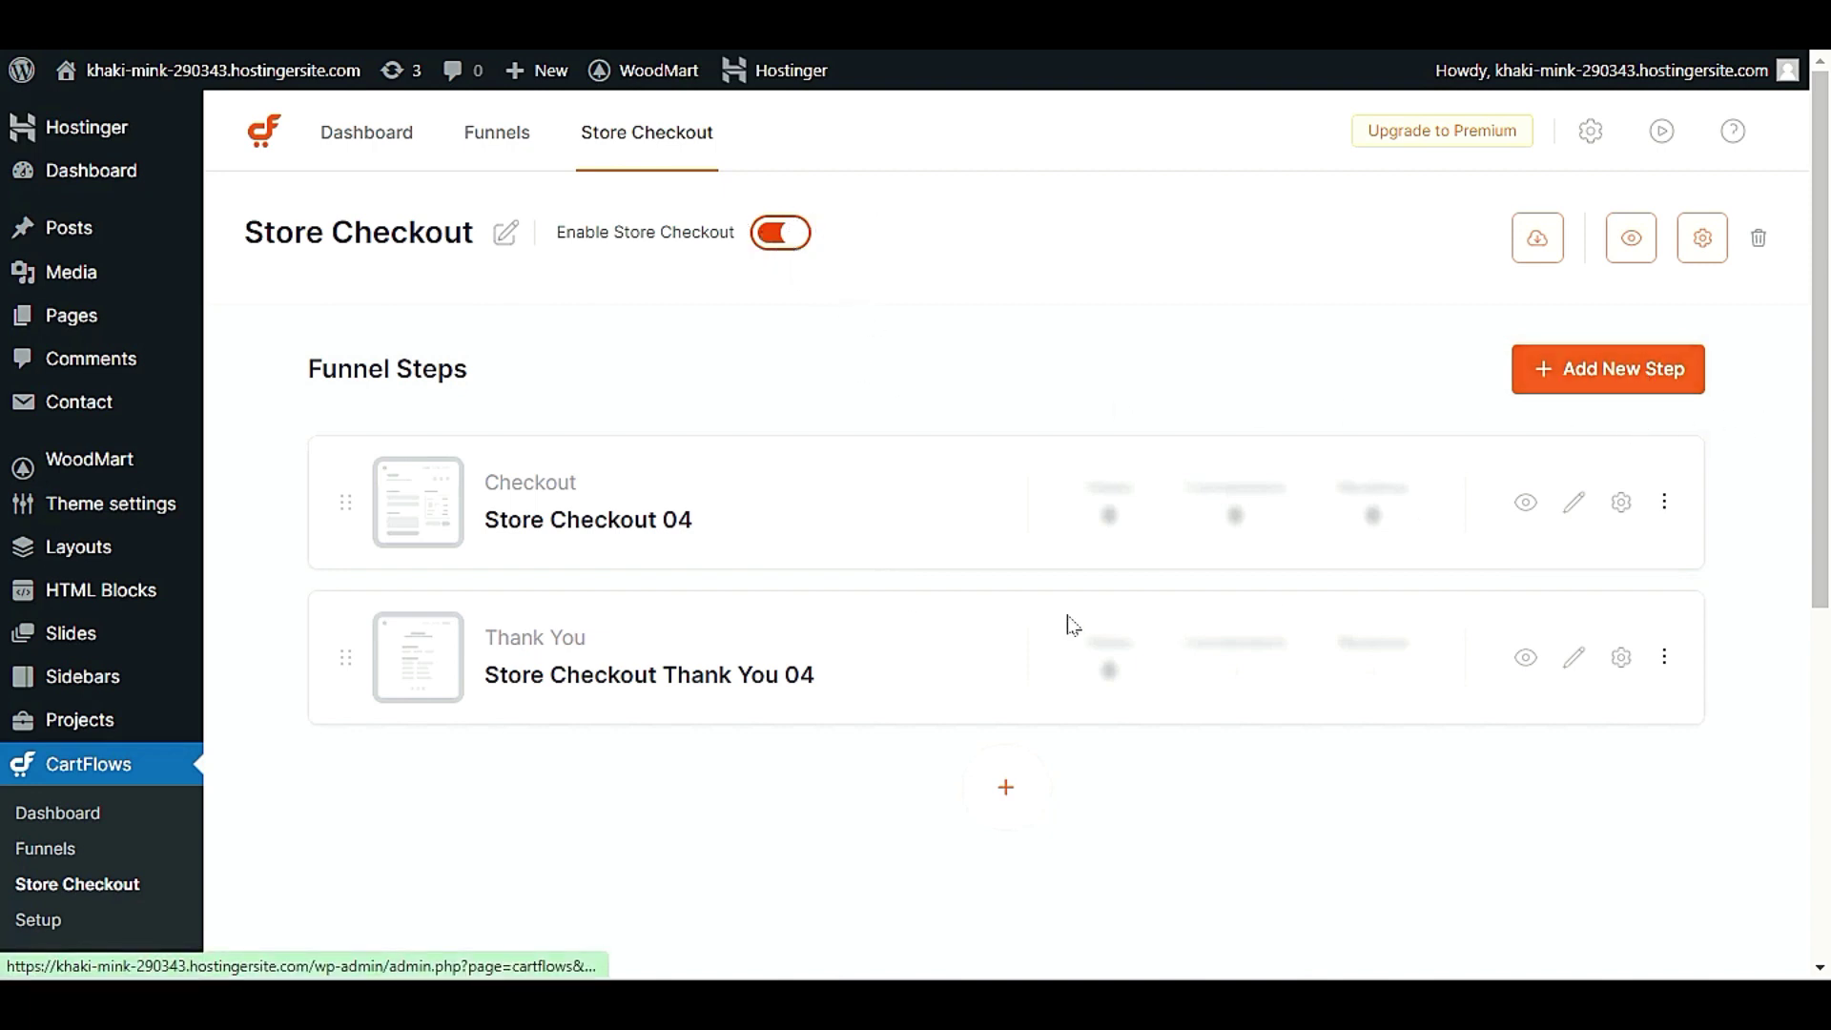
- Look through the Downsell and Upsell templates available for a new funnel step and return to the funnel steps
left_click(1650, 380)
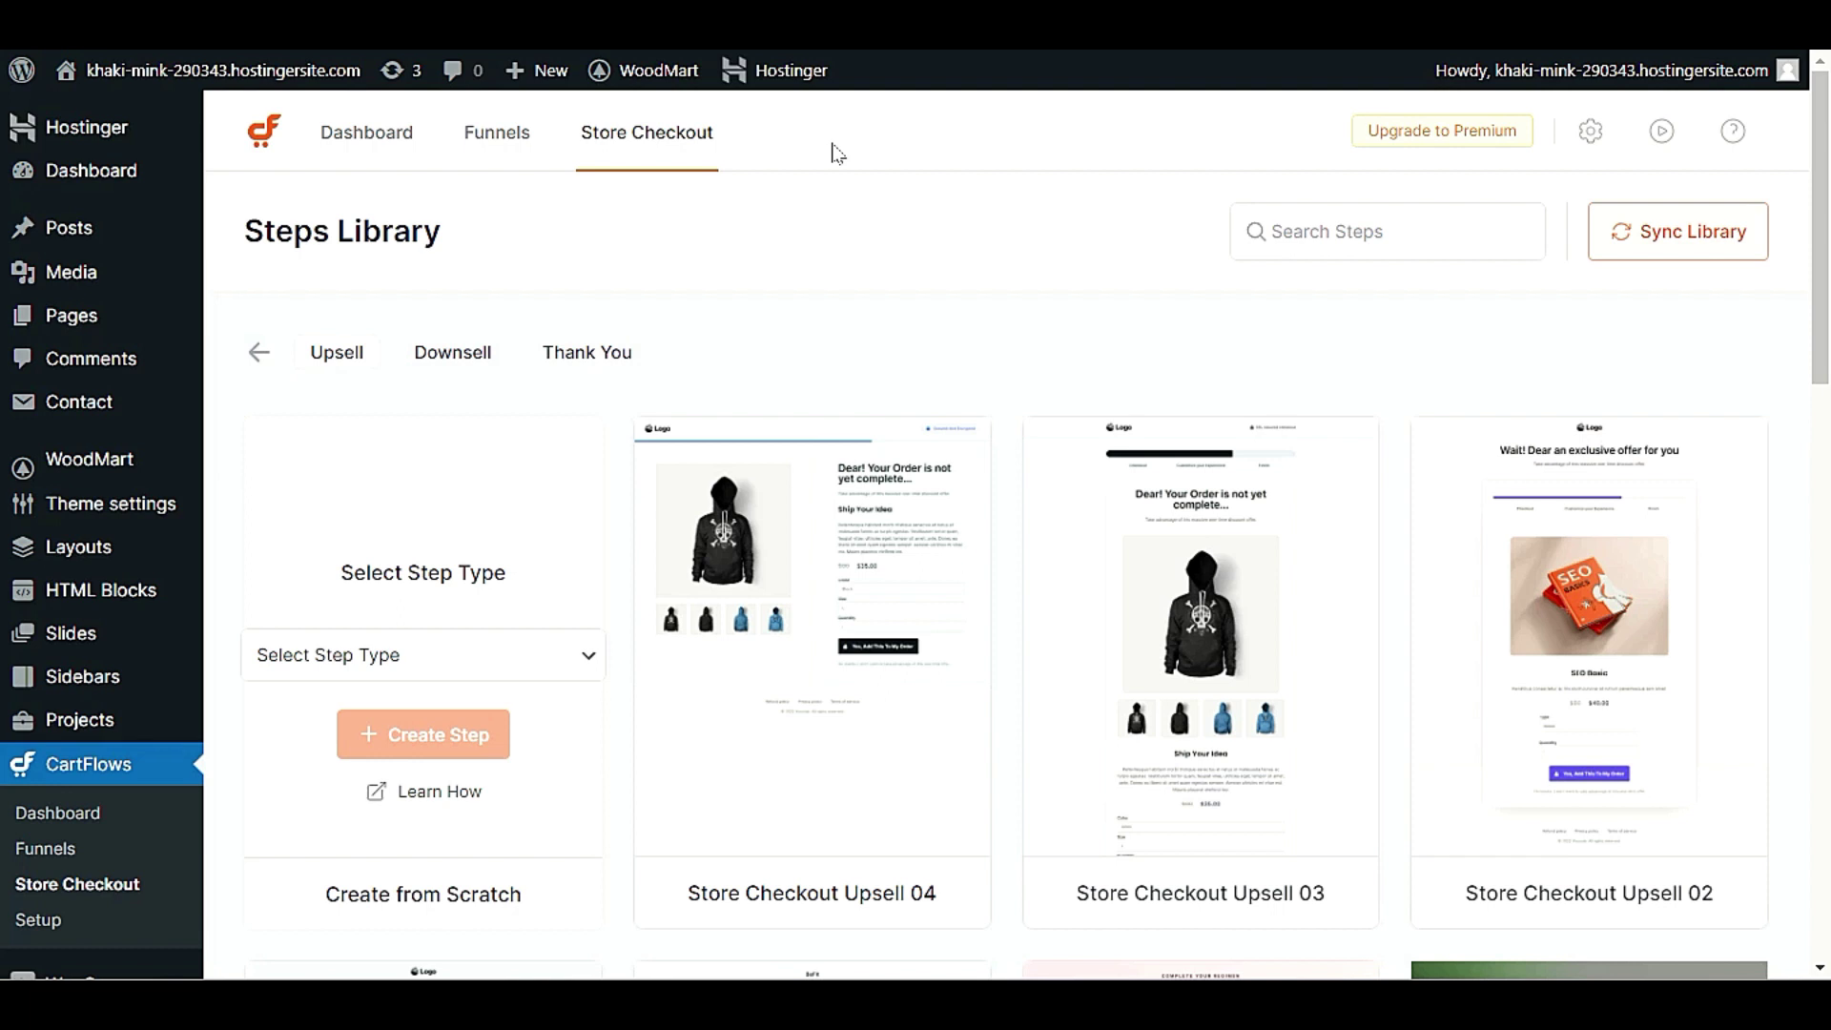
left_click(448, 353)
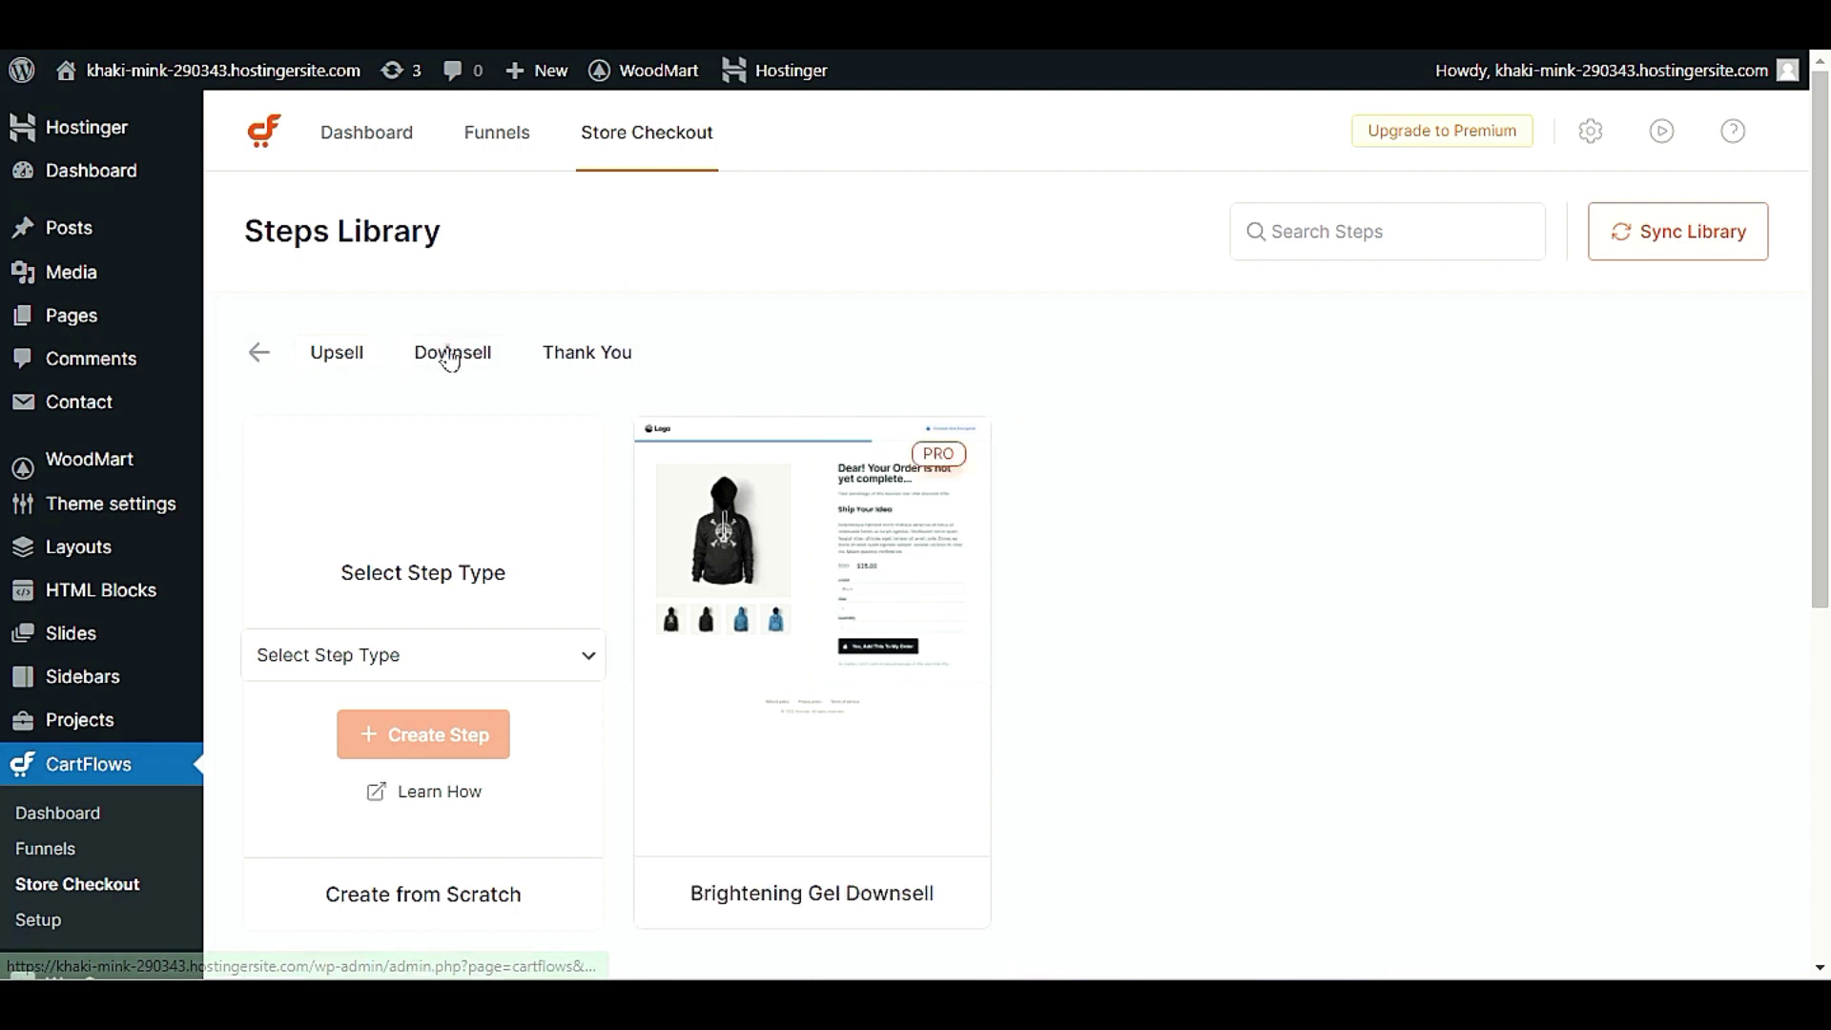
left_click(341, 352)
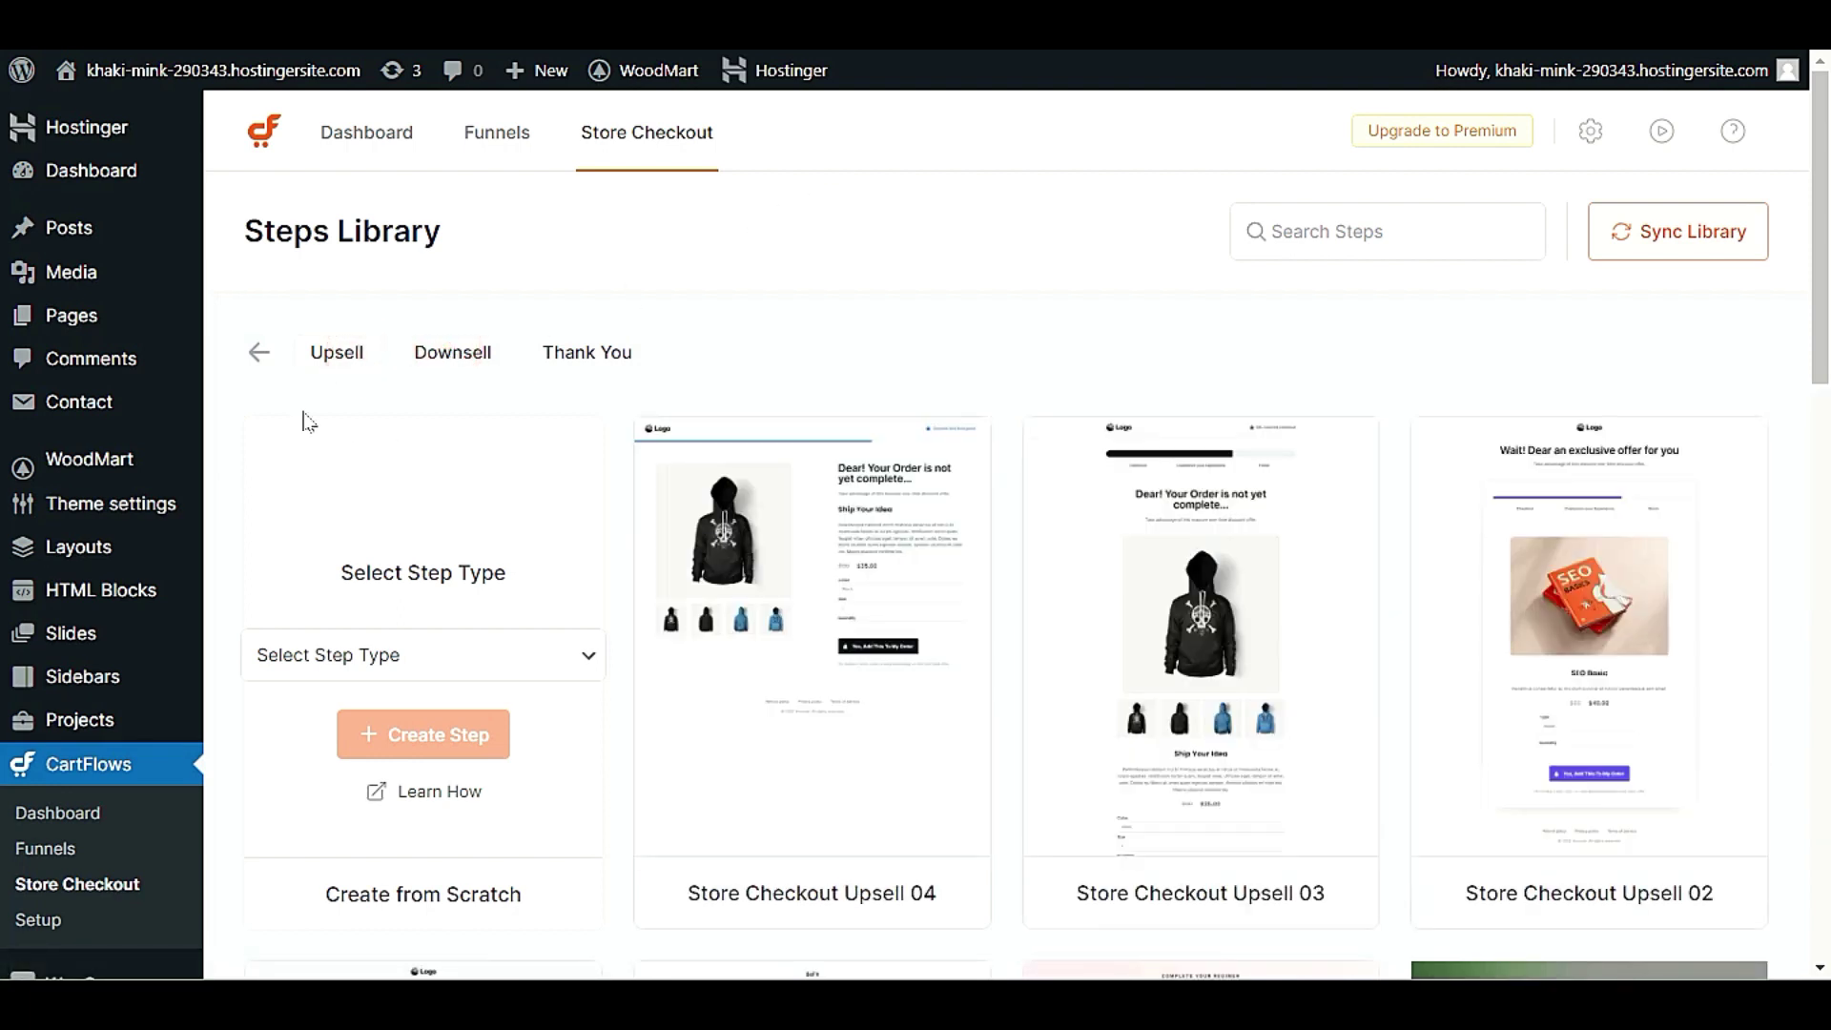
left_click(260, 350)
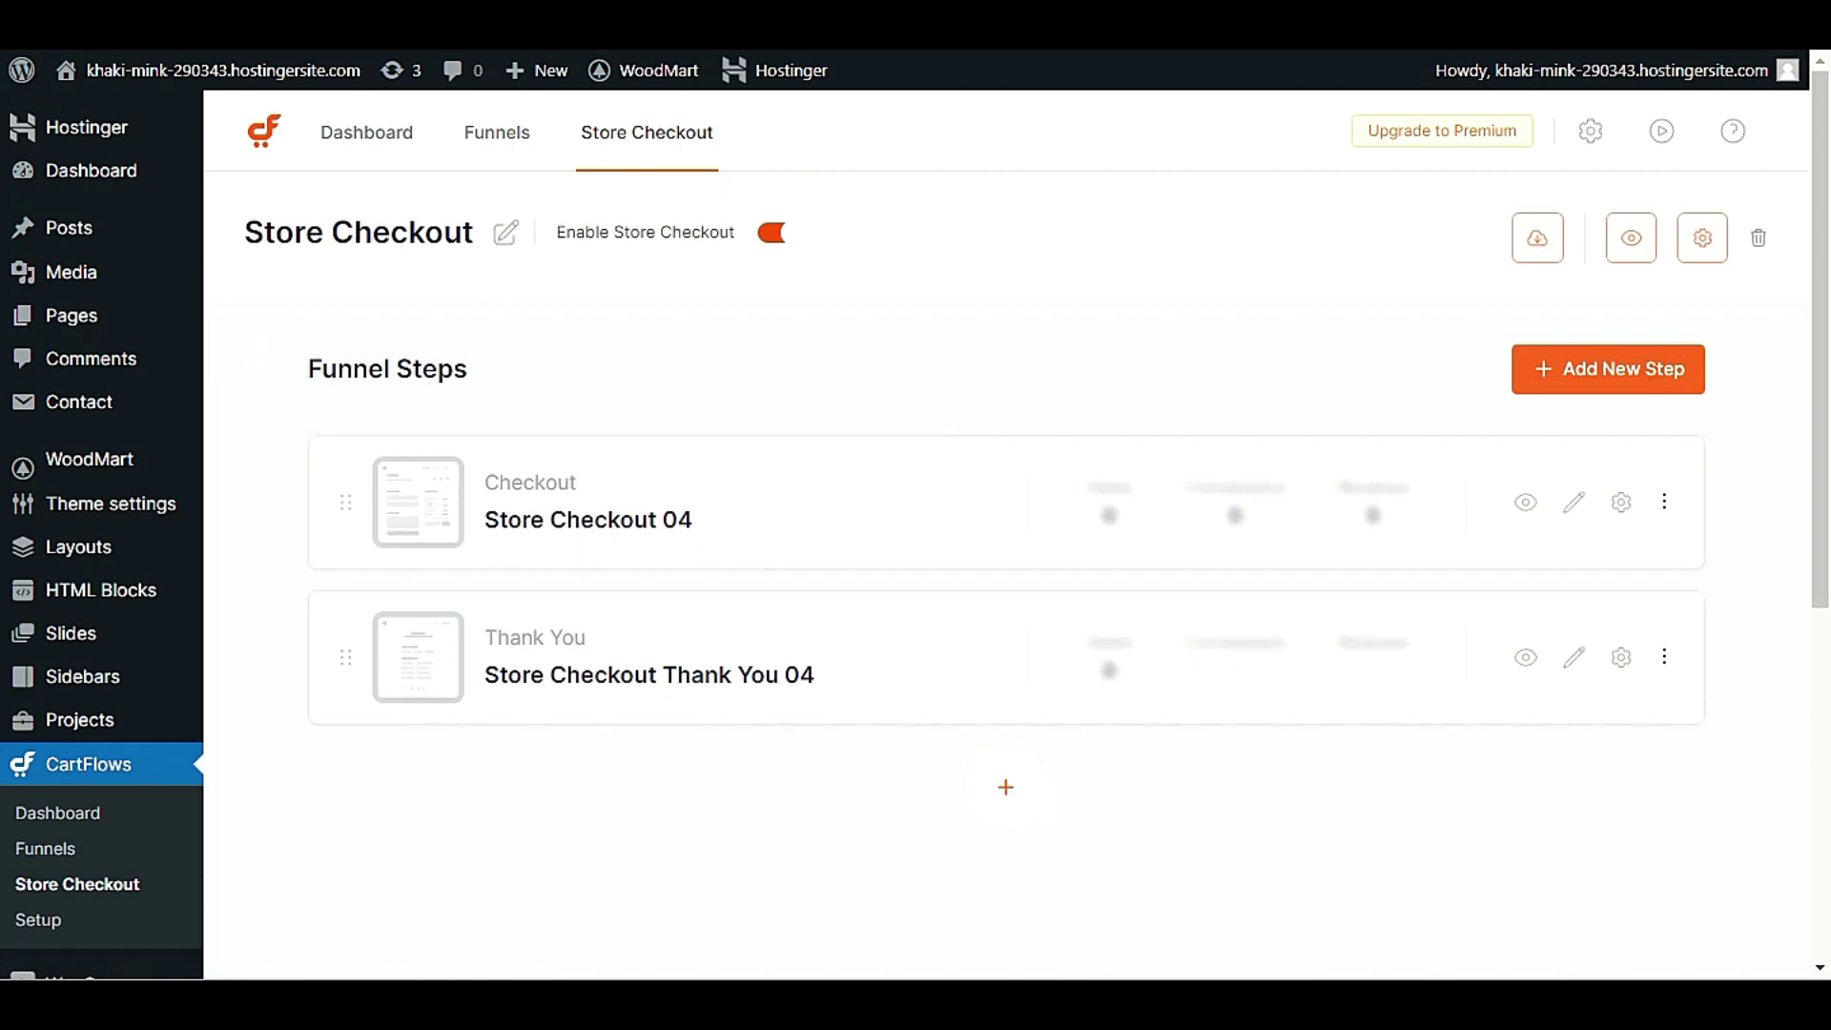